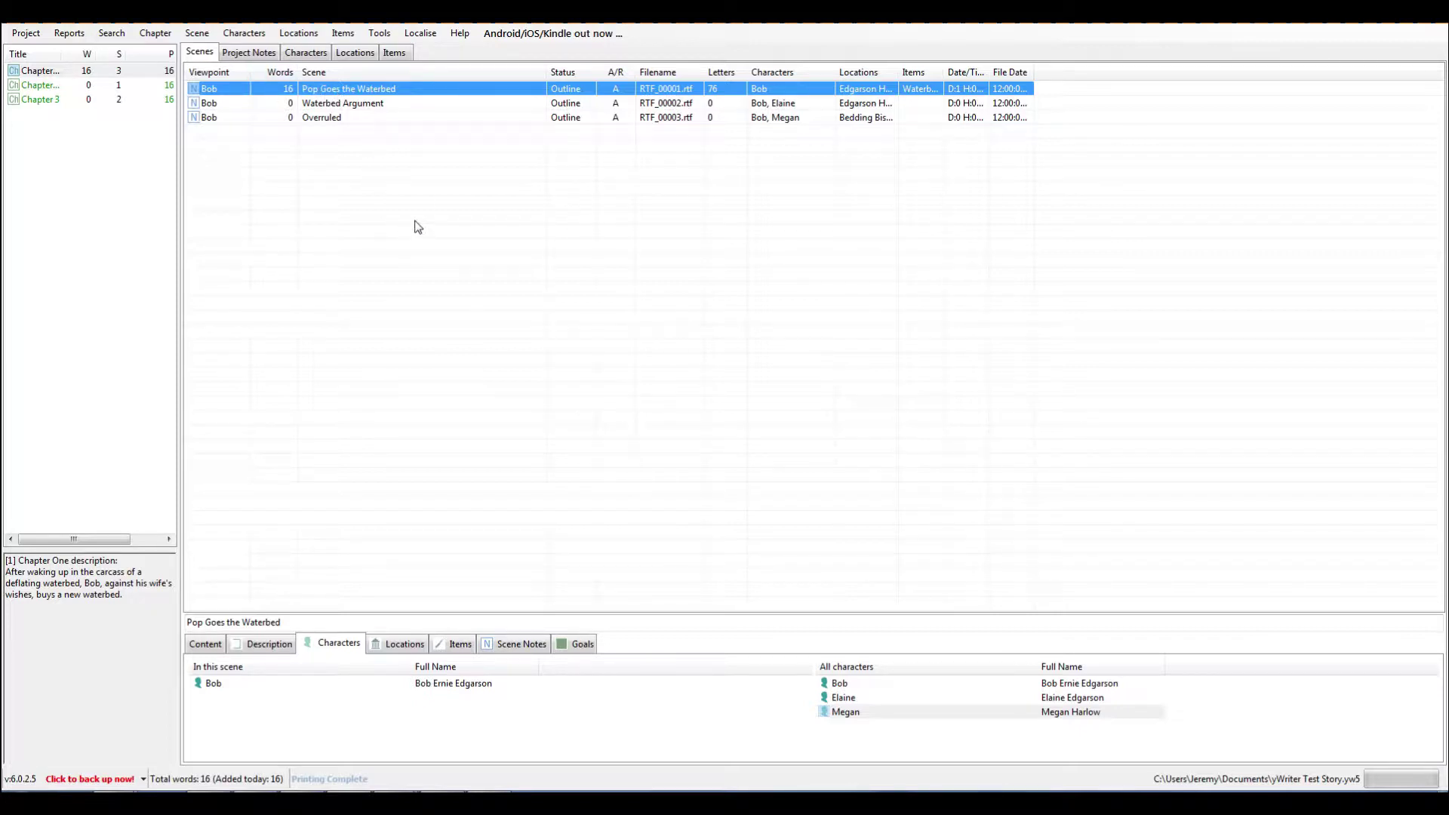
Open the "Pop Goes the Waterbed" scene for editing and review its details, characters, locations, items, notes and goals
left_click(199, 34)
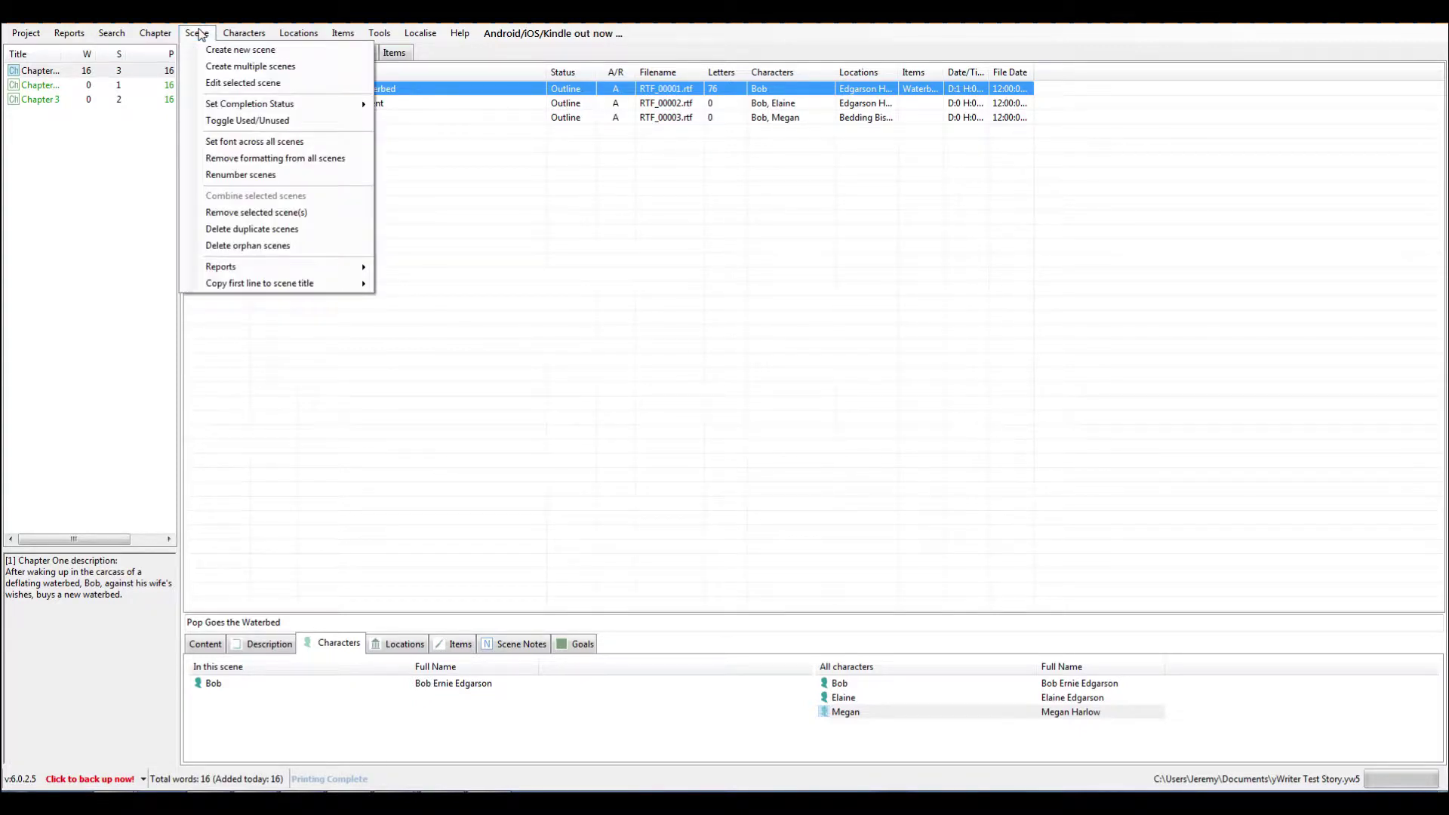
left_click(249, 83)
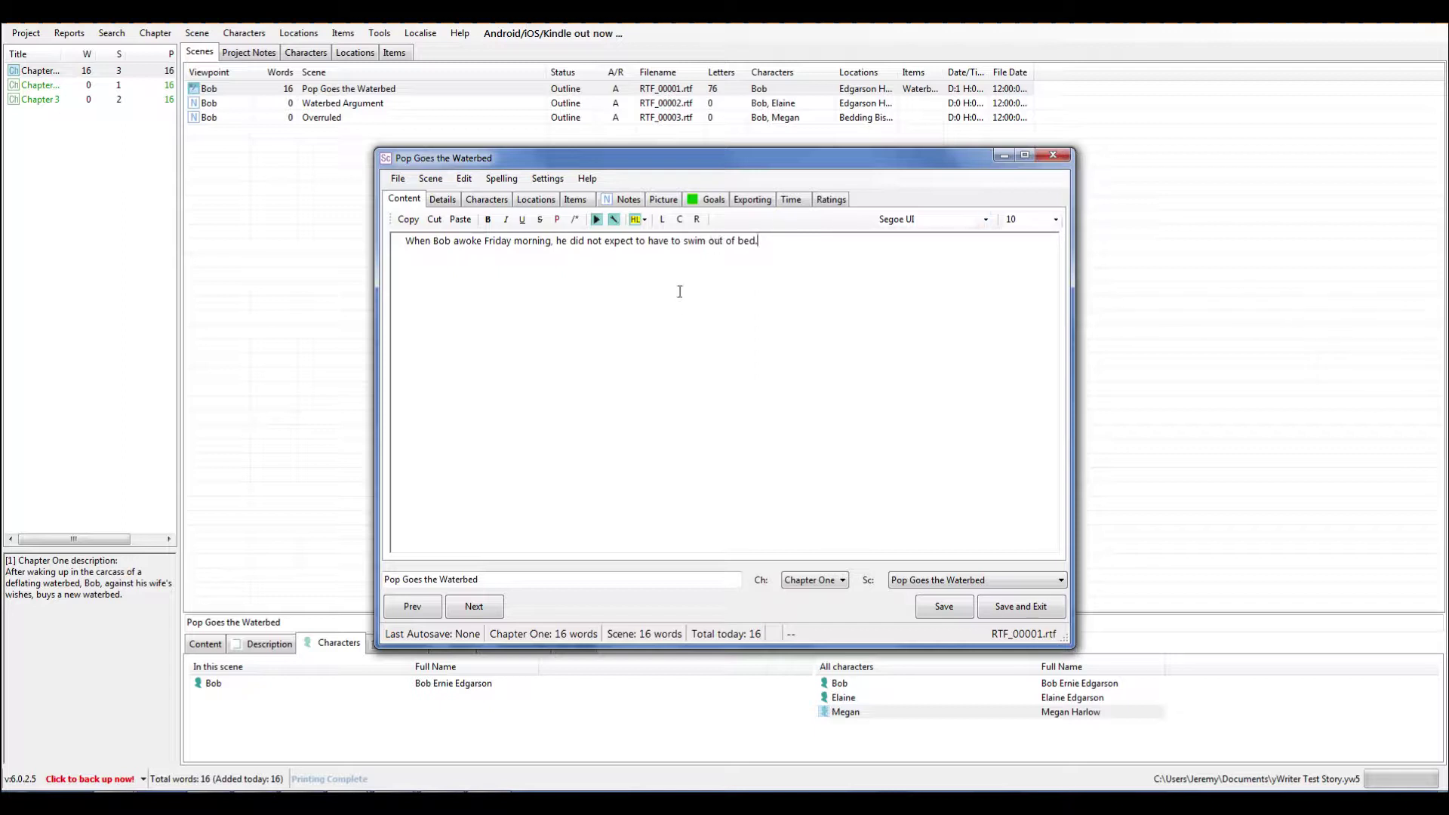
left_click(449, 201)
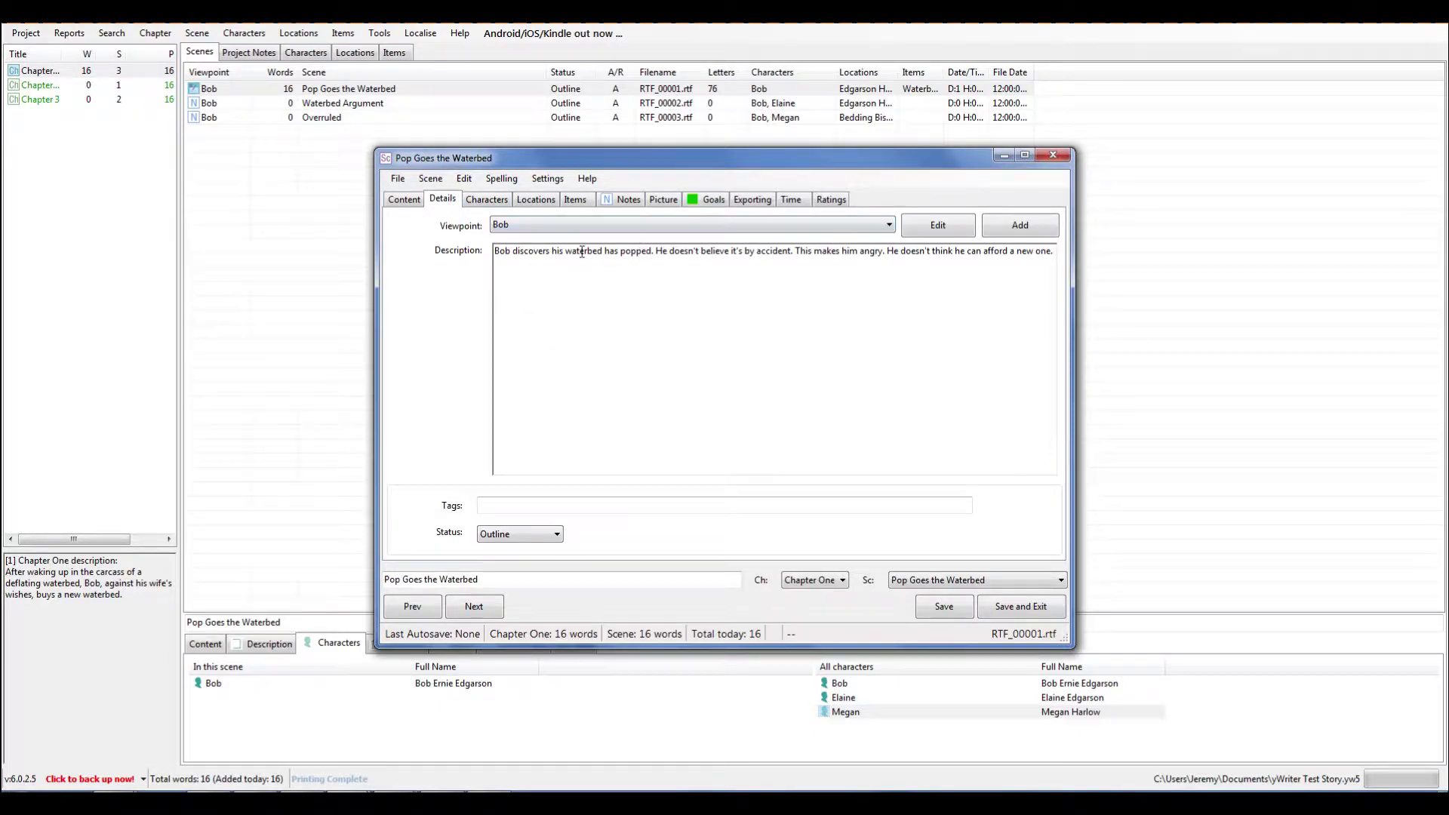
left_click(489, 201)
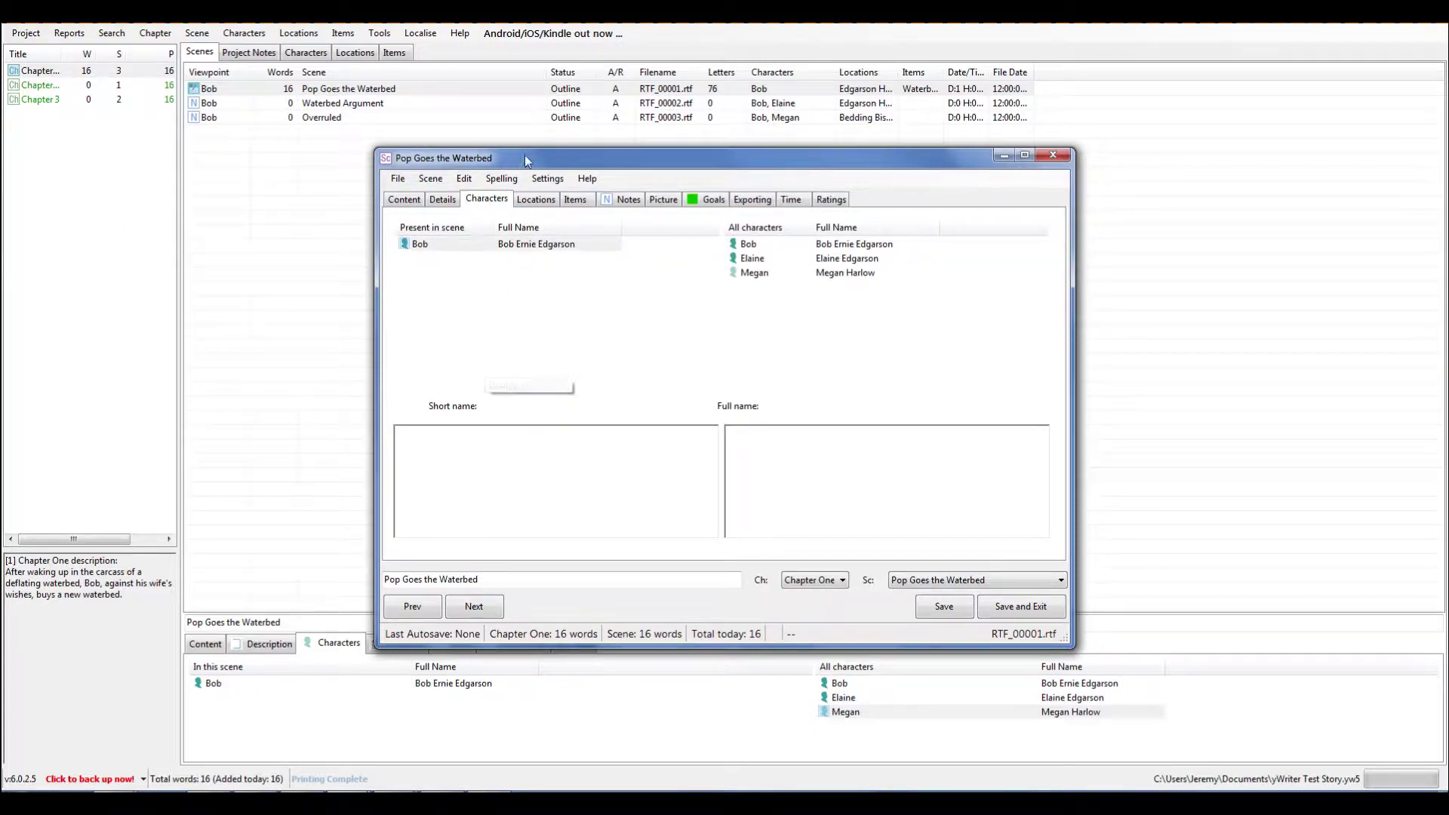
left_click(533, 198)
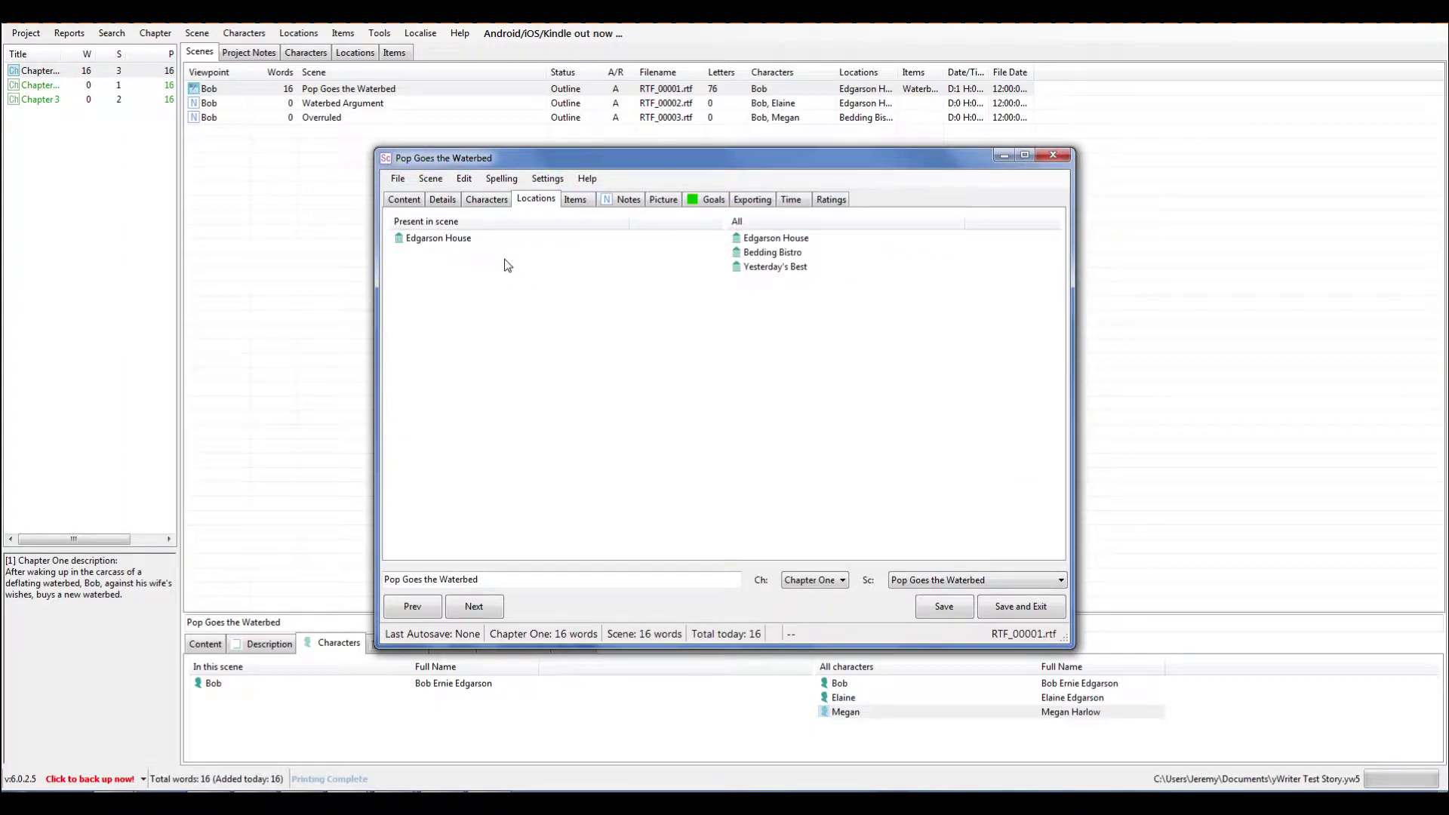
left_click(586, 201)
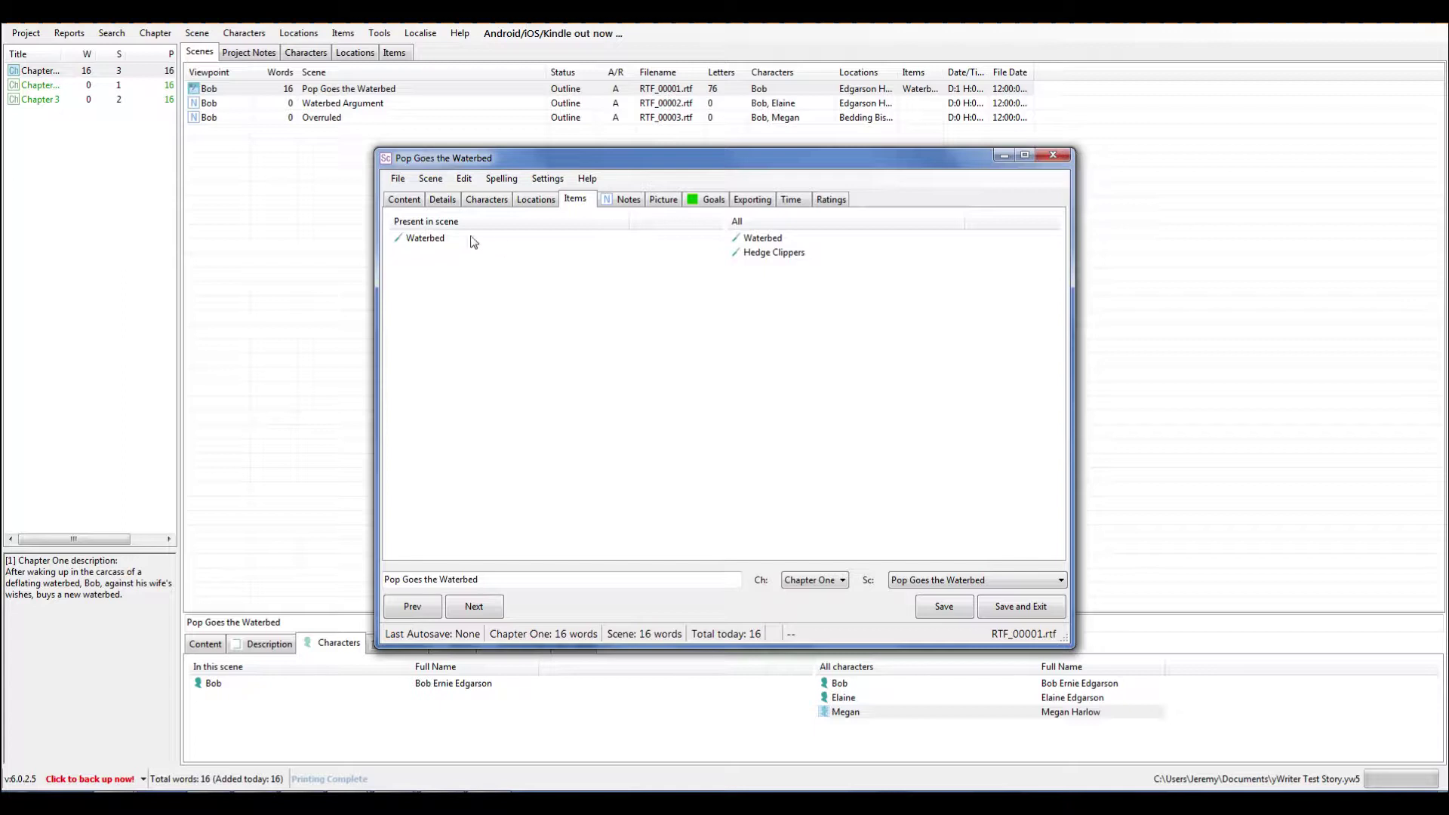
left_click(629, 200)
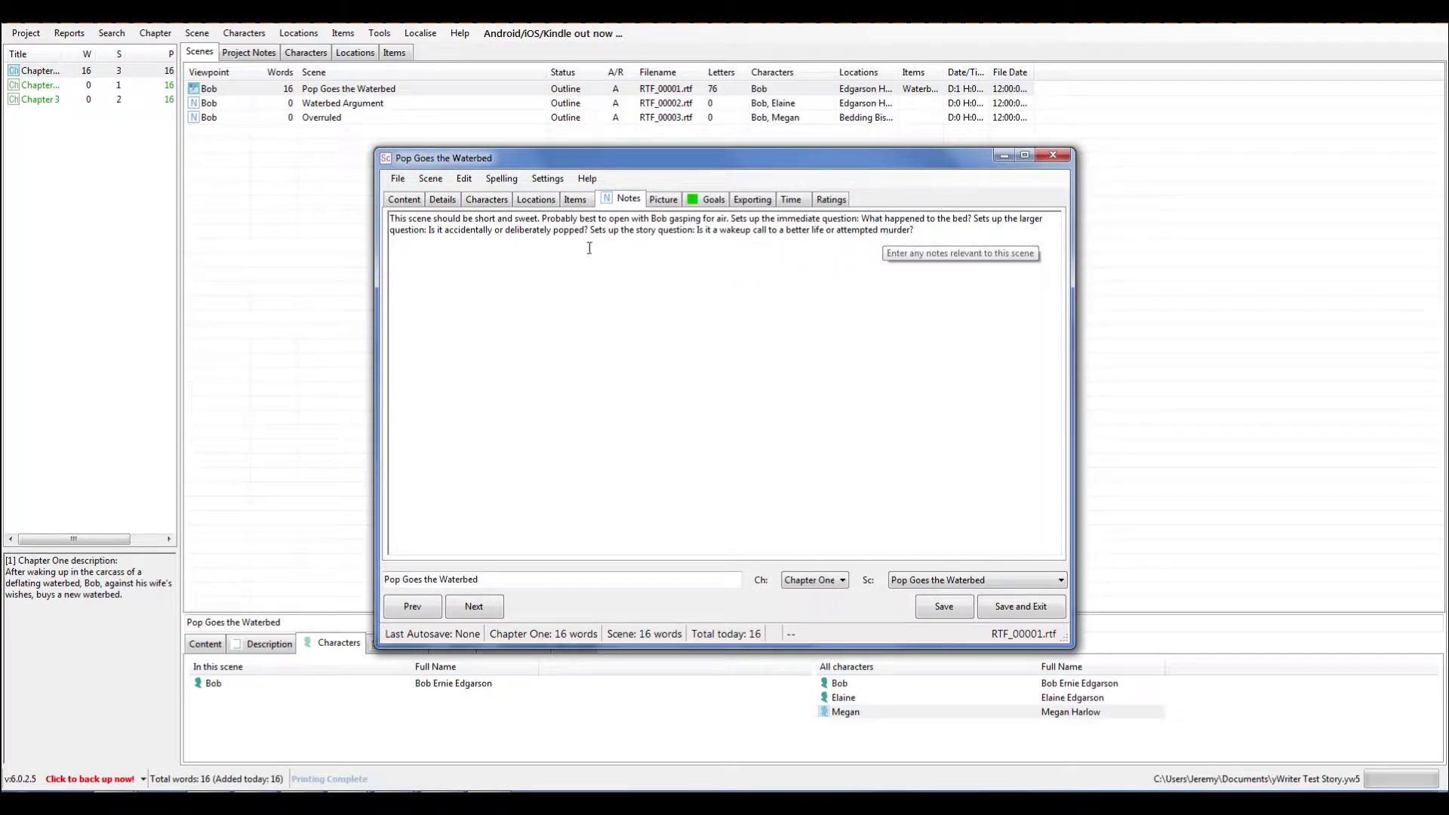
left_click(707, 200)
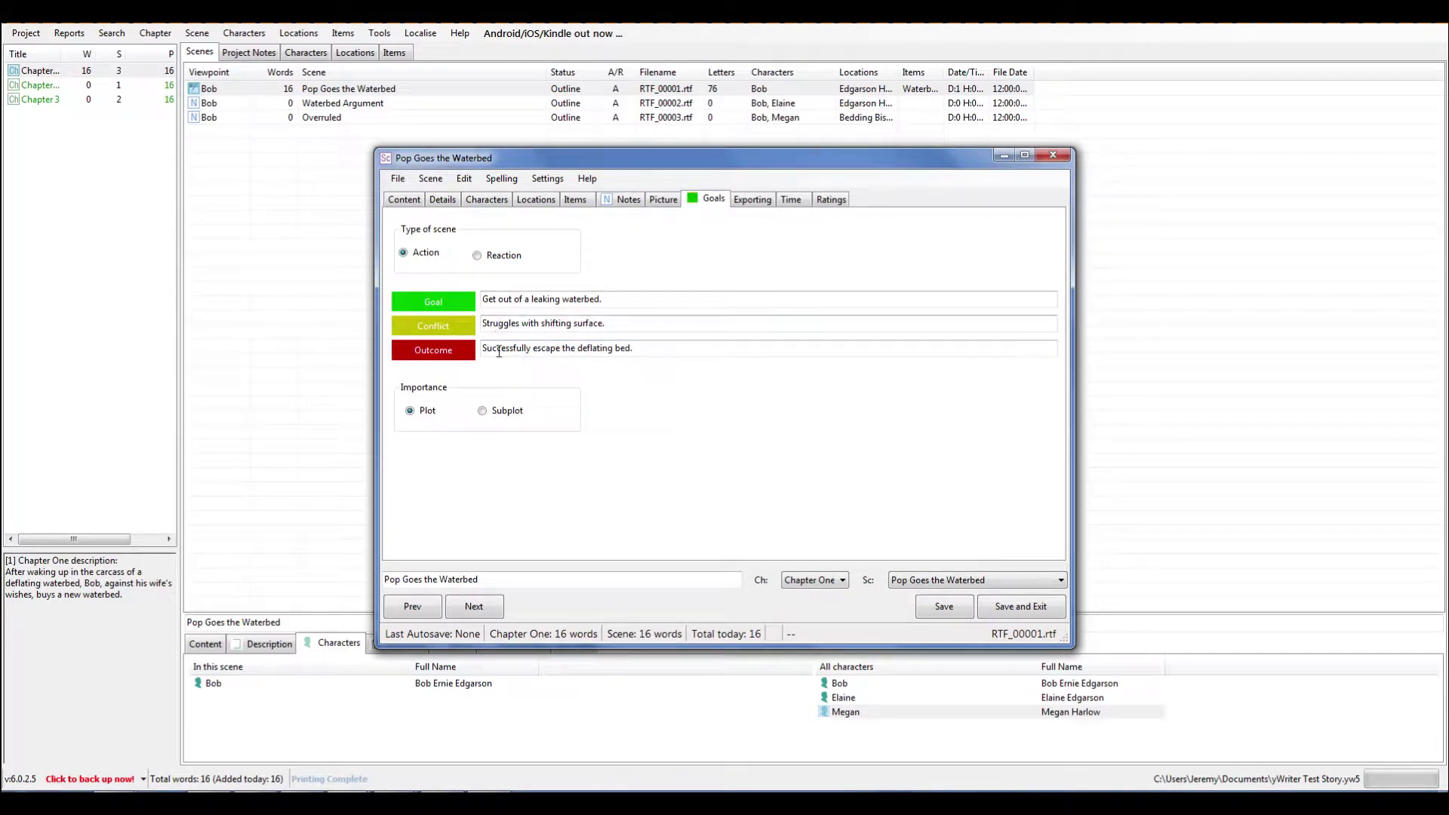
Return to the scene's content and start a second sentence with "Beyond blankets and bedsheets, Bob battled"
left_click(404, 199)
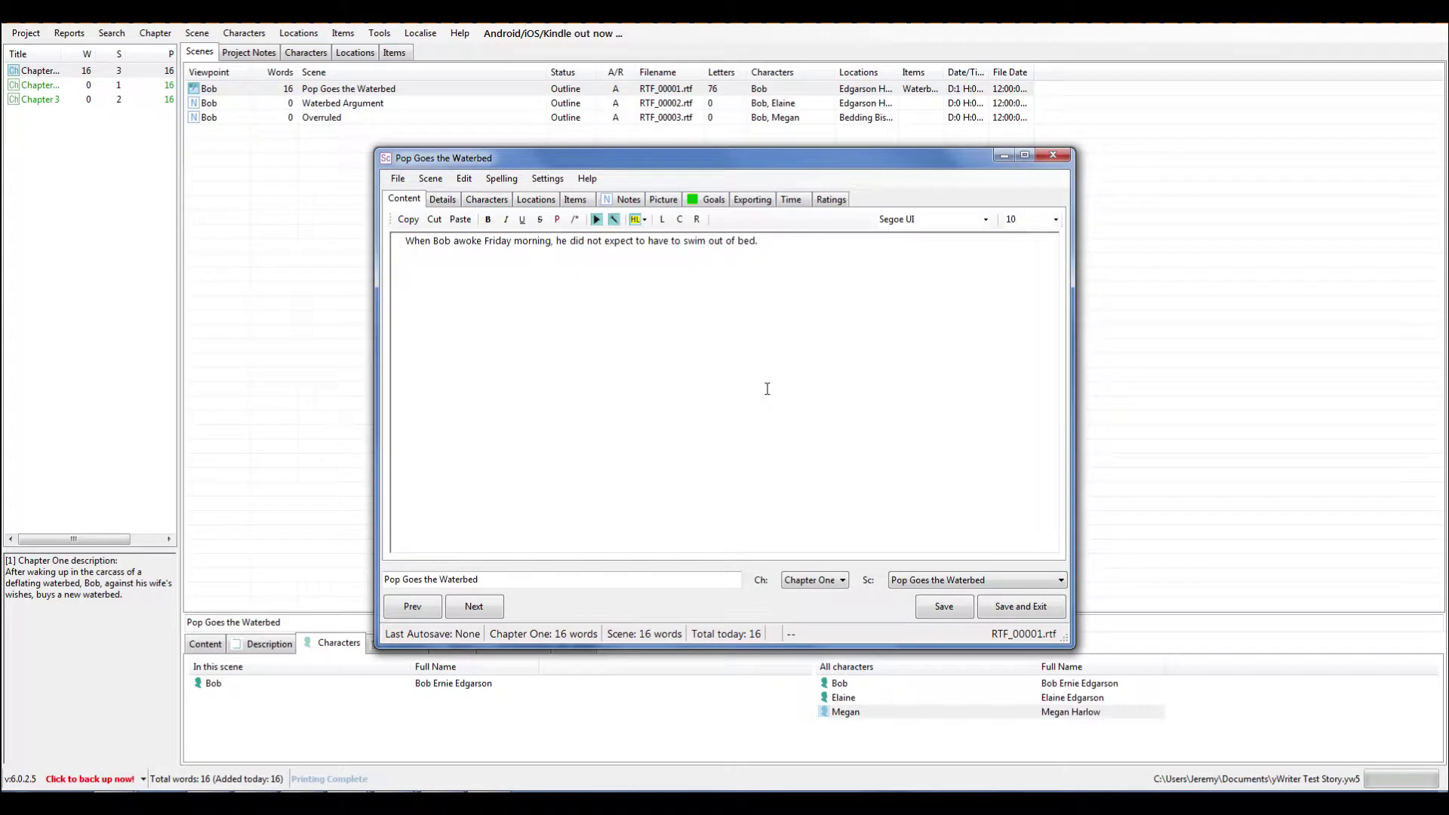
left_click(762, 244)
type("B")
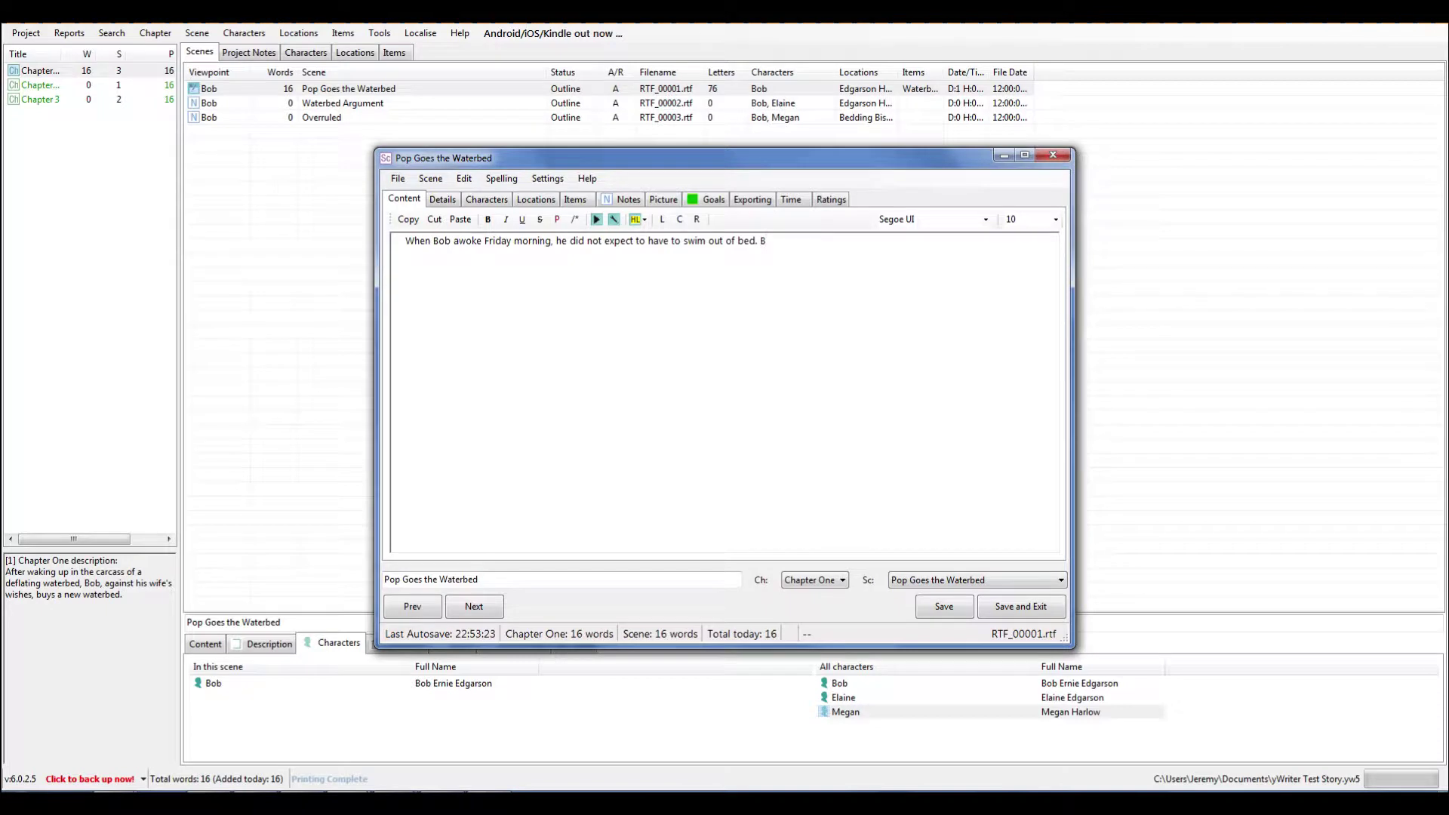
type("eyond blankets and bedsheets")
type(", Bob ba")
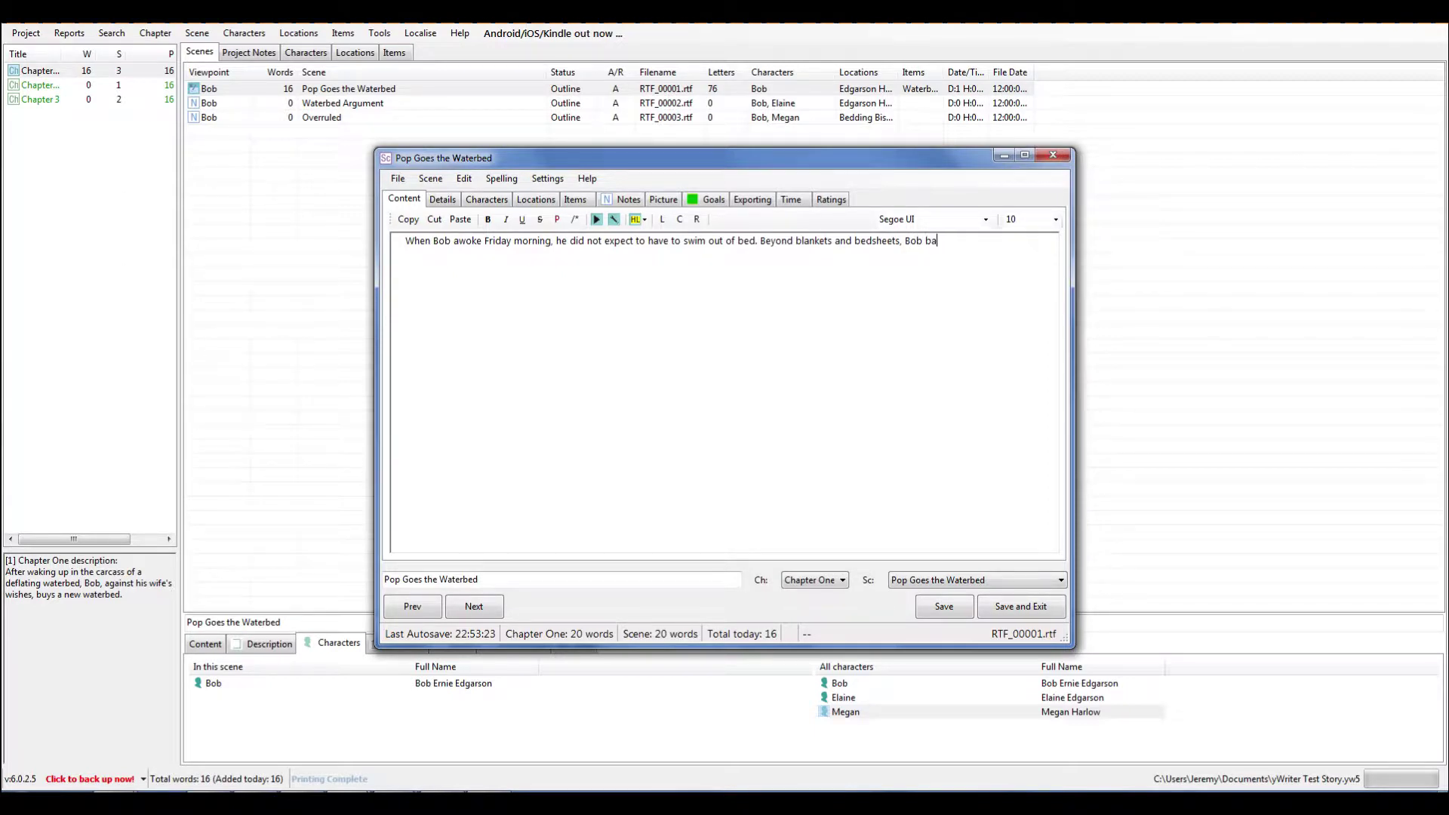
type("ttled")
Remove "battled" from the new sentence and change its opening word to "Between"
key("BackSpace")
key("BackSpace")
key("BackSpace")
key("BackSpace")
key("BackSpace")
key("BackSpace")
key("BackSpace")
key("BackSpace")
key("BackSpace")
key("BackSpace")
key("BackSpace")
type("tween")
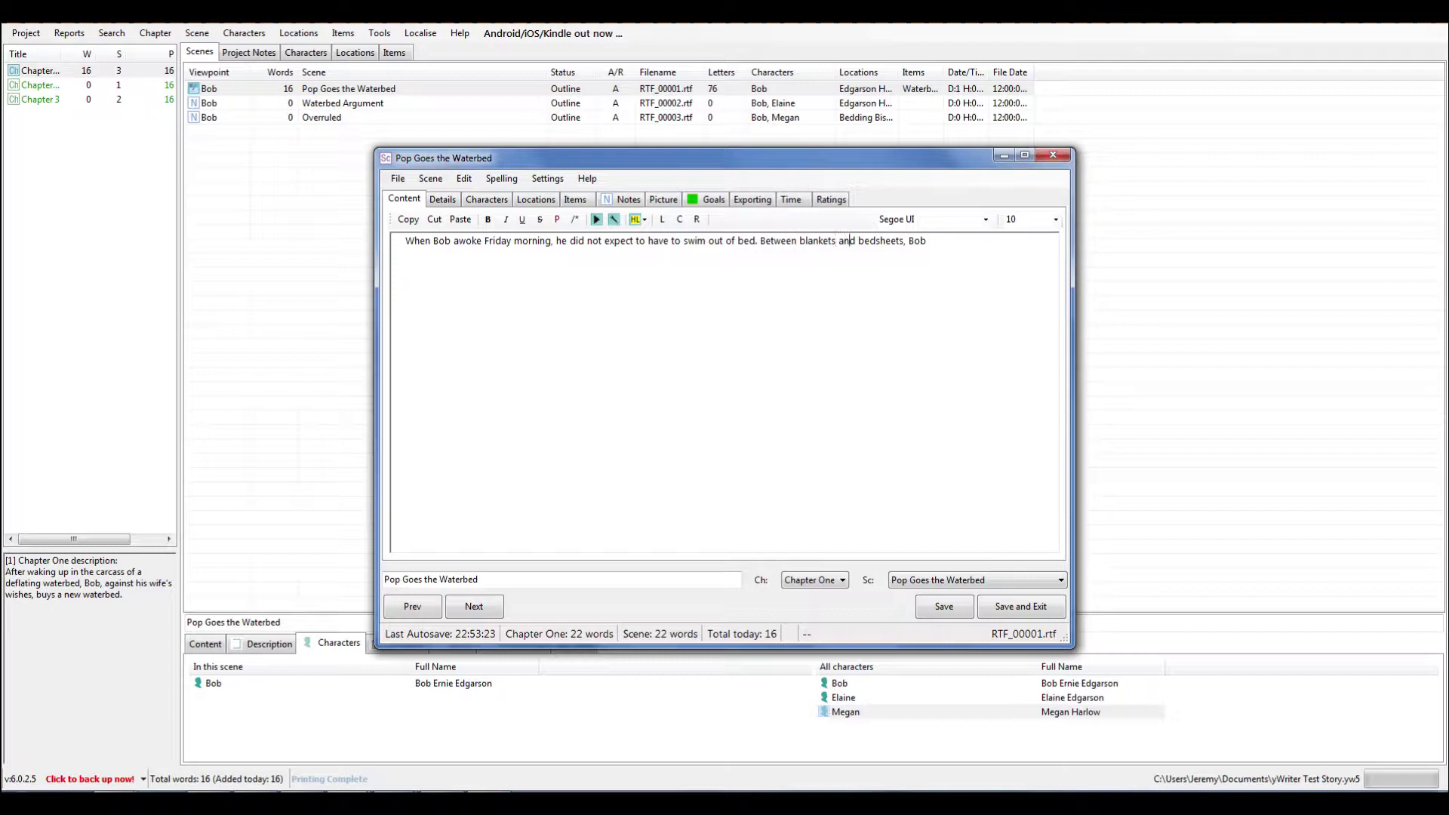
Rework and complete the sentence as "Between blankets and bedsheets, he found himself gasping for air."
type(",")
key("Right")
type("found himself")
key("BackSpace")
key("BackSpace")
key("BackSpace")
type("he")
key("Right")
type("asping for air")
key("BackSpace")
Insert "Yet, as his bladder-influenced dreams morphed into a wet reality, he realized he was in big trouble." before the sentence starting "Between"
type("Yet, ")
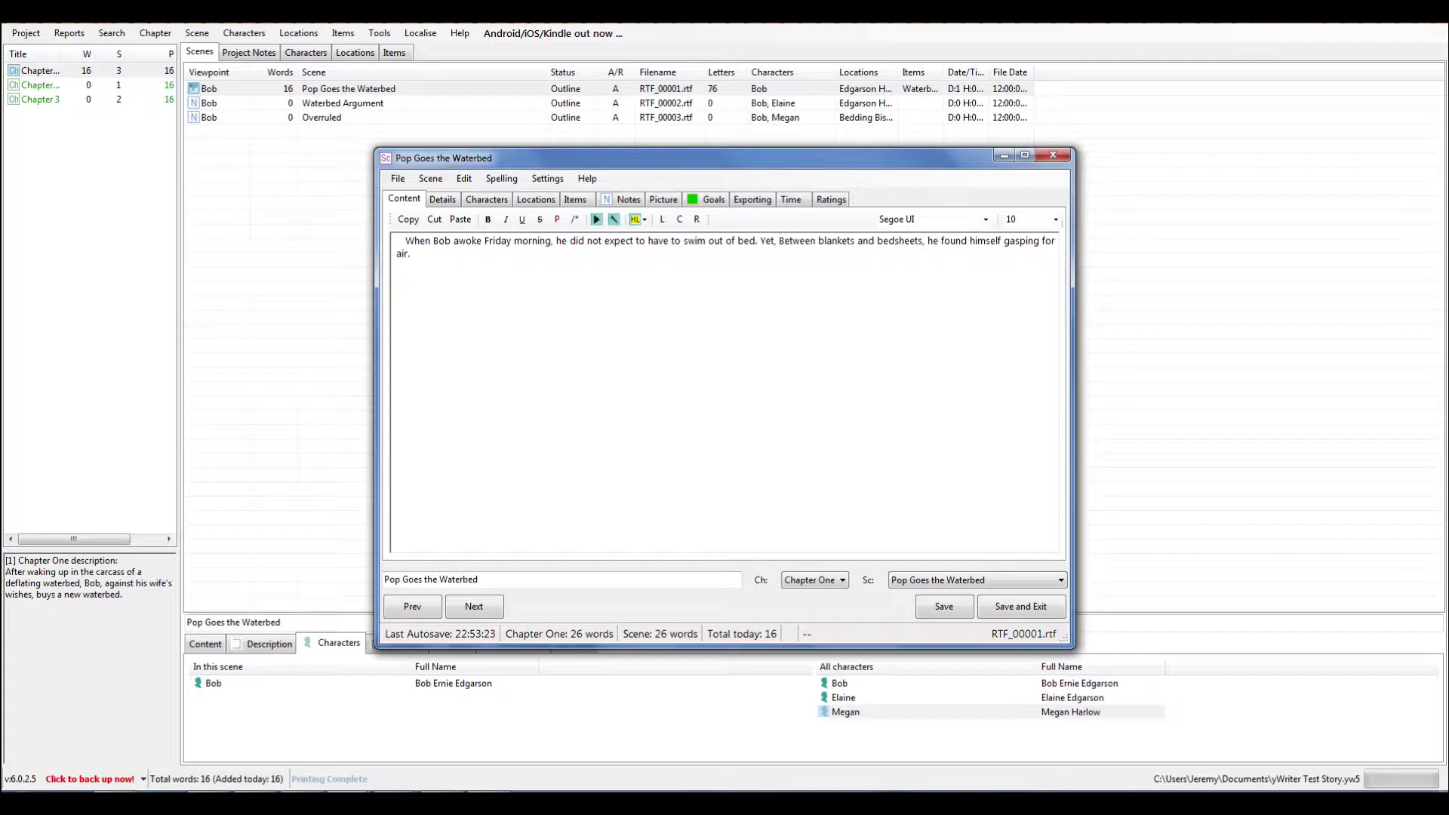
type("as his ")
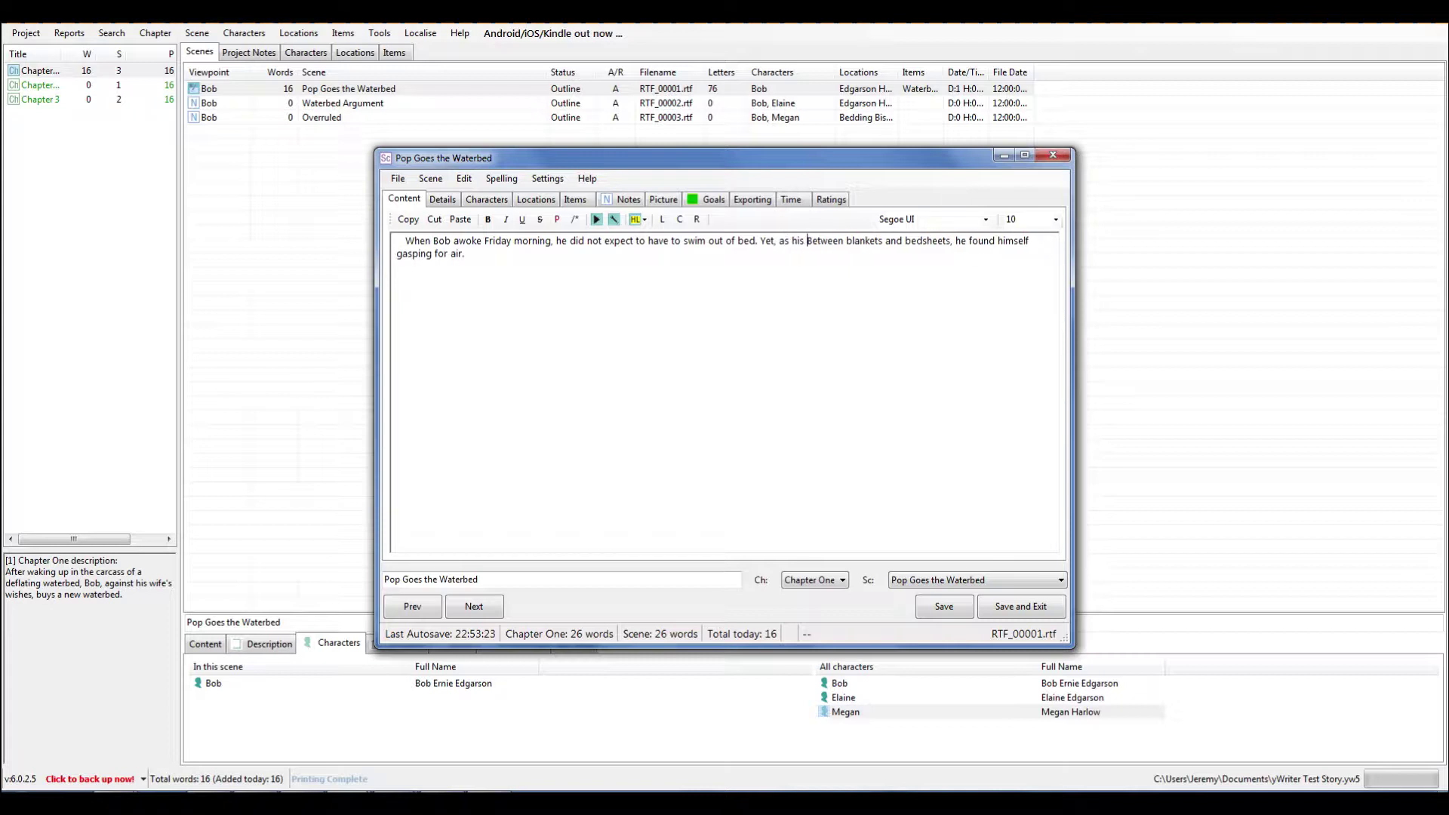
type("bladder-influenced dreams ")
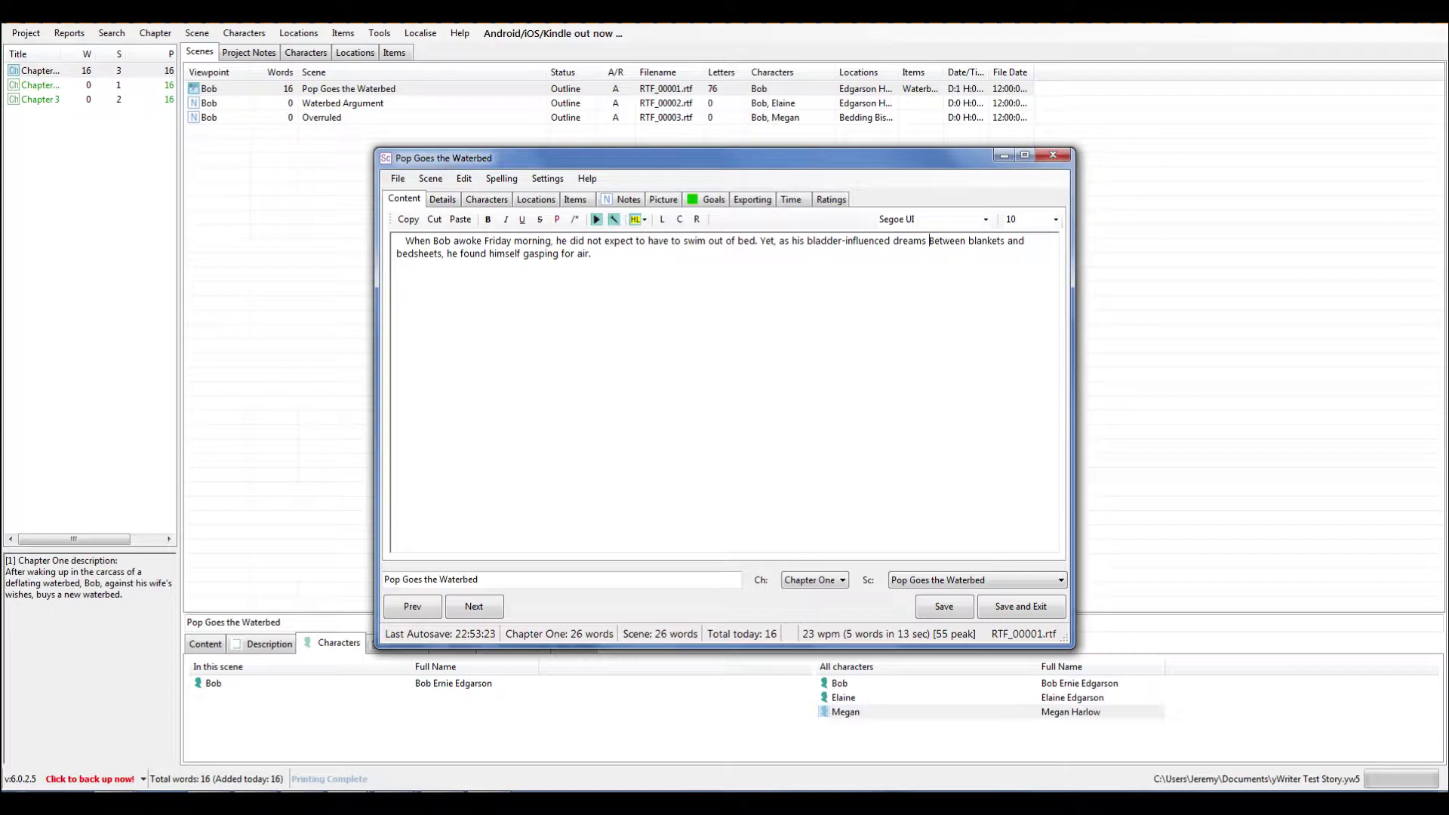
type("morphed iun")
key("BackSpace")
key("BackSpace")
type("nto a")
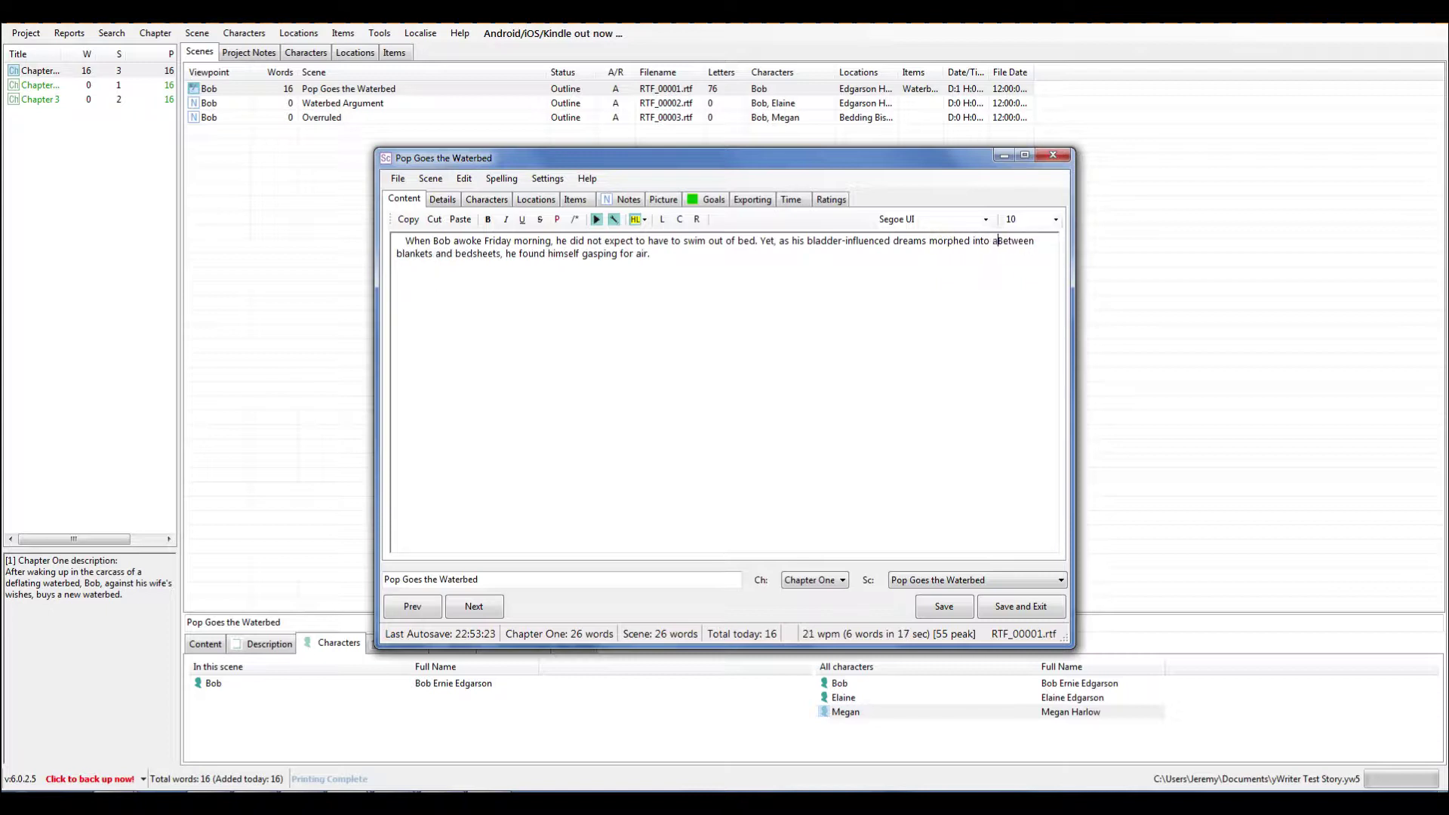
type(" wet reality")
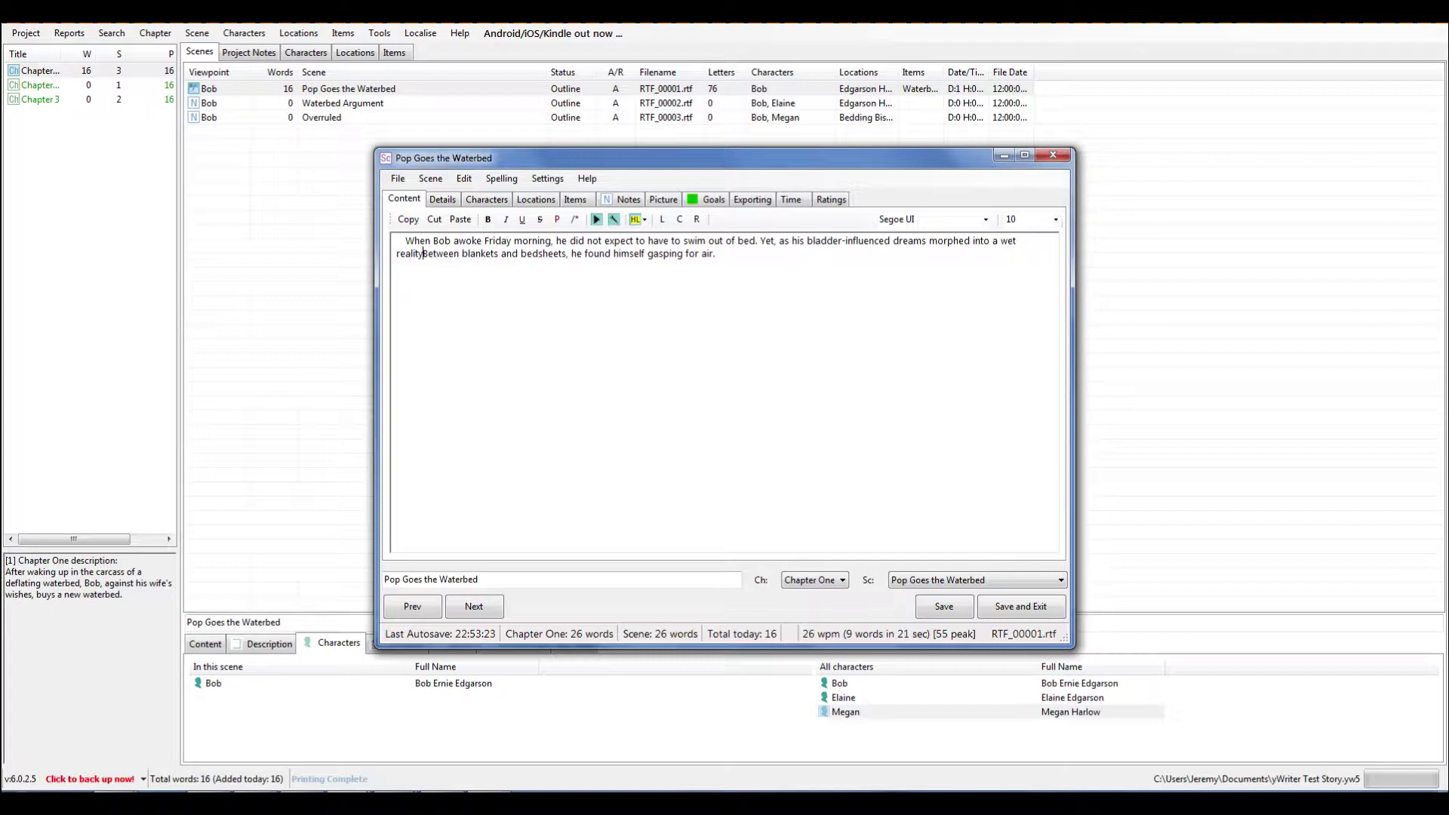
type(", ")
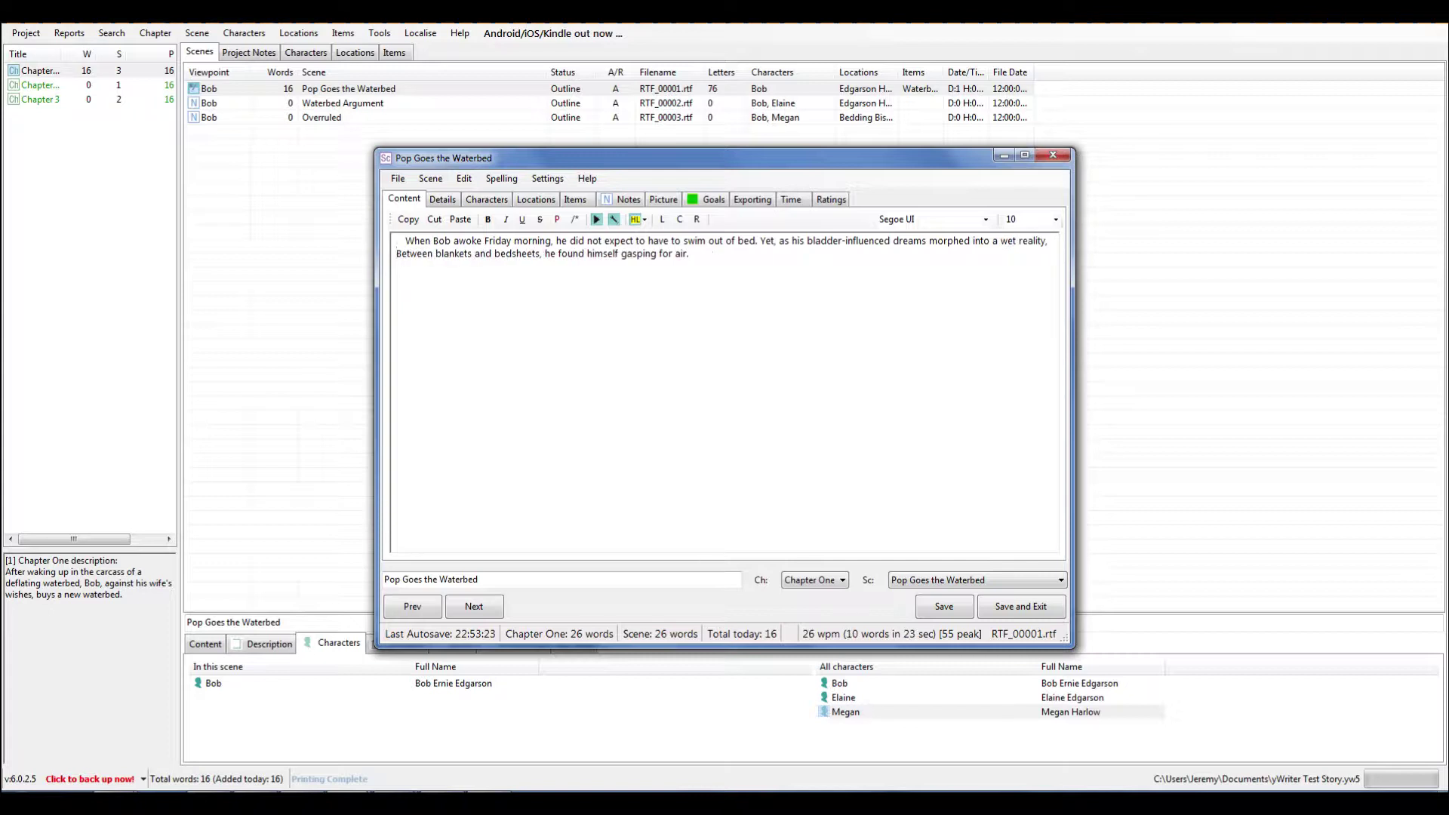
type("he")
type(" realiz")
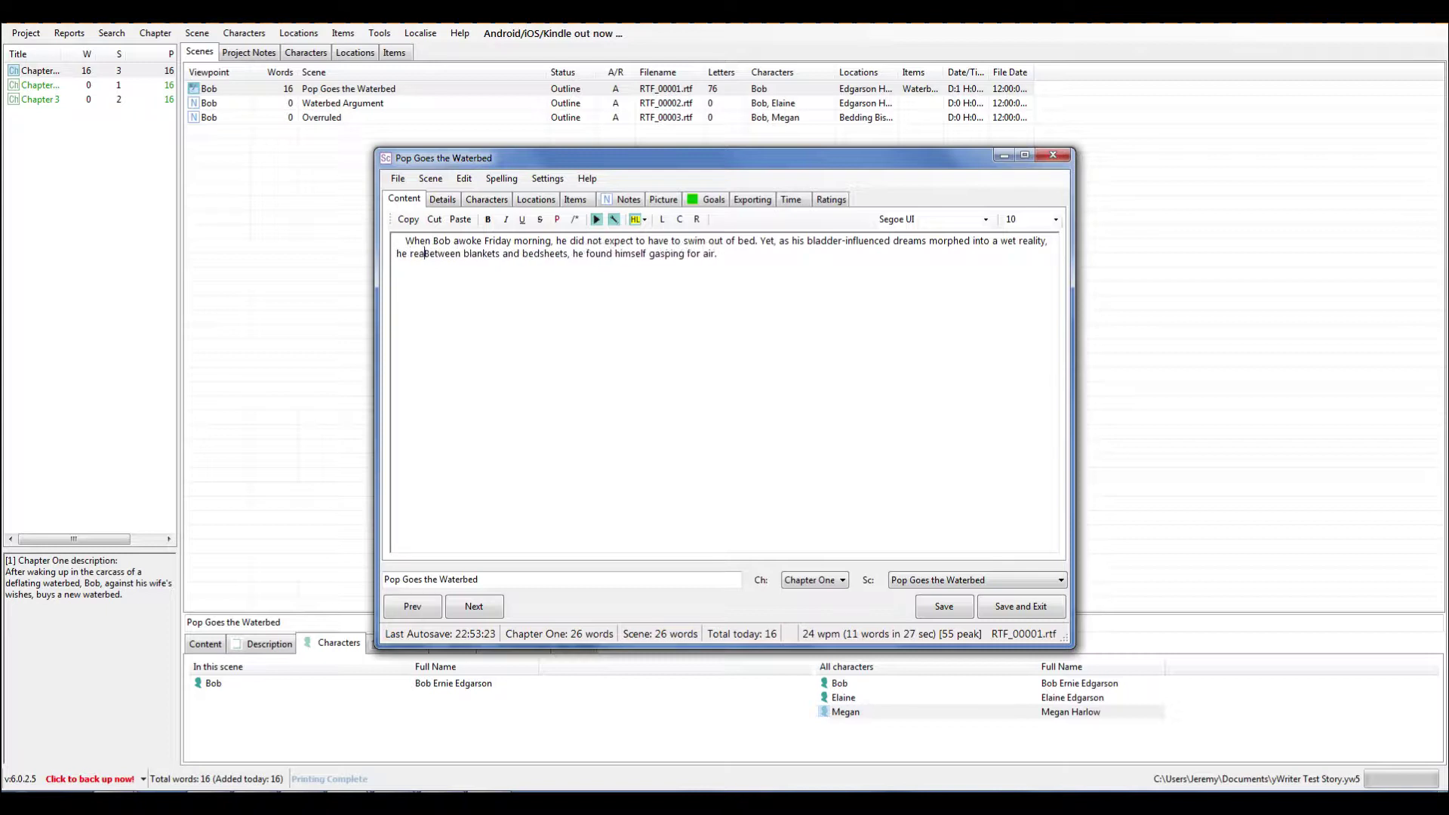
type("ed he was in ")
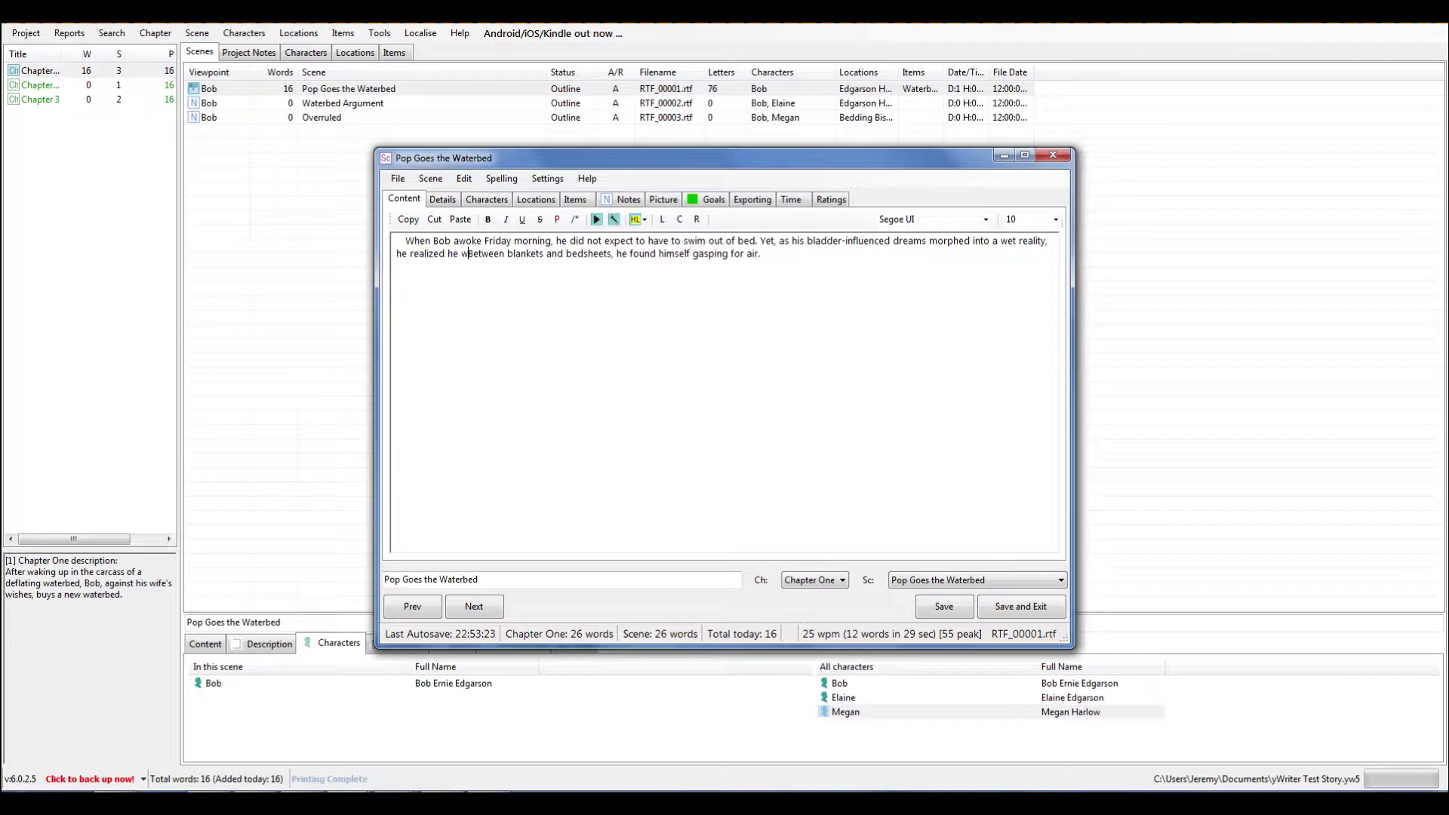
type("big troub")
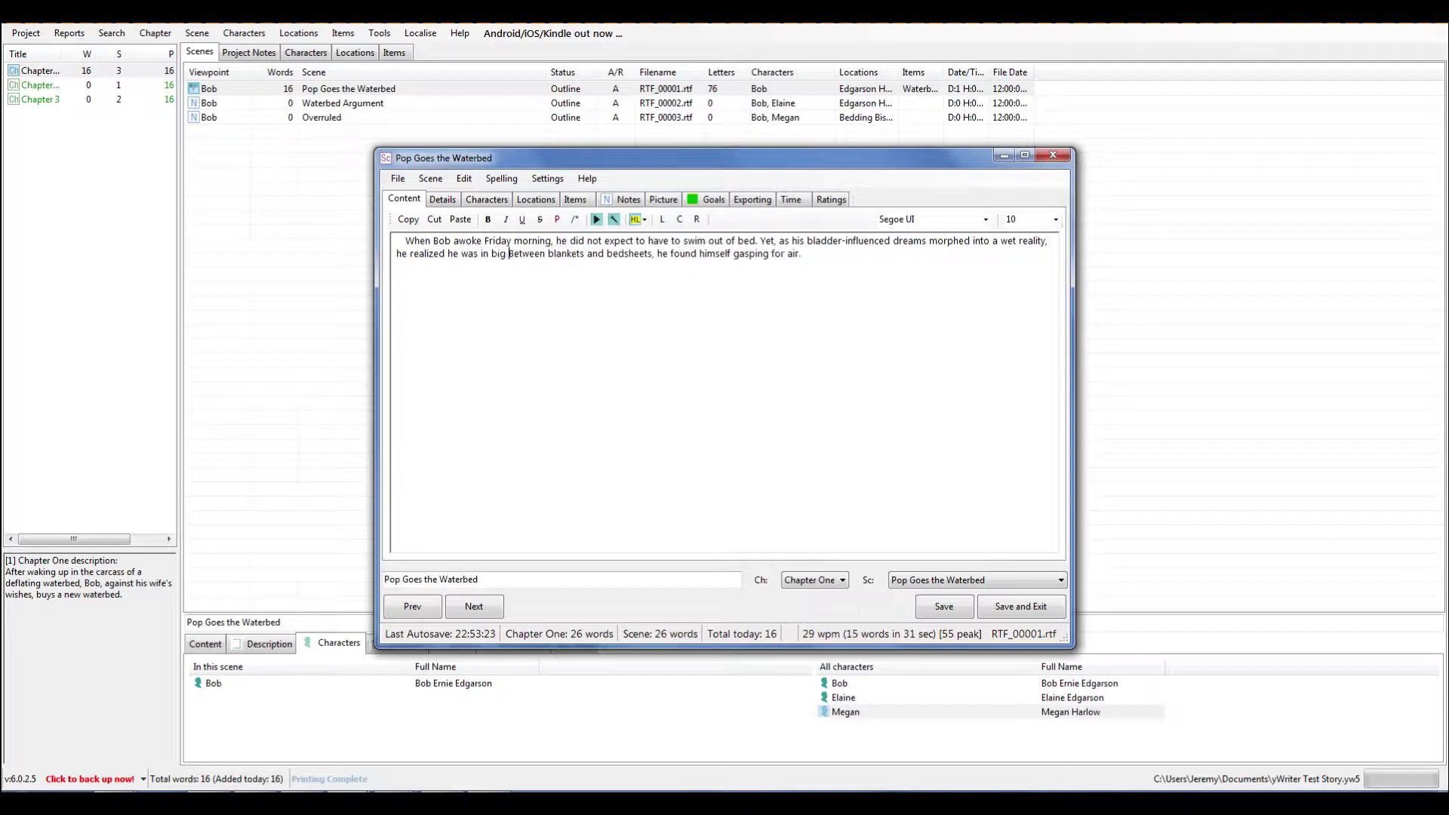
type("le.")
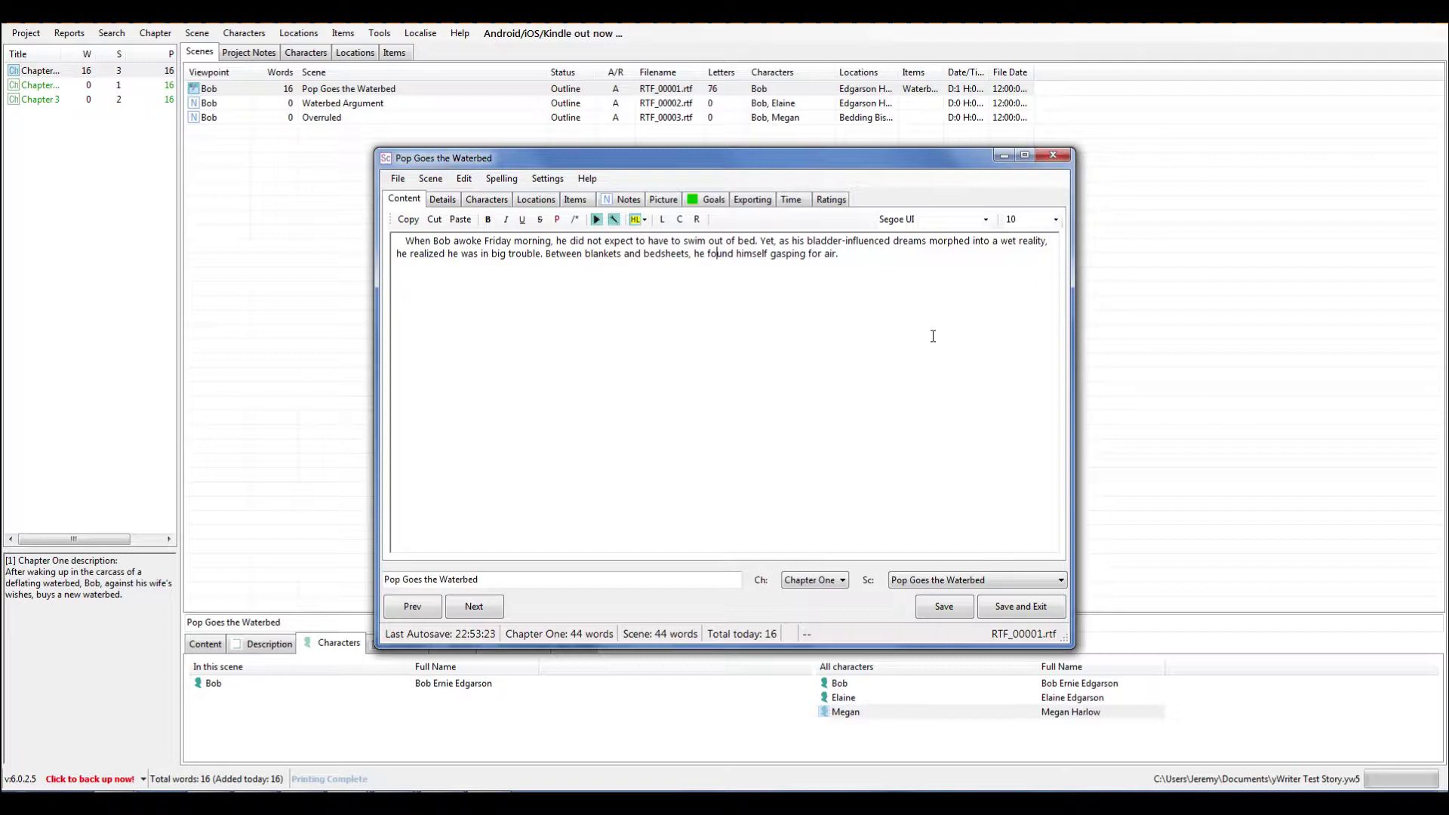
key("Left")
key("Left")
key("Left")
key("Left")
key("Left")
key("Left")
key("Left")
key("Left")
key("Left")
key("Left")
key("Left")
key("Left")
key("Left")
key("Left")
key("Left")
key("Left")
key("Left")
key("Left")
key("Left")
key("Left")
key("Left")
key("Left")
key("Left")
key("Left")
key("Left")
key("Left")
key("Left")
key("Left")
key("Left")
key("Left")
key("Left")
key("Left")
key("Left")
key("Left")
key("Left")
key("Left")
key("Left")
key("Left")
key("Left")
key("Left")
key("Left")
key("Left")
key("Left")
key("Left")
key("Left")
key("Left")
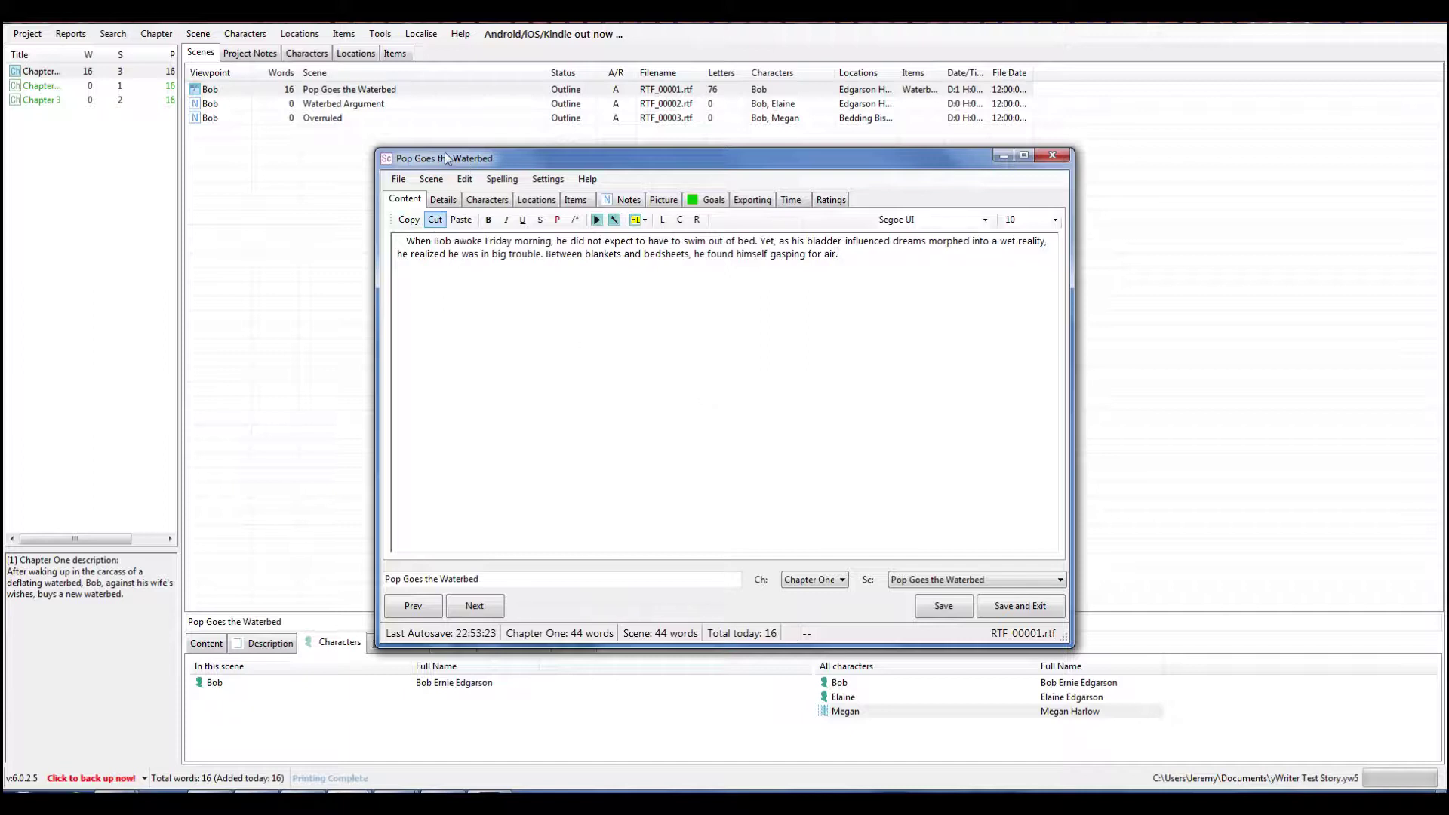
Save the project from the main project window
left_click(29, 36)
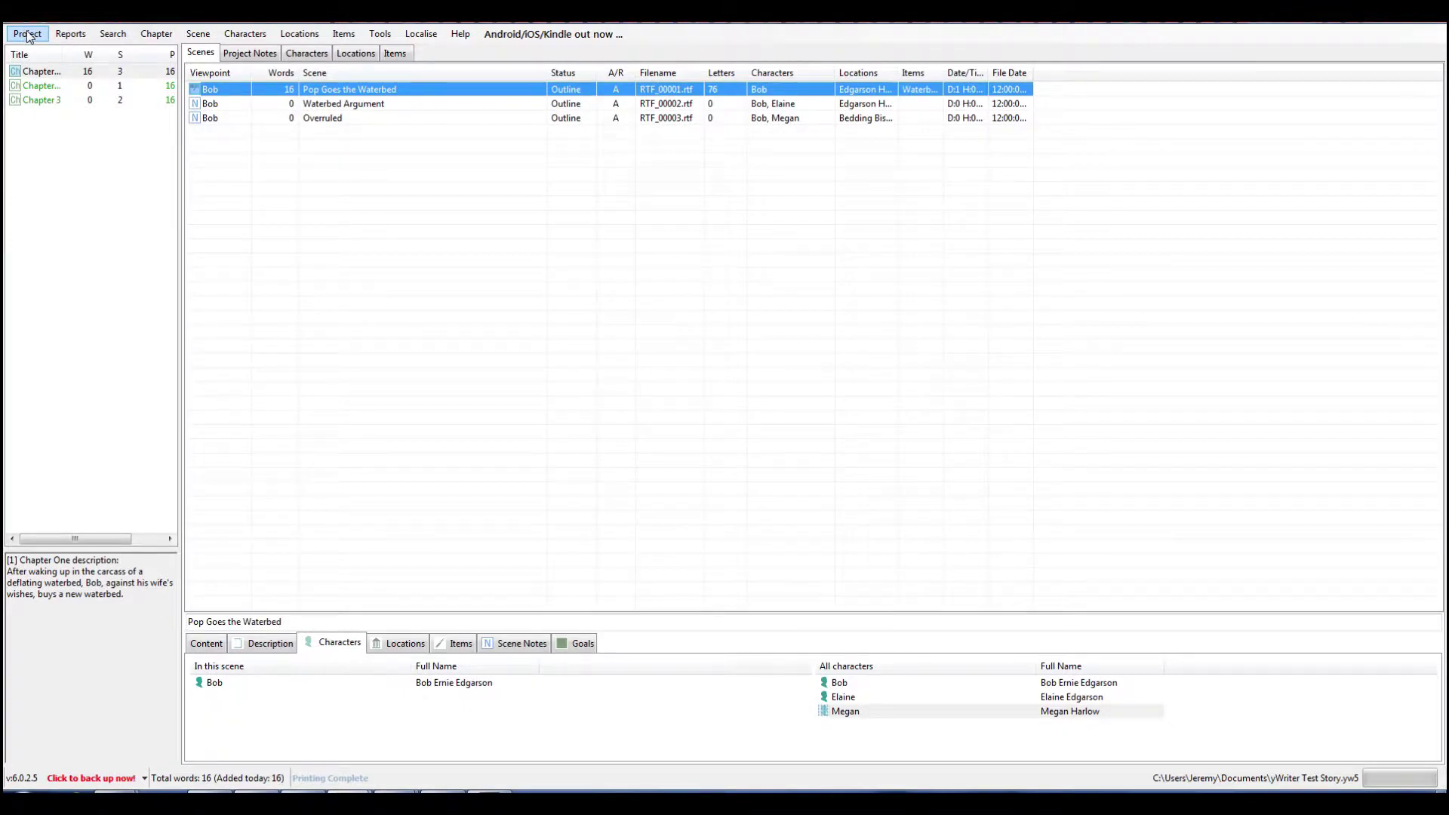
left_click(28, 34)
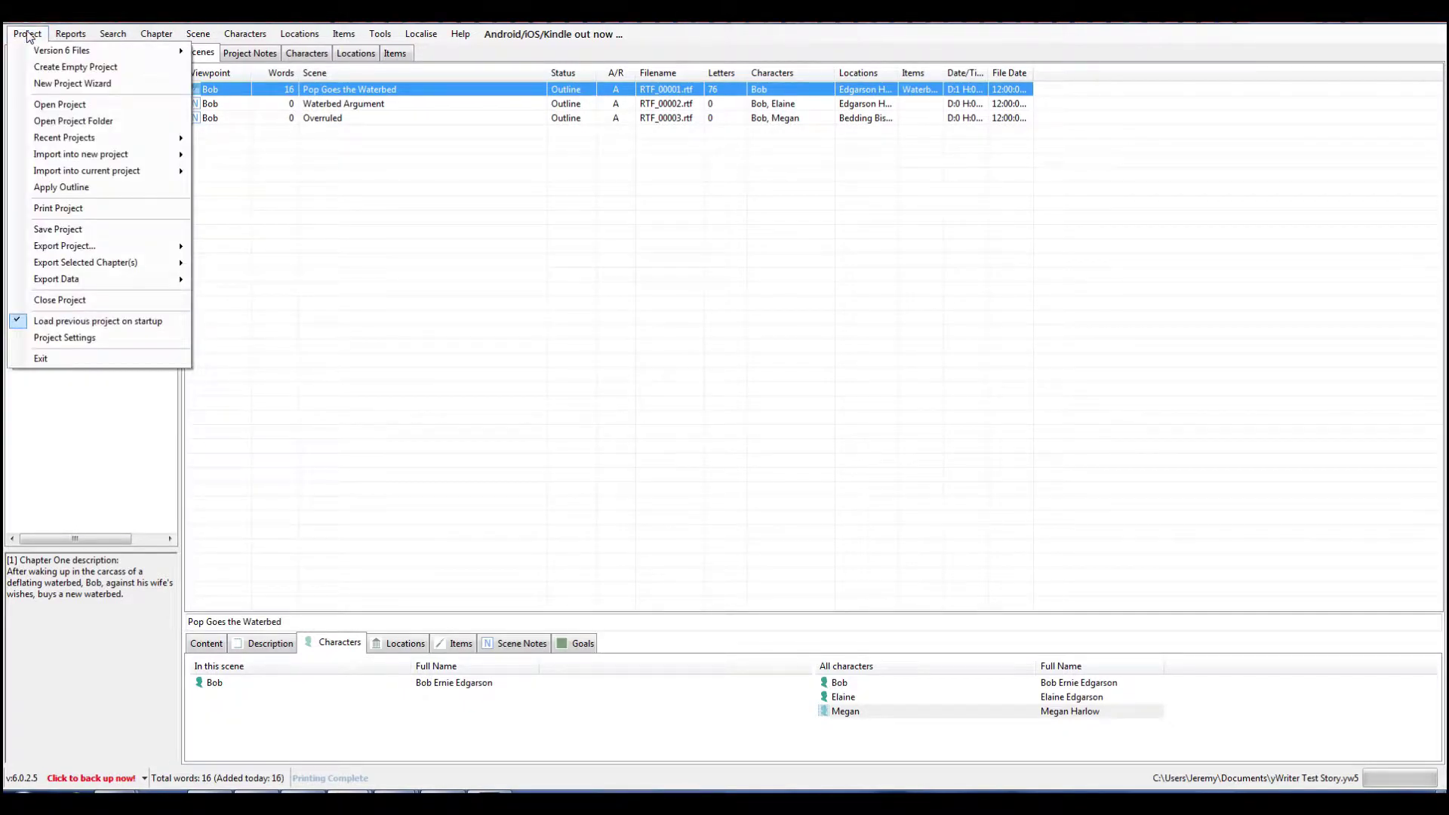
left_click(71, 230)
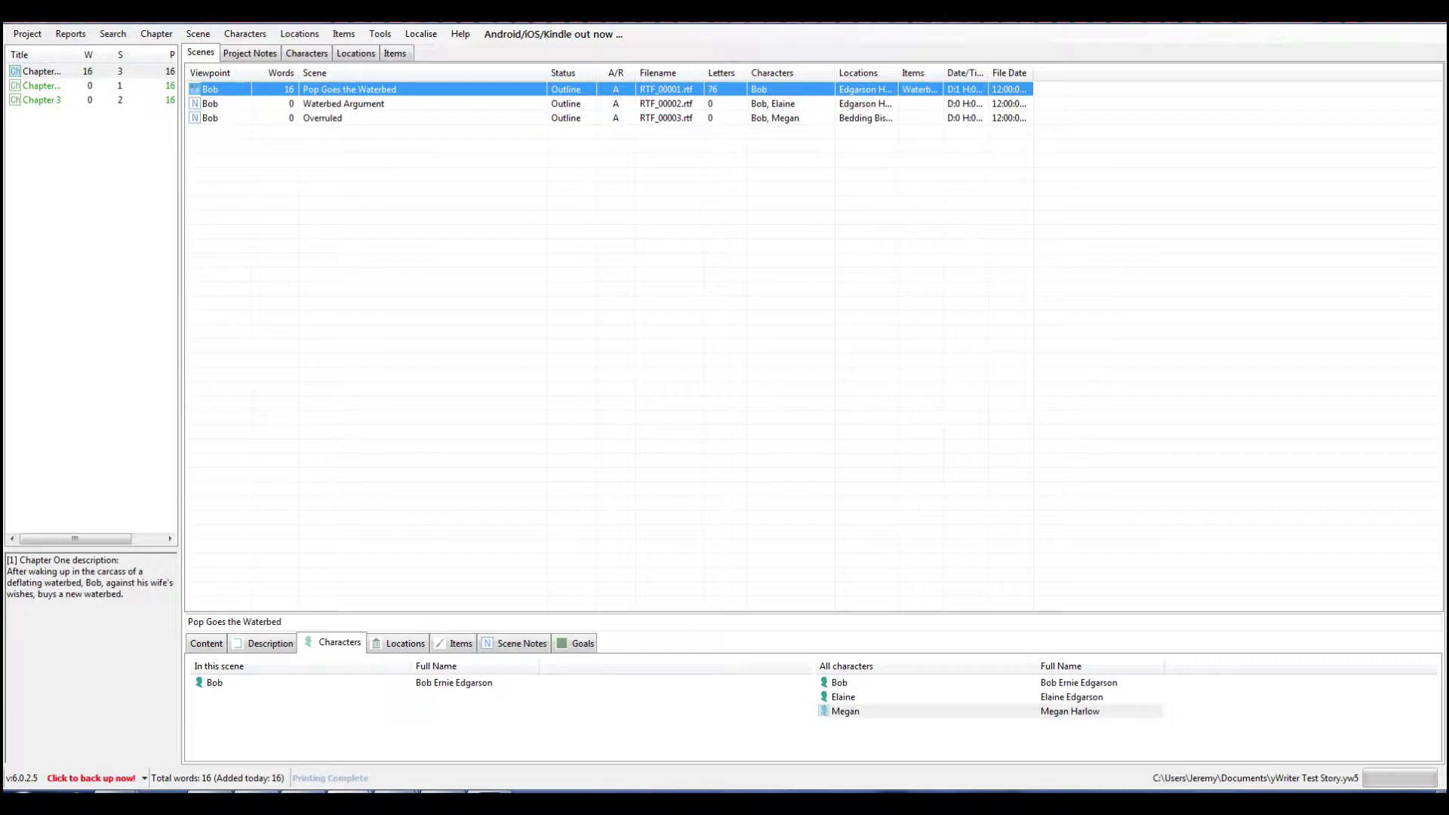
Return to the scene editor and append "He clawed for the top of the blanket while twisting amid his tangled top sheet"
left_click(384, 790)
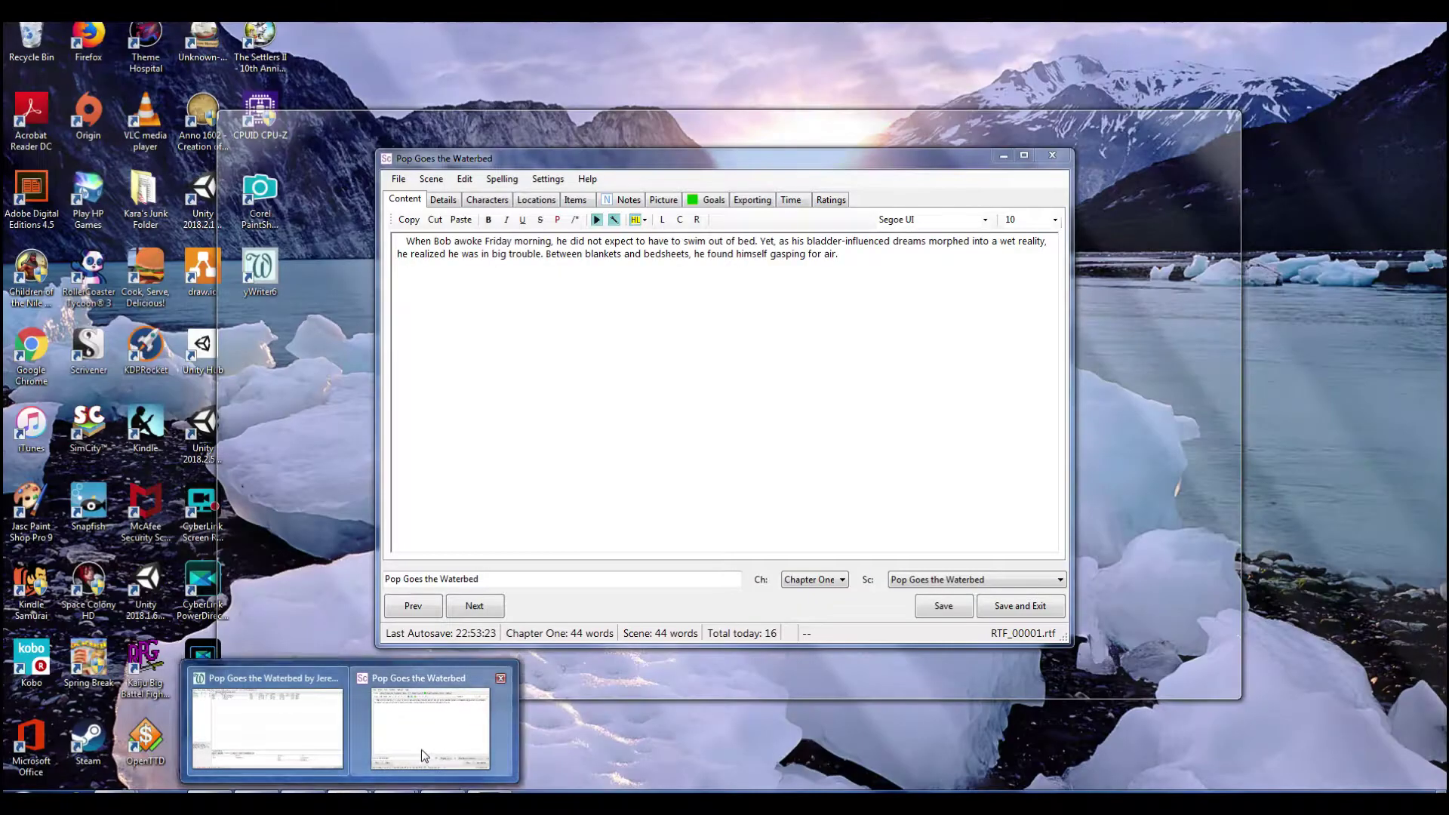
left_click(421, 755)
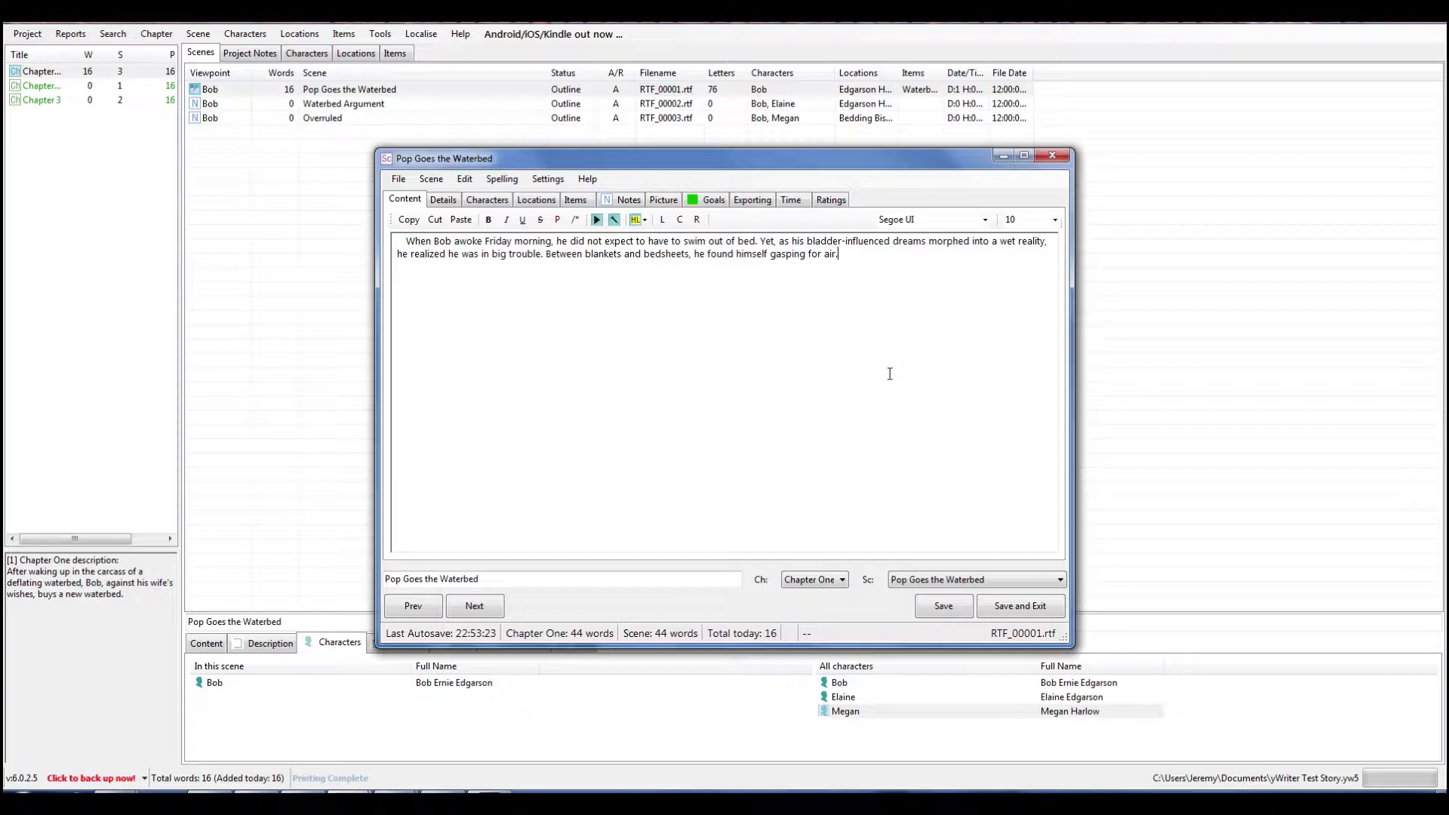
type("He clawed for the top of the")
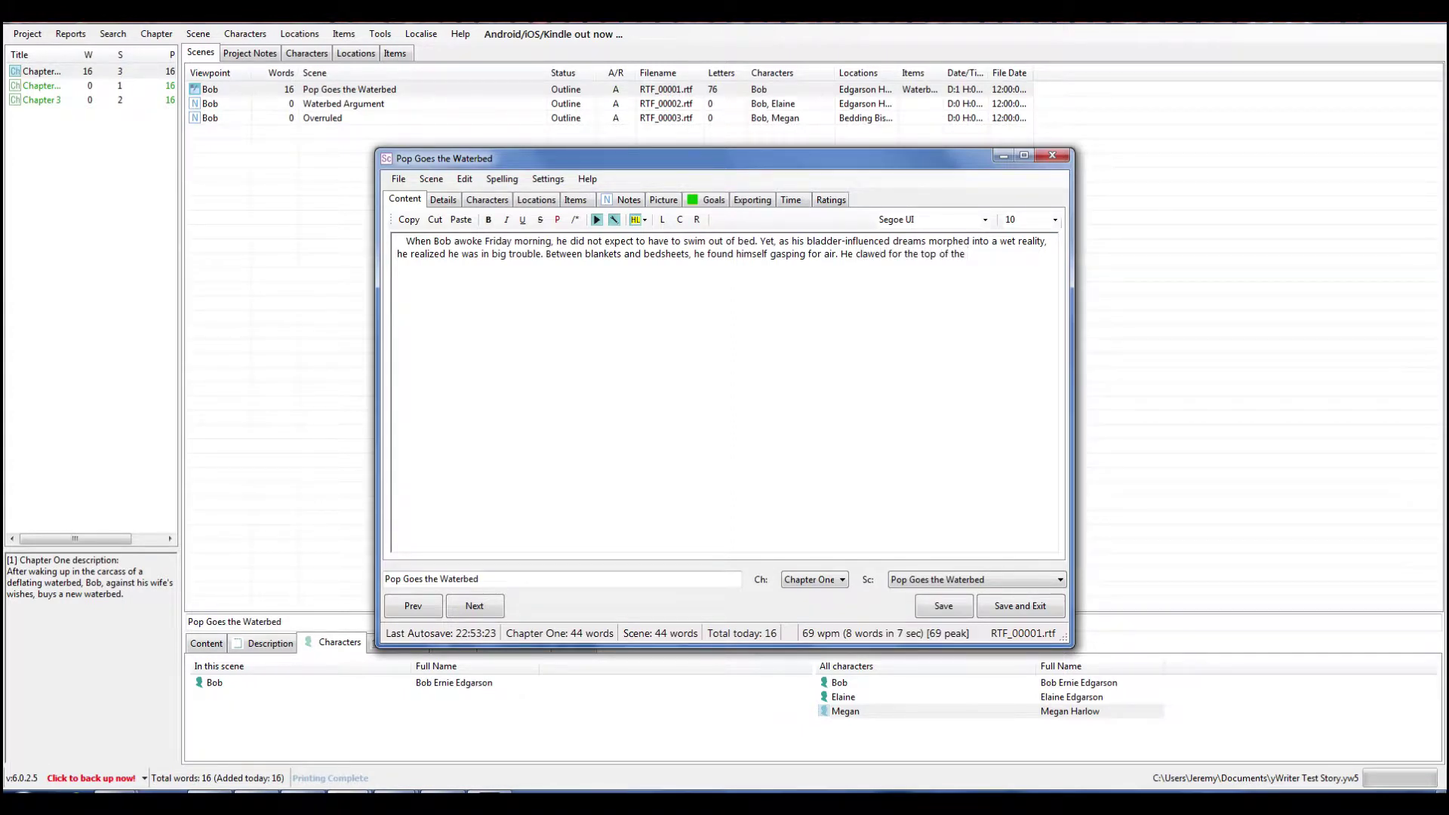
type(" blanket while twisting am")
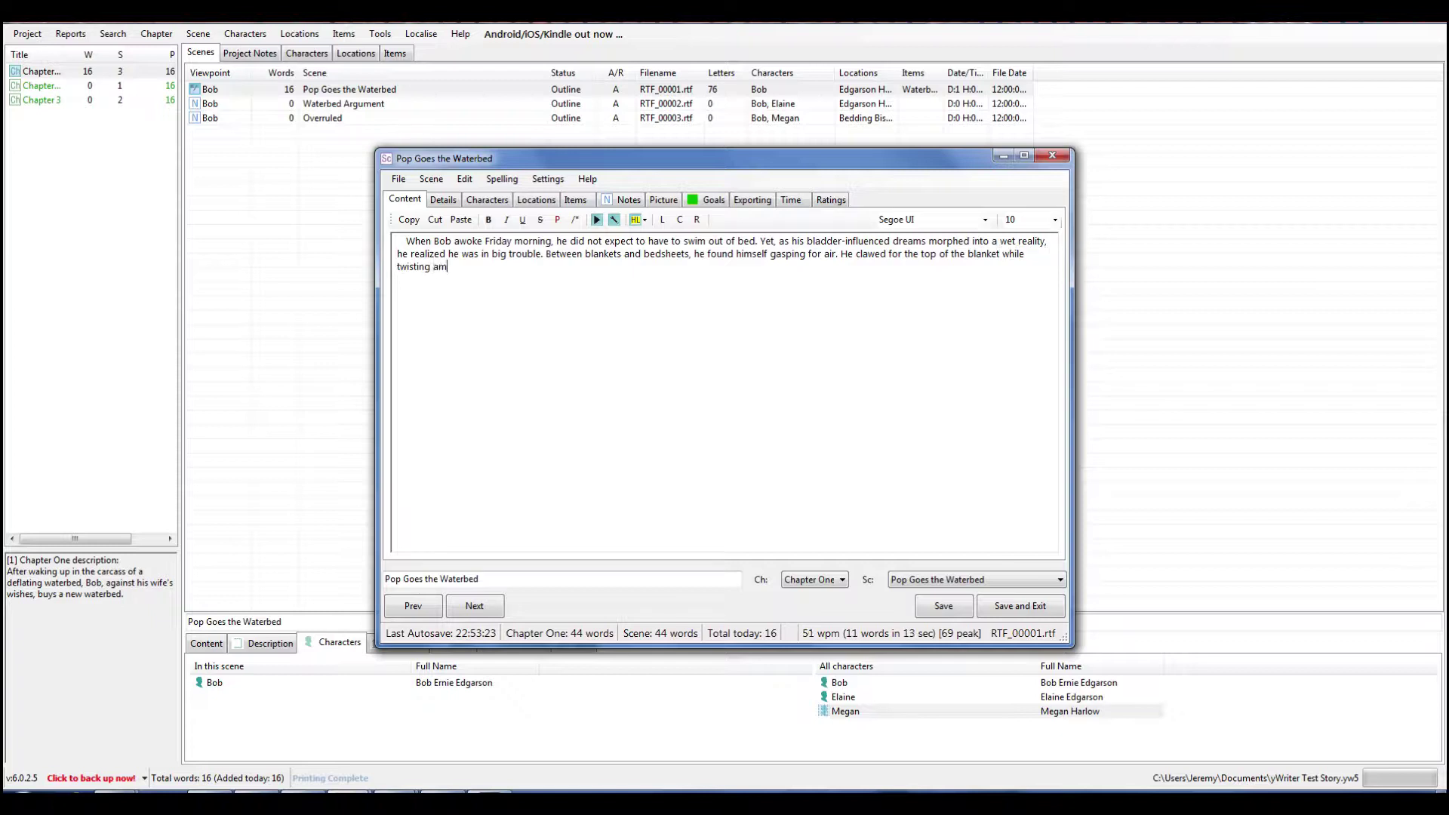
type("id his tangled top sheet")
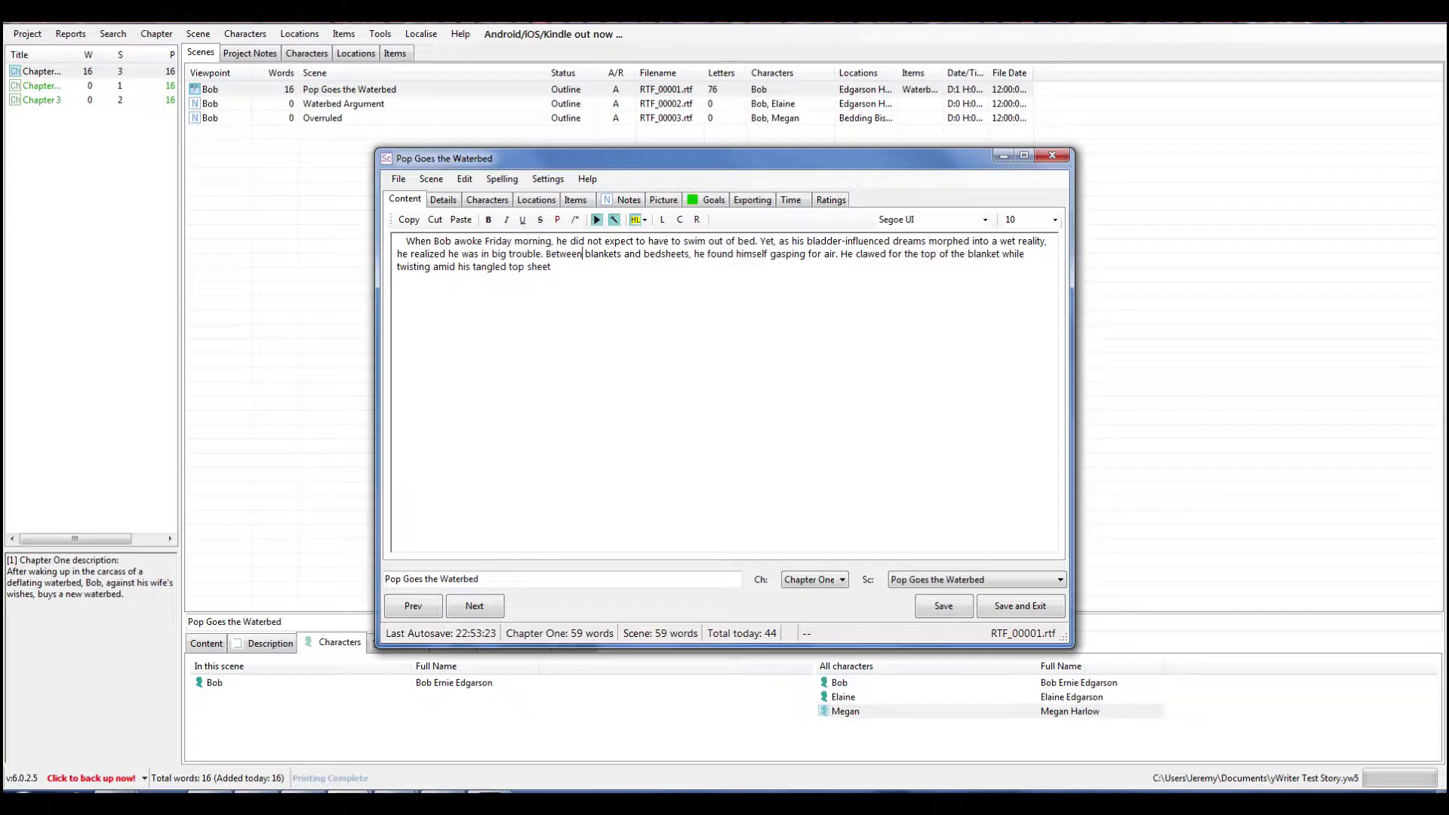
Replace "top" with "edge" before "of the blanket" and extend the end of the sentence with ", hoping to find"
key("Right")
key("Right")
key("Right")
key("Right")
key("Right")
key("Right")
key("Right")
key("Right")
key("Right")
key("Right")
key("Right")
key("Right")
key("Right")
key("Right")
key("Right")
key("Right")
key("Right")
key("Right")
key("Right")
key("Right")
key("Right")
key("Right")
key("Delete")
key("Delete")
key("Delete")
type("ed")
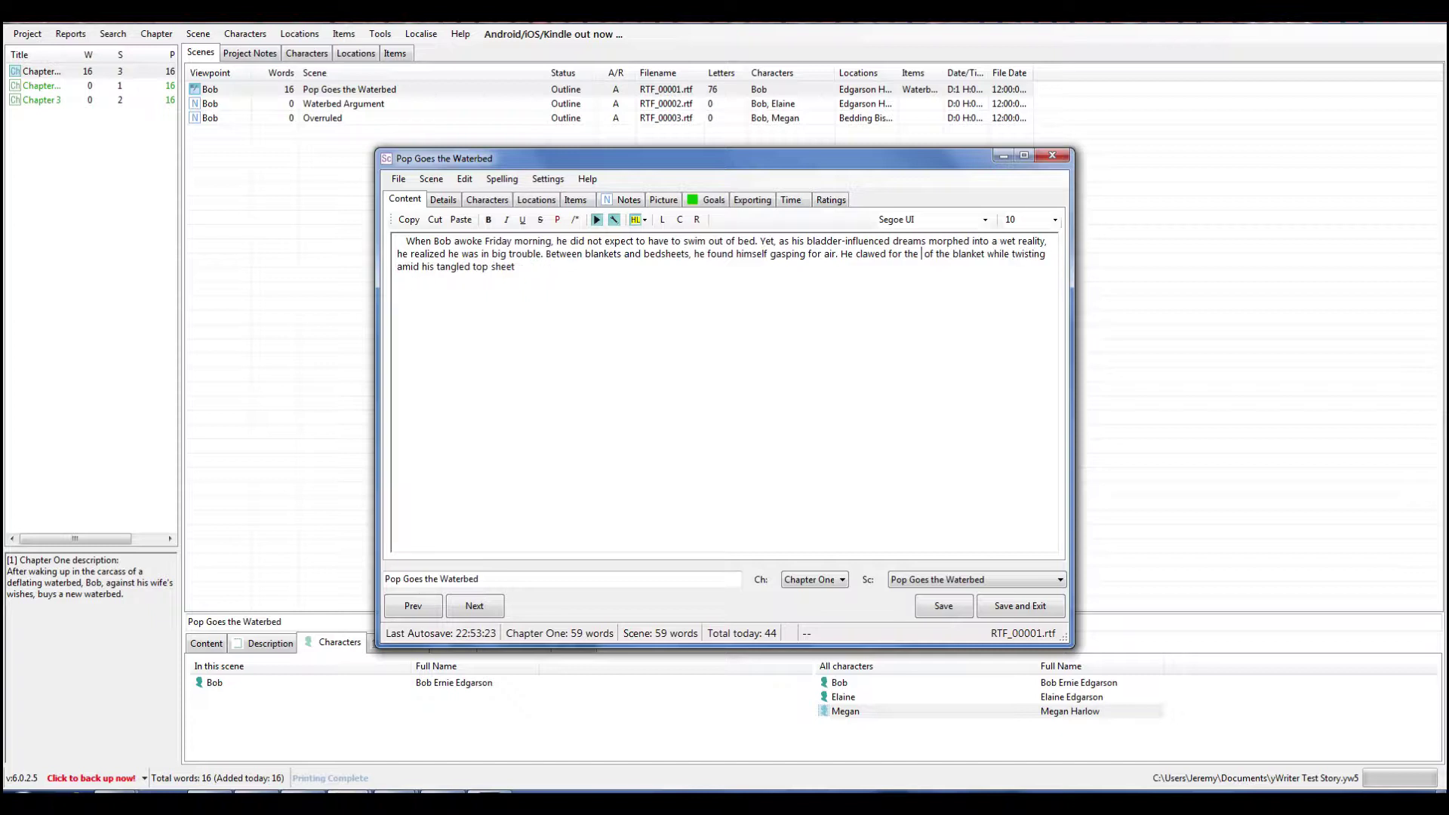
type("ge, hoping to find d")
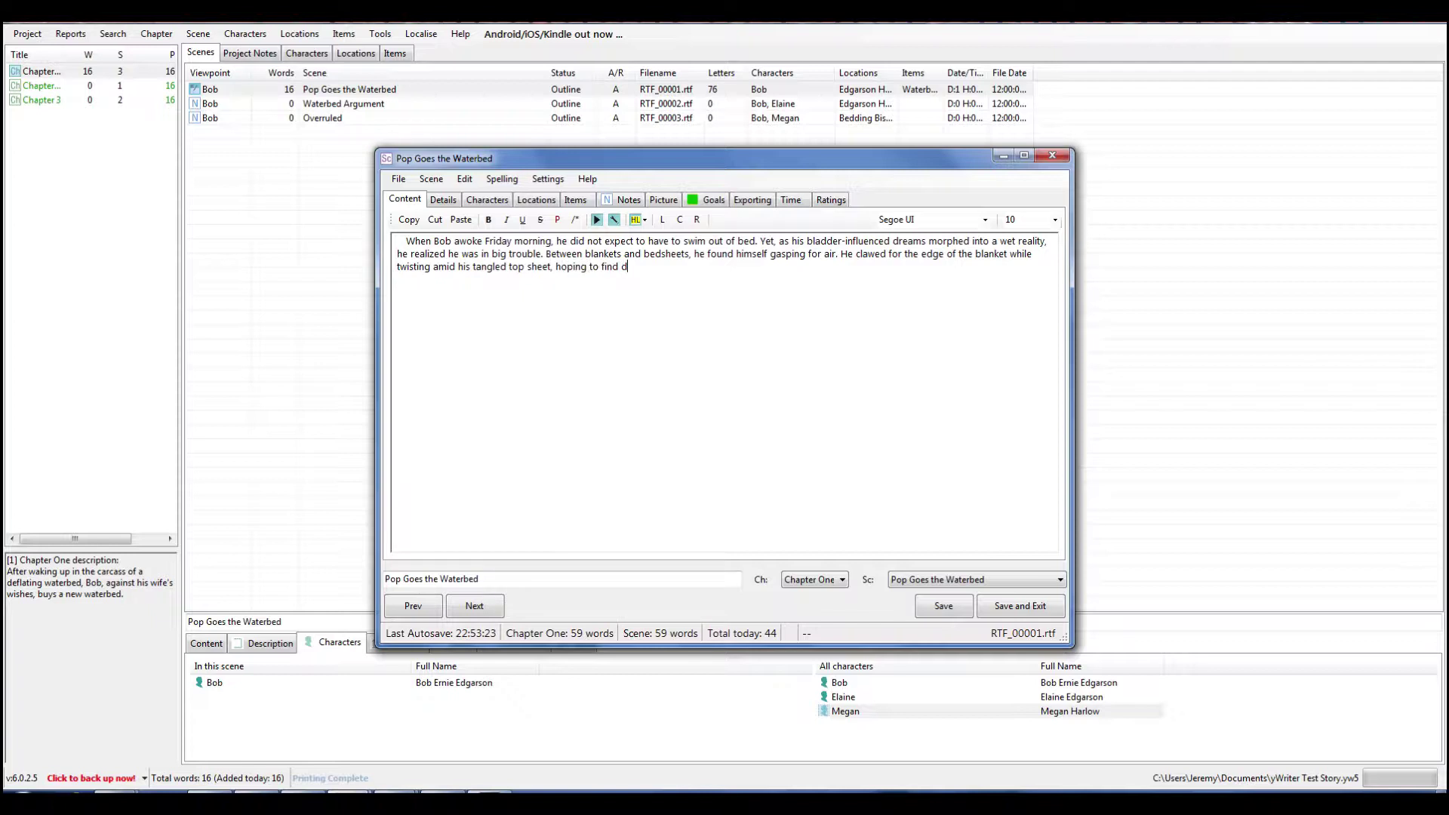
Complete the sentence after "hoping to find" with "that same daylight he could see bleeding through his covers."
key("BackSpace")
type("that same ")
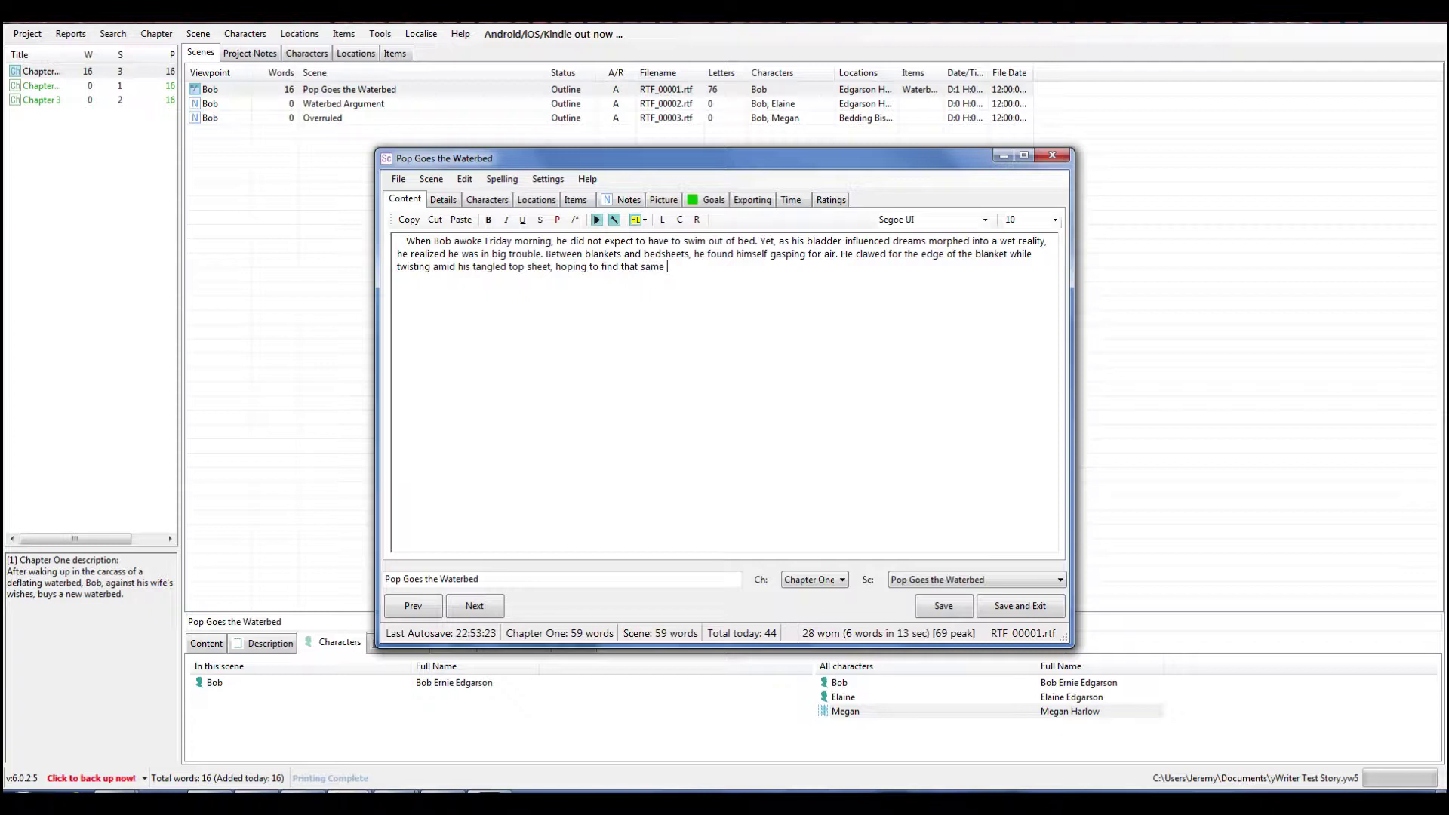
type("daylight he could see blee")
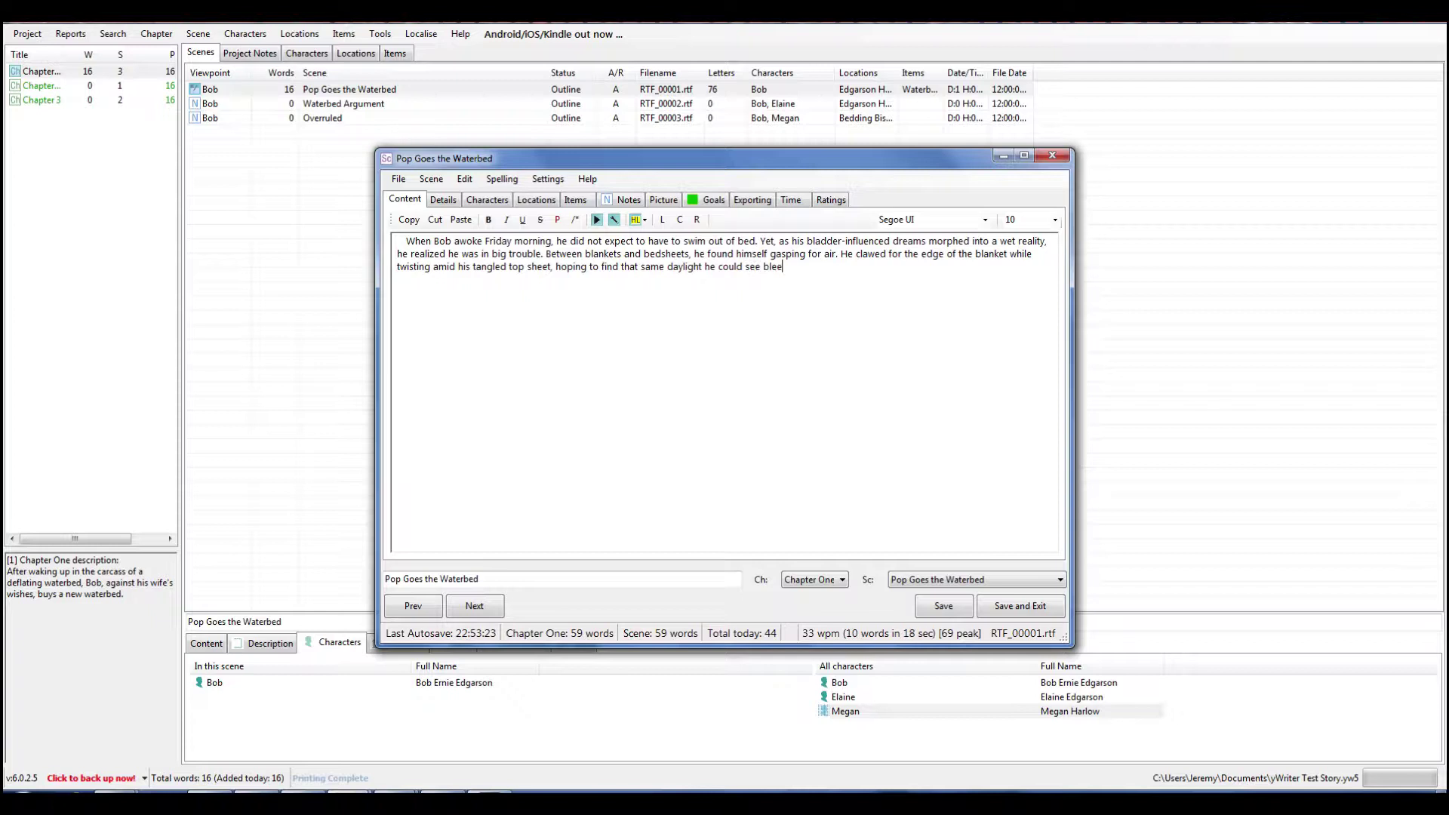
type("ding through the b")
key("BackSpace")
key("BackSpace")
key("BackSpace")
key("BackSpace")
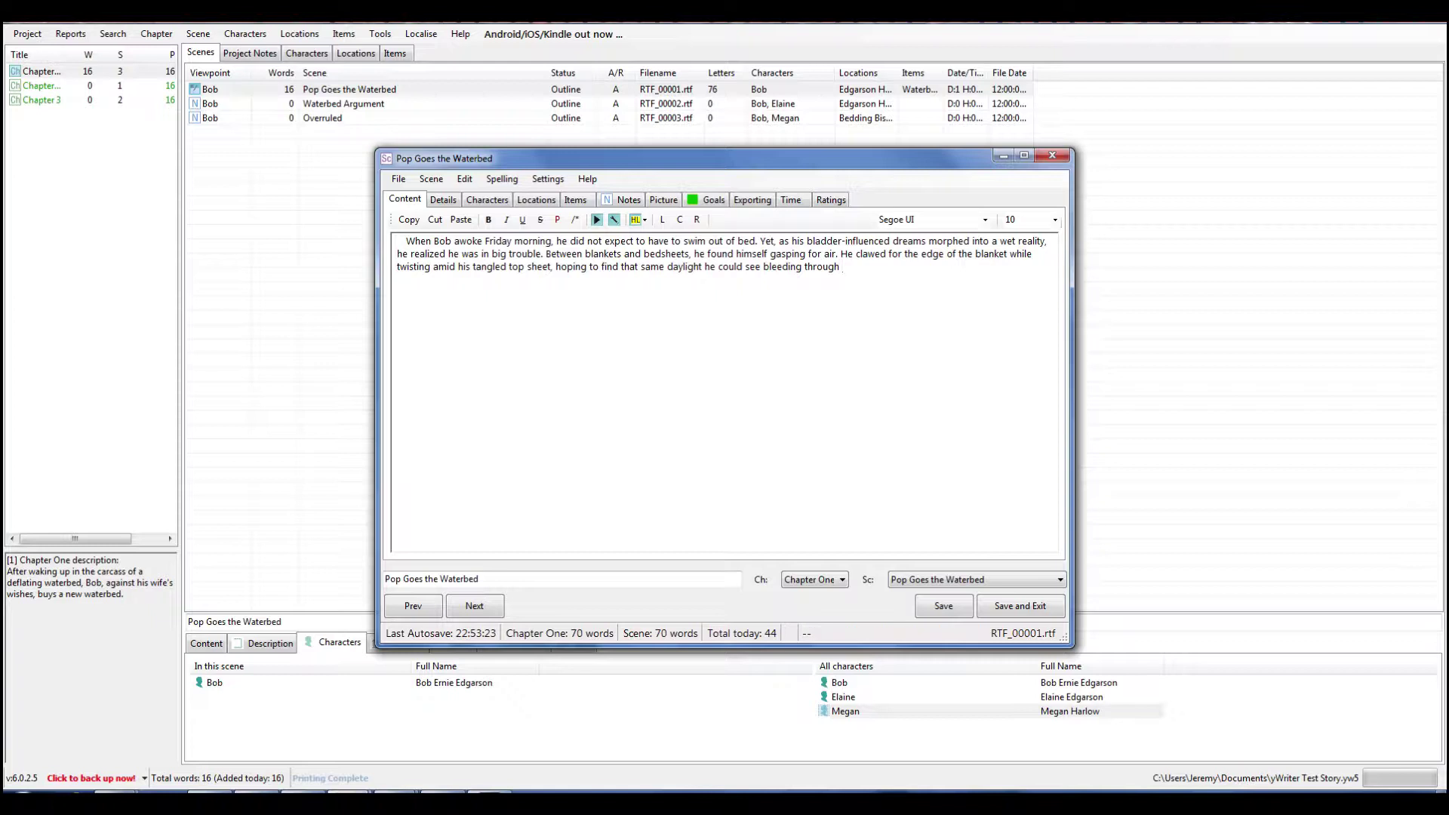
type("his covers.")
Append "The water was getting higher, and his body was sinking faster. This was no dream, and he had not wet himself."
type("The water was getting hi")
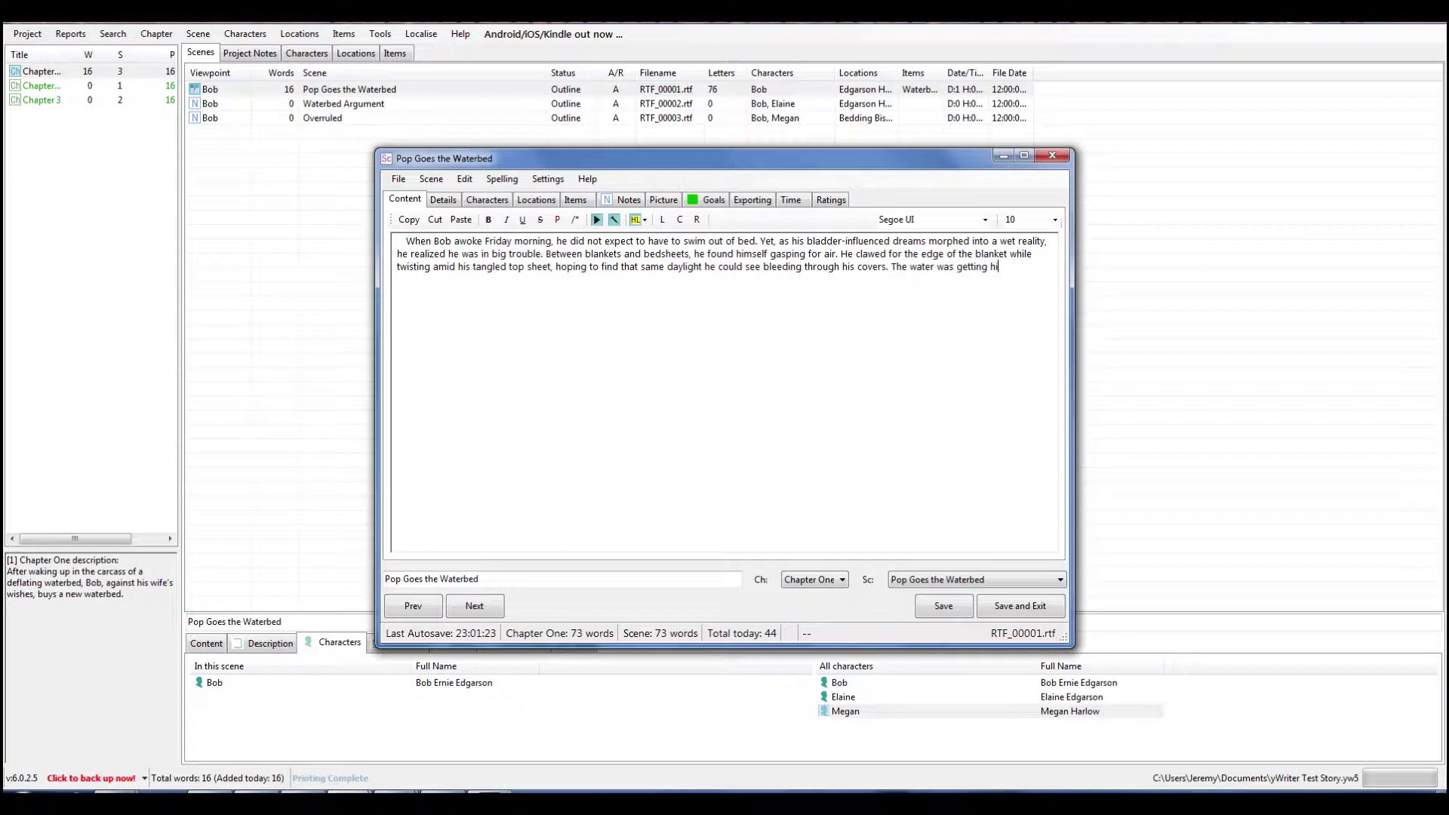
type("gher, ")
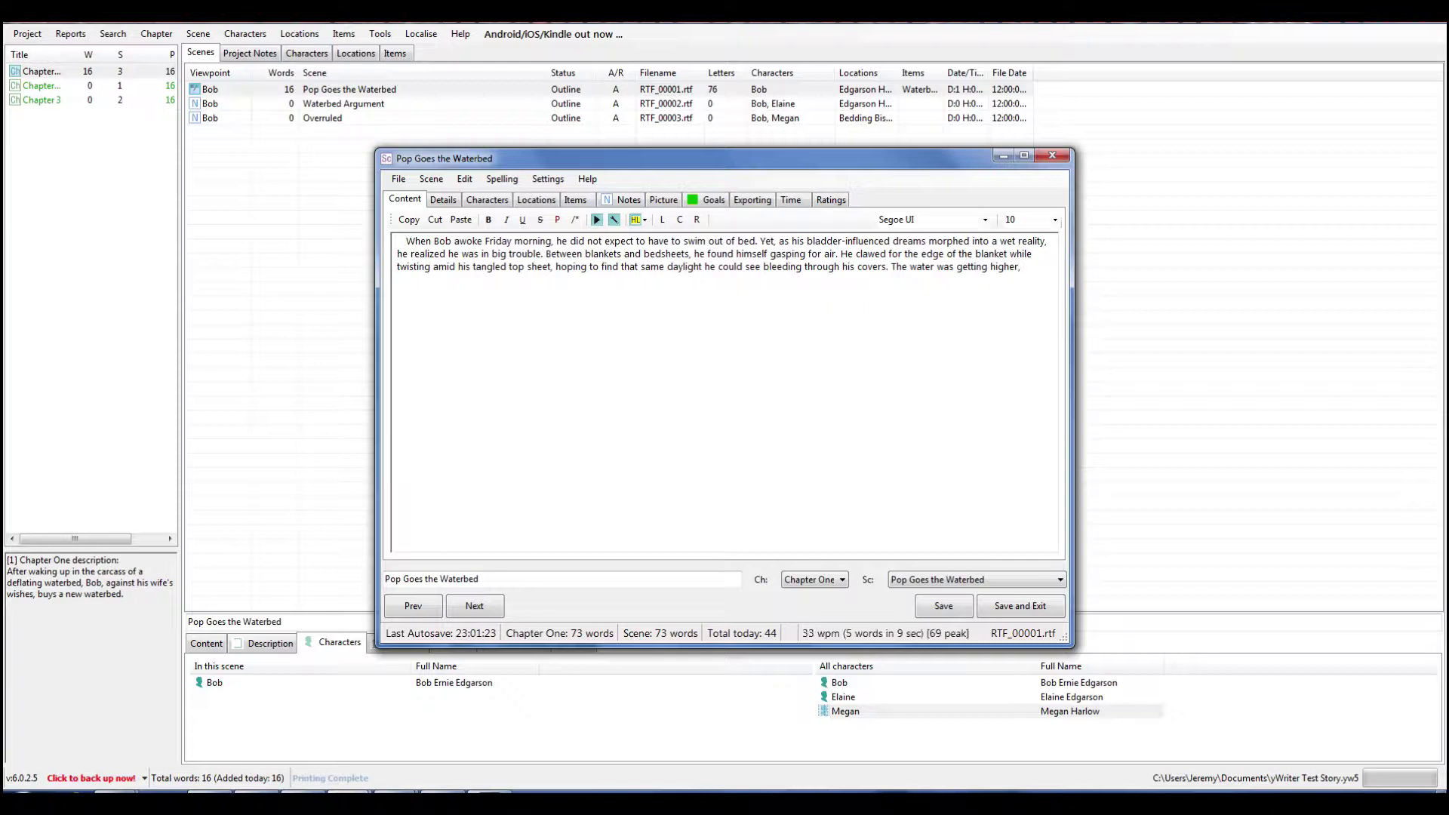
type("and his bo")
type("dy was sinking ")
type("faster")
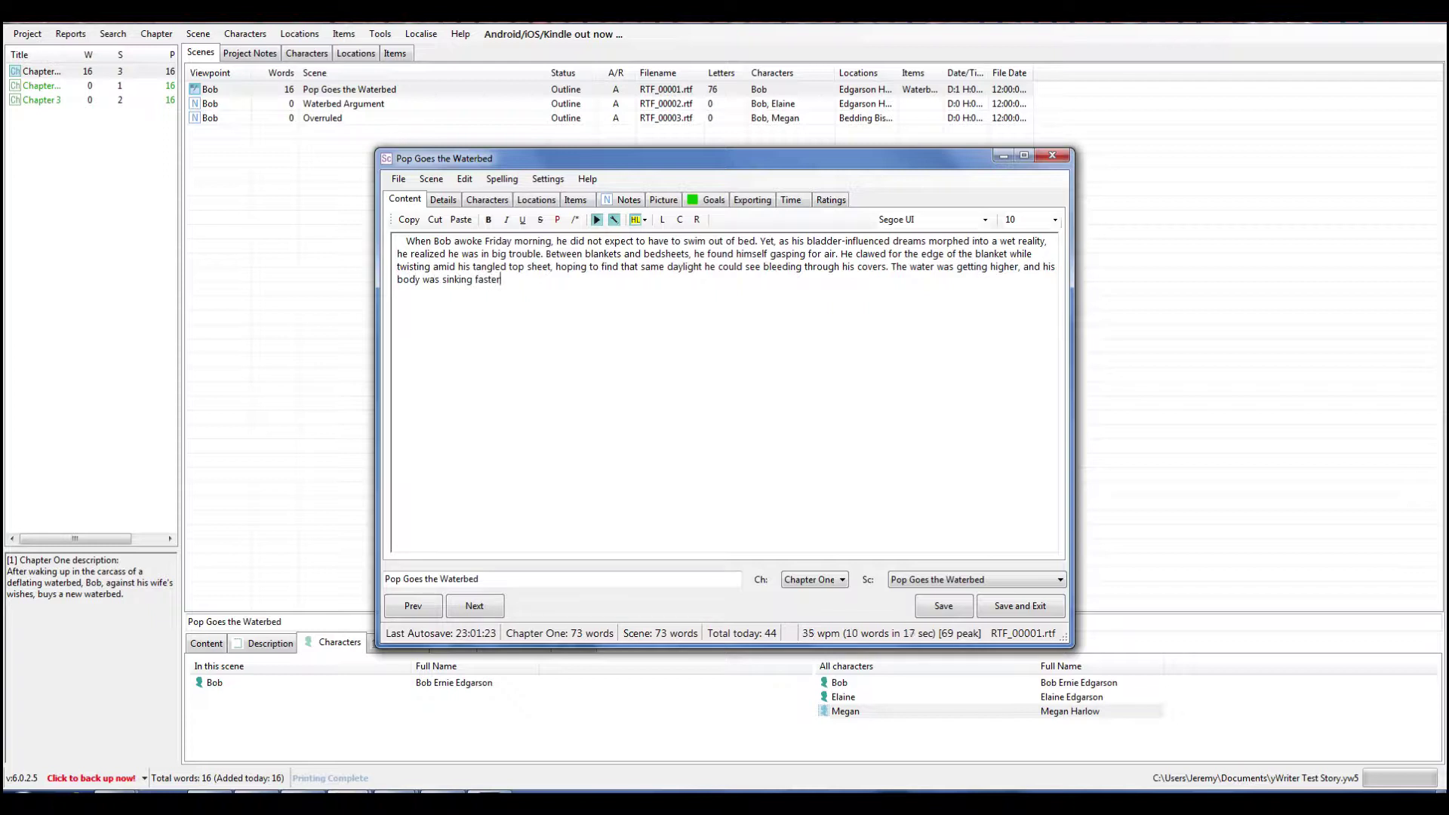
type(". This was no dream, and he had not wet himself.")
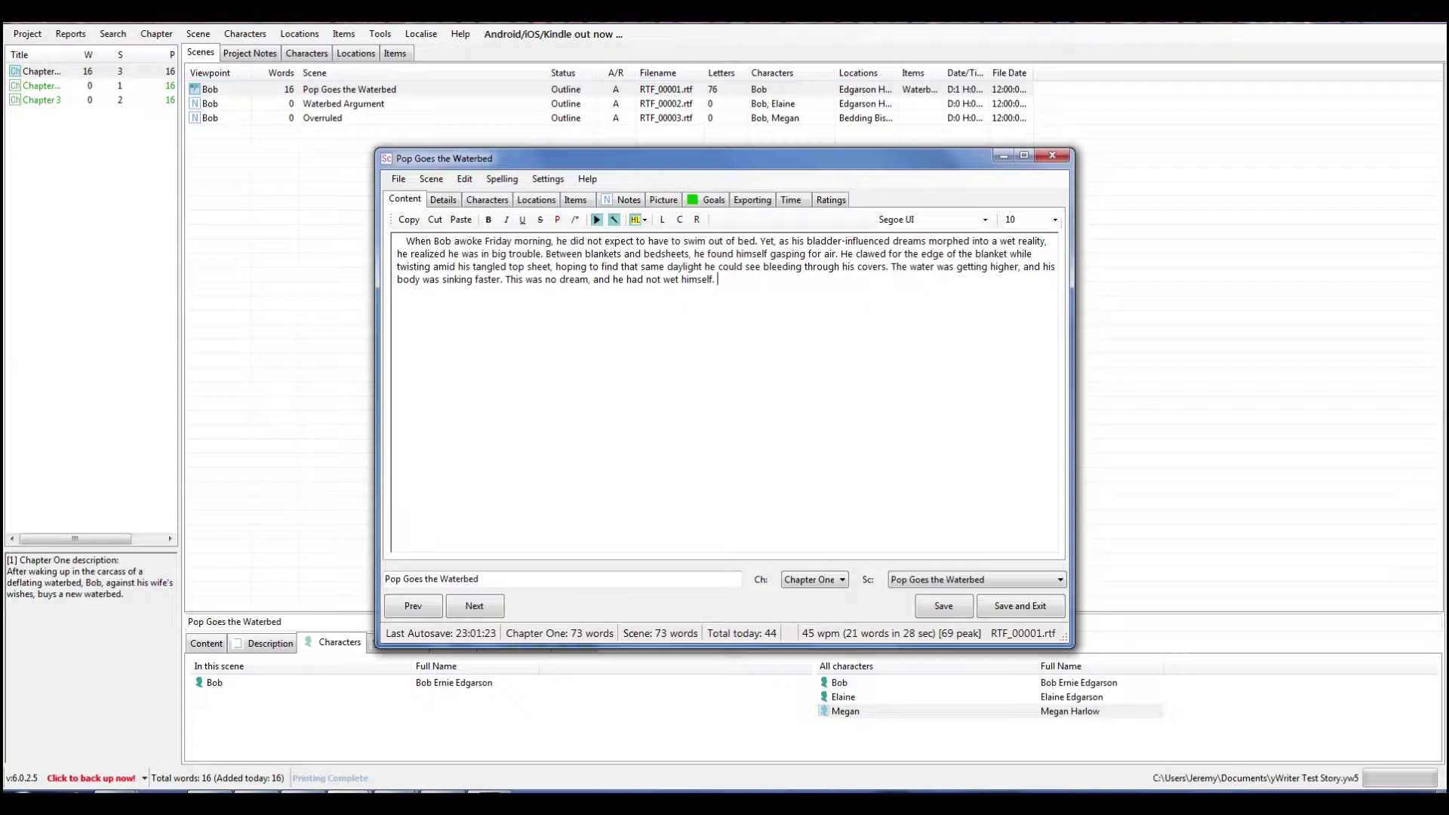
Add the sentence "His waterbed had sprung a serious leak." and place it in its own paragraph
type(" His waterbed hads")
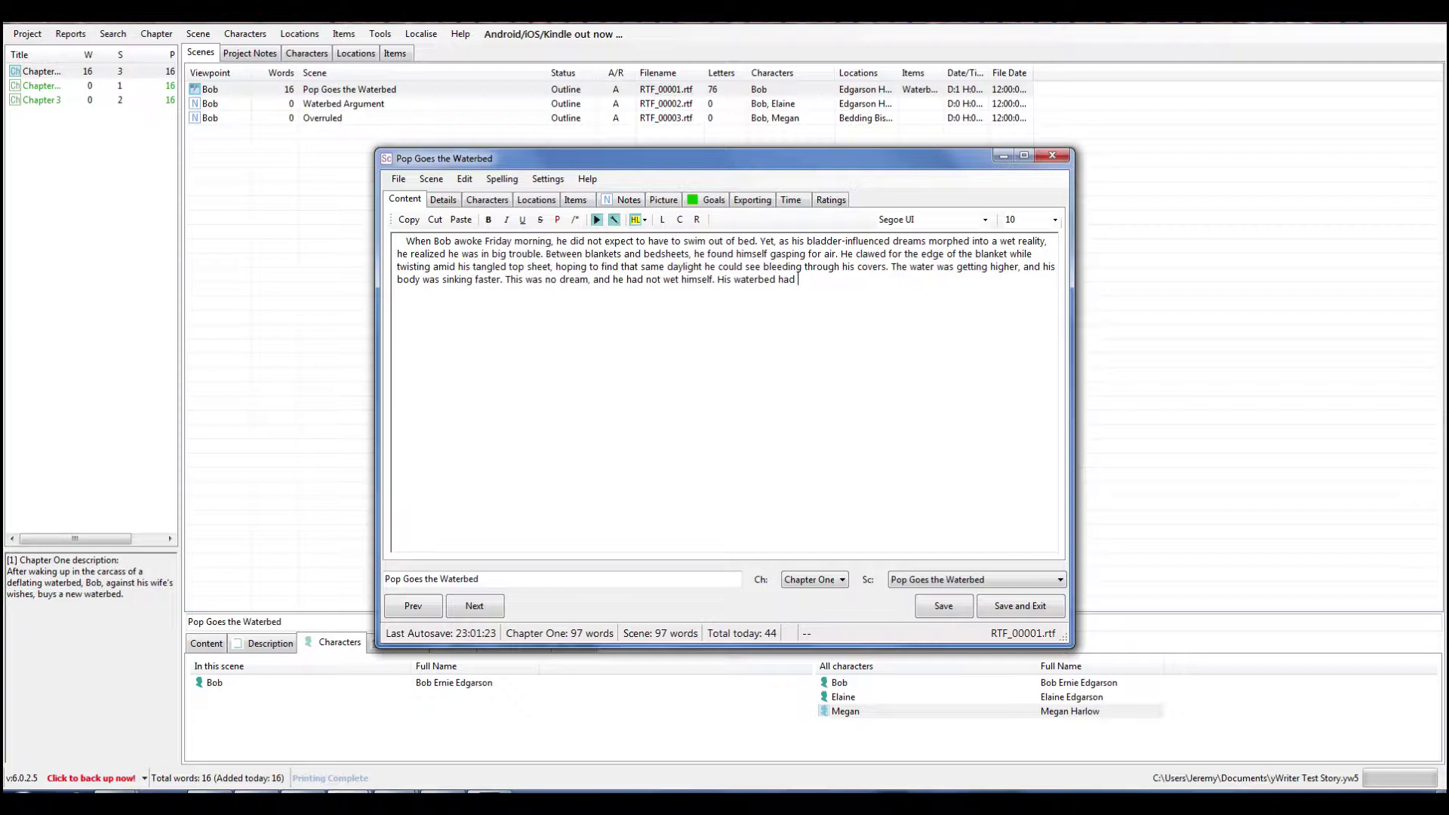
type("sprung a serious leak")
key("Right")
key("Right")
key("Right")
key("Right")
key("Right")
key("Right")
key("Right")
key("Right")
key("Return")
key("Delete")
Insert "He was certain of that much." at the end of the first paragraph, after "wet himself."
key("Up")
key("Up")
key("Up")
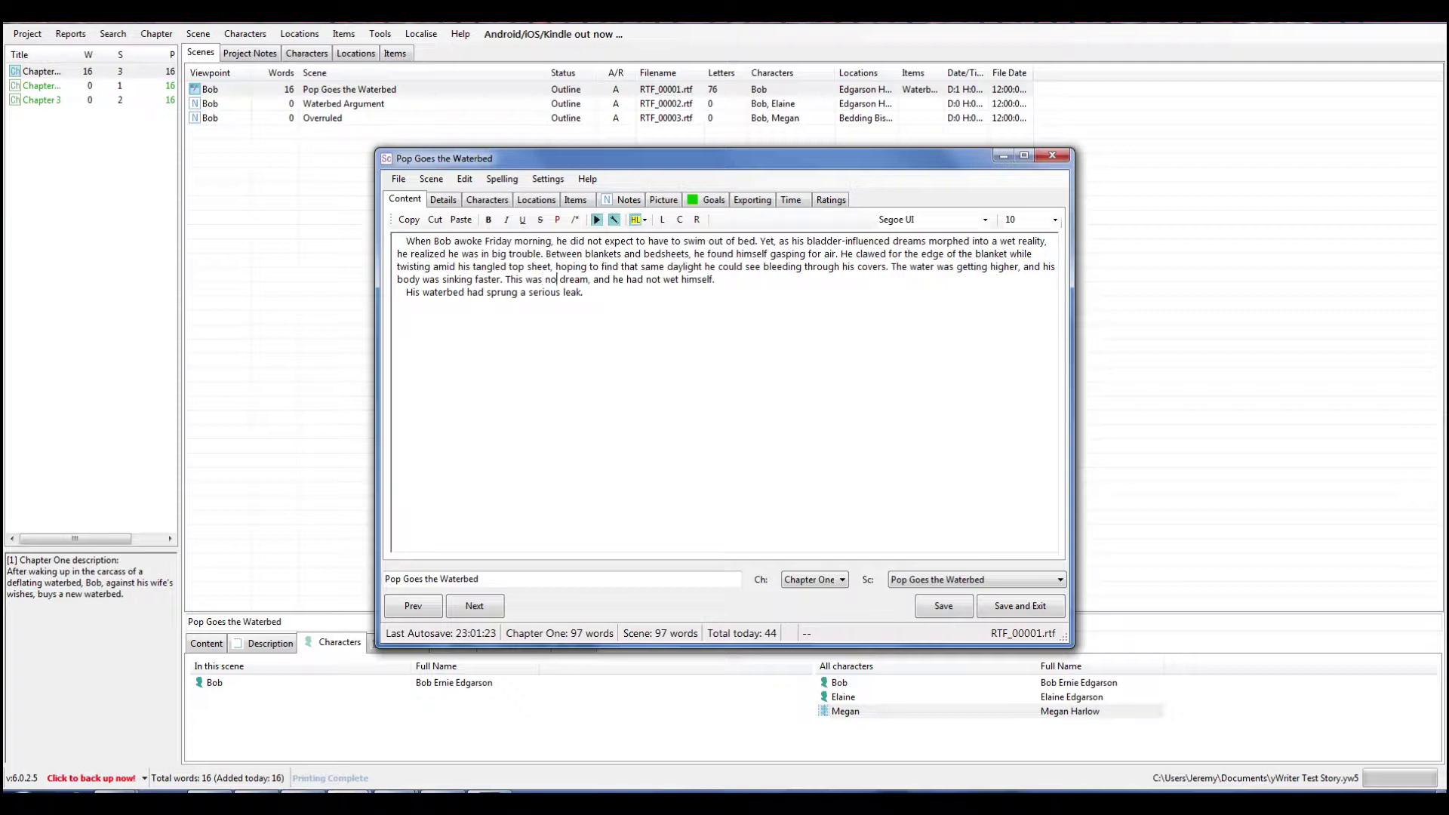
type("He was certain of that m")
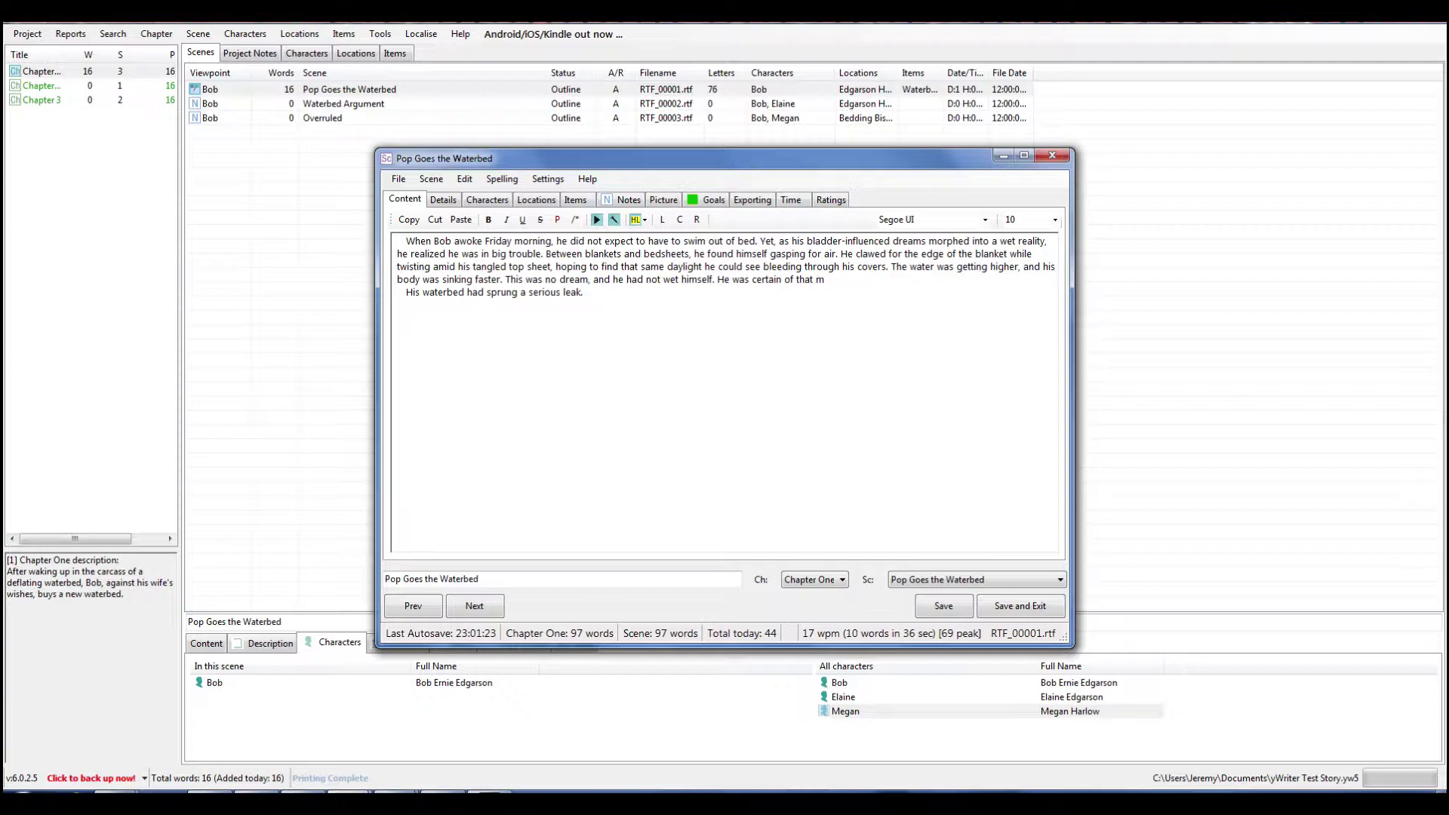
key("BackSpace")
type("much.")
Insert "didn't understand what was going on, but he" between "He" and "was certain of that much."
key("Left")
key("Left")
key("Left")
key("Left")
key("Left")
key("Left")
key("Left")
key("Left")
key("Left")
key("Left")
key("Left")
key("Left")
key("Left")
key("Left")
key("Left")
key("Left")
type("didn't uner")
key("BackSpace")
key("BackSpace")
type("derstand what was going")
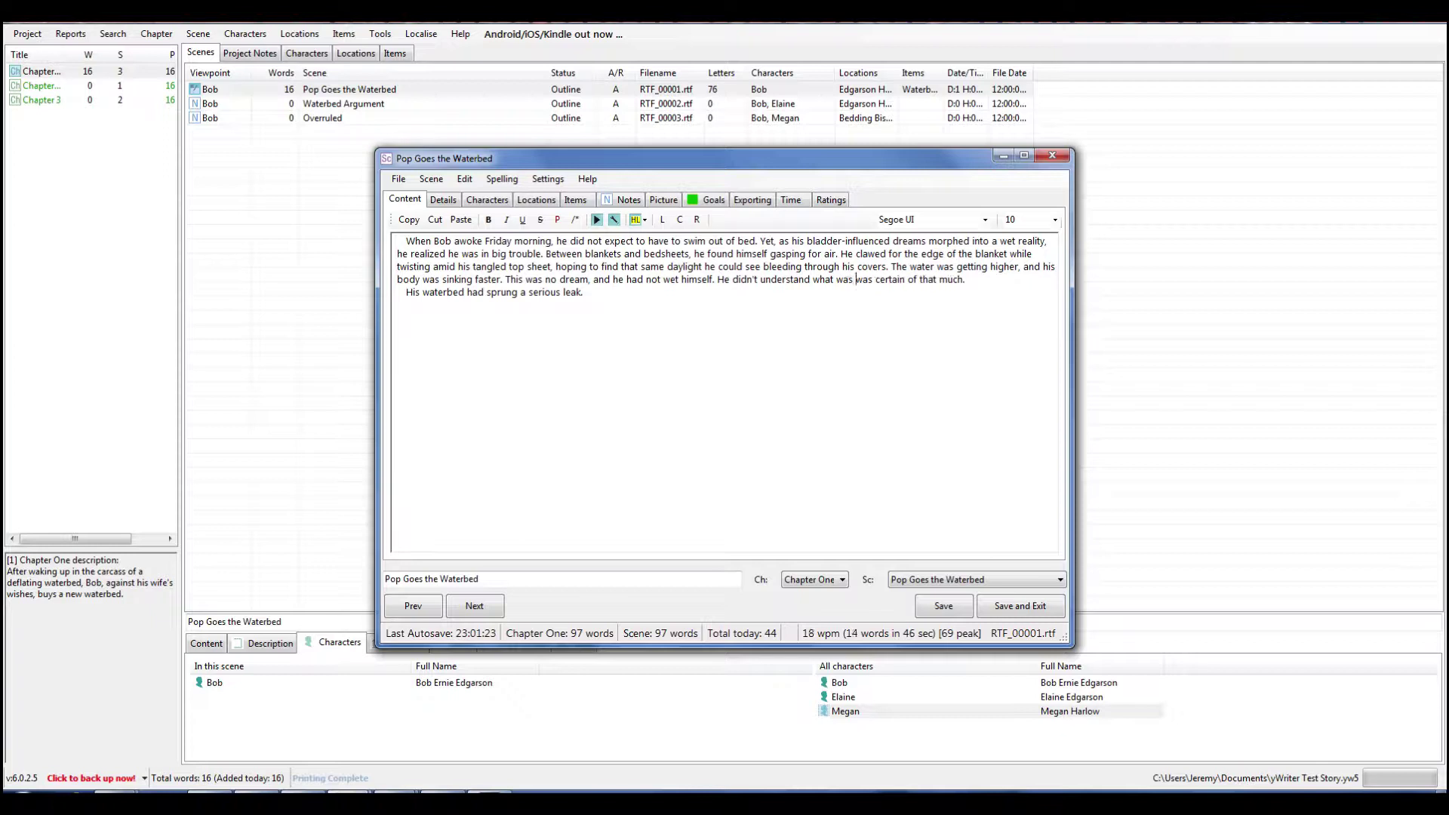
type(" on, but he")
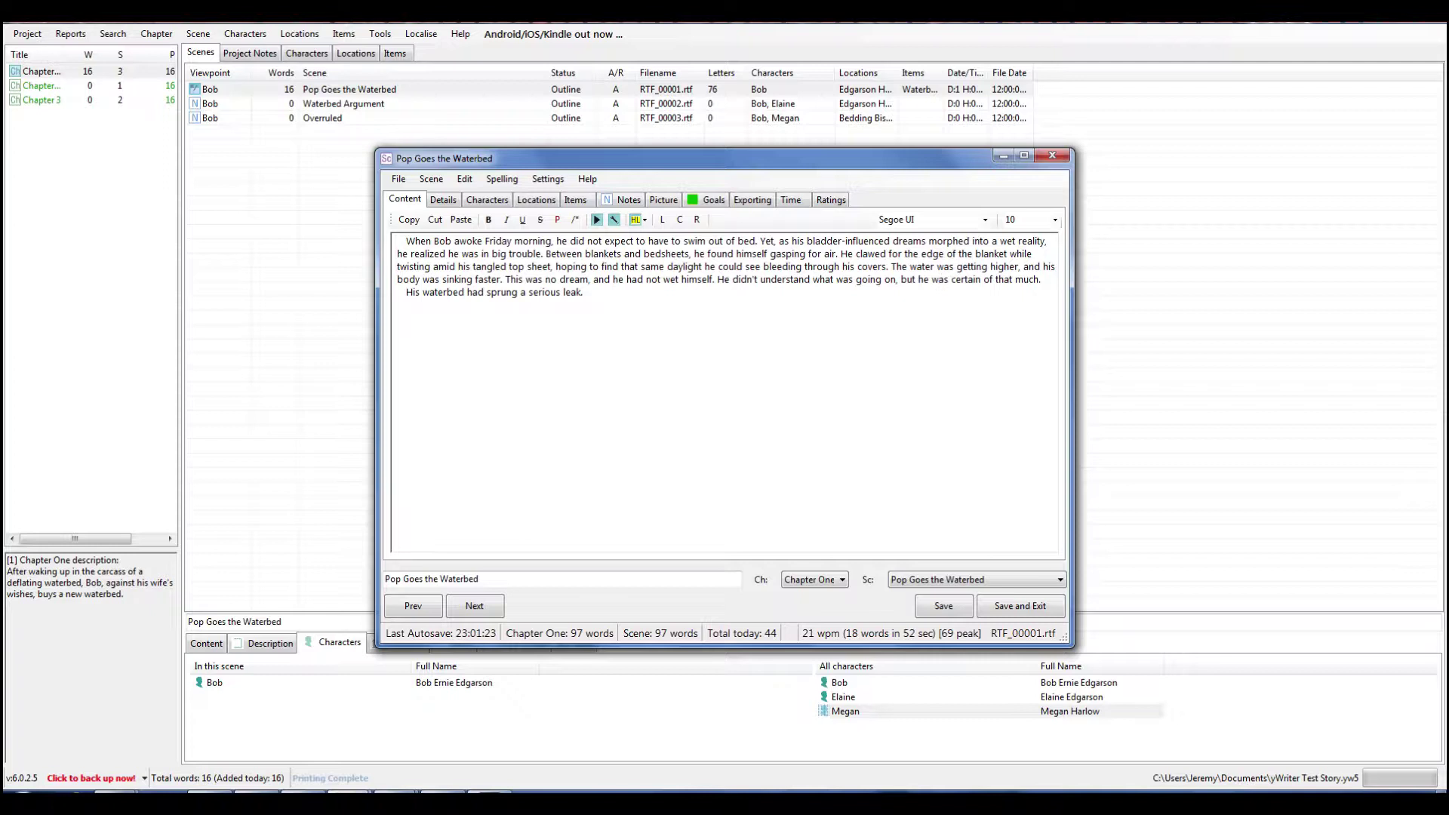
Replace "didn't understand" with "may not have understood" in the sentence ending "certain of that much."
key("Left")
left_click(591, 280)
type("may hv")
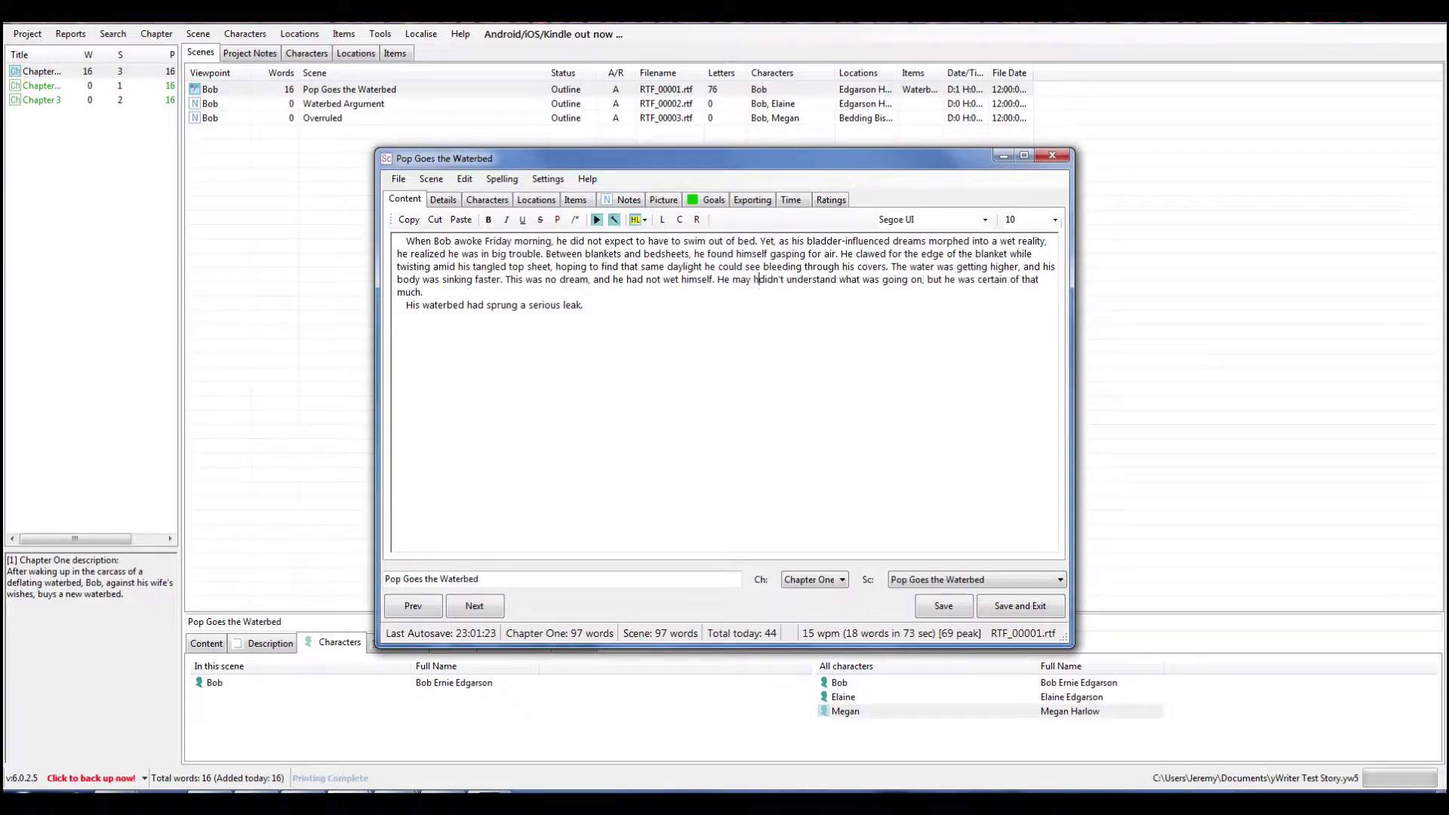
key("BackSpace")
key("BackSpace")
type("not have")
key("Delete")
key("Delete")
key("Delete")
key("Delete")
key("Delete")
key("Delete")
key("Delete")
key("Delete")
key("Delete")
key("Delete")
key("Delete")
key("Delete")
key("Delete")
key("Delete")
key("Delete")
key("Delete")
key("Delete")
key("Delete")
type("understood")
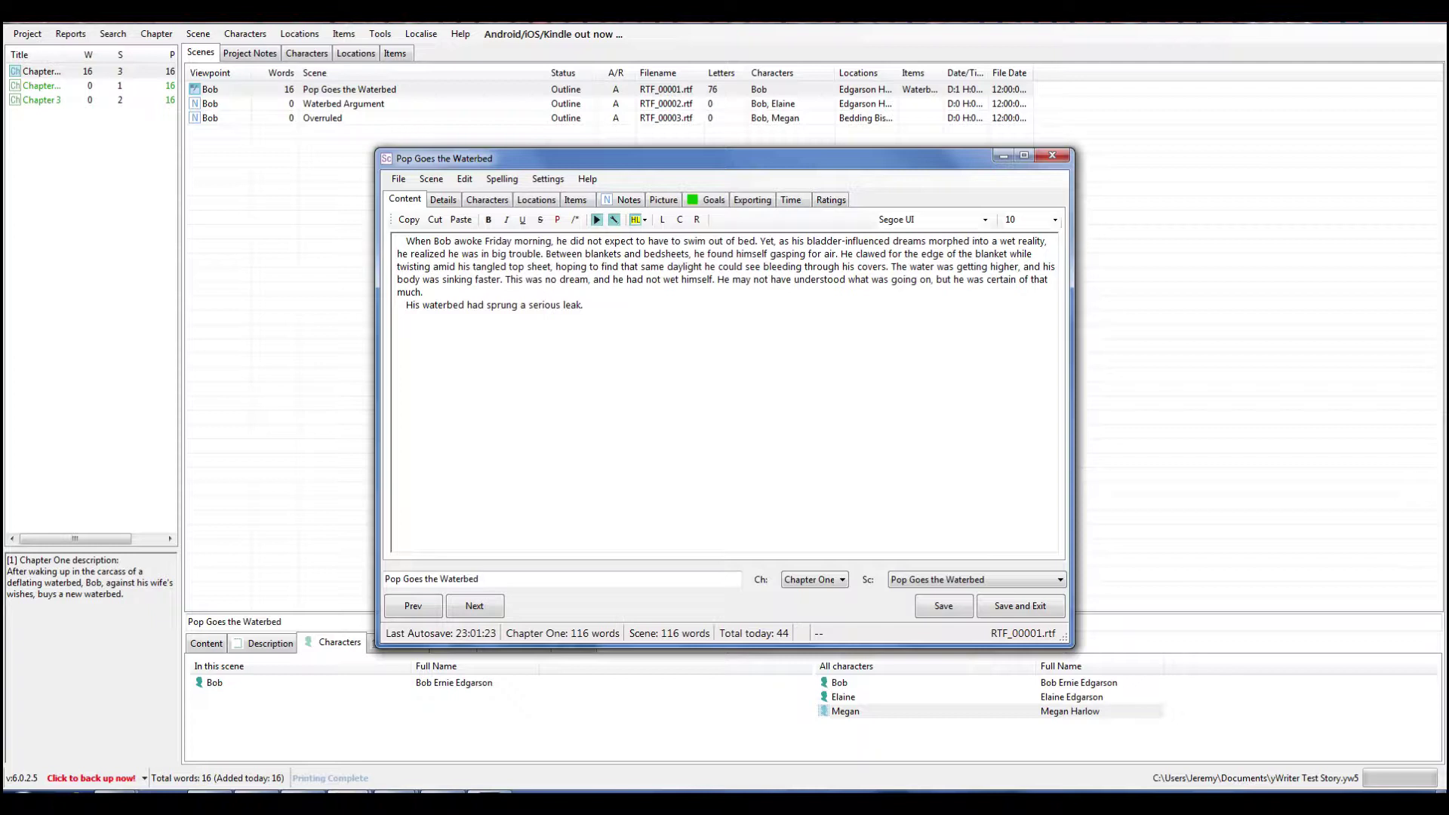
Join the waterbed sentence back onto the first paragraph and append "He also knew that much." after it
key("BackSpace")
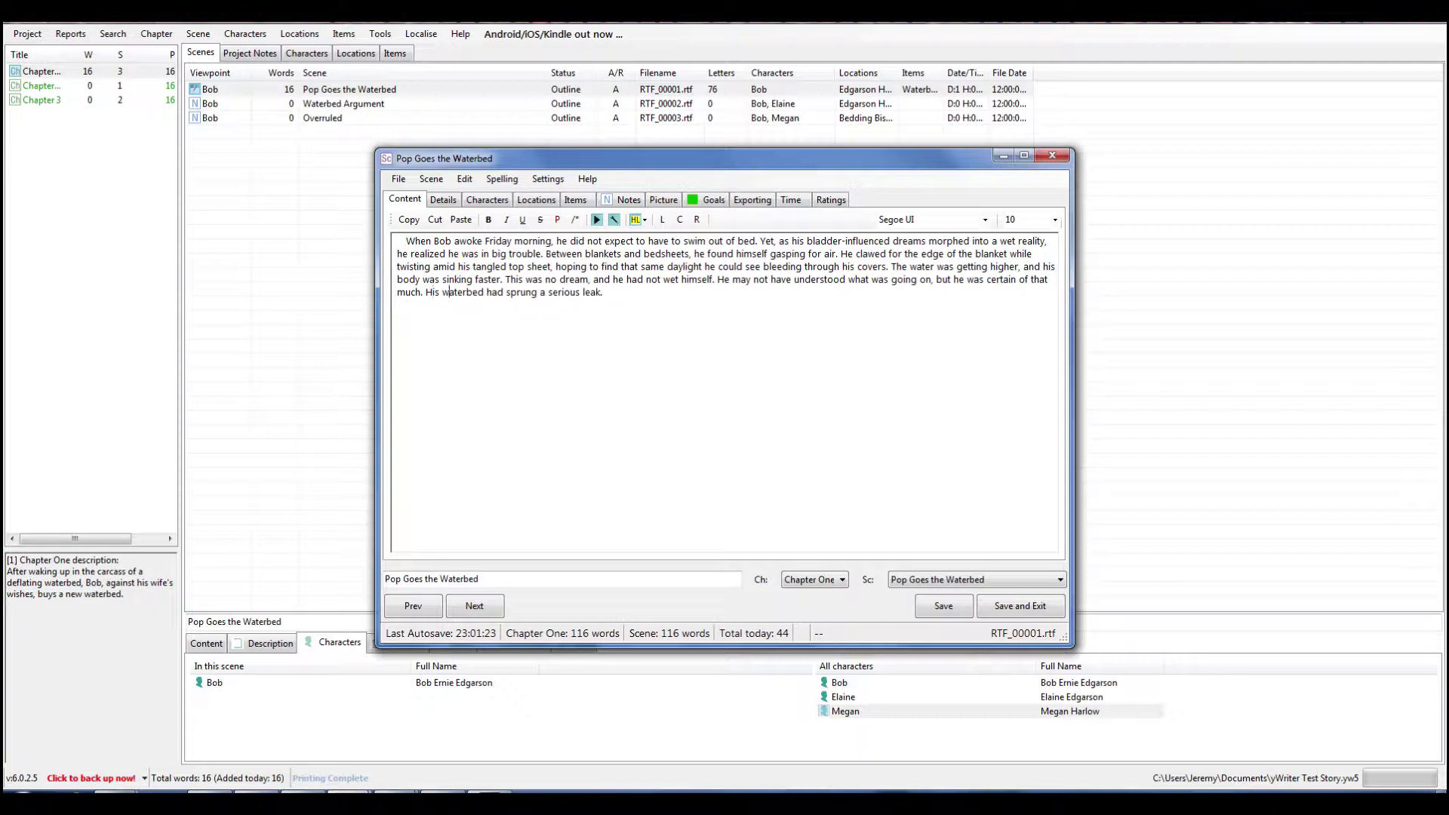
type("He also knew that much.")
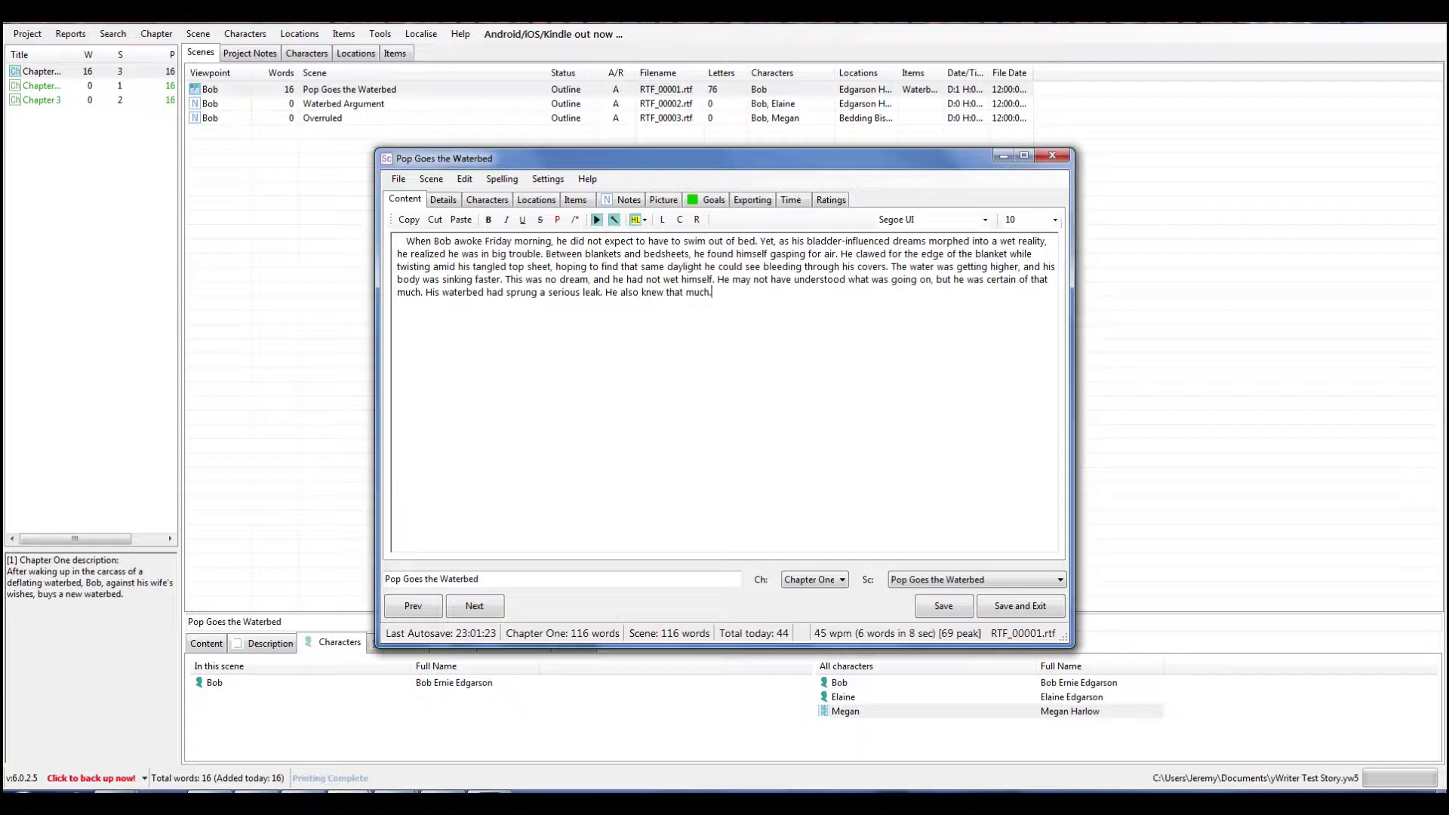
Save the project from the main project window
left_click(13, 41)
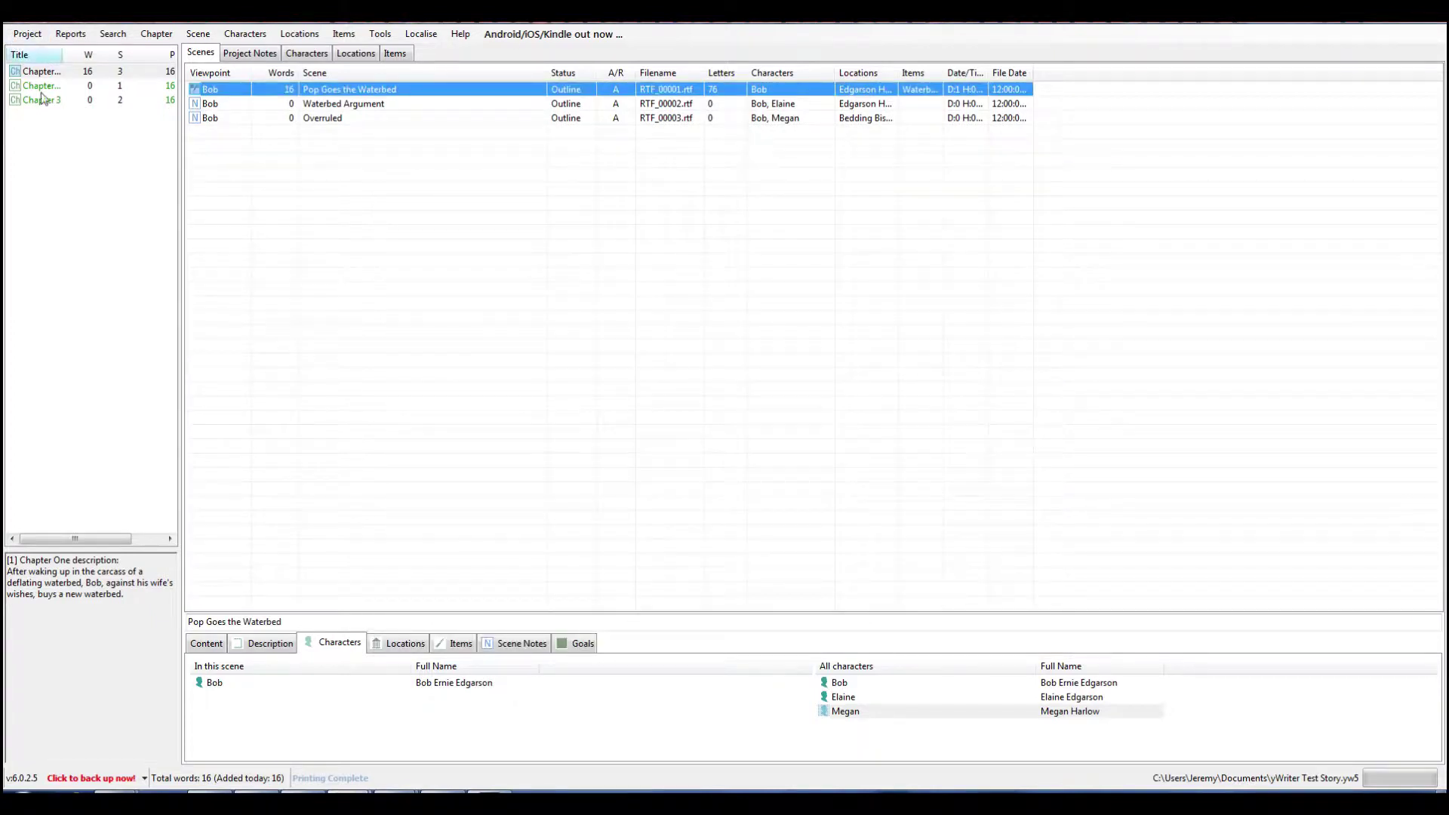
left_click(22, 37)
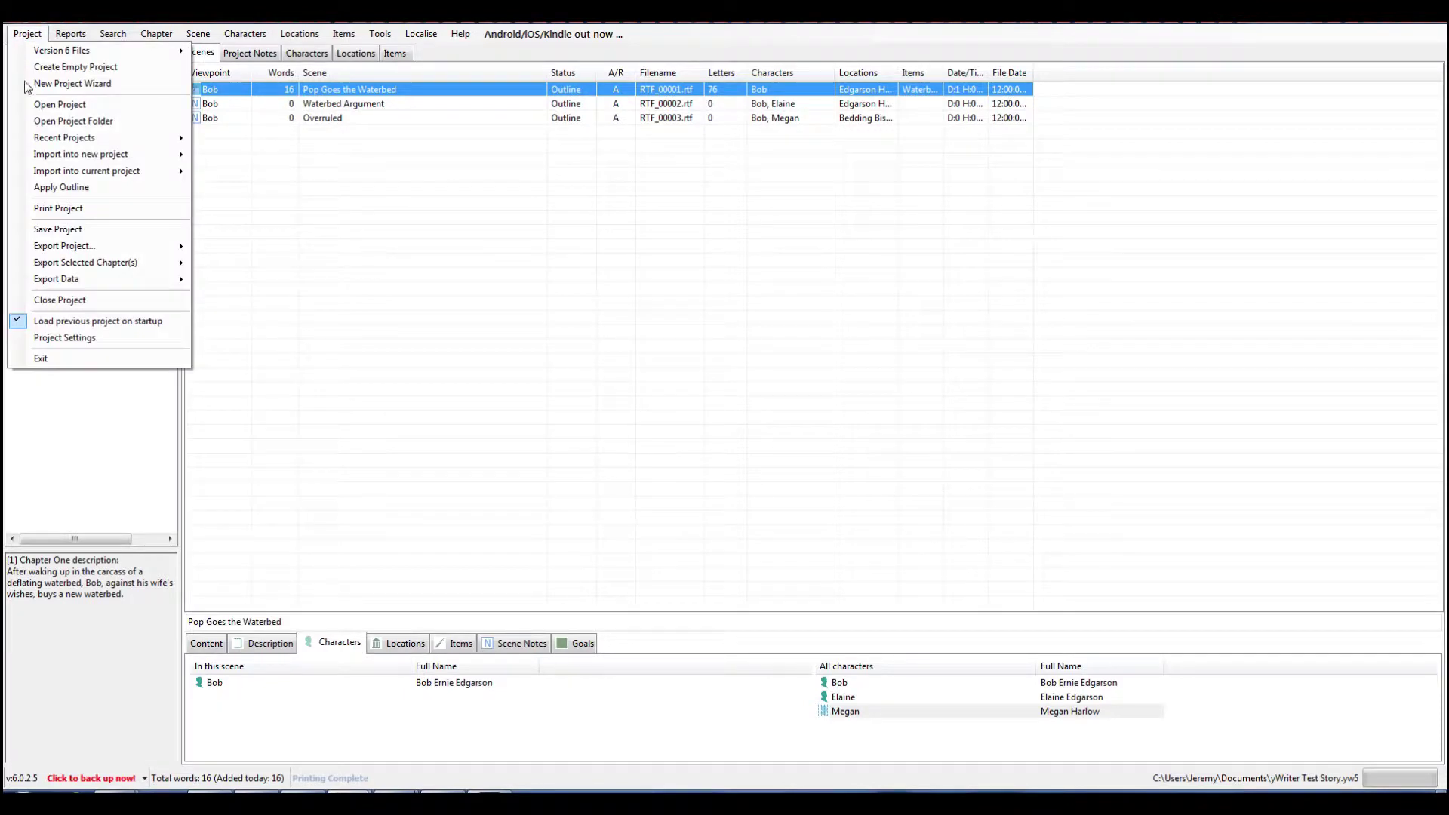
left_click(55, 233)
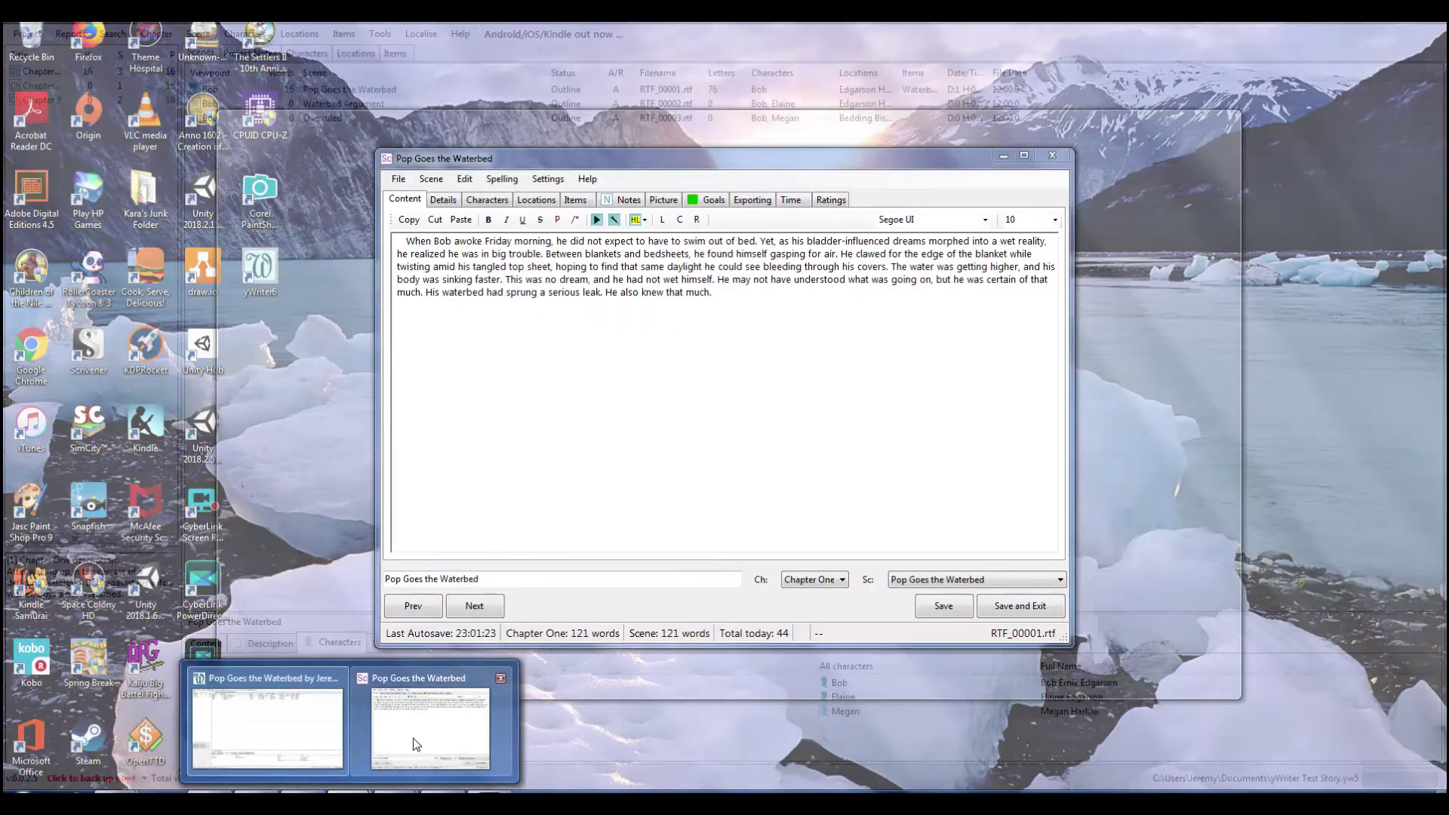
Return to the scene editor and start a new paragraph with "When he found the edge of his blanket, he flung it to the side and"
left_click(400, 740)
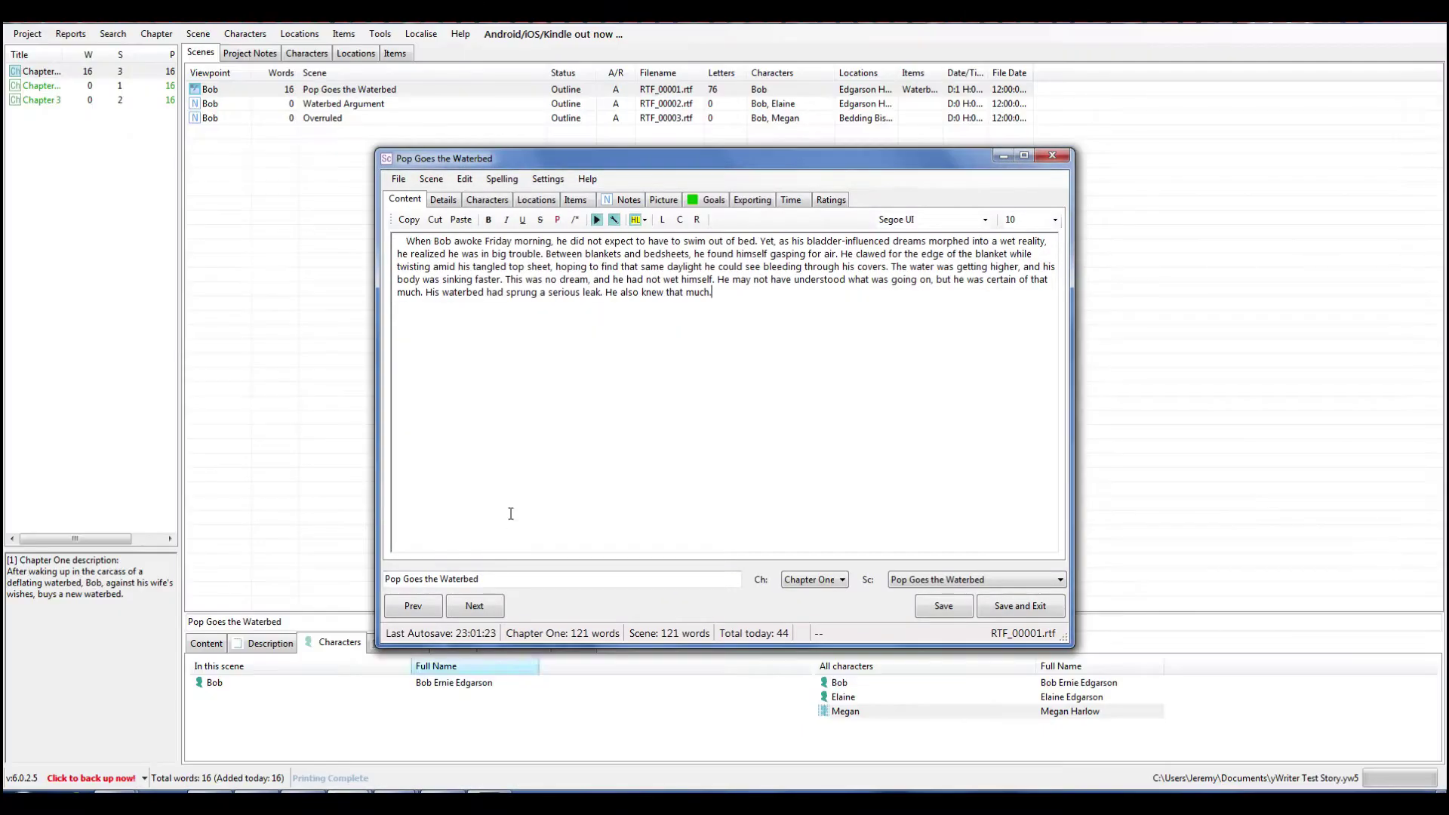
left_click(599, 483)
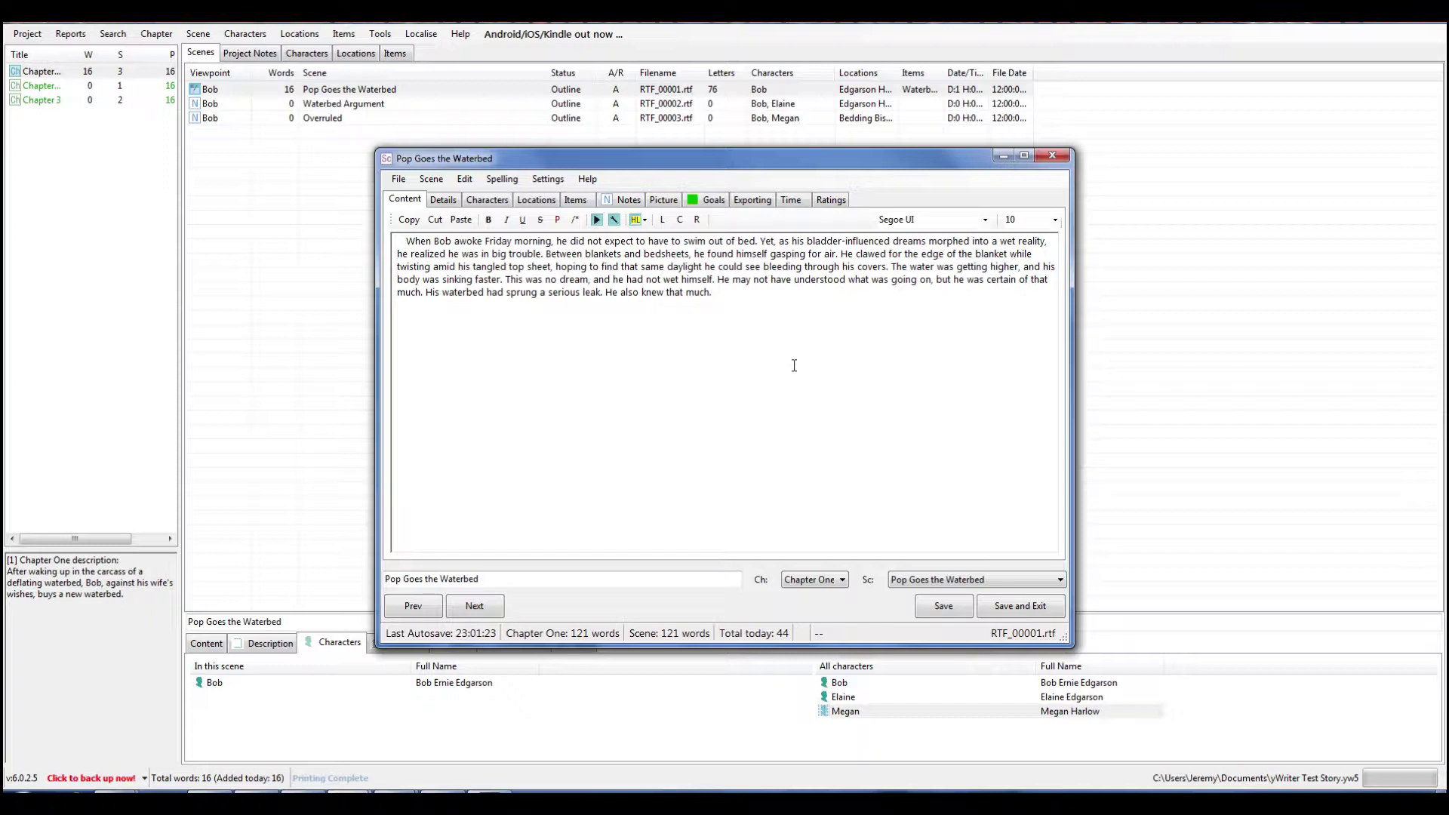
key("Return")
type("When")
type("he found the edge of his blanket, he flung it to the side and")
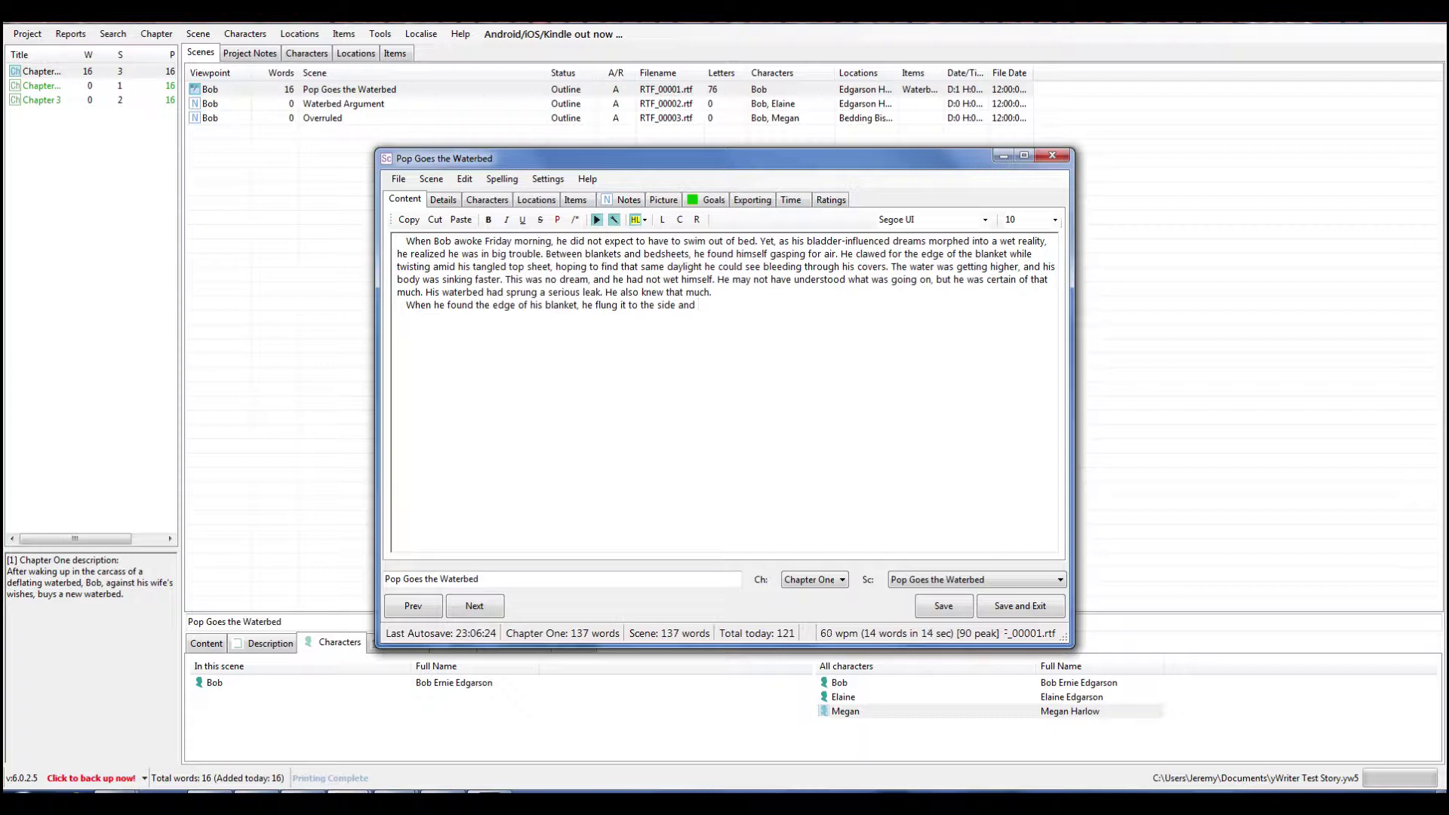
type("rolled")
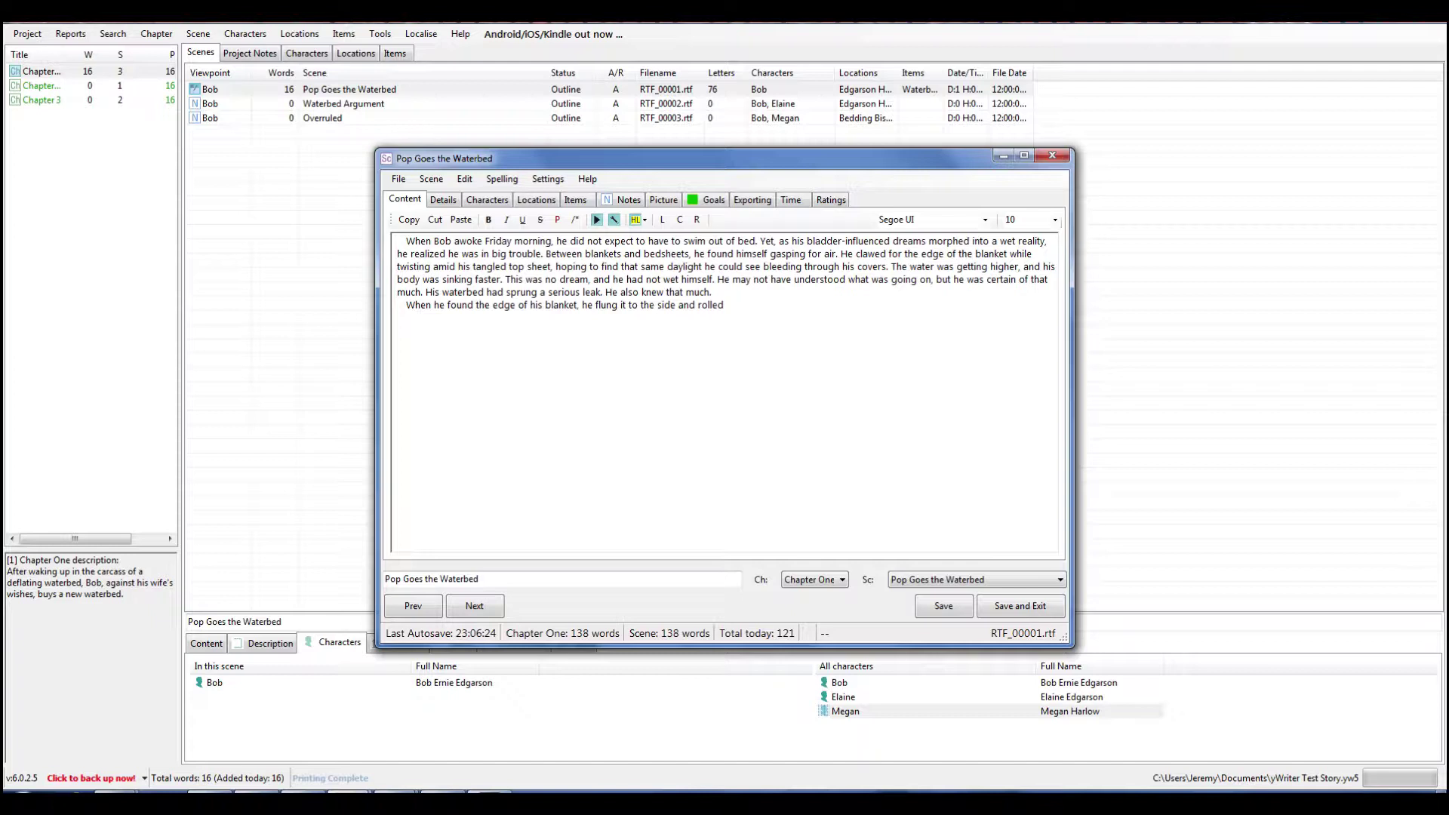
key("BackSpace")
key("BackSpace")
key("BackSpace")
key("BackSpace")
key("BackSpace")
key("BackSpace")
type("po")
key("BackSpace")
key("BackSpace")
Complete the sentence with "fought the rolling surface to get himself into a sitting position."
type("fought to")
key("BackSpace")
key("BackSpace")
type("the rolling surface")
type("to get")
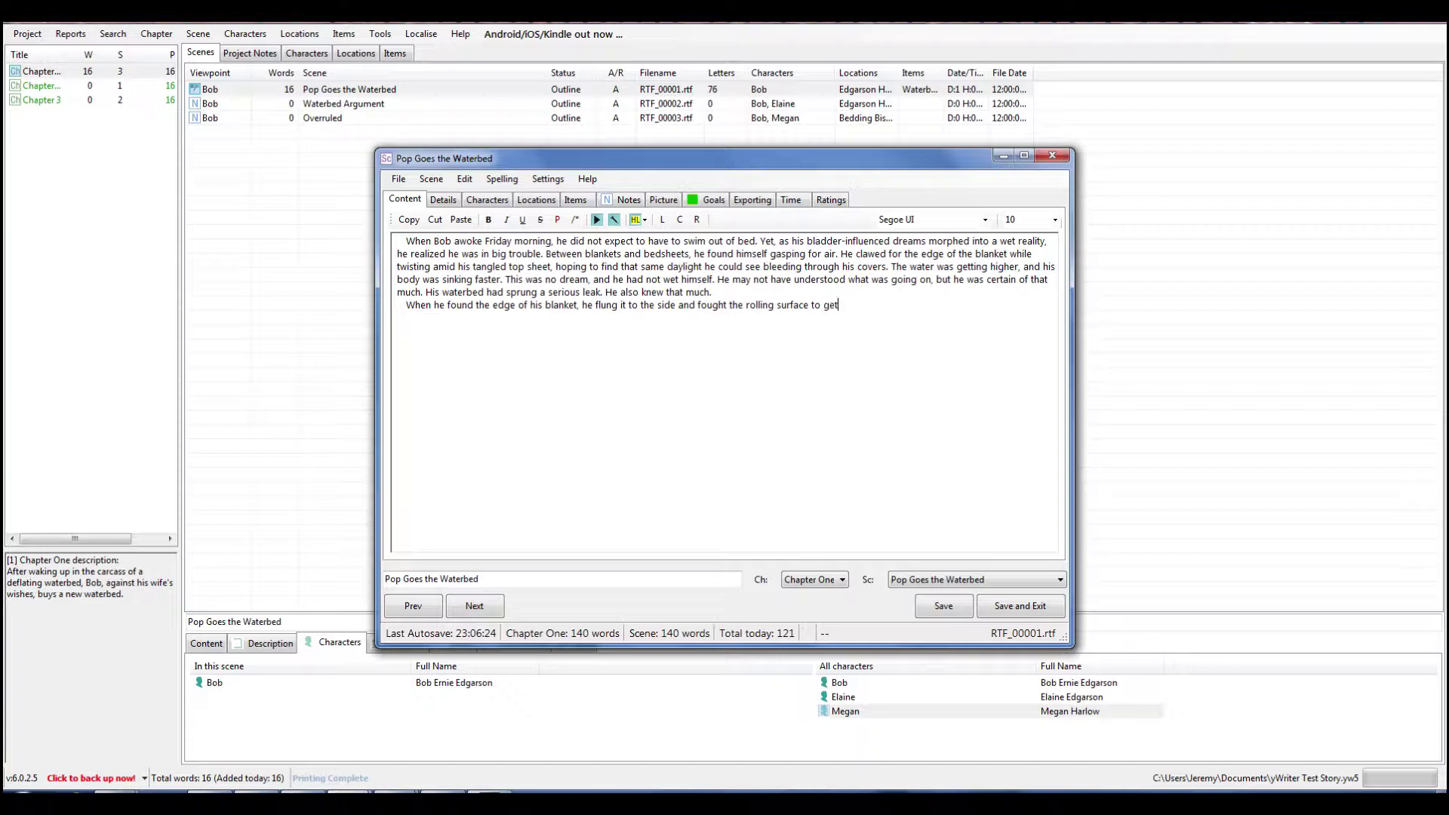
type(" himself into a sitting position.")
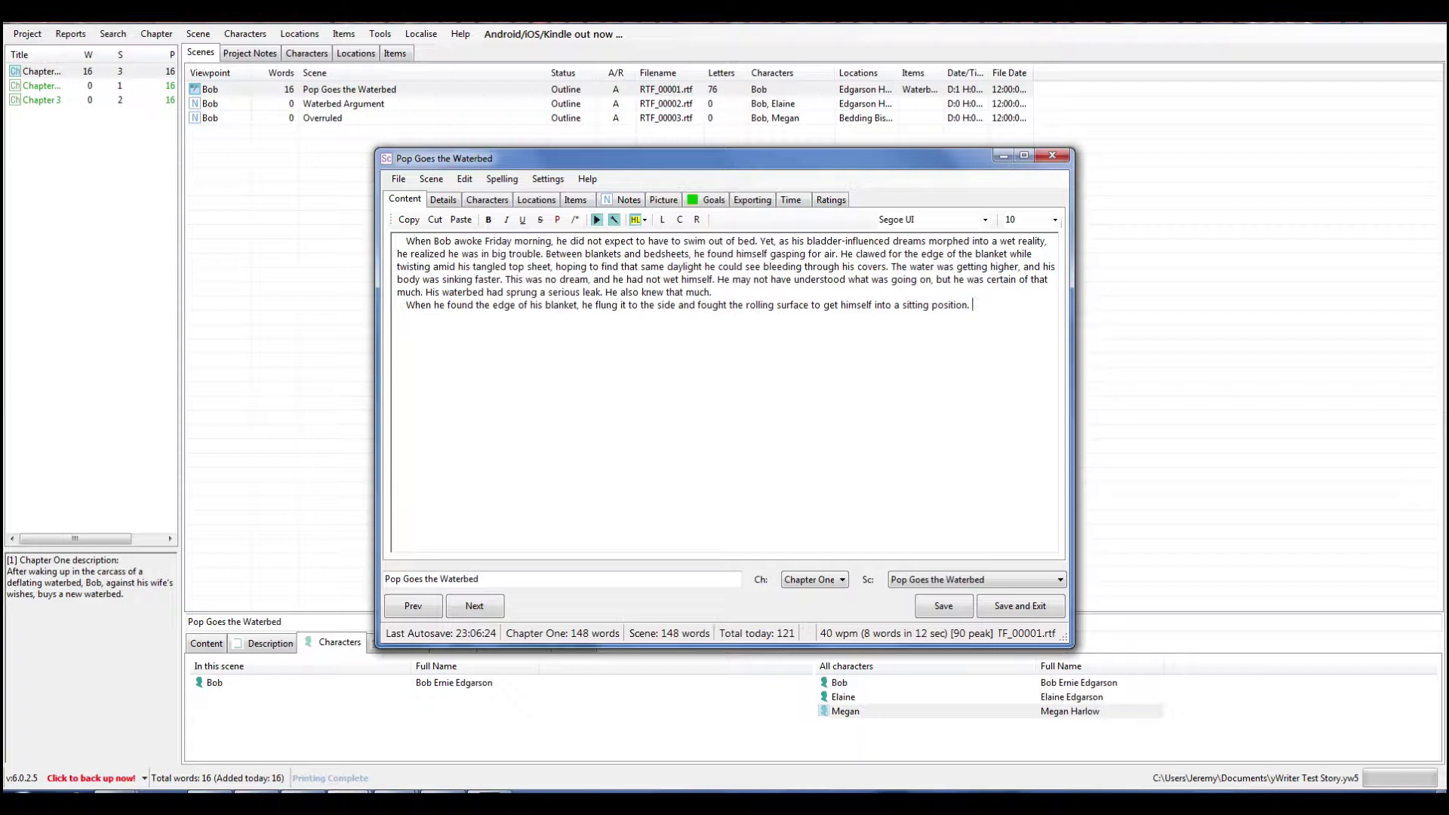
Append "His pillows were soaked cotton balls, mashed together, and drifting toward his wife's side of" to the second paragraph
type("His pillows were ")
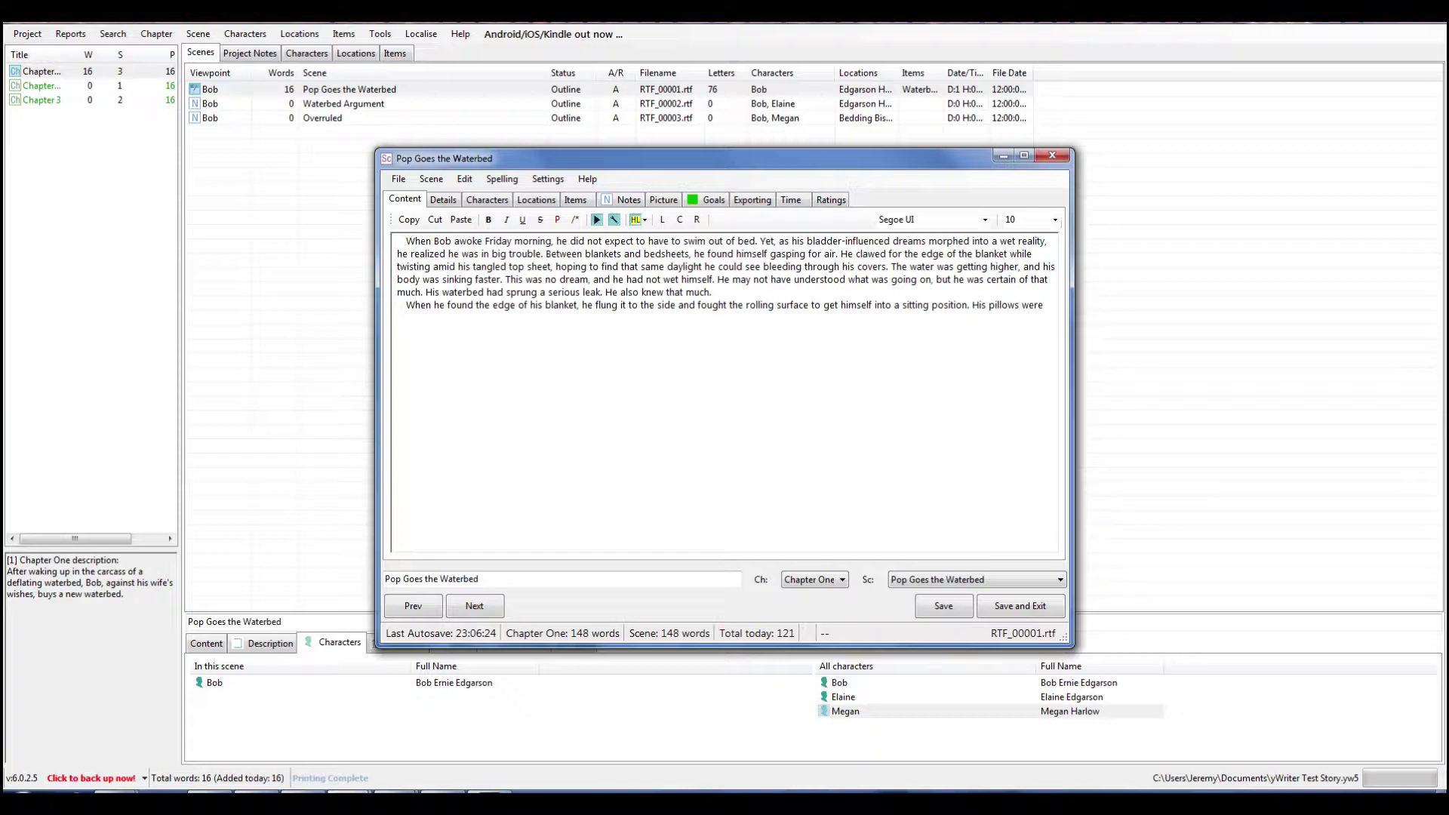
type("soaked cotteon")
key("BackSpace")
key("BackSpace")
key("BackSpace")
key("BackSpace")
type("on ball")
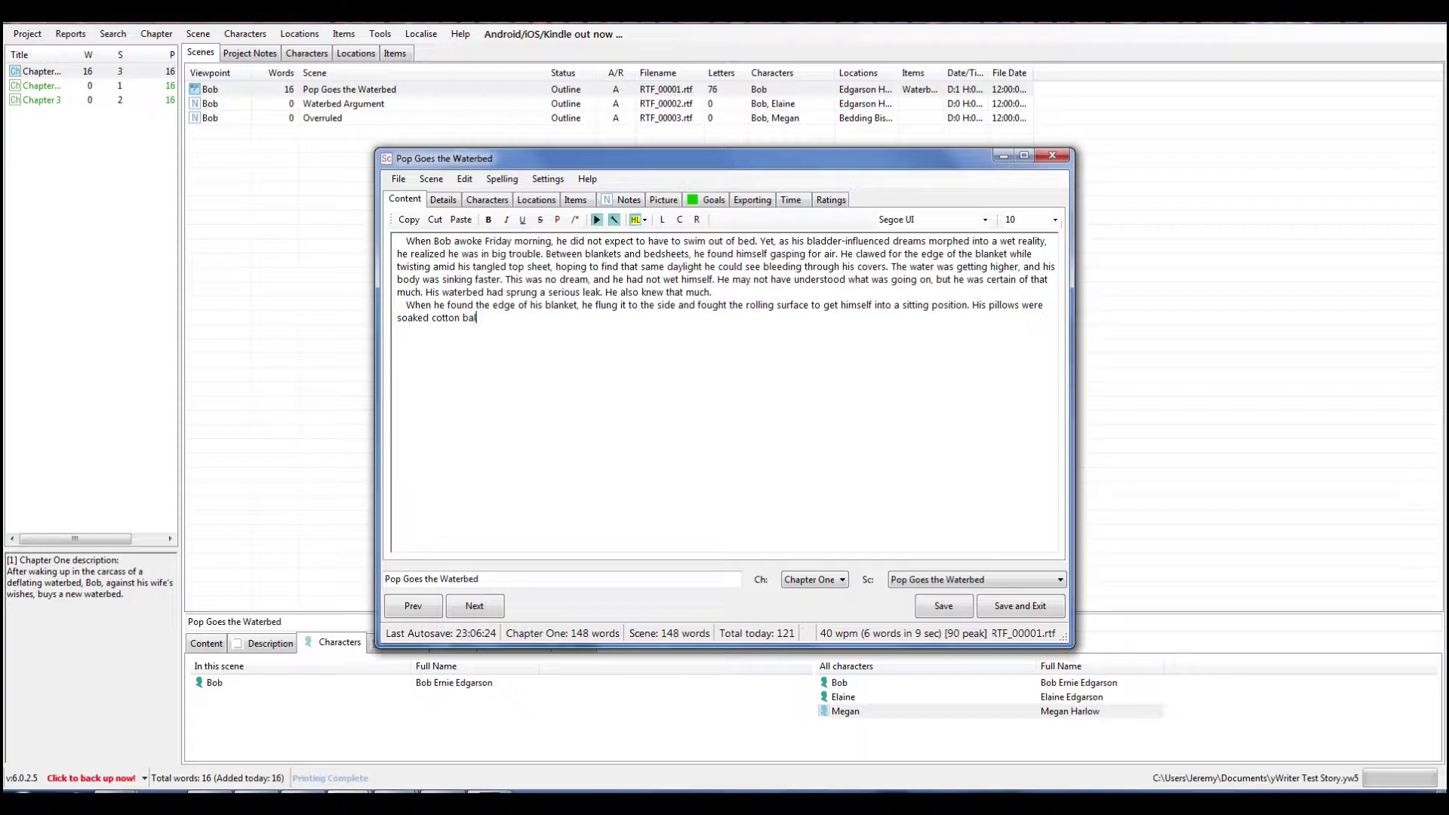
type("s, mashed together")
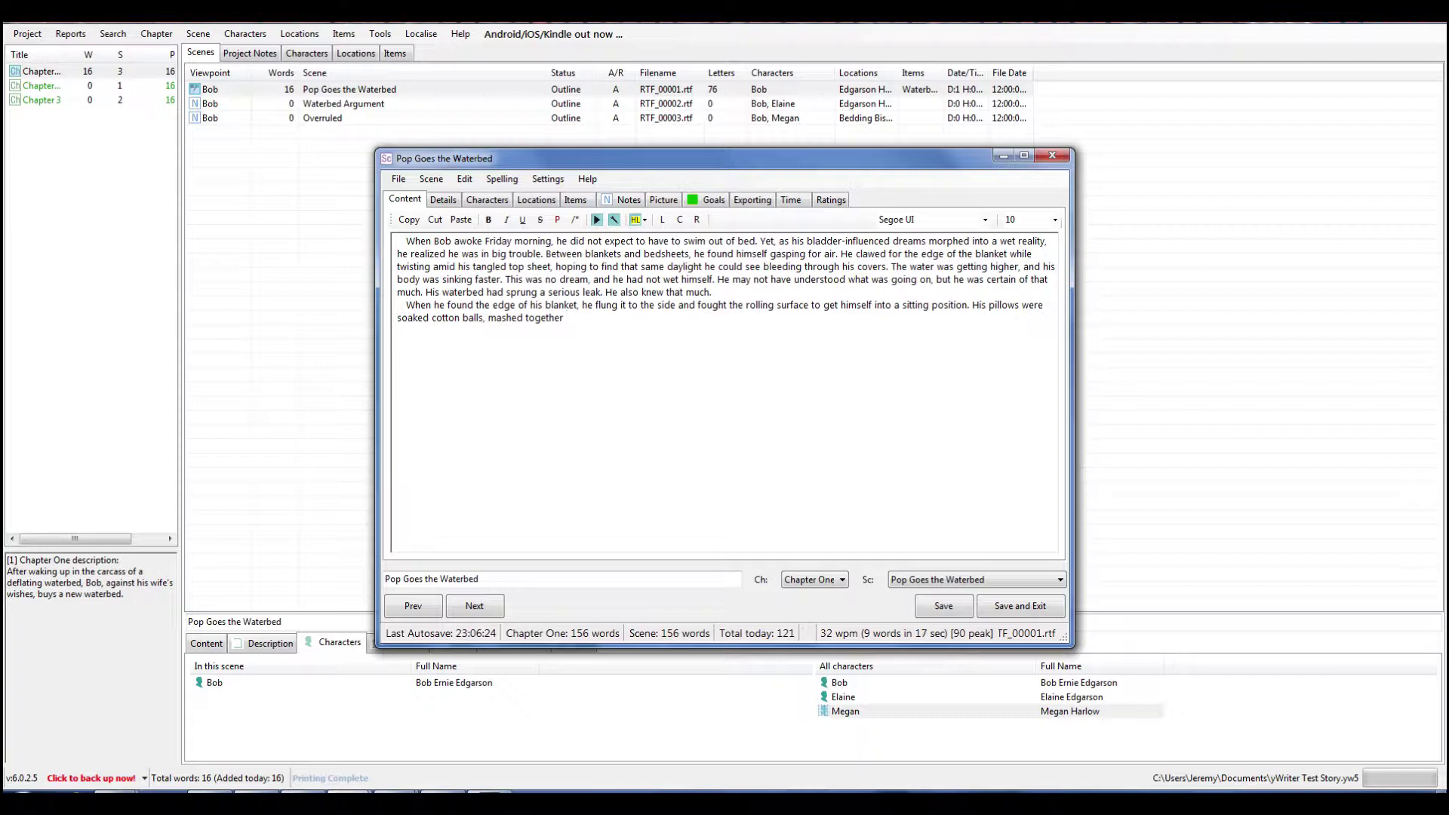
key("BackSpace")
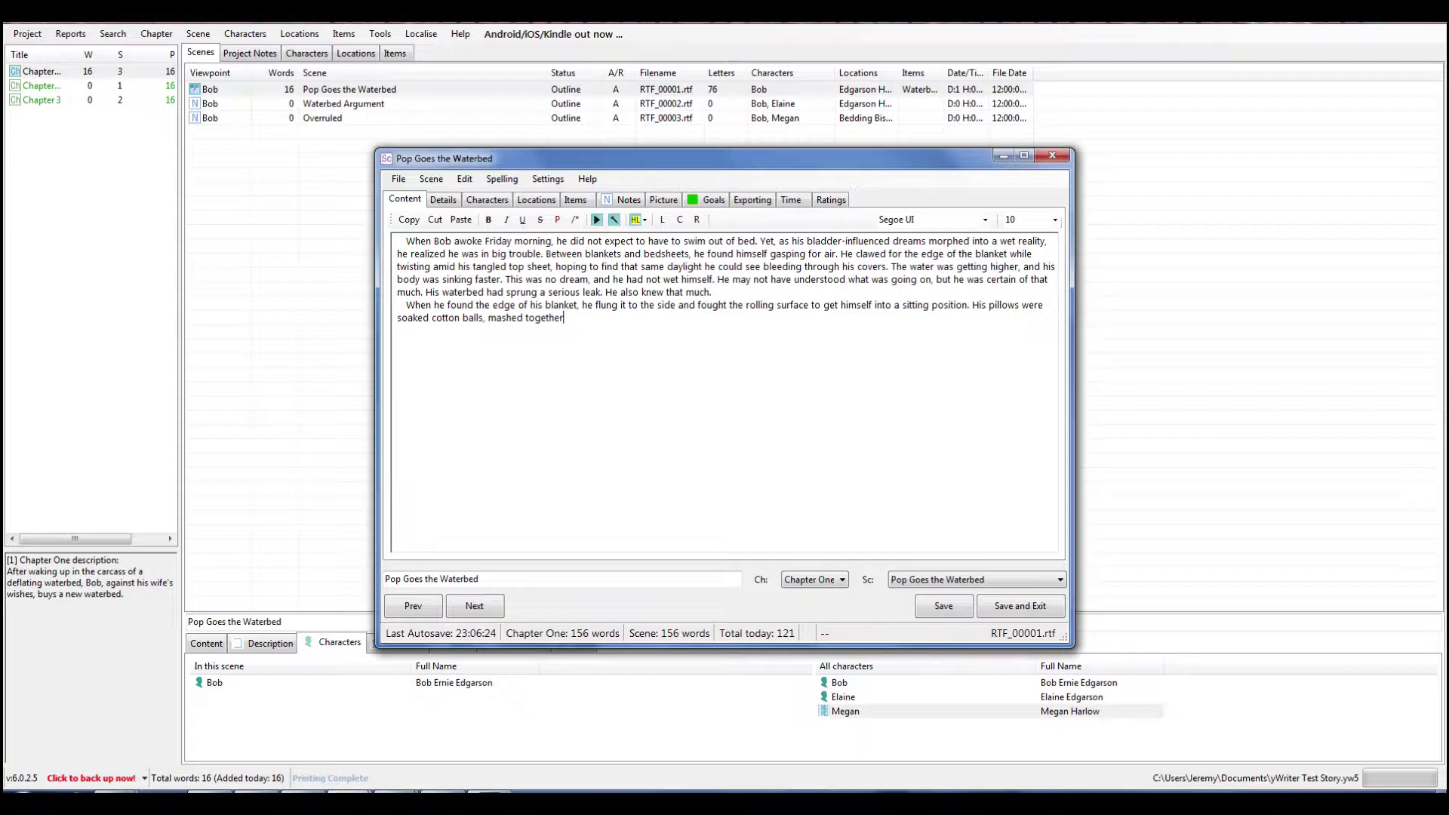
type(", and")
type("drifting toward his wife's side of ")
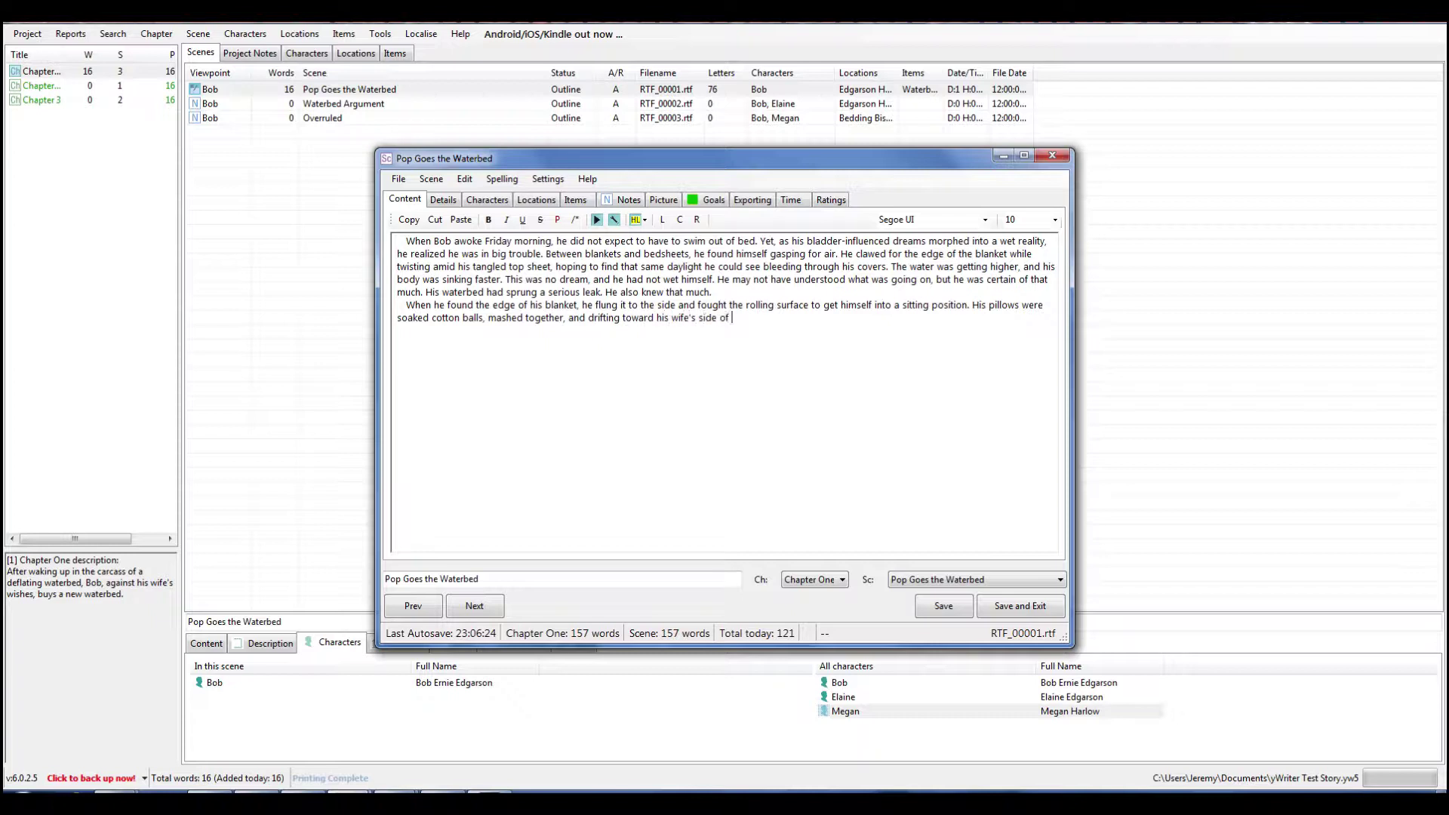
Finish the pillow sentence with "the bed." and add a new paragraph reading "His wife! Where was she?"
type("the bed. H")
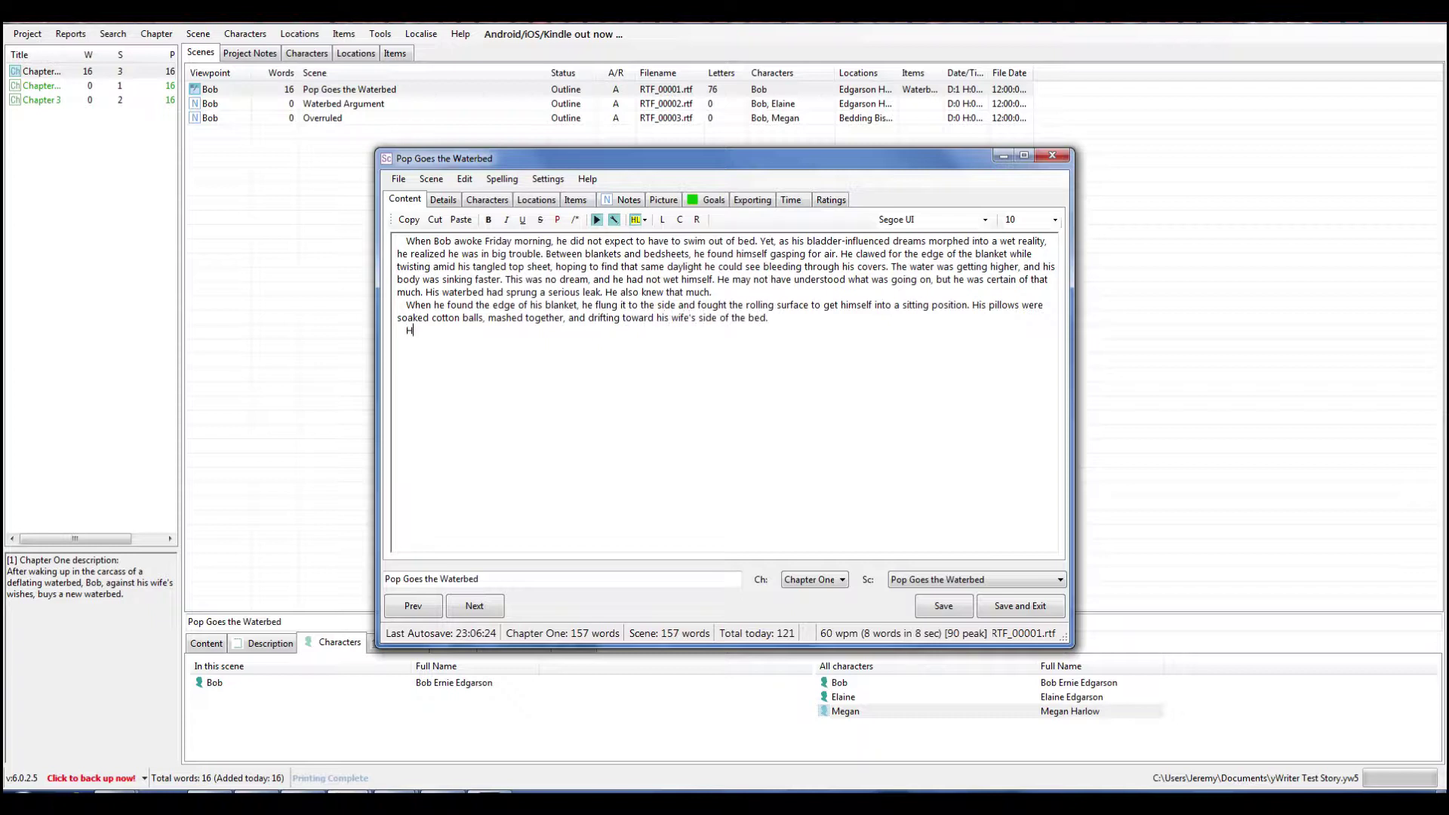
type("is wife! Where was she?")
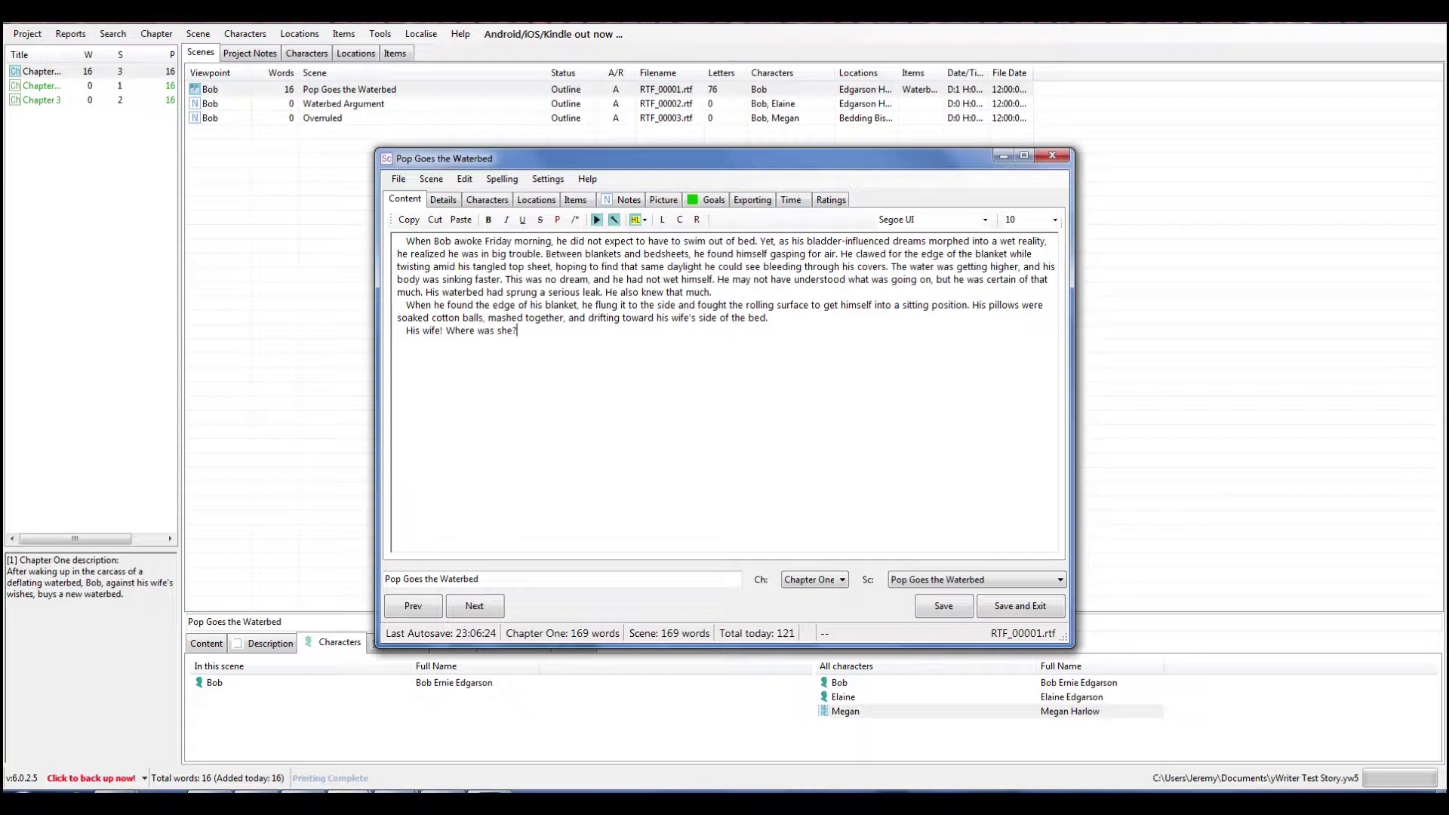
Start a new paragraph with "There were many knots and twists in the sheets, and any one of them could have been a sleeping woman"
type("There were")
type("mn")
type("ny")
type("wei")
key("BackSpace")
key("BackSpace")
key("BackSpace")
key("BackSpace")
type("knots and t")
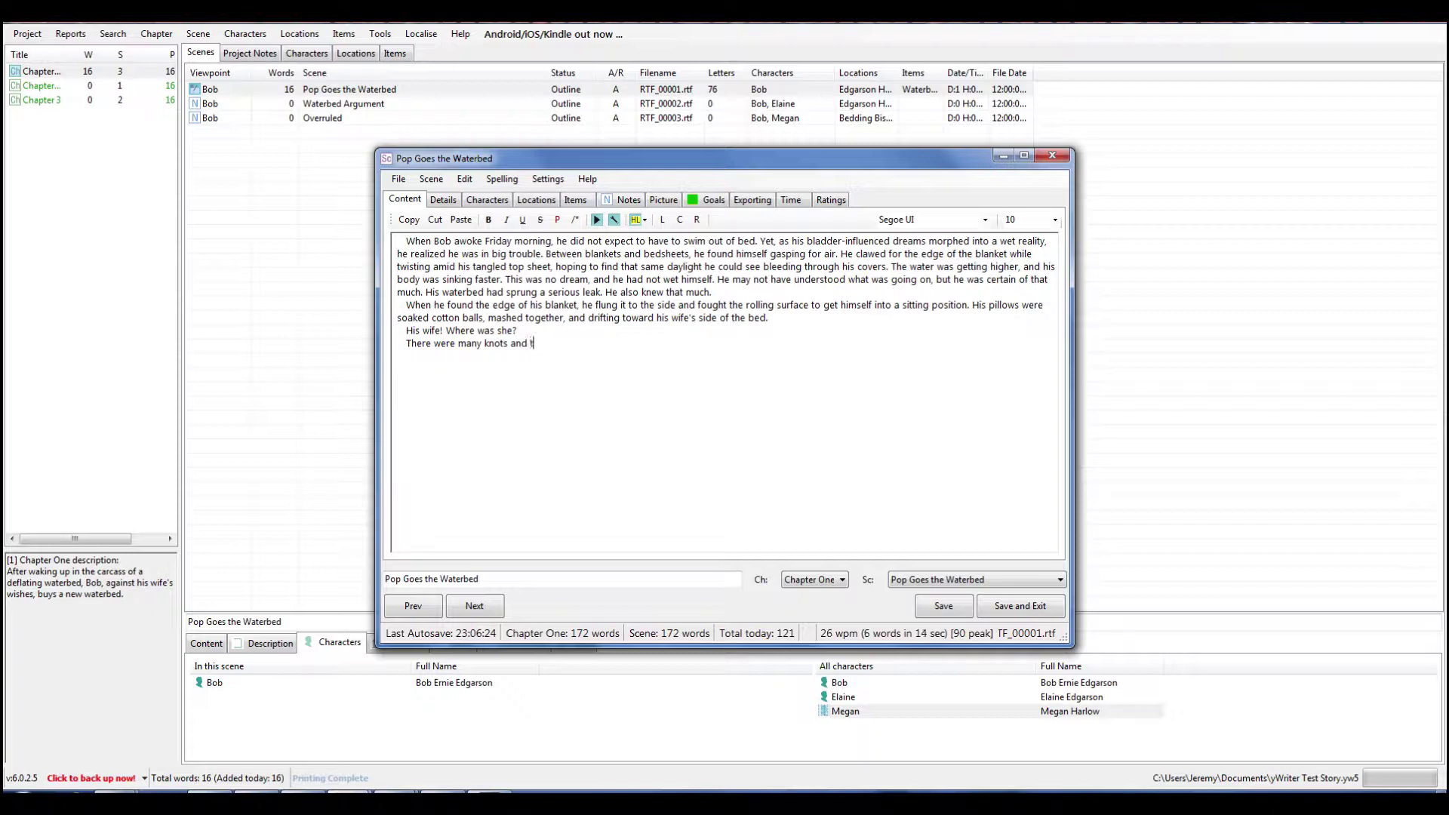
type("wists in the sheets, and any on")
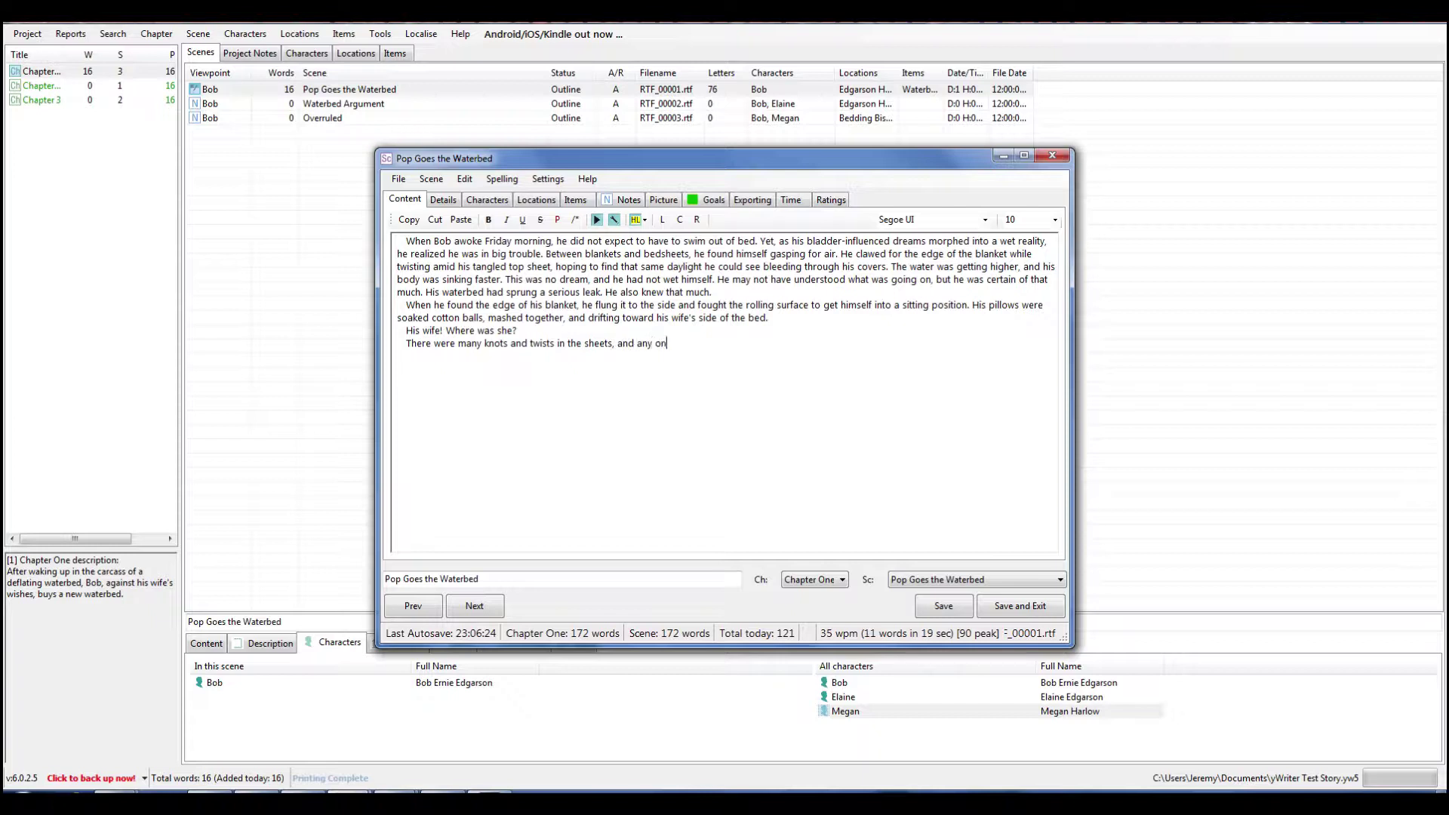
type("e of them could have been a sleeping ")
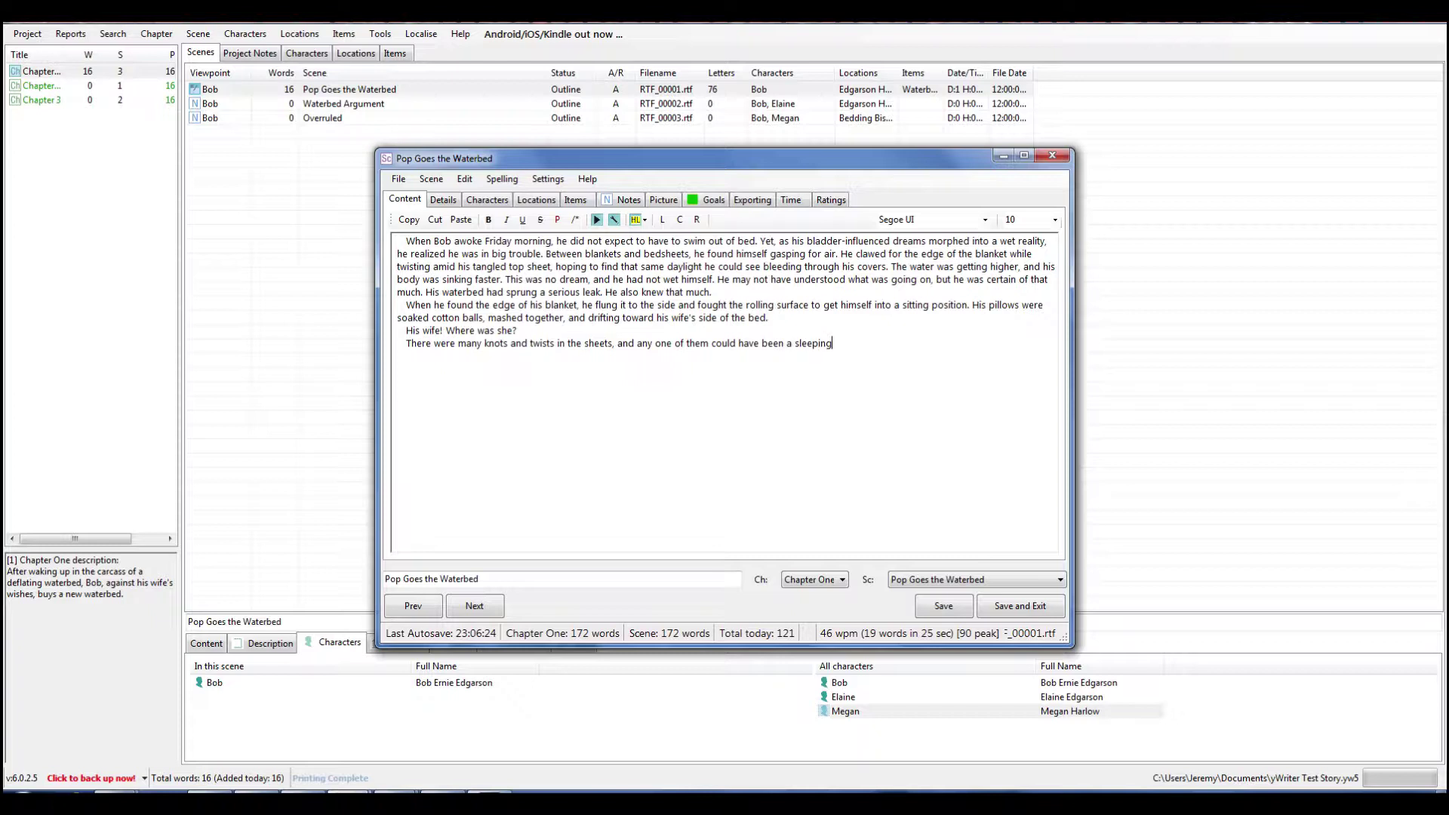
type("woman")
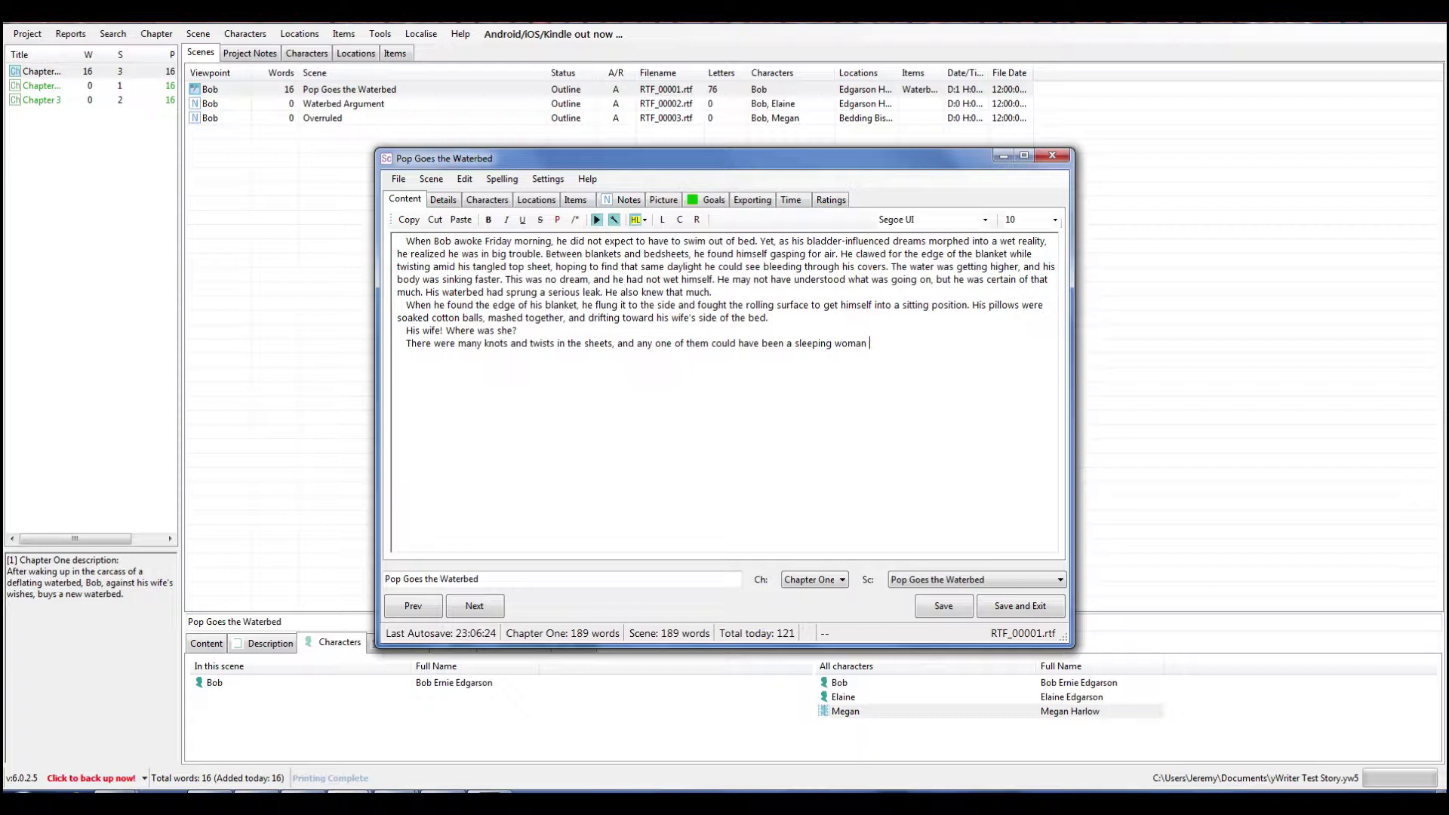
Append the placeholder "[TK - Elaine's description]." followed by "Yet, nothing else in the bed moved but Bob and the blanket"
type("[TK")
type("- Elaine's description]")
type("Yet, not")
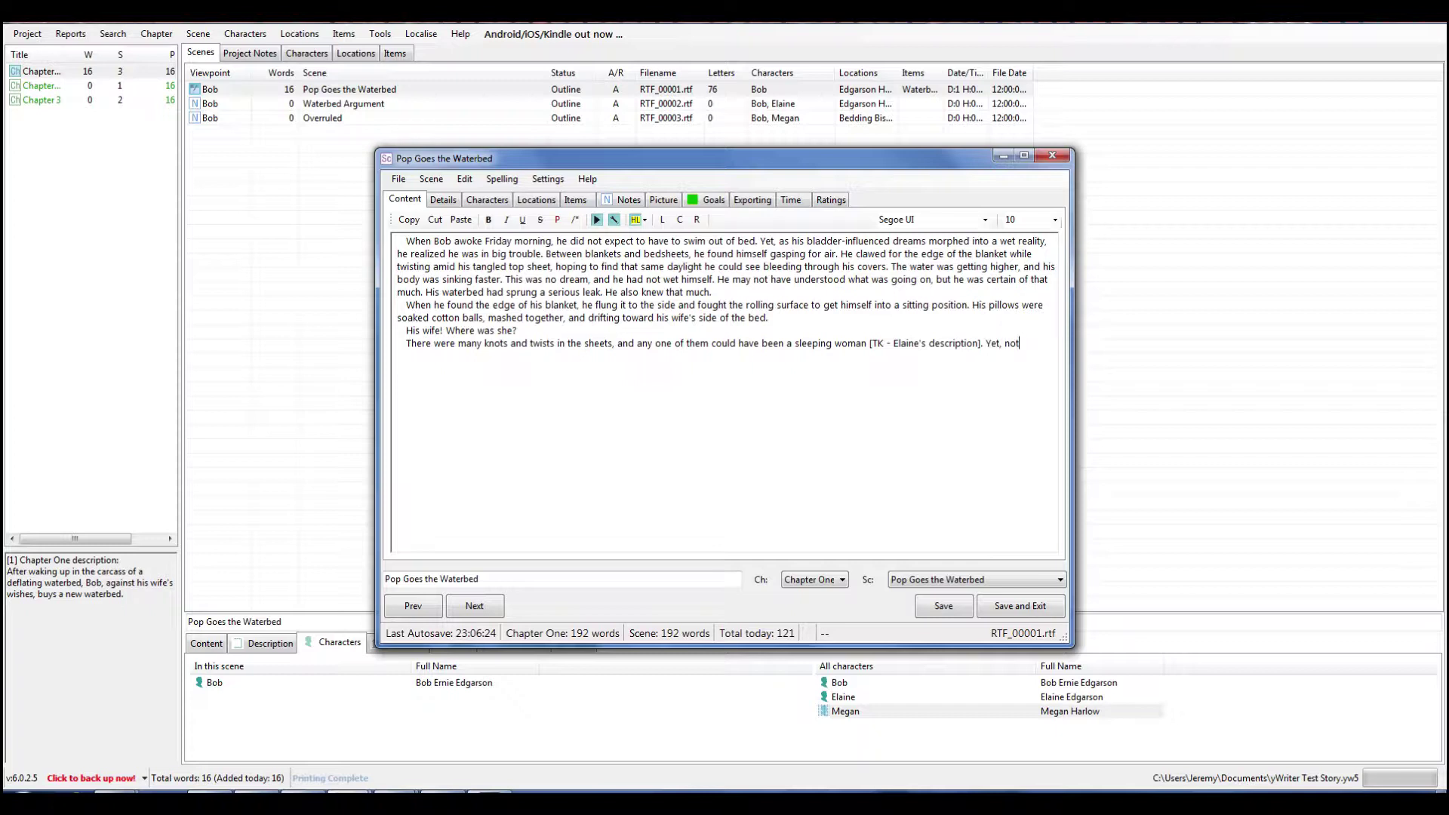
type("hing else in the bed moved b")
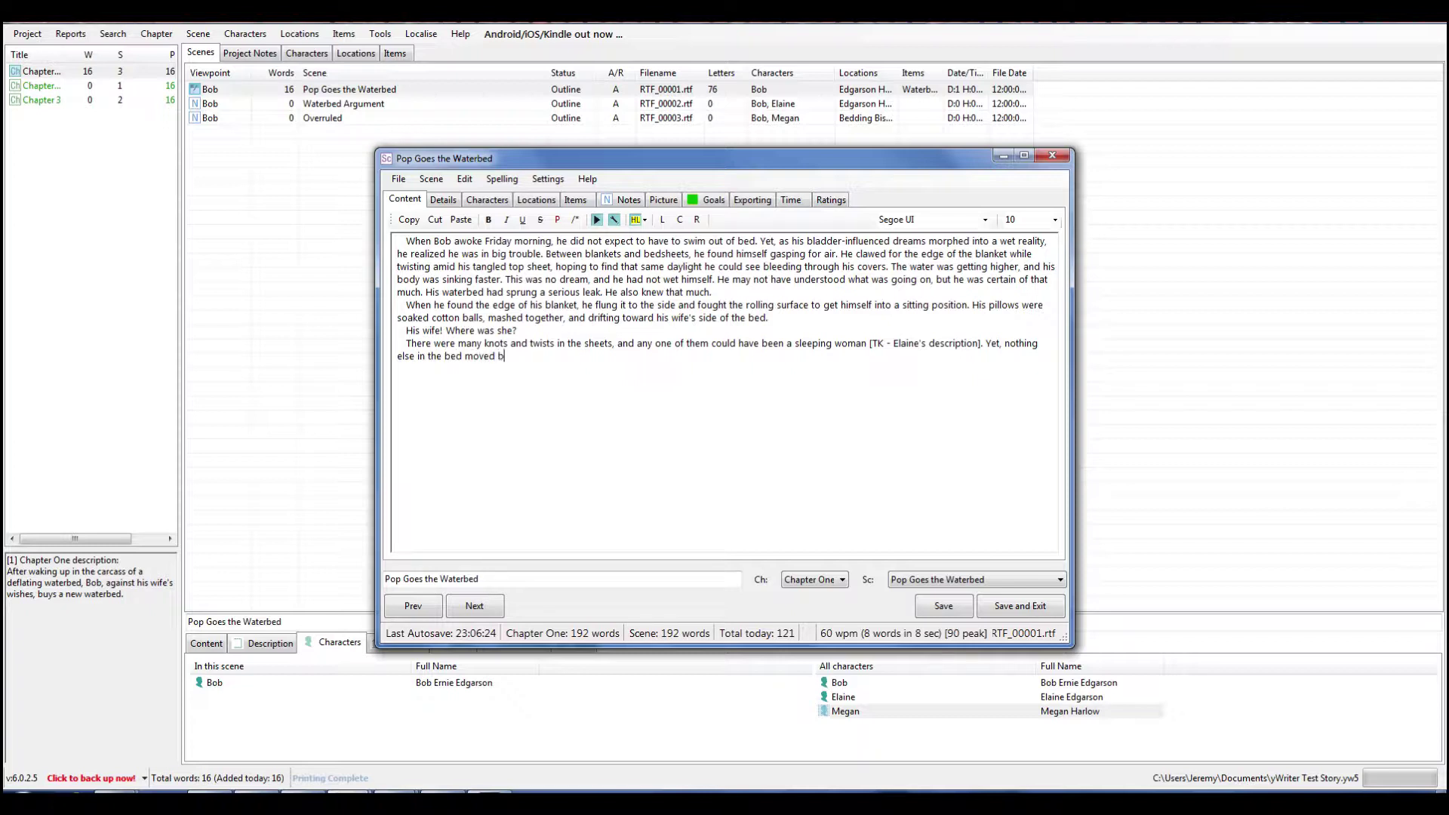
type("ut Bob and")
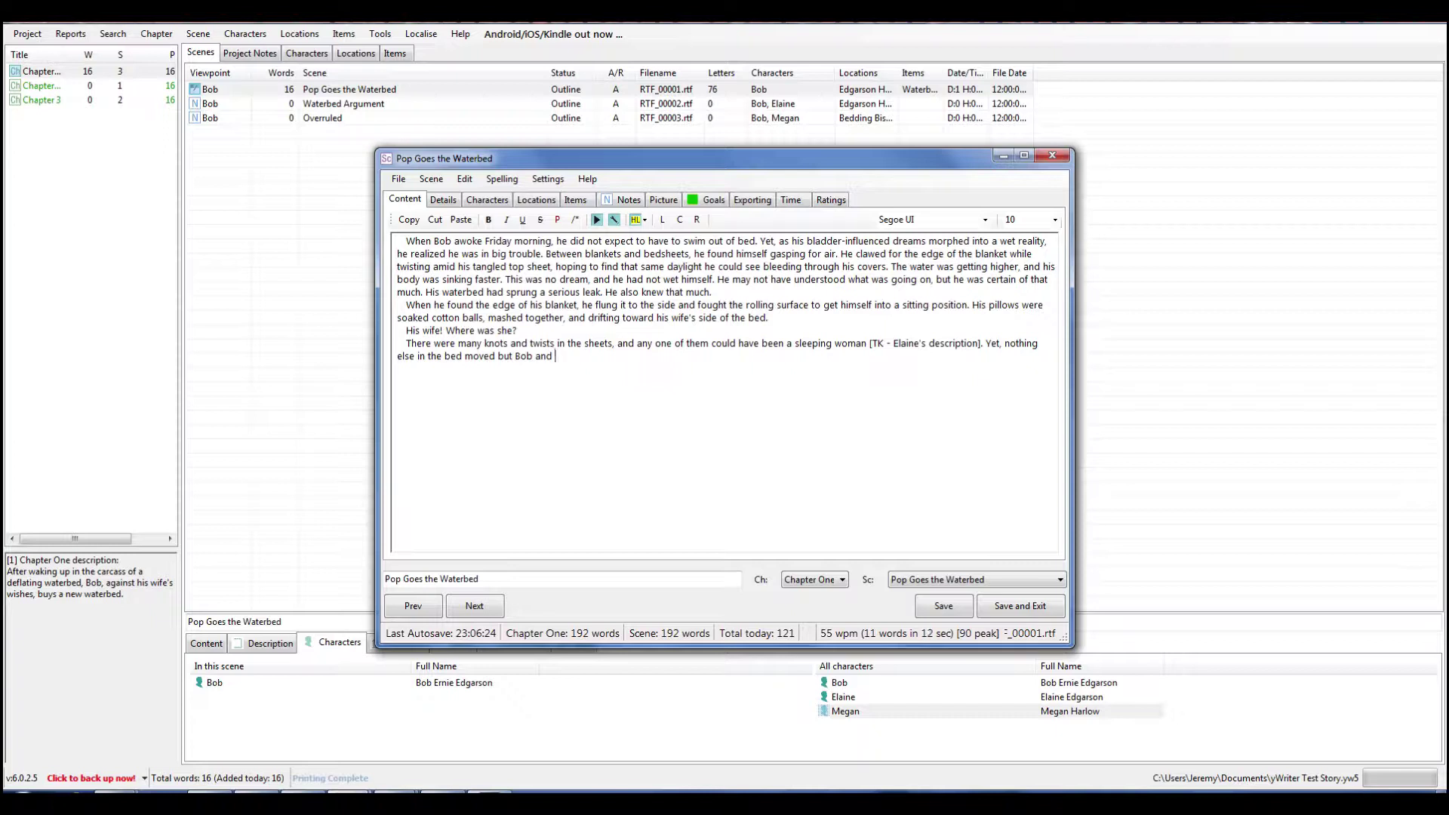
type(" the blanket")
Complete the sentence about the bed with "and anything that was light enough to float."
type("and everythi")
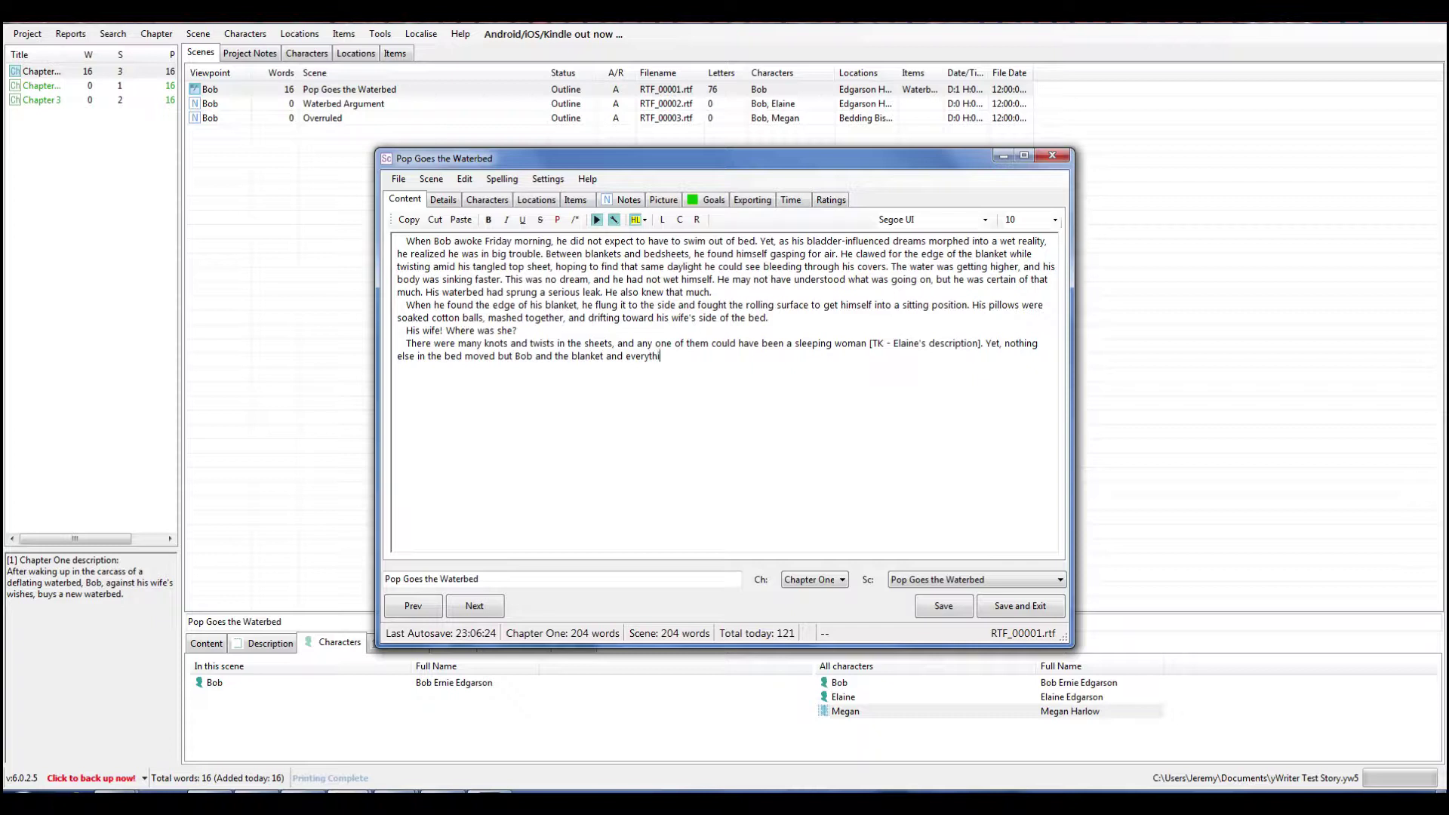
type("ng")
key("BackSpace")
key("BackSpace")
key("BackSpace")
key("BackSpace")
key("BackSpace")
key("BackSpace")
key("BackSpace")
key("BackSpace")
key("BackSpace")
key("BackSpace")
type("anything that was li")
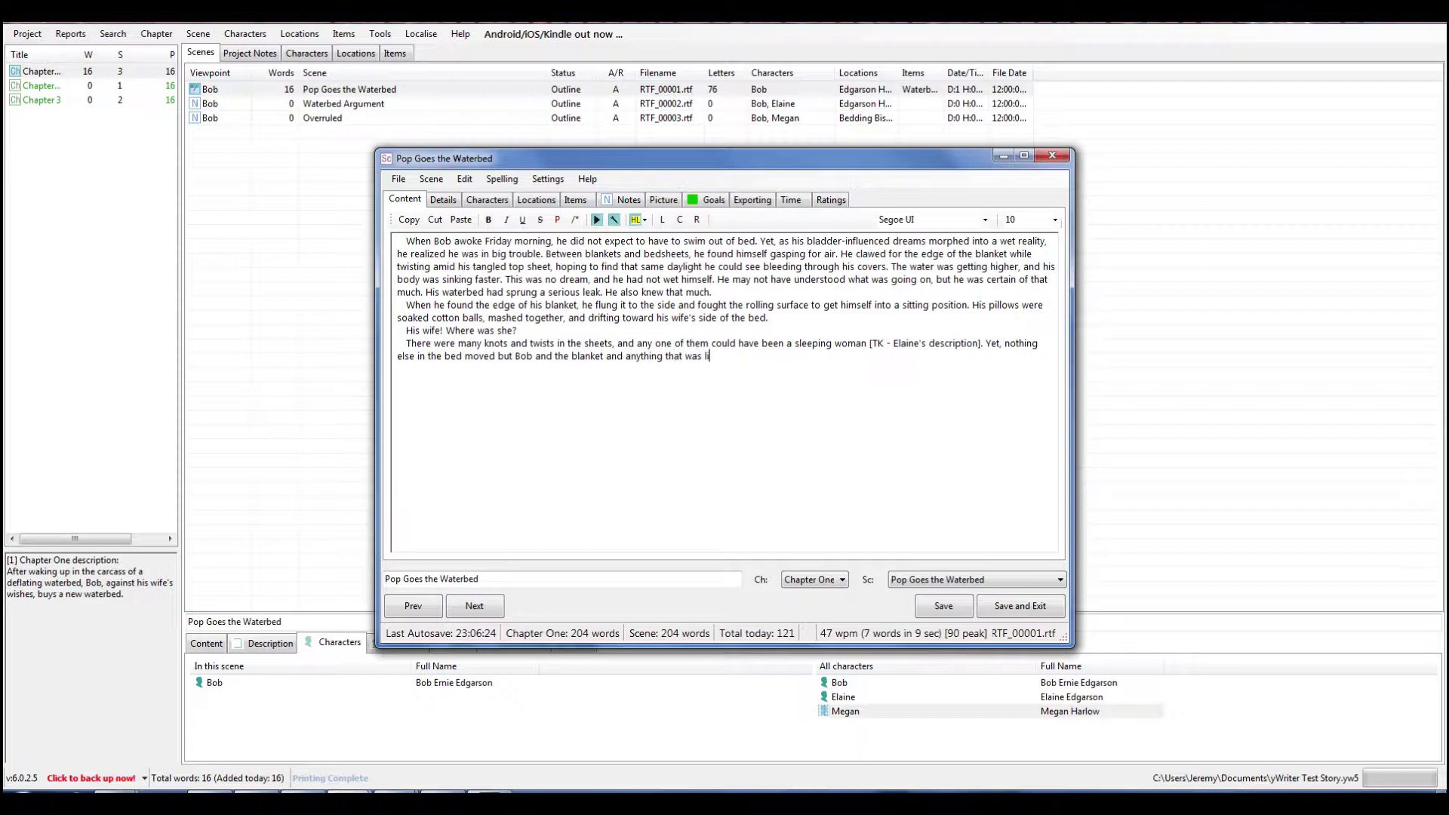
type("ght enough to float.")
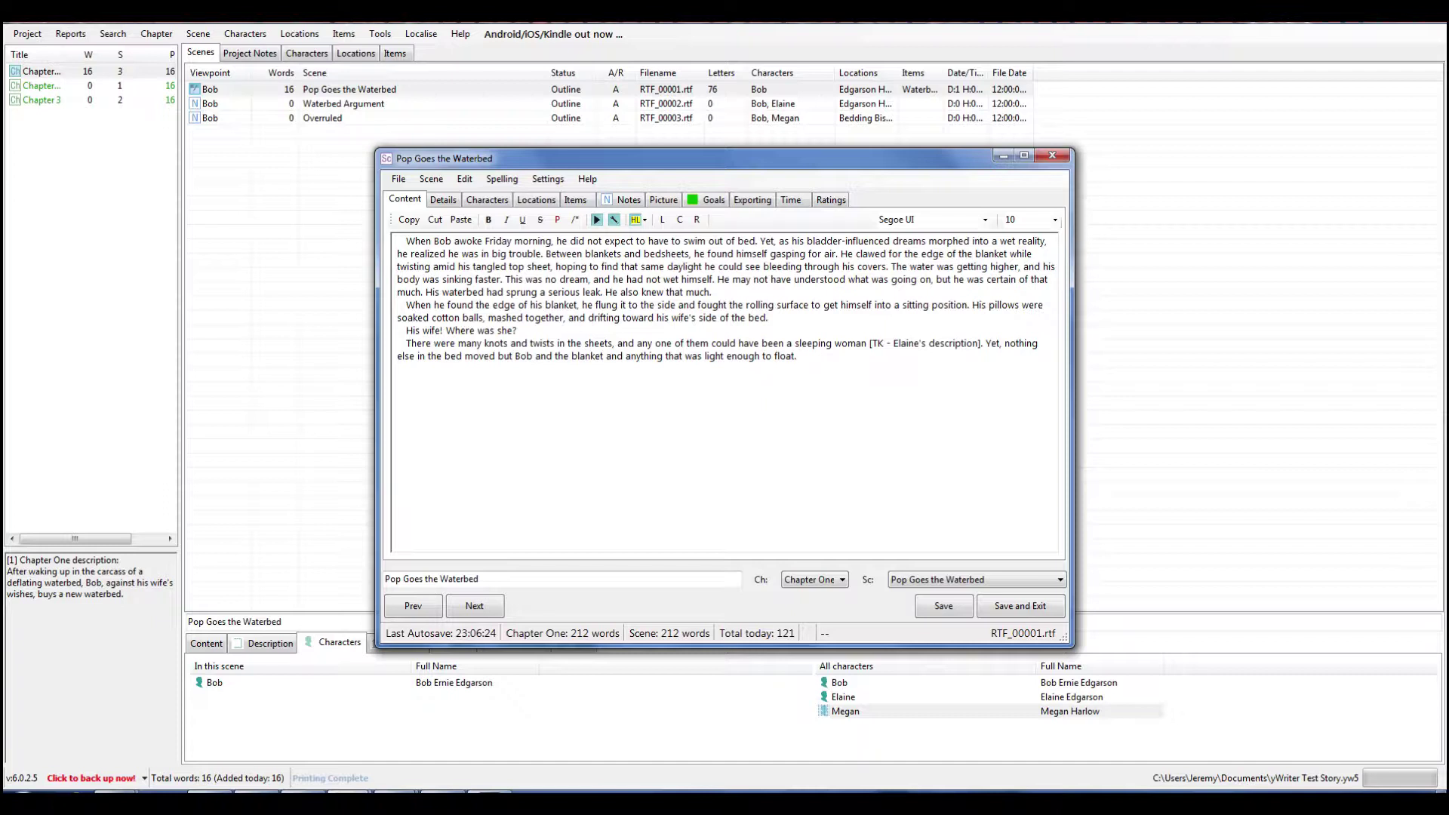
Append the sentence "He pressed against the closest lump he could reach and found it as soft as a body pillow."
type("He pressed against the cl")
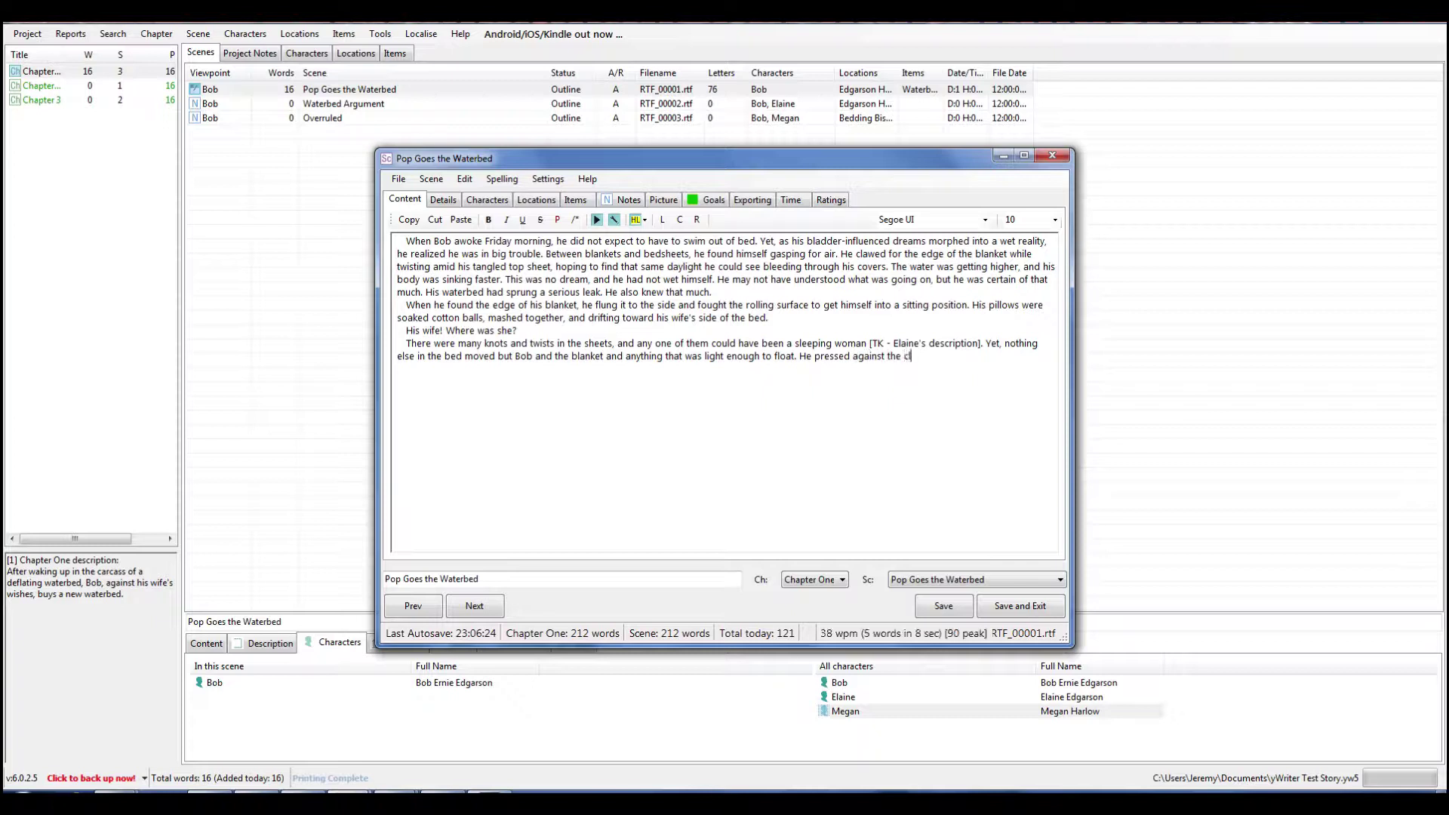
type("osest lump he could reach")
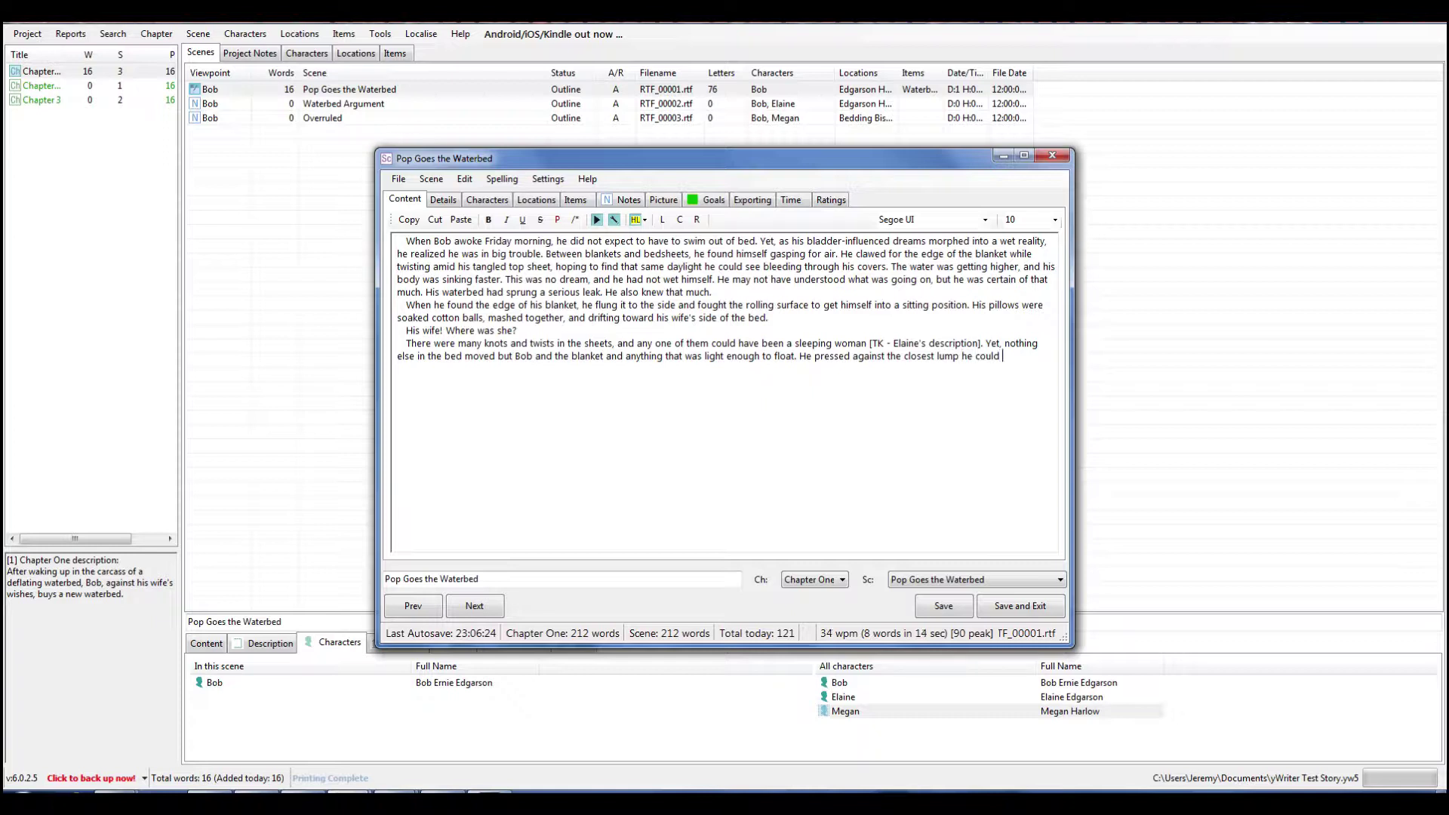
type(" and ")
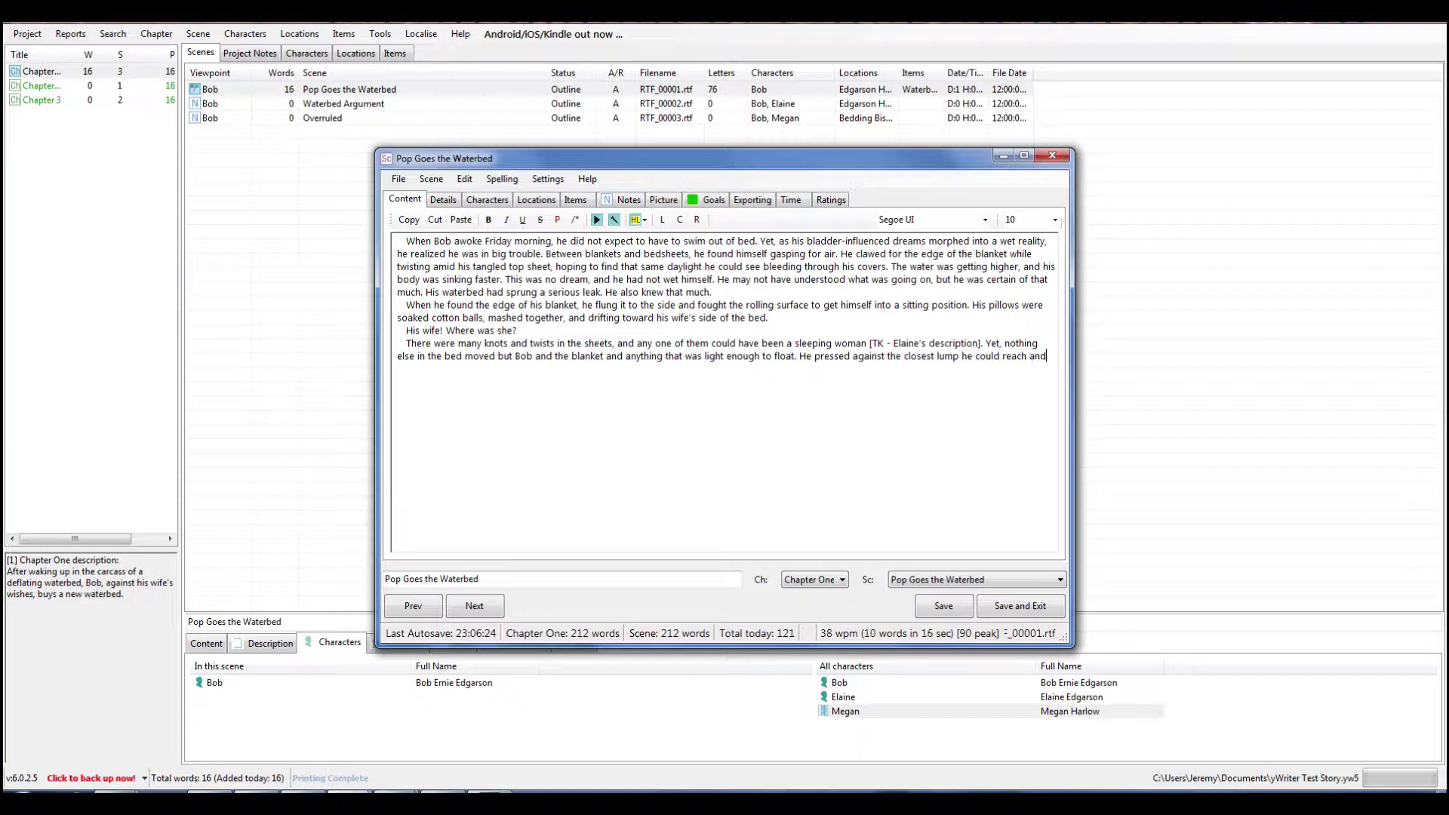
type("found")
type(" it as sof")
type("t as ")
type("a ")
type("quilt")
key("BackSpace")
key("BackSpace")
key("BackSpace")
key("BackSpace")
key("BackSpace")
type("body pillow.")
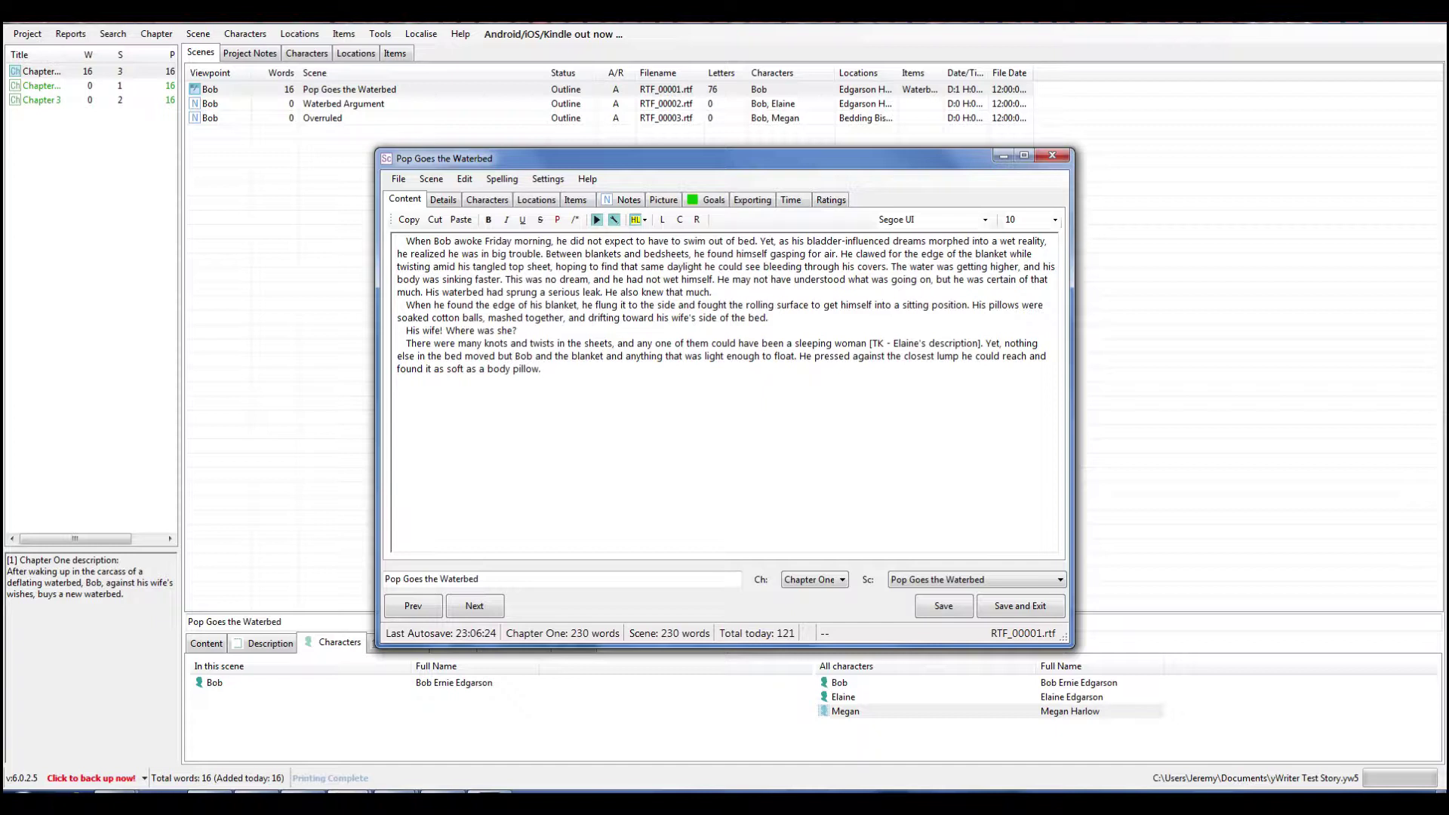
Append the sentence "It moved only to his touch, and did not roll over and slap him" to the paragraph
type("t moved only to his touch, and did not")
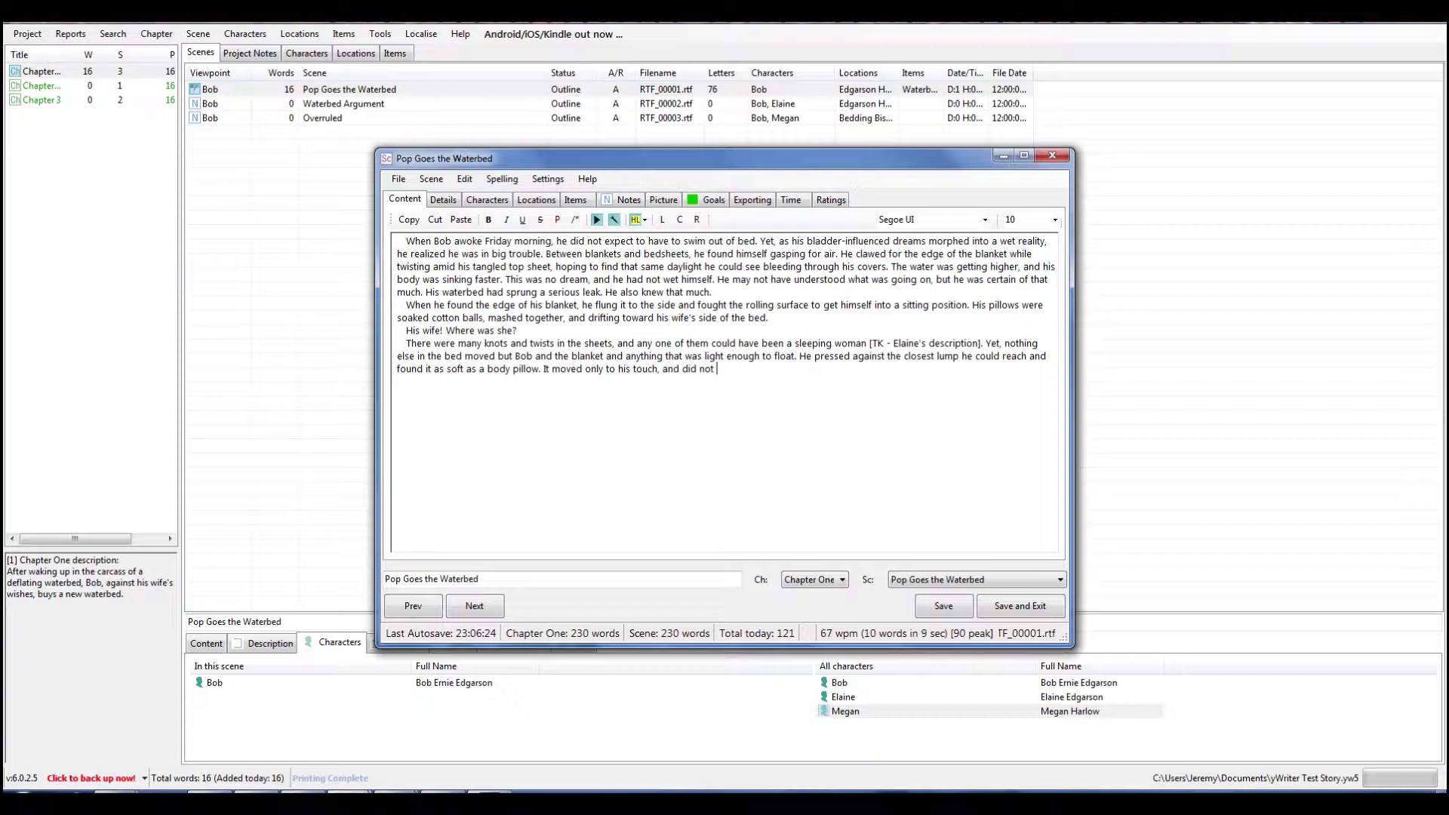
type(" roll over ands")
key("BackSpace")
type("slap him")
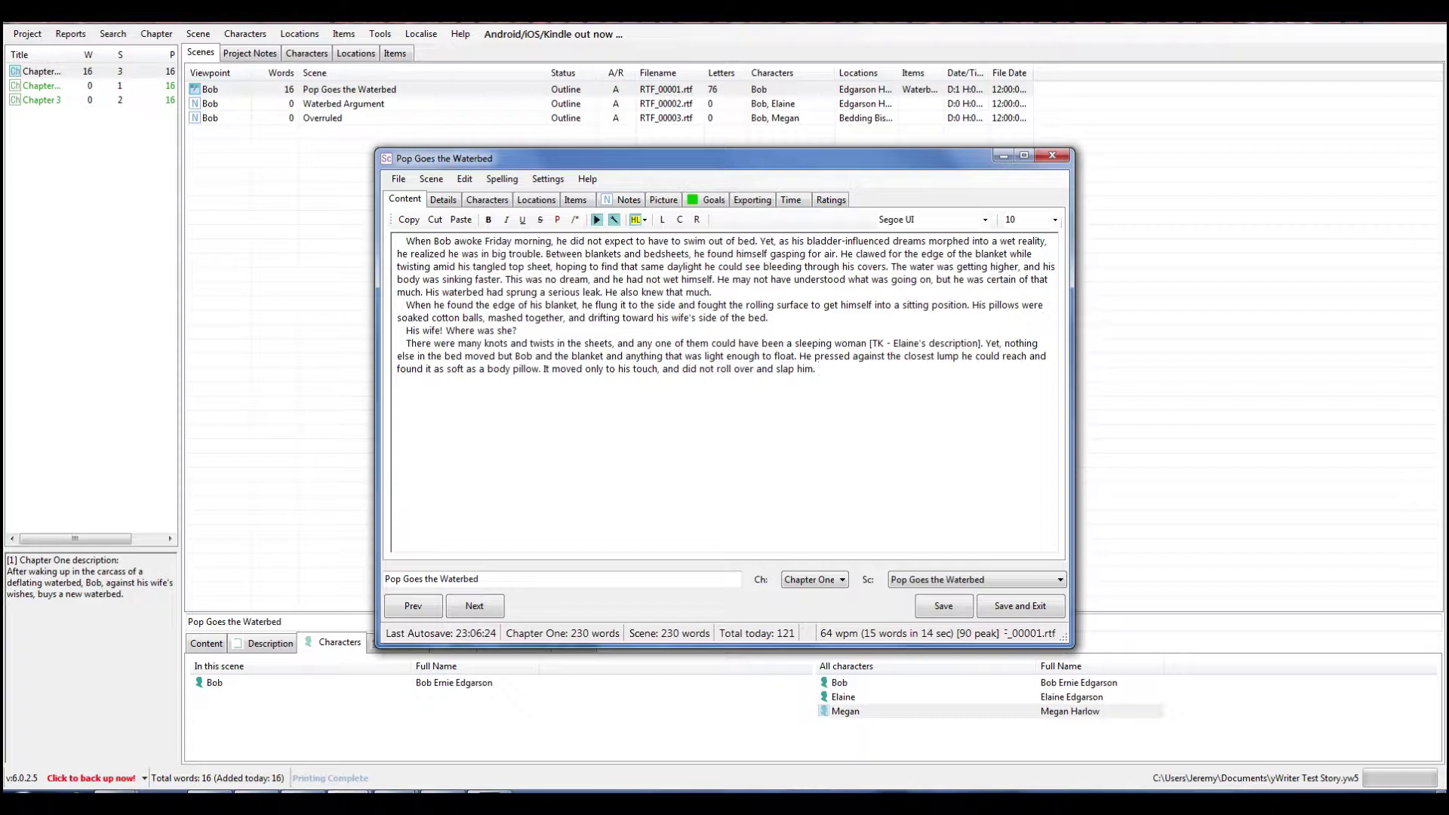
End the paragraph with the sentence "Elaine must have gotten out of the bed by now."
type(". El")
type("aine mu")
type("st have g")
type("otto")
type("n out of the bed by")
type(" n")
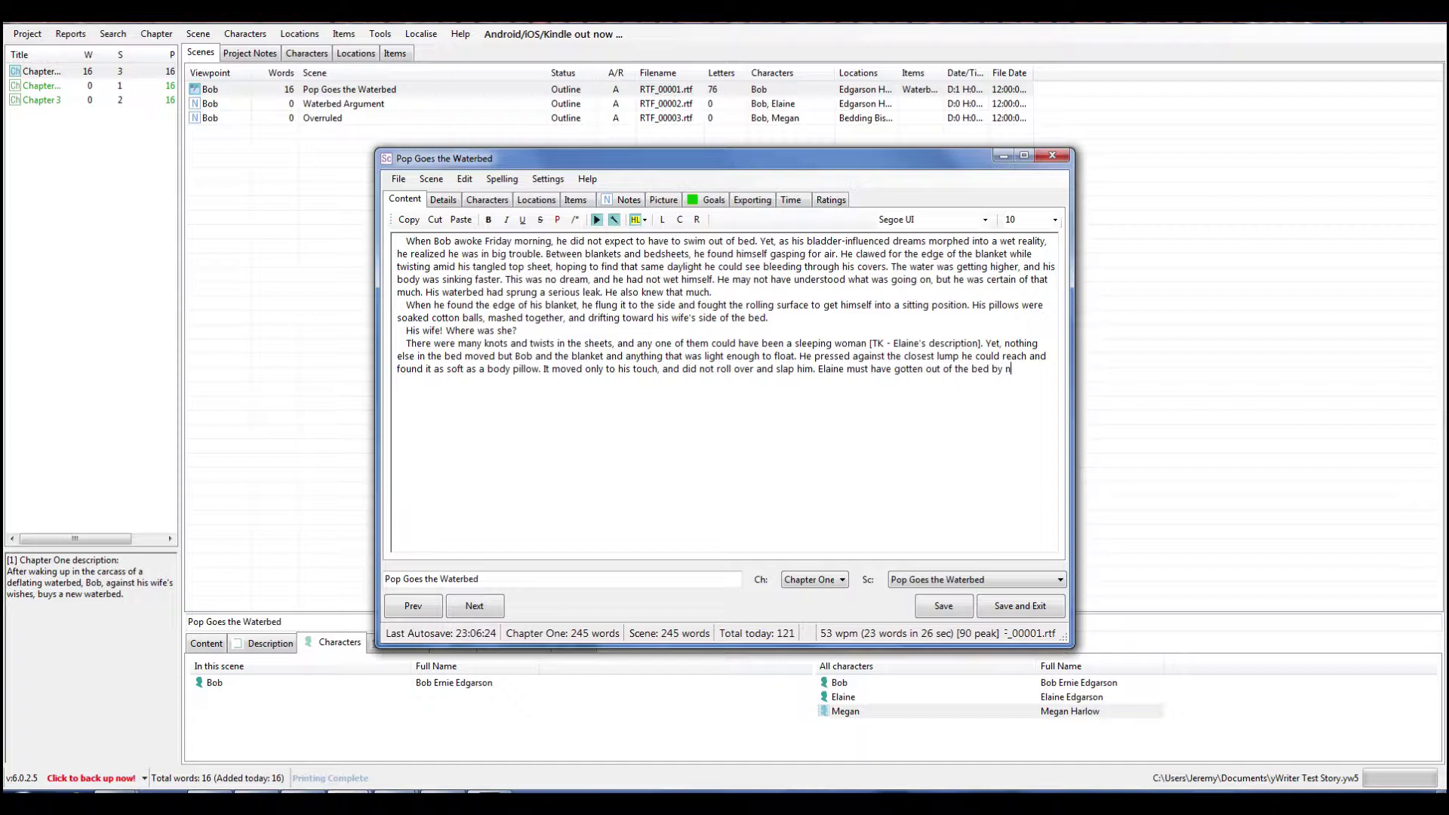
type("ow.")
Save the project from the main window and return to the open scene editor
left_click(28, 35)
left_click(25, 31)
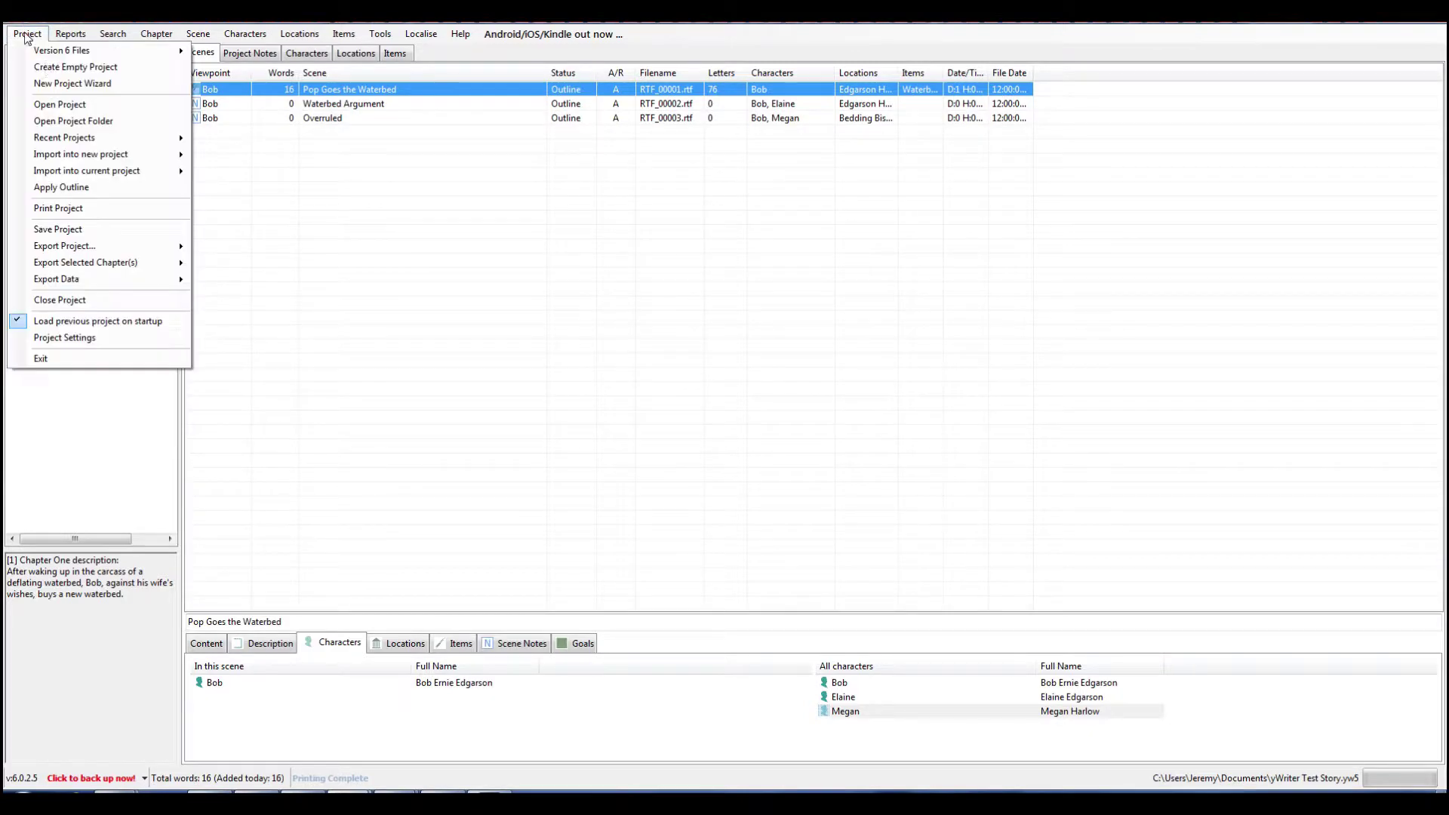
left_click(64, 228)
mouse_move(400, 791)
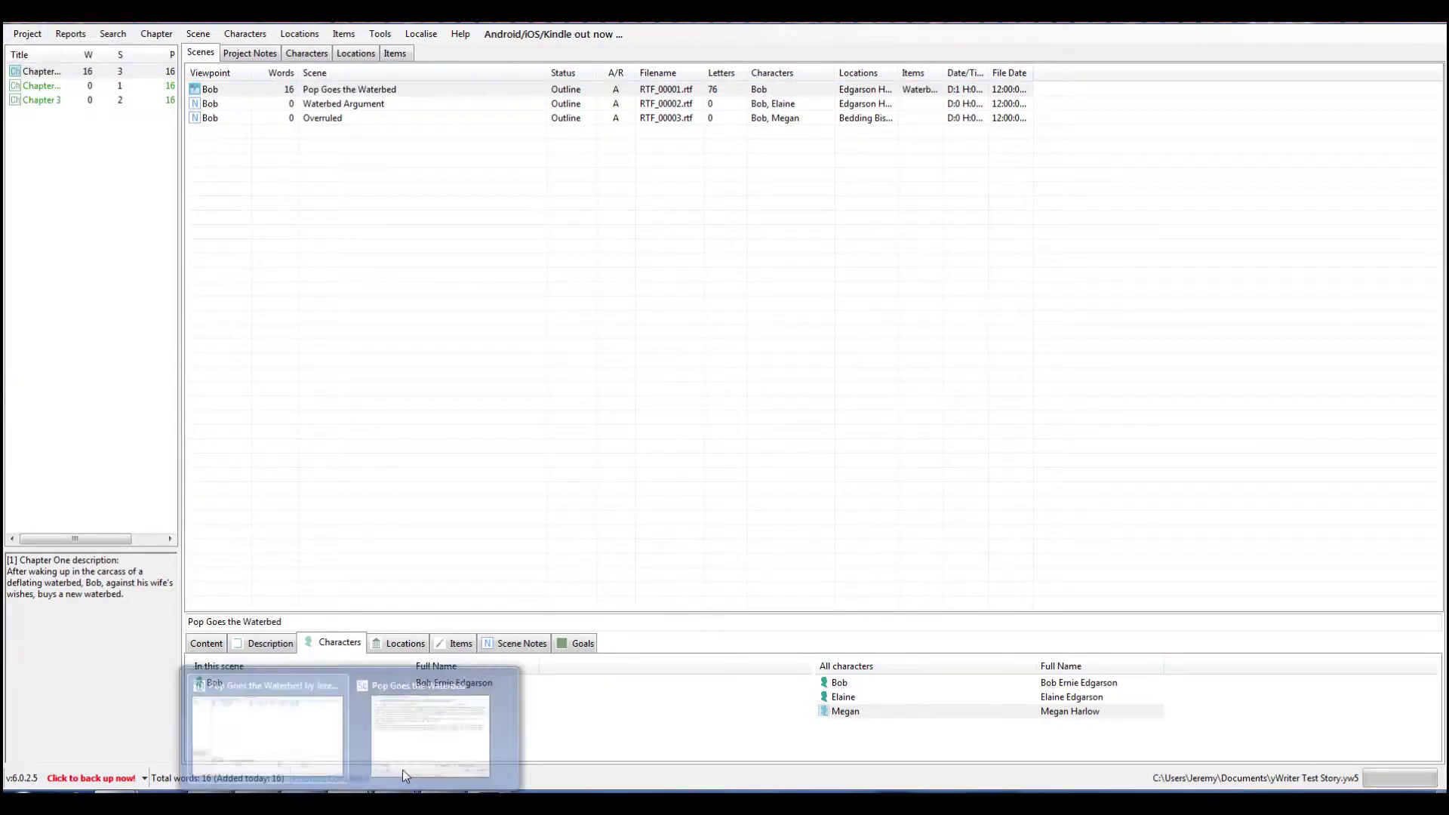
left_click(422, 765)
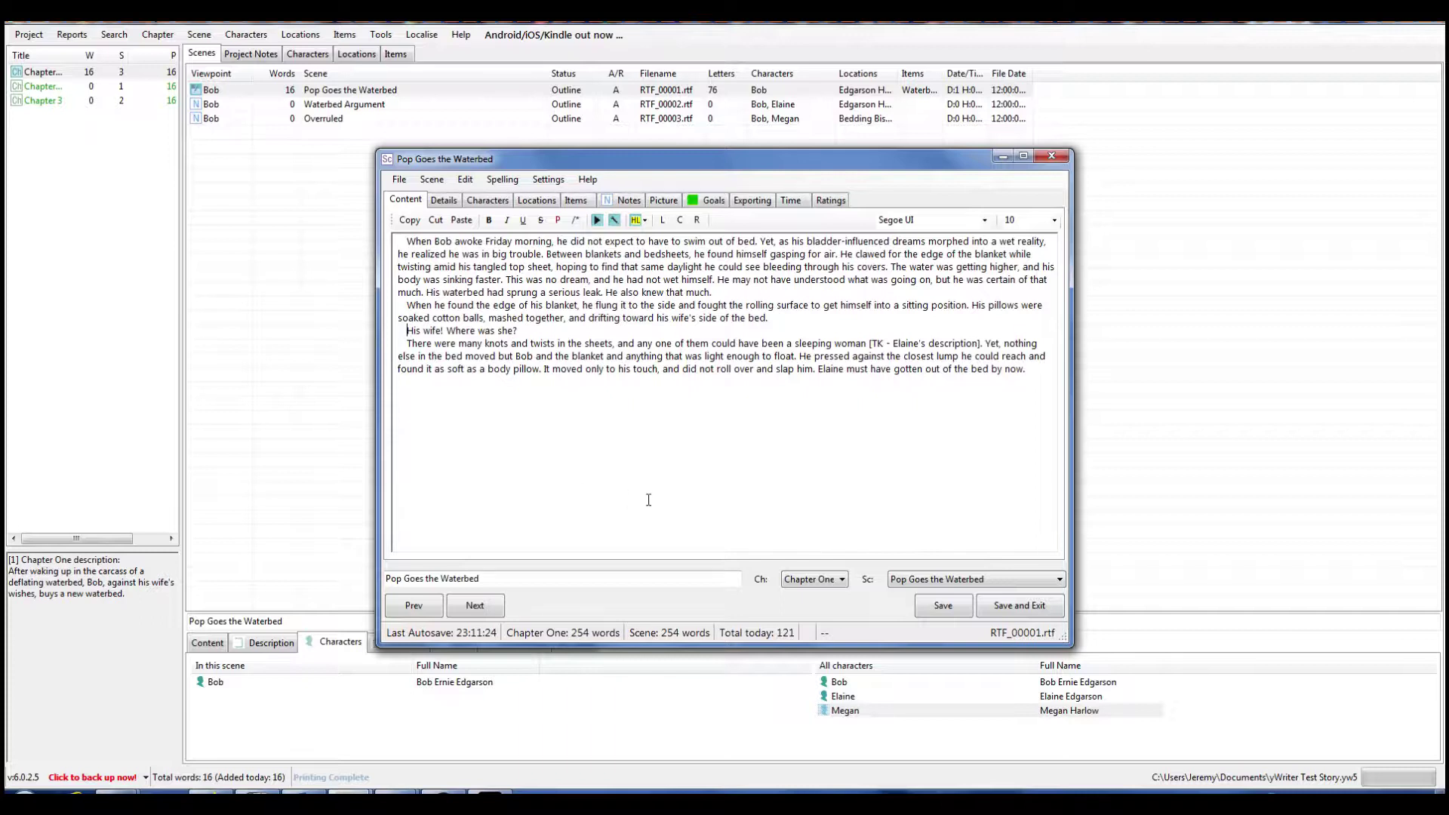
Replace "His wife" with "Elaine" at the start of the third paragraph
key("Delete")
key("Delete")
key("Delete")
key("Delete")
key("Delete")
key("Delete")
key("Delete")
key("Delete")
key("Delete")
type("Elaine")
Expand "Bob" in the scene's opening sentence to his full name as given in the character list
key("Up")
key("Up")
key("Up")
key("Up")
key("Right")
type("Ernie ")
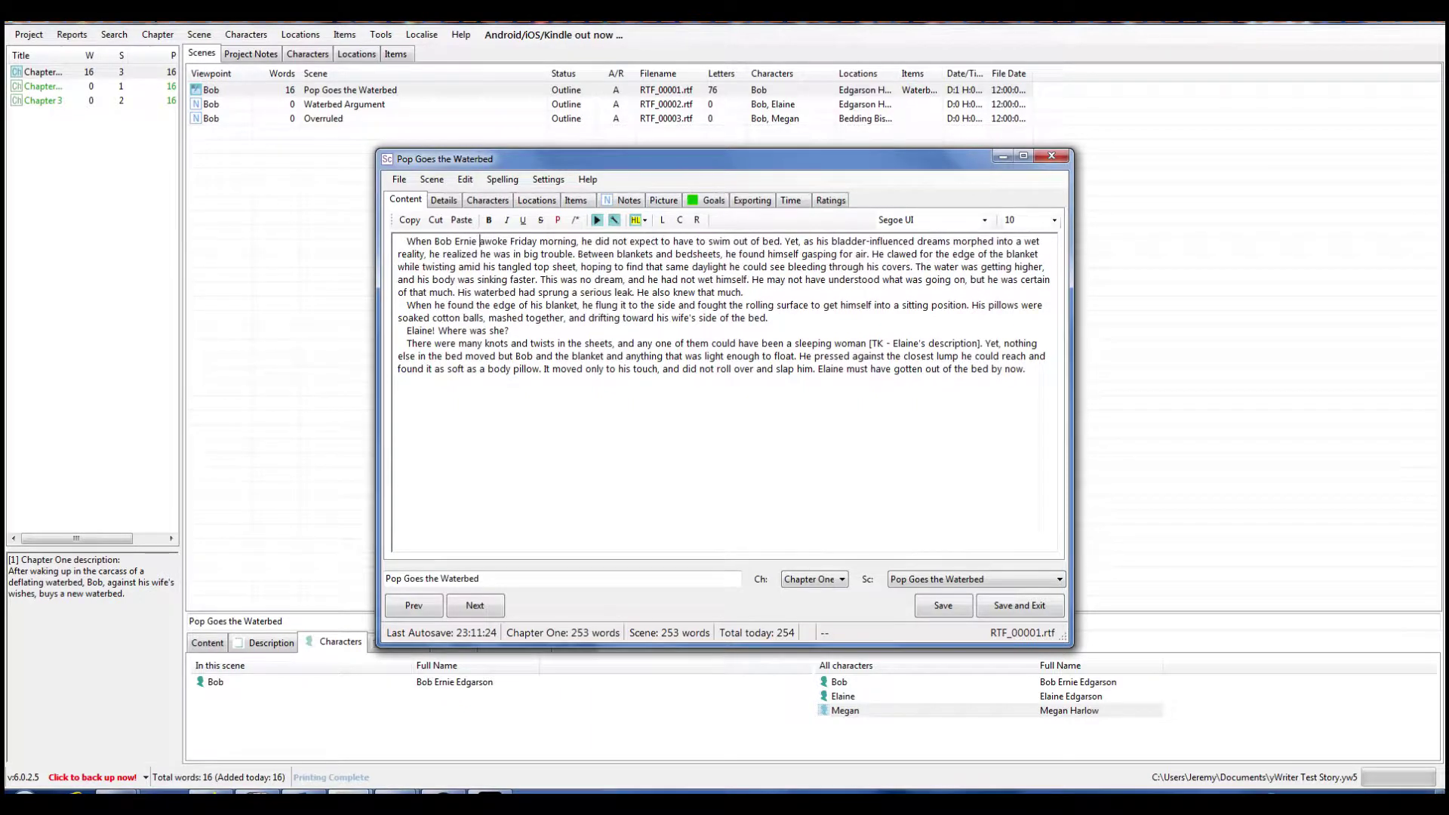
type("Edgar")
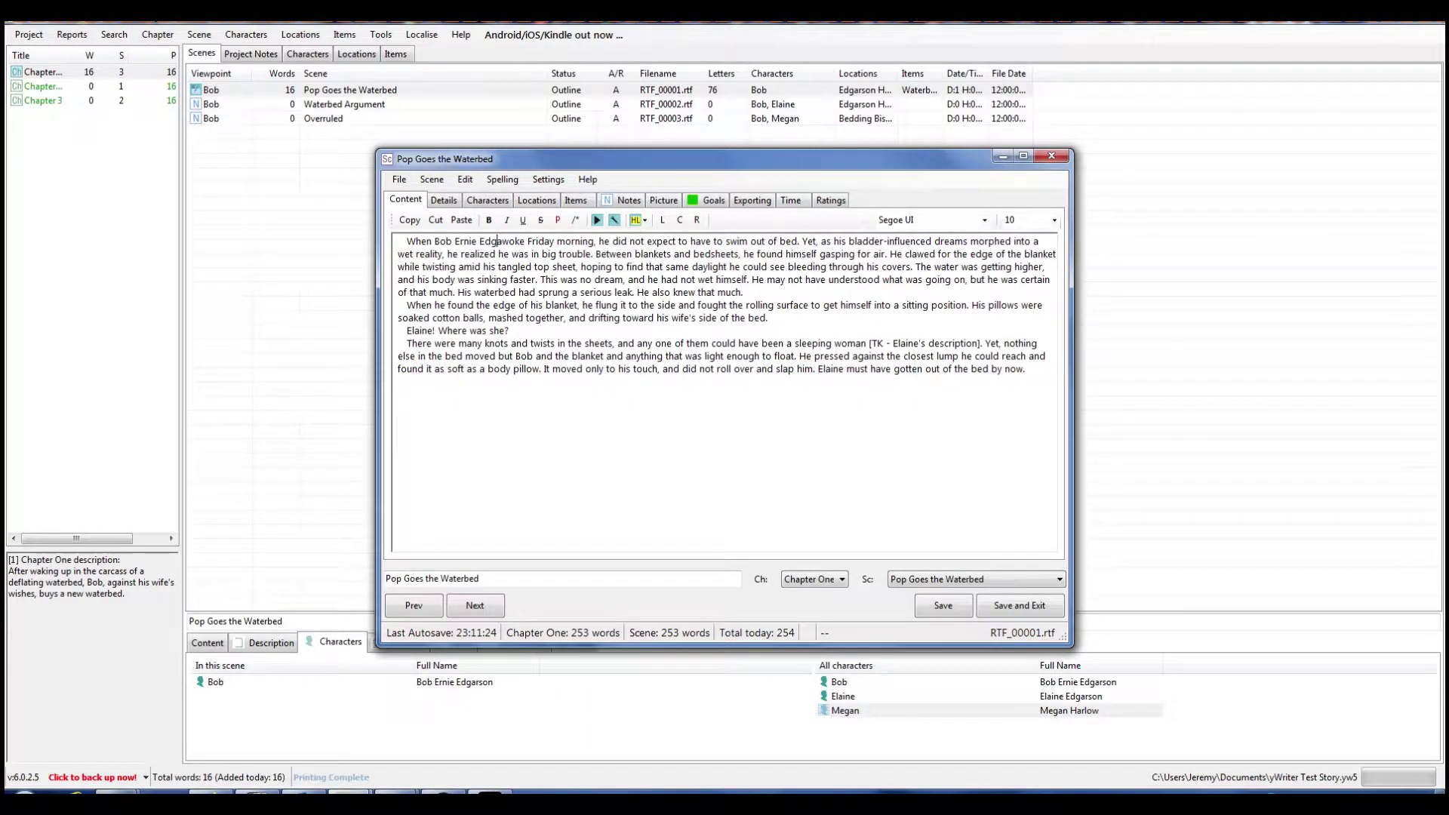
type("son")
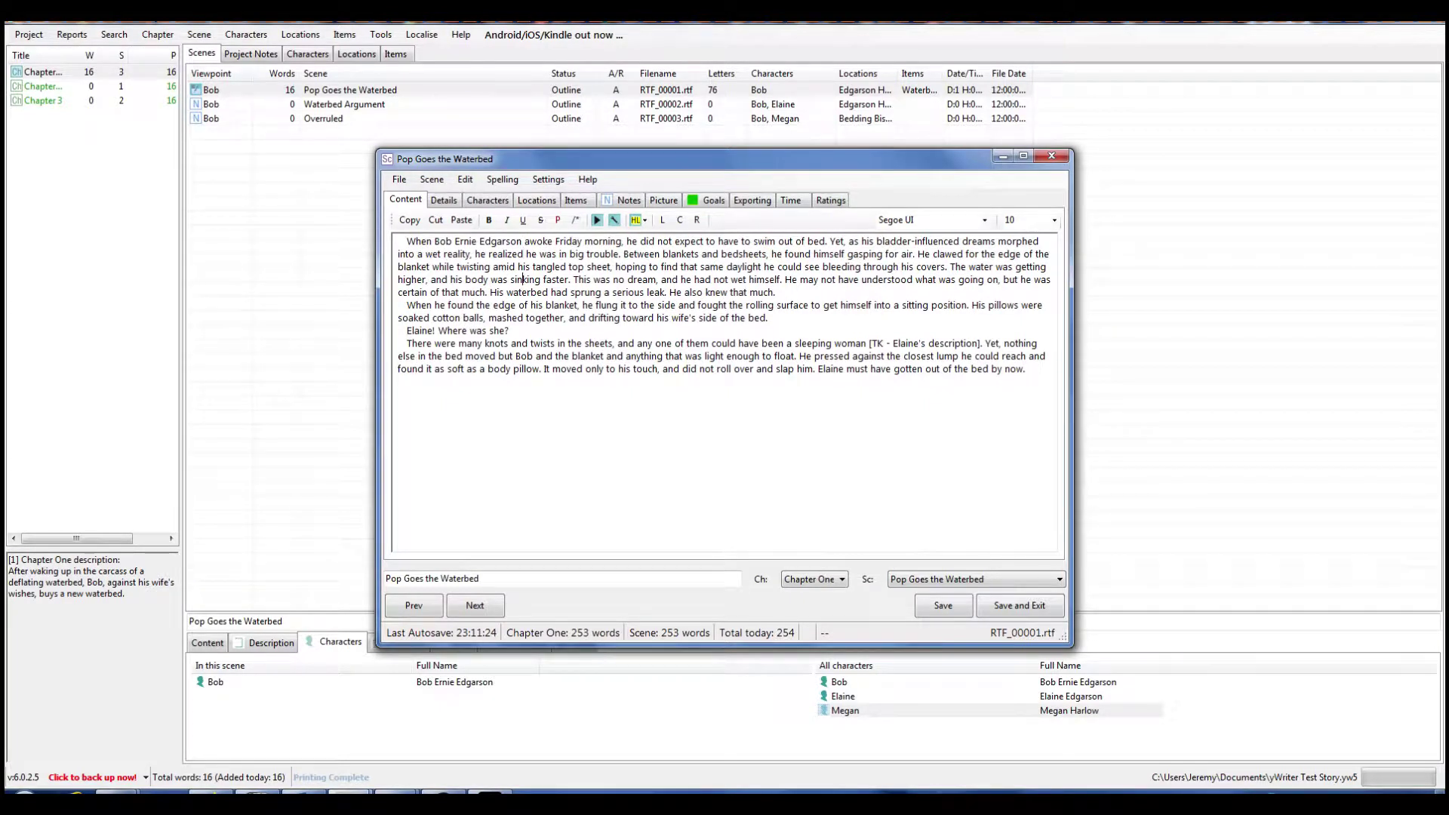
Add a new paragraph at the end of the scene reading "He was determined to join her, wherever she may have been."
left_click(510, 330)
key("ctrl+Right")
type(".")
type("He was det")
type("ermined to join ")
type("her, whe")
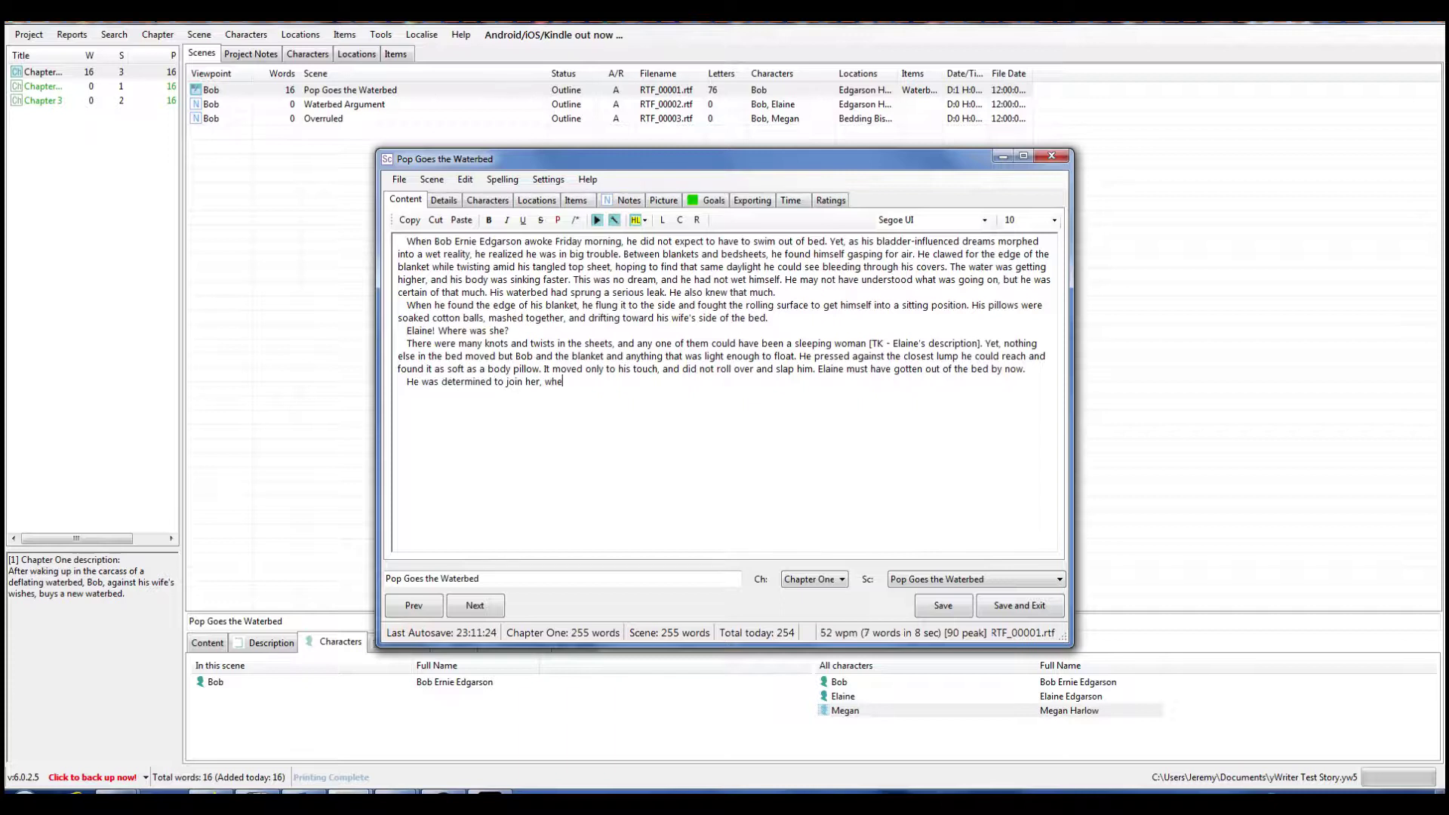
type("rever she ma")
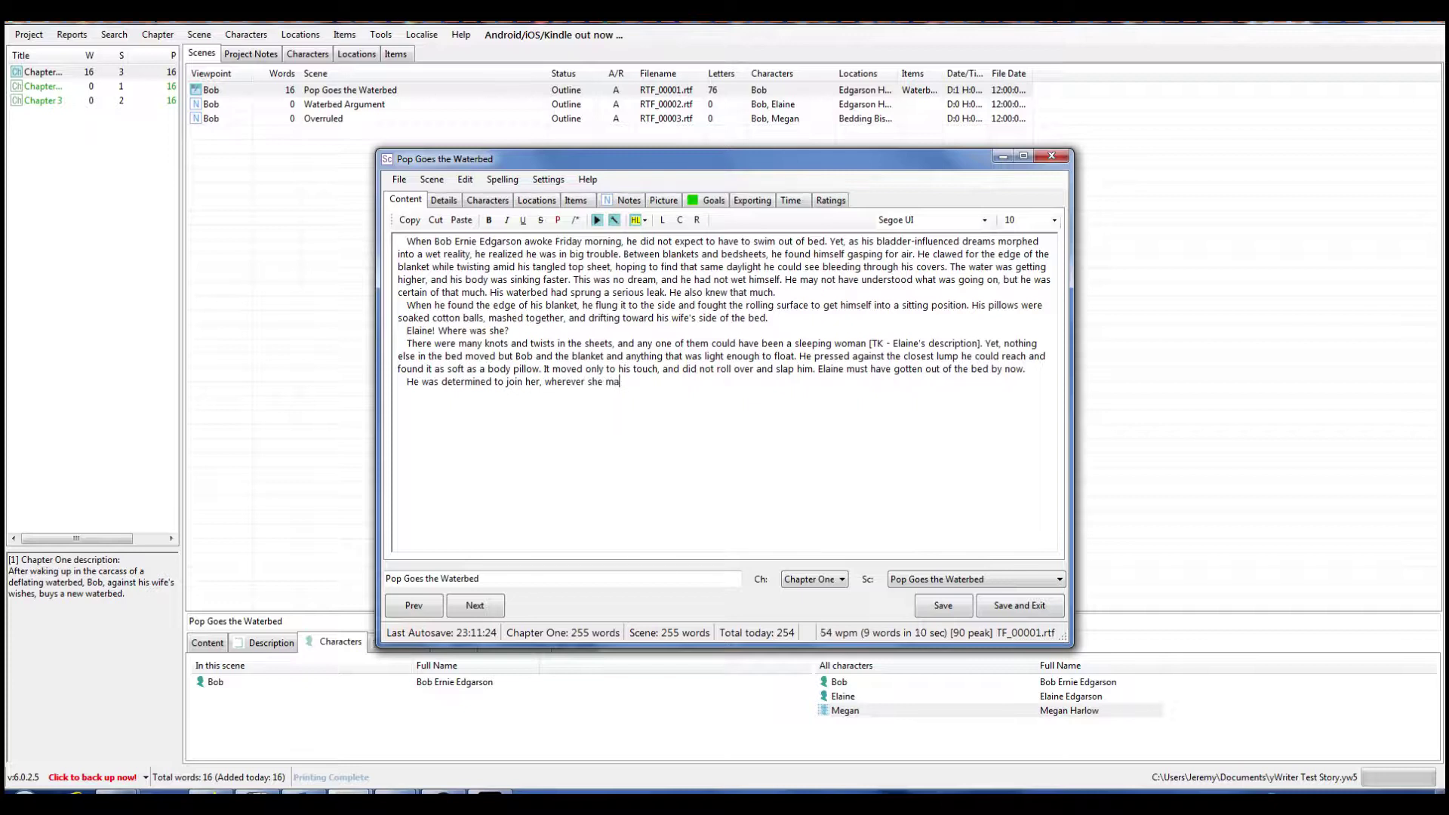
type("y have been.")
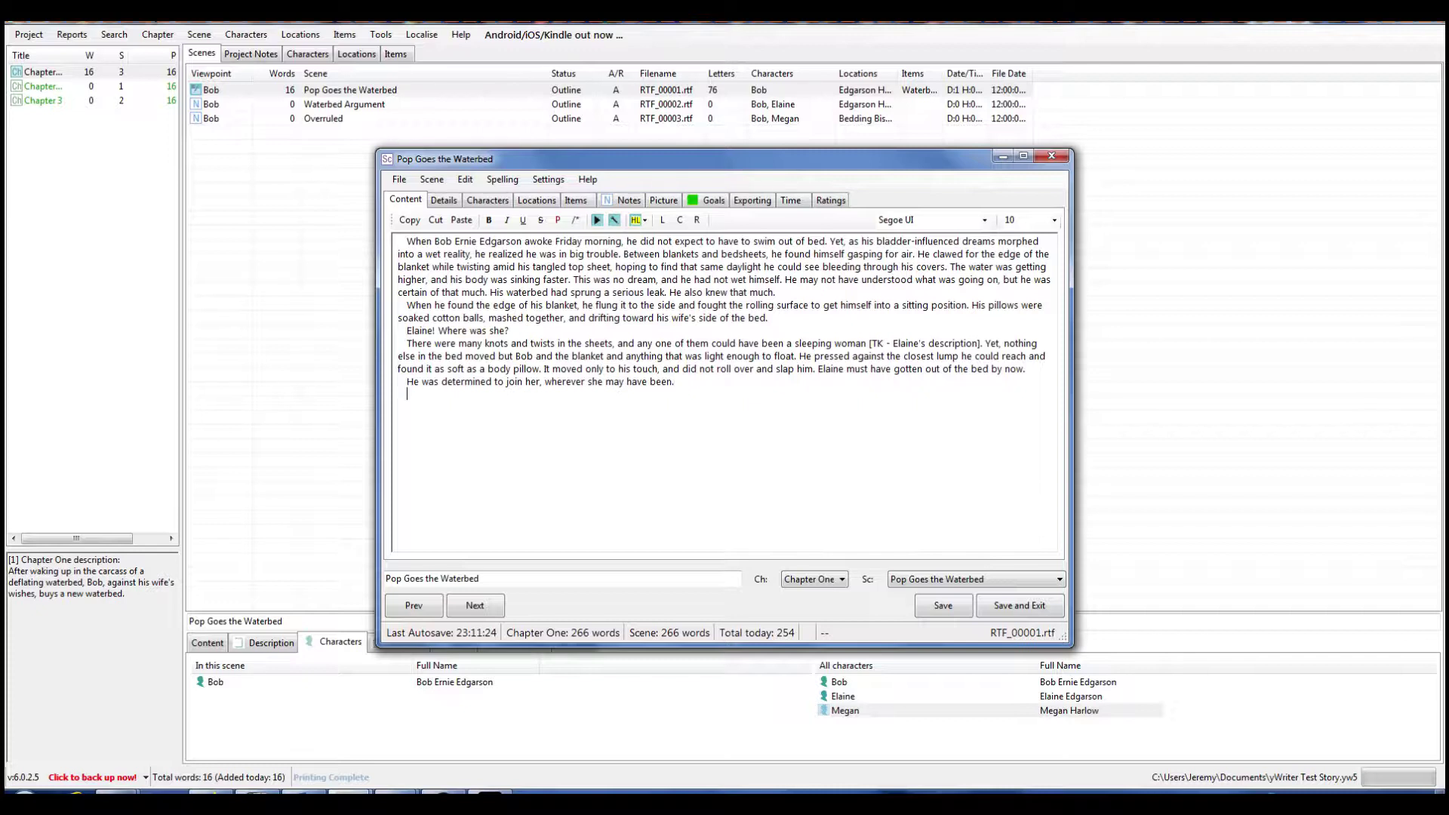
Start another paragraph with "When Bob finally pulled himself out of the pool that he once called a waterbed"
type("When Bob finally pulled him")
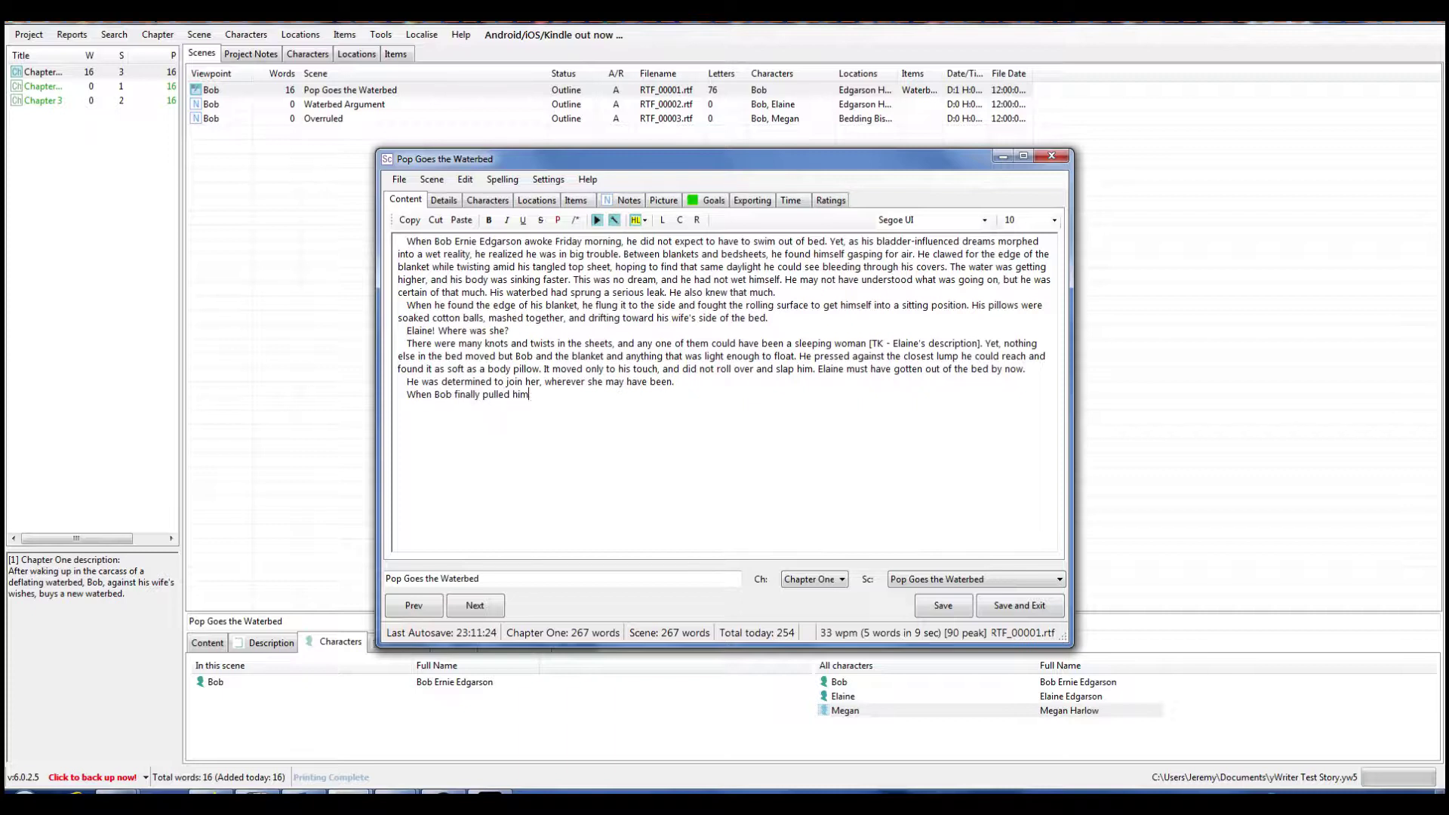
type("self out of the bed made pool")
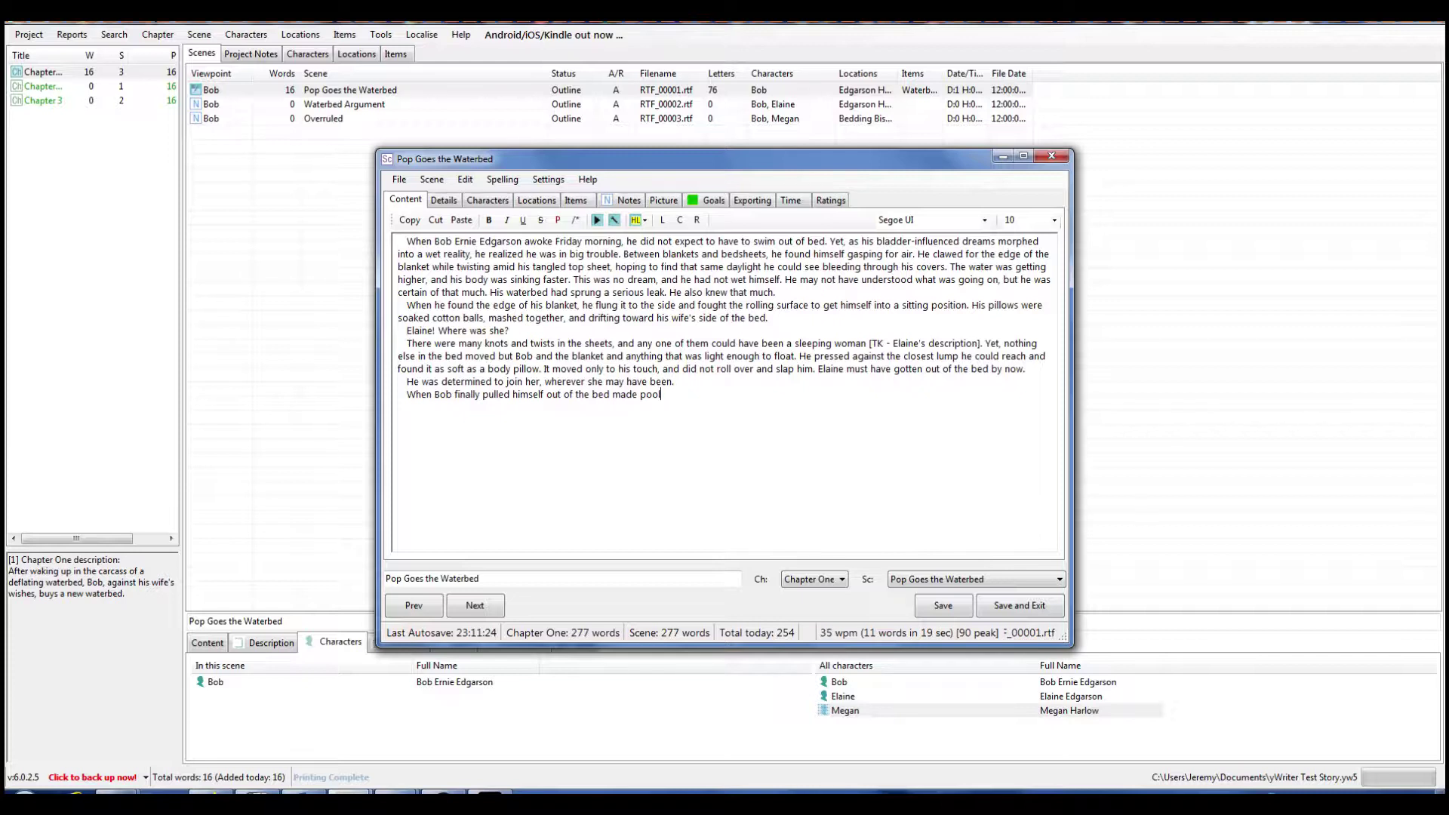
key("BackSpace")
key("BackSpace")
key("BackSpace")
key("BackSpace")
key("BackSpace")
key("BackSpace")
key("BackSpace")
key("BackSpace")
key("BackSpace")
key("BackSpace")
key("BackSpace")
key("BackSpace")
type("pool")
type(" that he once")
type(" called a water")
type("nb")
type("bed")
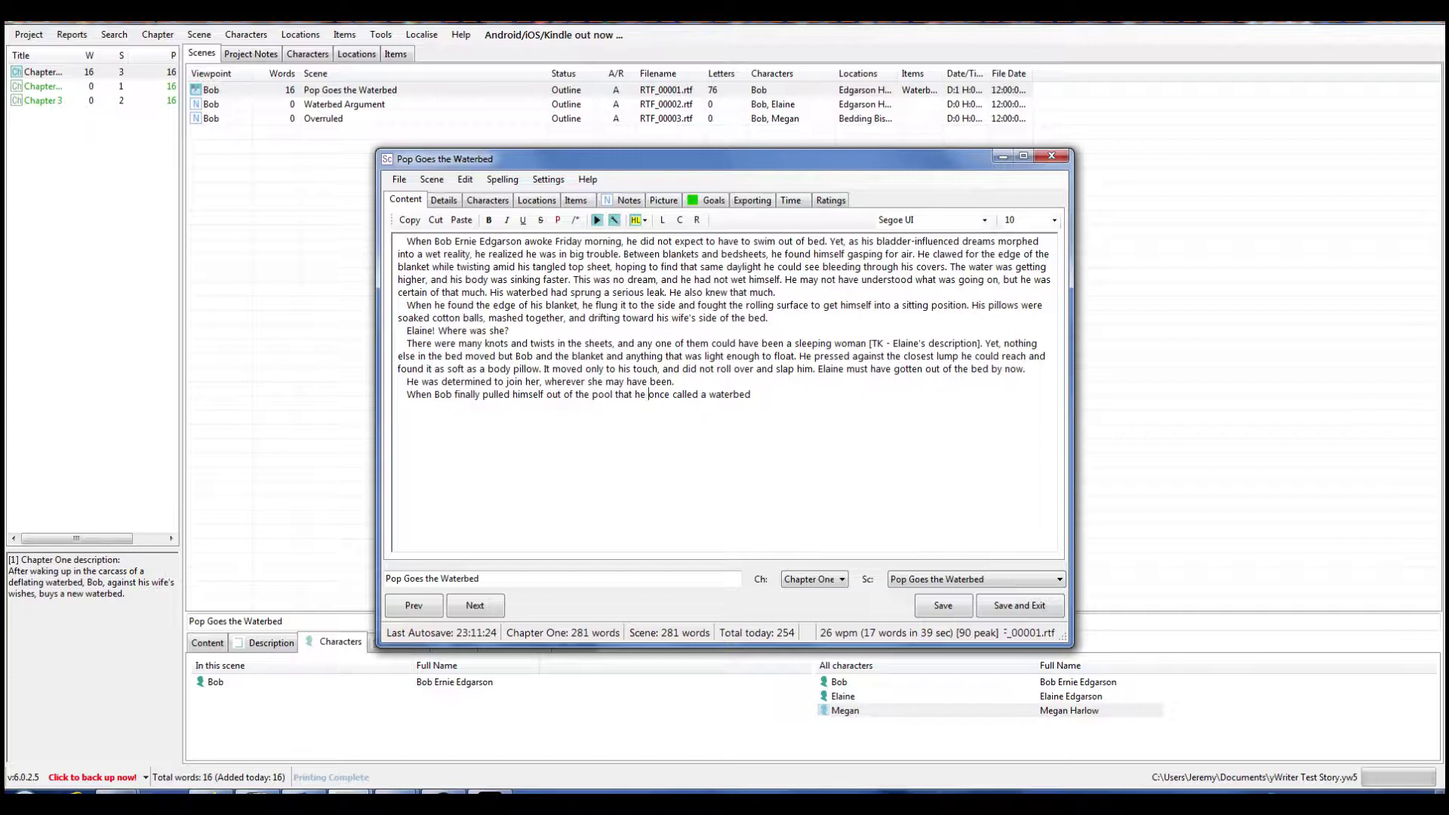
Insert "had" before "once" in the waterbed sentence and return to the end of the line
type("had")
key("Right")
key("Right")
key("Right")
key("Right")
key("Right")
key("Right")
key("Right")
key("Right")
key("Right")
key("Right")
Complete the sentence with ", he set his foot to the floor and took another deep breath."
type(", he fl")
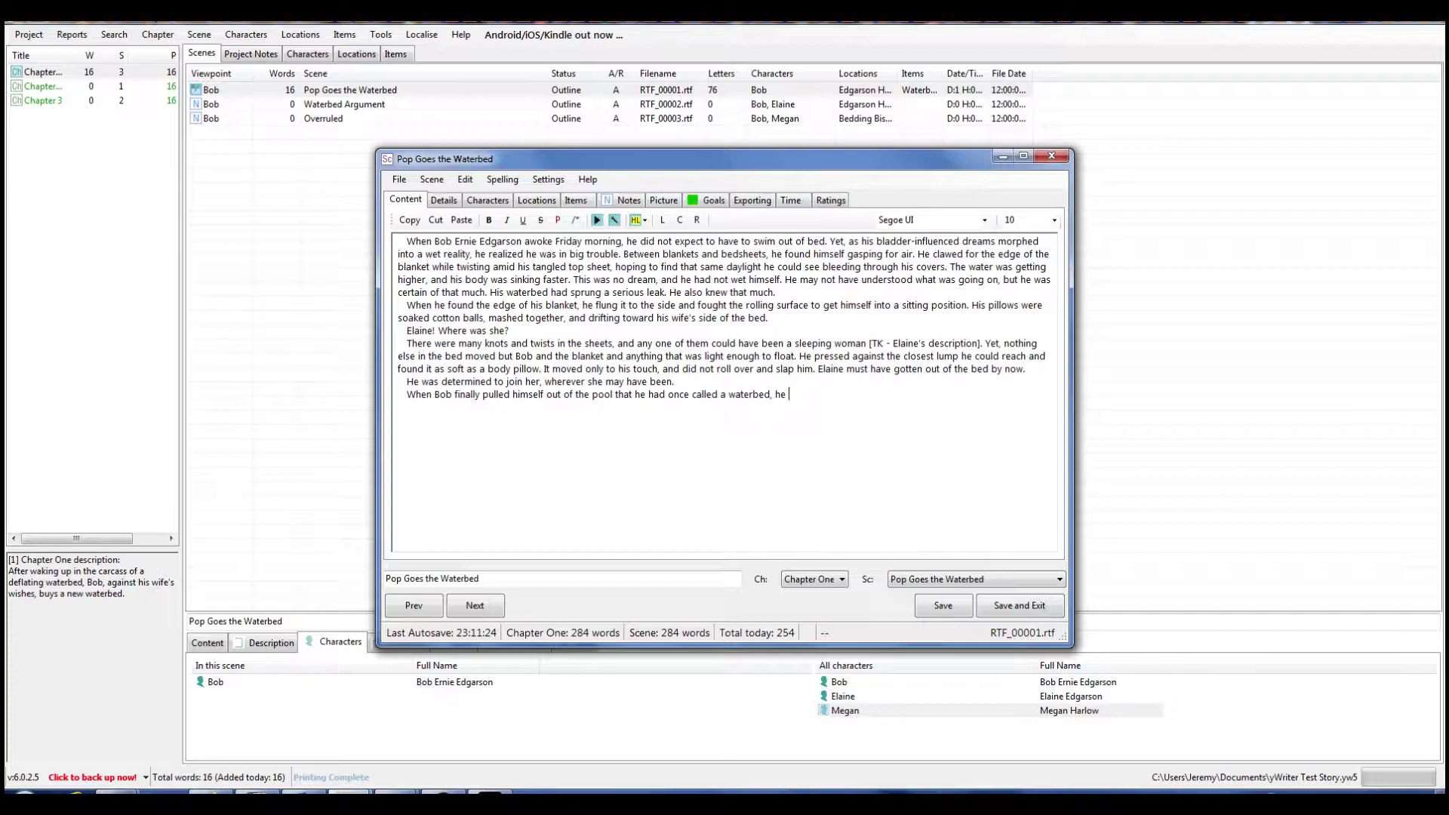
type("set his")
type("foot to the floor and took anothe")
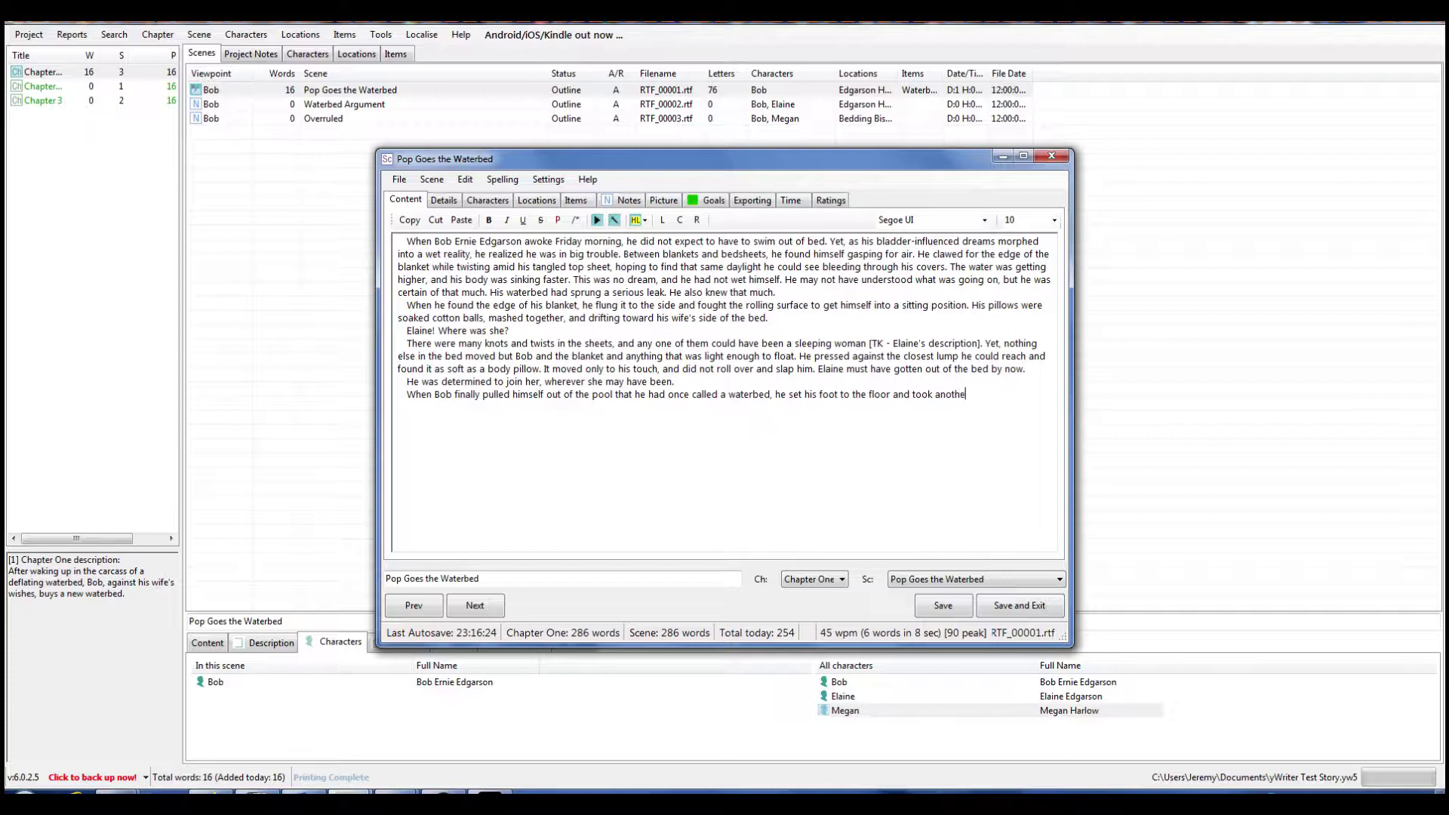
type("r deep breath.")
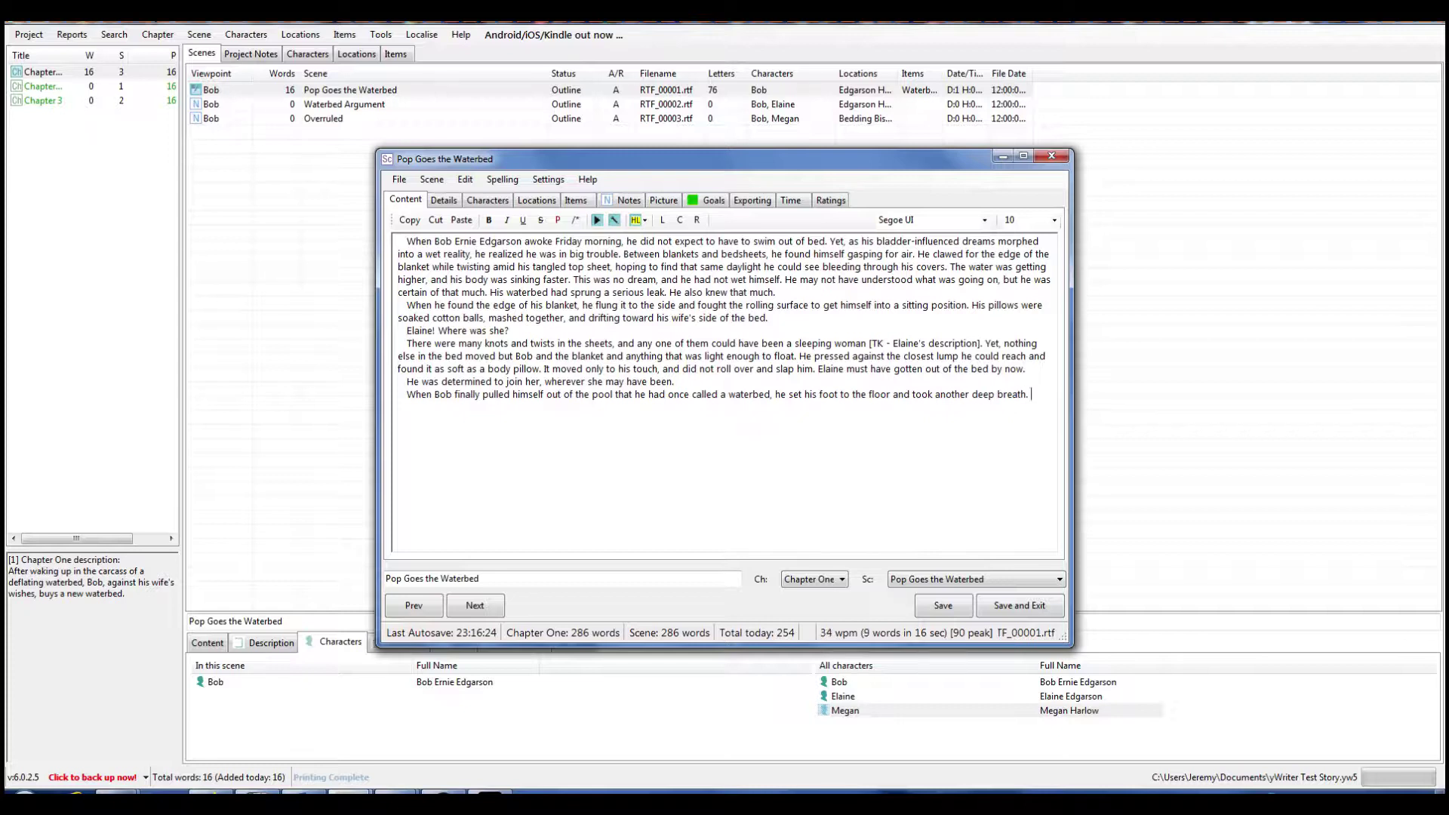
Append "That's when his bare foot stepped into a puddle." and start a new paragraph with "Oh no!" in italics
type("That's when his bare foot stepped into a pu")
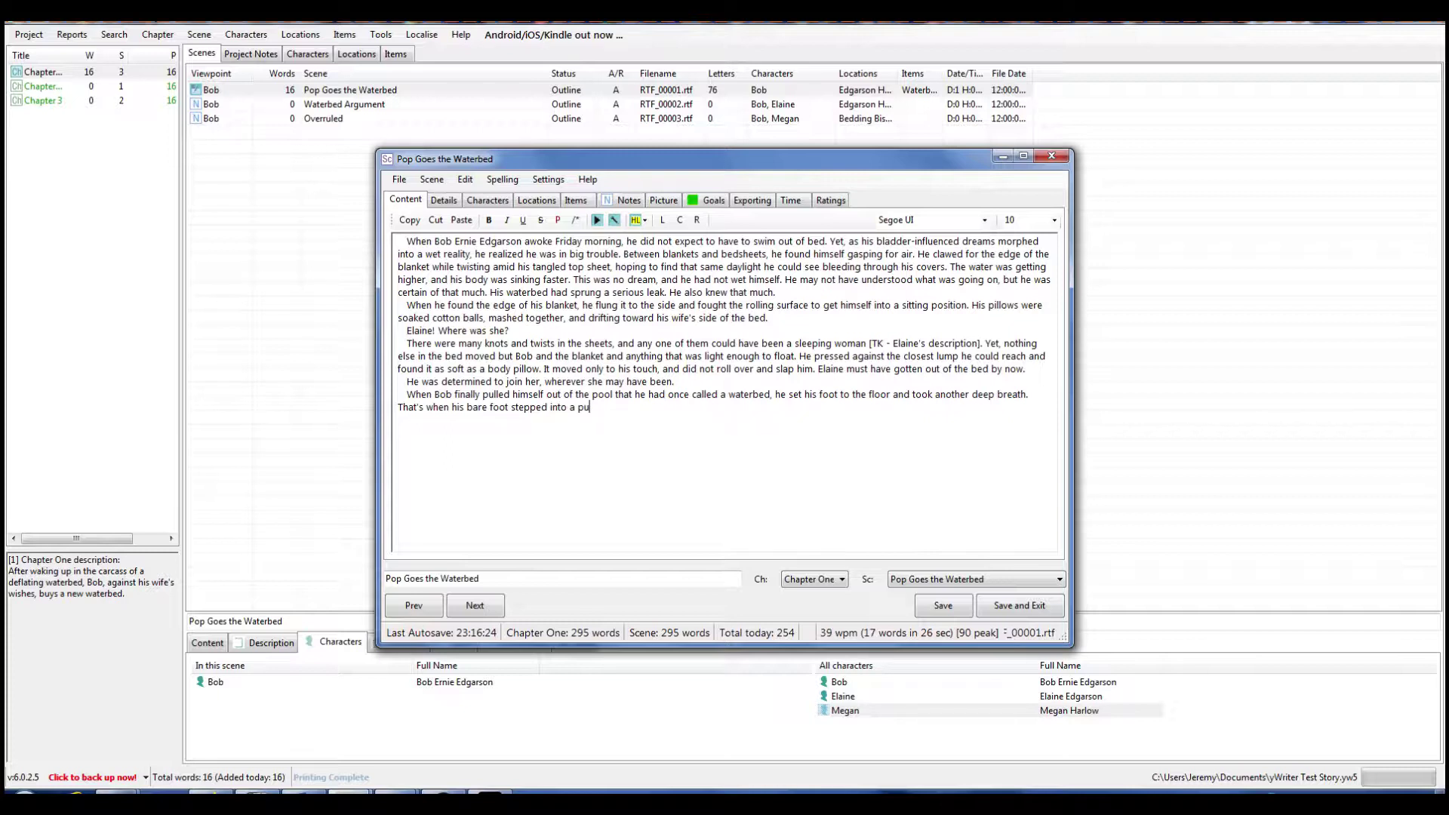
type("ddle.")
key("Return")
type("Oh no!")
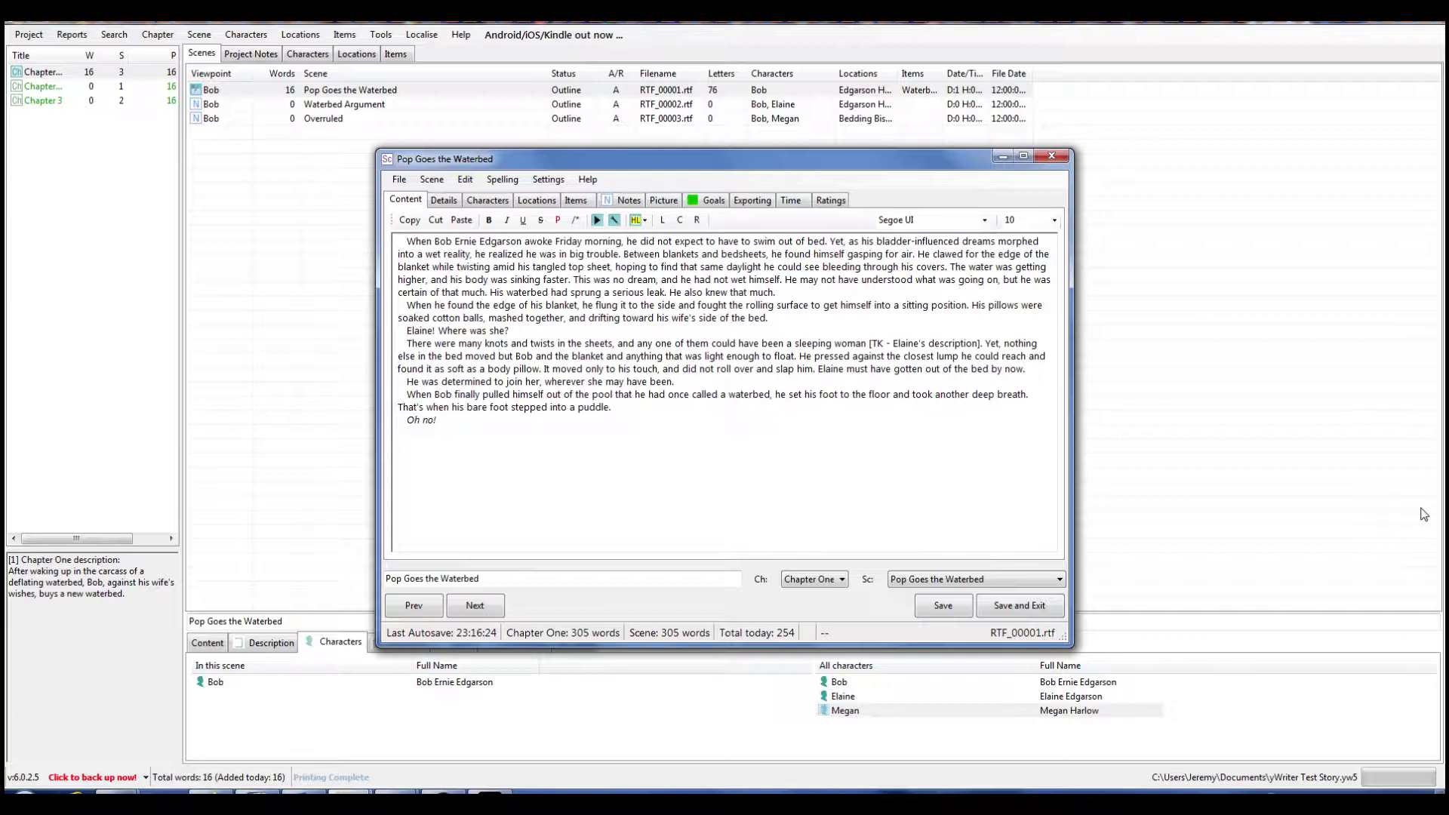
Continue the paragraph after "Oh no!" with "Bob thought. The bed frame must have also sprung a leak."
type("Bob thought.")
type("The bed m")
key("BackSpace")
type("frame must hav")
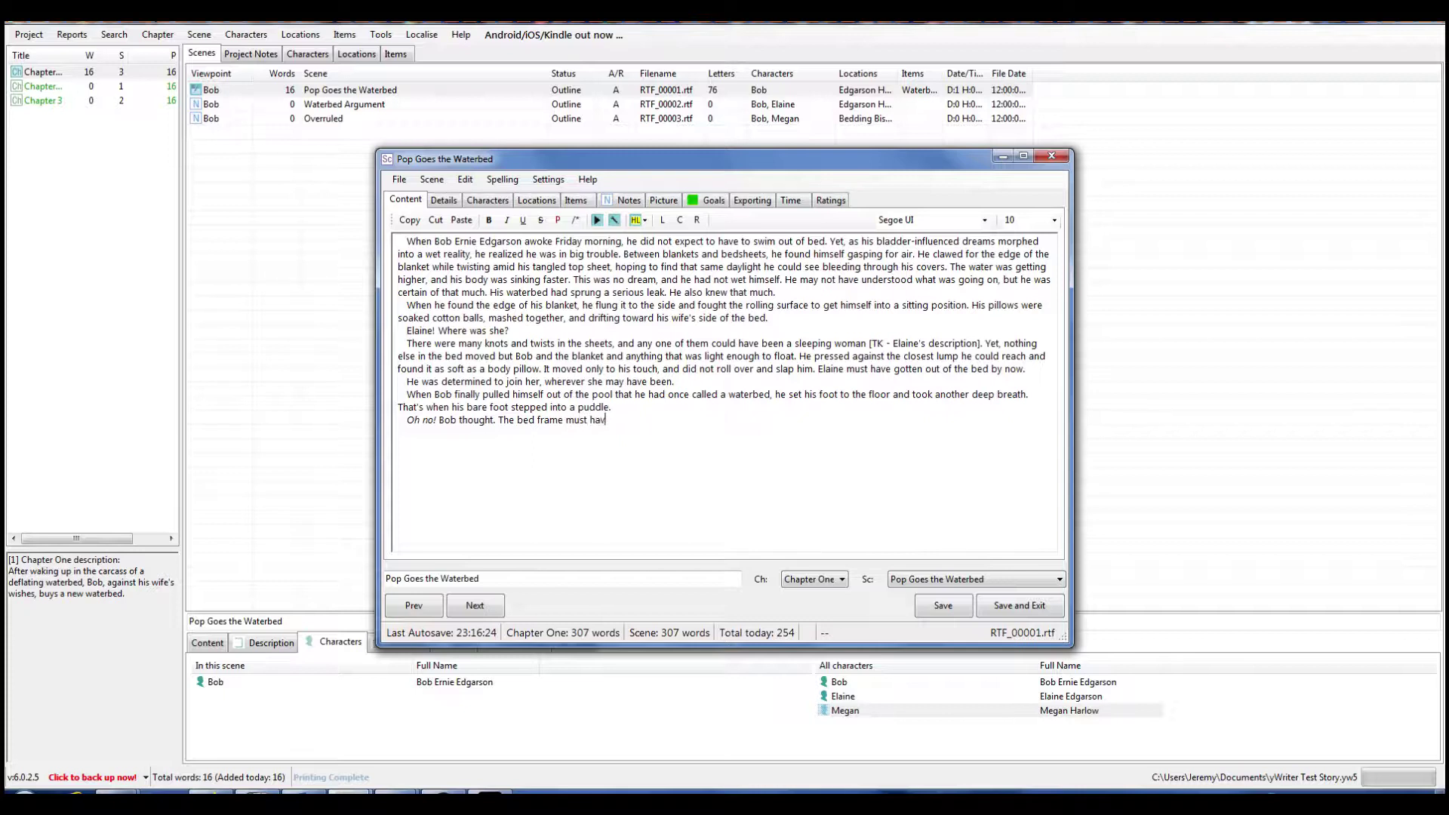
type("e also ")
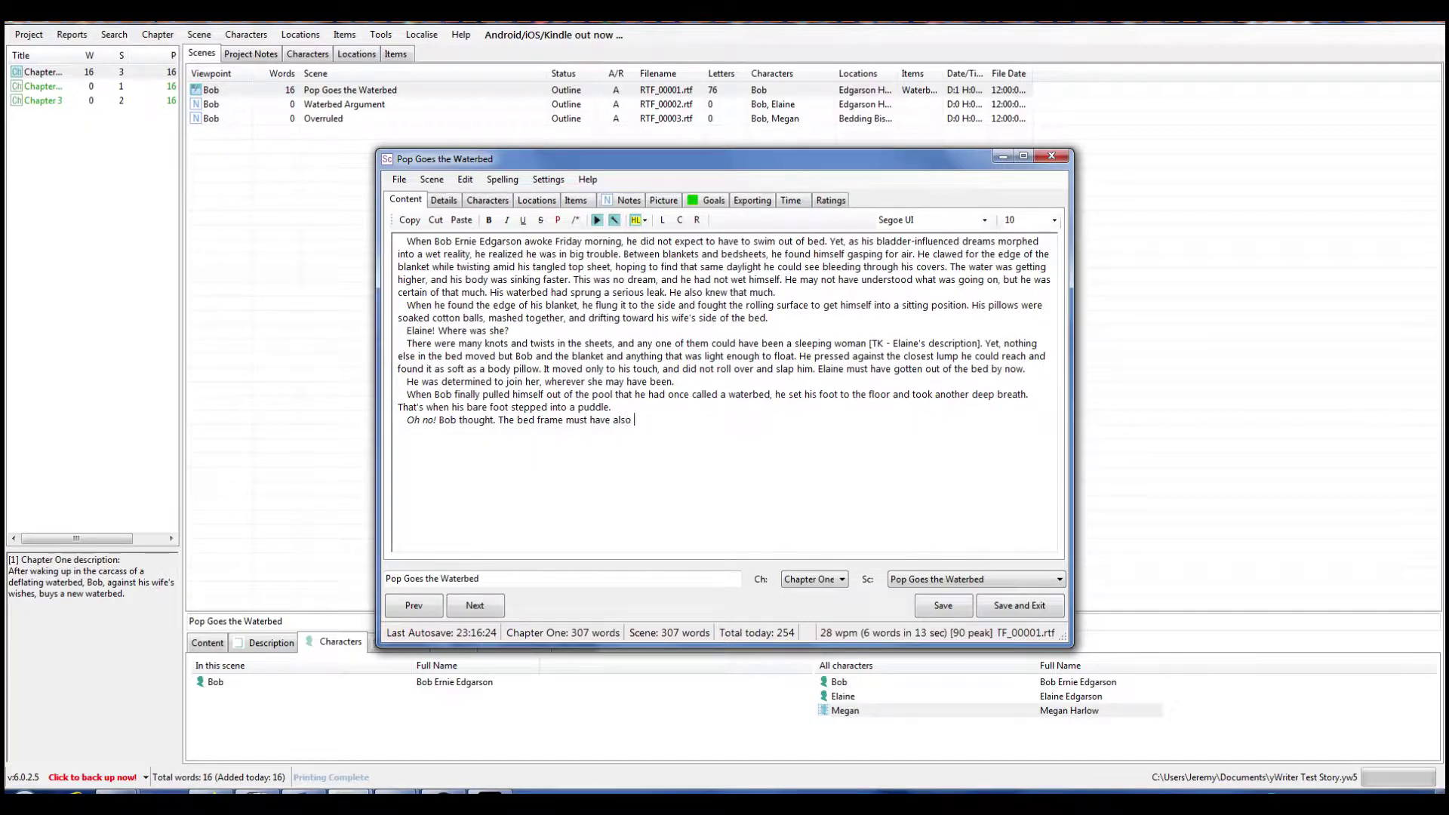
type("sprung a leak. ")
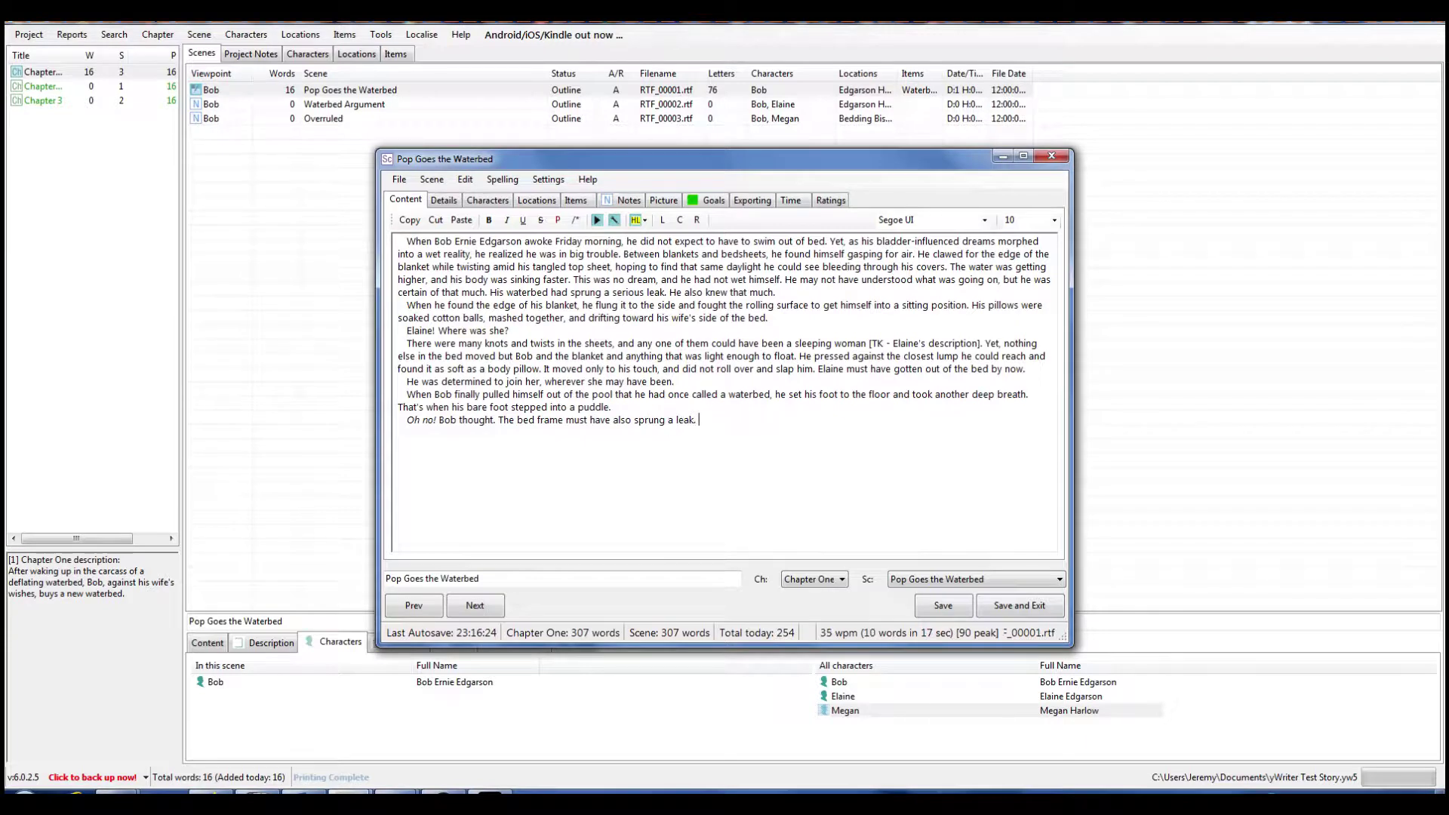
Append "Given that the bed was nearly fifty years old, he was not surprised at the likelihood"
type("Given that the bed was nearly fif")
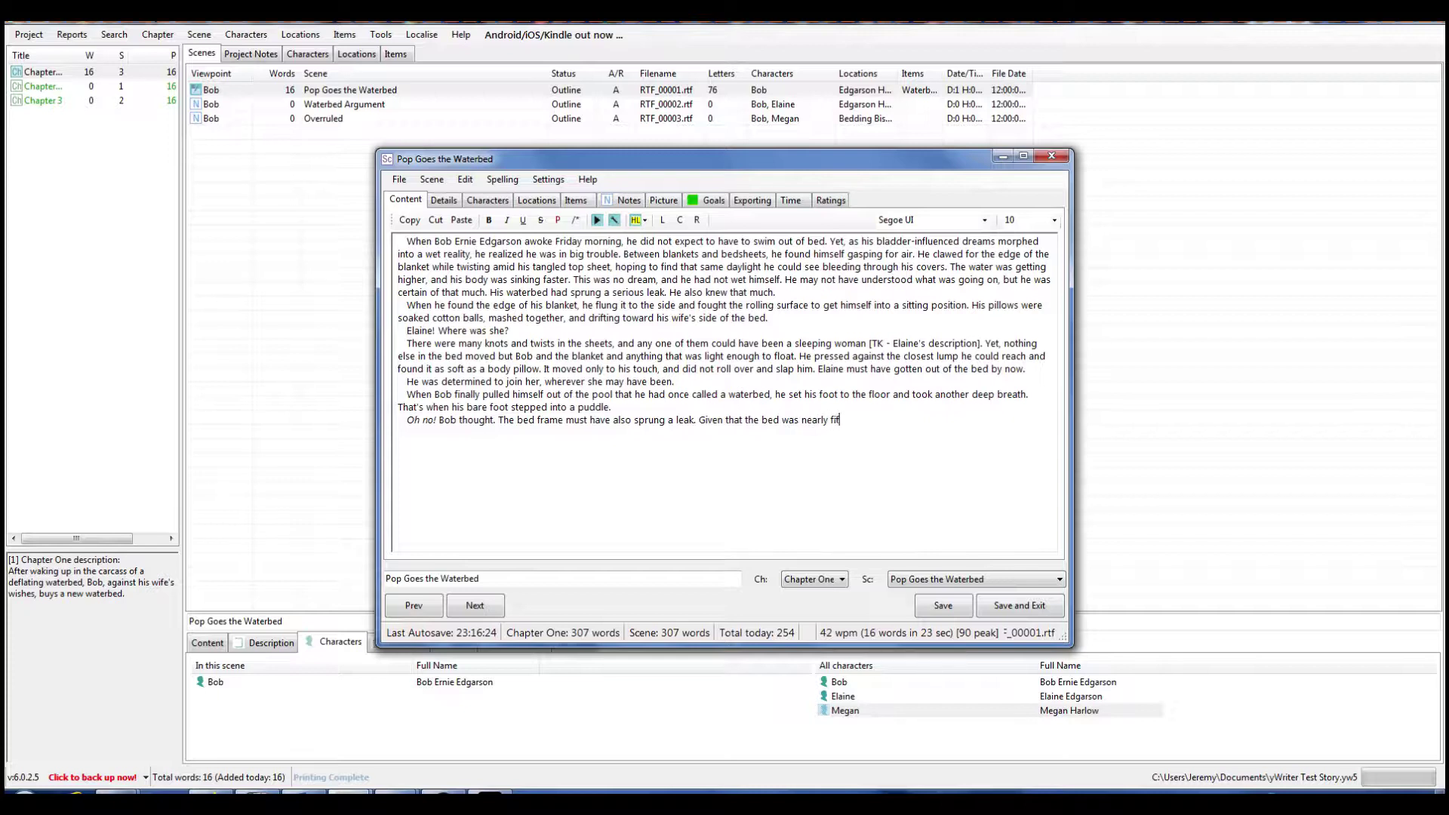
type("ty years old, he wouldn")
key("BackSpace")
key("BackSpace")
key("BackSpace")
key("BackSpace")
key("BackSpace")
key("BackSpace")
type("was not surprise")
type("d at the l")
type("ikelihoo")
Finish the sentence about the bed's age with ", but he was nevertheless upset by this."
type("d, but he was")
type(" neverth")
type("e ")
type("ess ")
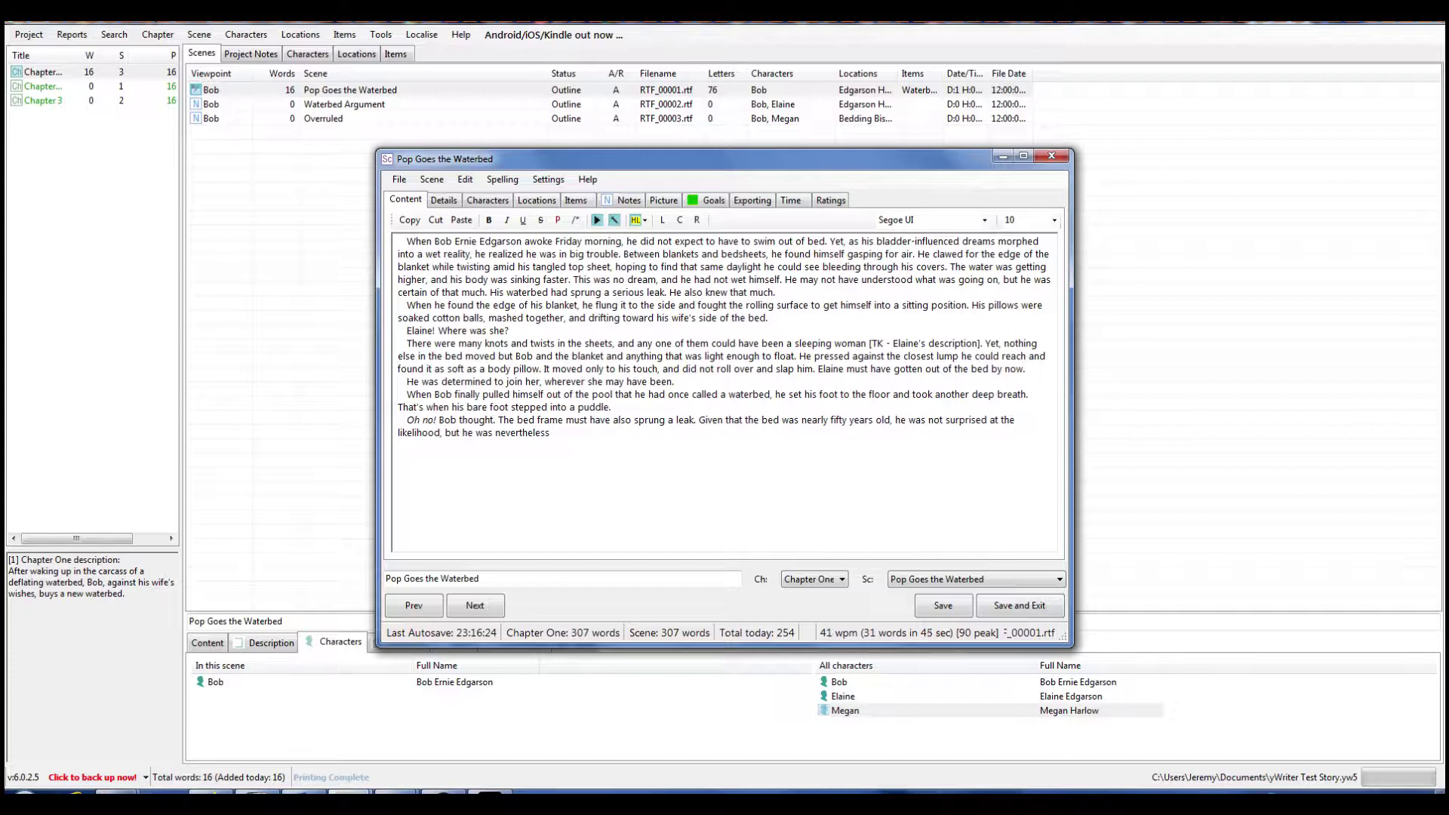
type("upset by this.")
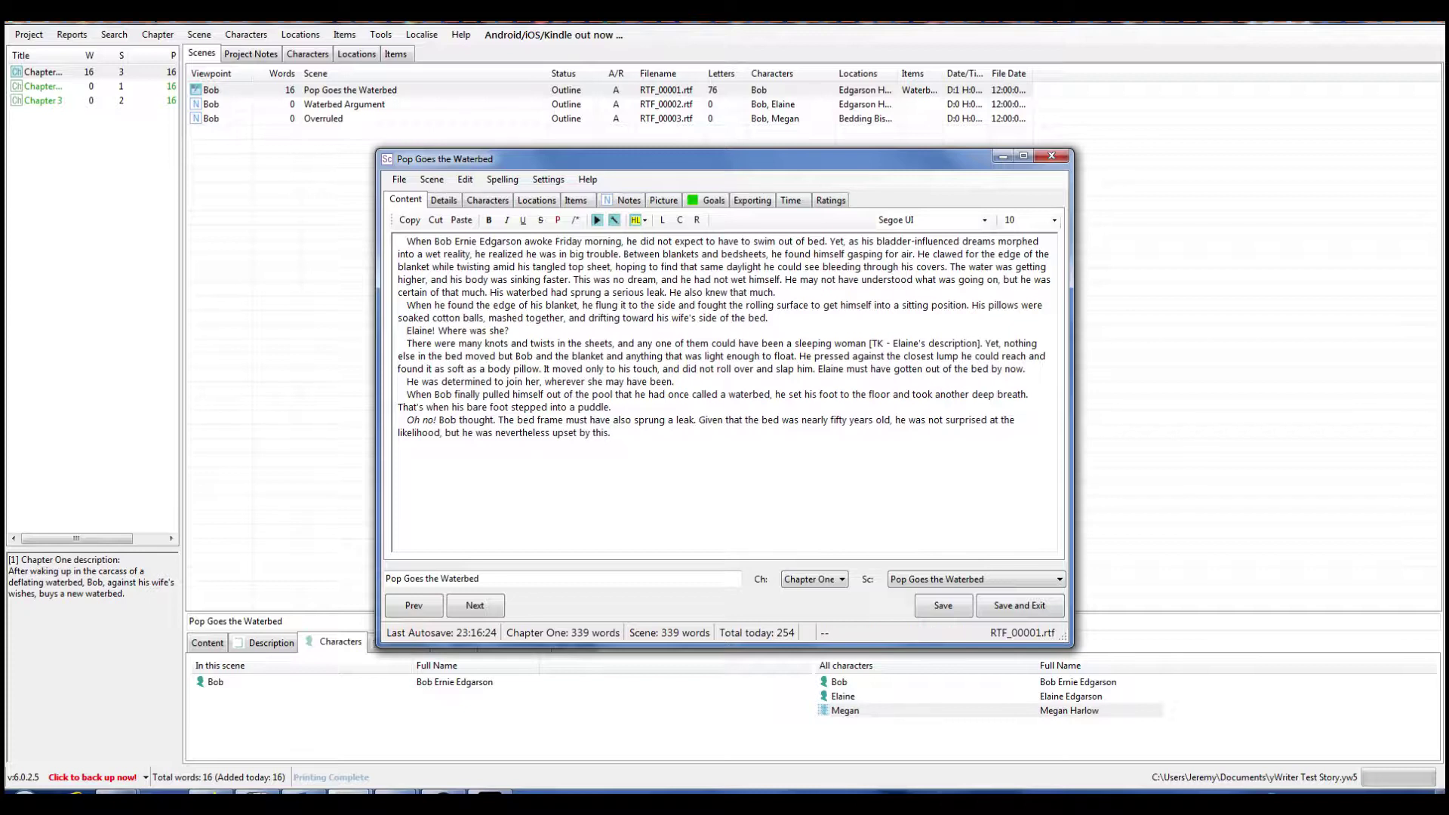
Replace ", but he was nevertheless upset by this" with a period and the placeholder "[TK - some important stuff is on the floor]"
key("BackSpace")
key("BackSpace")
key("BackSpace")
key("BackSpace")
key("BackSpace")
key("BackSpace")
key("BackSpace")
key("BackSpace")
key("BackSpace")
key("BackSpace")
key("BackSpace")
key("BackSpace")
key("BackSpace")
key("BackSpace")
key("BackSpace")
key("BackSpace")
key("BackSpace")
key("BackSpace")
key("BackSpace")
key("BackSpace")
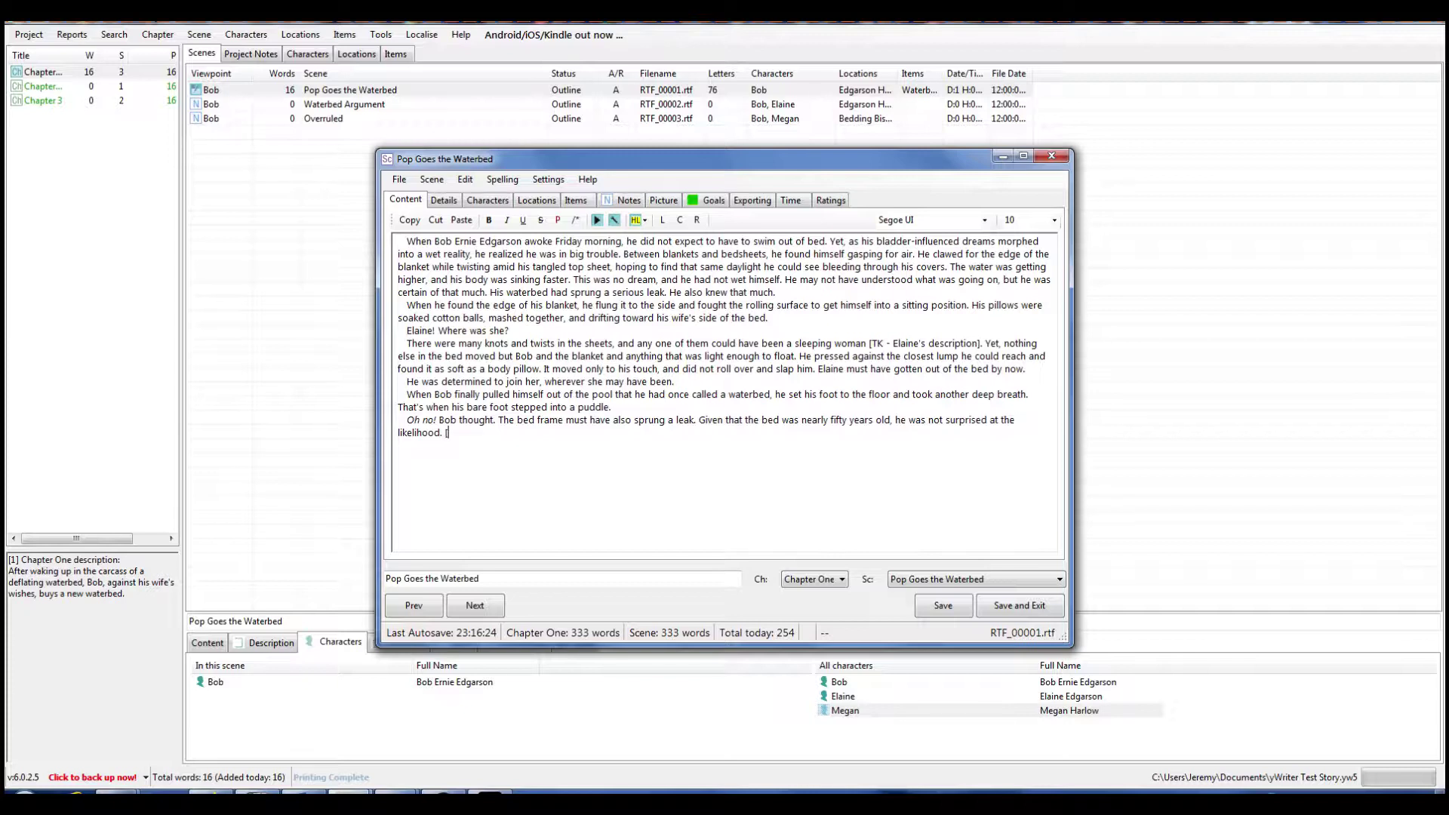
type("TK - some important stuff is on the ")
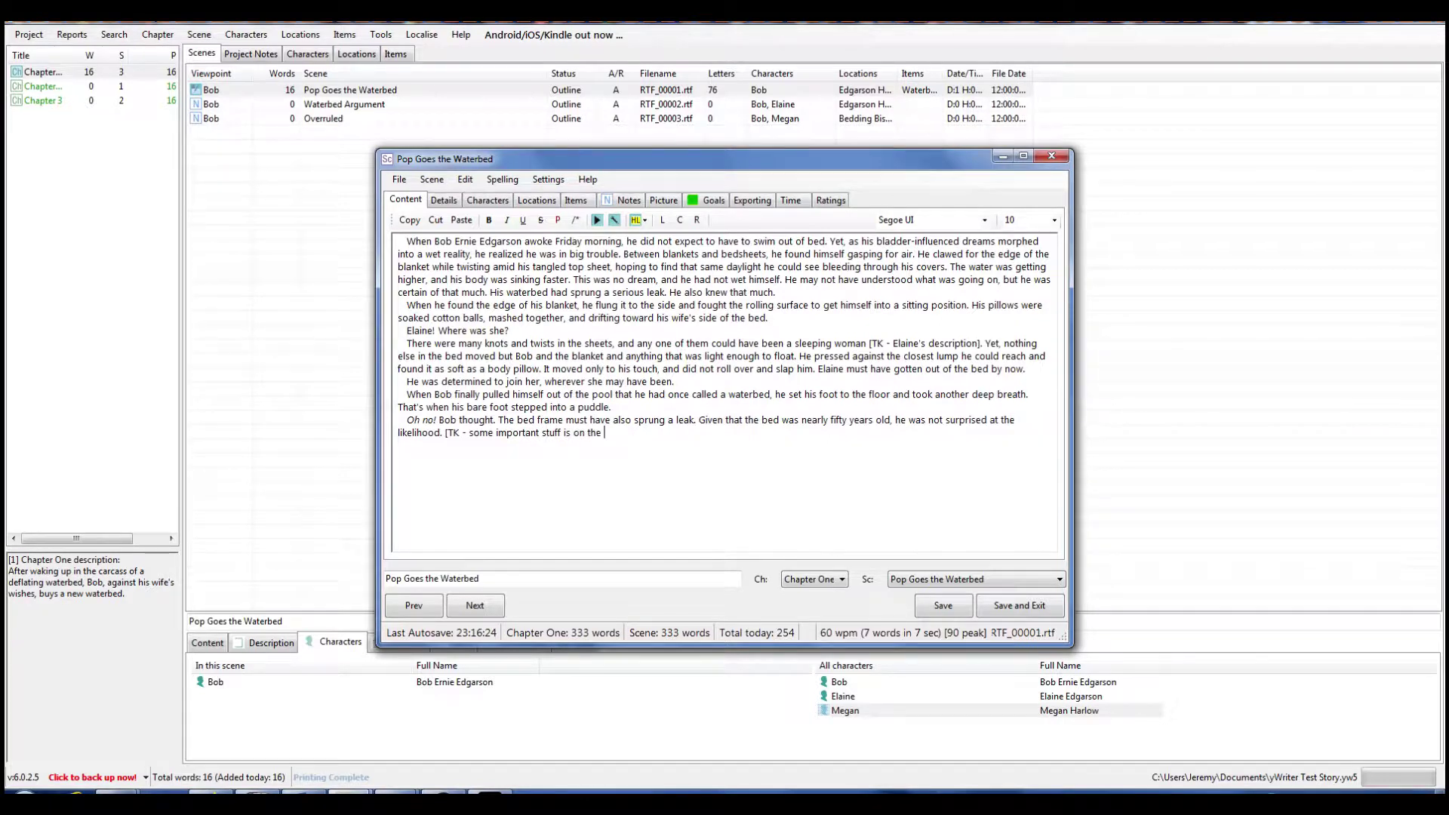
type("floor")
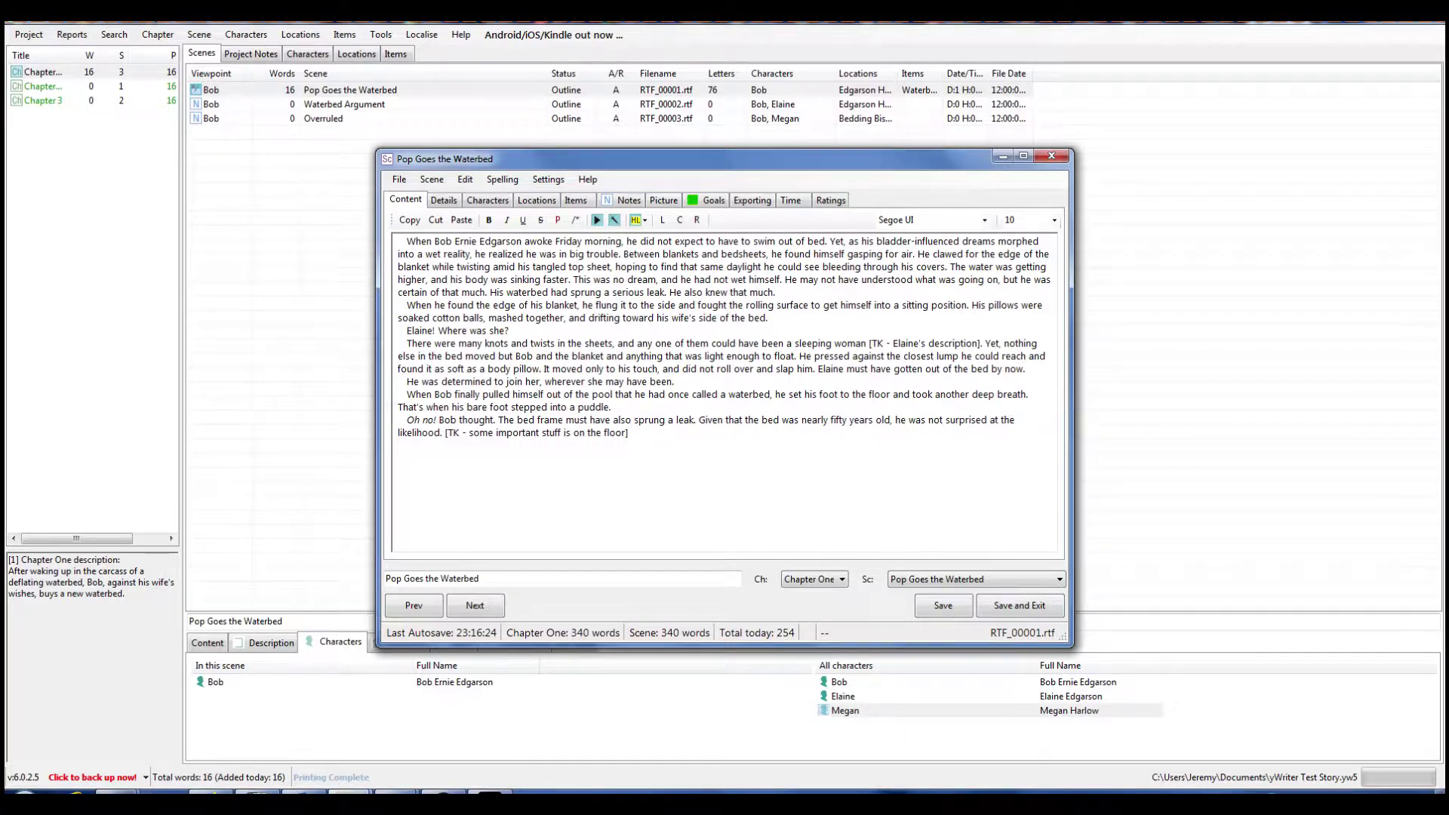
Append "Fortunately, his house was sensible enough in its construction to keep the towel closet just outside his bedroom door" after the placeholder
type("Fortunately, his house was no")
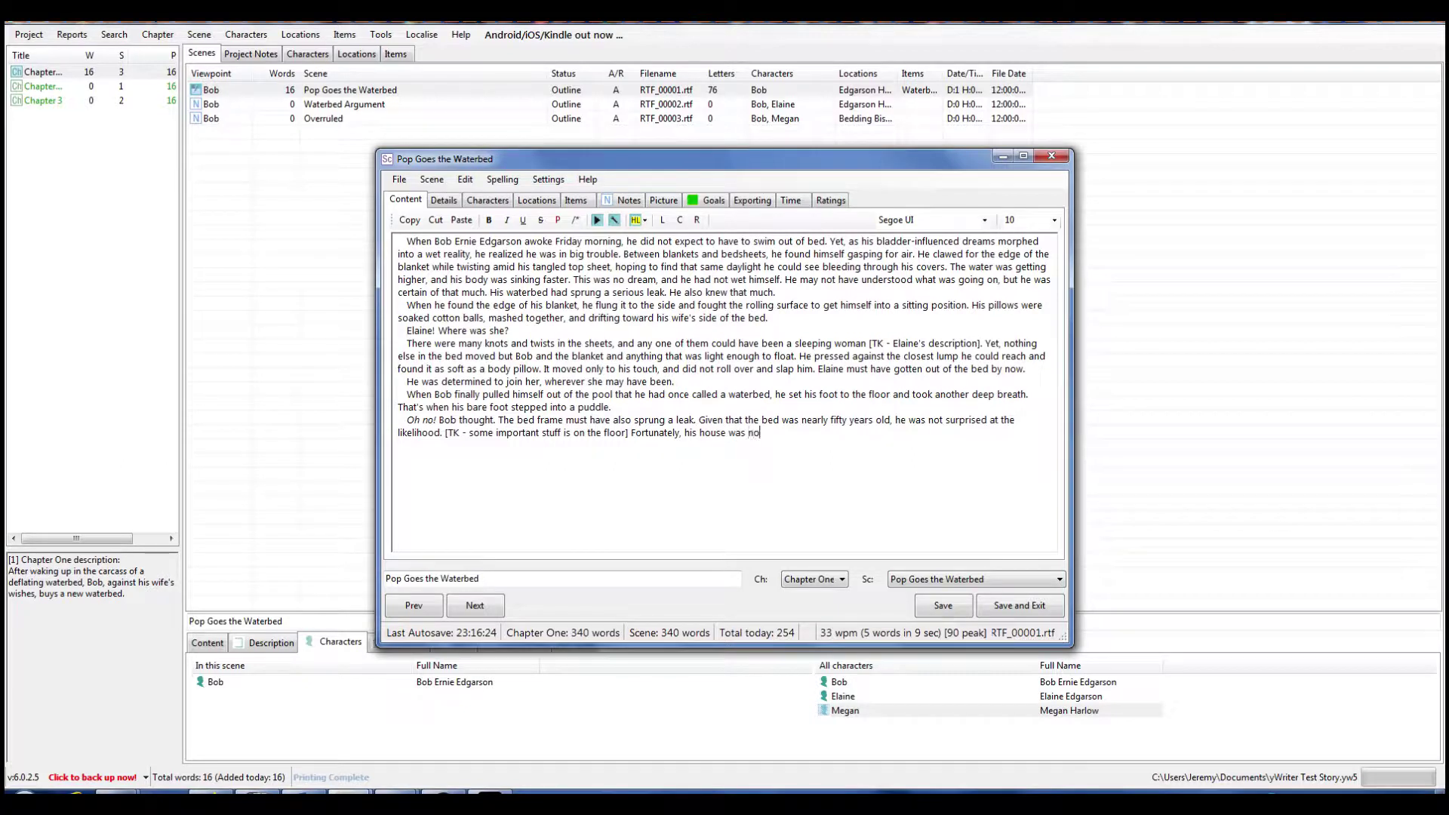
type("t on")
key("BackSpace")
key("BackSpace")
key("BackSpace")
key("BackSpace")
key("BackSpace")
key("BackSpace")
key("BackSpace")
key("BackSpace")
type("sensible enough in its cons")
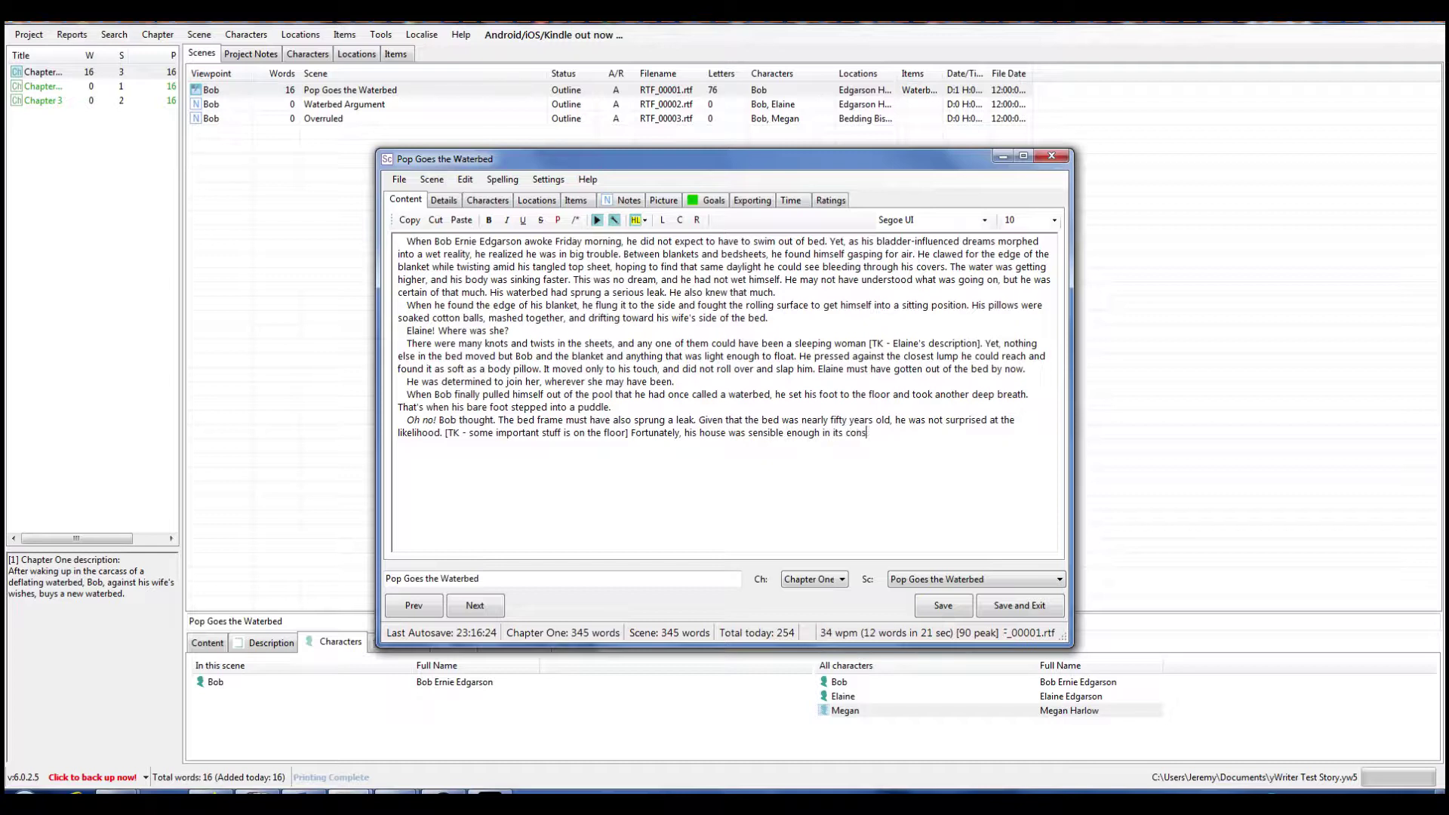
type("truction top k")
key("BackSpace")
key("BackSpace")
key("BackSpace")
type("keep the towel closet jus")
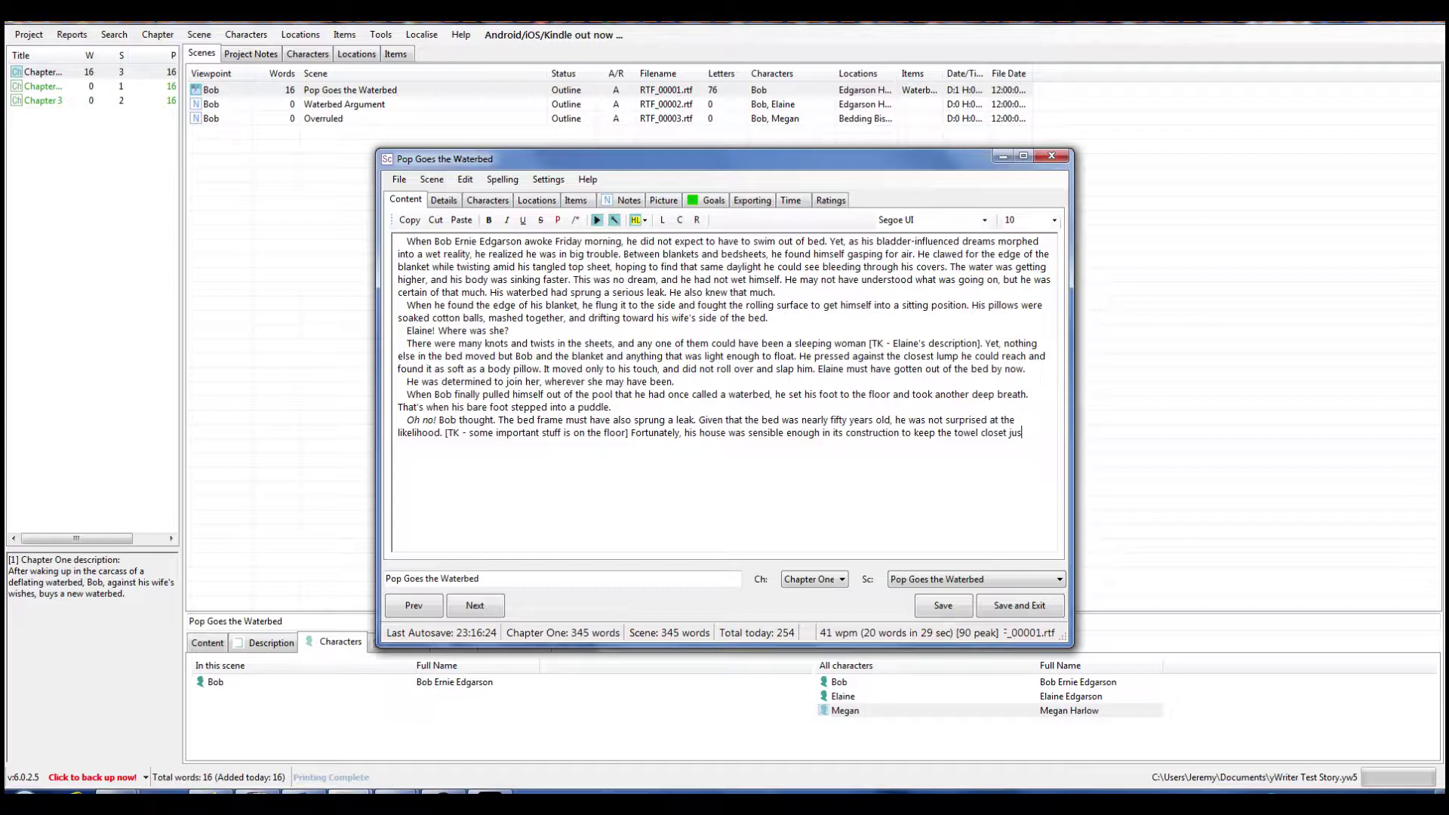
type("t outside his bedroom door")
Complete the sentence with ", so he dashed for it and grabbed as many towels as he could hold in his wet arms."
type(", so e")
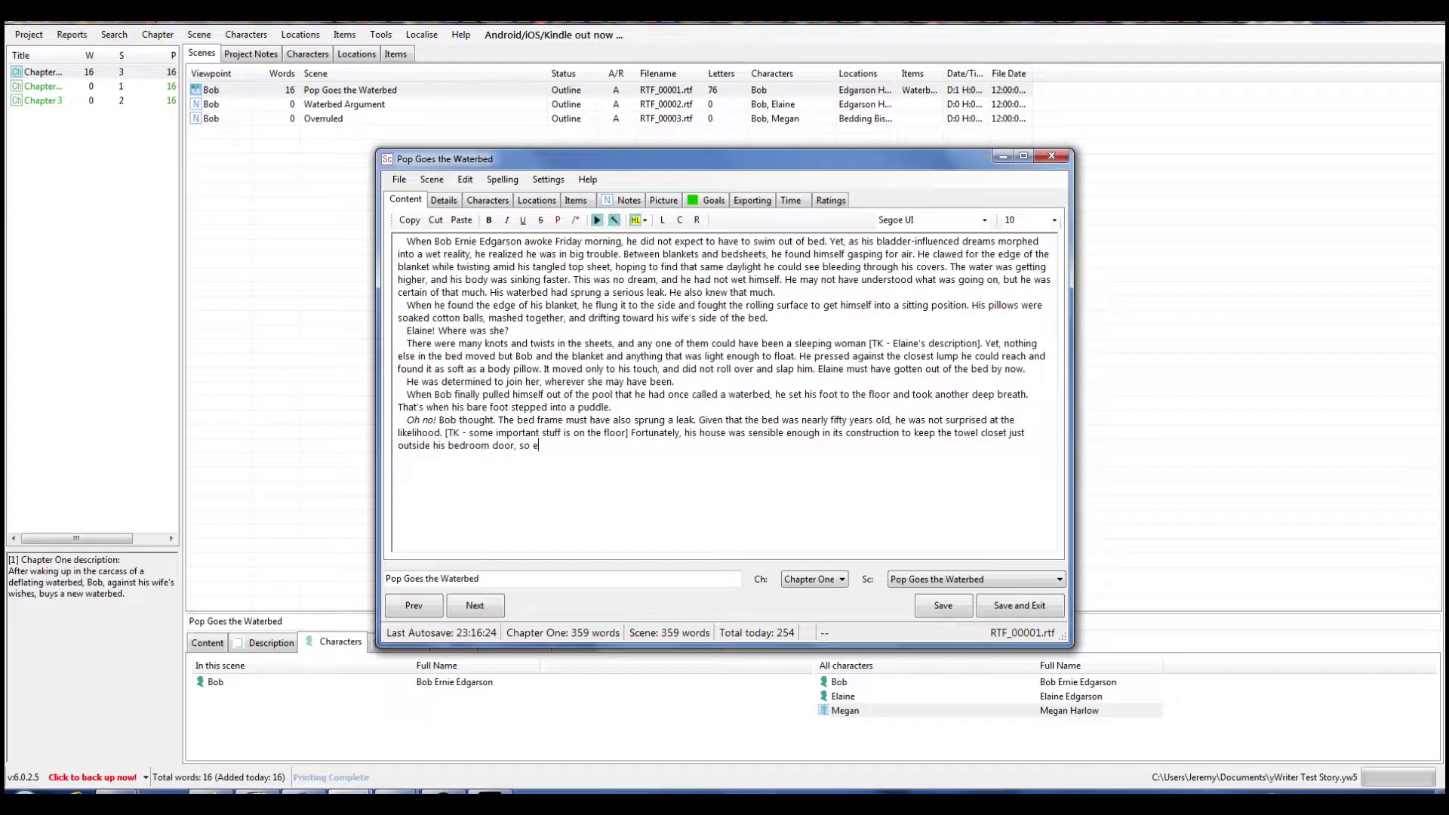
key("BackSpace")
type("he dashed for it and grabbed as many ")
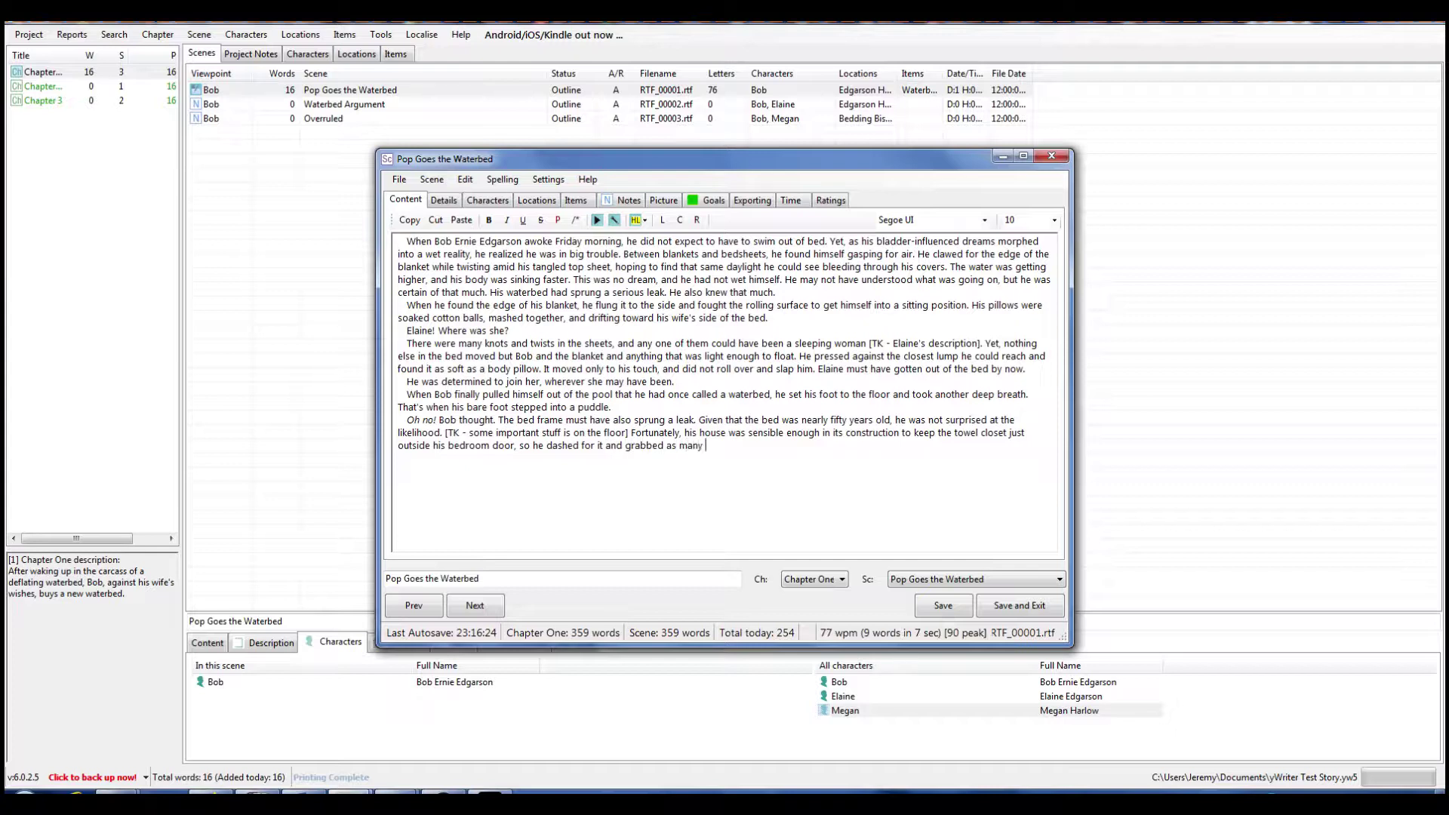
type("towels as h")
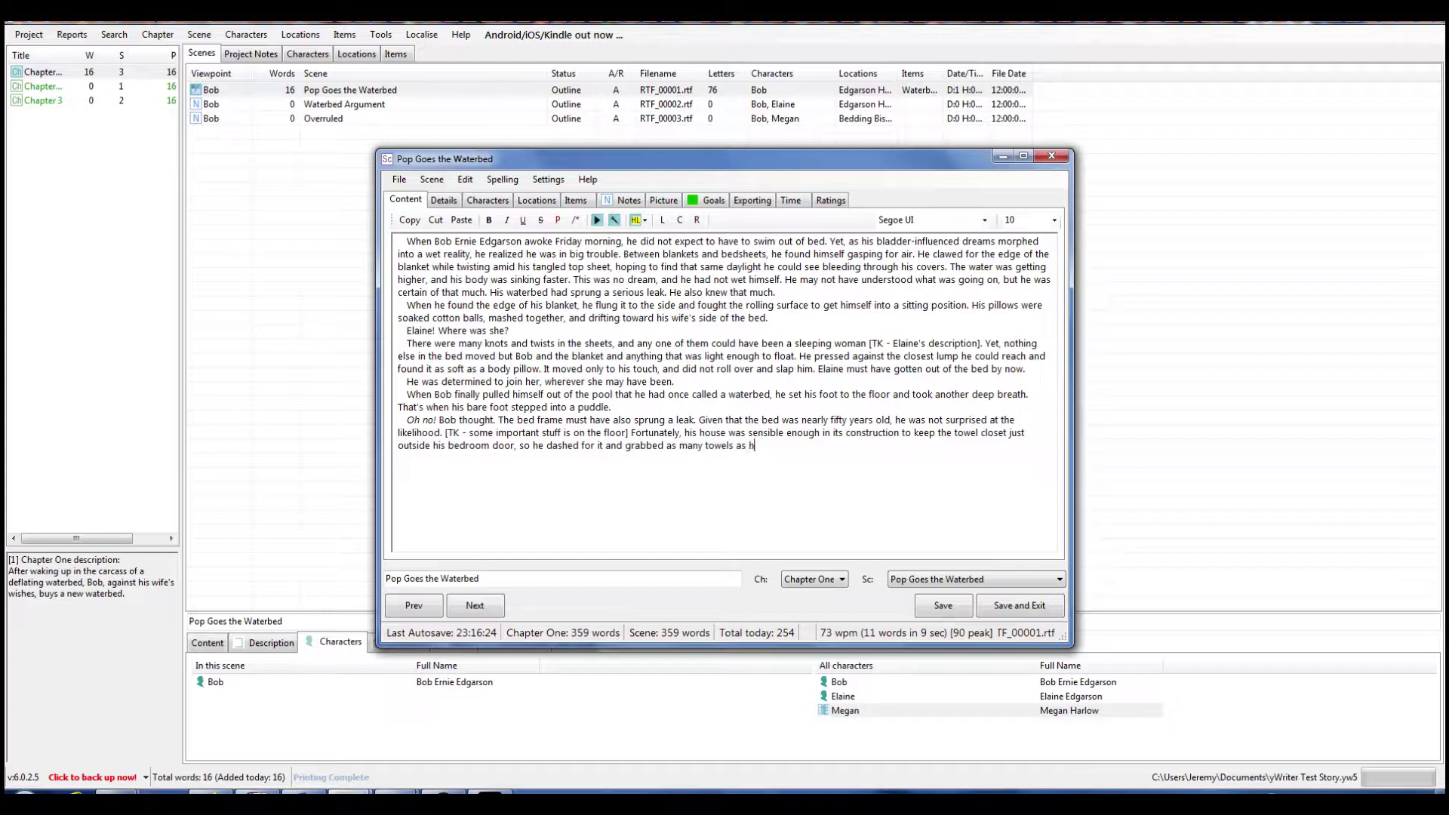
type("e could hold ")
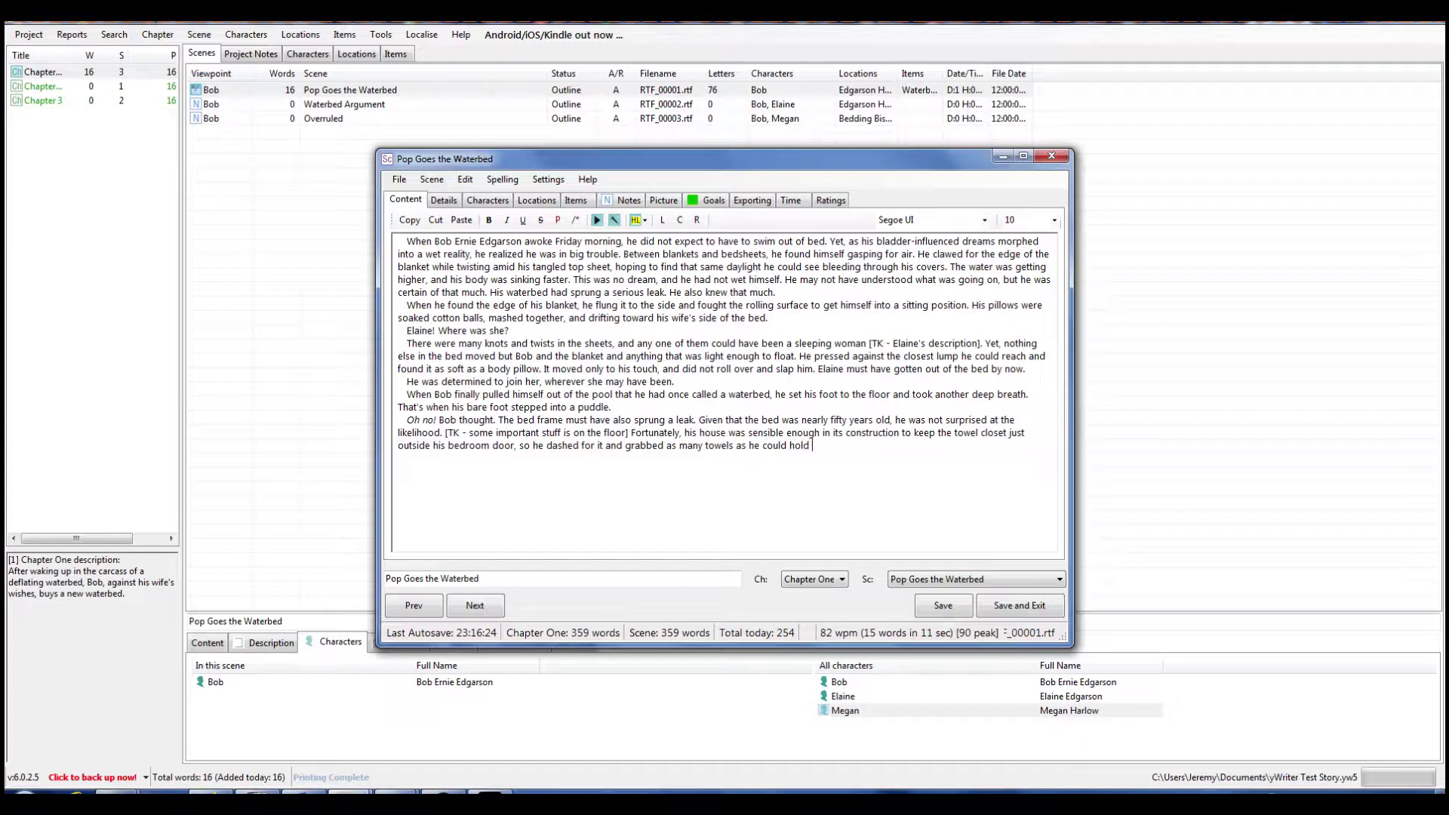
type("in his wet arms.")
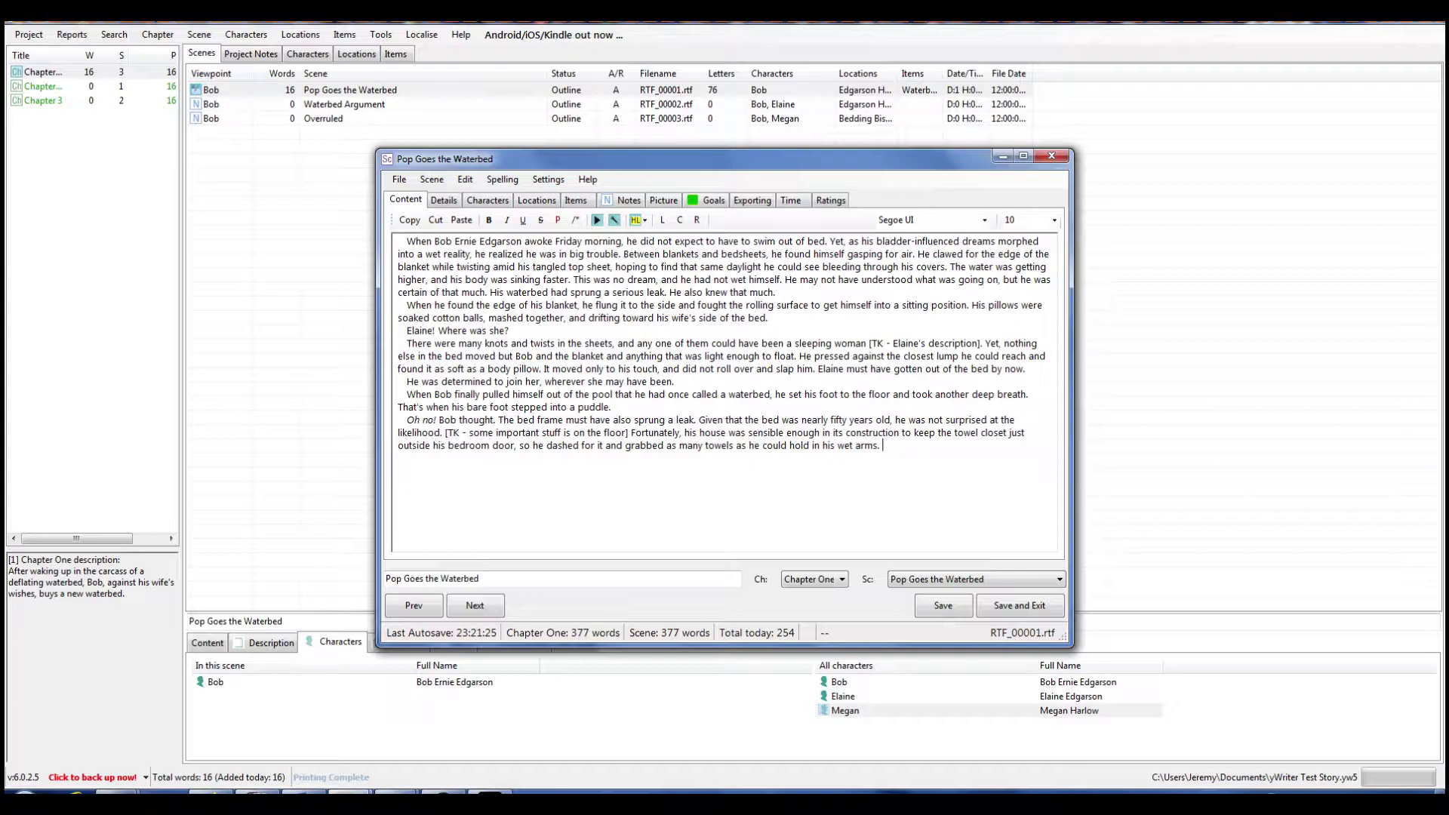
Append "Without taking another step back into the bedroom, he merely twisted his shoulder and tossed the lot of his towels"
type("Without taking another step back ")
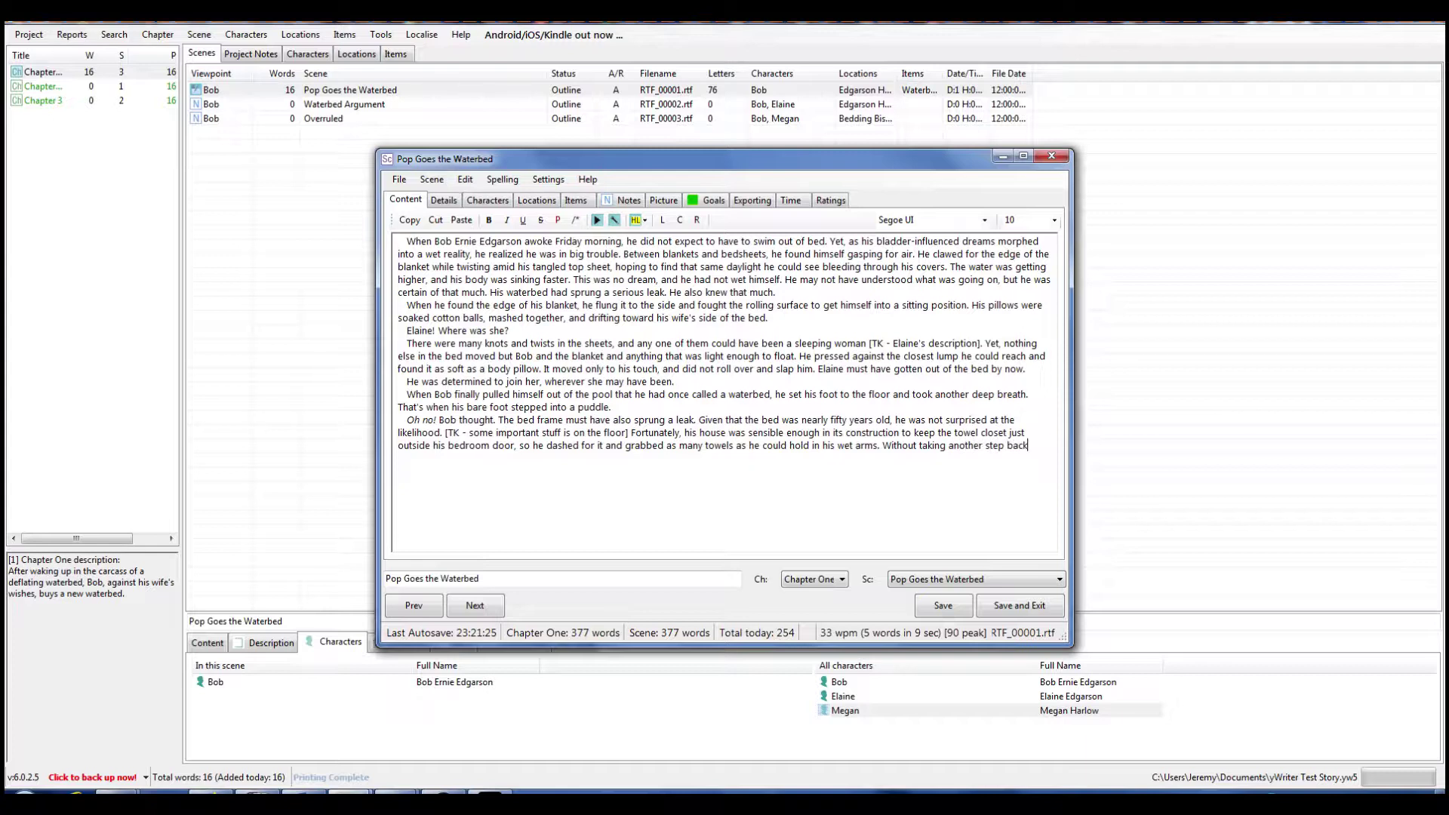
type("into the bedoroom")
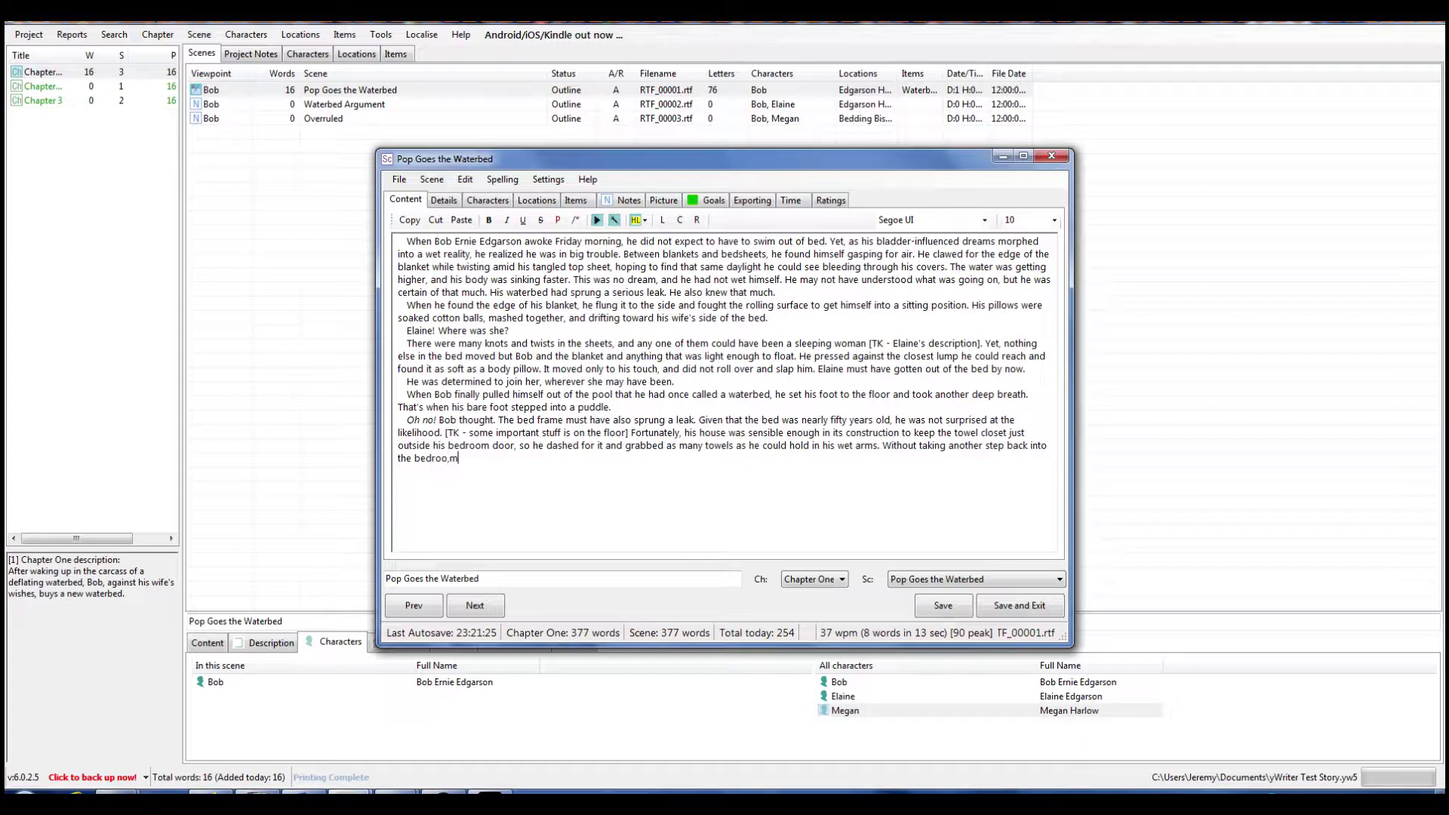
type(", he merelyt")
key("BackSpace")
key("BackSpace")
type("twisted an")
key("BackSpace")
key("BackSpace")
type("his shoulder and tossed the lot of his towel")
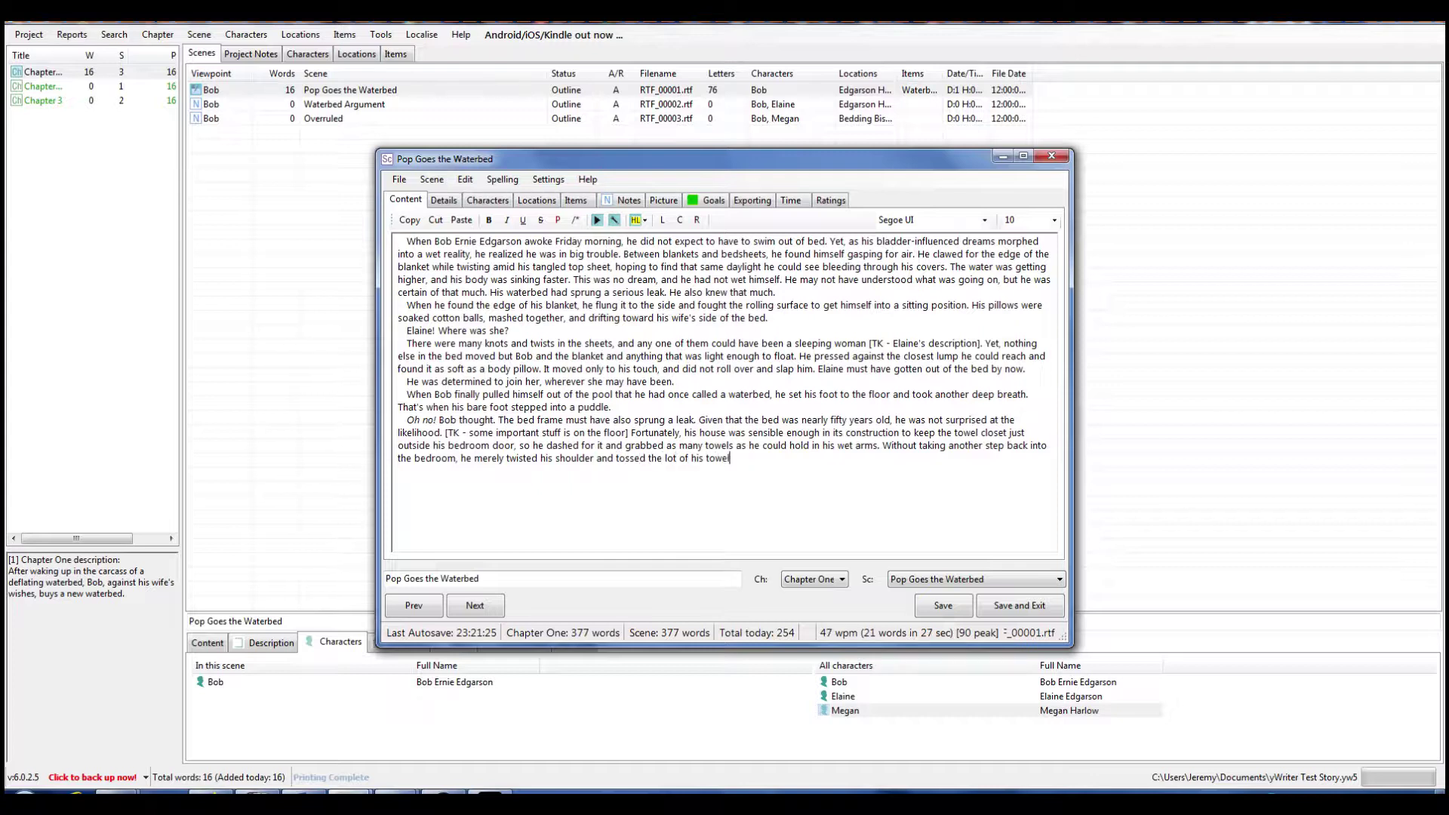
End the towel sentence with "at the puddle forming at his bedside." and add "This would merely bandage the problem"
type("s at the puddle forming at his bedside. This would metel")
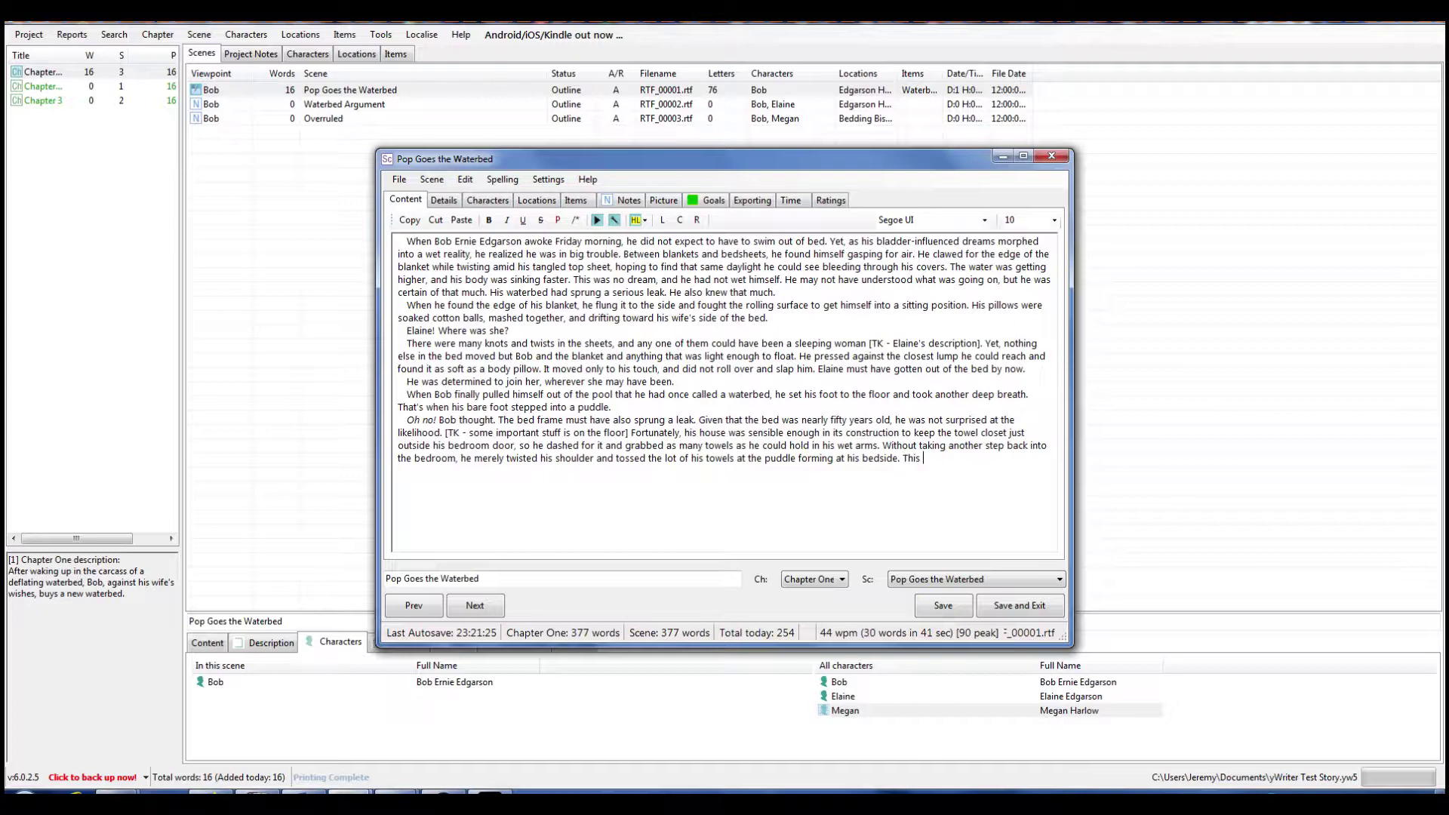
key("BackSpace")
key("BackSpace")
key("BackSpace")
type("rely")
type(" bandage t")
type("he pro")
type("bl")
type("em")
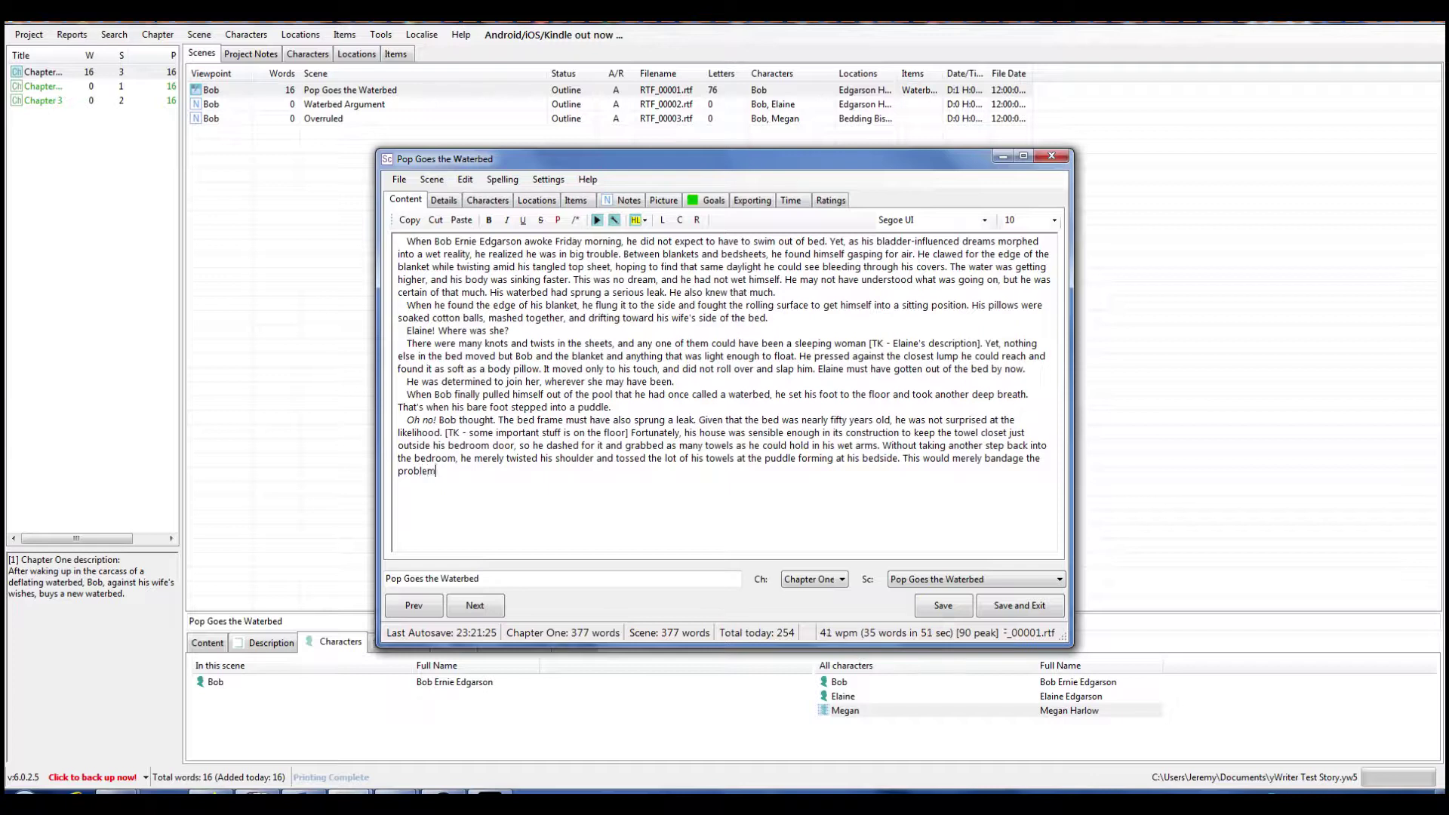
Append ", though. There was a lot of water in the king-sized bedframe still oozing out of the corners."
type(", though. There was a lot of water t")
type("catch")
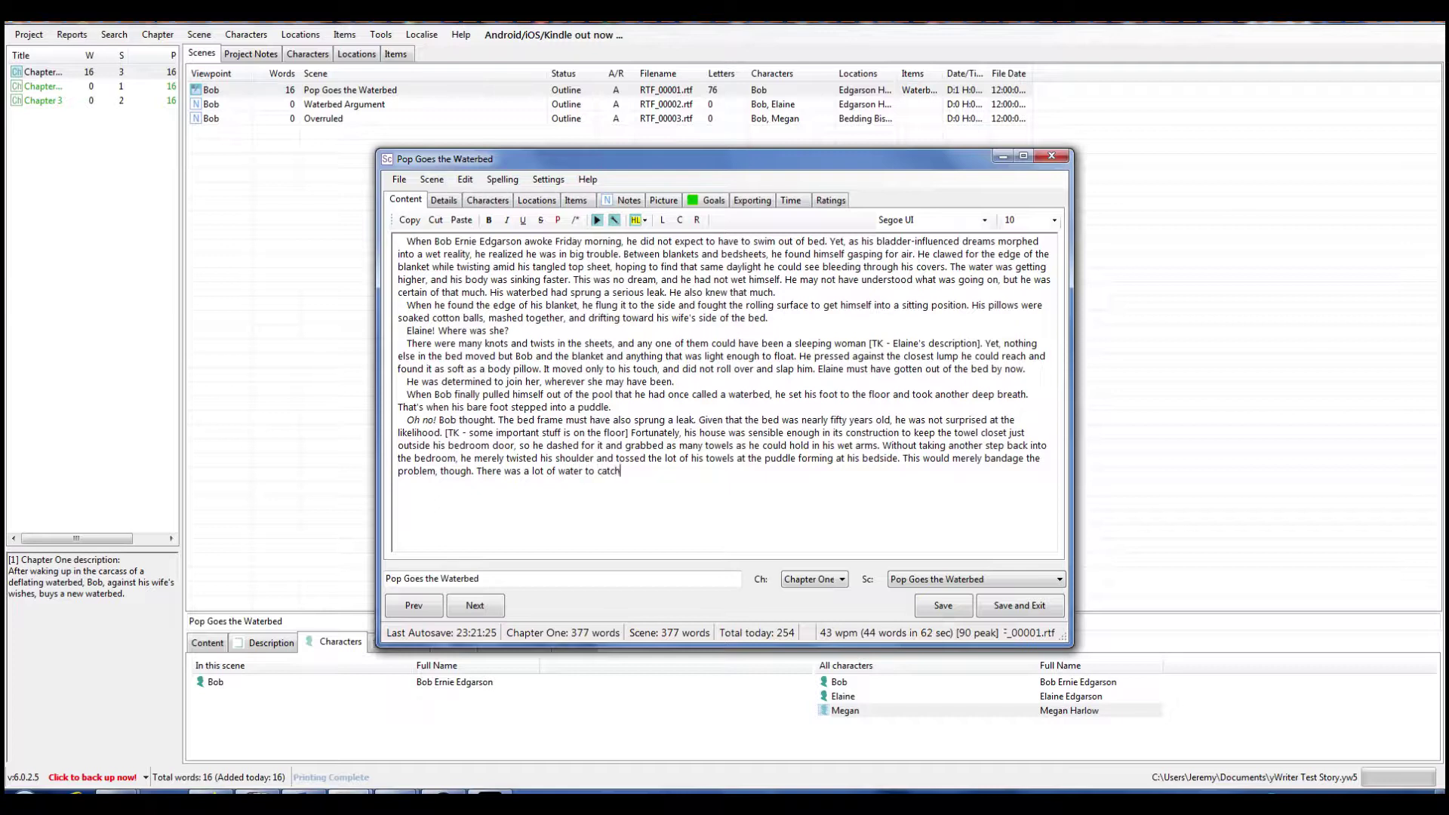
key("BackSpace")
key("BackSpace")
key("BackSpace")
key("BackSpace")
key("BackSpace")
key("BackSpace")
key("BackSpace")
key("BackSpace")
type("in the ")
type("king-size")
type("d bed")
type("frame still ")
type("oozing out o")
type("f the si")
key("BackSpace")
key("BackSpace")
type("cor")
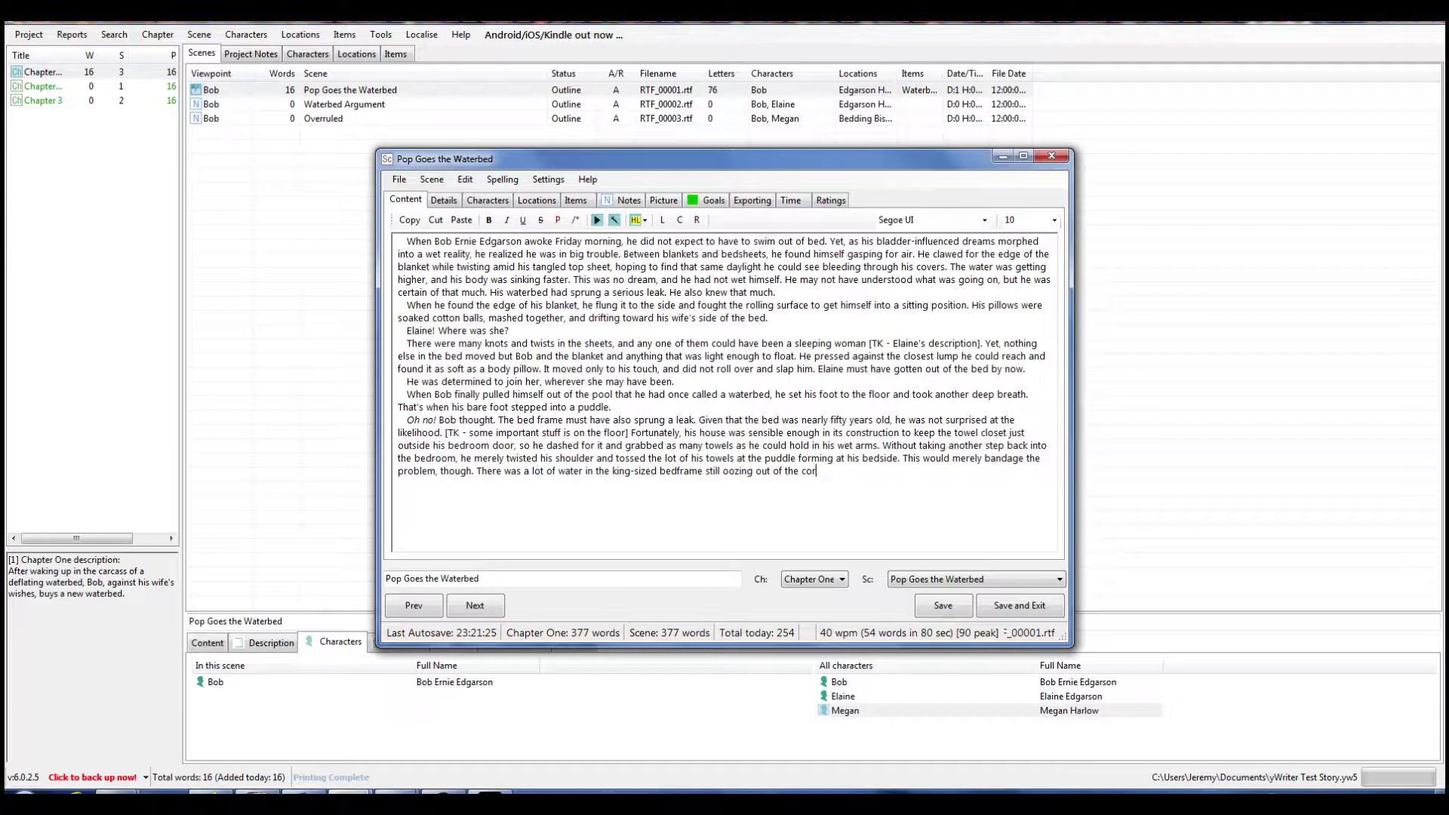
type("ners")
Add the sentence "He would need to plug those instead."
type("He would need to plug thise")
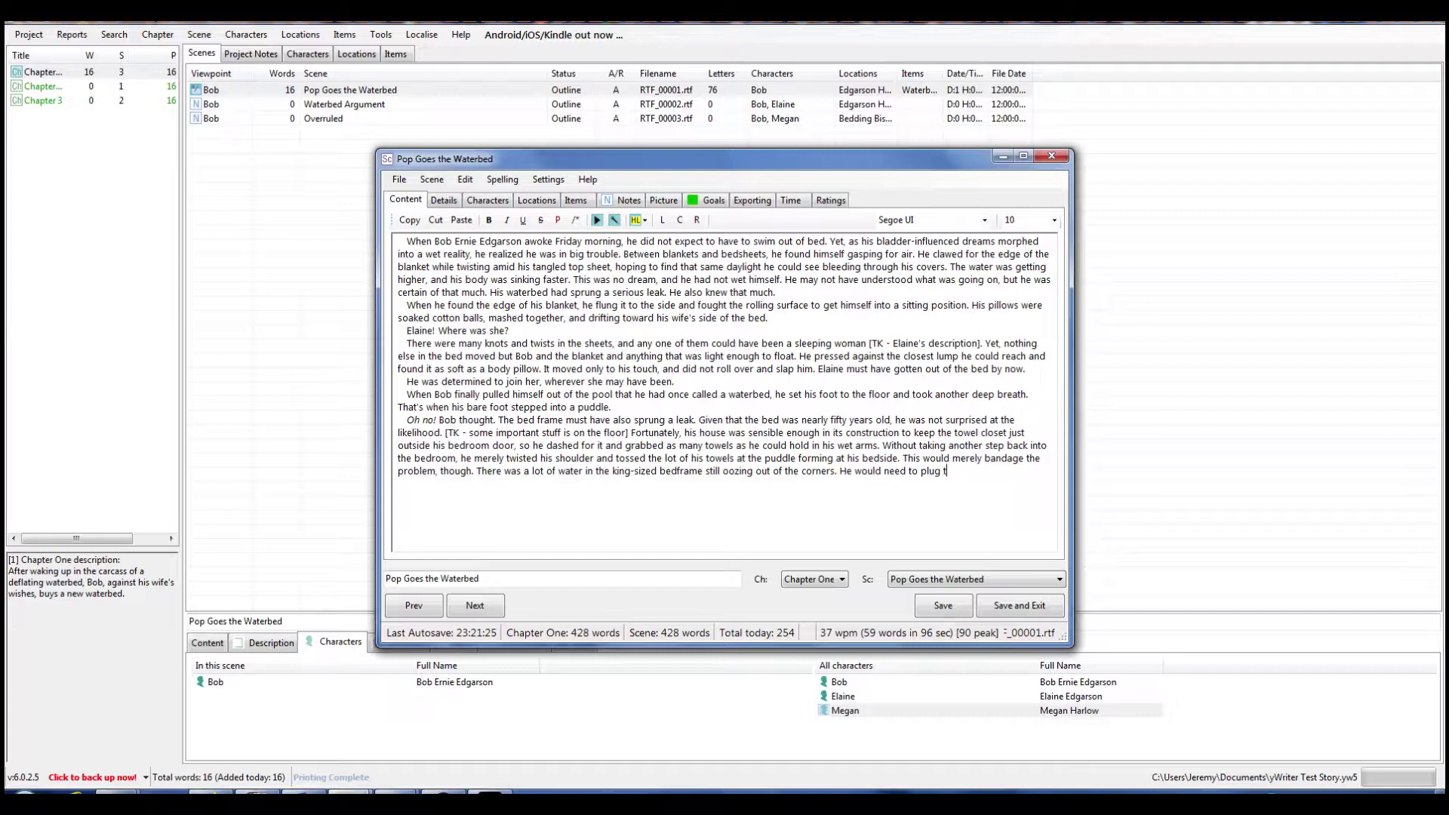
key("BackSpace")
key("BackSpace")
key("BackSpace")
type("ose instead.")
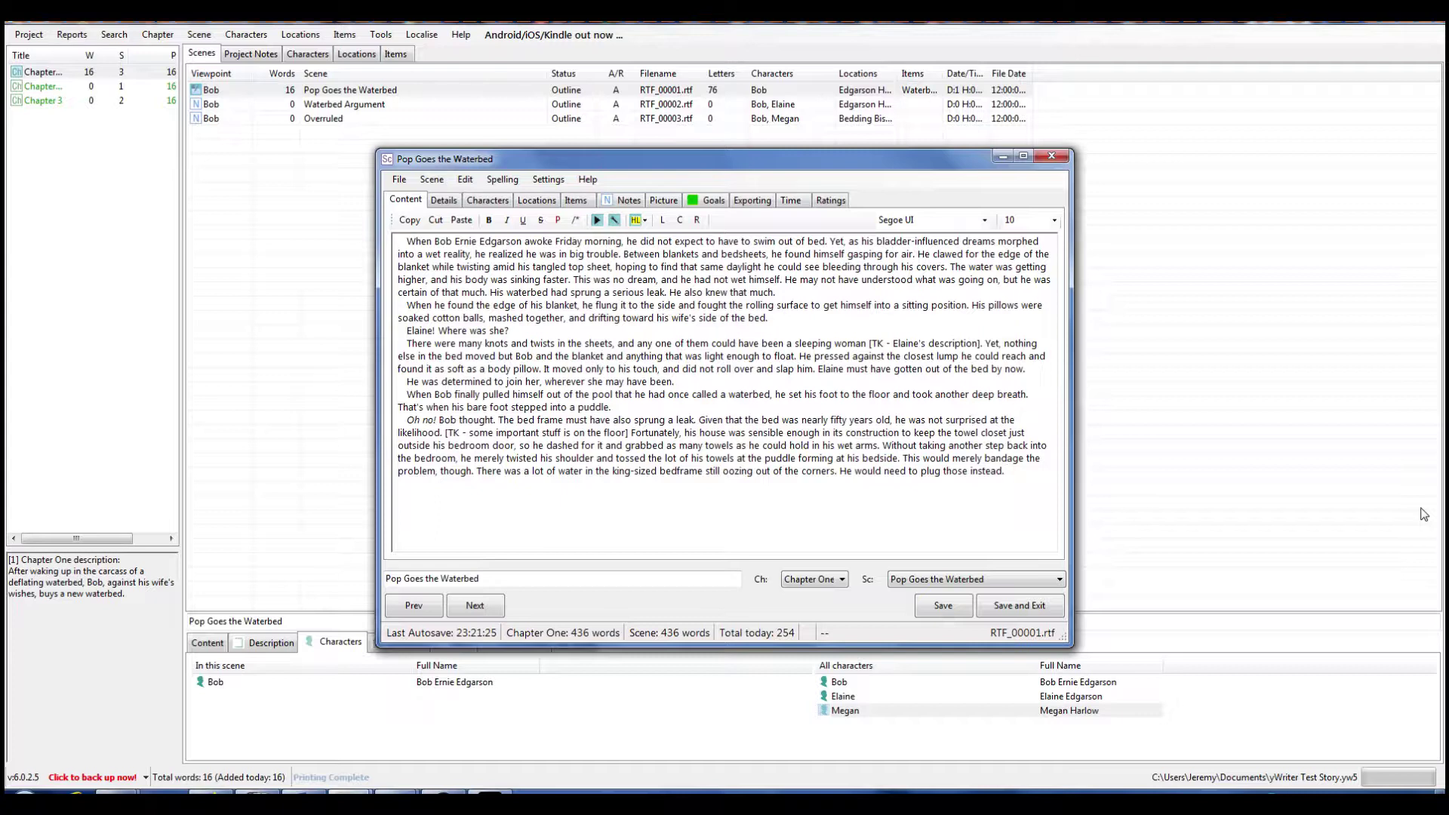
type("He ")
type("didn't ha")
type("ve")
key("BackSpace")
key("BackSpace")
key("BackSpace")
key("BackSpace")
key("BackSpace")
key("BackSpace")
key("BackSpace")
key("BackSpace")
key("BackSpace")
key("BackSpace")
key("BackSpace")
key("BackSpace")
key("BackSpace")
key("BackSpace")
key("BackSpace")
key("BackSpace")
Replace the period after "instead" with ", and he was certain he didn't have the right tools for that job."
key("BackSpace")
type(", and he was c")
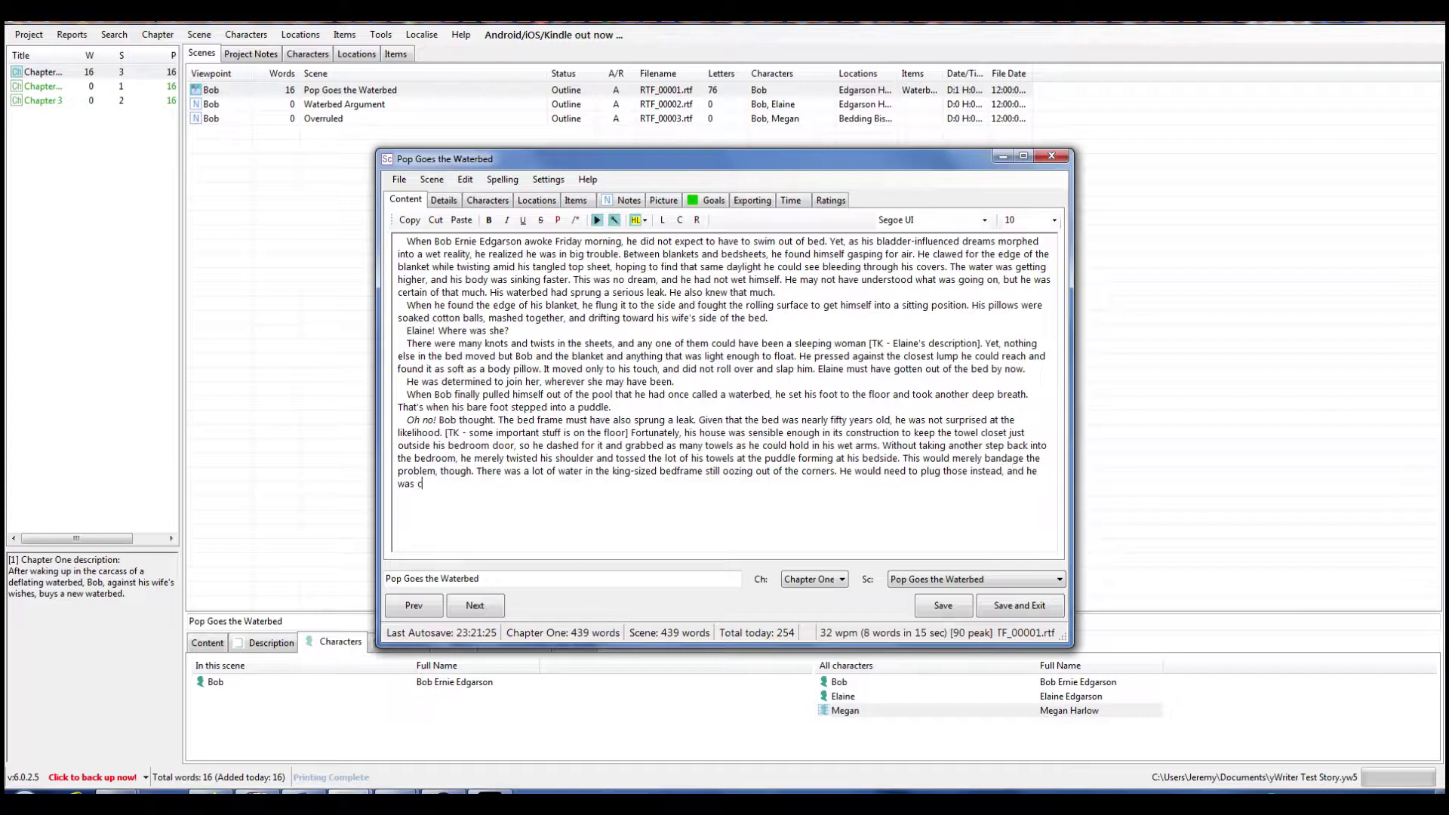
type("ertain he didn't have")
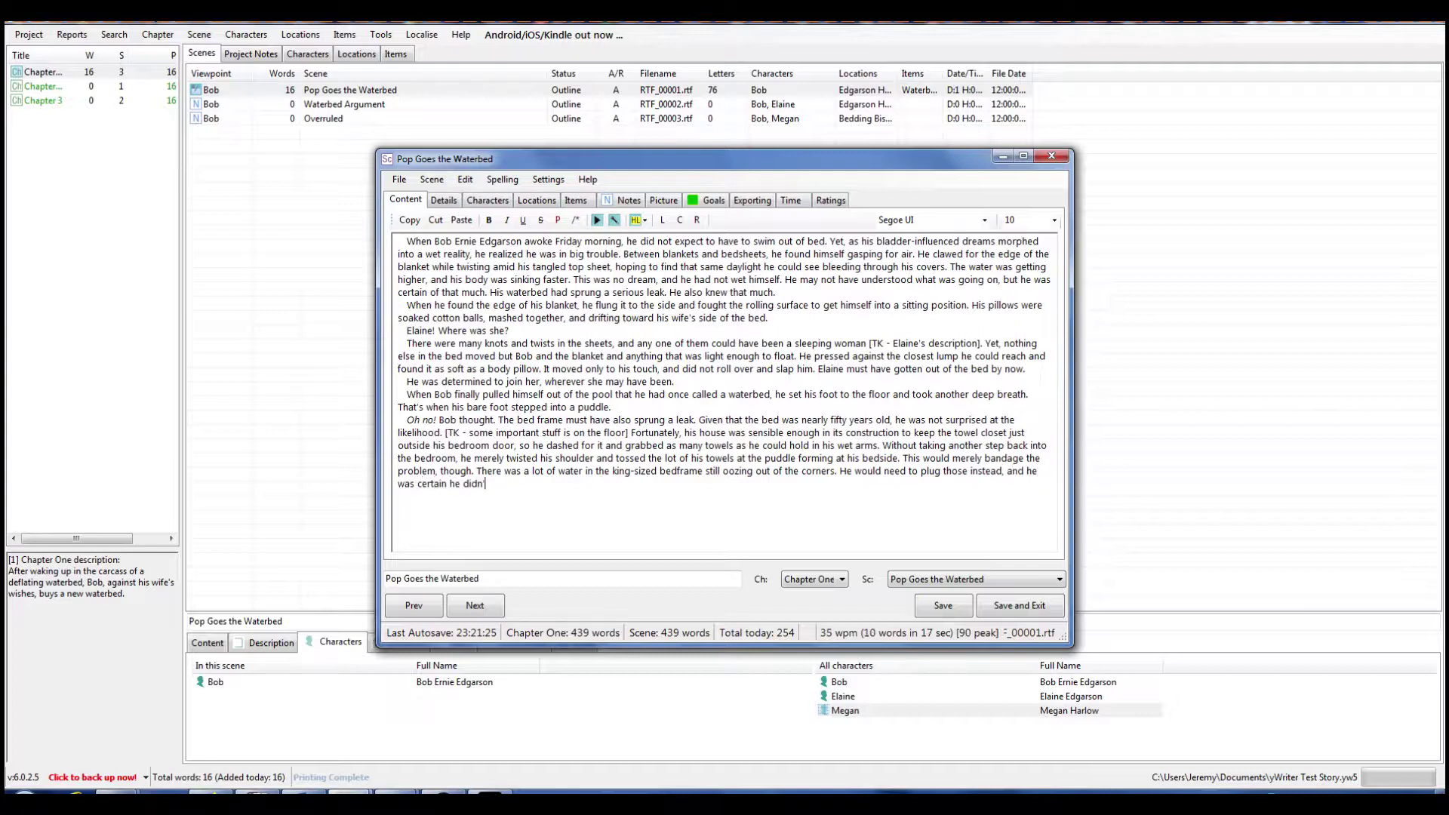
type(" the right tools for that job.")
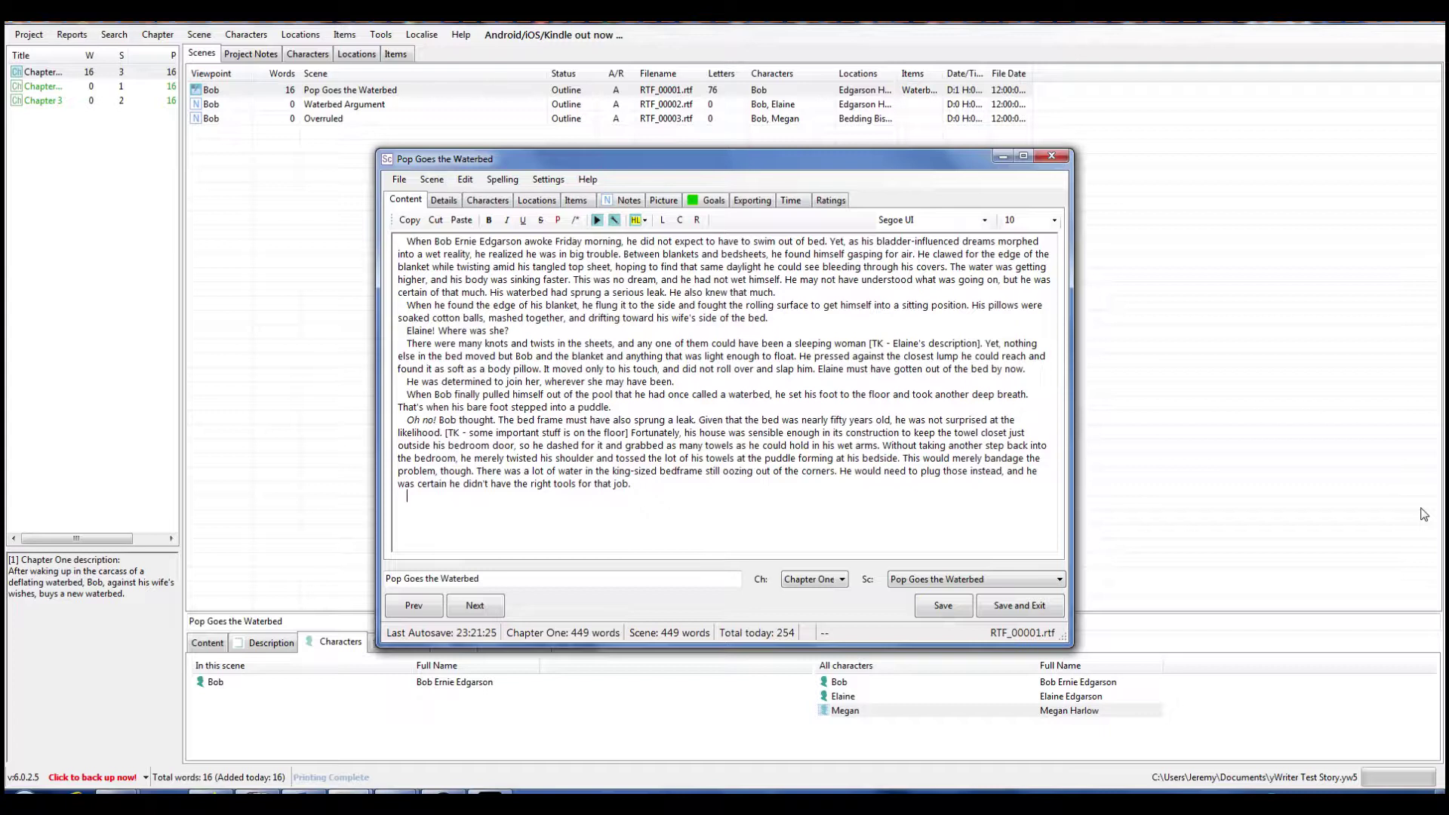
Start a new paragraph with "Without hesitation, Bob did the only thing that came to mind"
key("Return")
type("Without ")
type("hest")
type("t")
type("ation, ")
type("Bob did the on")
type("ly thing that c")
type("ame to mind")
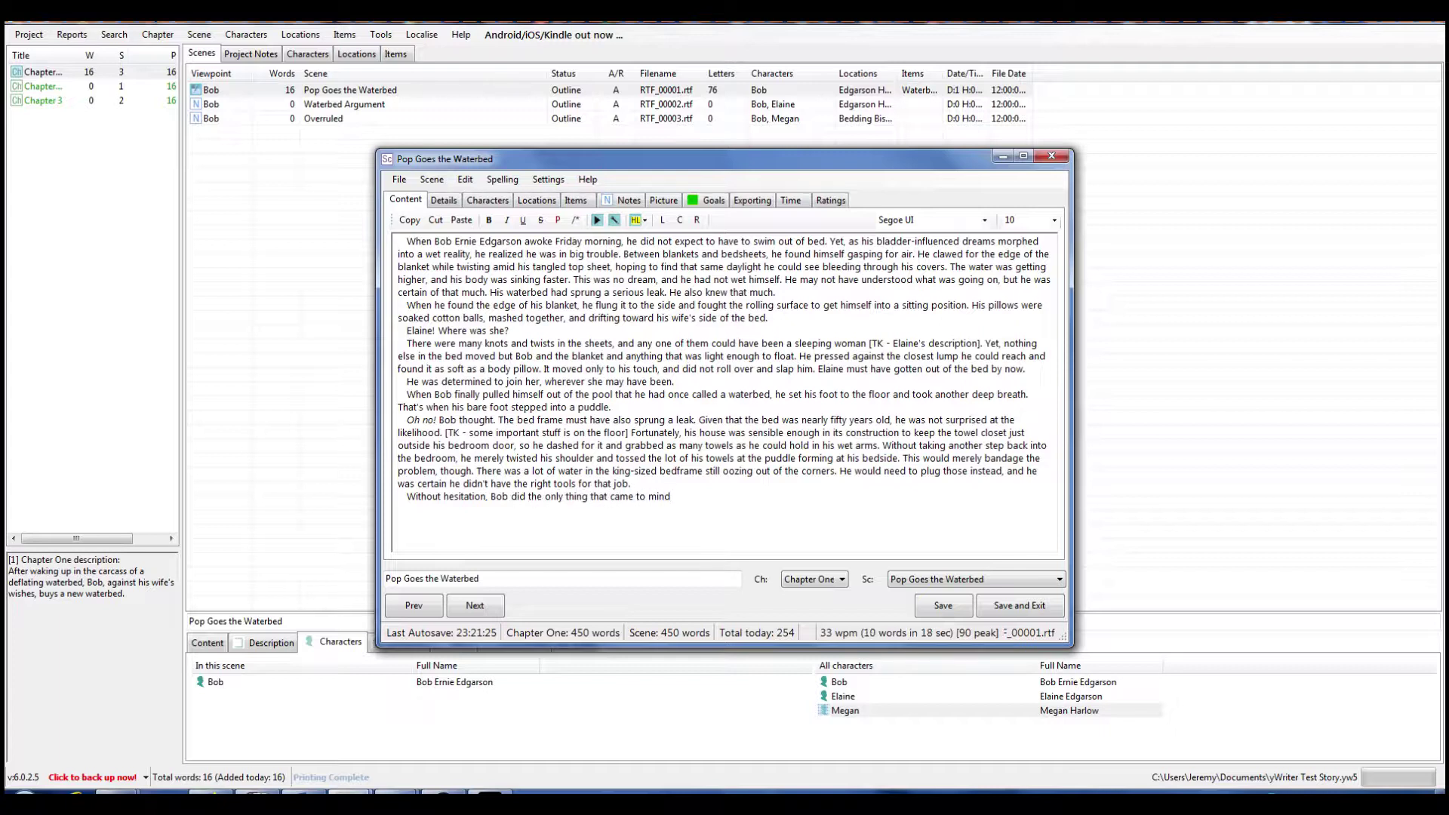
Replace "did the only thing that came to mind" with "addressed the problem"
key("BackSpace")
key("BackSpace")
key("BackSpace")
key("BackSpace")
key("BackSpace")
key("BackSpace")
key("BackSpace")
key("BackSpace")
key("BackSpace")
key("BackSpace")
key("BackSpace")
key("BackSpace")
key("BackSpace")
key("BackSpace")
key("BackSpace")
key("BackSpace")
key("BackSpace")
key("BackSpace")
key("BackSpace")
key("BackSpace")
type("addressed ")
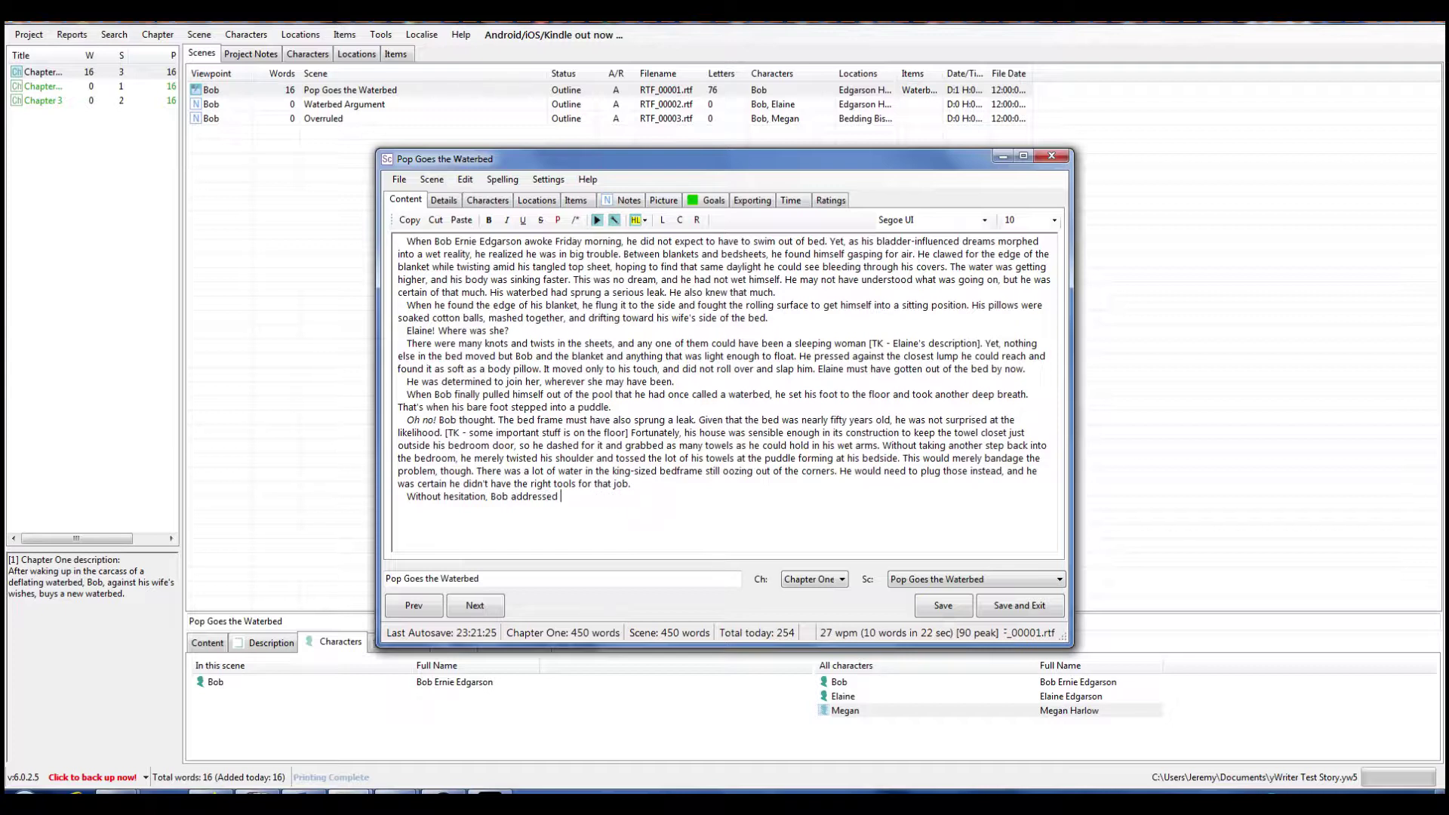
type("the problem")
Cut the new paragraph's sentence back to "Without hesitation, Bob"
key("BackSpace")
key("BackSpace")
key("BackSpace")
key("BackSpace")
key("BackSpace")
key("BackSpace")
key("BackSpace")
key("BackSpace")
key("BackSpace")
key("BackSpace")
key("BackSpace")
key("BackSpace")
key("BackSpace")
key("BackSpace")
key("BackSpace")
key("BackSpace")
key("BackSpace")
key("BackSpace")
key("BackSpace")
key("BackSpace")
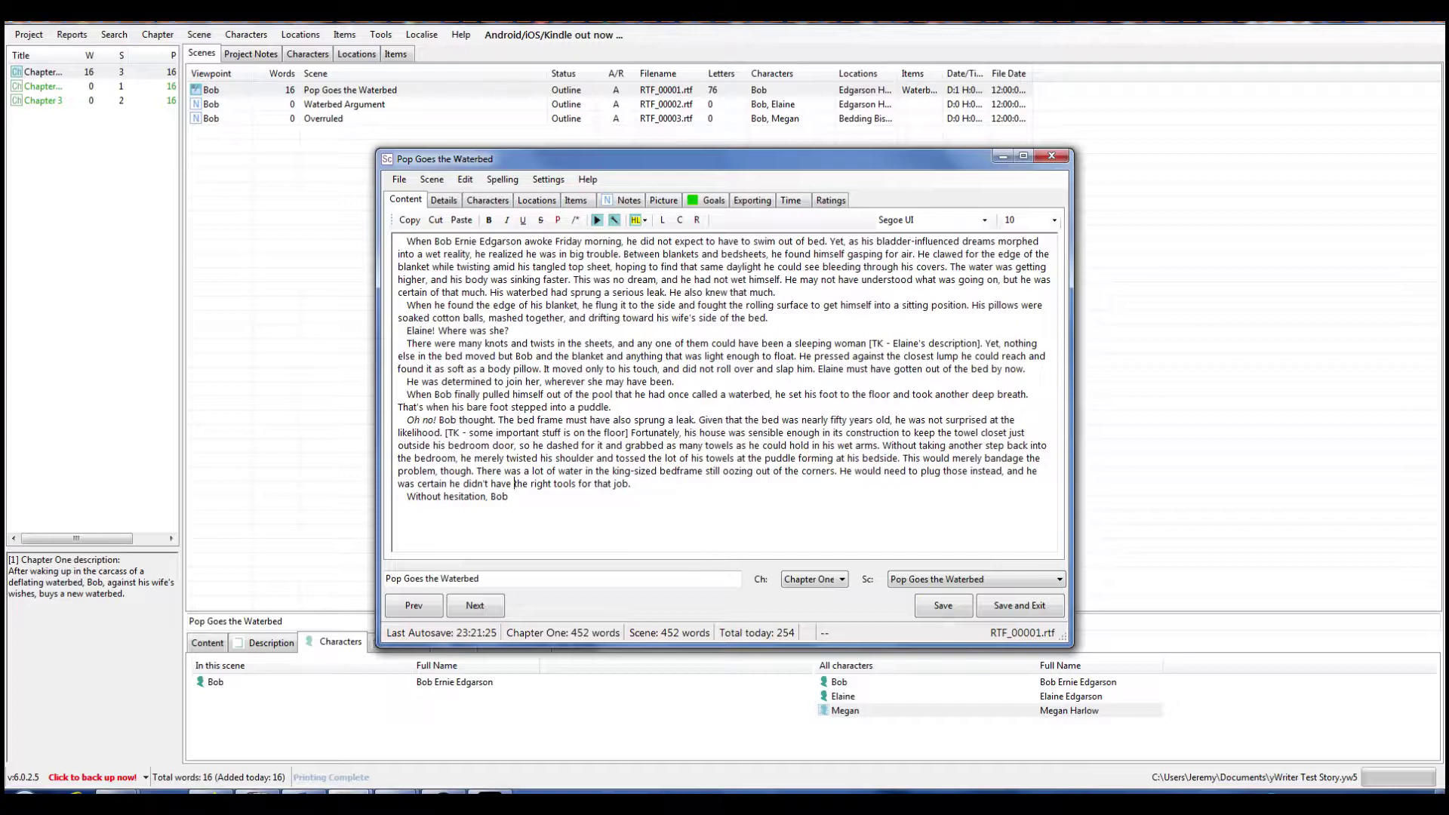
Add the sentence "He would have to improvise." at the end of the paragraph above, after "tools for that job."
type("He would have to improvise.")
Continue after "Without hesitation, Bob" with "did the first thing that came to mind. He ran straight out of his house and"
left_click(511, 498)
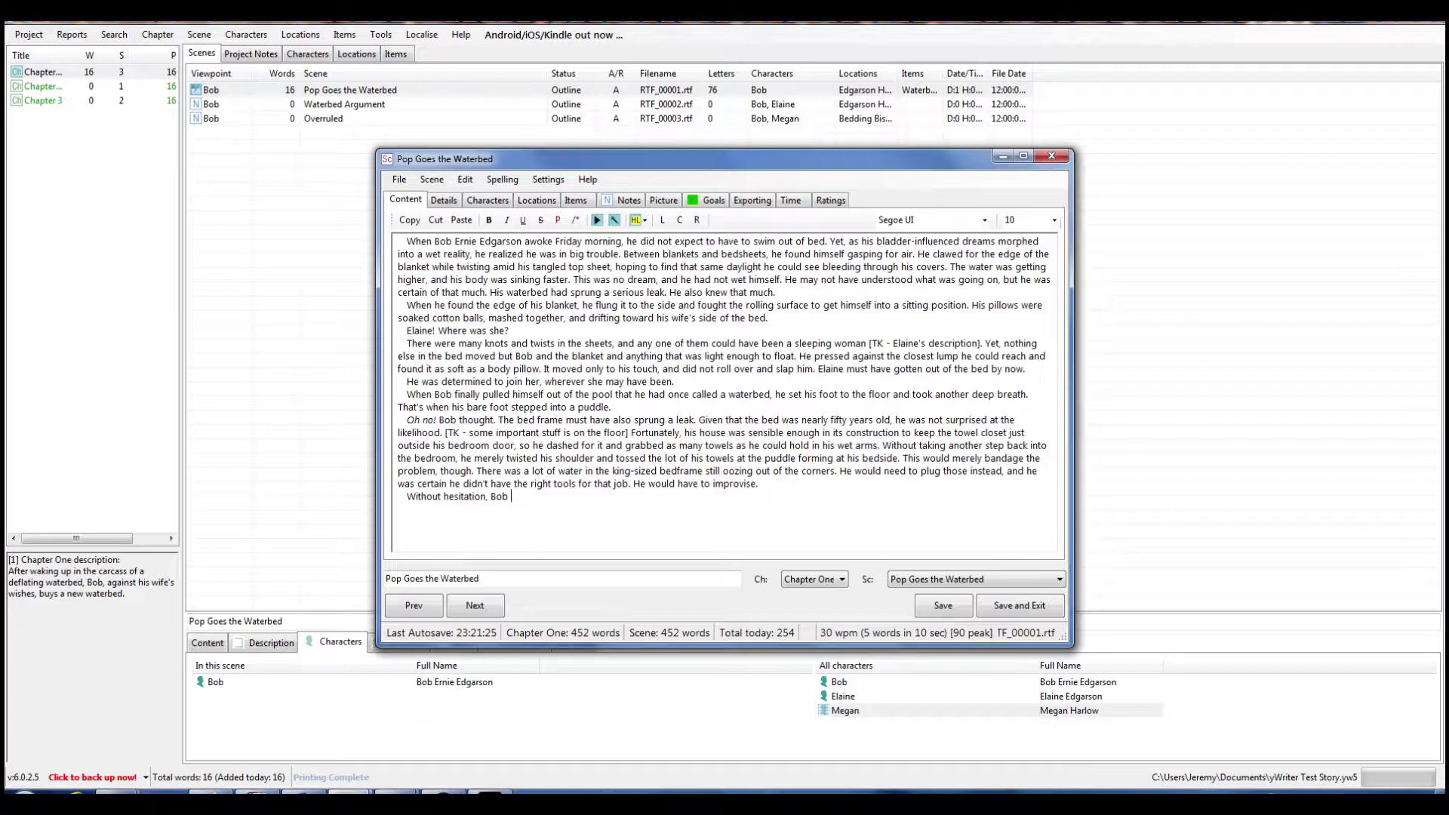
type("did the firs")
type("t thing th")
type("ame to m")
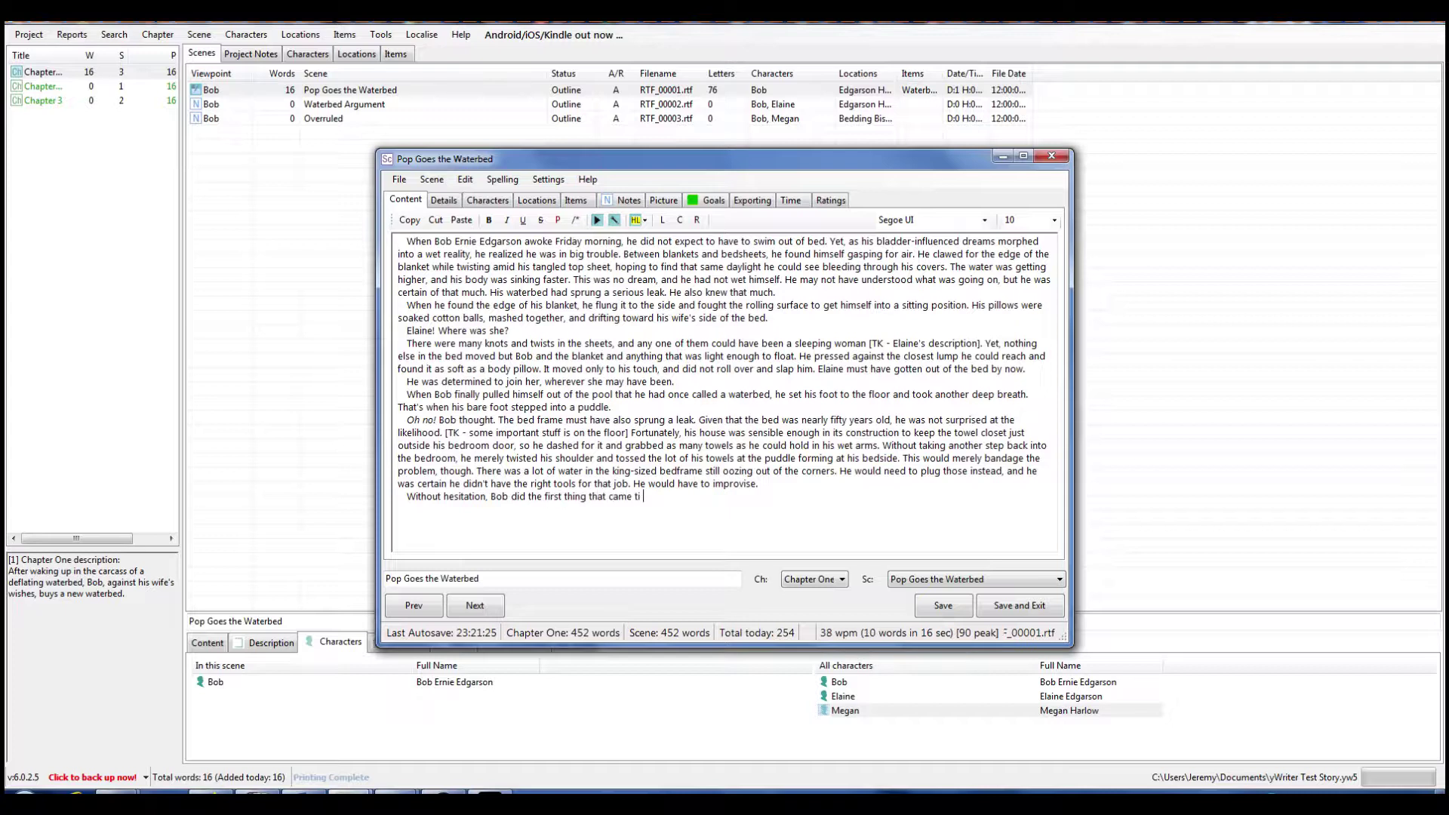
type("ind. He ran straight out of his house and ")
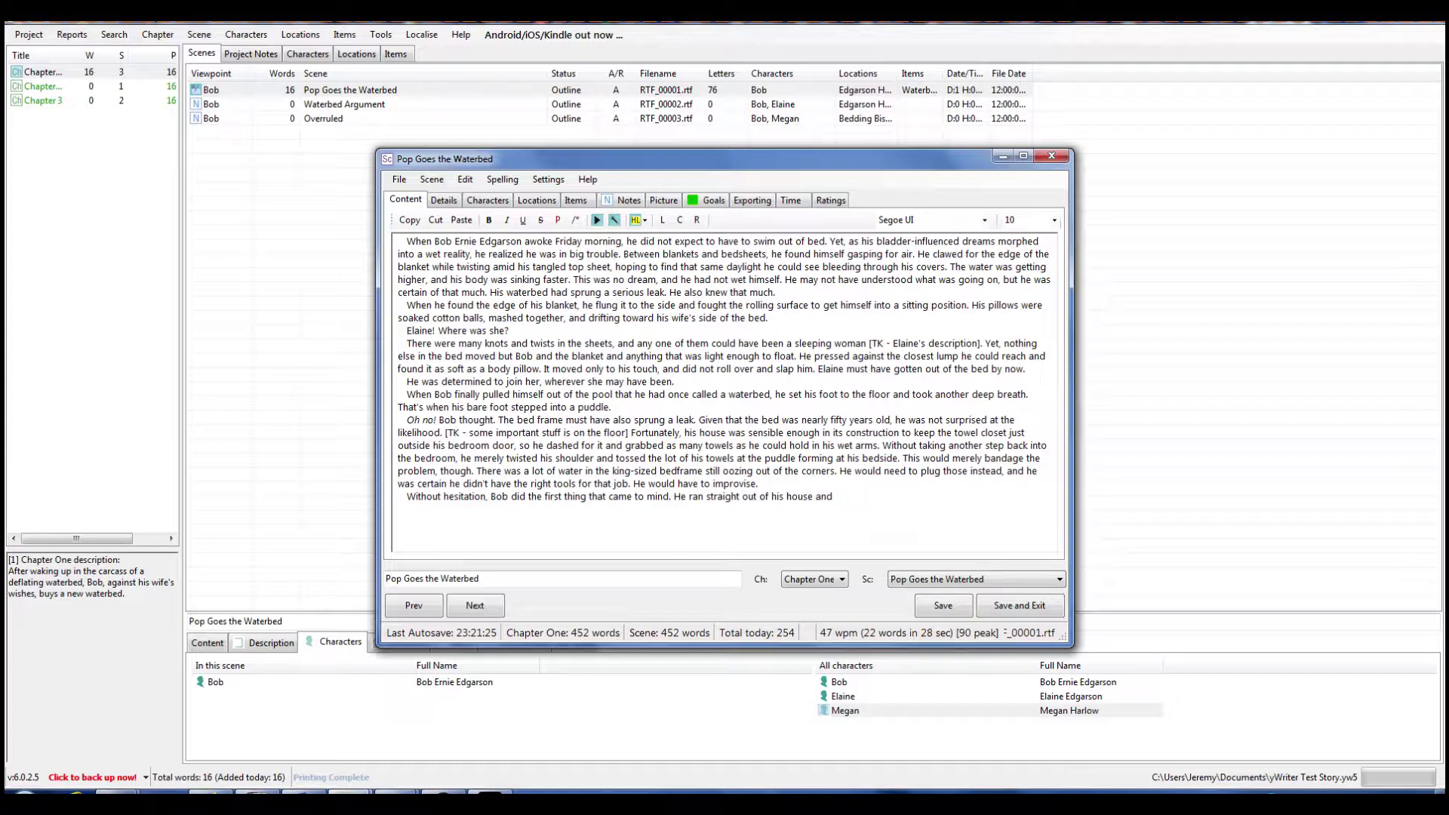
Continue the sentence with "next door to the neighbors' and banged on the front door." and begin another with "When"
type("next door to the neightb")
key("BackSpace")
key("BackSpace")
type("bir")
key("BackSpace")
type("or")
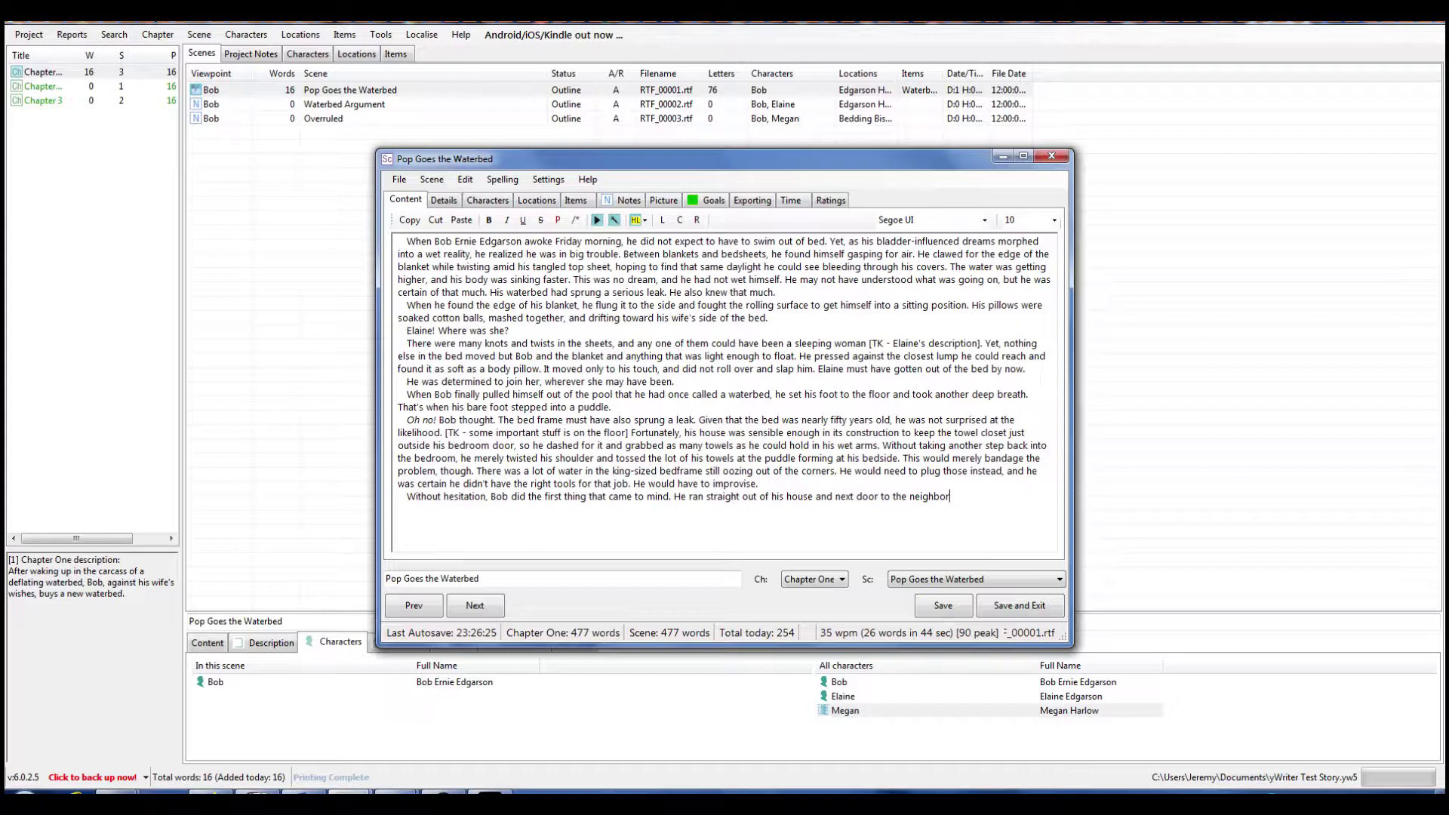
type("s' and bajm")
key("BackSpace")
key("BackSpace")
type("nged on the front door. When")
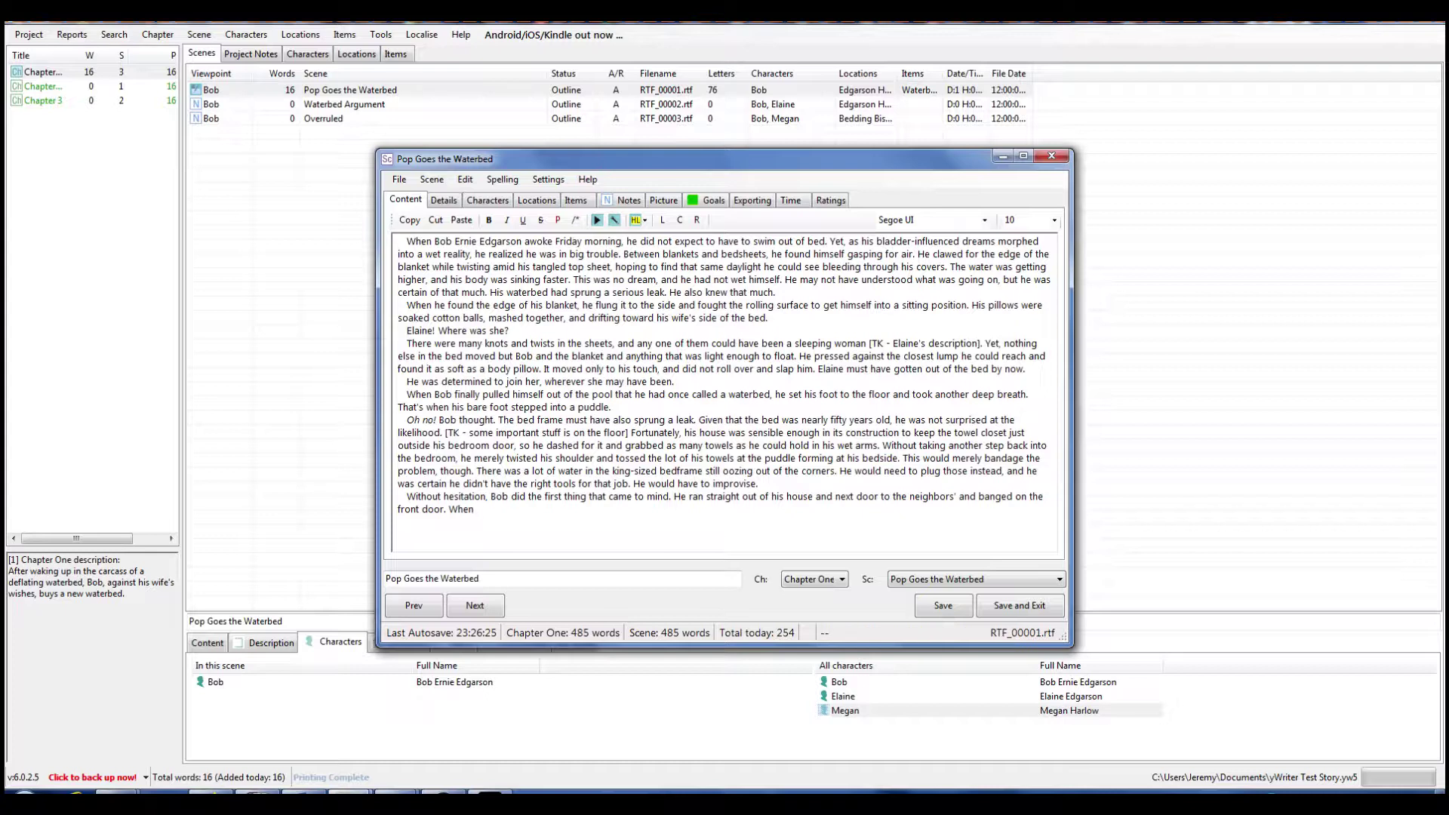
Complete the sentence after "When" with "Julie answered, she reeled back in horror."
type("Julie")
type("answered")
type(", she")
type(" reel")
type("ed back in ho")
type("rror. ")
Add the dialogue line "Bob!" she said. "Where are your pants?" as its own paragraph
type("\"Bob!")
type("\" she said. \"")
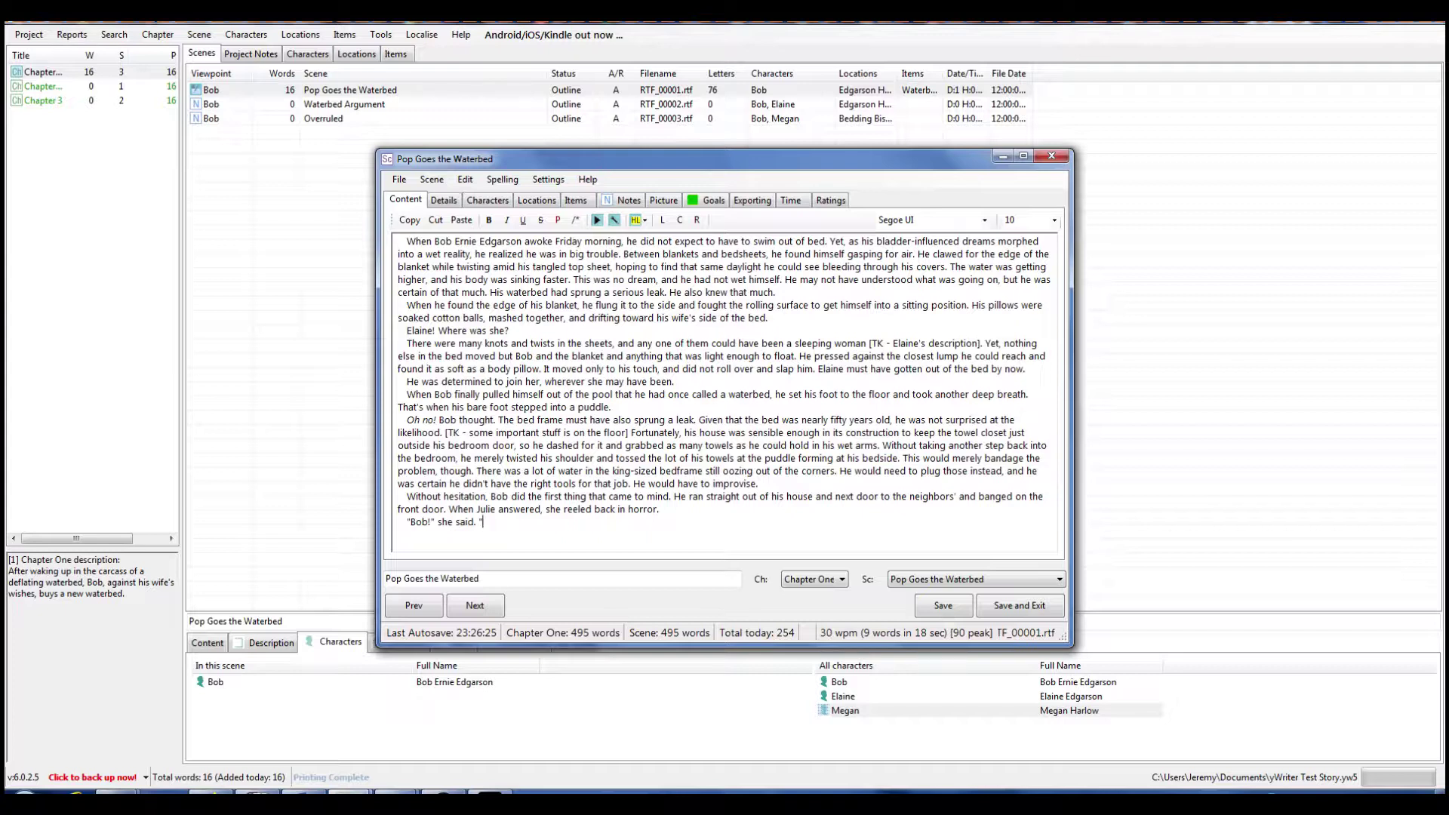
type("Where are your pan")
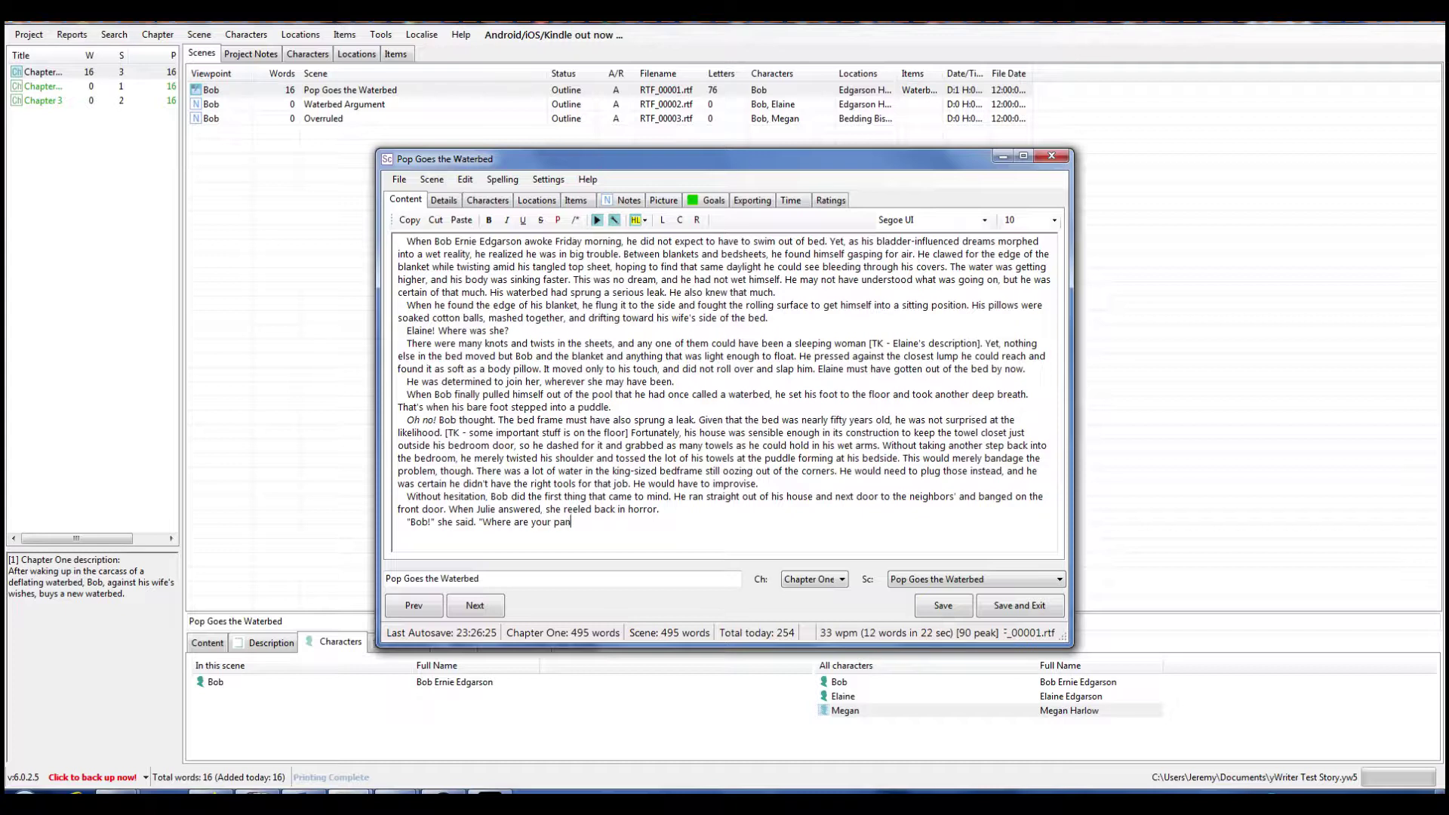
type("ts?\"")
Start a new paragraph with "Bob had no idea what she was talking about. Surely he was wearing his"
key("Return")
type("Bob realized")
key("BackSpace")
key("BackSpace")
key("BackSpace")
key("BackSpace")
key("BackSpace")
key("BackSpace")
key("BackSpace")
key("BackSpace")
key("BackSpace")
type("had no idea what")
key("BackSpace")
key("BackSpace")
key("BackSpace")
key("BackSpace")
key("BackSpace")
key("BackSpace")
key("BackSpace")
key("BackSpace")
key("BackSpace")
key("BackSpace")
type("idea what she was tal")
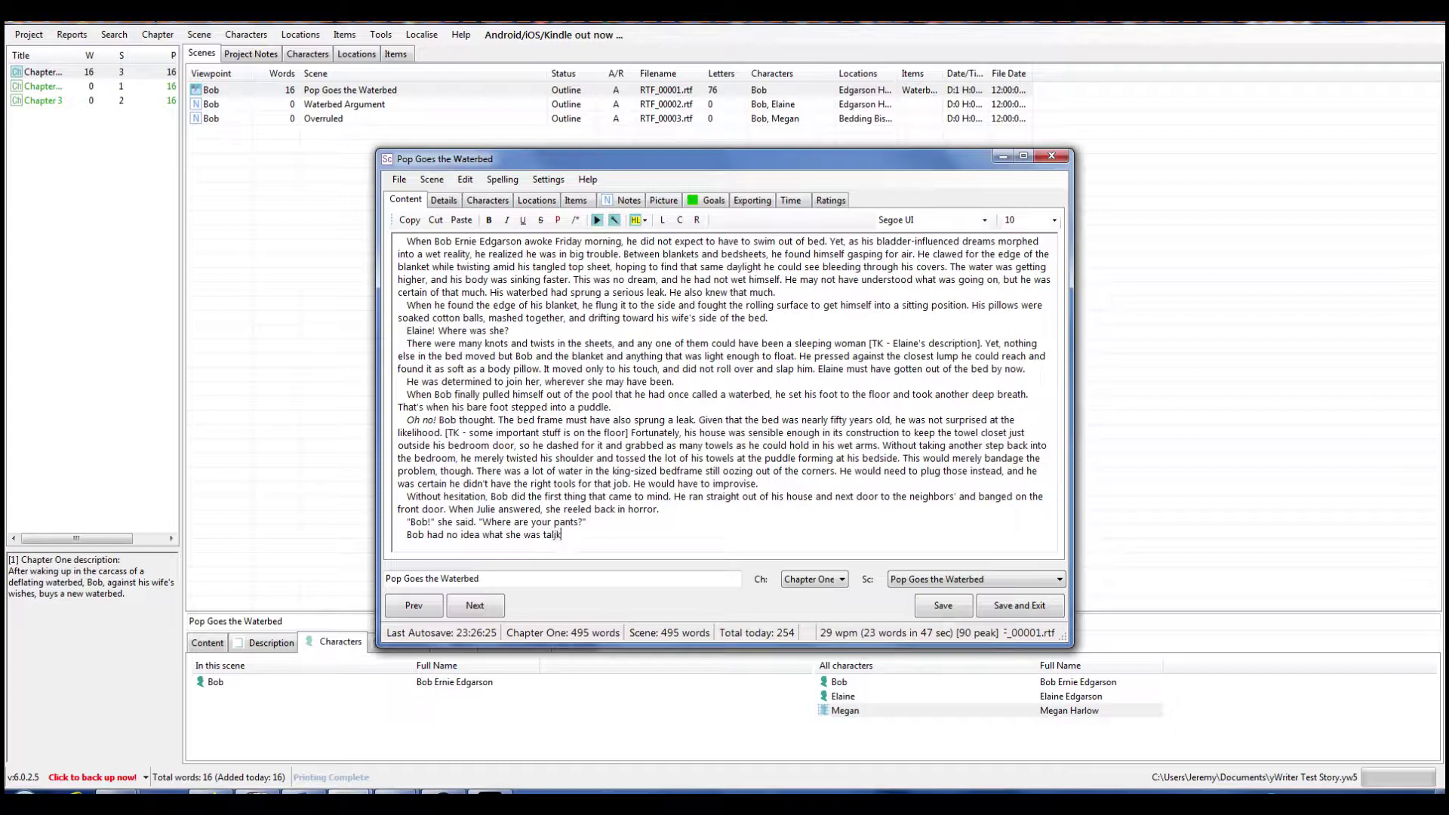
type("king about. Surely he was wearing his")
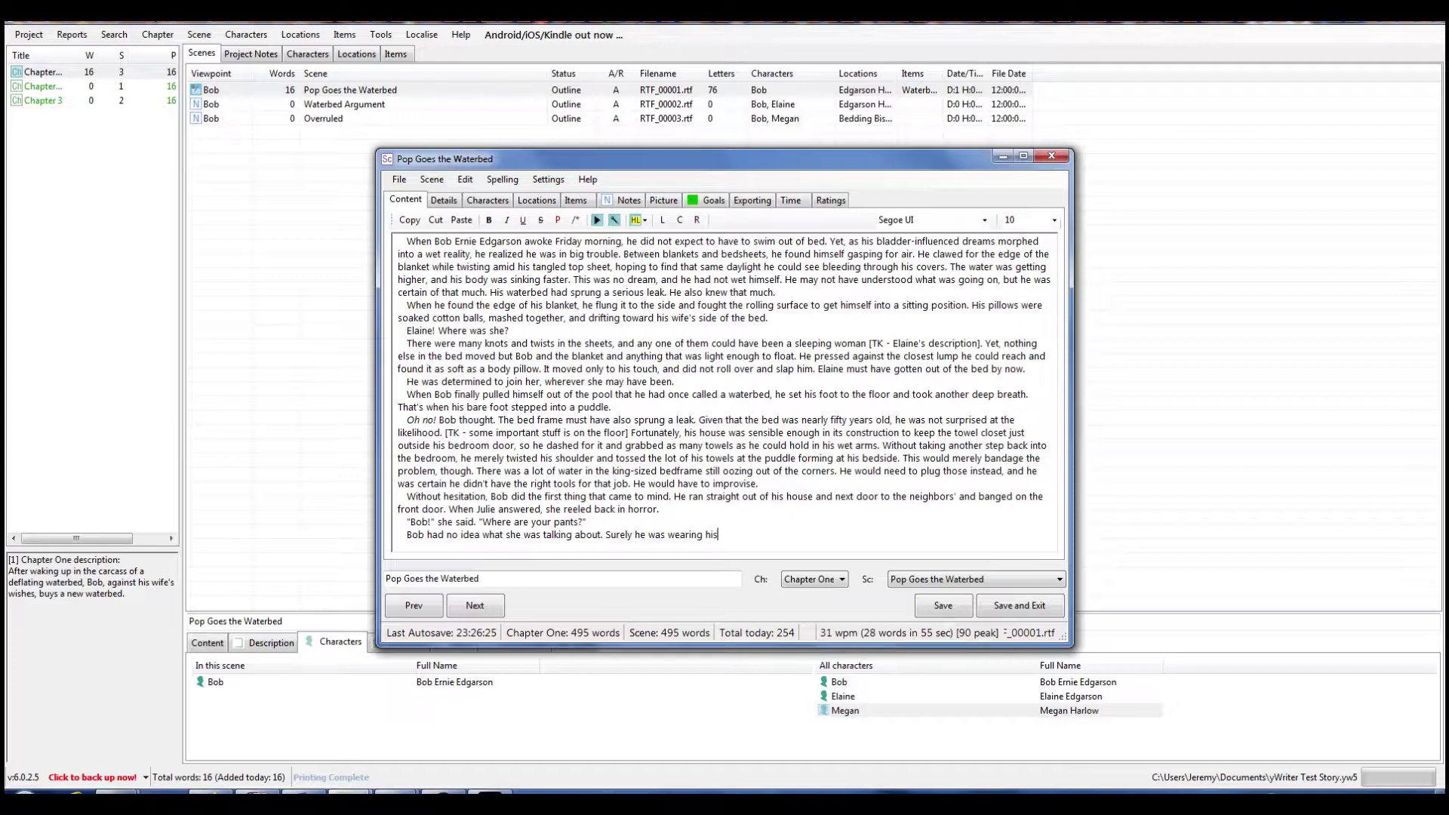
Continue with "--nope, she was right. He was just in his underwear, soaking wet on her front lawn, at eight or nine o'clock in the morning"
type("--nope, she was right. He was just in his u")
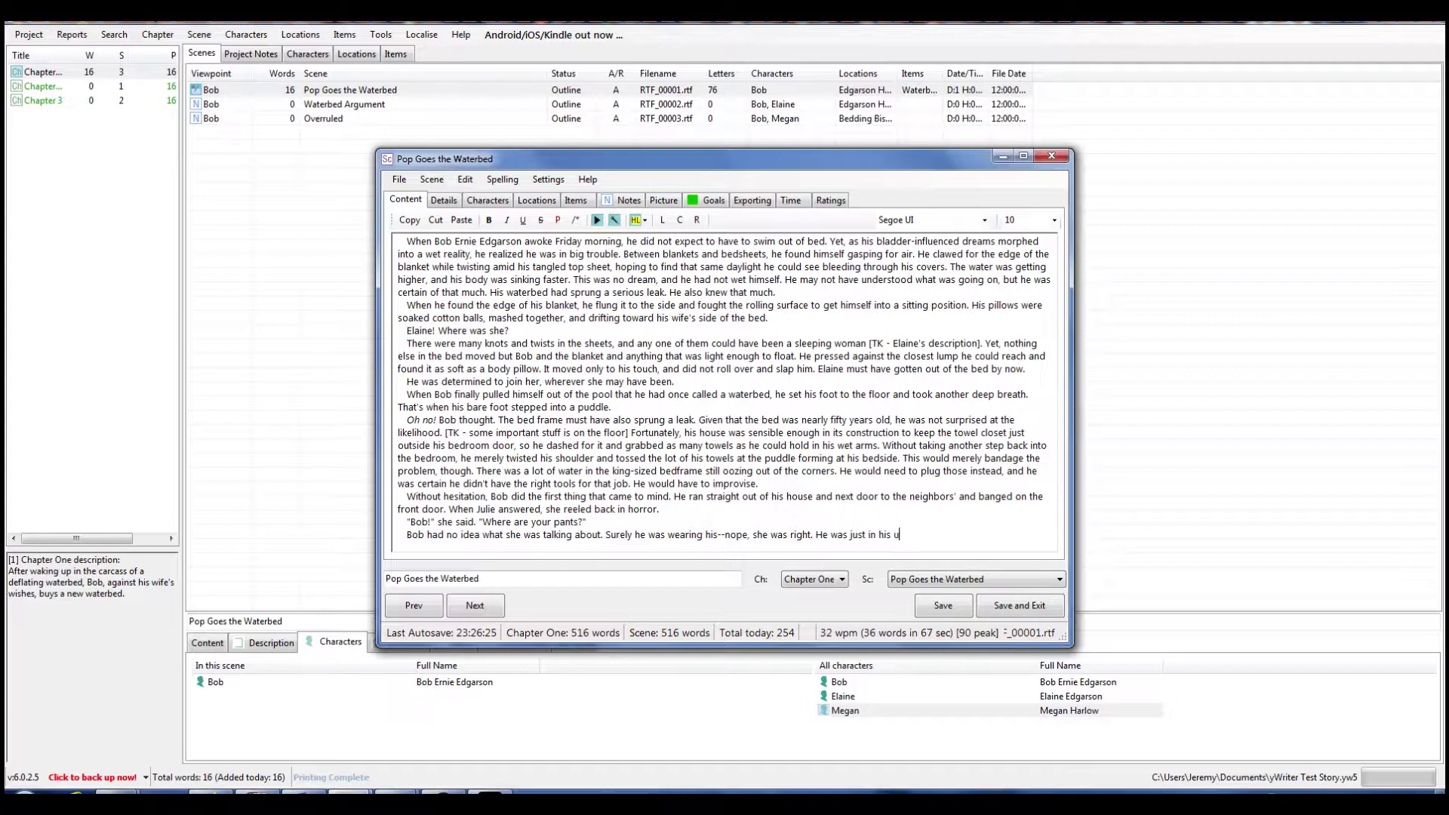
type("nderwear,")
key("BackSpace")
type(", soaking wt")
key("BackSpace")
type("et on her front lawn, at")
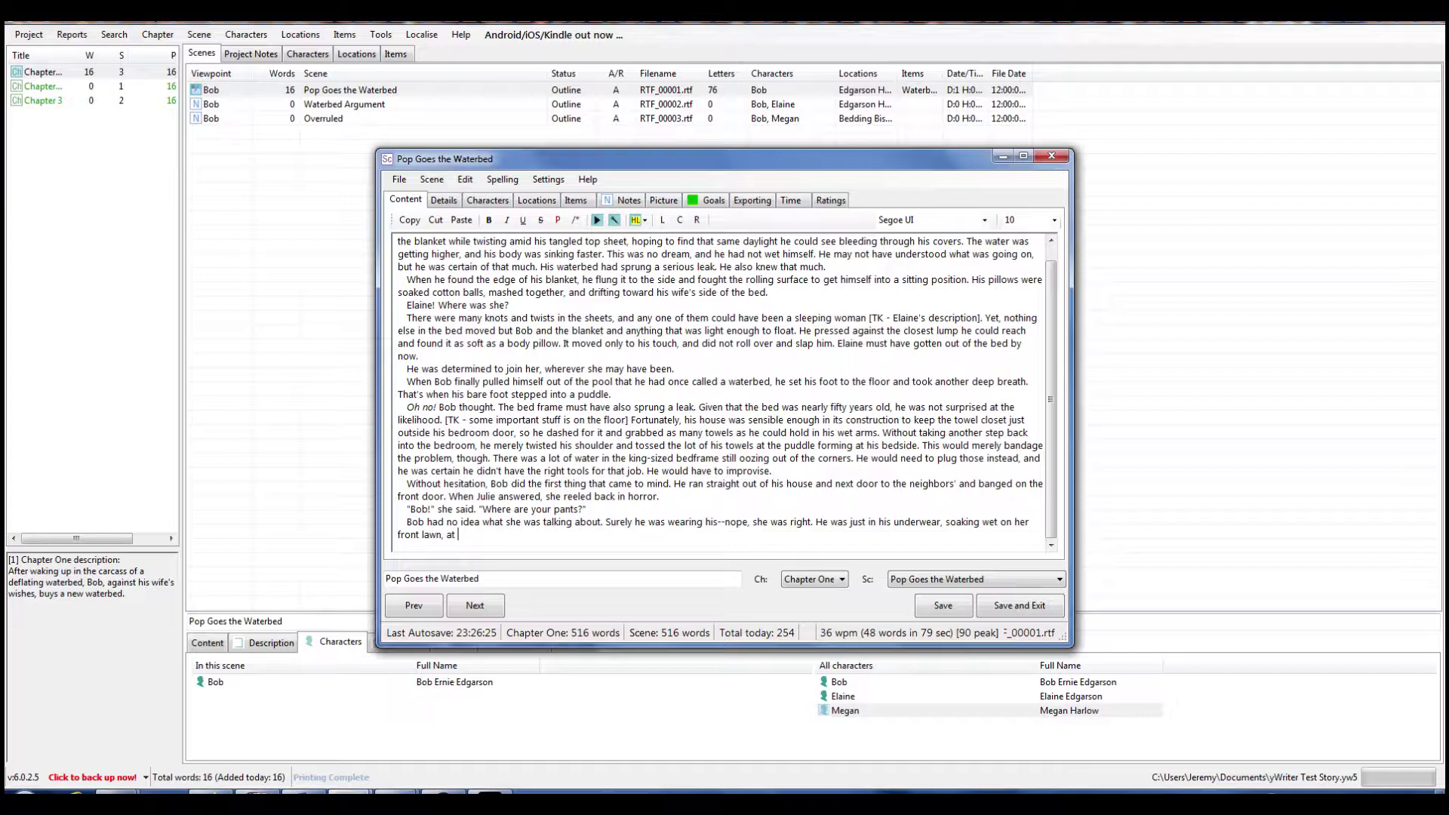
type(" eight or nine o'clock in the morning")
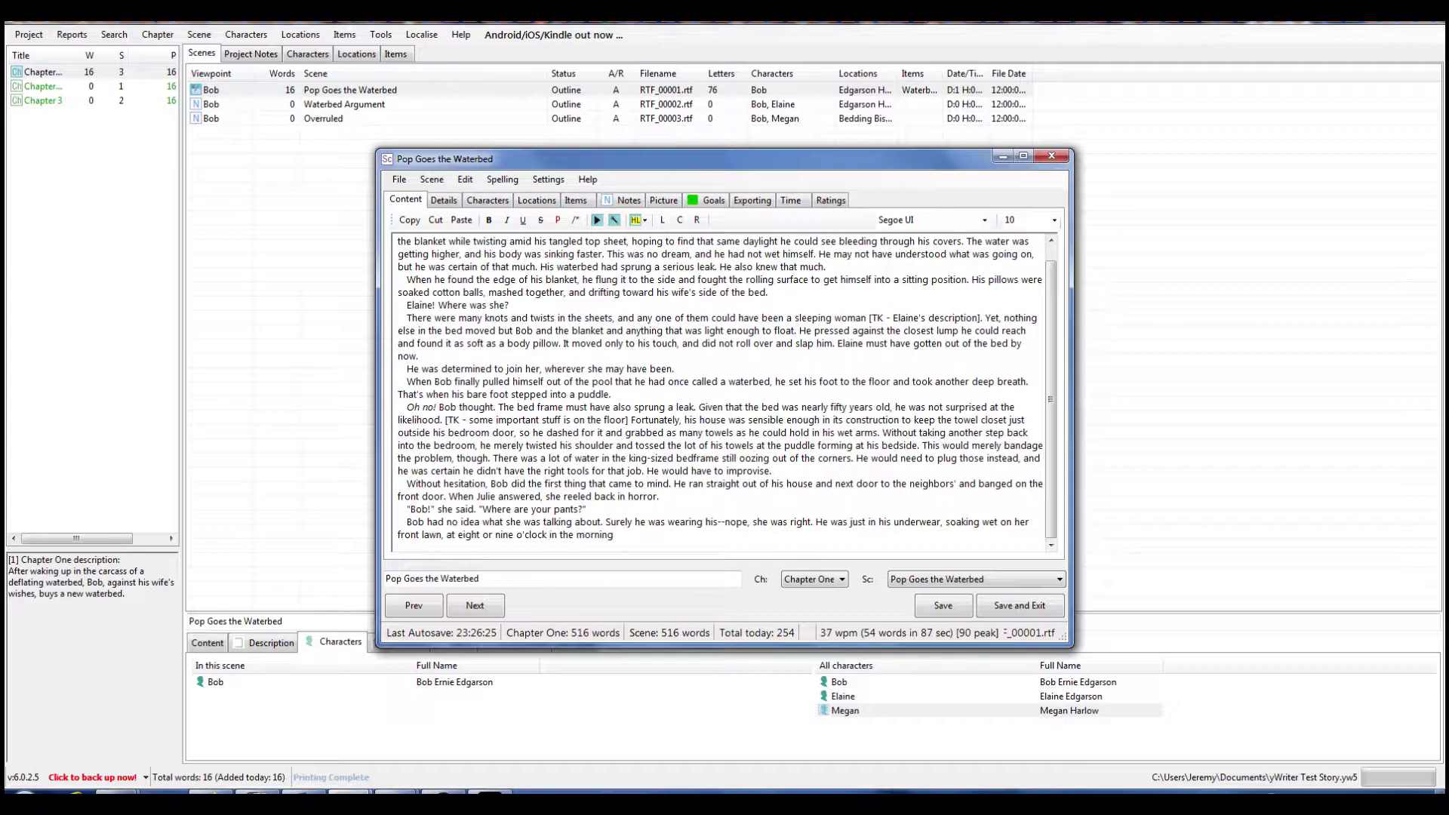
Append ". He must have lost his shorts in the middle of the night. But that didn't matter. He didn't have time to worry about"
type(". He must have lost his shorts in the middle of the night.")
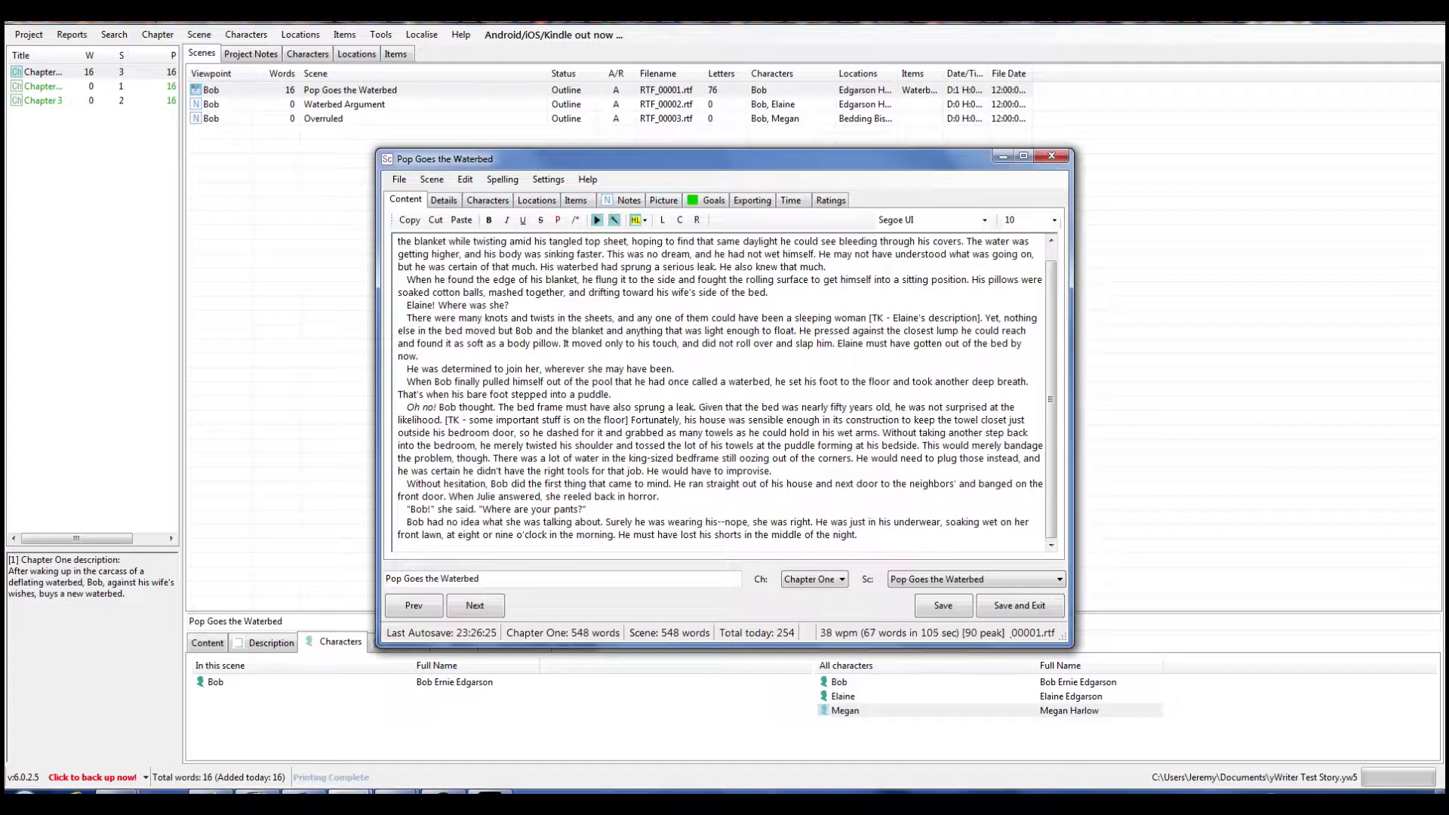
type("But that didn't matter. He didn't have time to woer")
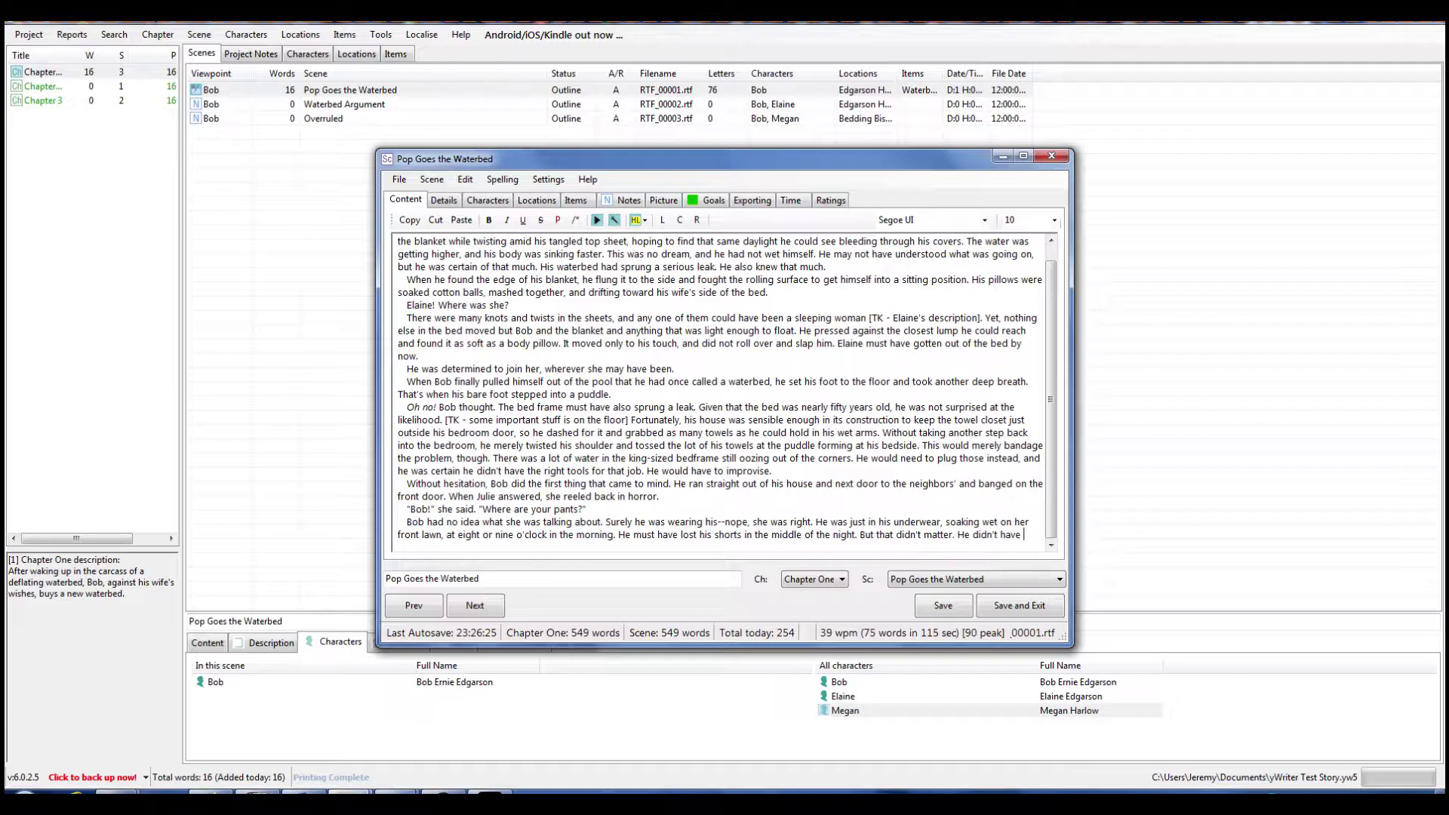
key("BackSpace")
key("BackSpace")
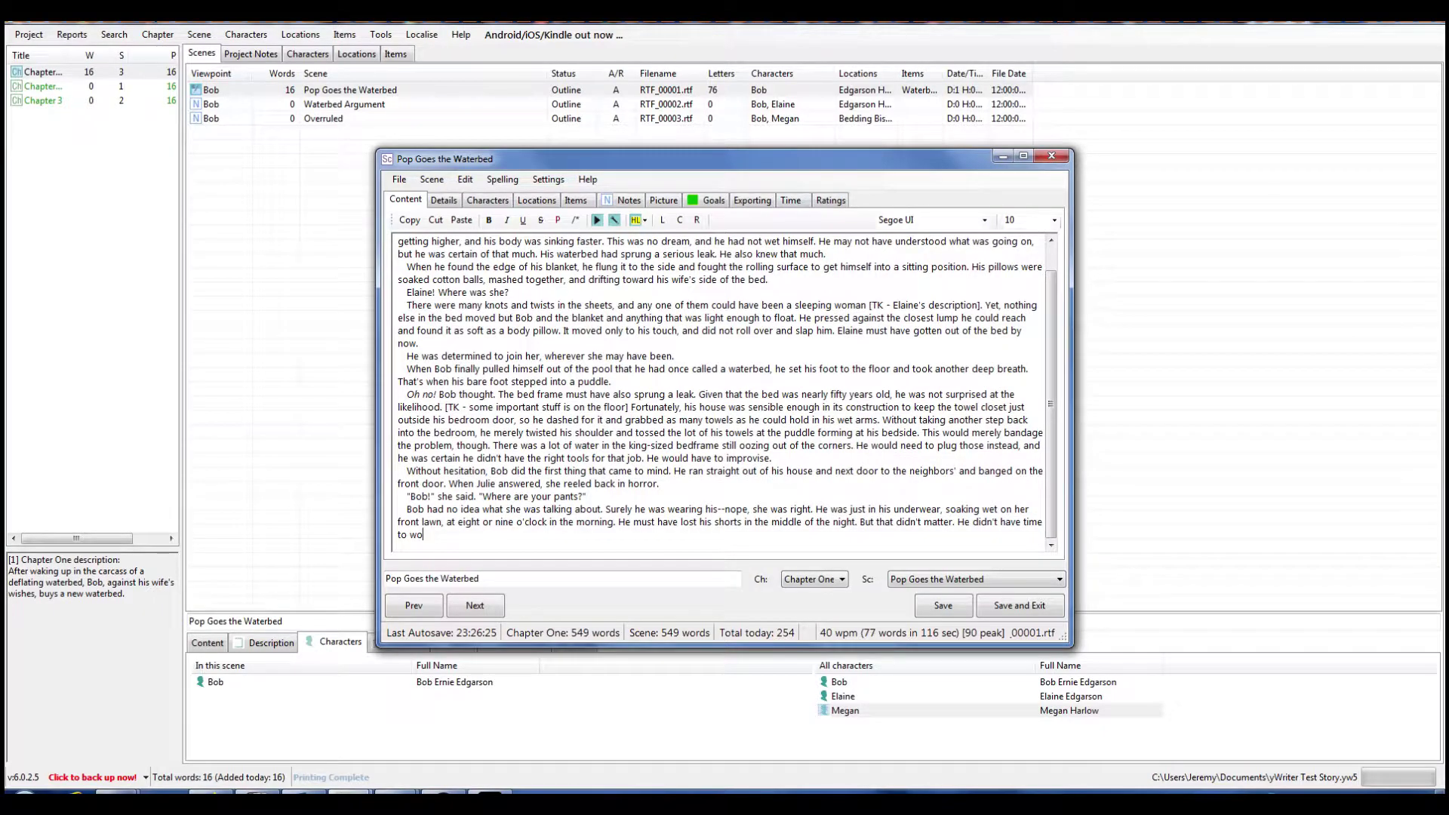
type("rry about")
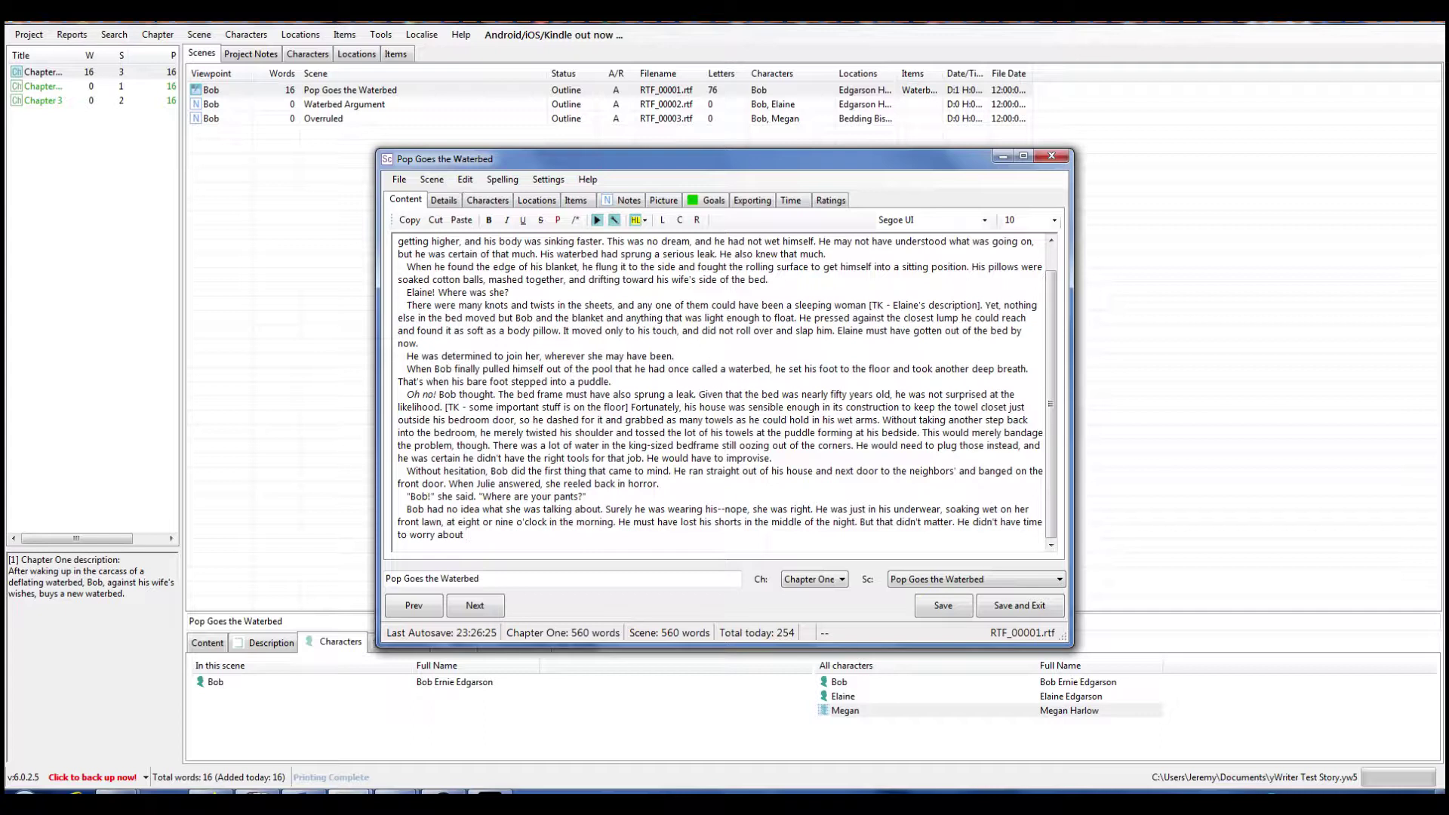
End the sentence after "worry about" with "smaller problems like that."
type("smaller things lik")
key("BackSpace")
key("BackSpace")
type("problems like that.")
Save the whole project from the main project window
left_click(36, 35)
left_click(37, 35)
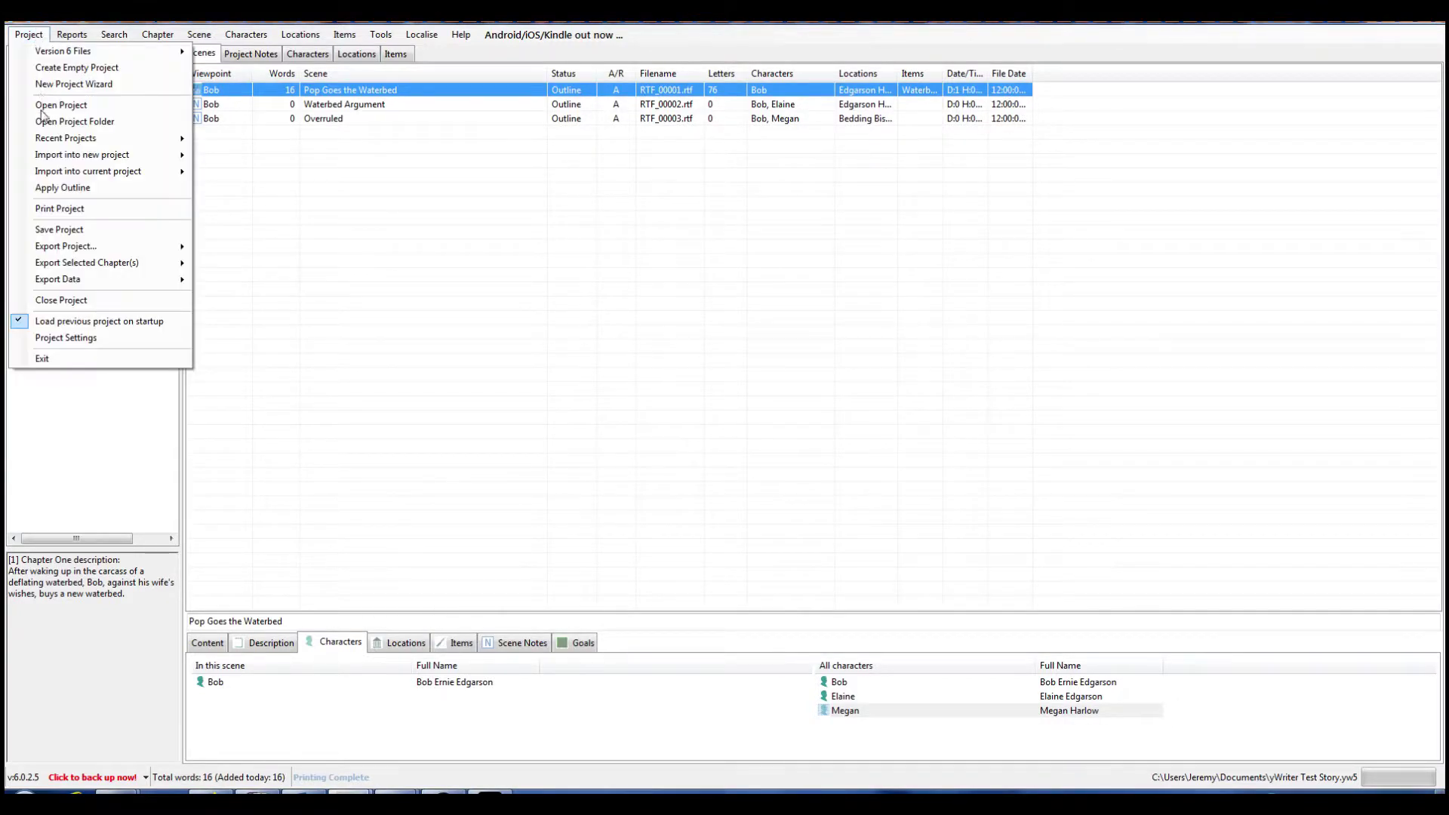
left_click(61, 231)
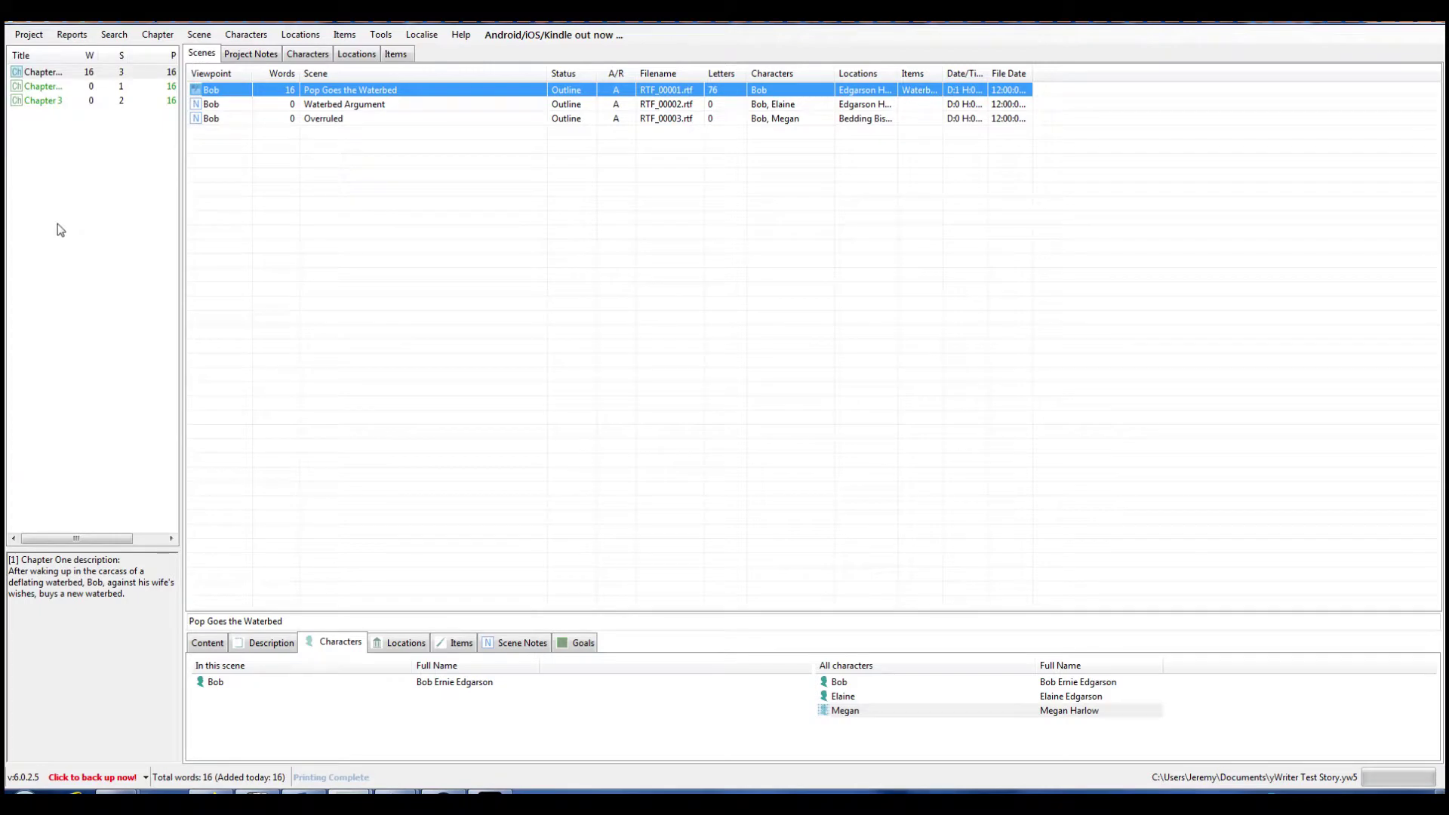
left_click(29, 36)
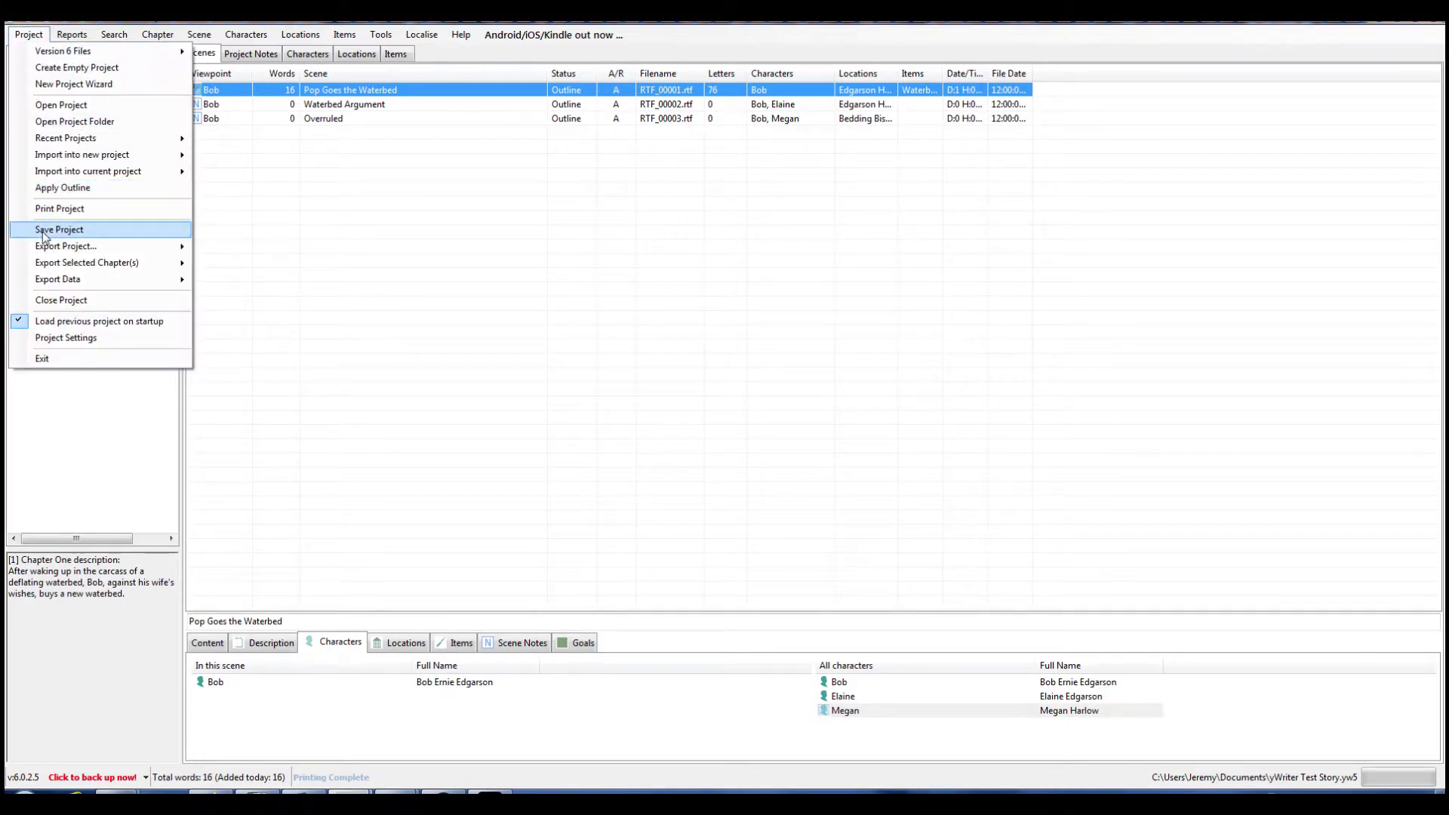
left_click(45, 230)
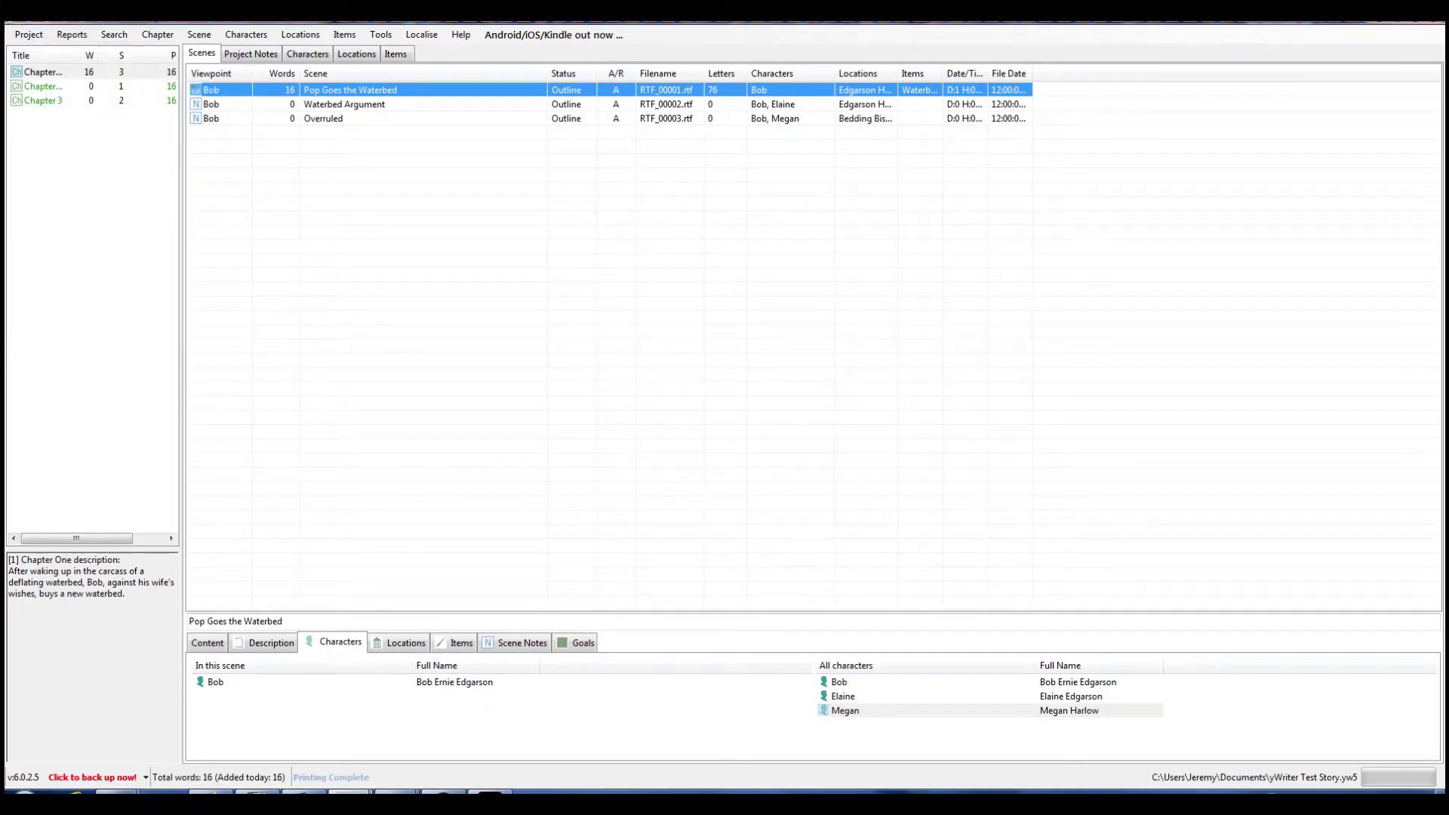
Return to the scene's editor window and add the sentence "He needed to save his bedroom." to the last paragraph
mouse_move(349, 792)
left_click(436, 717)
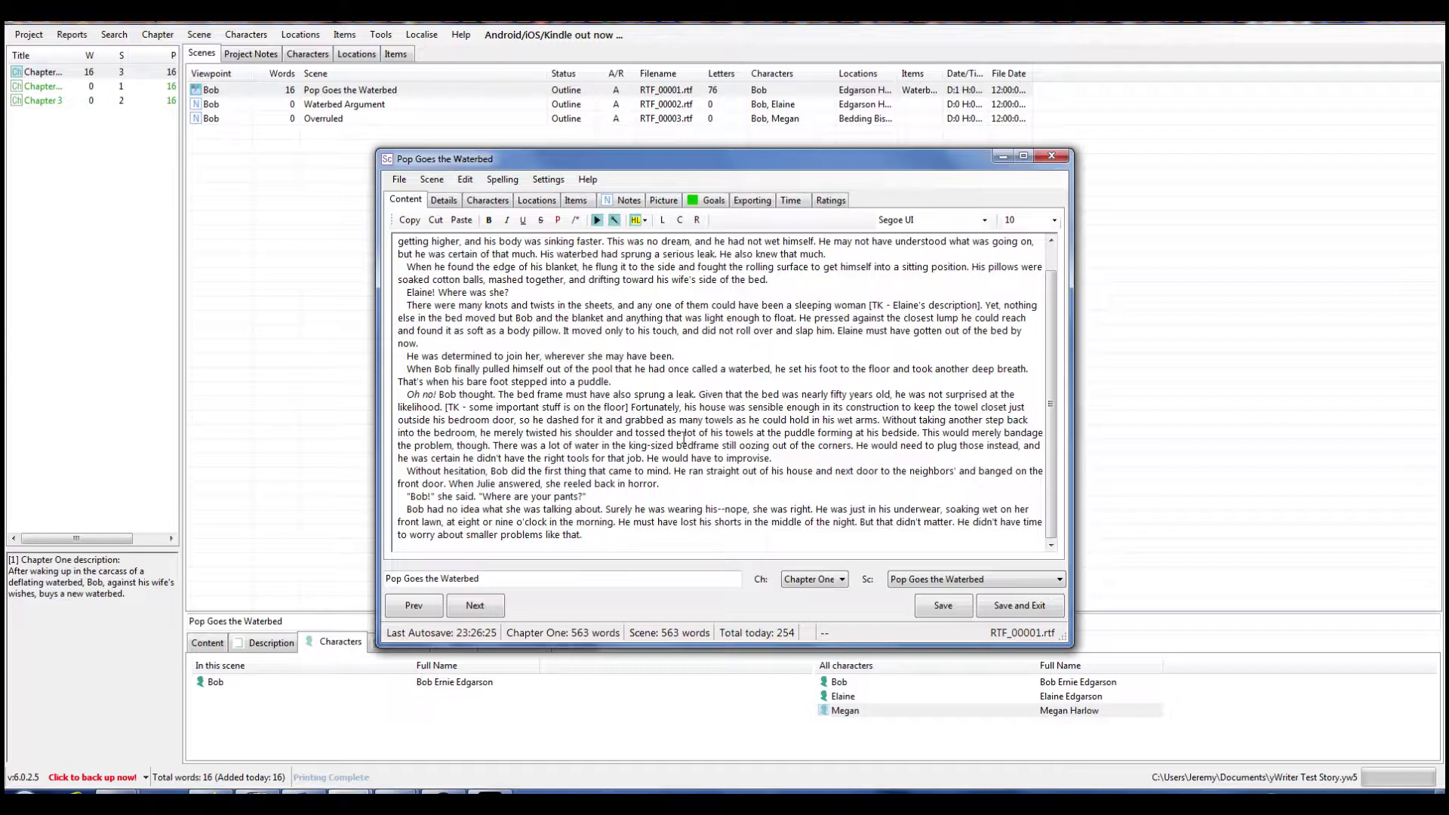
type("He needed to save his bedroom.")
Add a new dialogue paragraph reading "Do you have duct tape?" he asked her
key("Return")
type("\"")
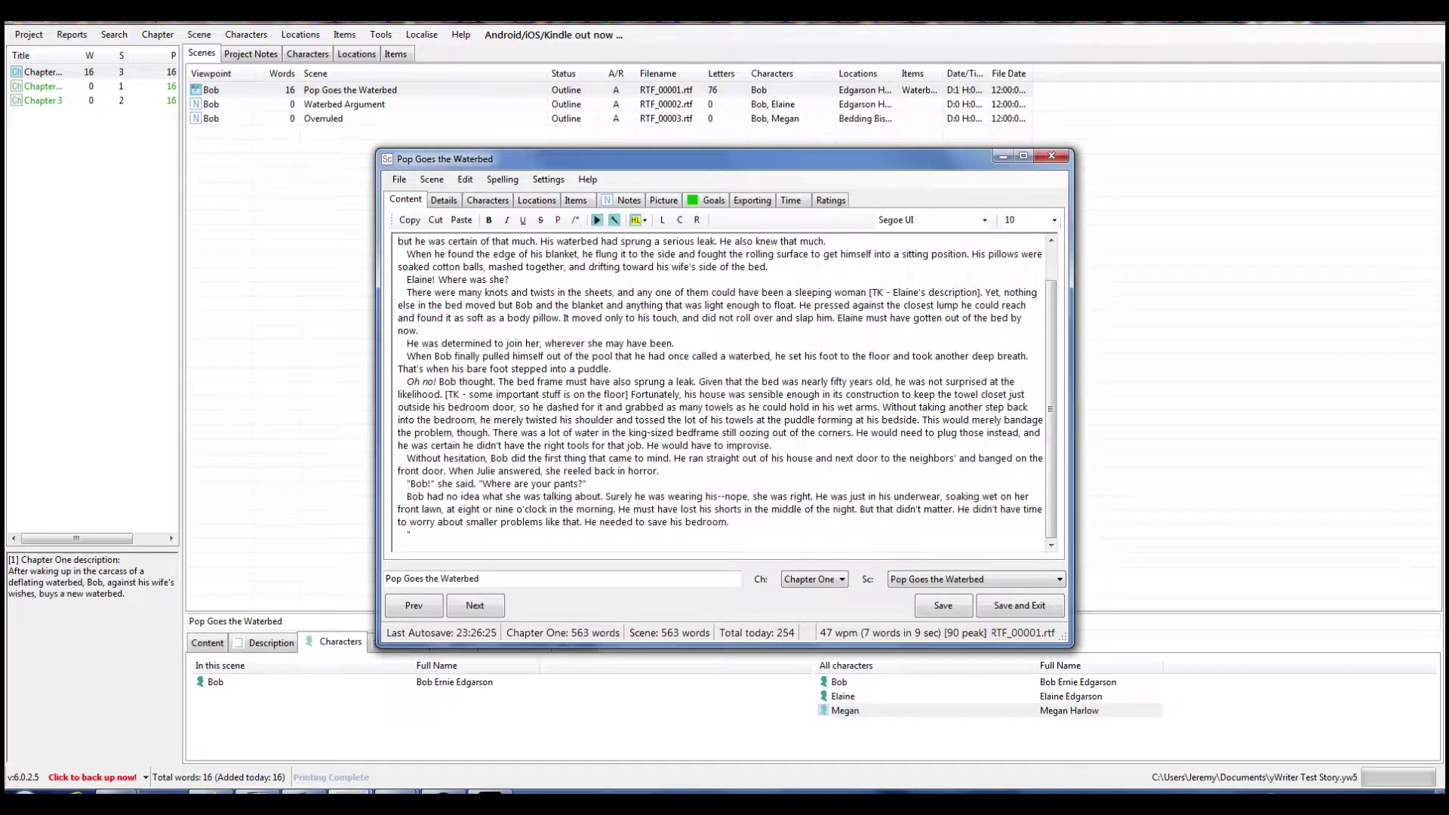
type("Do you have duck tape")
key("BackSpace")
key("BackSpace")
key("BackSpace")
key("BackSpace")
key("BackSpace")
key("BackSpace")
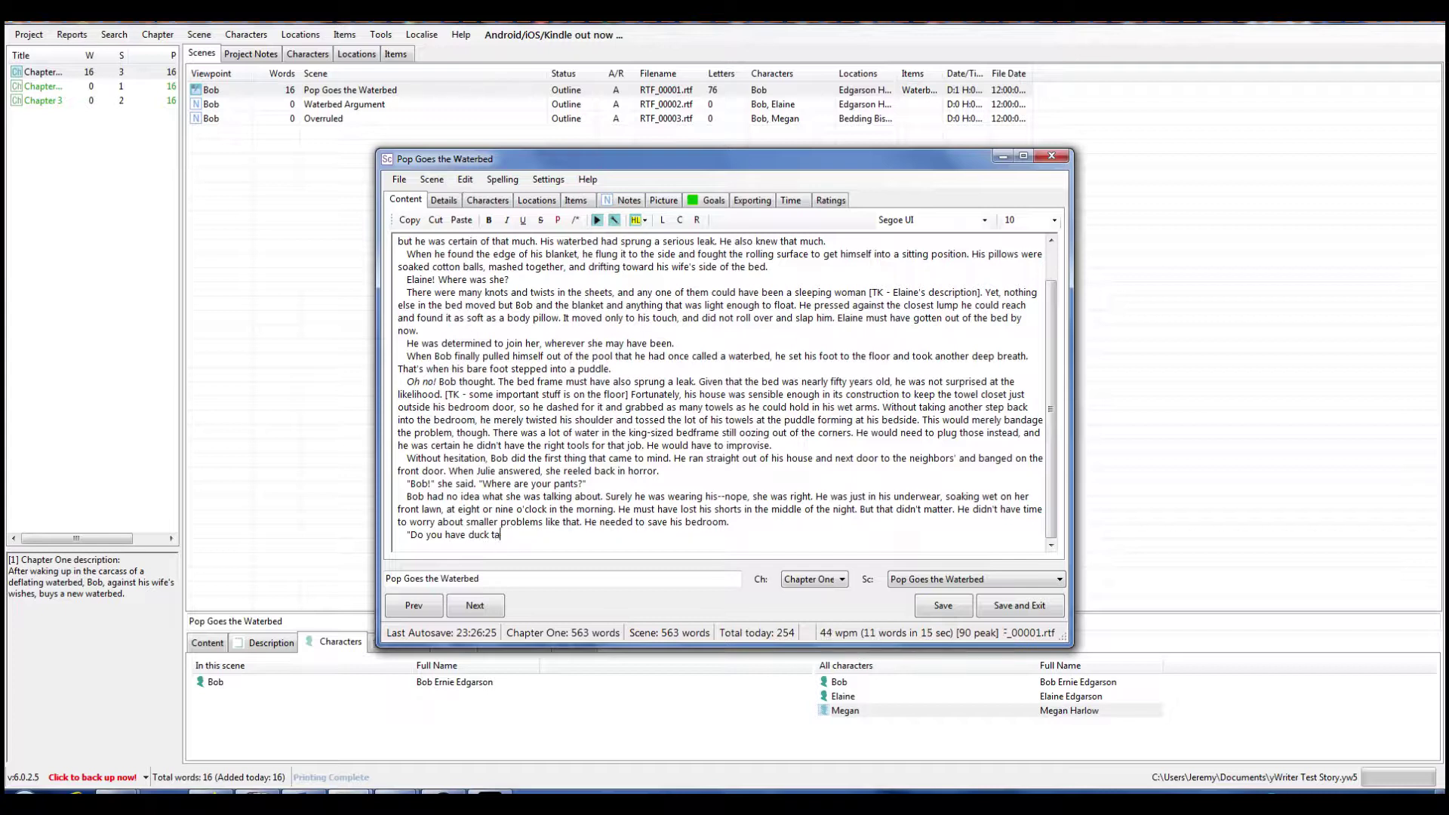
type("t tape")
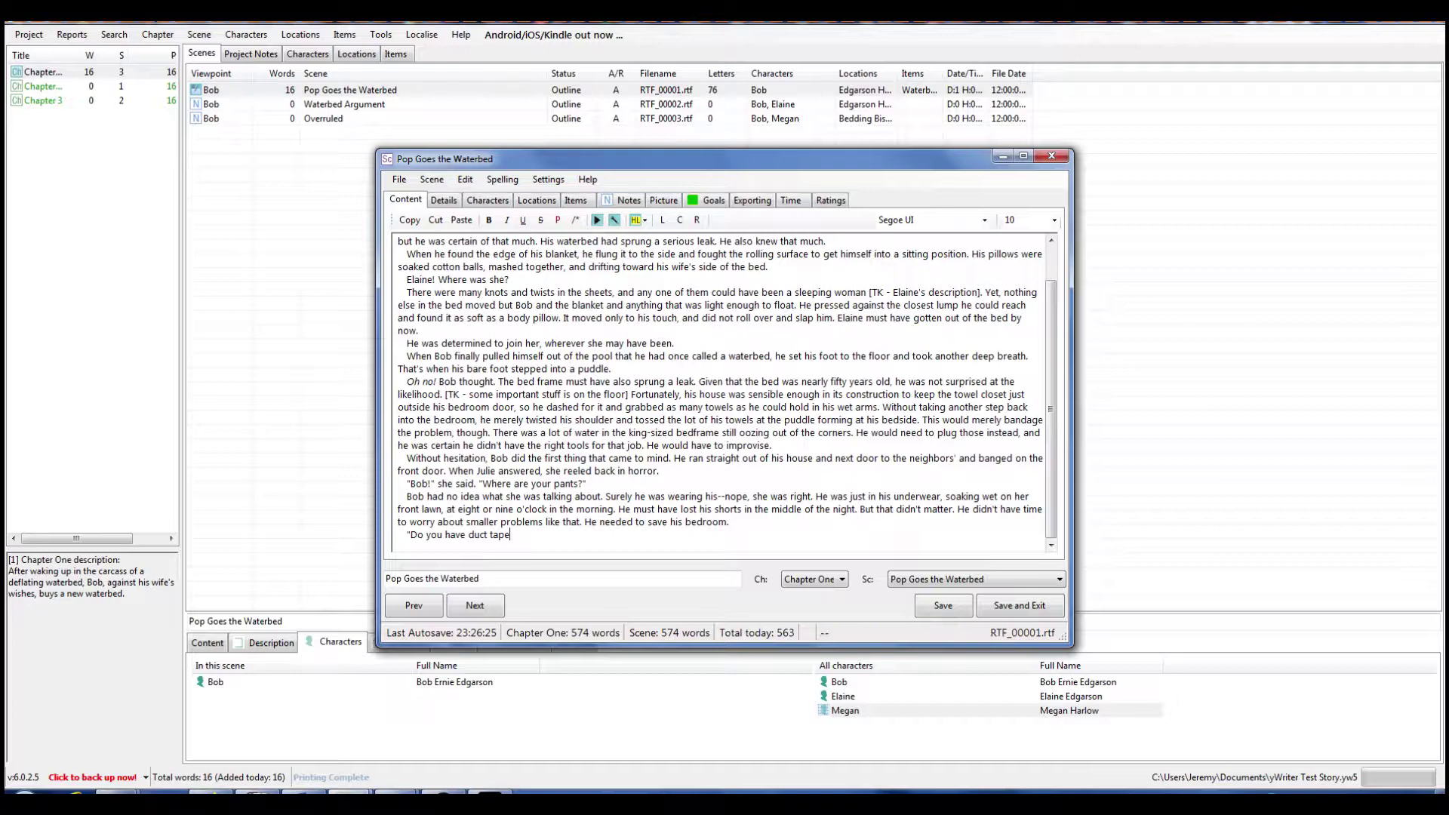
type("?\" he asked her.")
Add the paragraph "Her mouth was agape and her eyes were scanning his thin, hairy body. She seemed to miss his question."
key("Return")
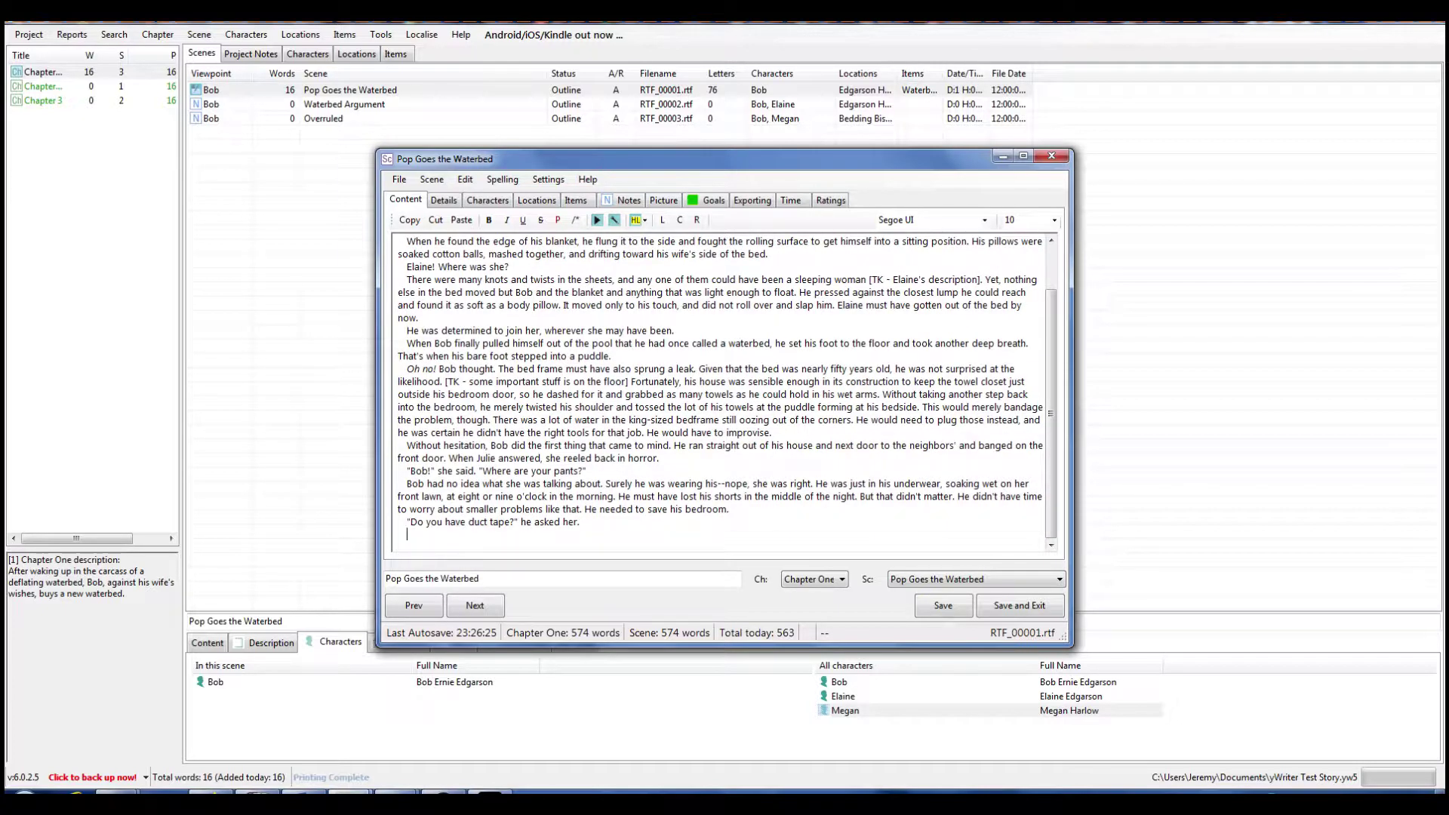
type("Her mouth")
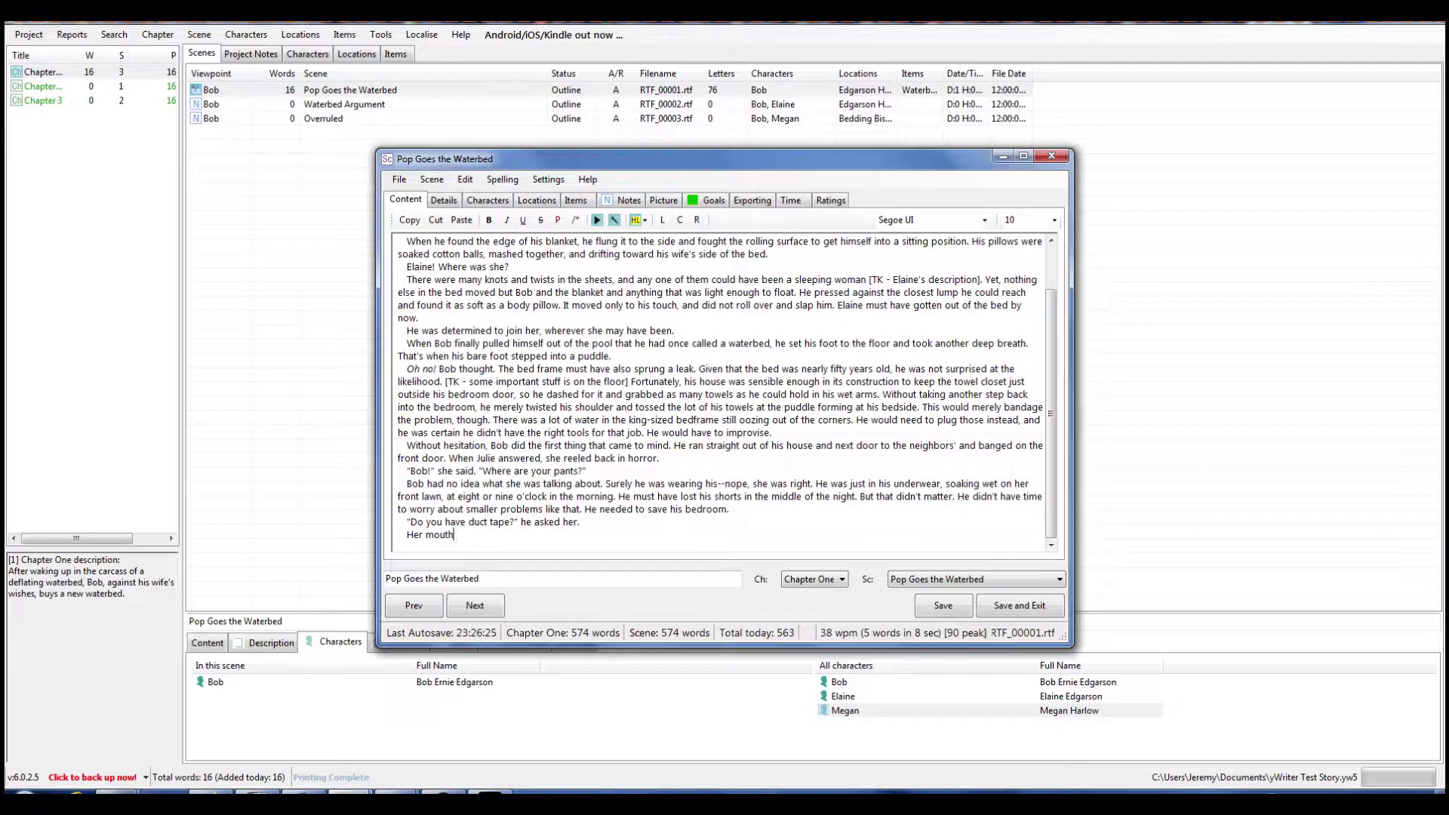
type(" was agape and her e")
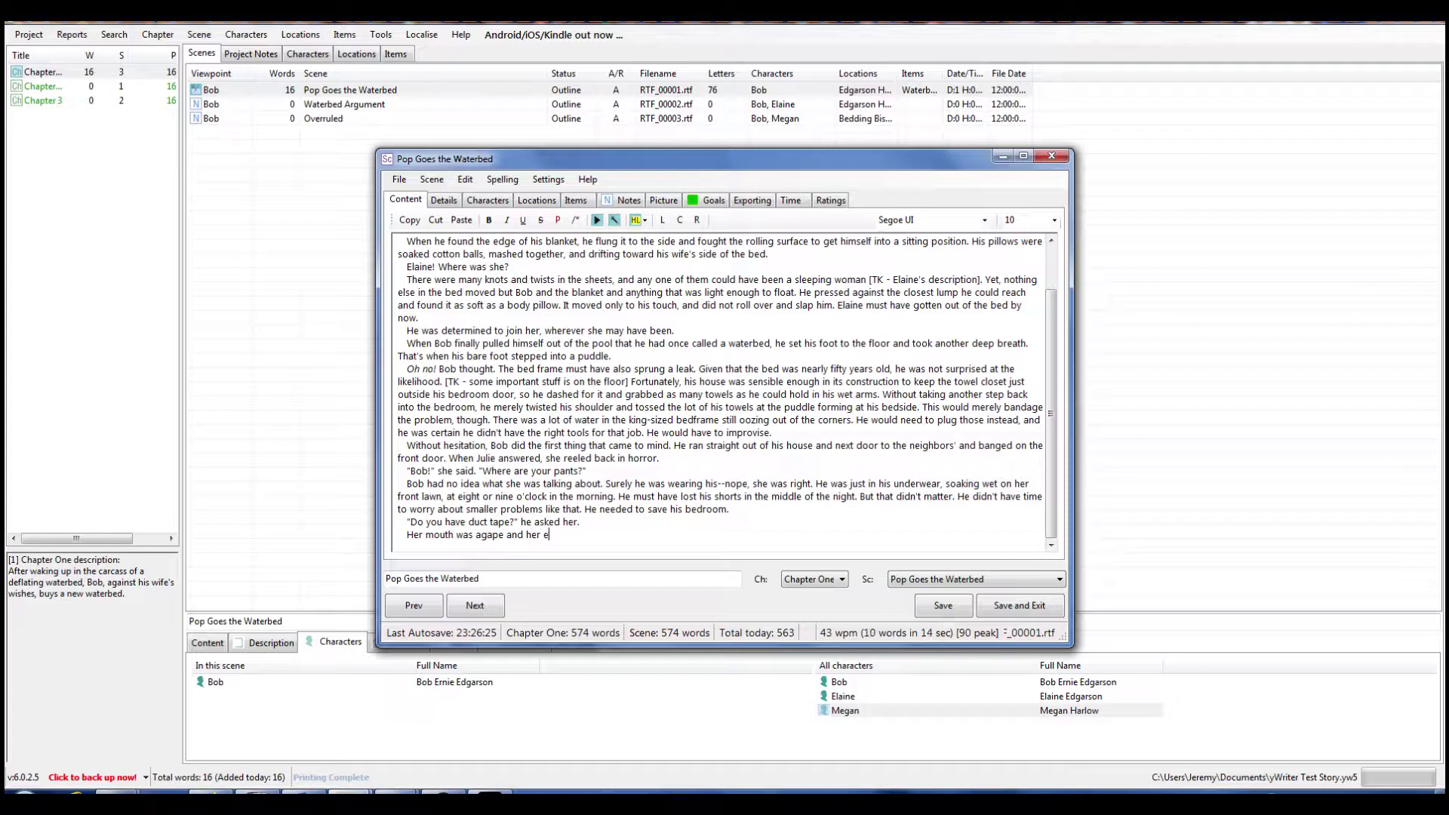
type("yes were scanning his thin, hairy body.")
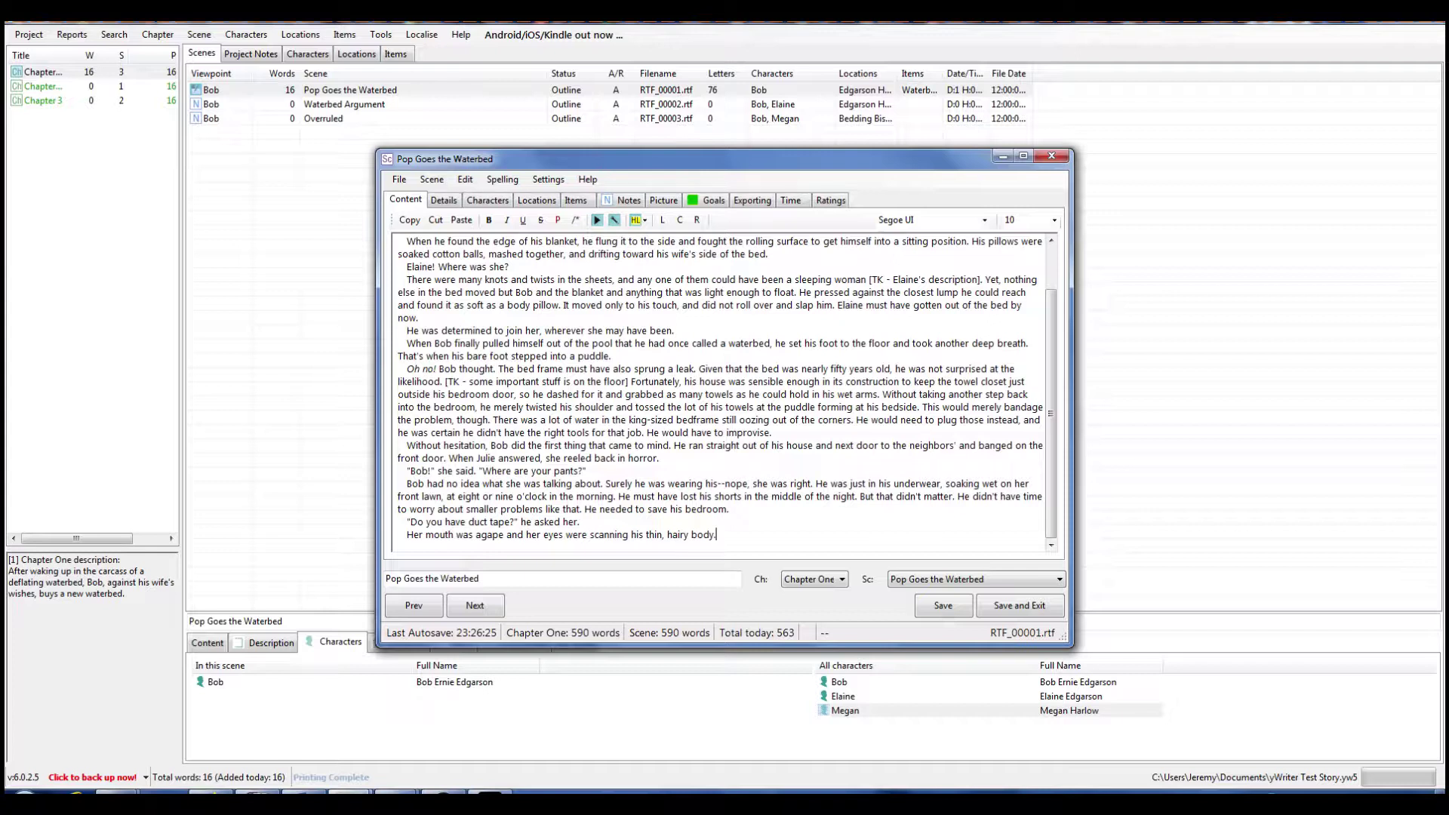
type("She seemed to miss his question.")
Add the dialogue paragraph "Julie!" he said again. "There's no time for stalling. I need duct tape. Do you have any?" and start a new line
key("Return")
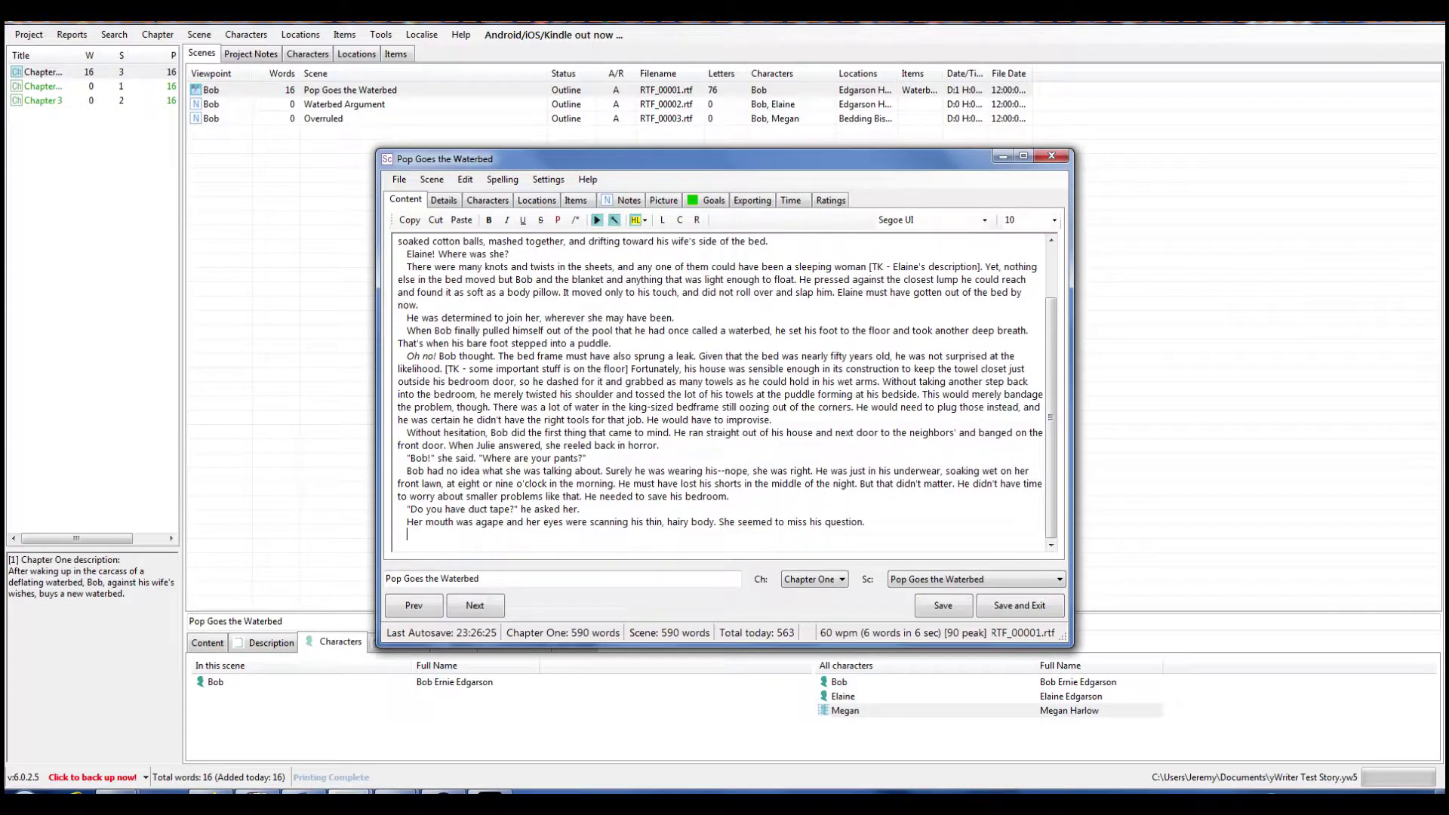
type("\"Julie!\" he saidf  again. \"")
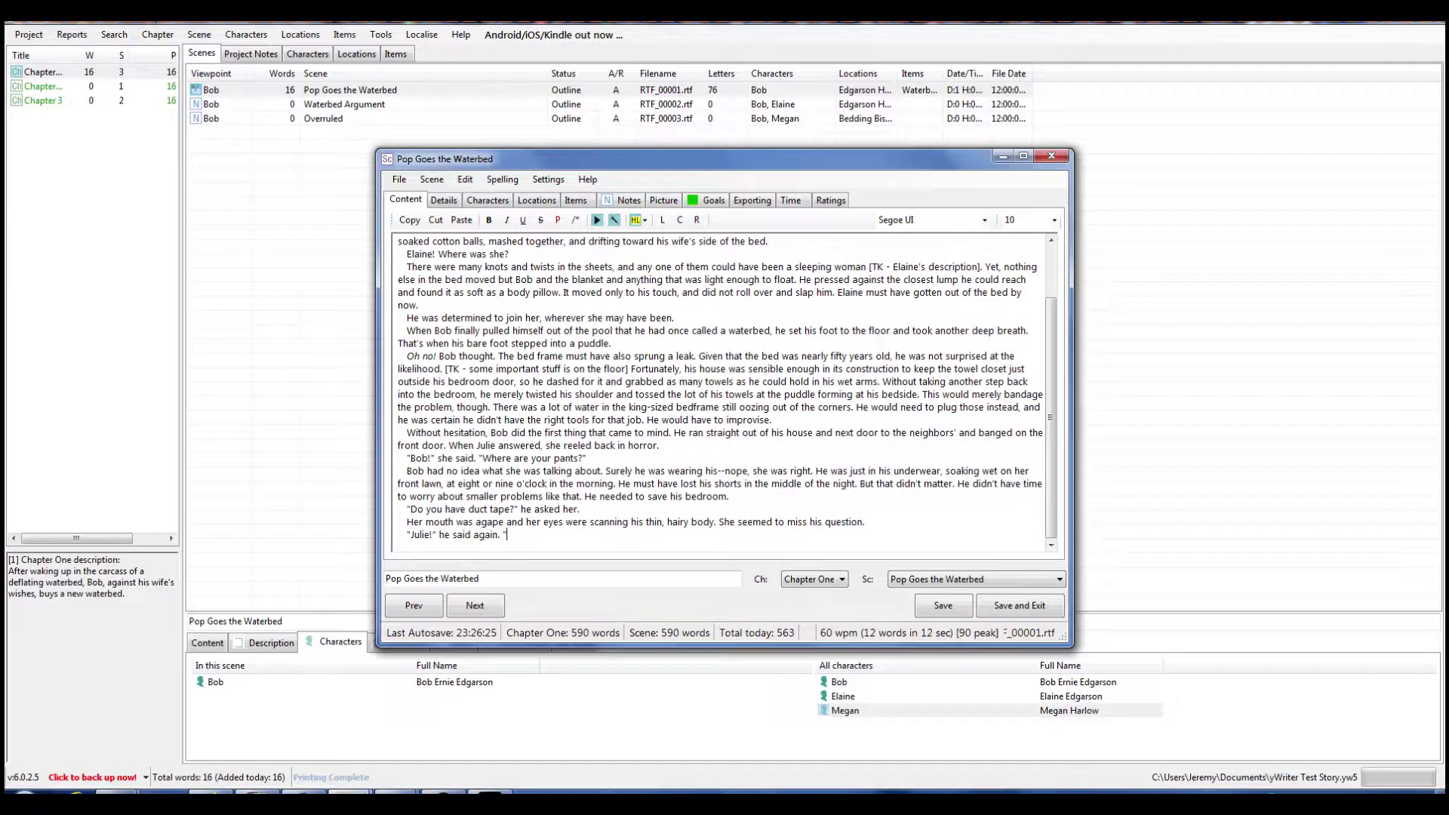
type("There's no time for stalling. I need duct ta")
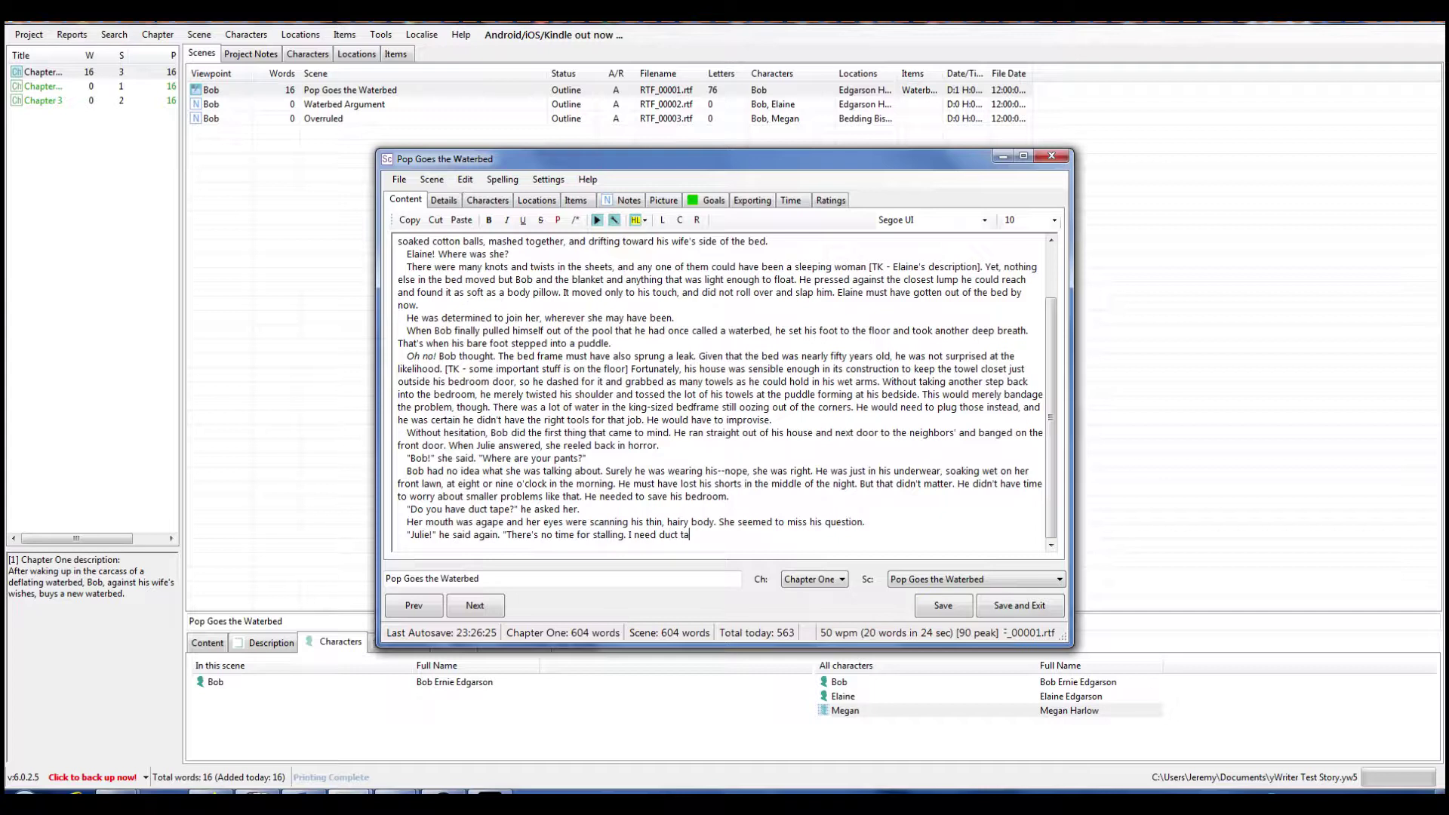
type("pe. Do you have any?\"")
key("Return")
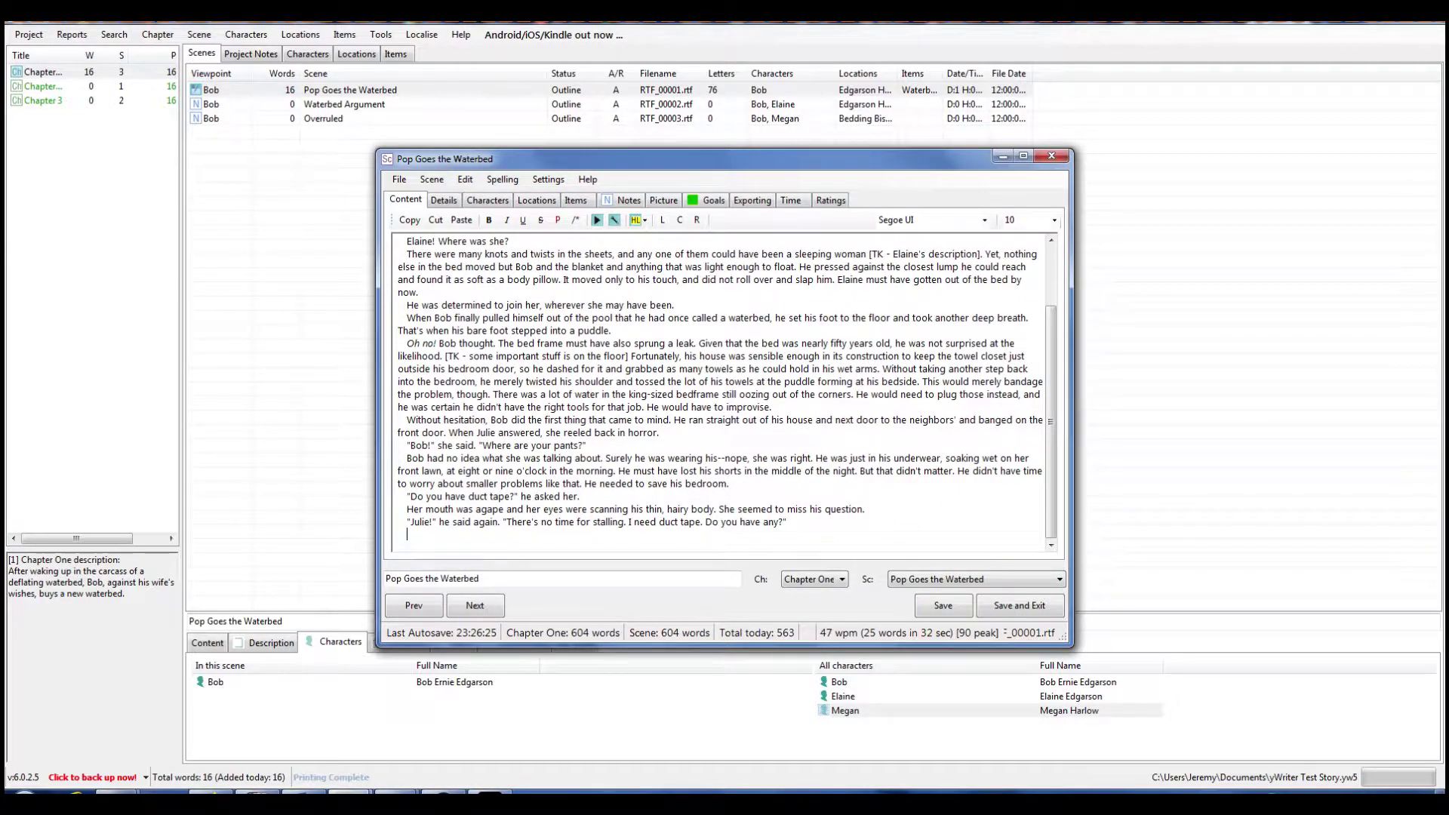
Begin a new paragraph with "She raised her hands and backed into the darkness of her living room. Bob tapped his foot as he"
type("She raised her hands and backed into the ")
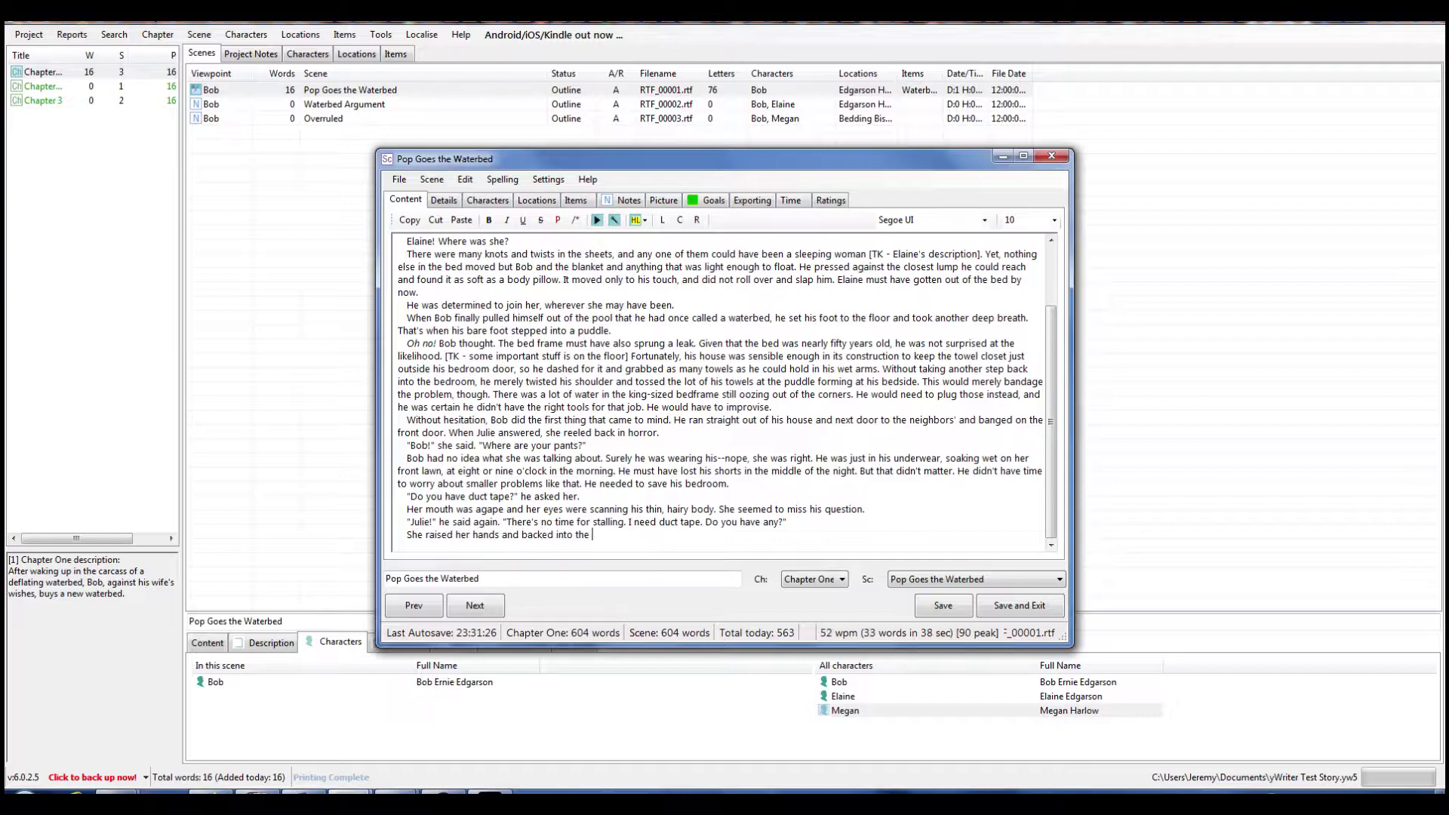
type("darkness of her living room. Bob tapped his foot as he ")
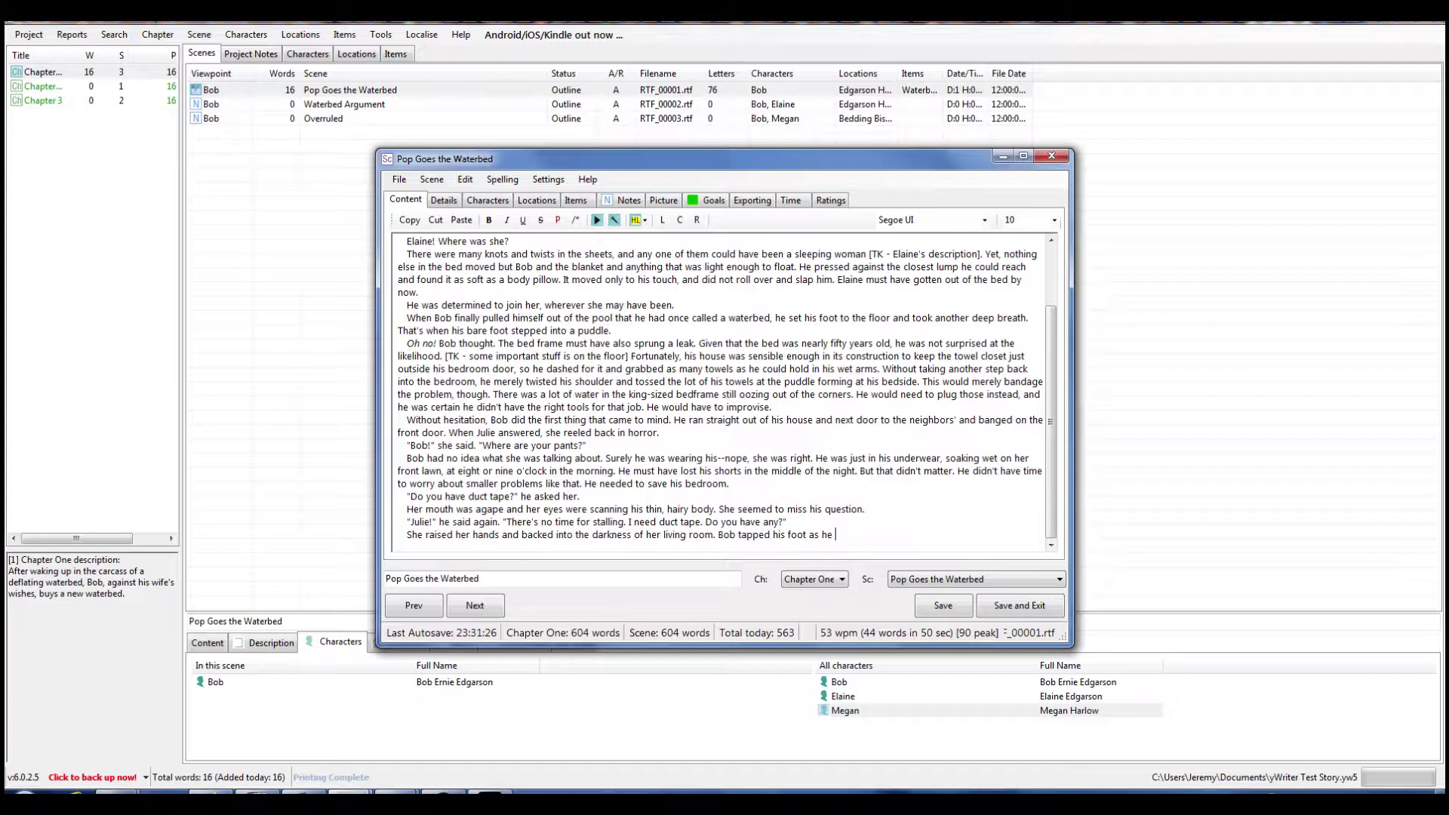
Complete the sentence about Bob tapping his foot with "watched her move toward the light in her kitchen."
type("watched her move toward the loig")
key("BackSpace")
key("BackSpace")
key("BackSpace")
key("BackSpace")
type("light in her kitchen.")
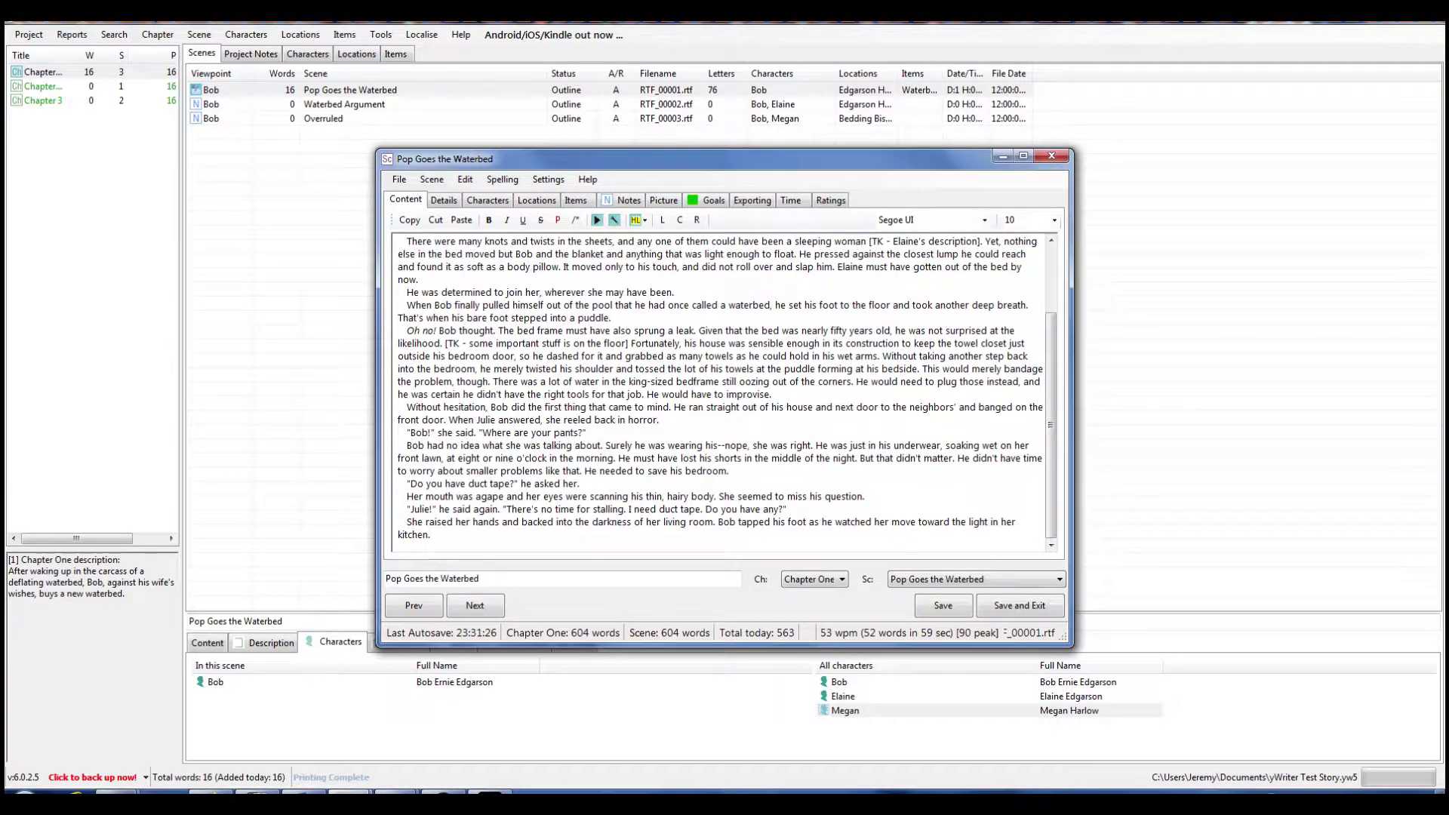
Continue the paragraph with "When she came back, she tossed the roll of tape at him and slammed the door shut between them."
type(" When she came back, she")
type("tossed the t")
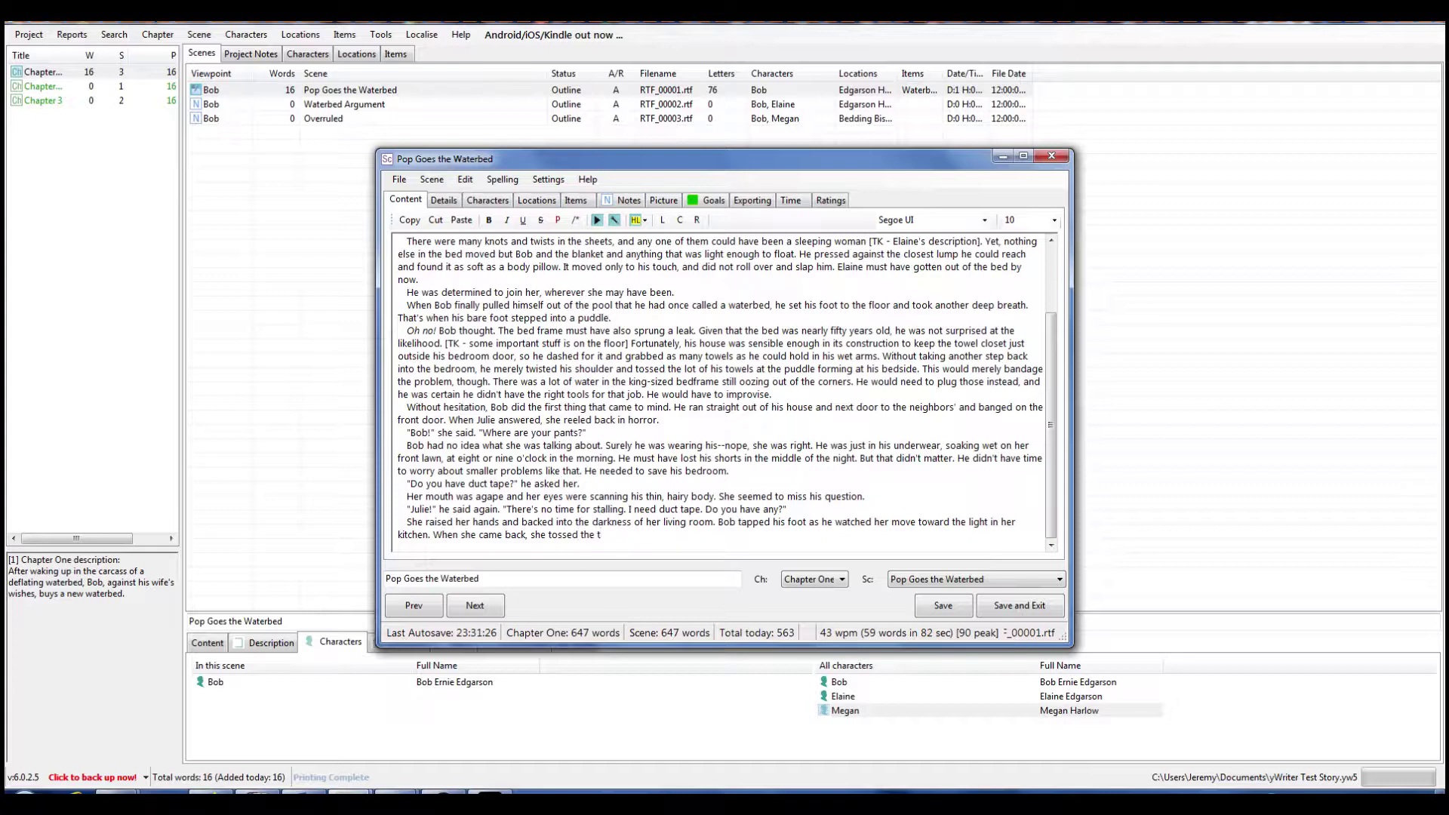
key("BackSpace")
type("roil")
type("l i")
type("of tape at him a")
type("nd slammed ")
type("the door ")
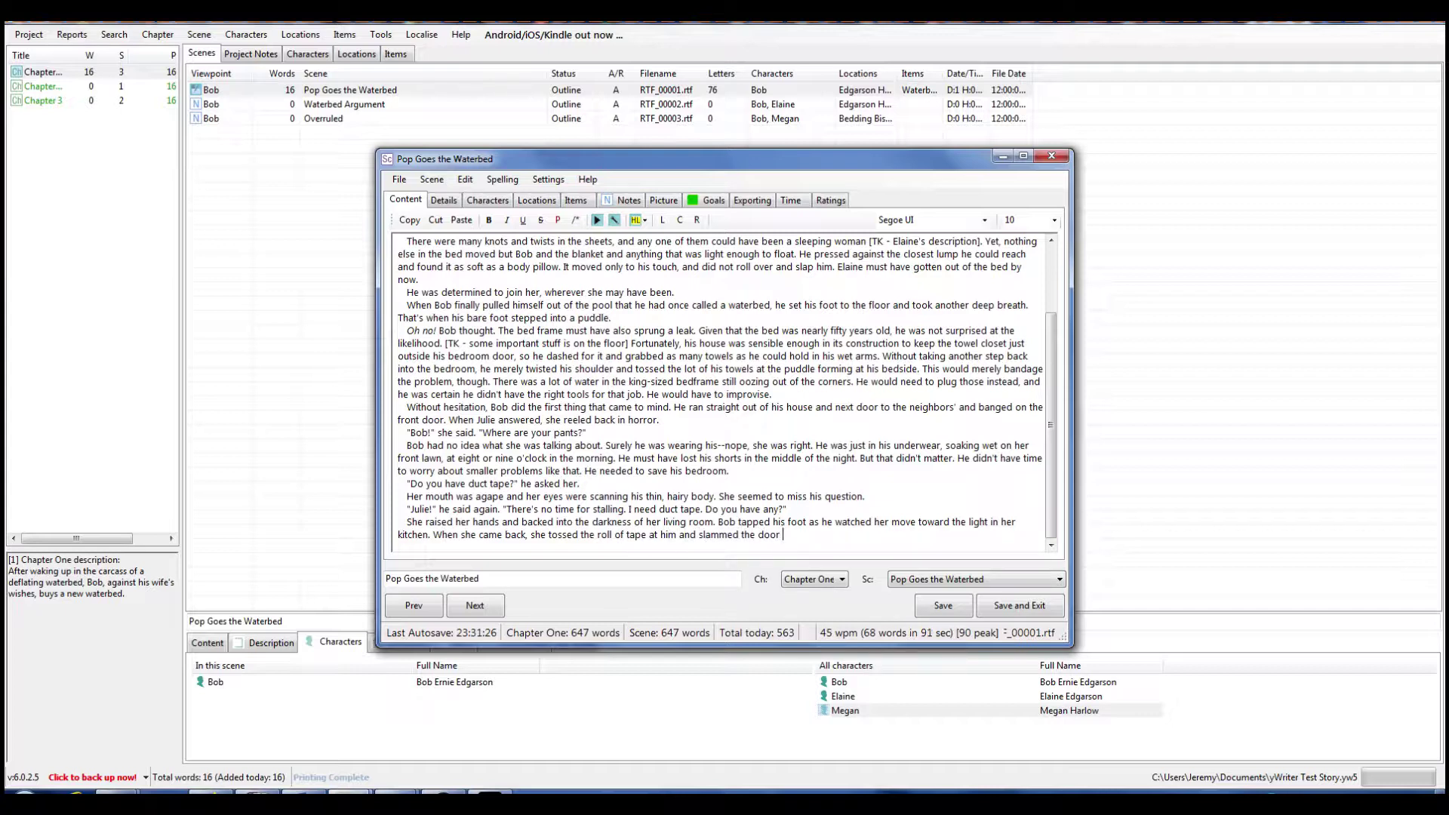
type("shut between them.")
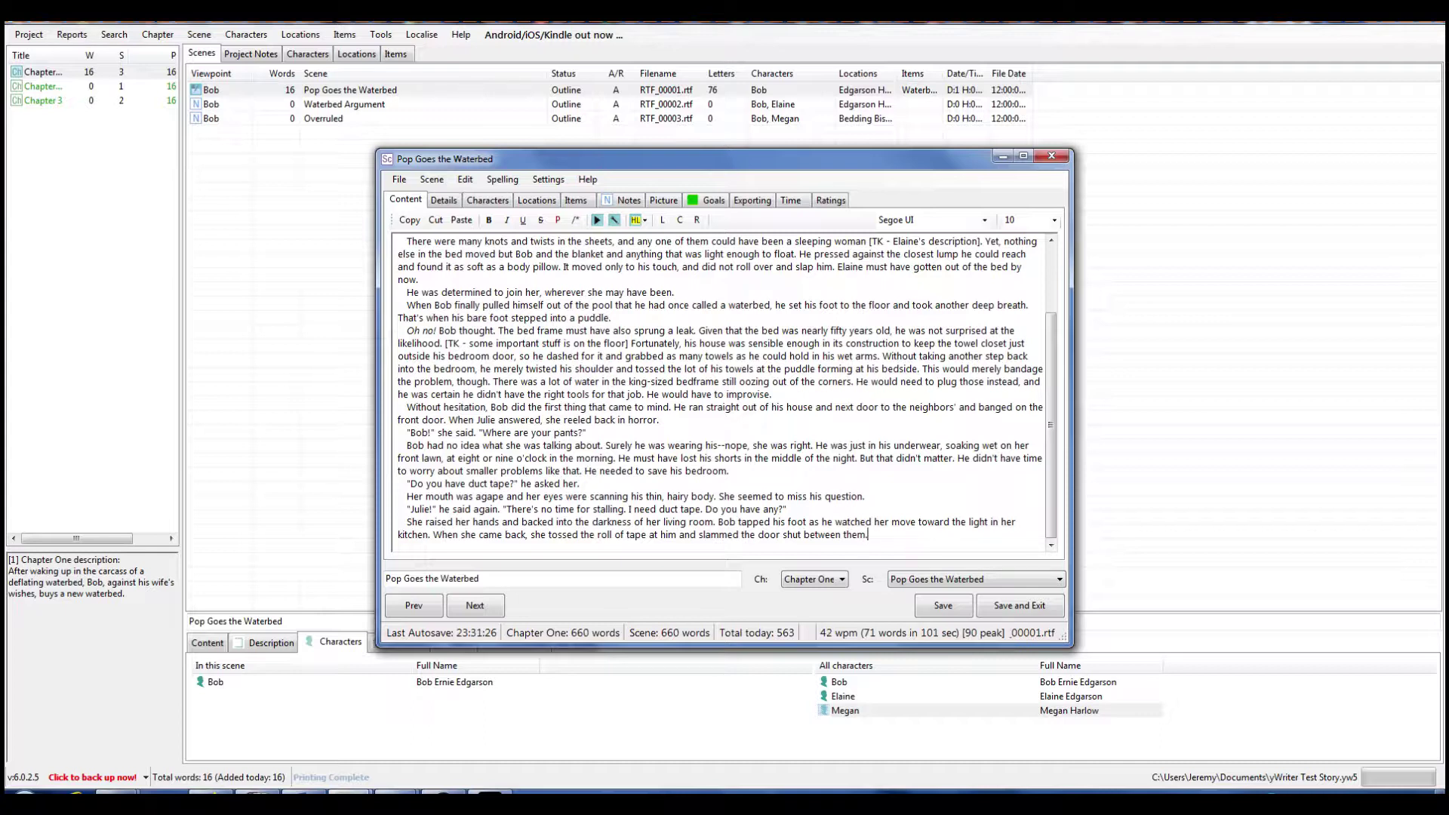
Add the paragraph "He'd have to explain himself later." and start a new line
key("Return")
type("H")
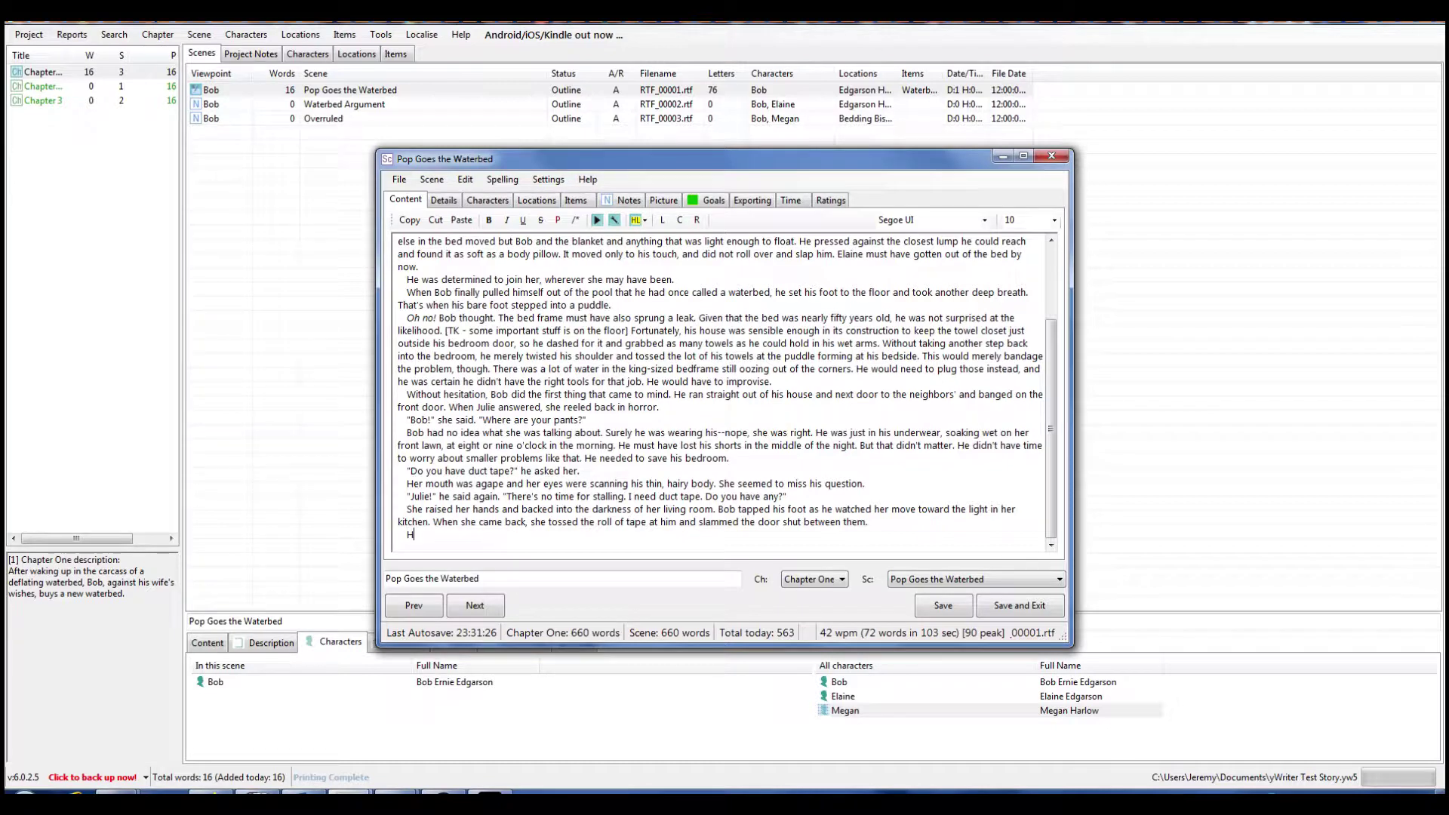
type("e'd have to explain himself later.")
key("Return")
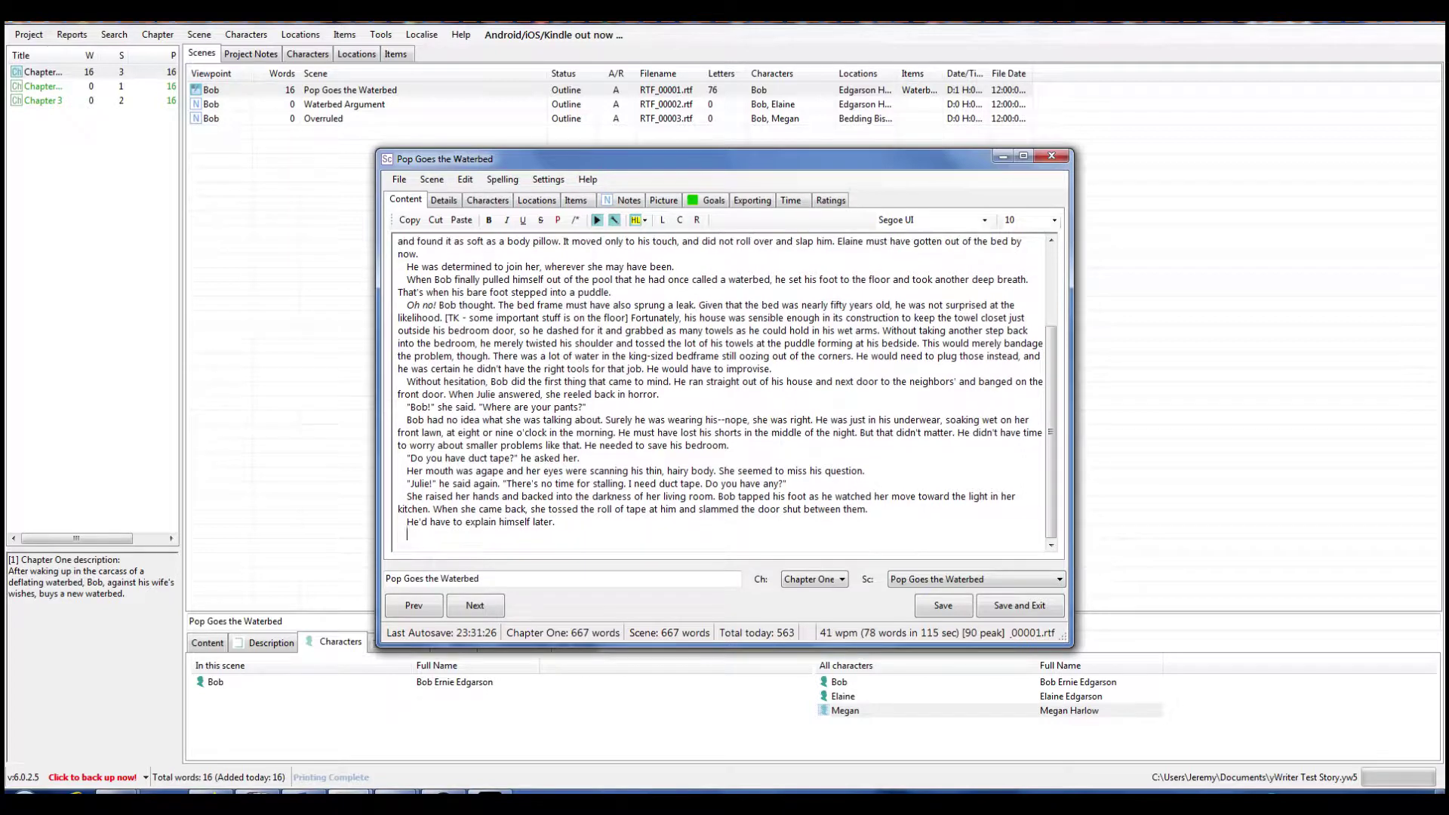
Begin the paragraph with "Back in the bedroom, he tore off strips of tape with his teeth and struggled to wipe away the wet areas as"
type("Back in the bedroom, he tore off ")
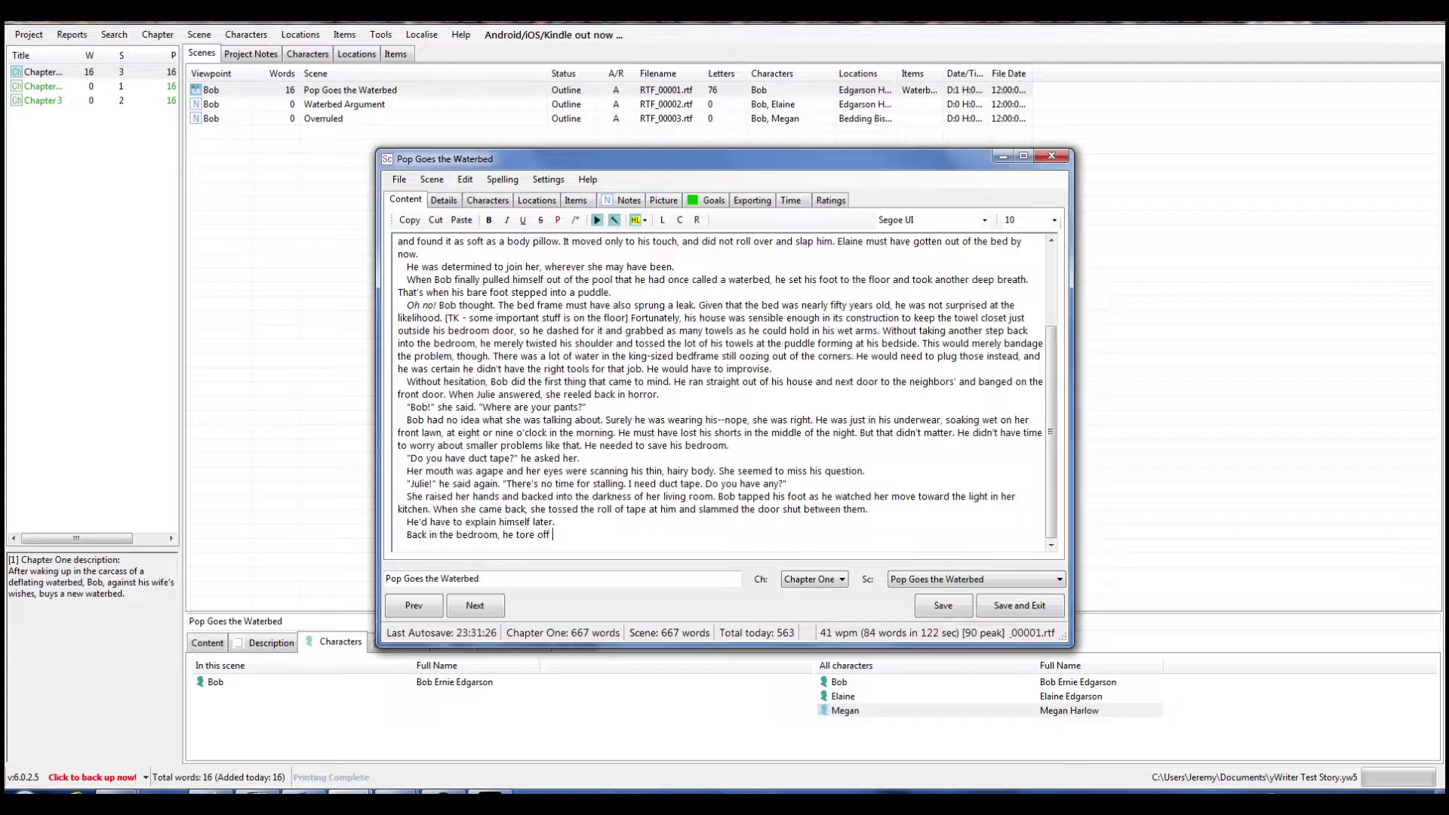
type("strips of tape with his teeth and wip")
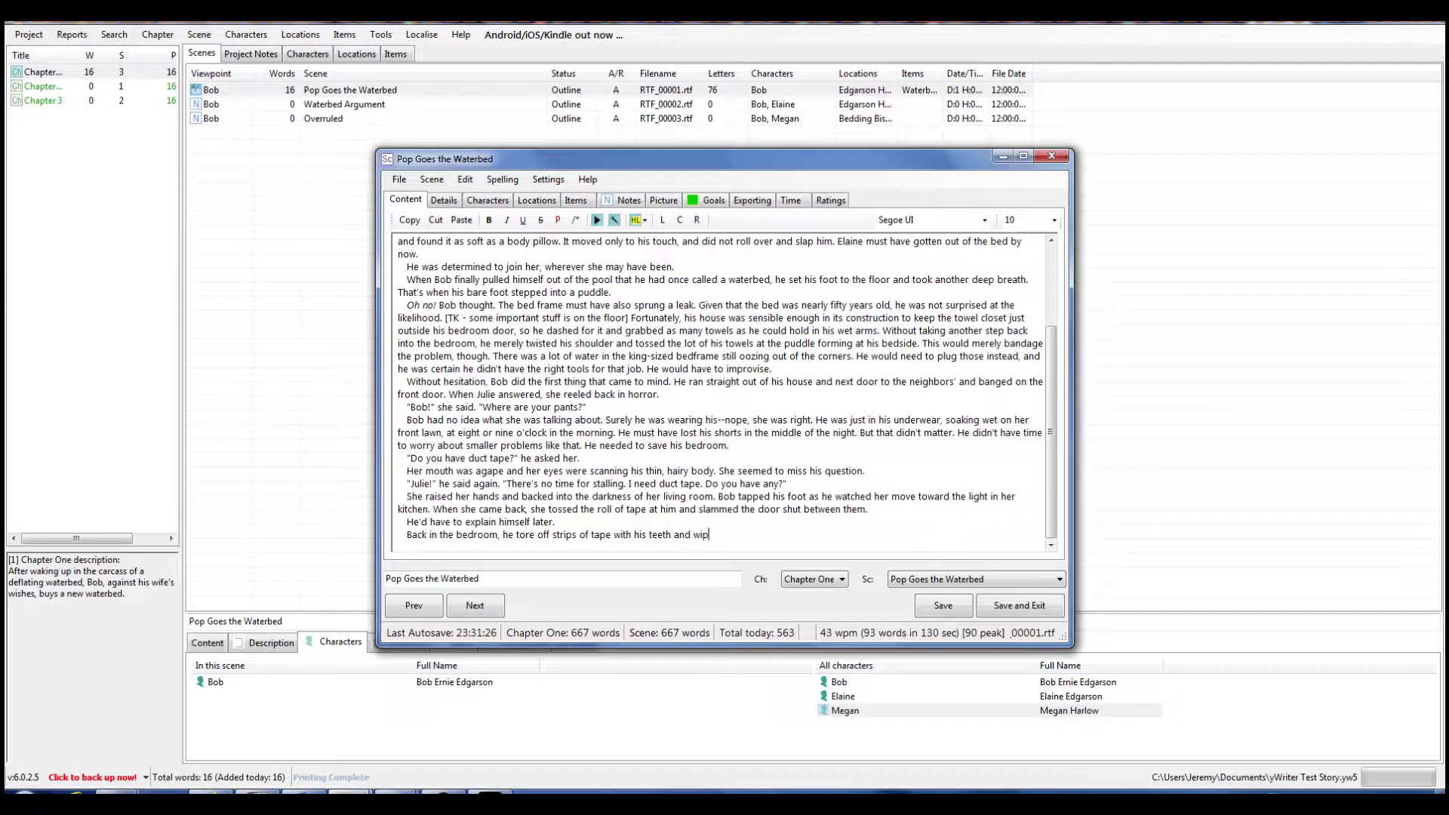
type("ed away th")
type("struggl")
type("ed")
type(" to")
key("Right")
key("Right")
key("Delete")
type("wet areas as ")
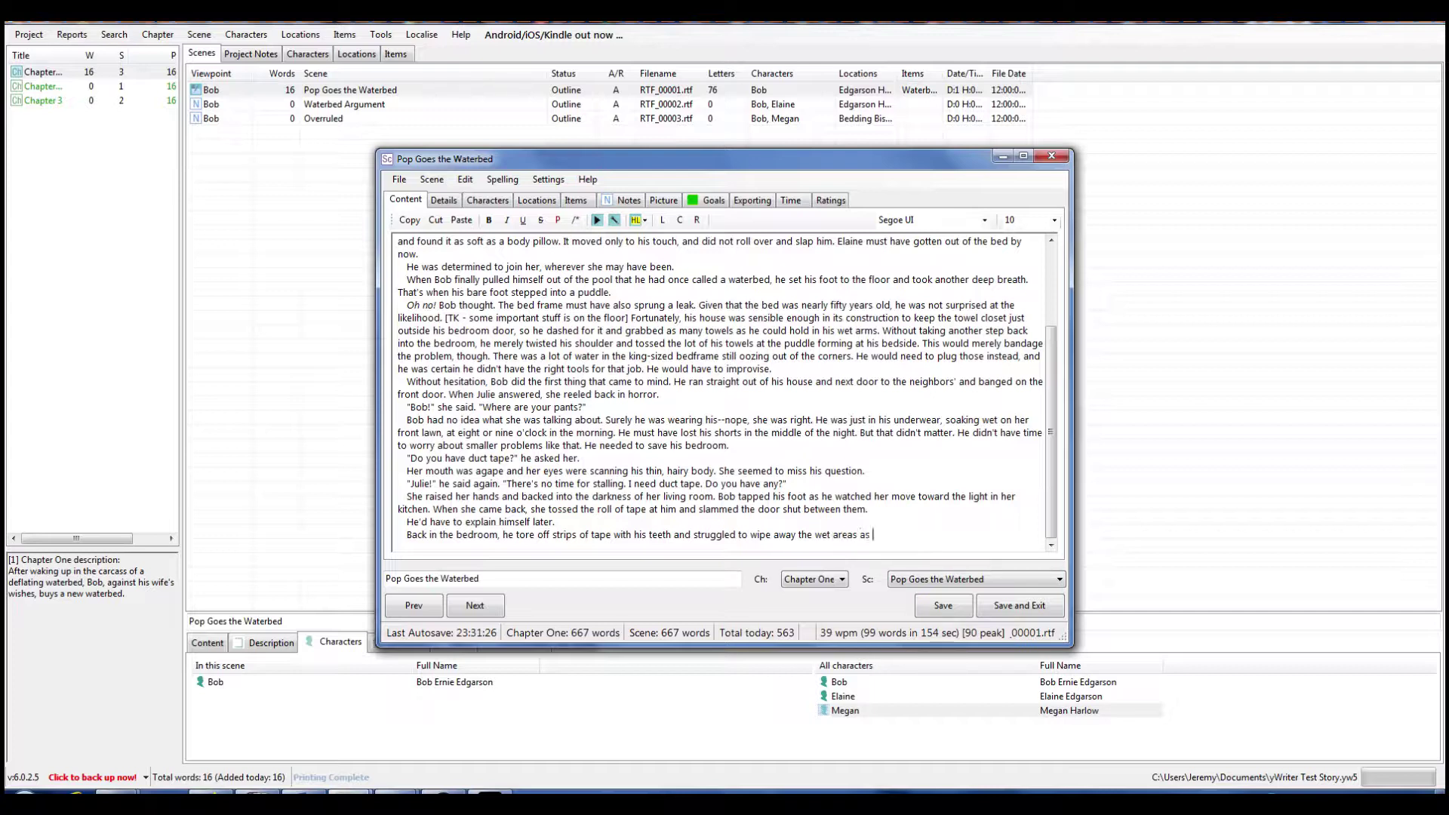
Continue with "more water poured through the cracks. His last dry towel was getting wetter by the moment"
type("more water po")
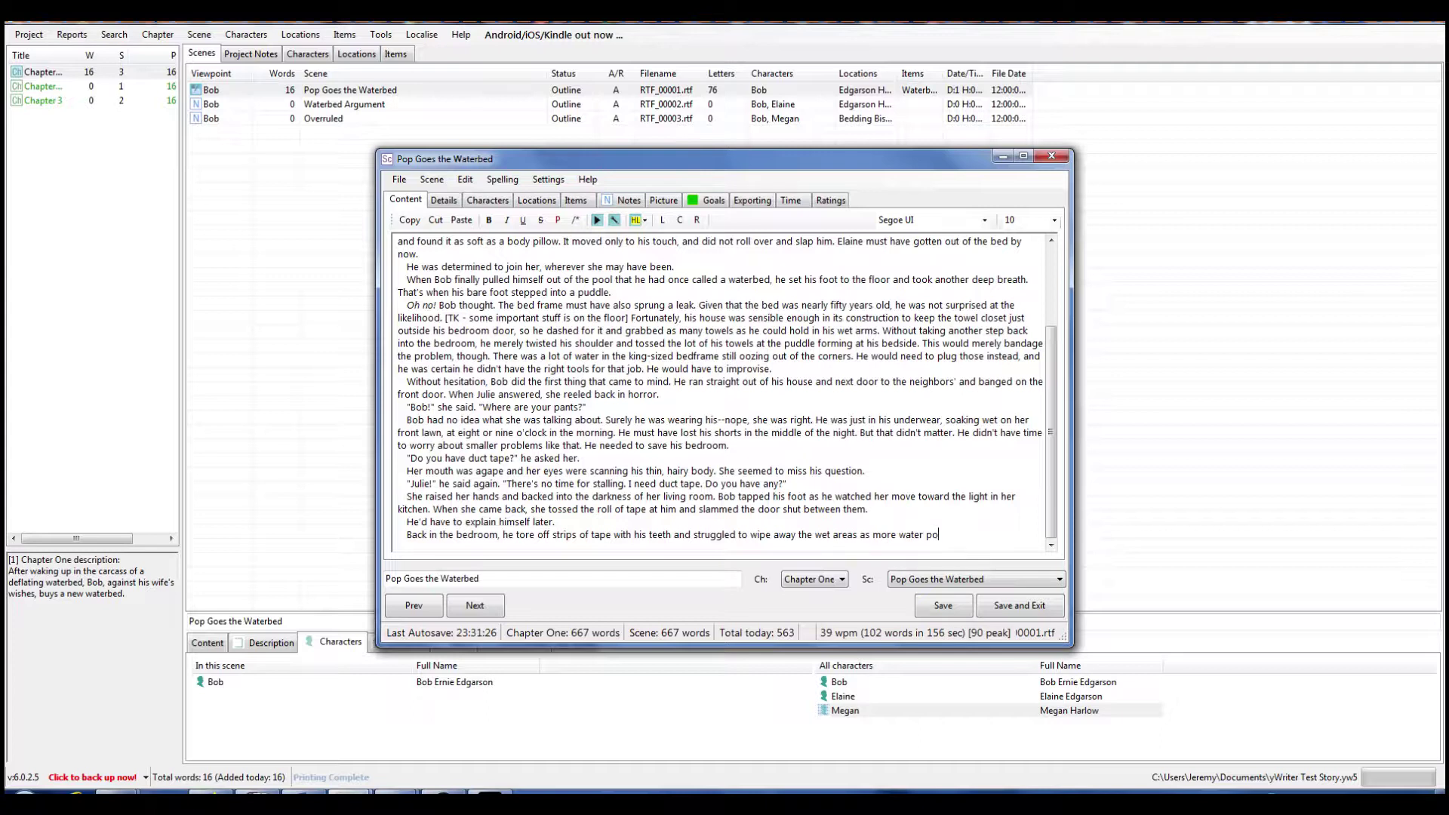
type("ured through the cracks. ")
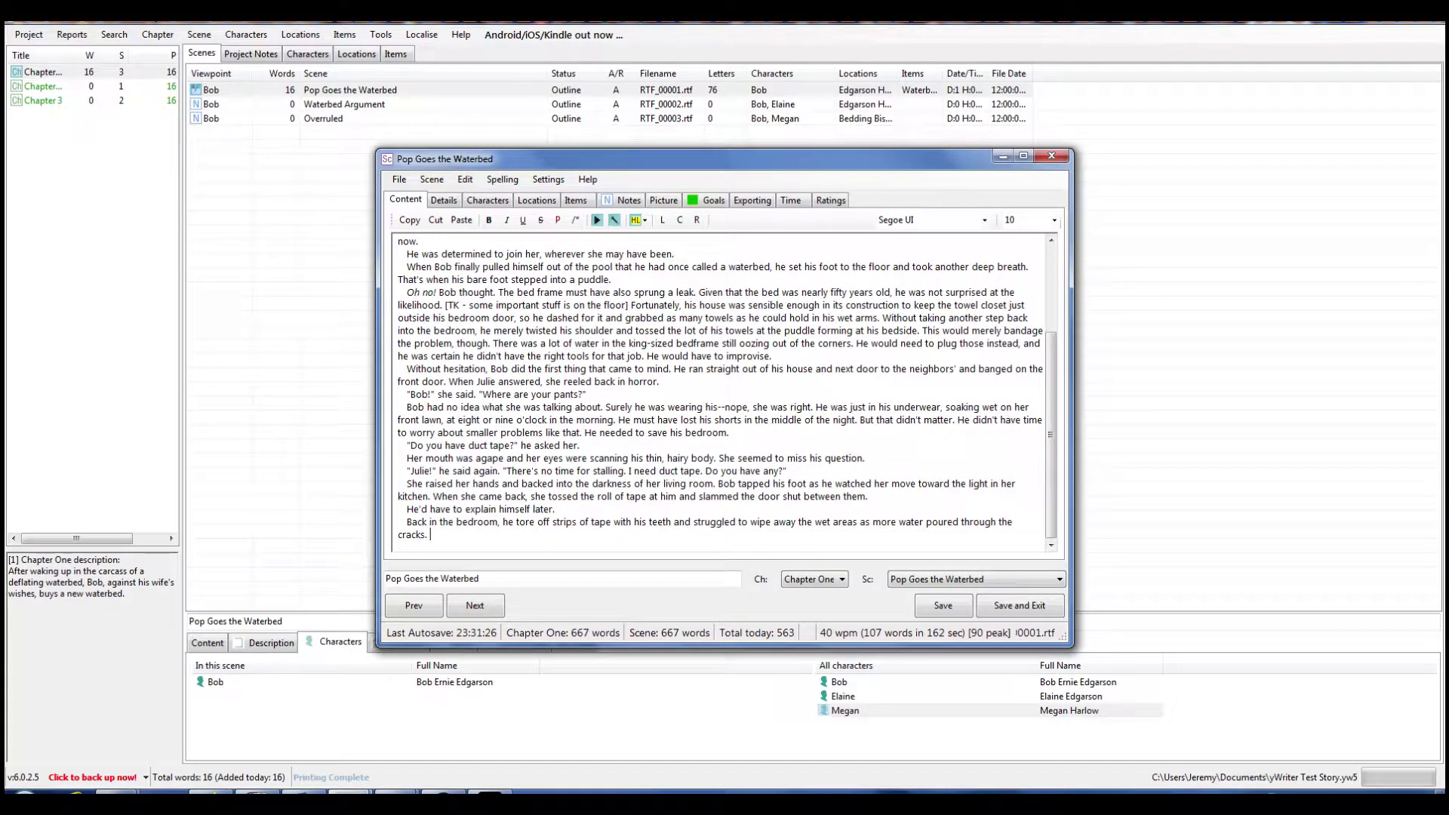
type("His last dry towel was getting wetter by the moment")
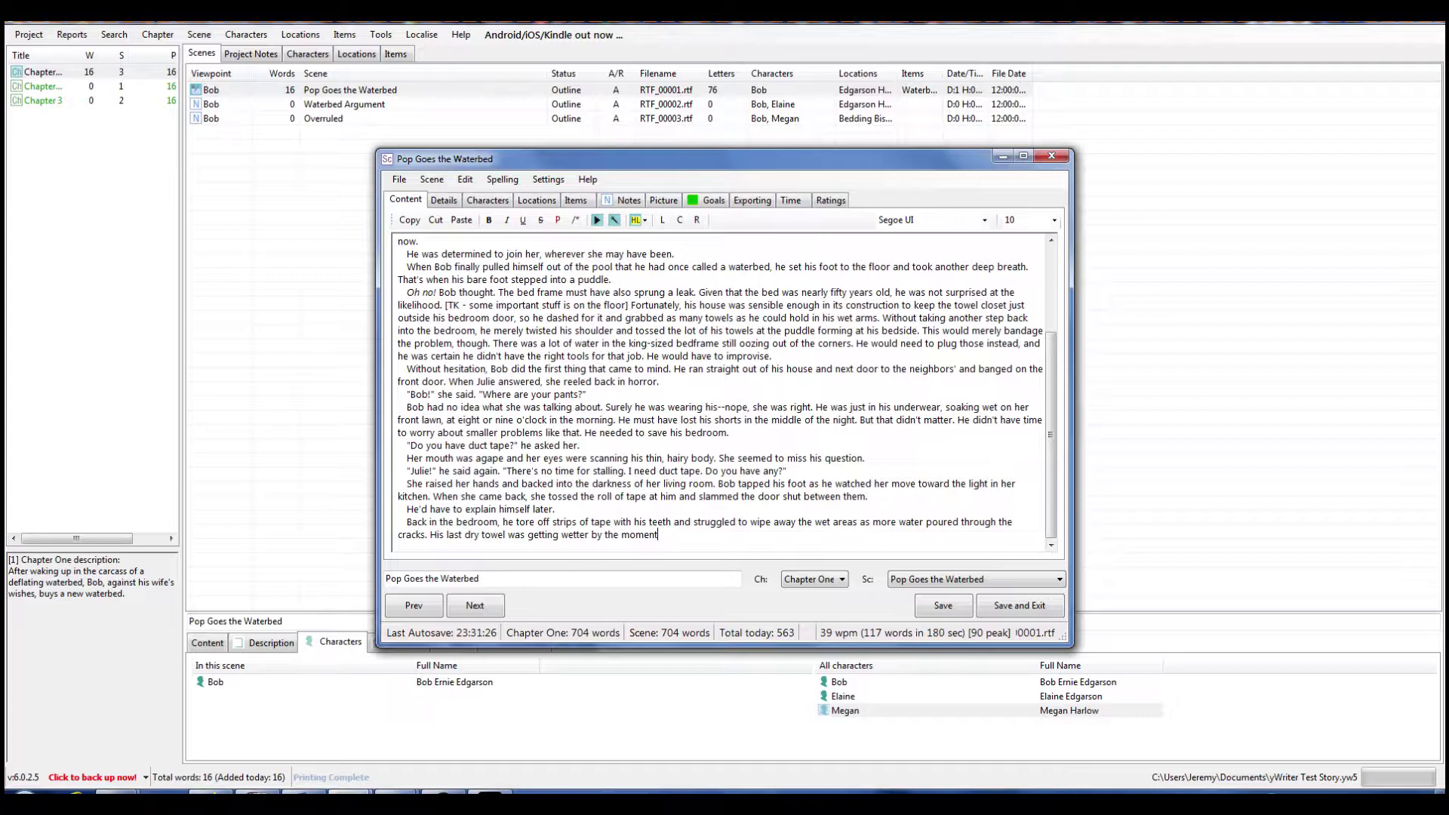
type("and the little bit he could dry would just")
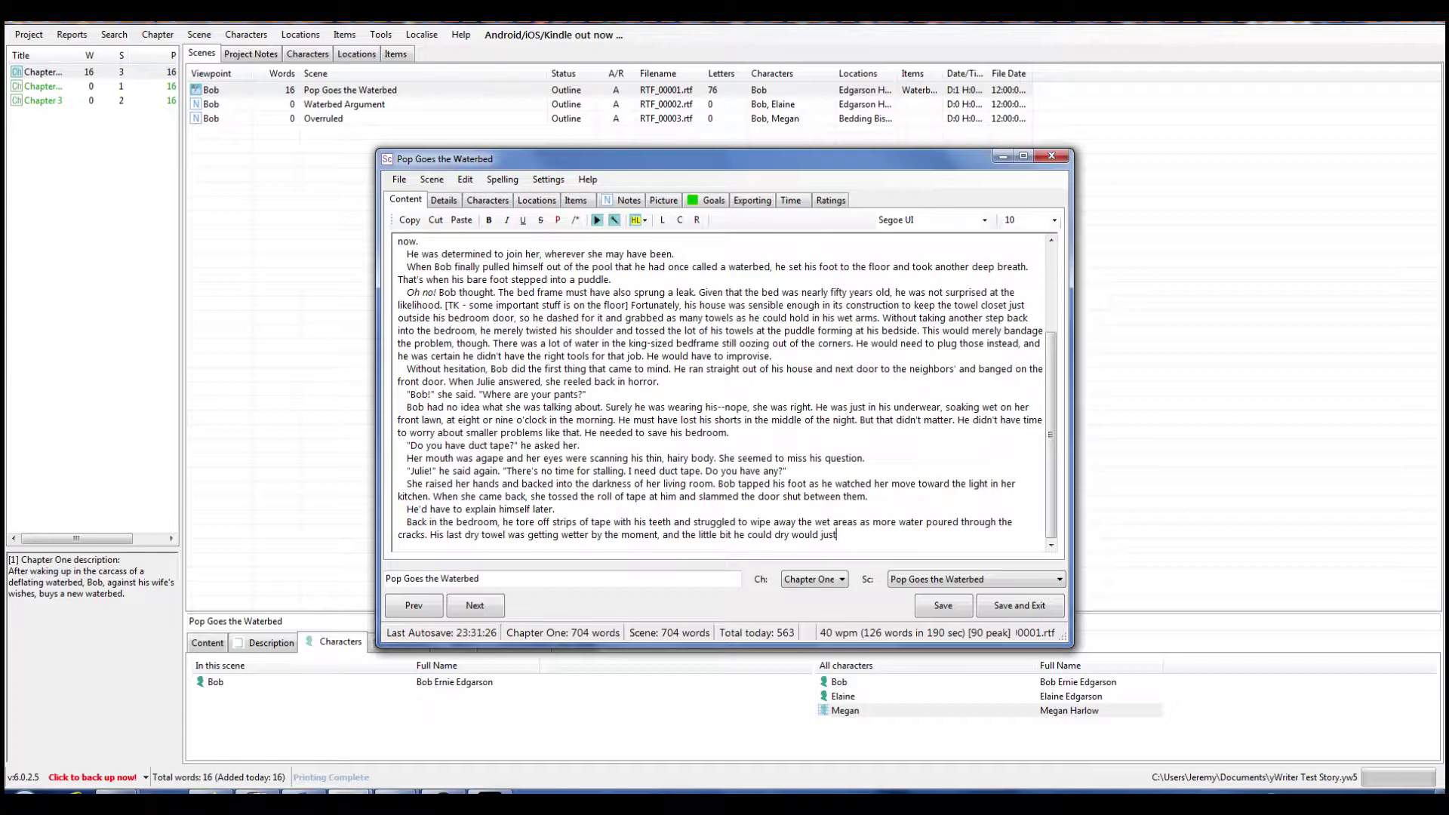
key("BackSpace")
key("BackSpace")
key("BackSpace")
key("BackSpace")
key("BackSpace")
key("BackSpace")
key("BackSpace")
key("BackSpace")
key("BackSpace")
key("BackSpace")
key("BackSpace")
key("BackSpace")
key("BackSpace")
key("BackSpace")
key("BackSpace")
key("BackSpace")
key("BackSpace")
key("BackSpace")
key("BackSpace")
key("BackSpace")
key("BackSpace")
key("BackSpace")
key("BackSpace")
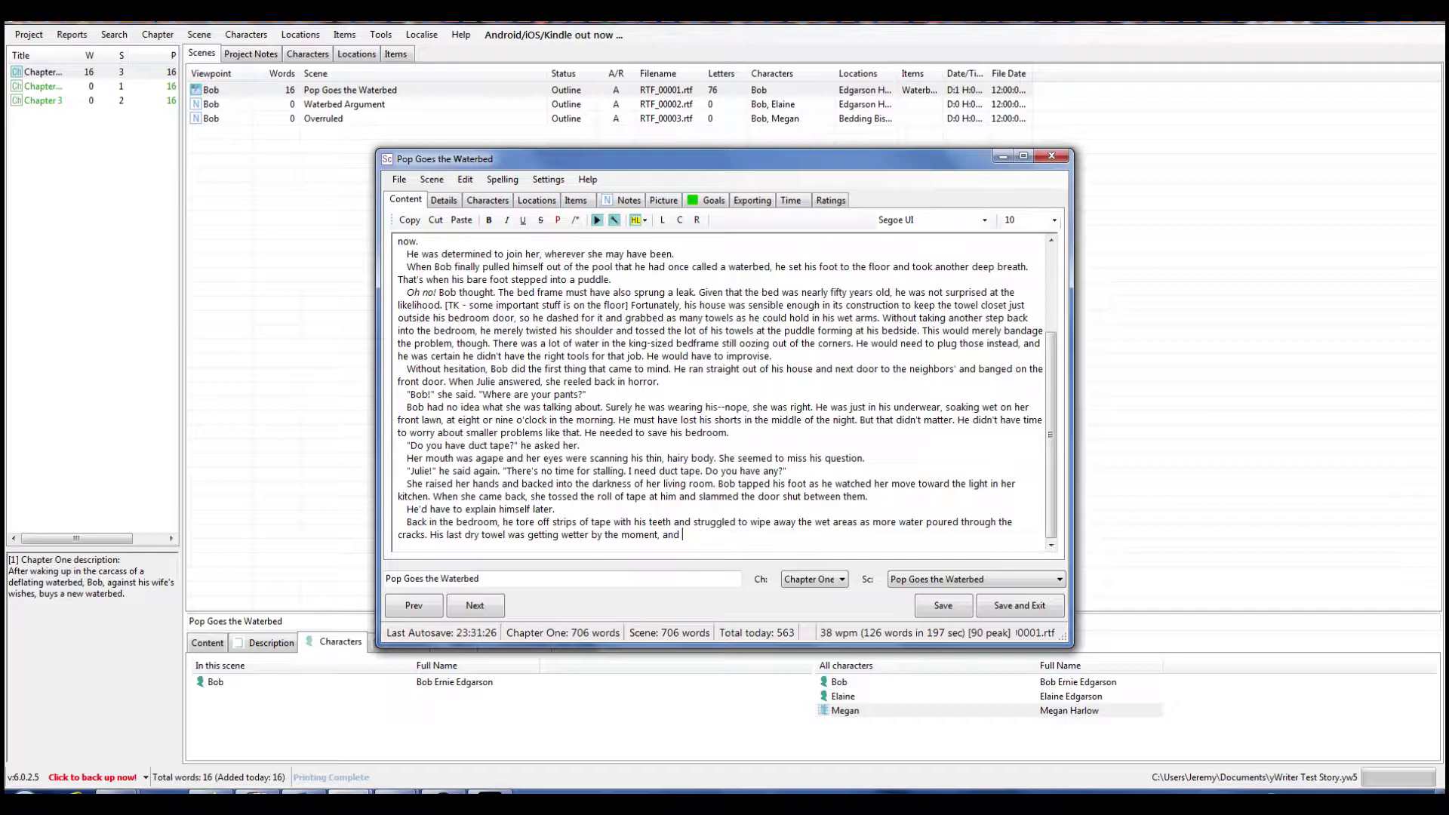
key("BackSpace")
key("BackSpace")
key("BackSpace")
key("BackSpace")
key("BackSpace")
key("BackSpace")
End the towel sentence with a period and add "Soon, he would have no way of finishing the job"
type(".")
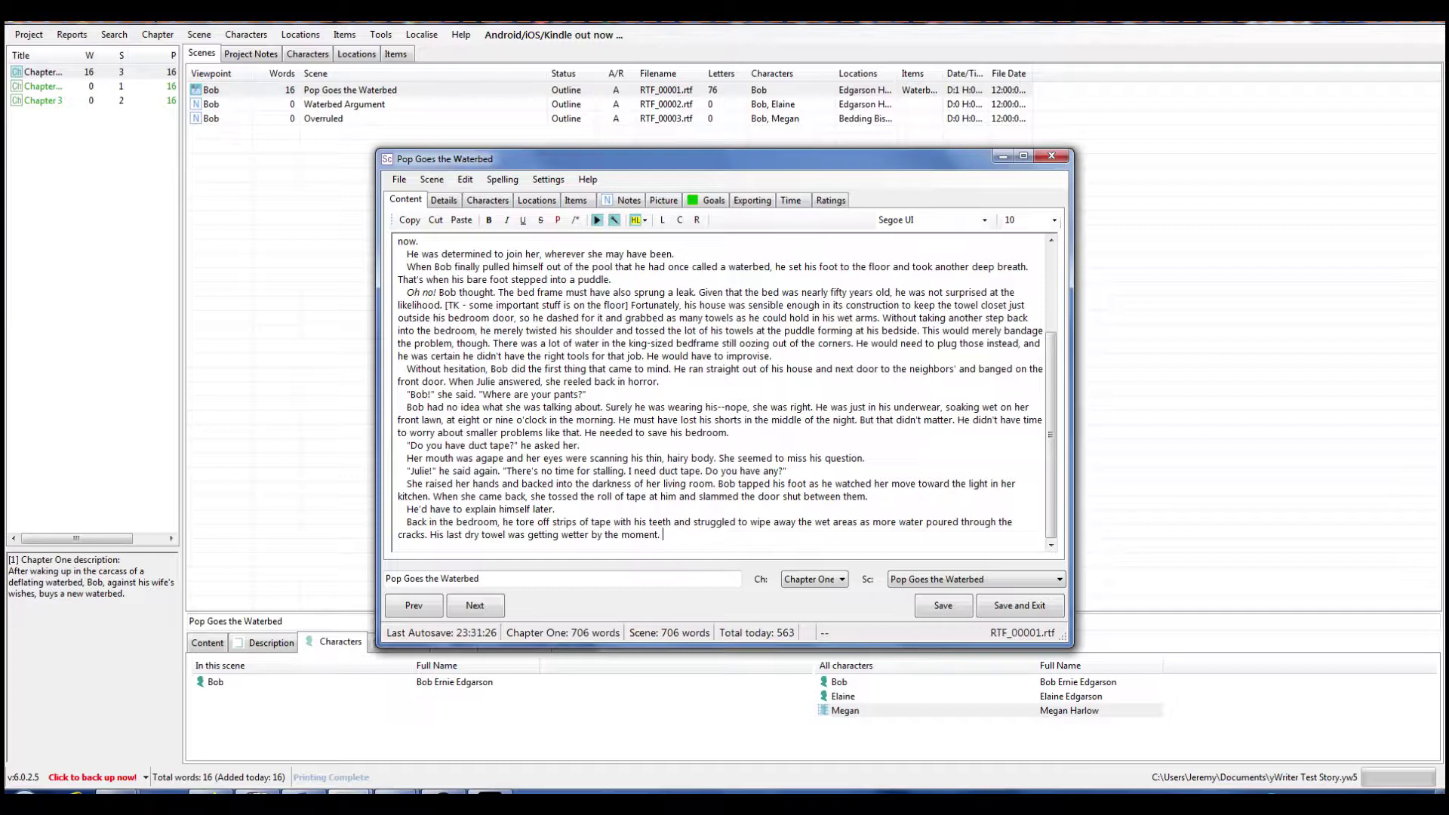
type(" Soon, he would have no way of finis")
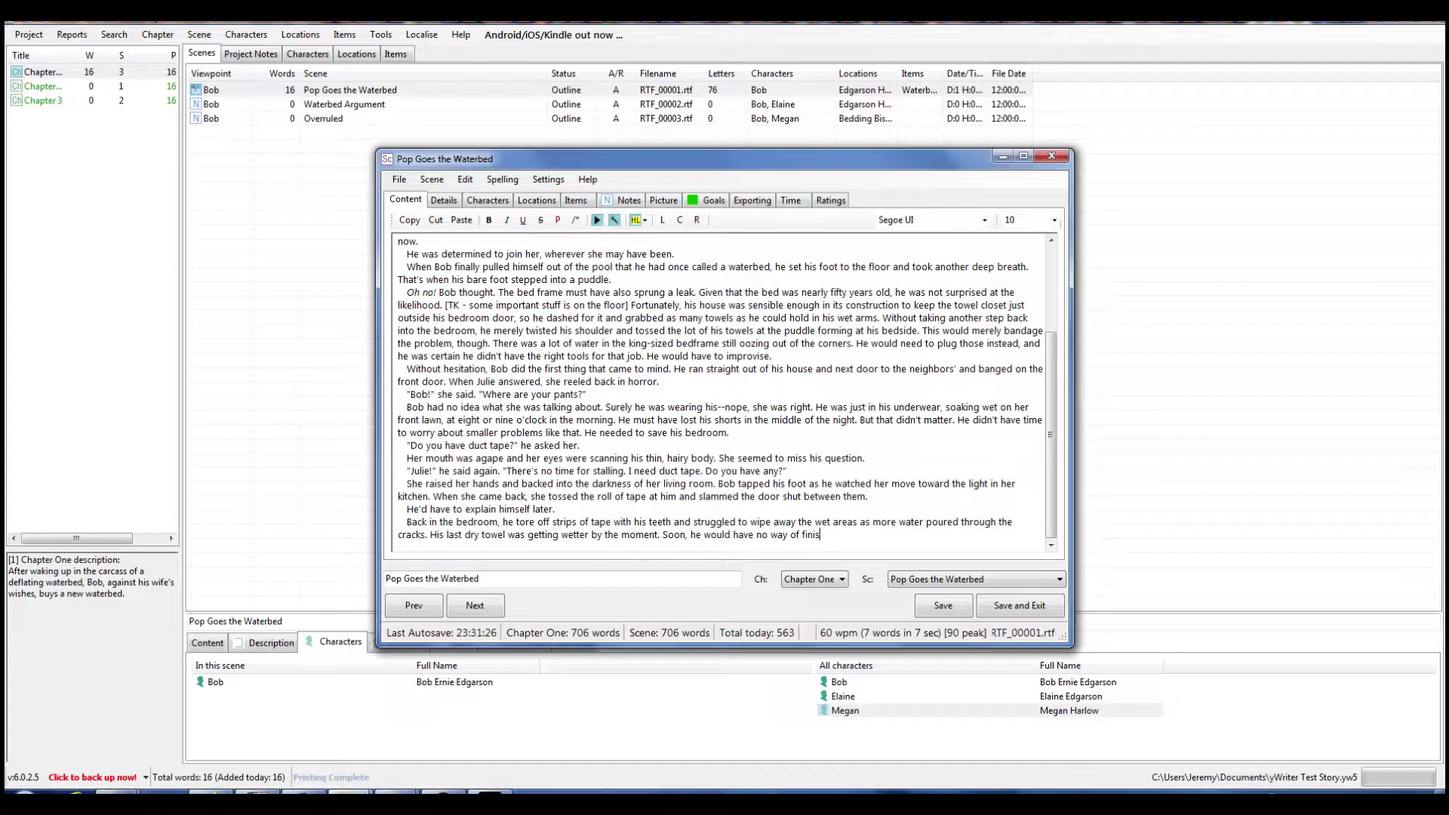
type("hing the job")
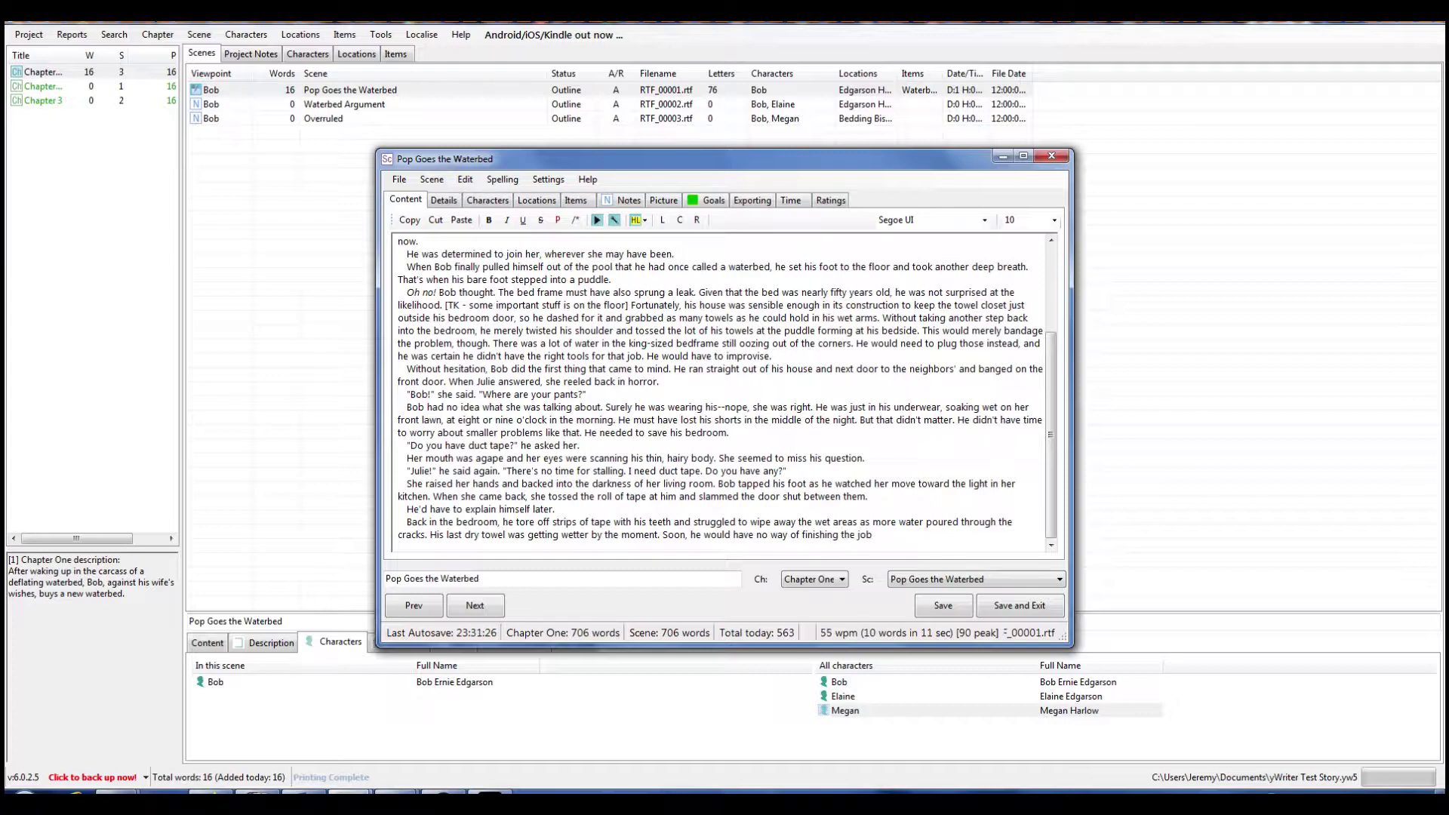
Add "He did his best to seal the cracks with tape as fast as he could wipe the wetness away." and start a new paragraph
type(". He did his best to seal the cracks with tape")
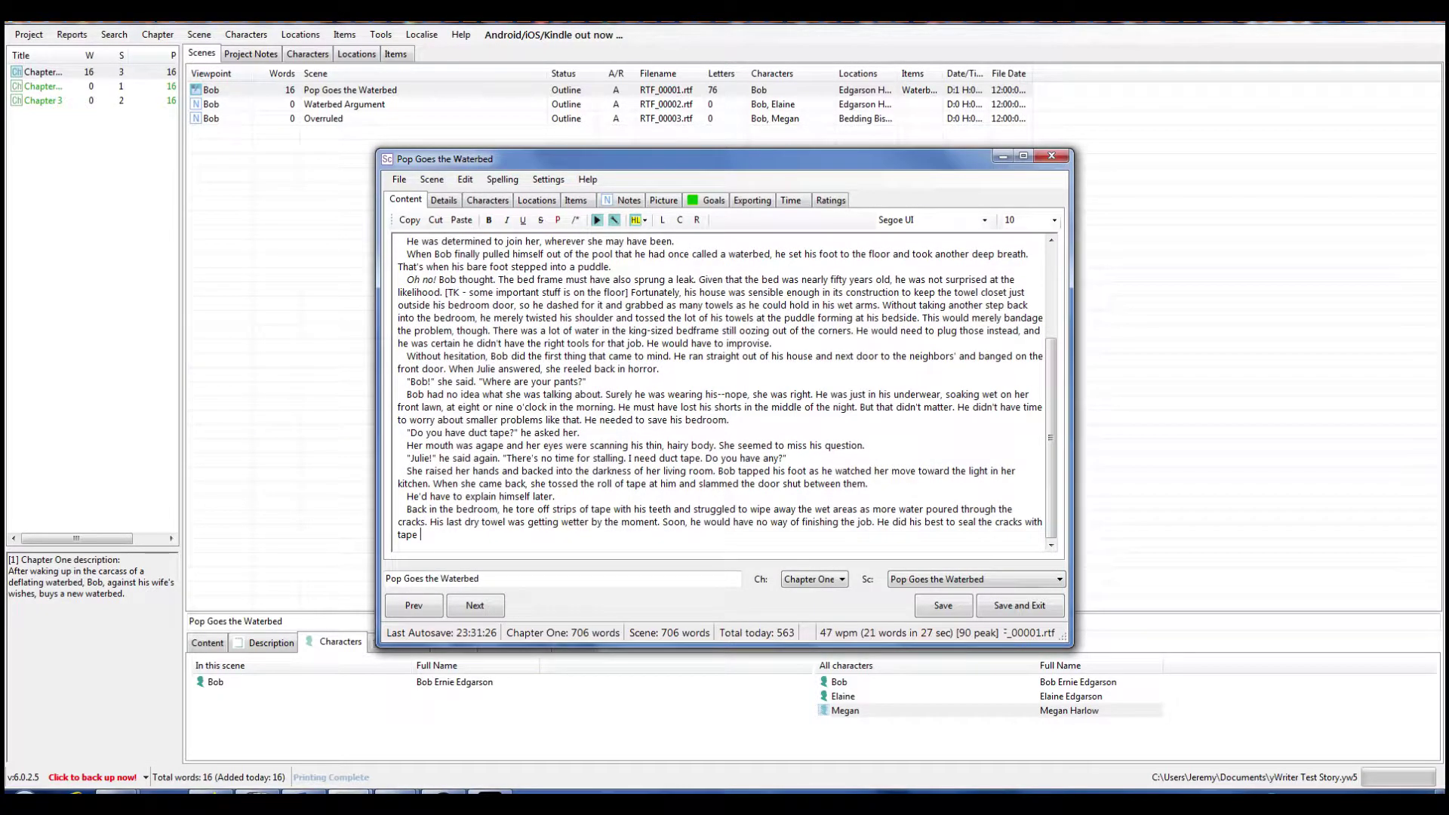
type("as fast as he could wipe the wetness awa")
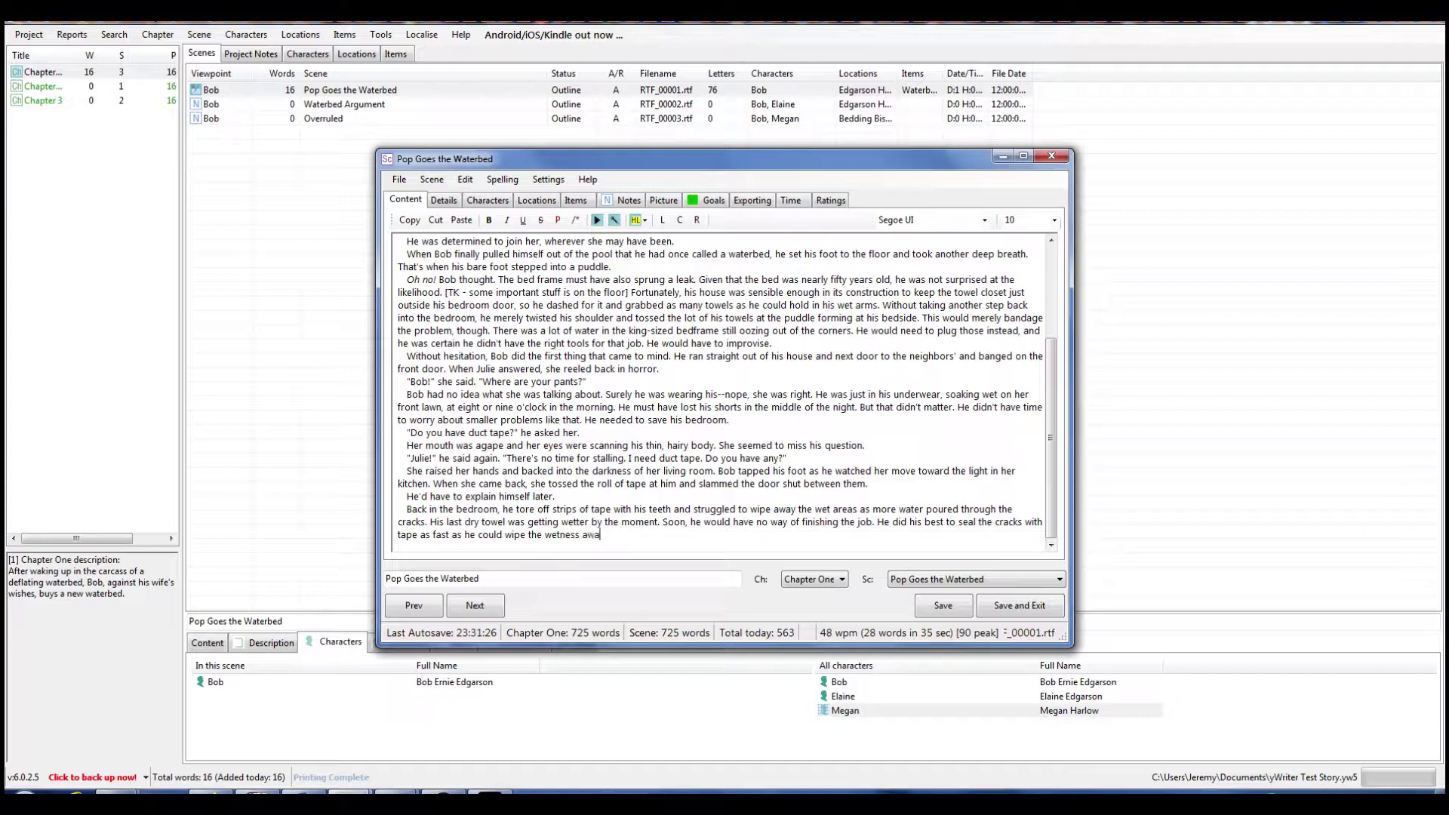
type("y.")
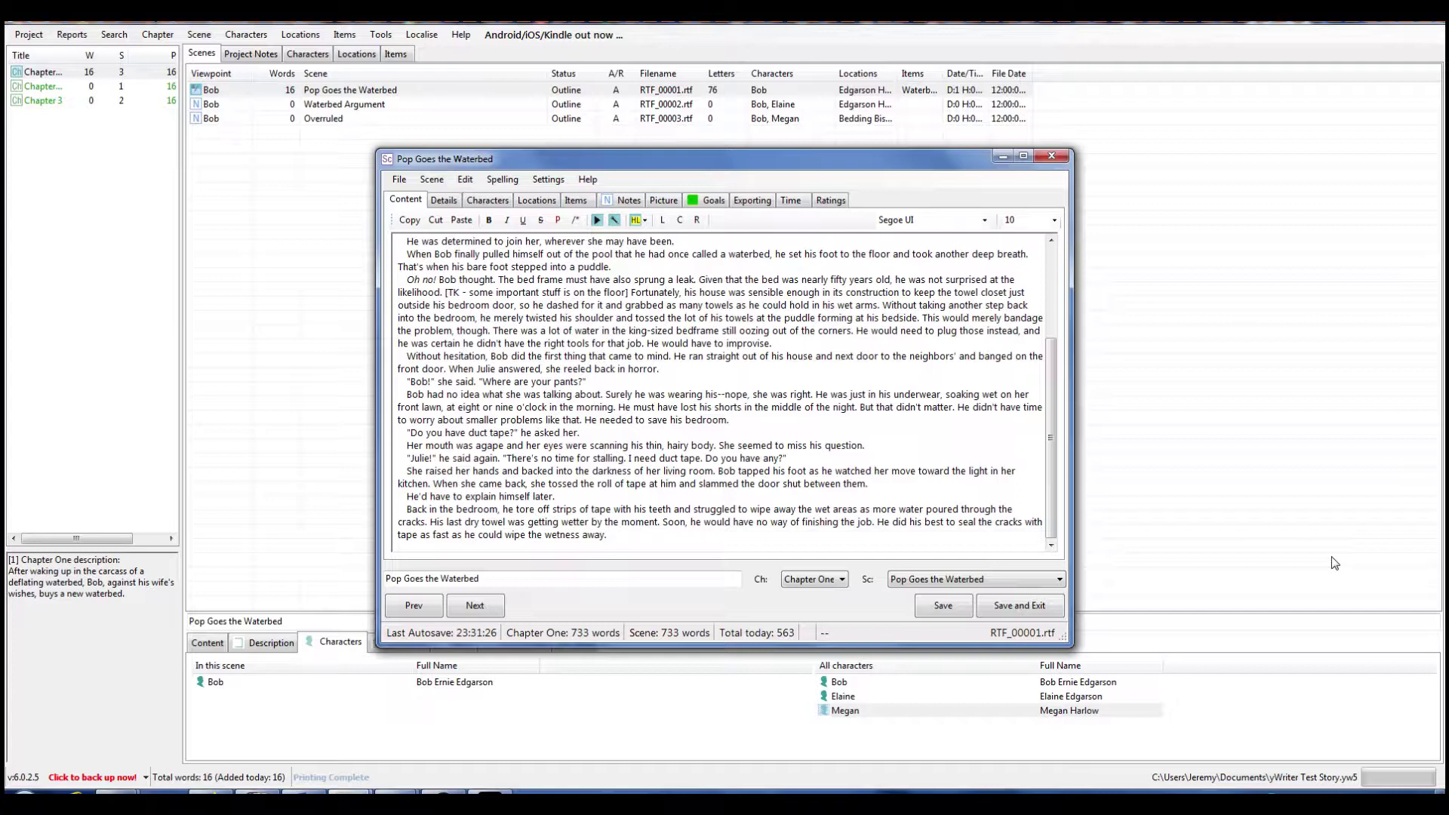
key("Return")
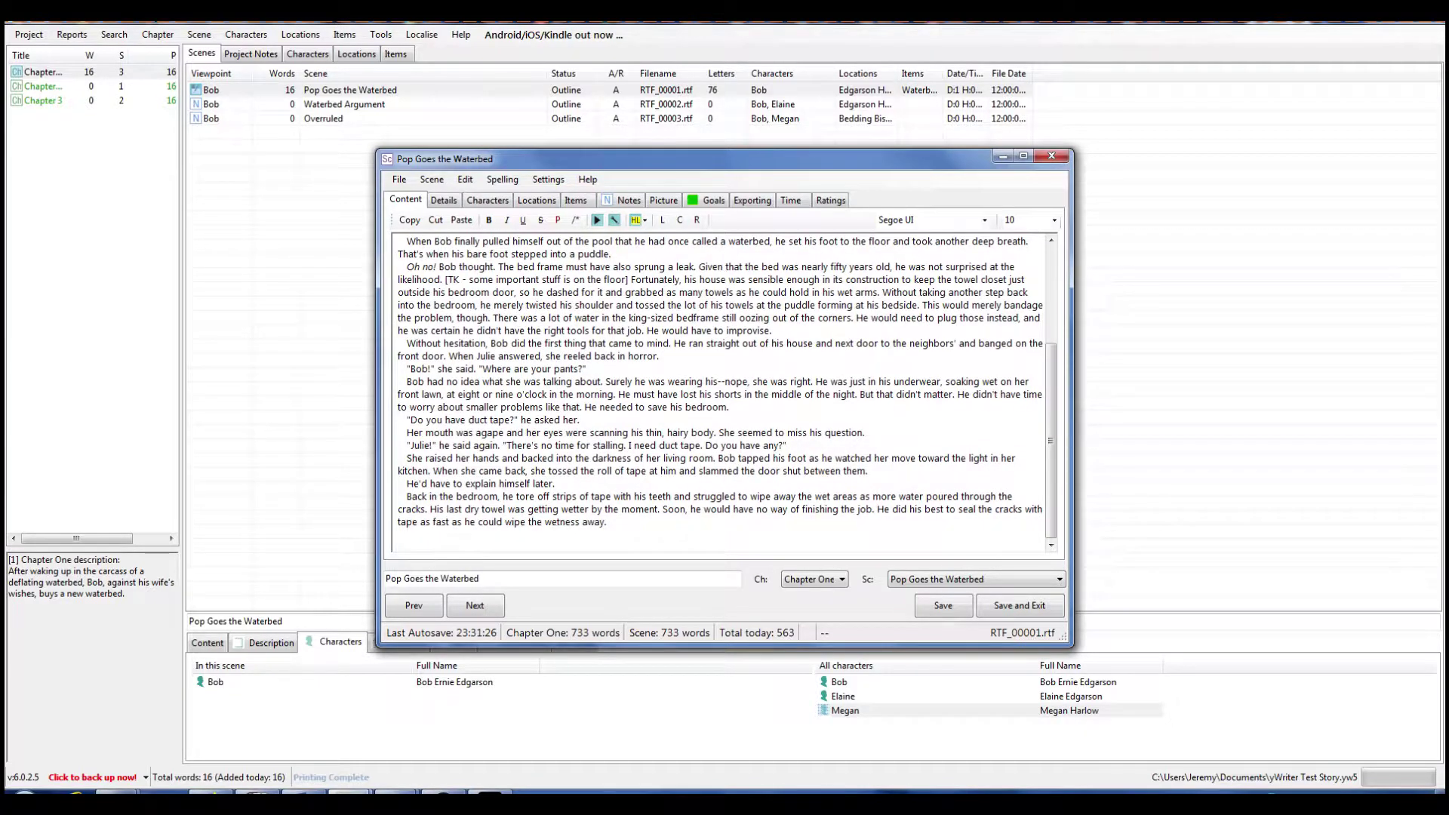
Begin the new paragraph with "The duct tape method was mildly effective, but still not as effective as he would have liked."
type("The")
type(" duct tape m")
type("ethod was ")
type("mild")
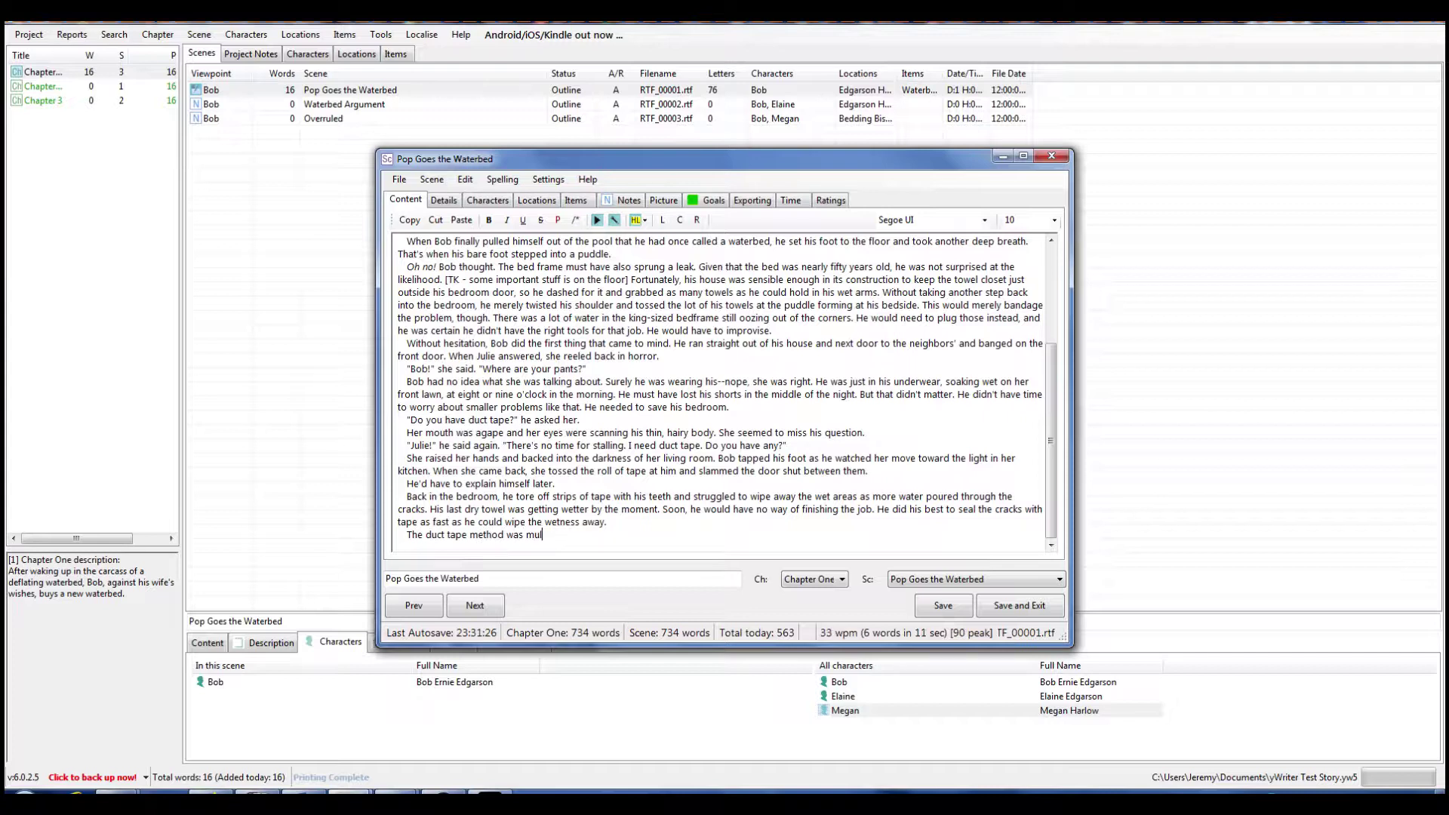
type("ly effective, but still no")
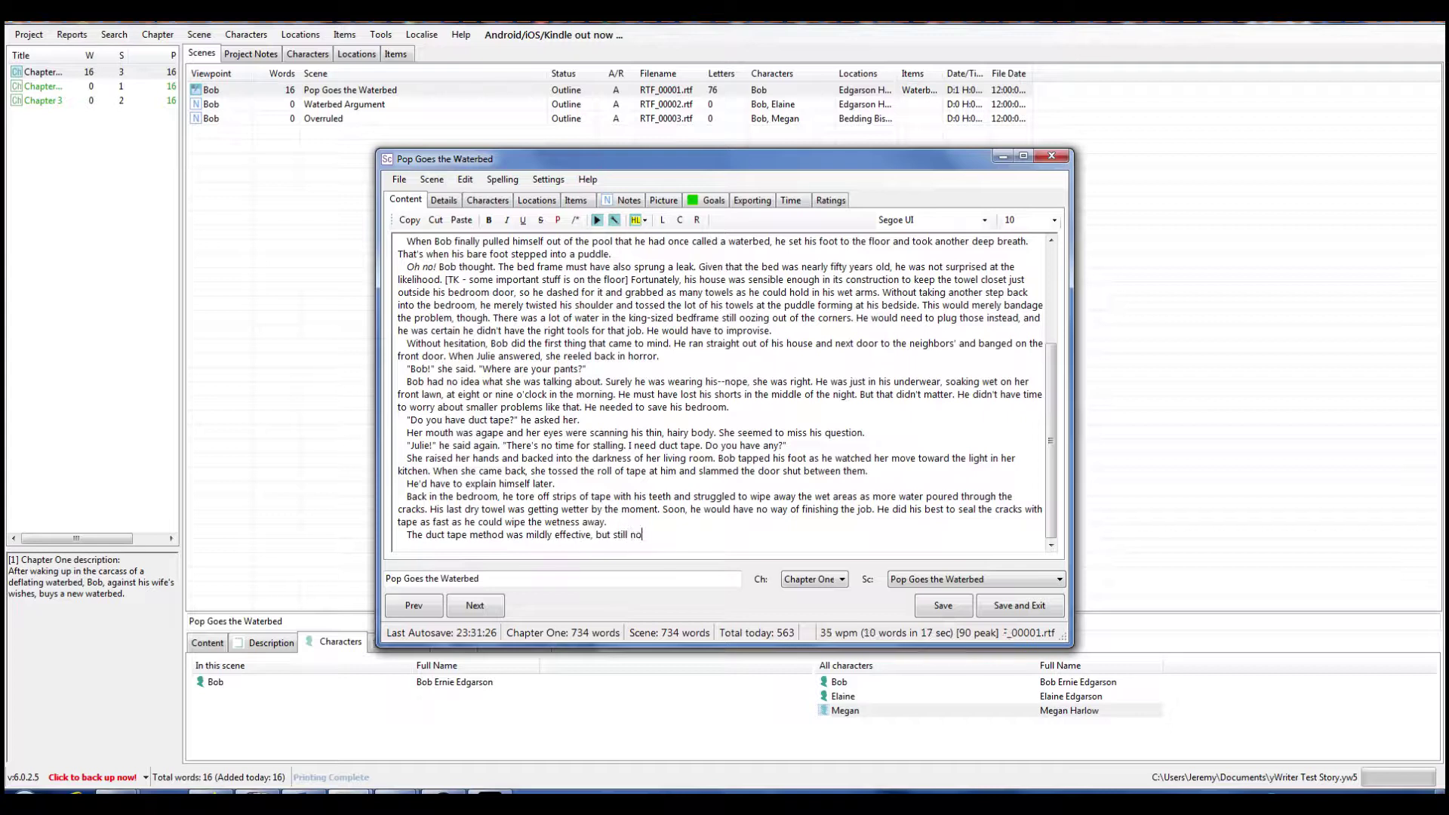
type("t as effective as he would have liked.")
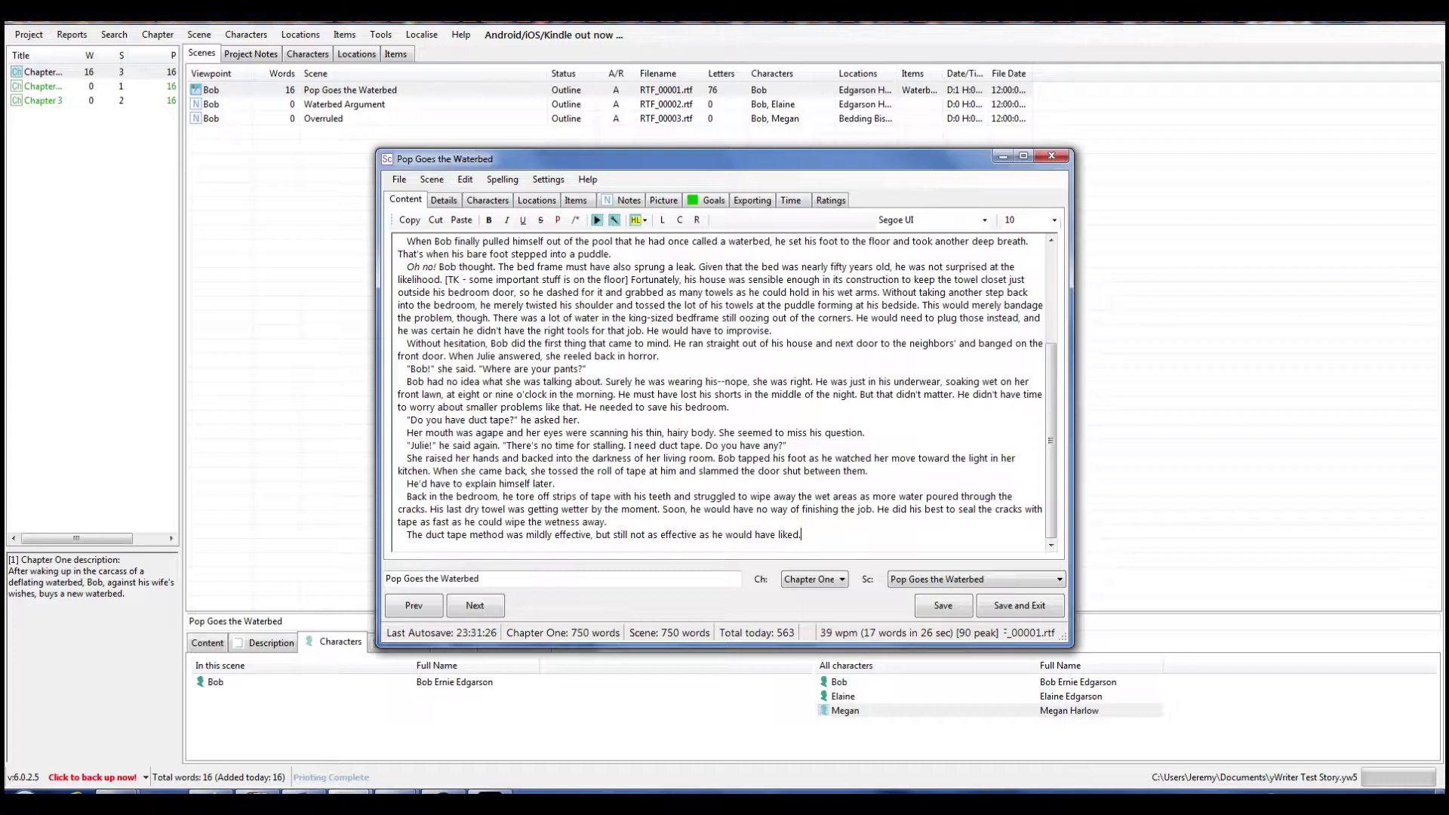
Add the sentence "The flow of water to his floor slowed, but it did not completely stop." to the last paragraph
type(" Water")
key("BackSpace")
key("BackSpace")
key("BackSpace")
key("BackSpace")
key("BackSpace")
type("The flow of water to his floor slowed")
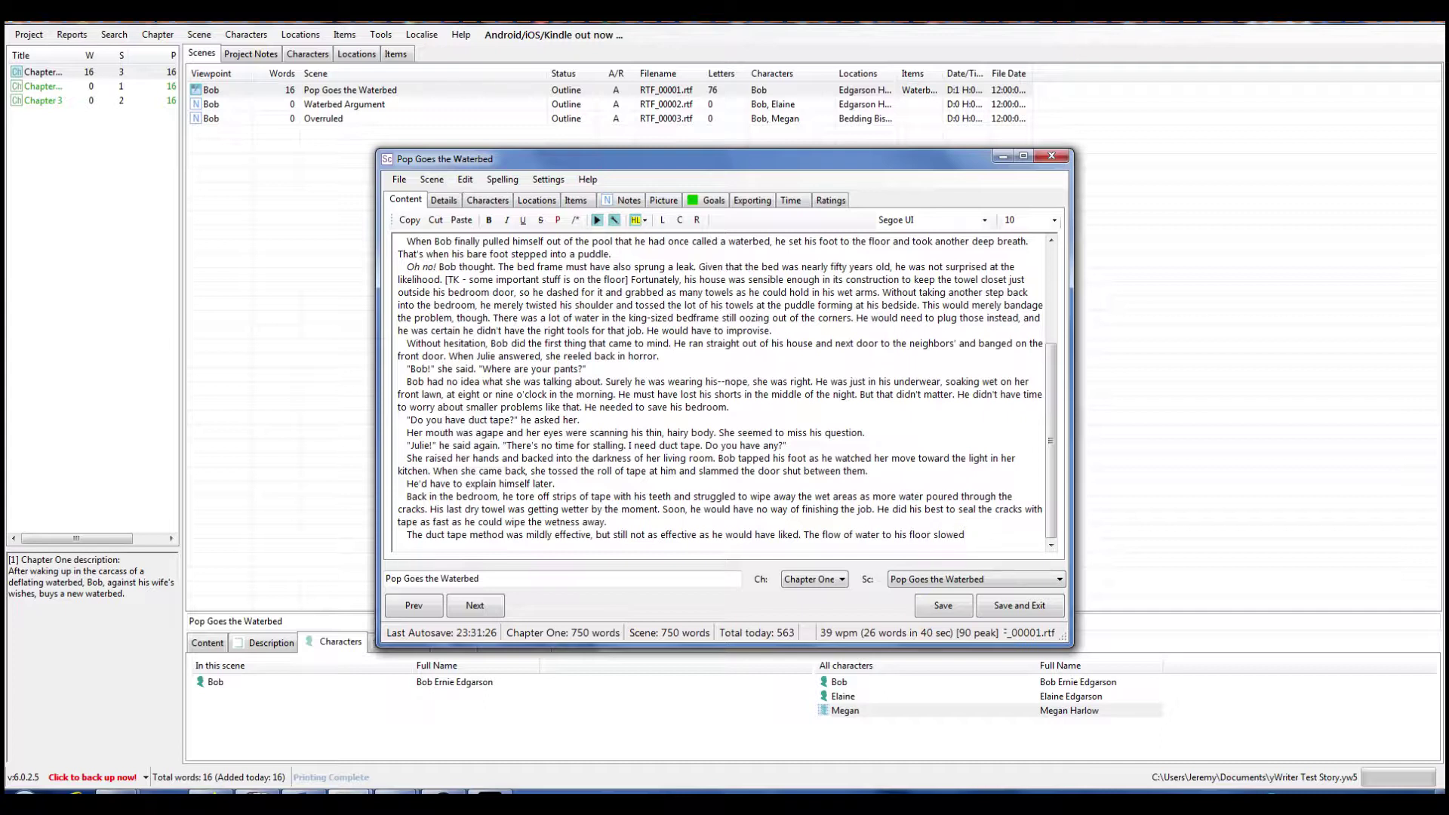
type(", but it did not compl")
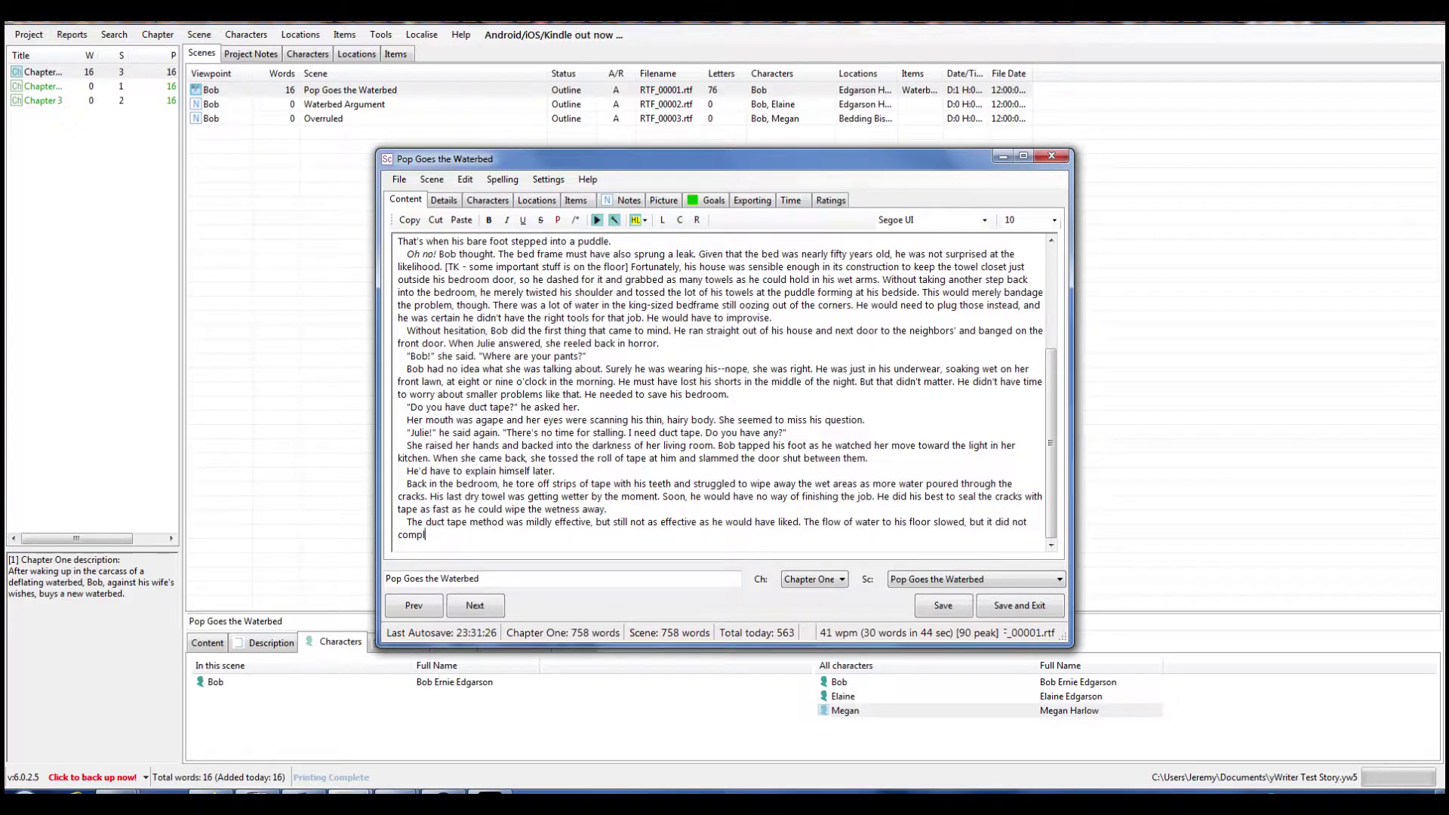
type("etely stop. ")
Begin the next sentence with "As each piece of tape bubbled under the pressure of escaping water"
type("As ea")
type("ch ")
type("sealed")
key("BackSpace")
key("BackSpace")
key("BackSpace")
key("BackSpace")
key("BackSpace")
key("BackSpace")
key("BackSpace")
key("BackSpace")
key("BackSpace")
key("BackSpace")
key("BackSpace")
type("each piece of tape bubbled un")
type("der t")
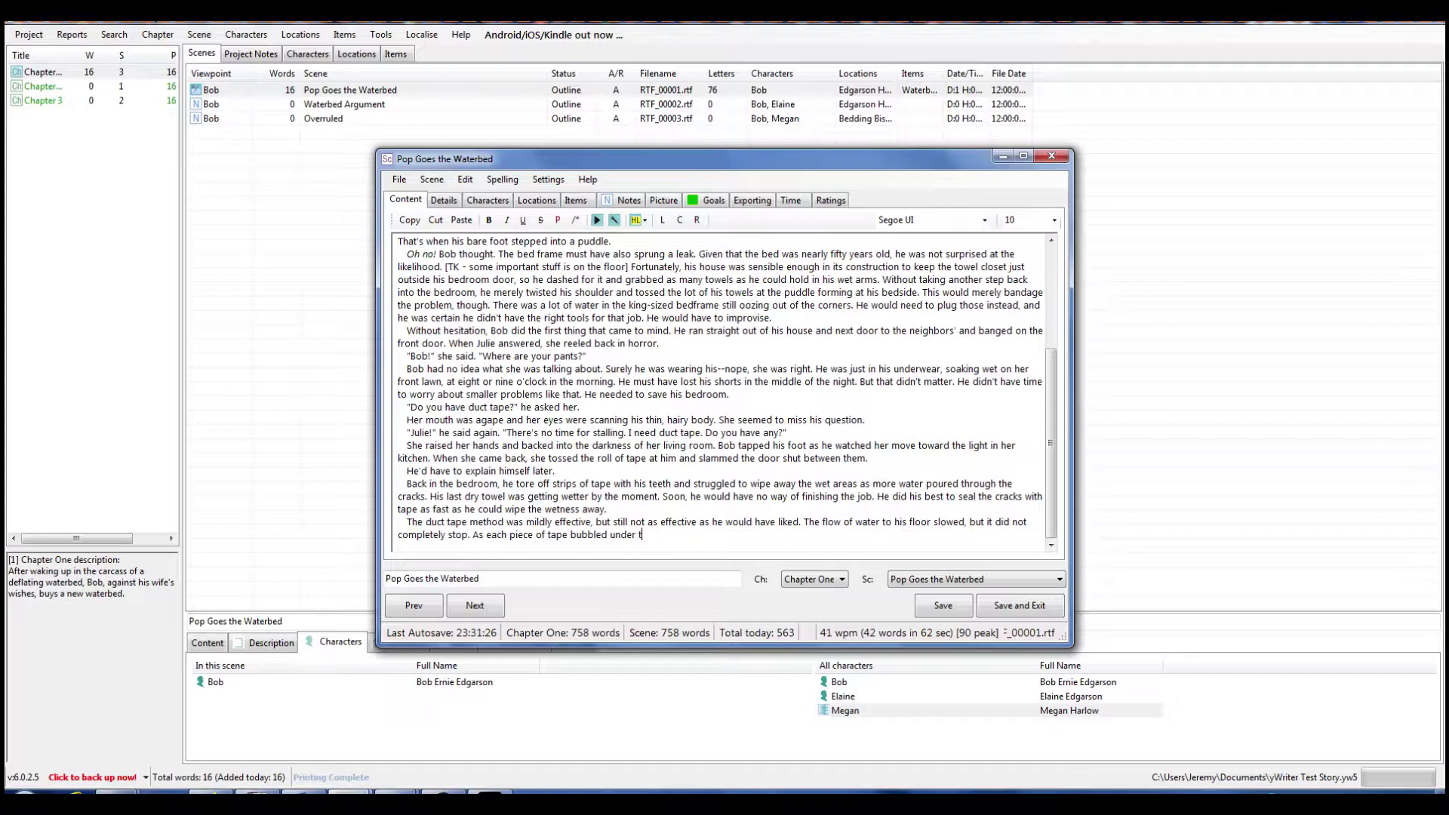
type("he pressure of escaping water")
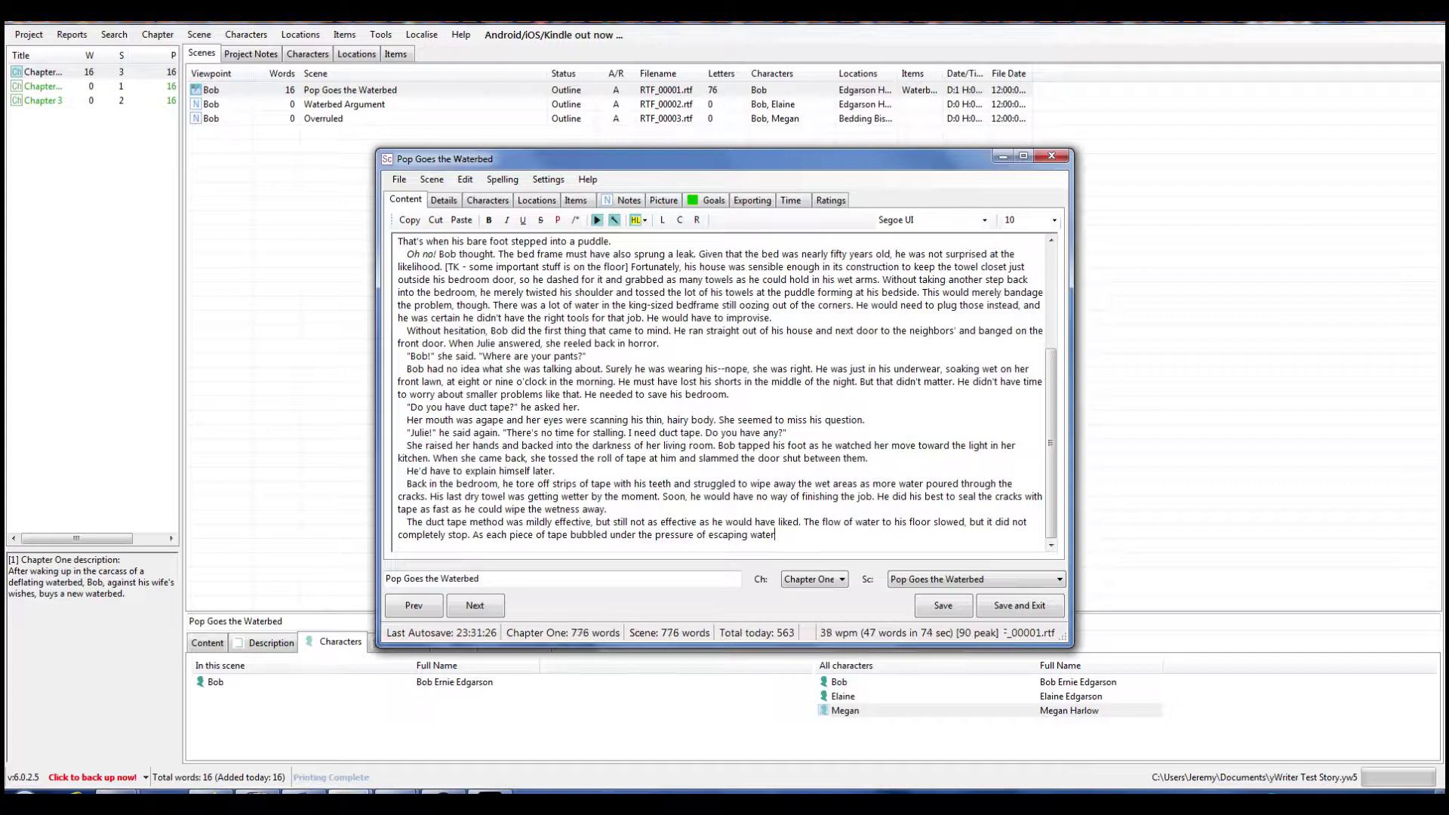
Replace "escaping water" with "water trying to escape," and continue with "it would be only a matter of"
key("BackSpace")
key("BackSpace")
key("BackSpace")
key("BackSpace")
key("BackSpace")
key("BackSpace")
key("BackSpace")
key("BackSpace")
key("BackSpace")
key("BackSpace")
key("BackSpace")
key("BackSpace")
key("BackSpace")
key("BackSpace")
type("wate")
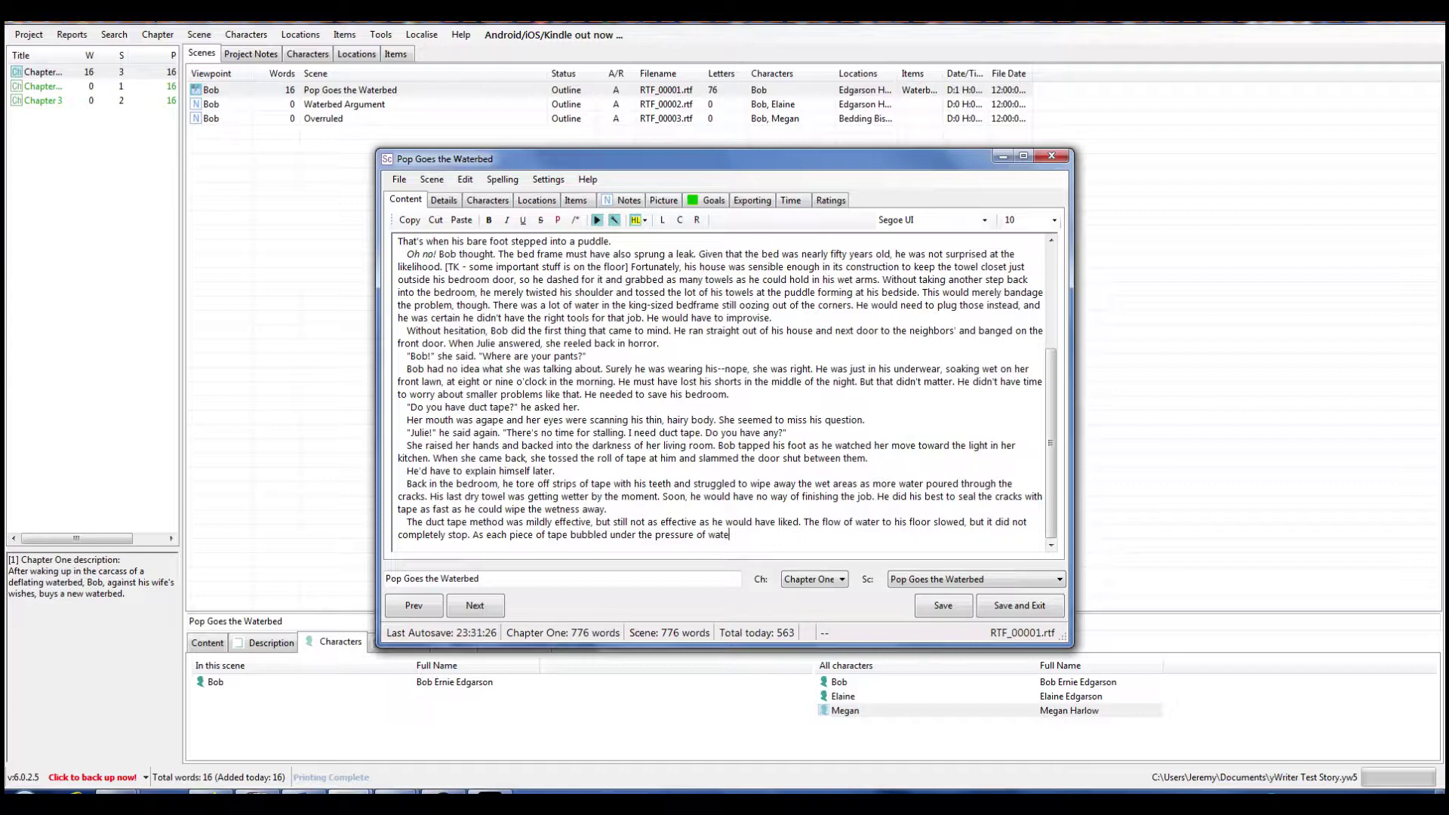
type("r trying to escape, it would be only a met")
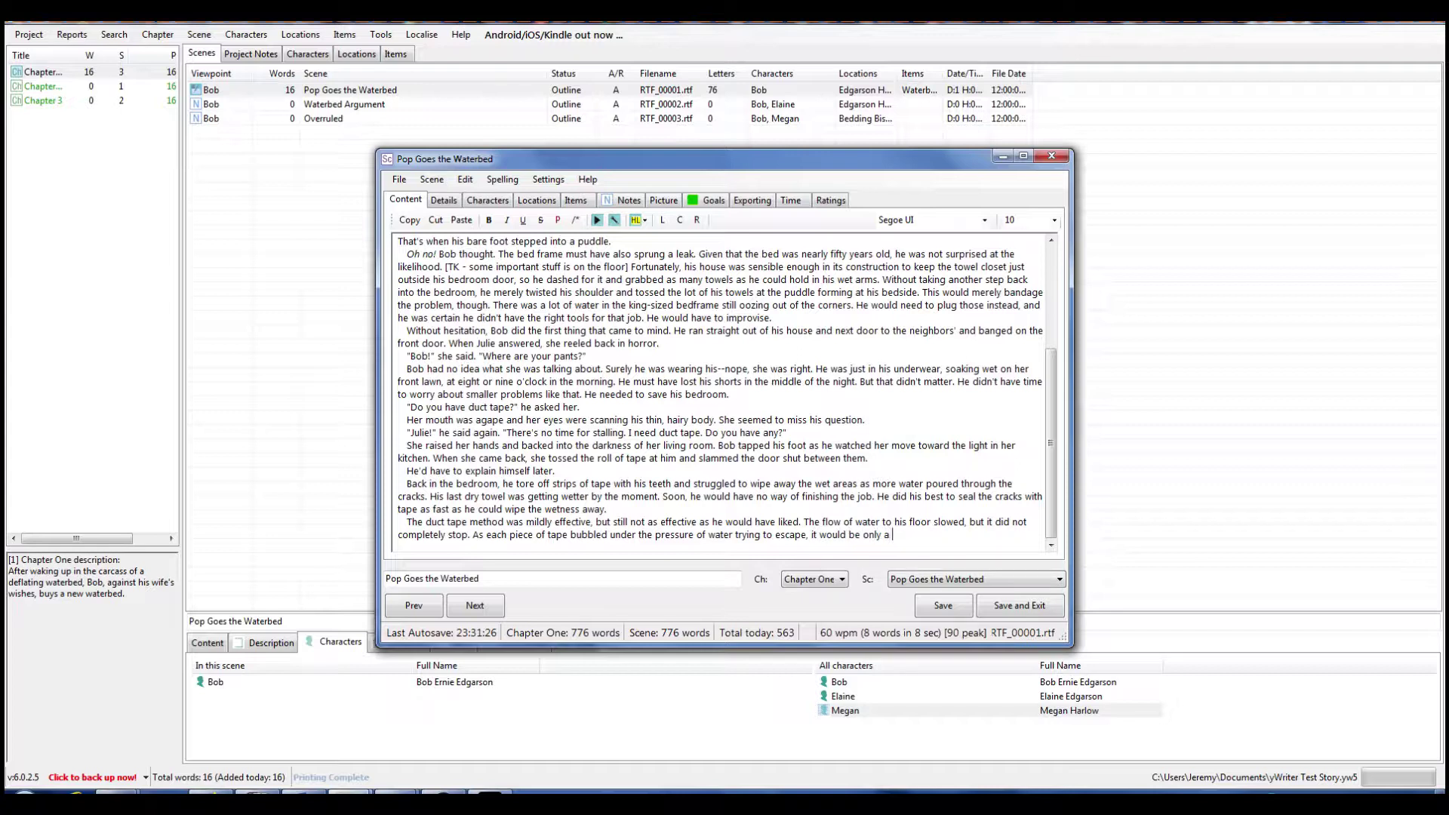
key("BackSpace")
type("atter of ")
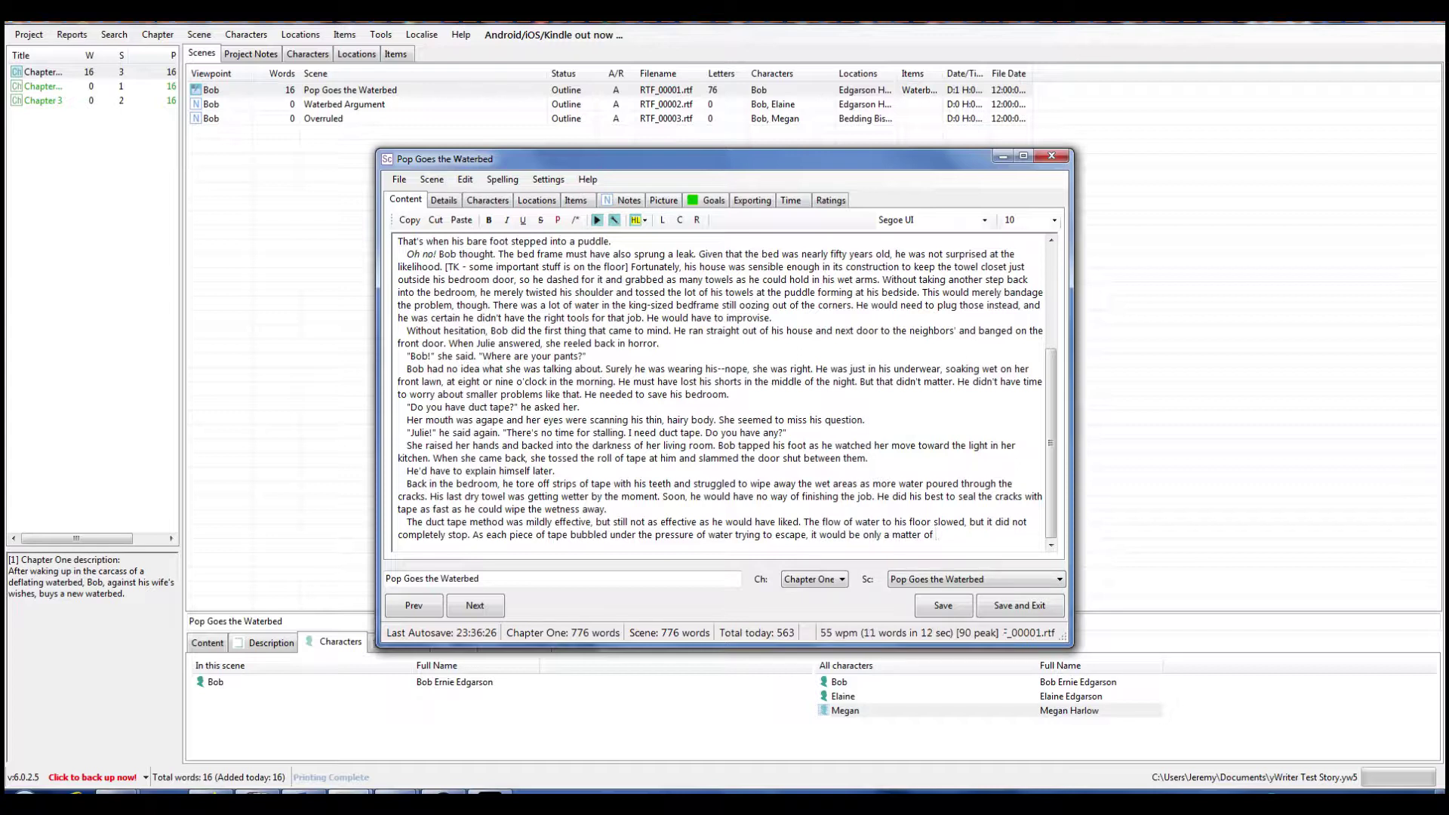
End the sentence with "seconds, or minutes if he were lucky, before the tape would burst and all of his efforts would go down the drain."
type("second, or minutes if he were lu")
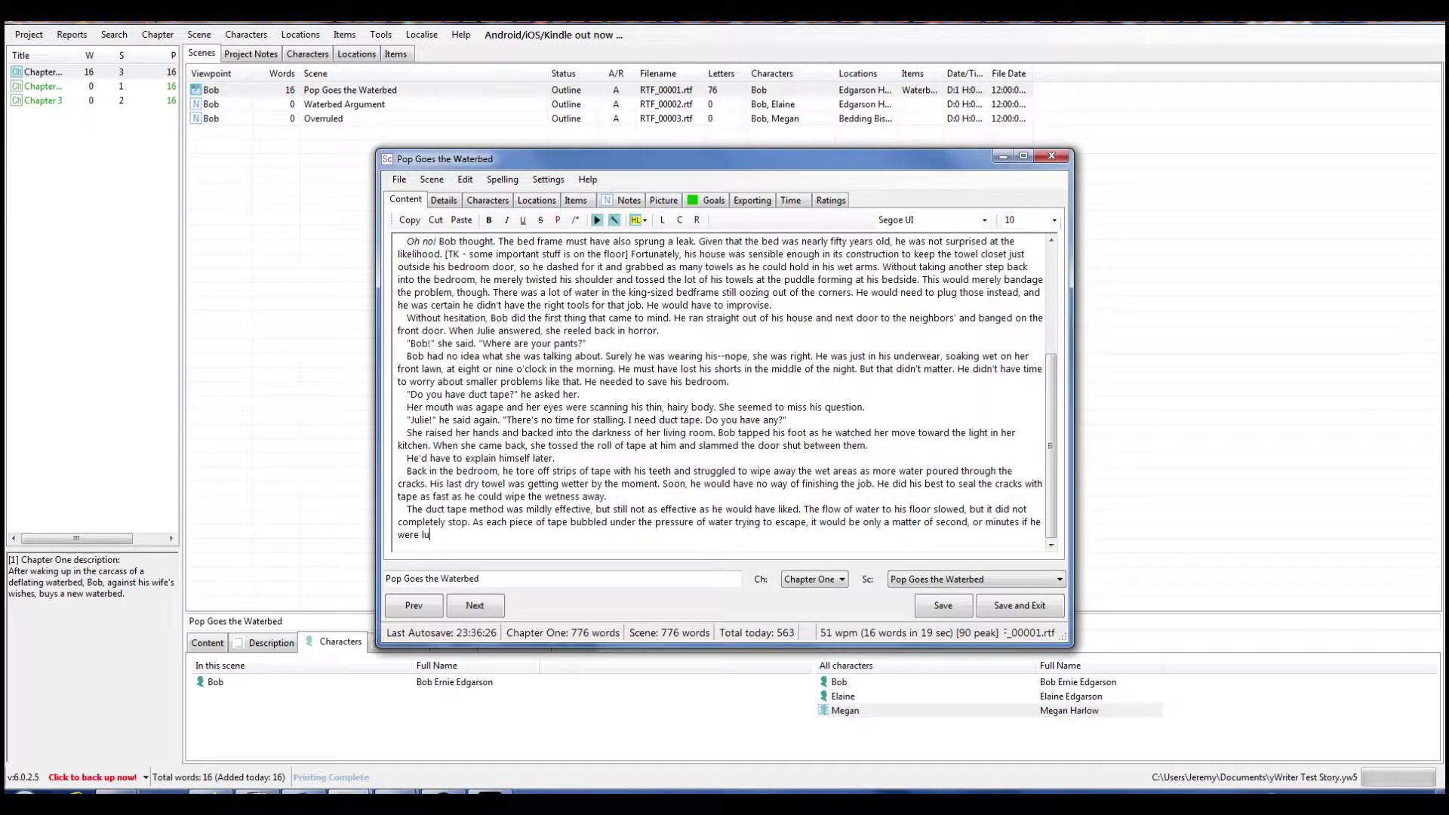
type("cky,")
type("s")
key("ctrl+End")
type("before the tape would burst and all of his efforts w")
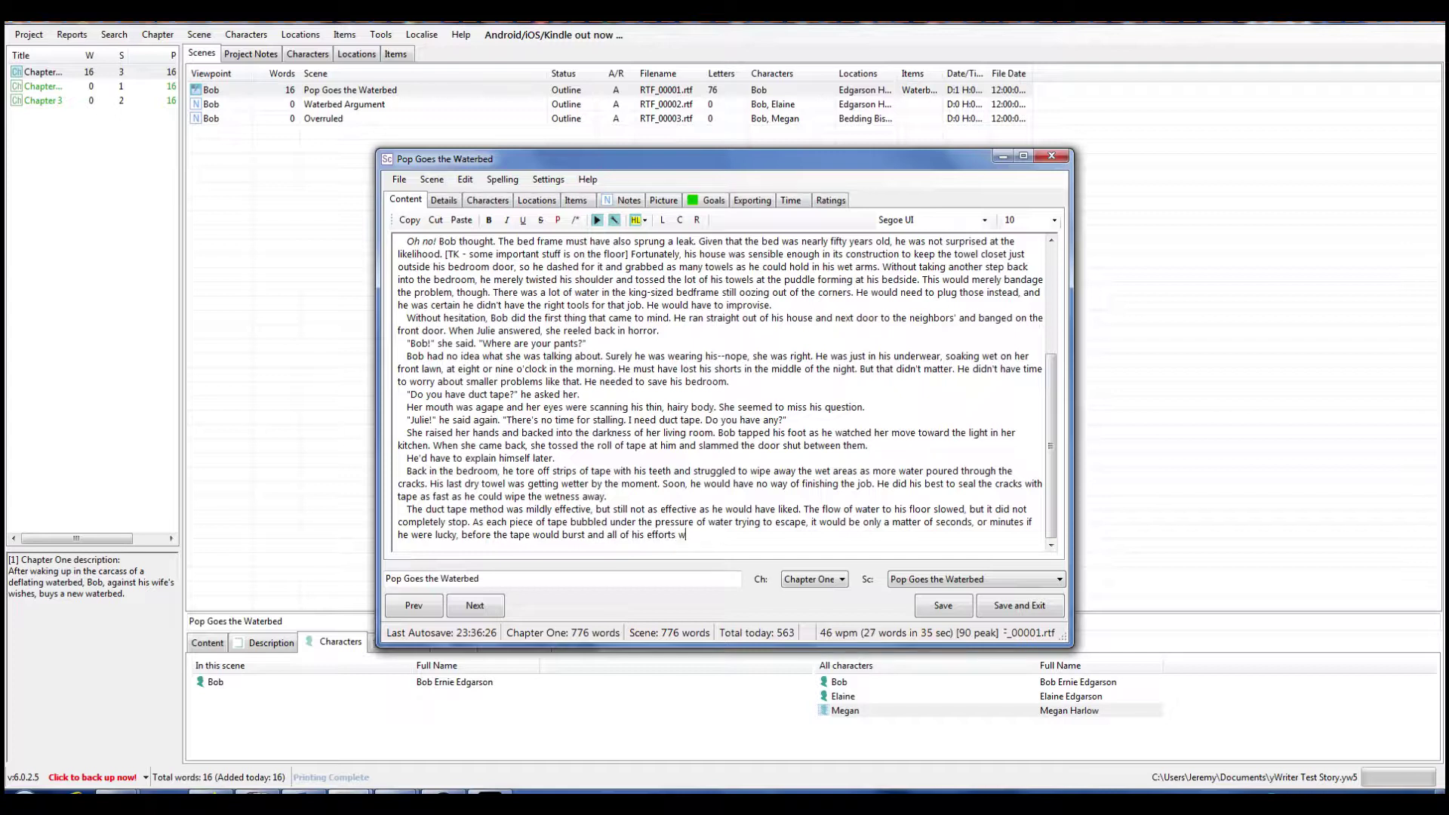
type("ould go down the drain.")
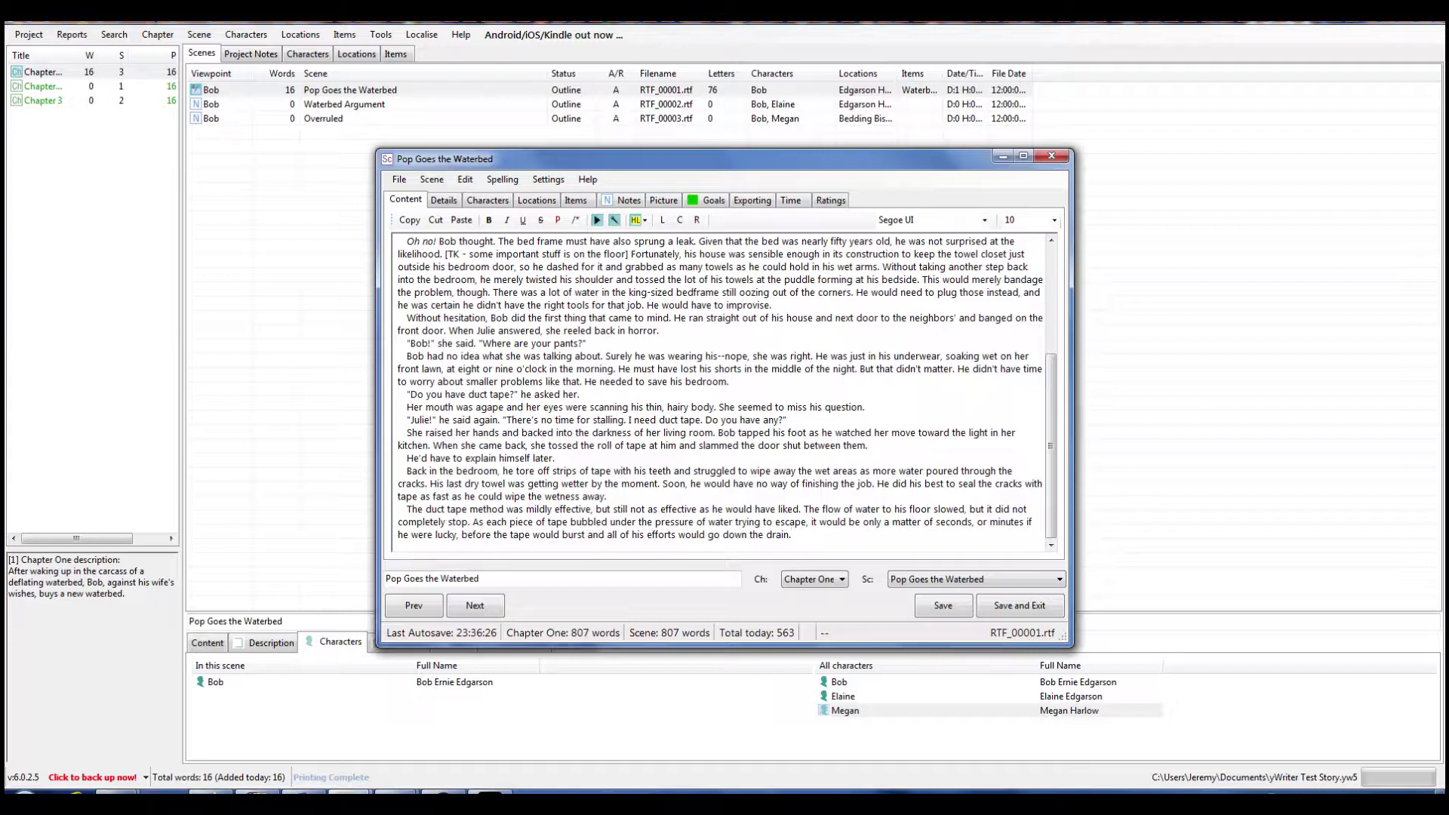
key("Return")
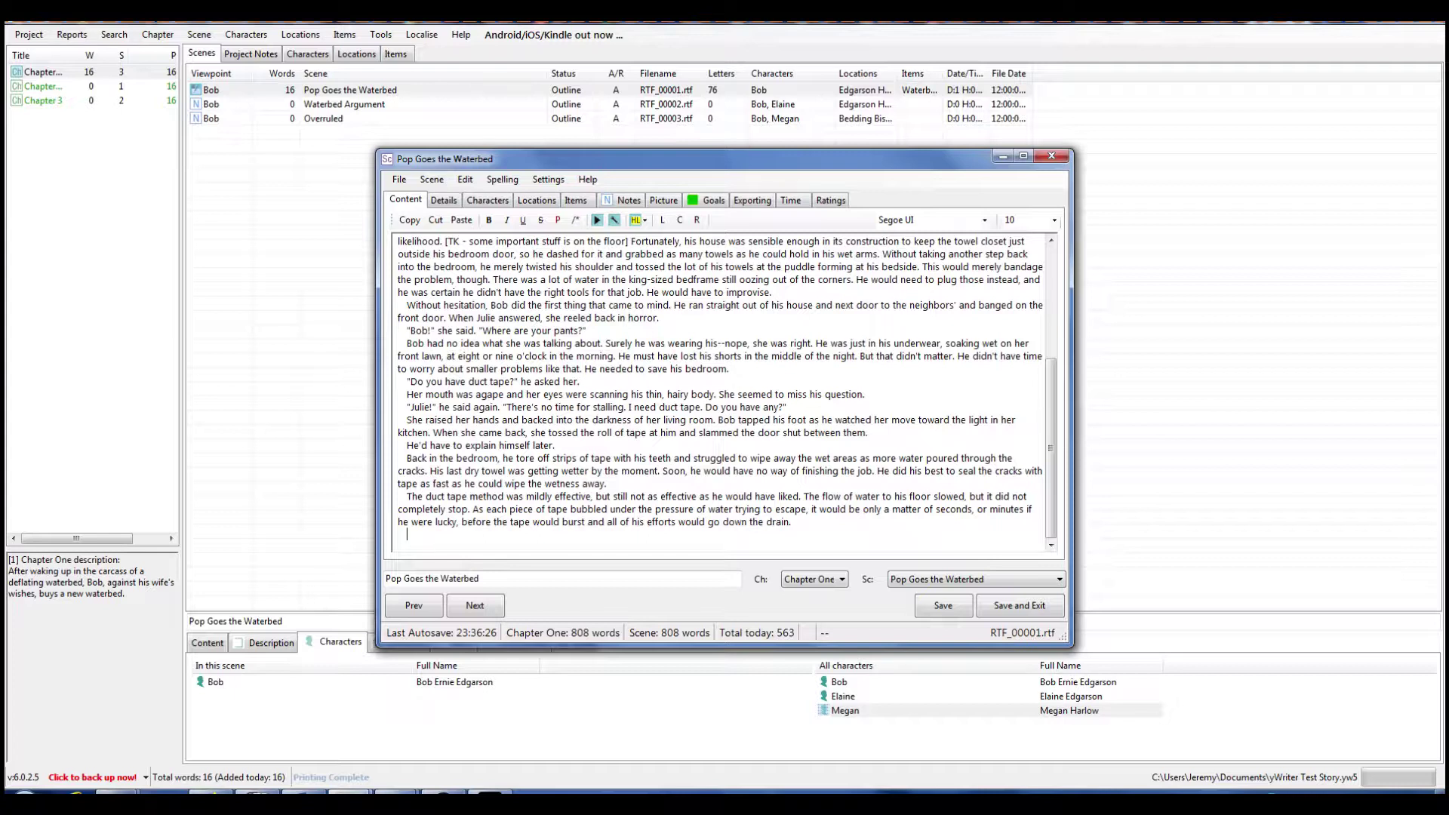
key("BackSpace")
type("This ti")
key("BackSpace")
key("BackSpace")
key("BackSpace")
key("BackSpace")
key("BackSpace")
key("BackSpace")
key("BackSpace")
Begin the new paragraph with "Now that he had bought himself just a little bit of time, he found some pants in his closet"
type("Now that he had ")
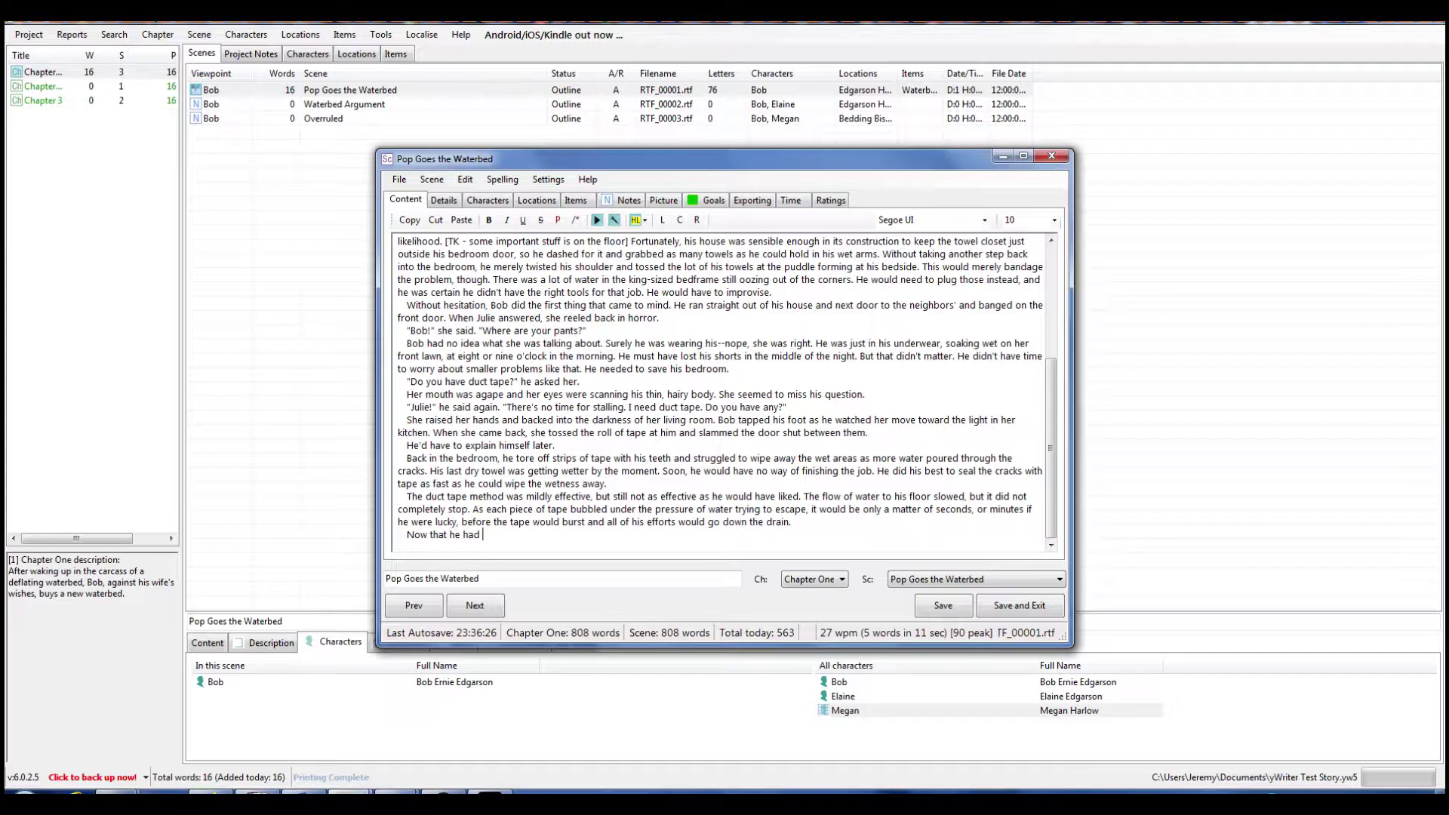
type("bought himself just a little bit of ")
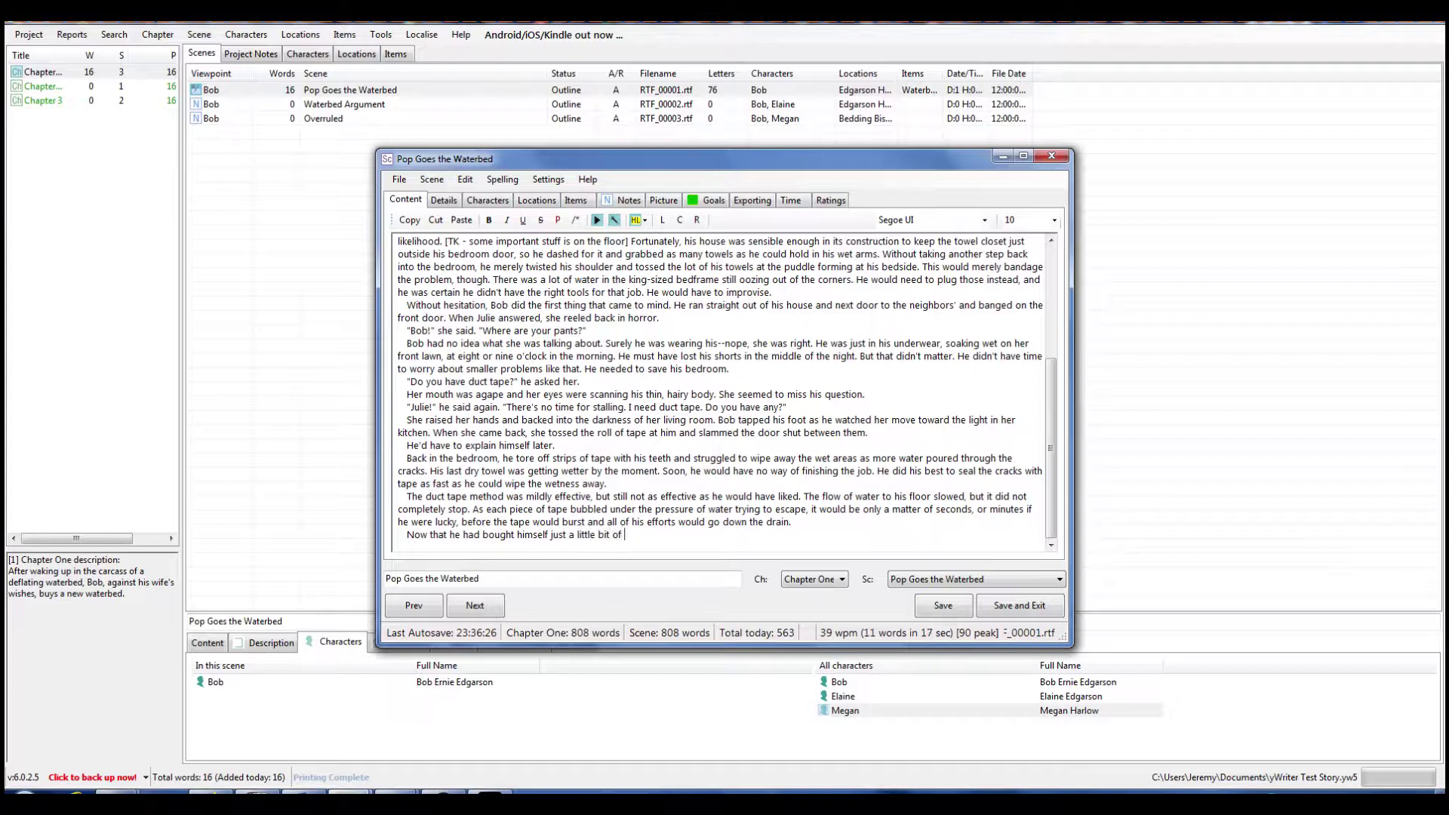
type("time. he found some pants in his closet")
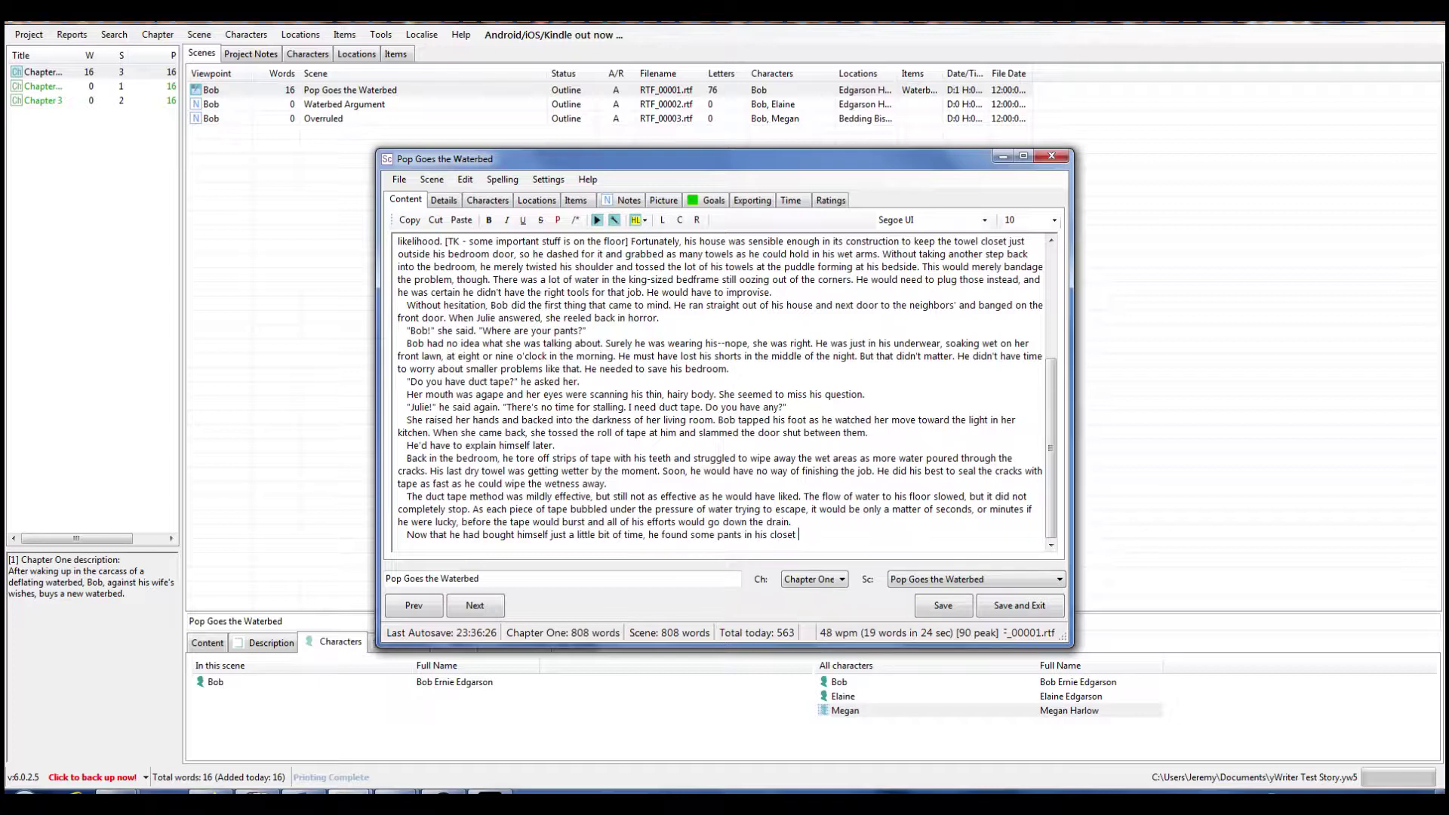
Continue the sentence with "and a shirt on the rack, donned them both, and ran back to"
key("BackSpace")
type("and a shirt on the rack and donned them both")
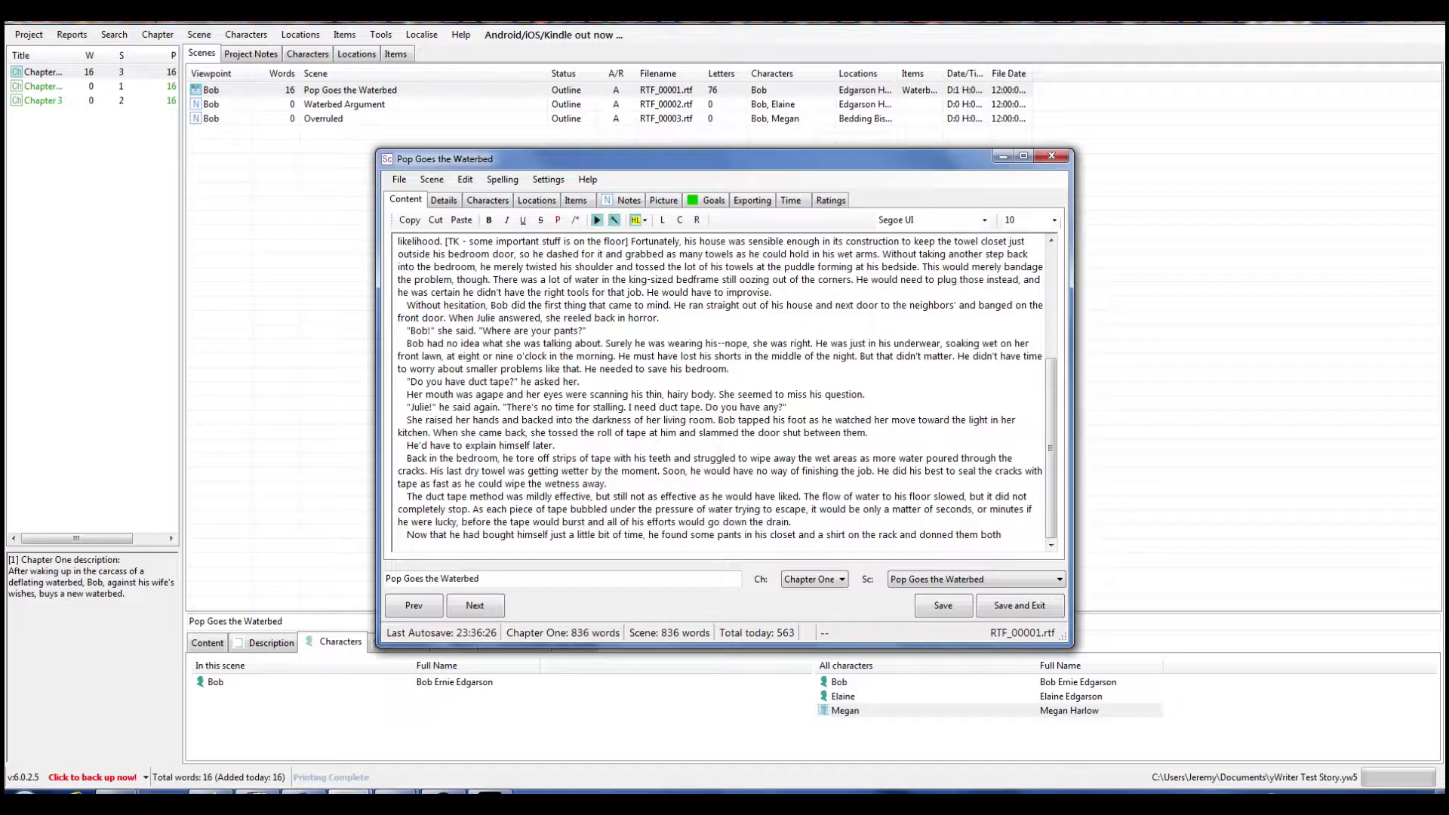
key("Left")
key("Left")
key("Left")
key("Left")
key("Left")
key("Left")
key("Delete")
key("Delete")
key("Delete")
key("Delete")
key("Delete")
type(", donned them both, and ran backl t")
key("BackSpace")
key("BackSpace")
key("BackSpace")
type("to ")
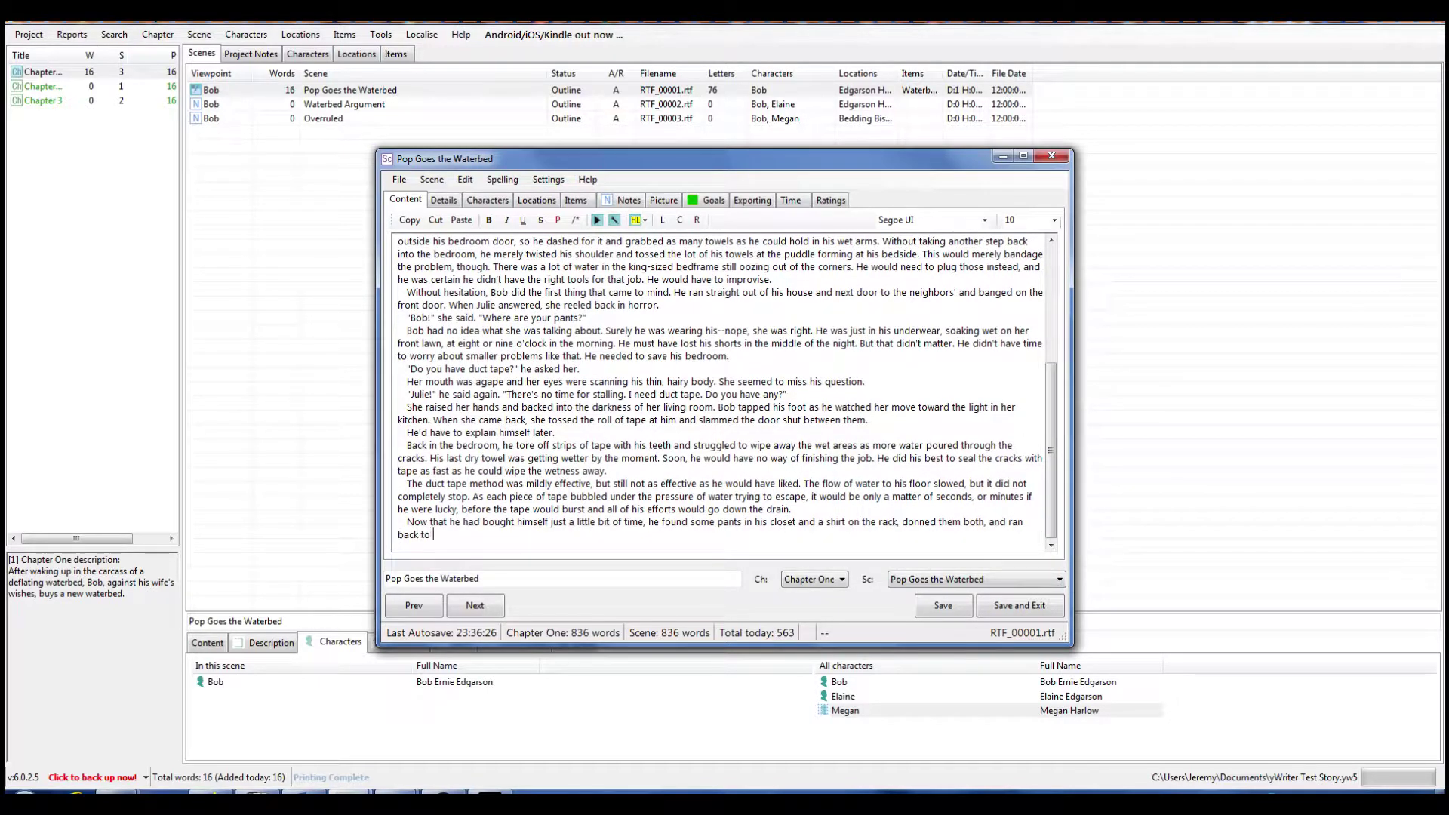
Finish the sentence with "Julie's house to borrow a vacuum cleaner." and add "She didn't answer the door."
type("Julie's house to b")
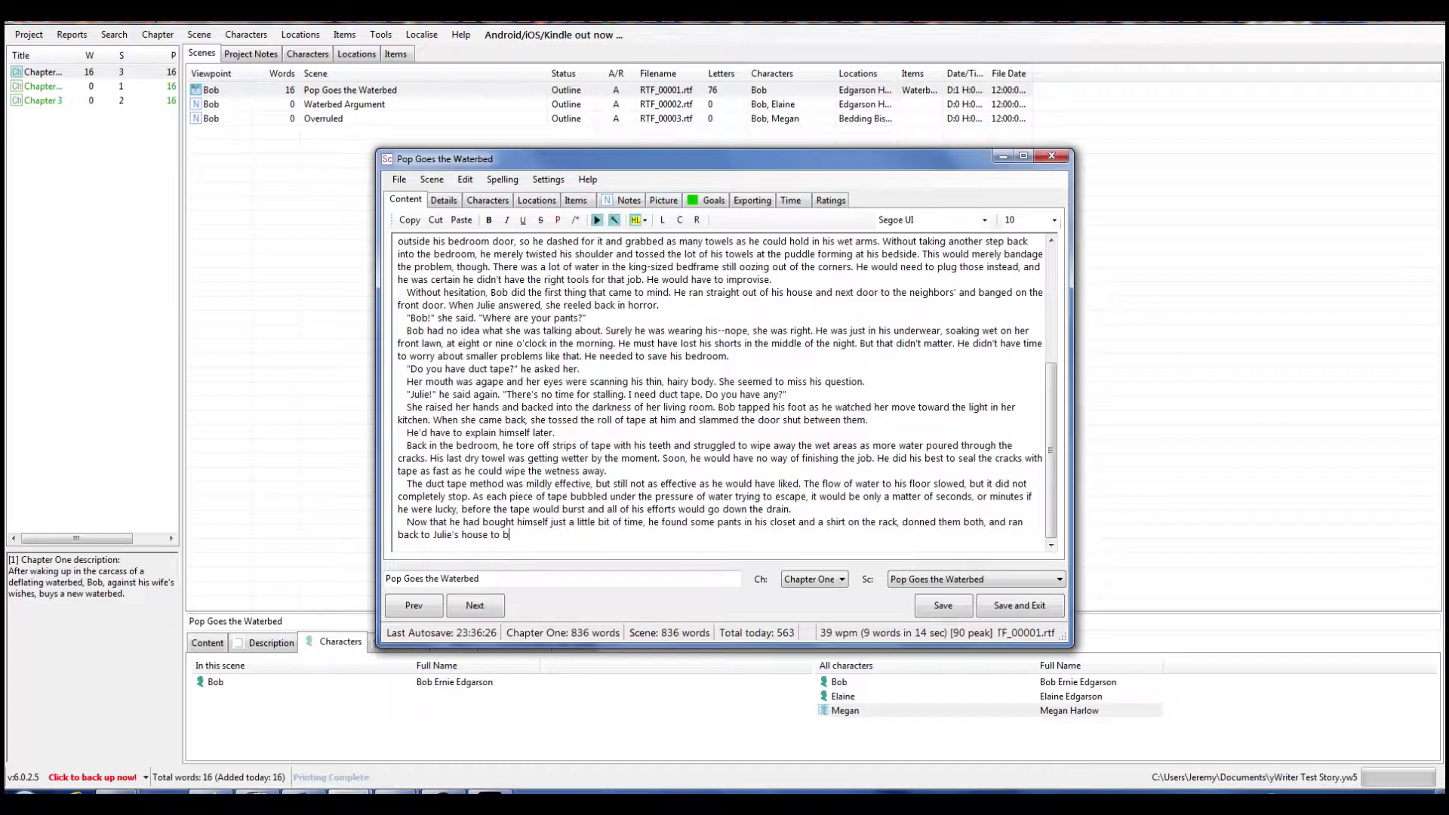
type("orrow a vac")
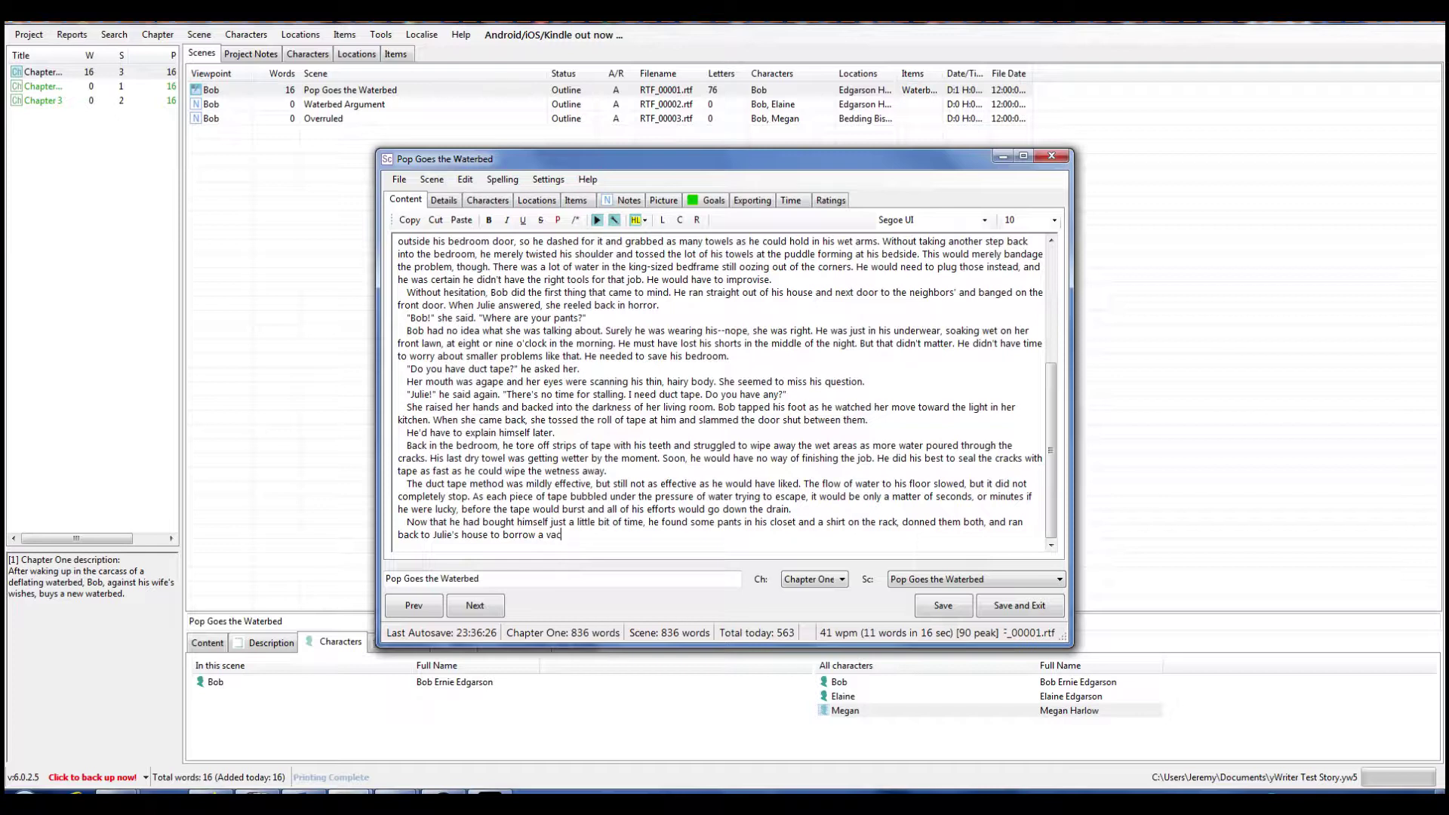
type("cuum cleaner.")
type("She didn't answer")
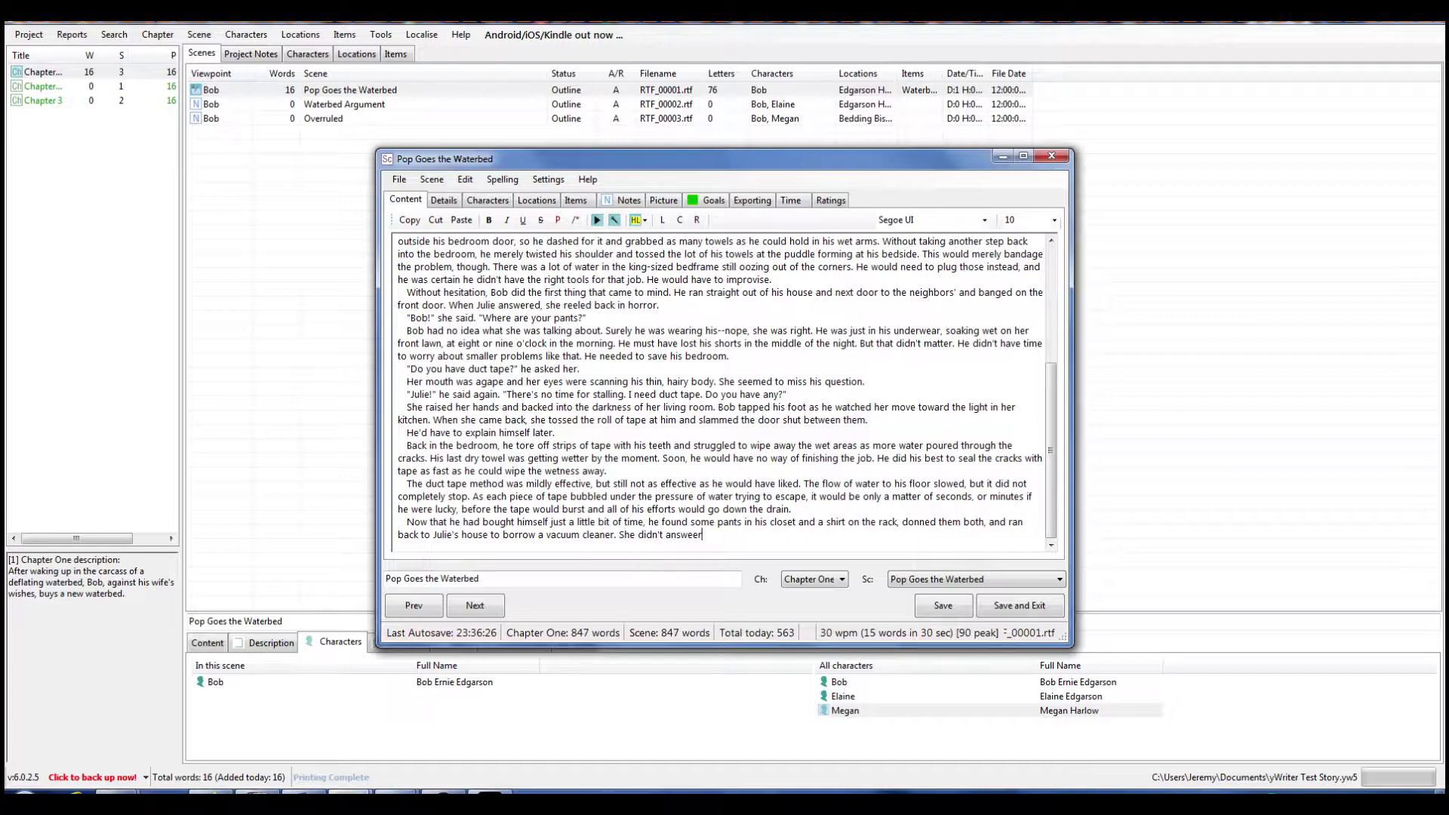
type(" the door.")
Add a new dialogue paragraph reading "Julie!" he yelled. "I've got on pants now!"
key("Return")
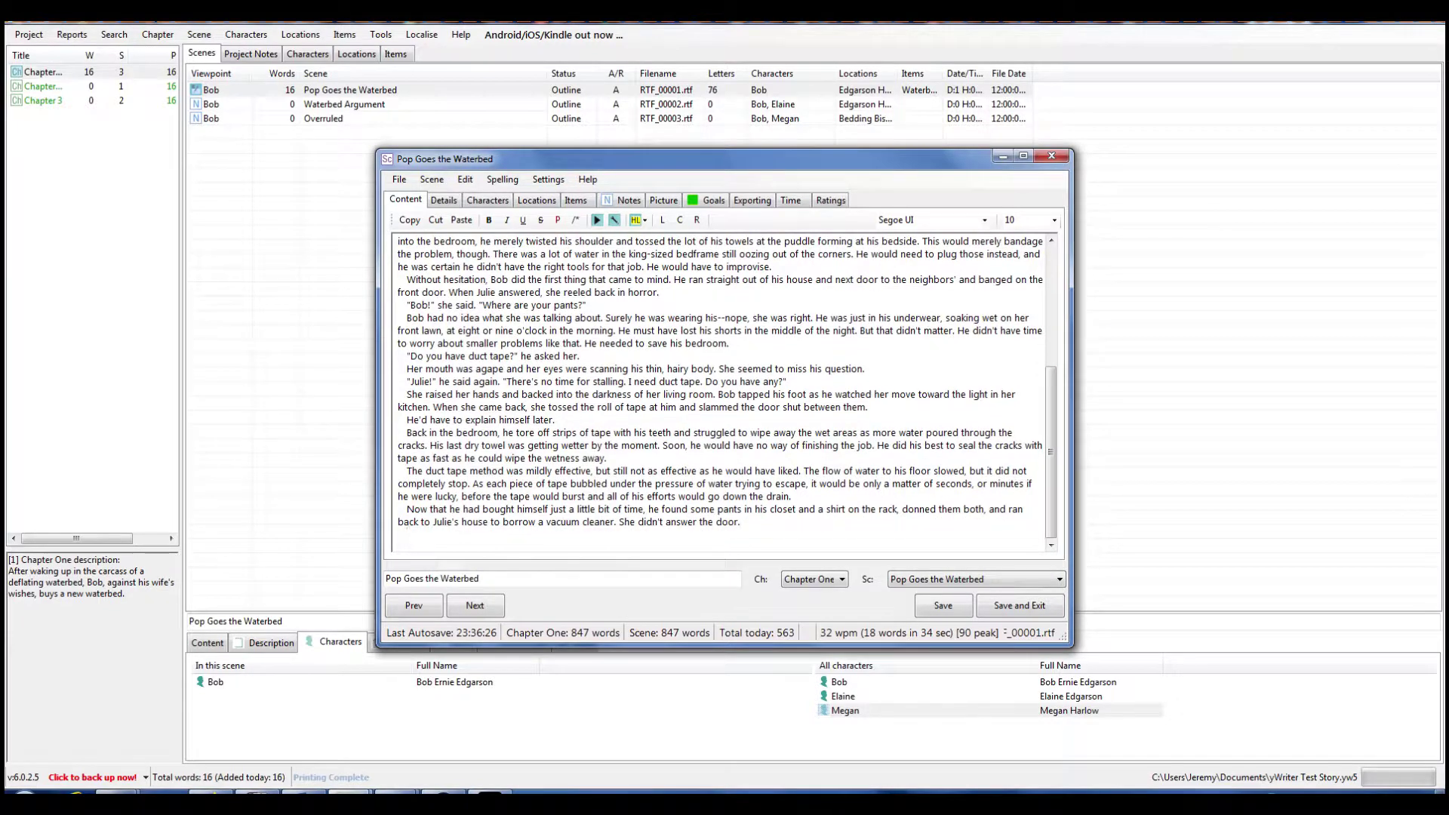
type("\"Julie!\" he yelled. \"I've got on pants now")
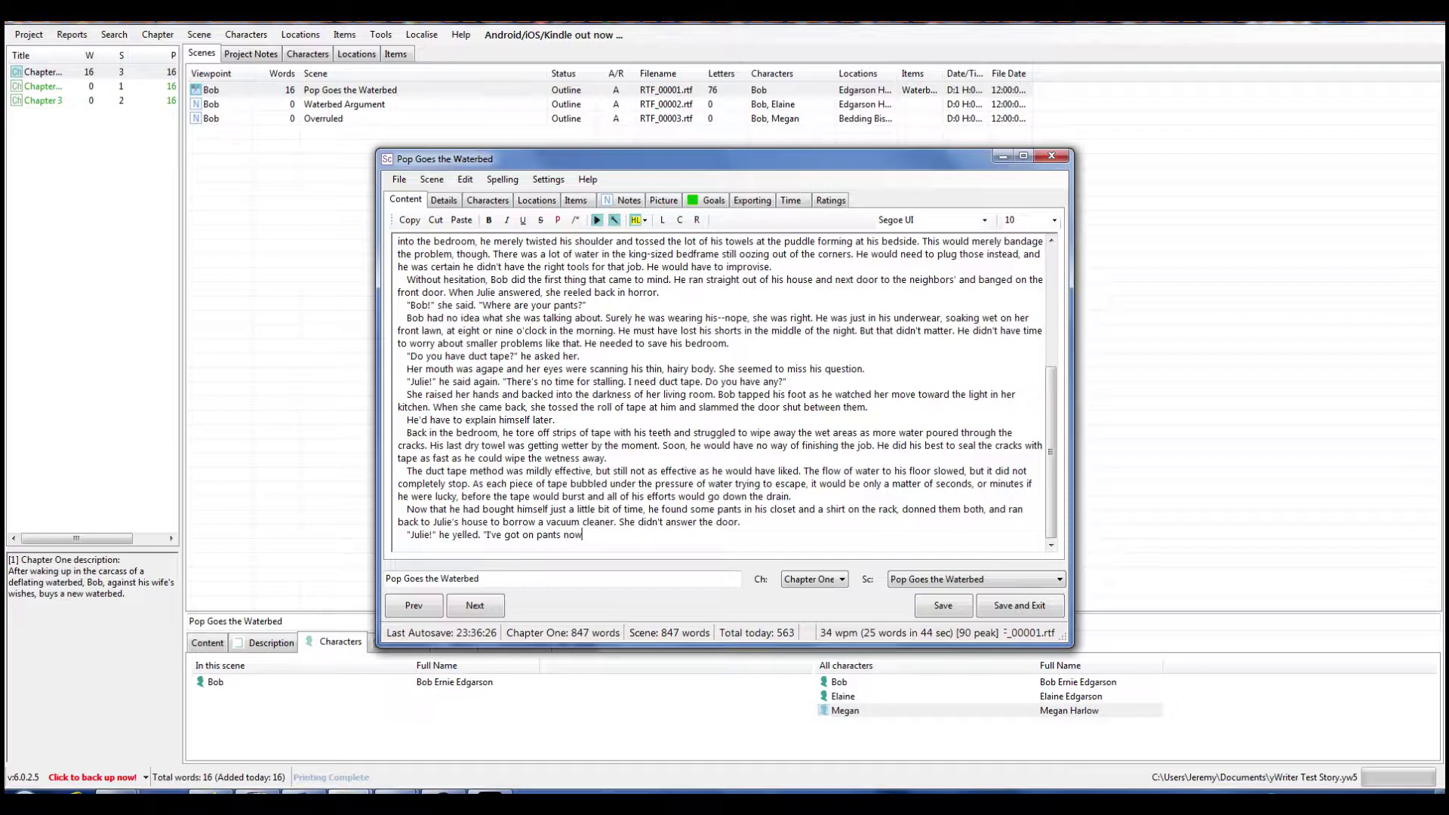
type("!")
type("\"")
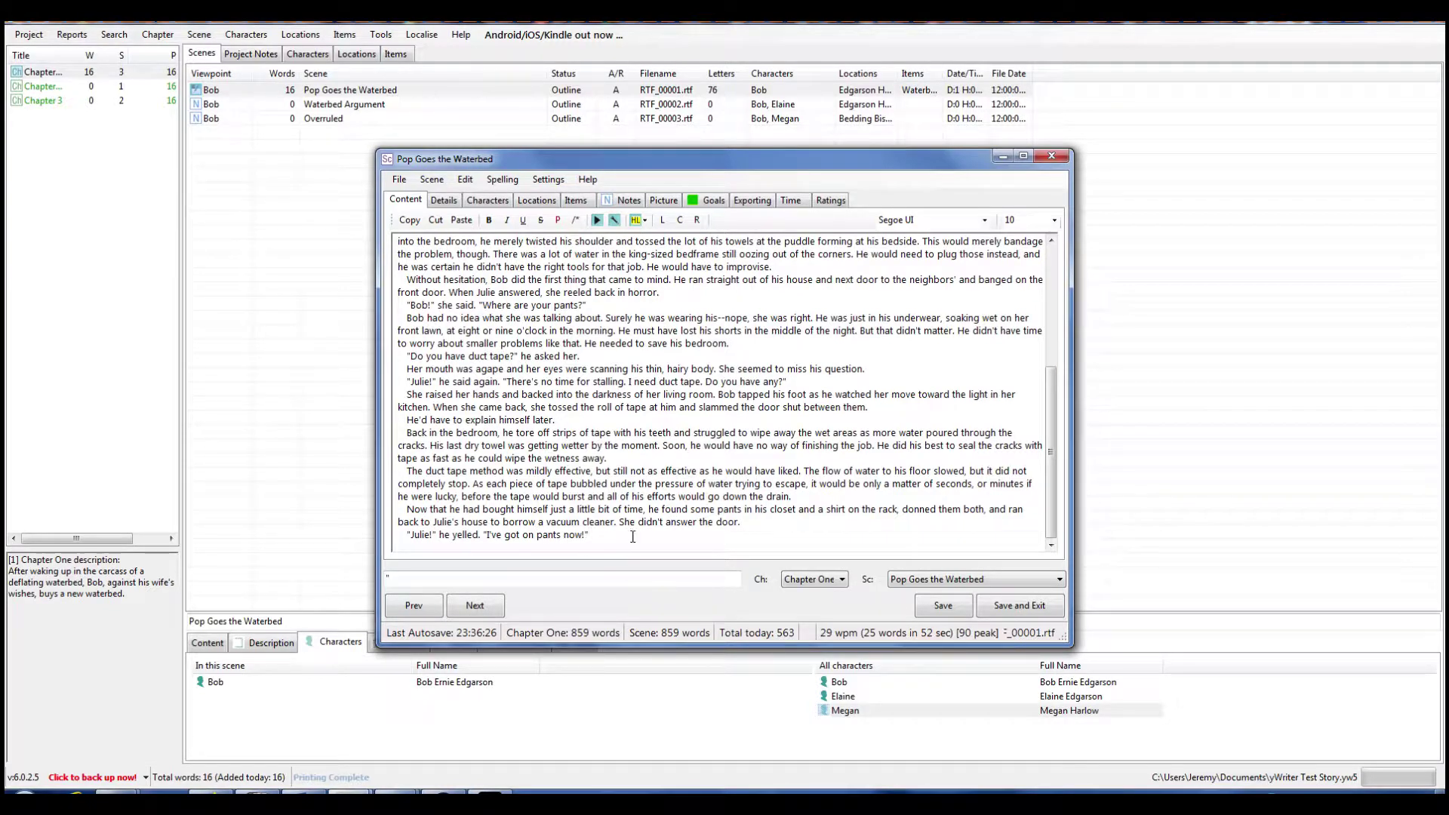
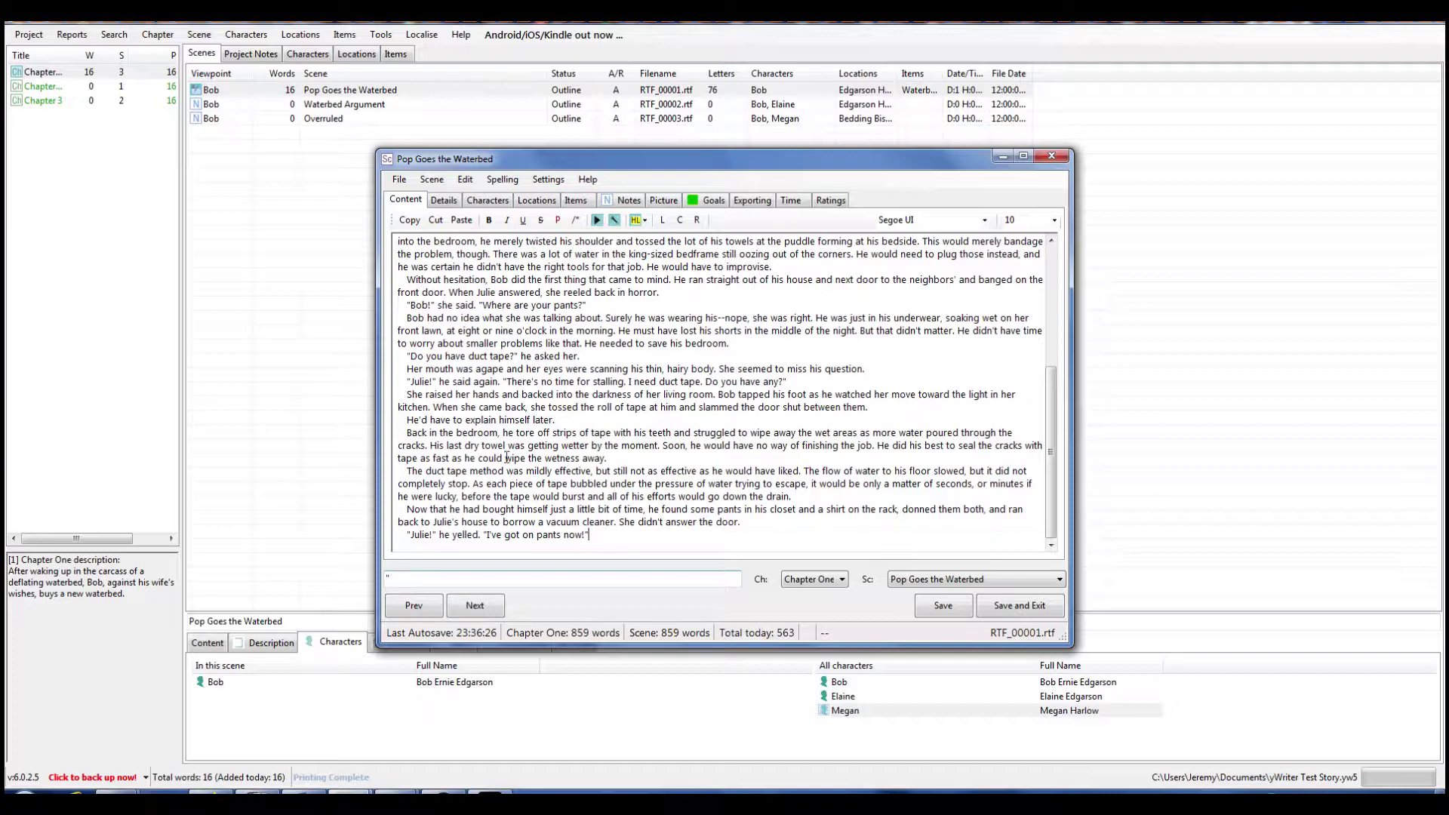
left_click(400, 180)
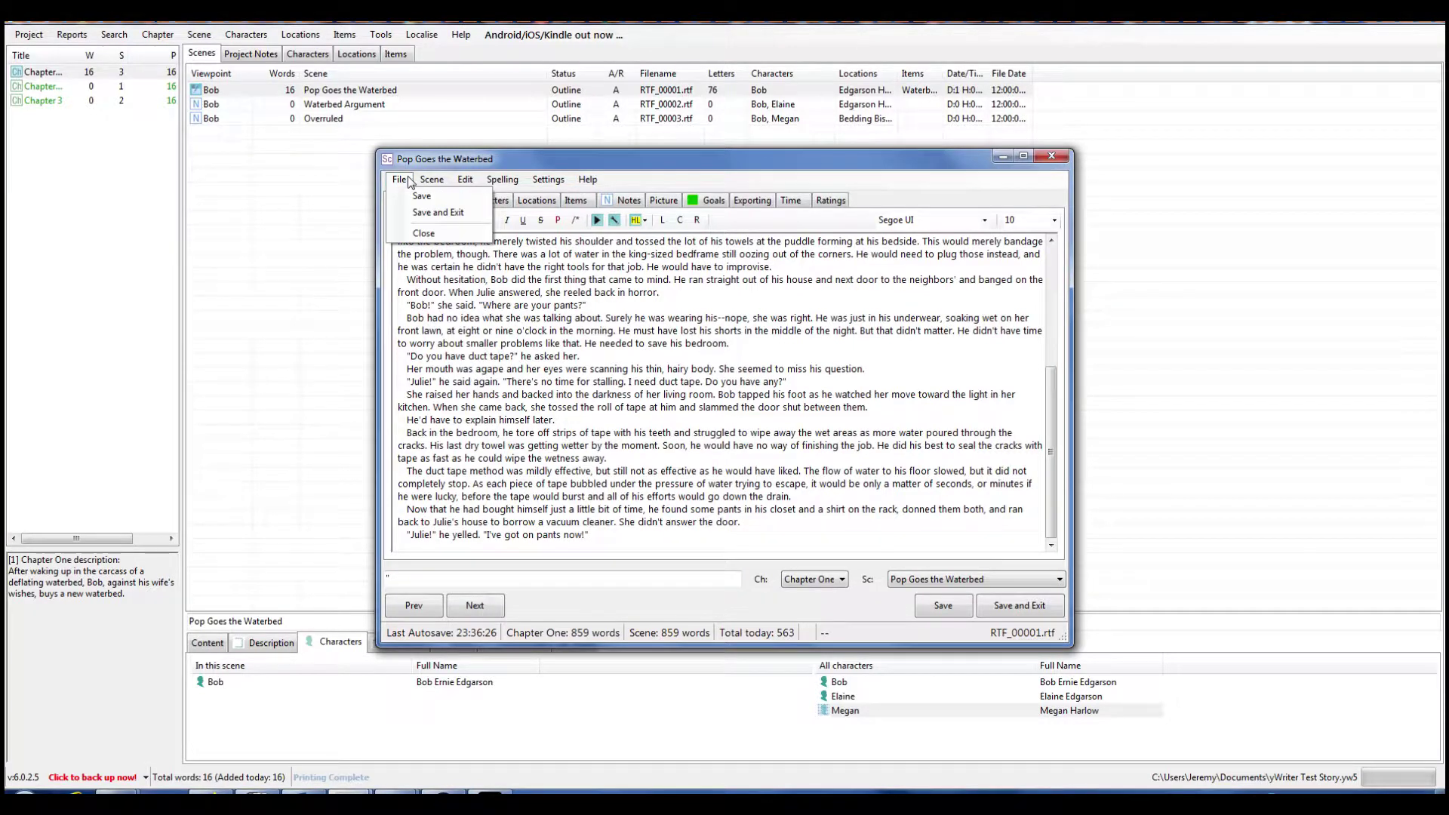
left_click(460, 184)
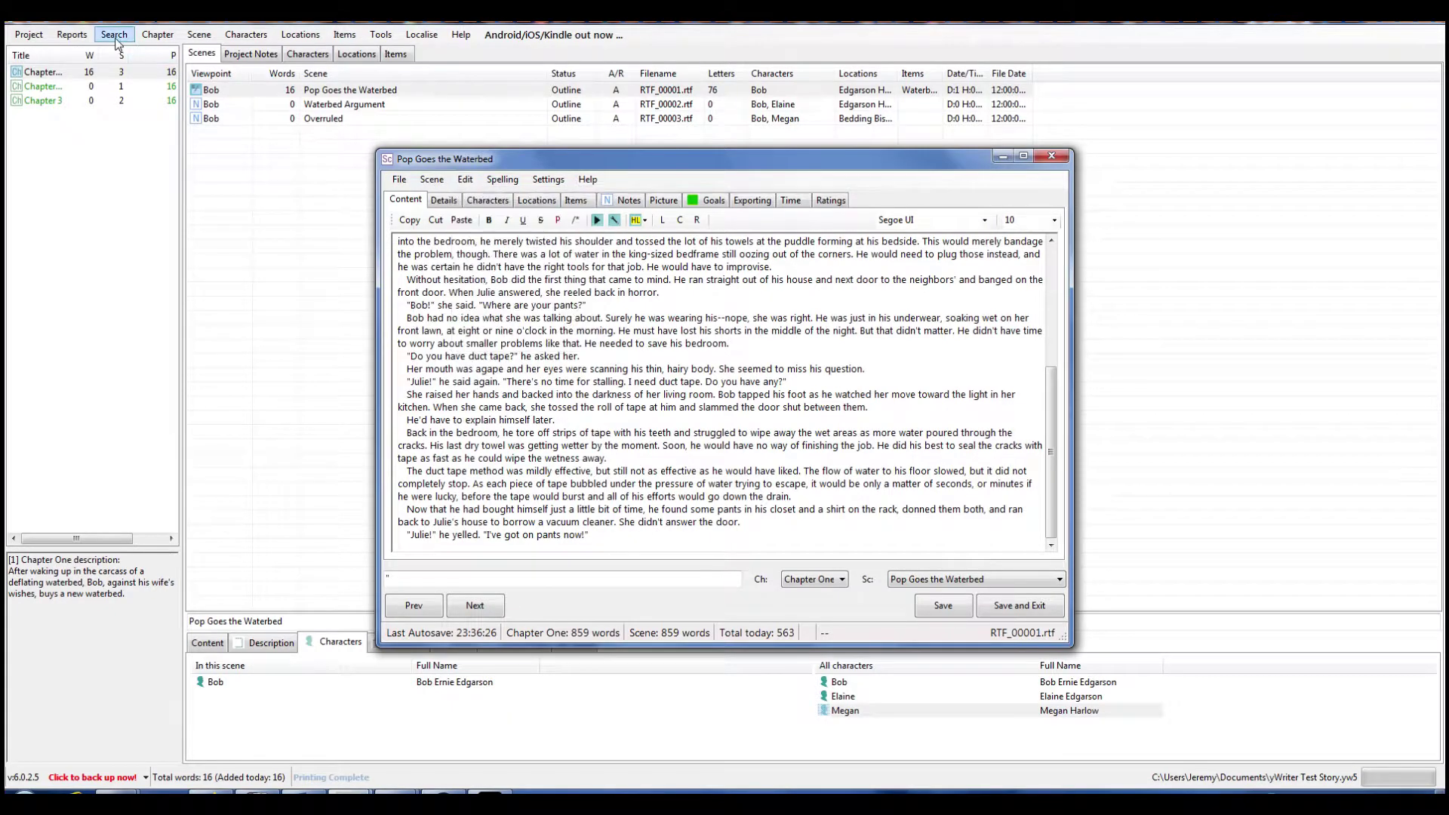
left_click(20, 37)
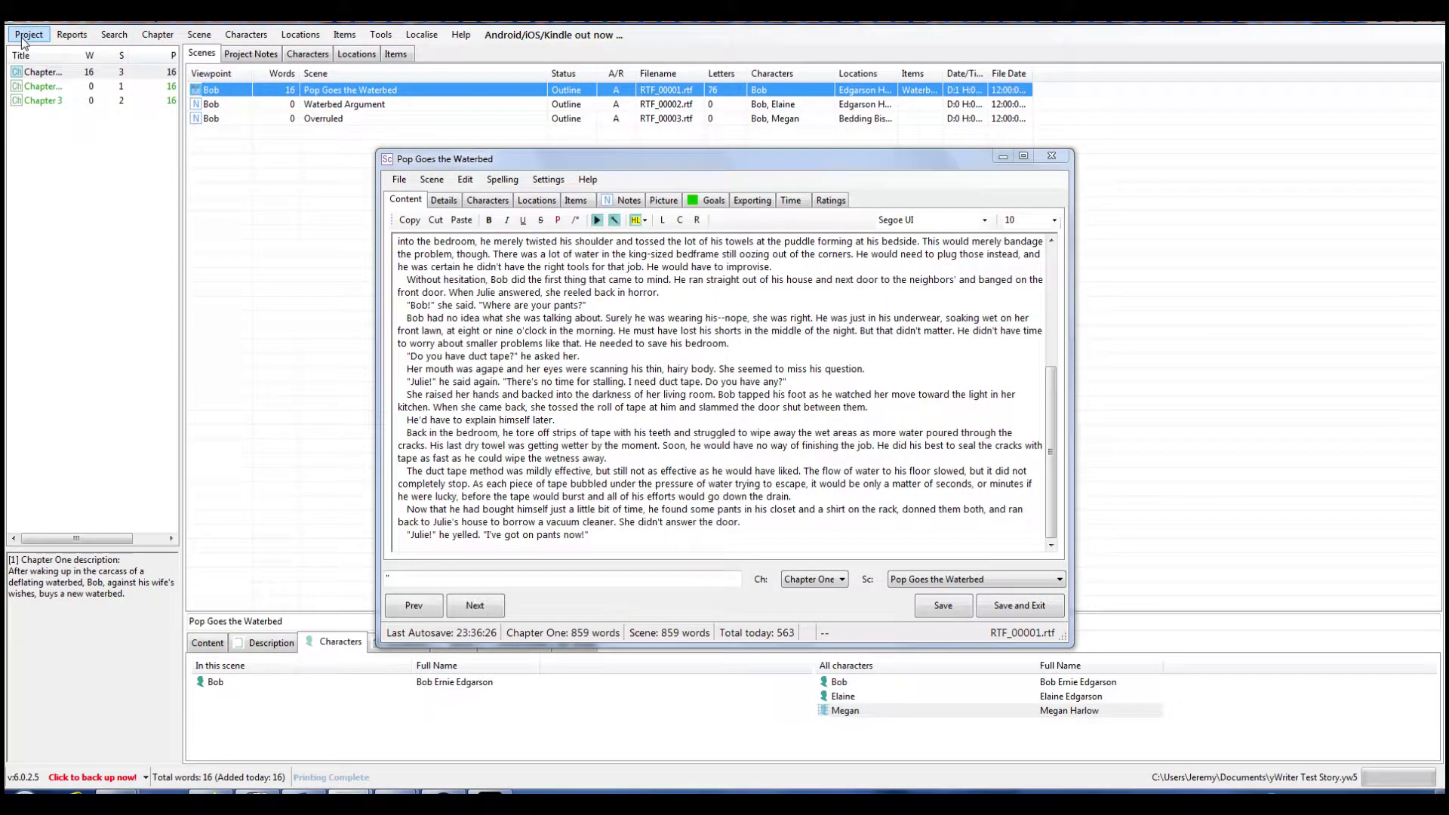
left_click(69, 38)
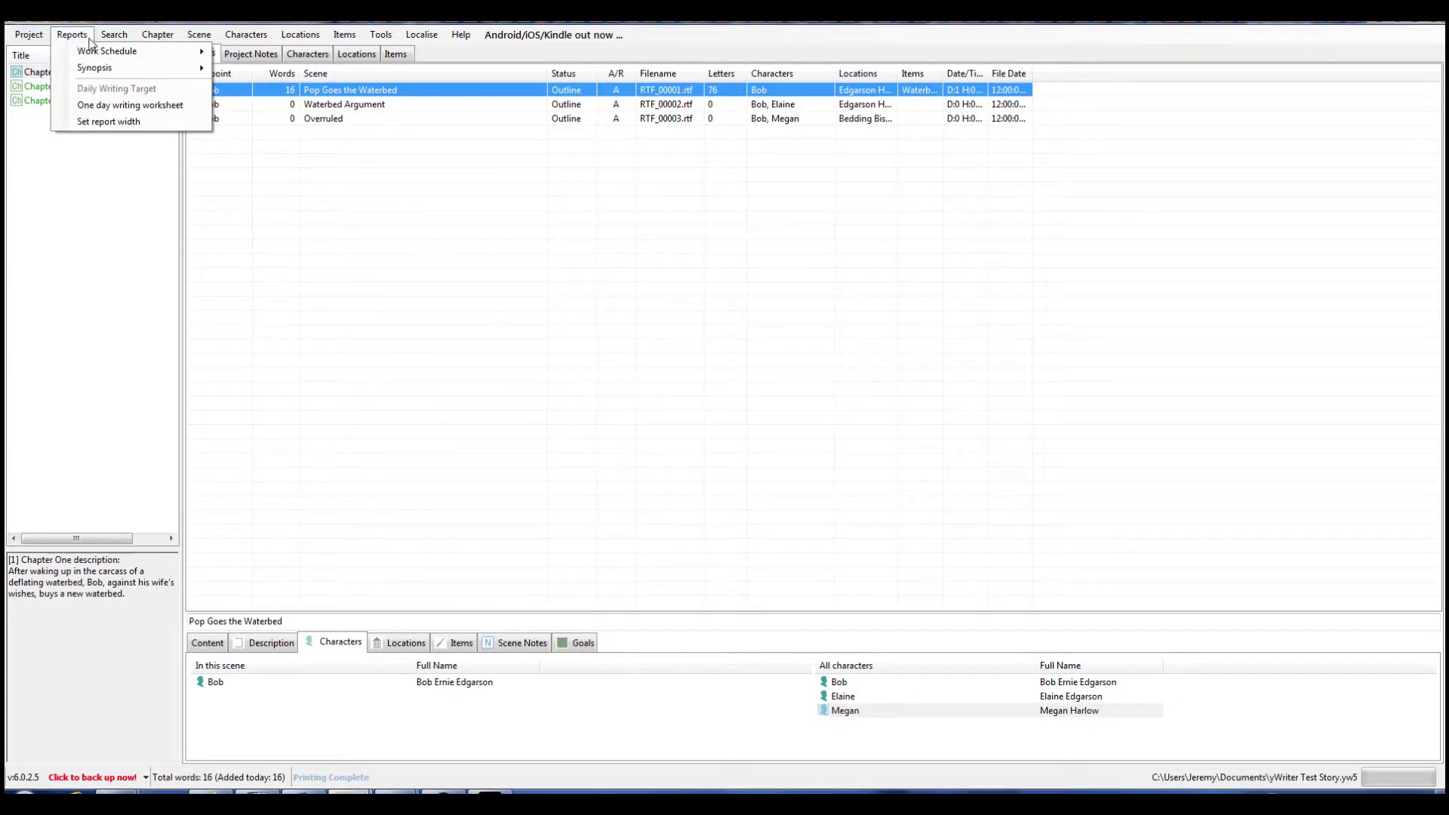
mouse_move(111, 44)
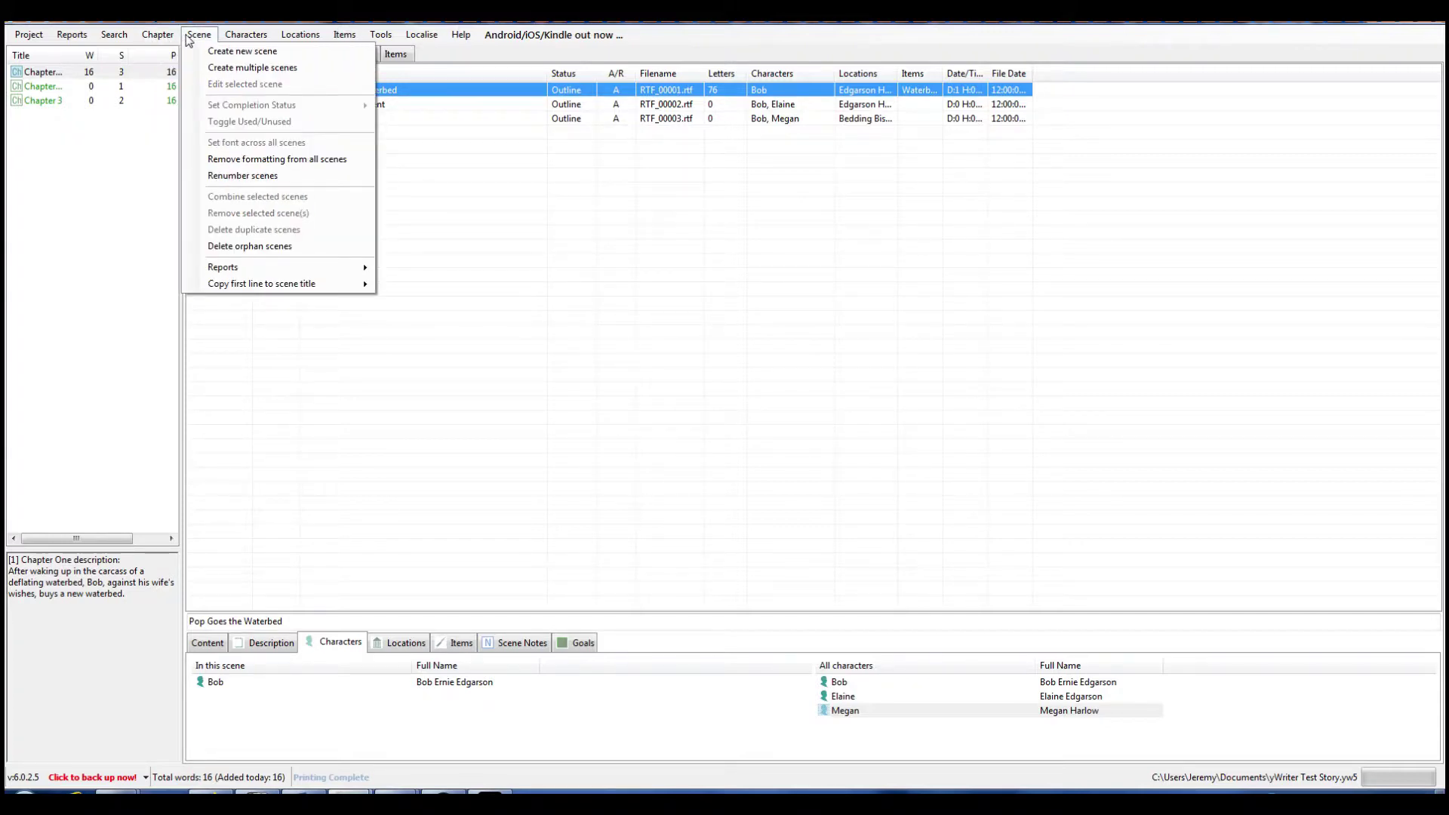
mouse_move(240, 39)
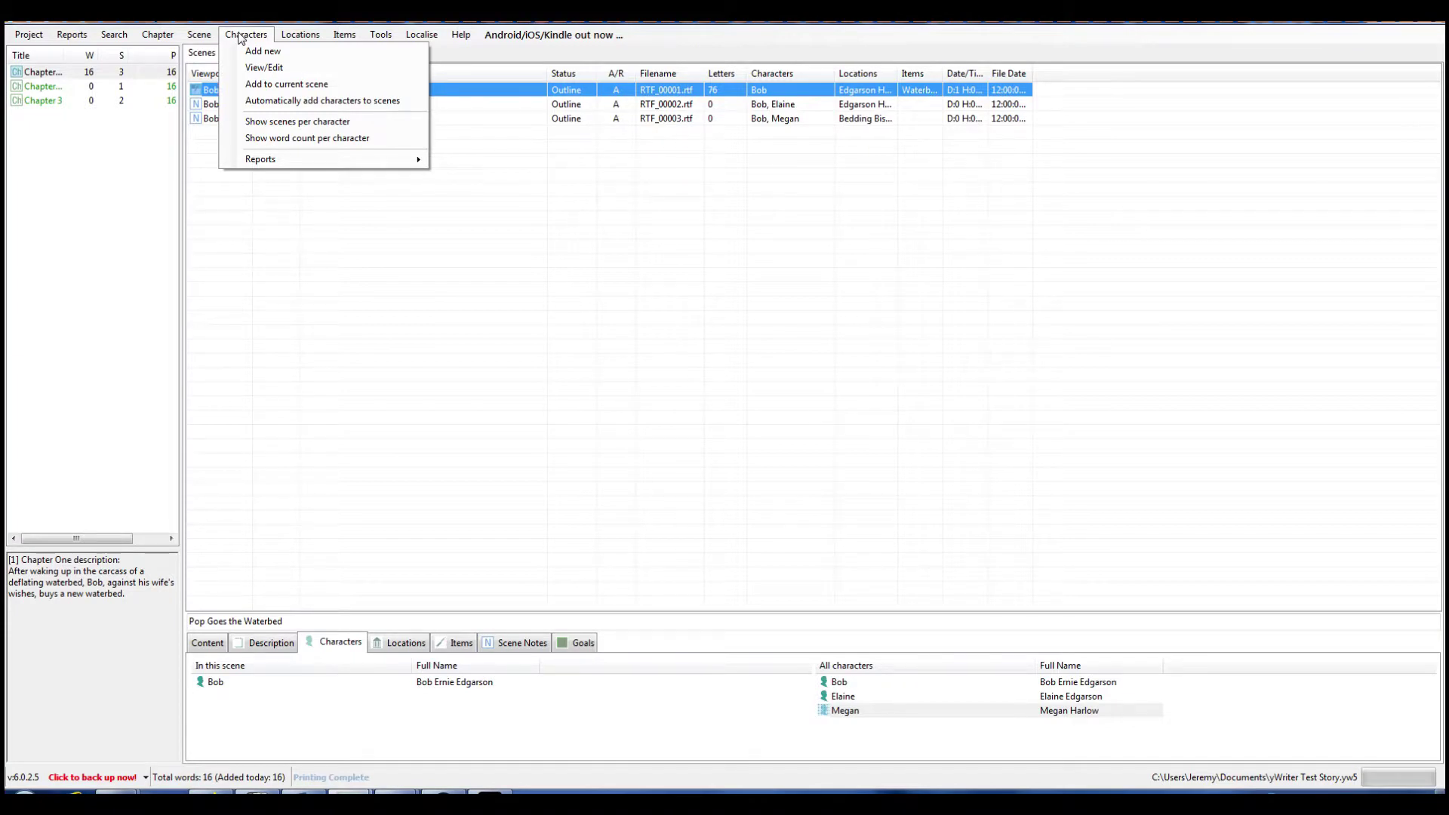
mouse_move(384, 772)
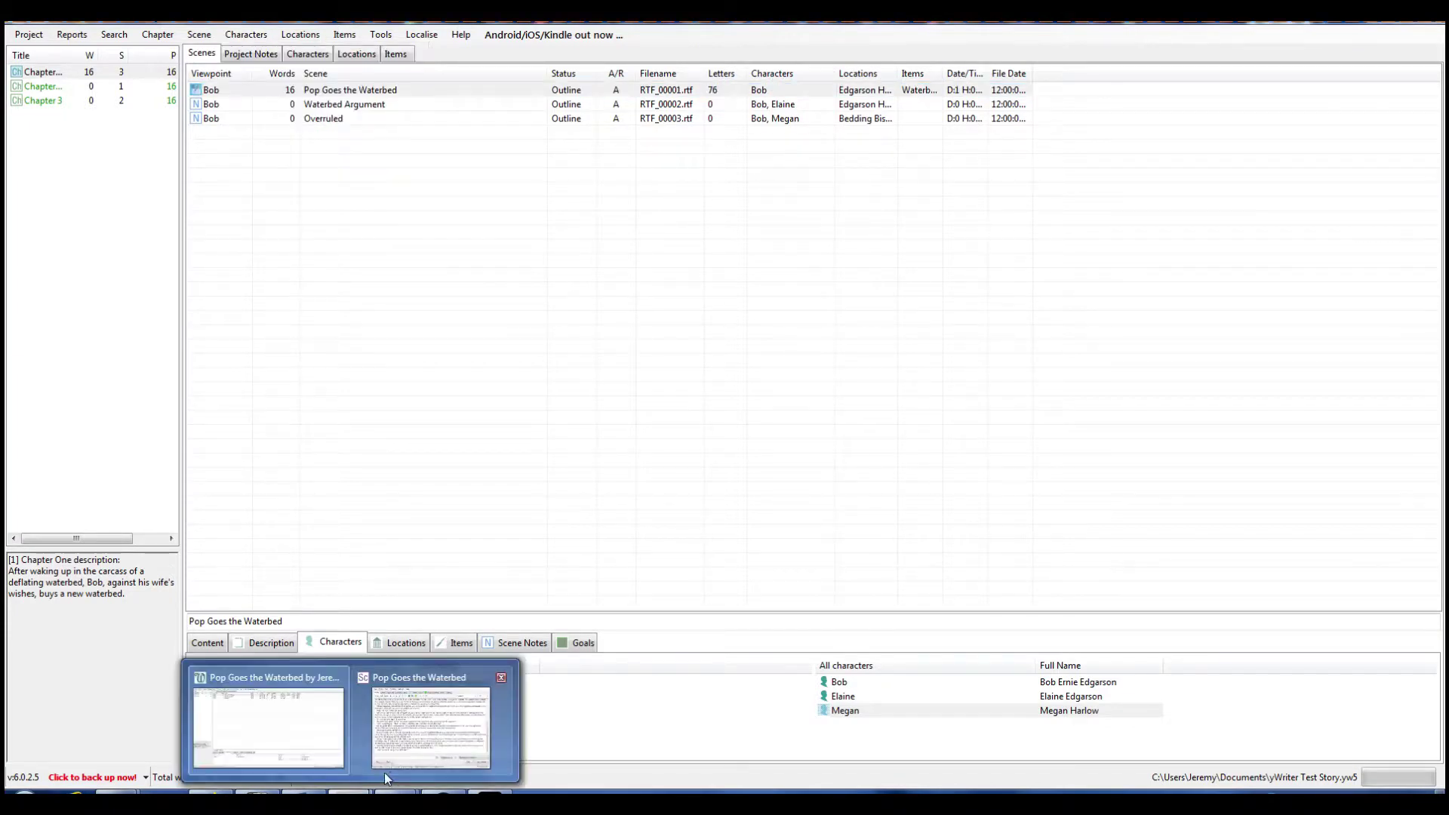
Save the scene from its editor window and restore the scene title to "Pop Goes the Waterbed"
left_click(429, 743)
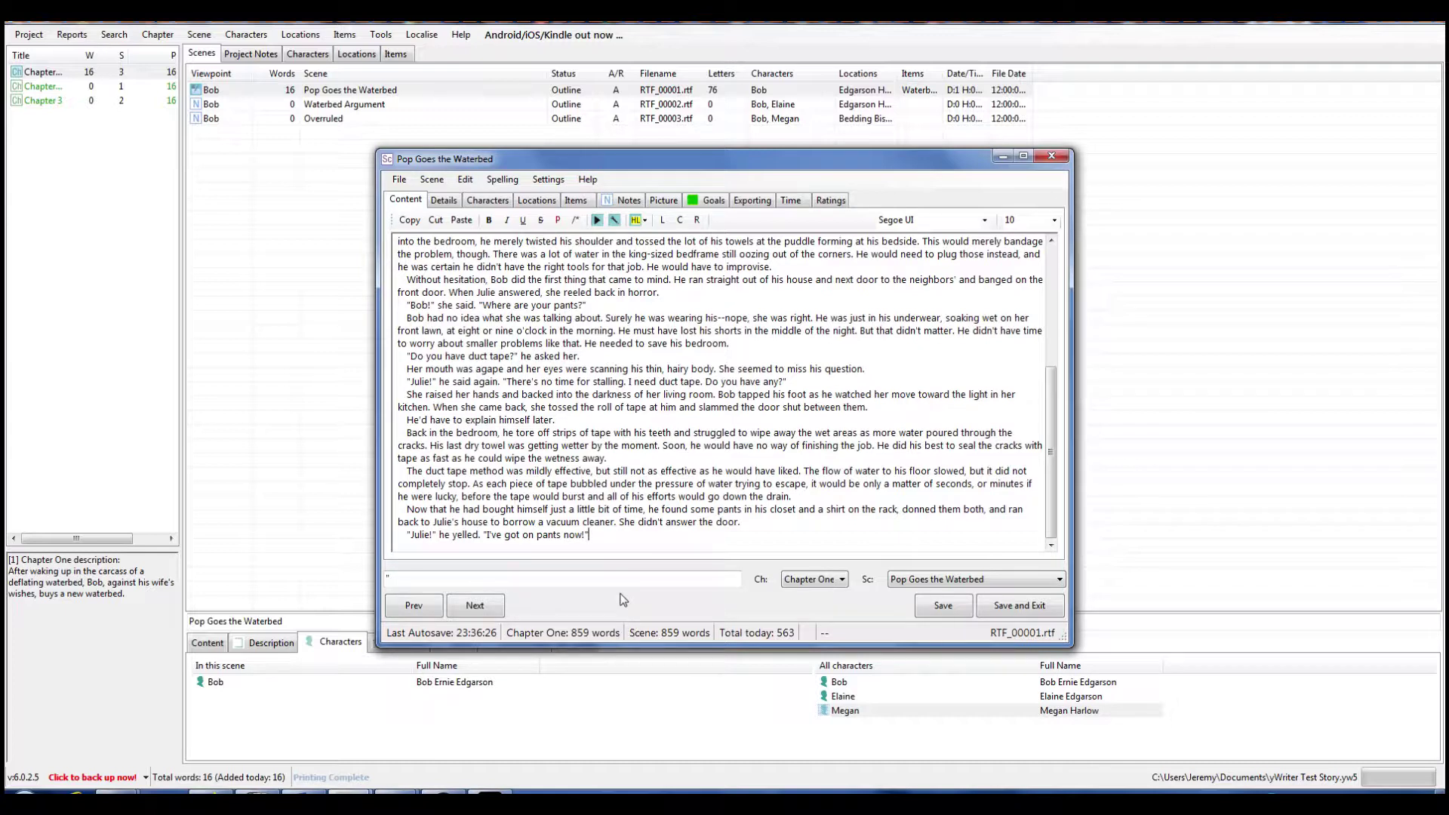
left_click(938, 606)
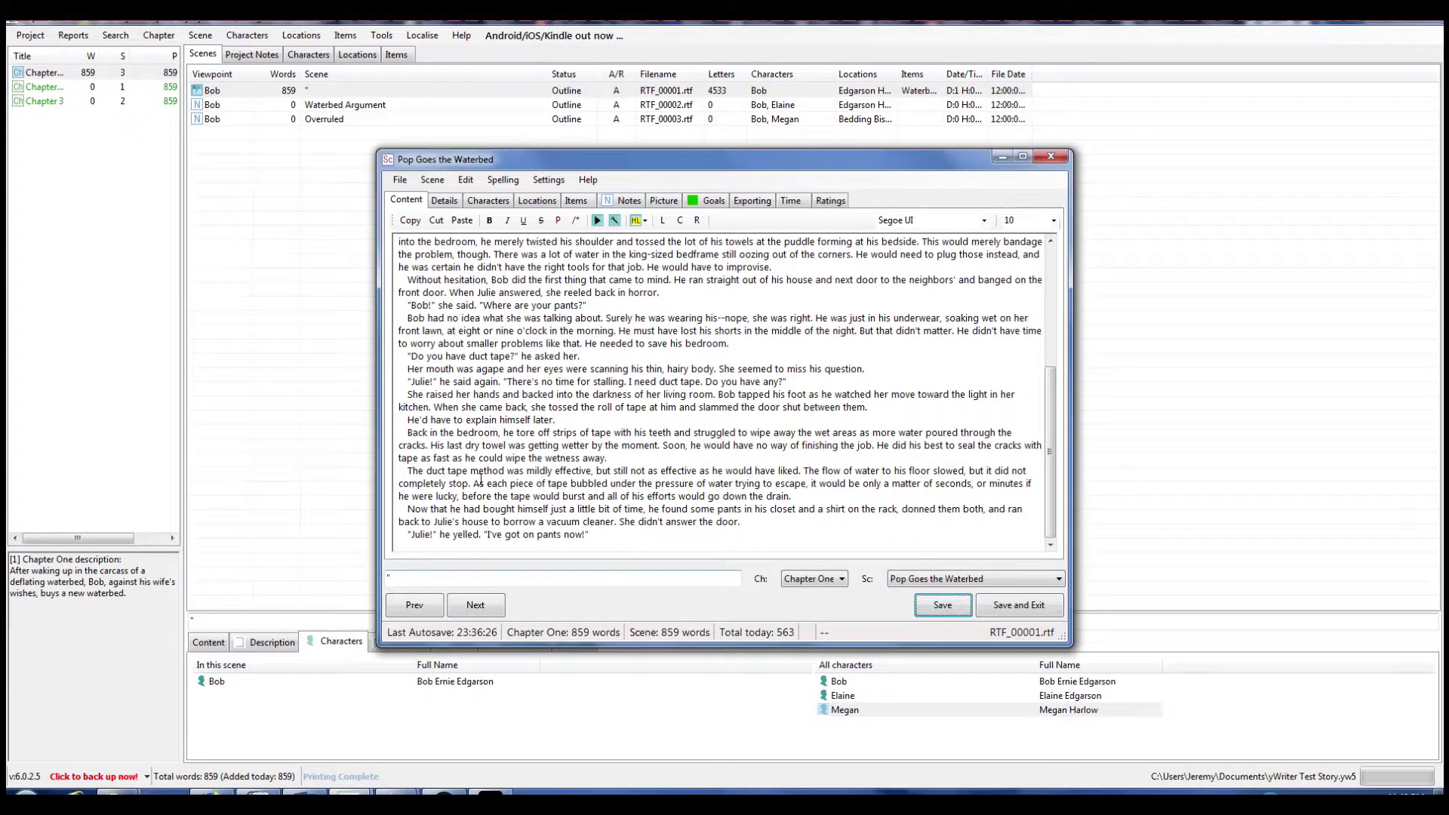
double_click(410, 579)
type("Pop Goes the")
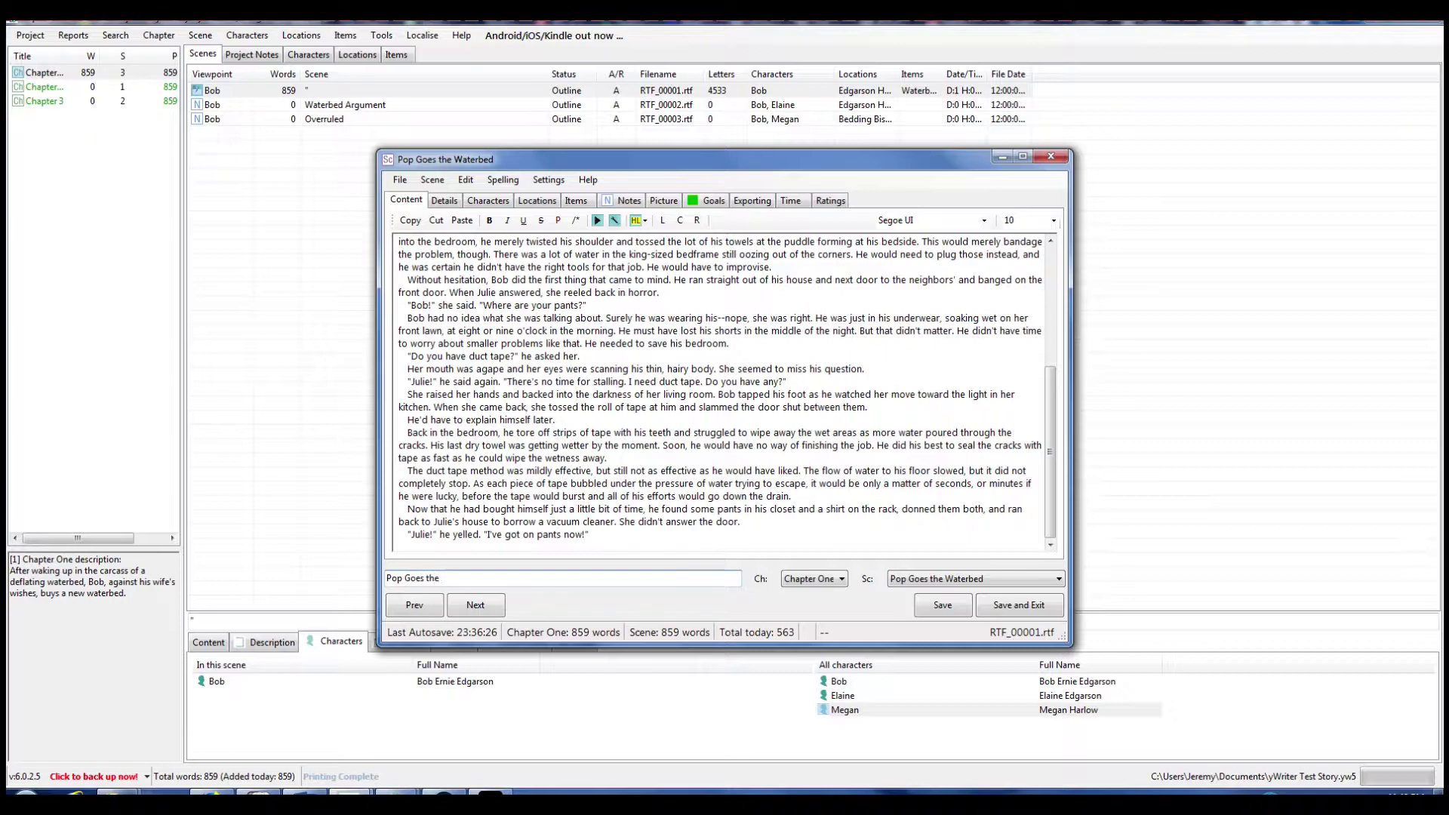
type(" Water")
type("bed")
Look up the program's list of keyboard shortcuts and close it after reading
left_click(469, 34)
left_click(469, 35)
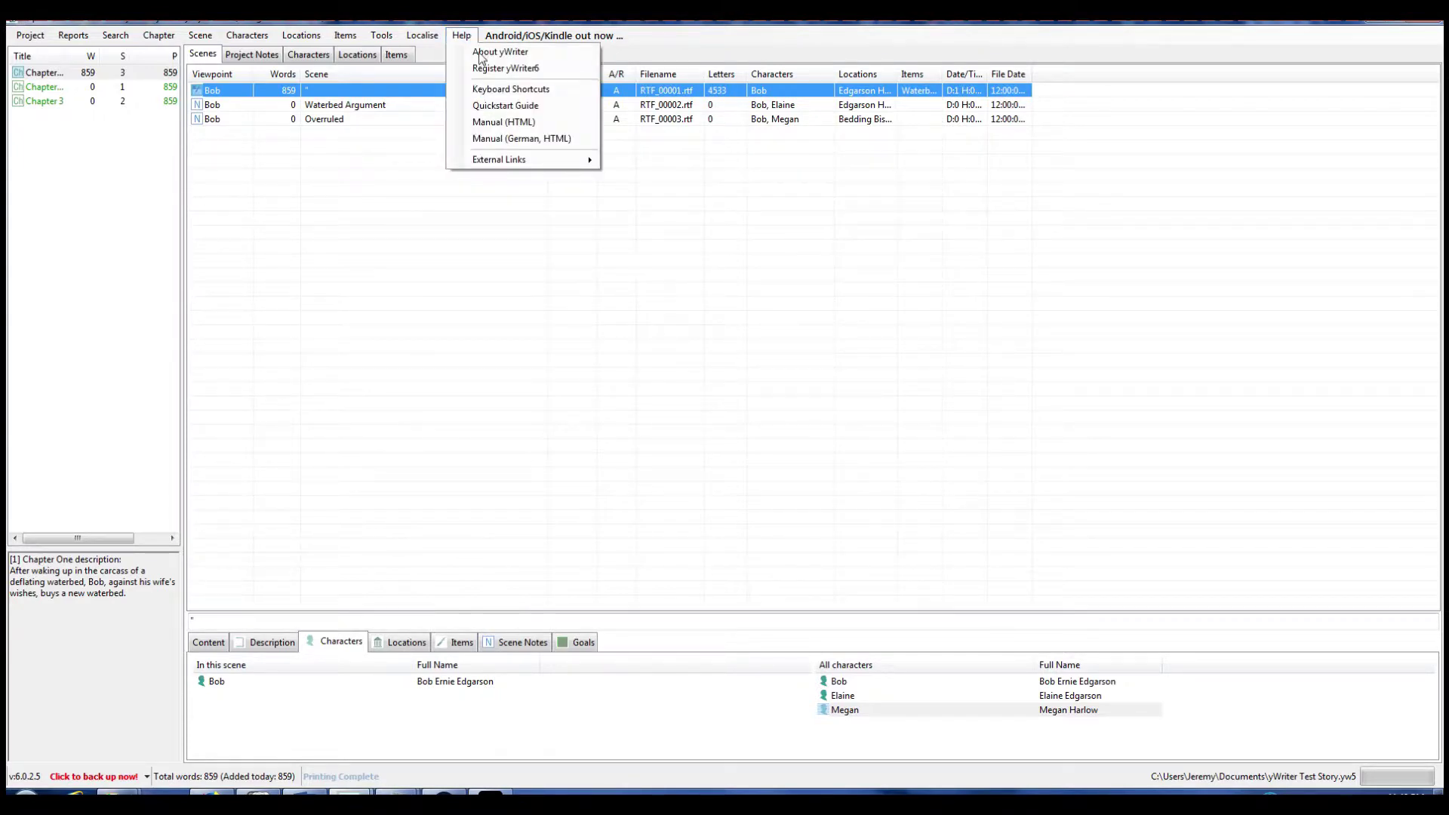
left_click(502, 89)
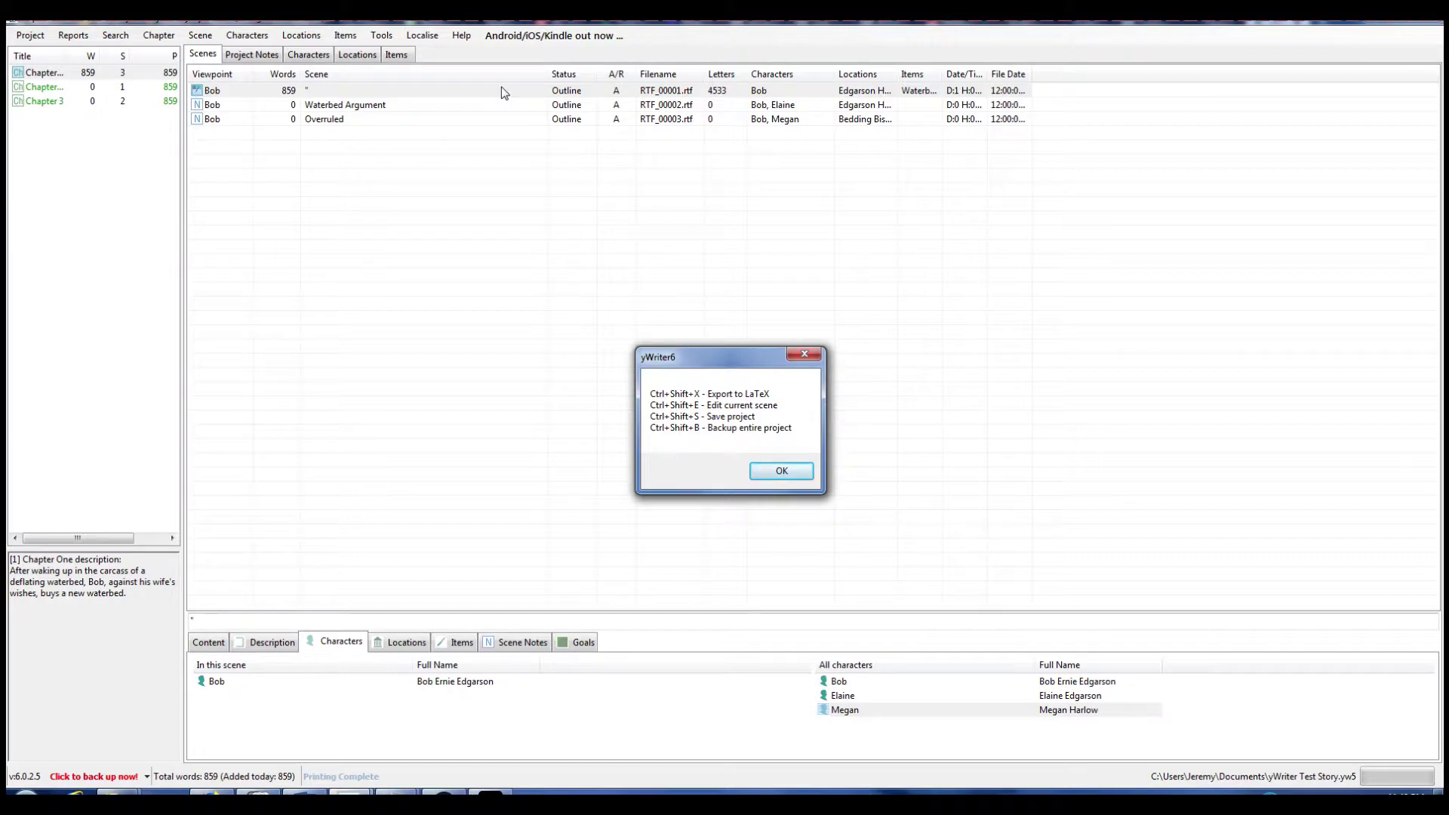
left_click(781, 471)
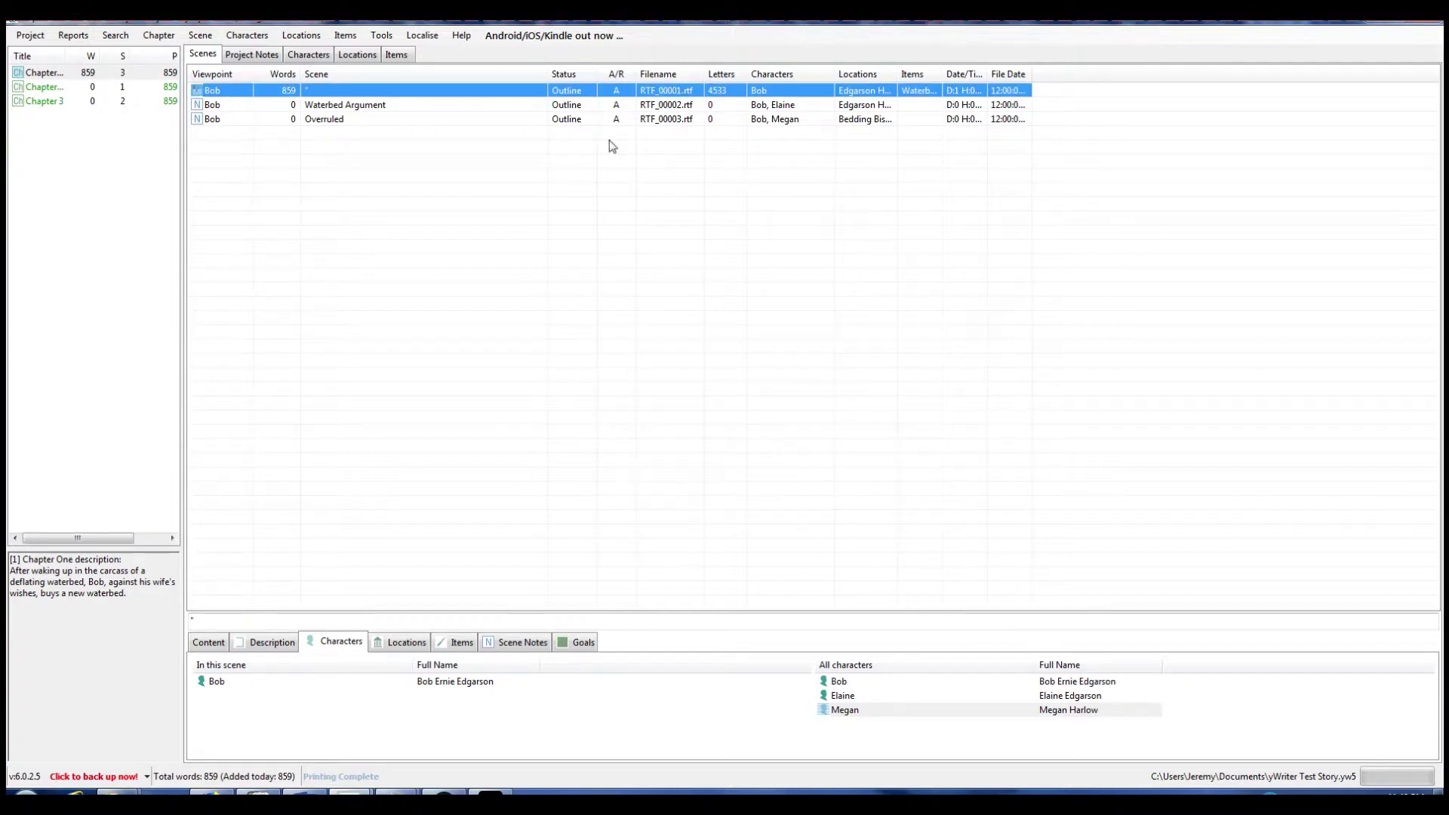
left_click(460, 36)
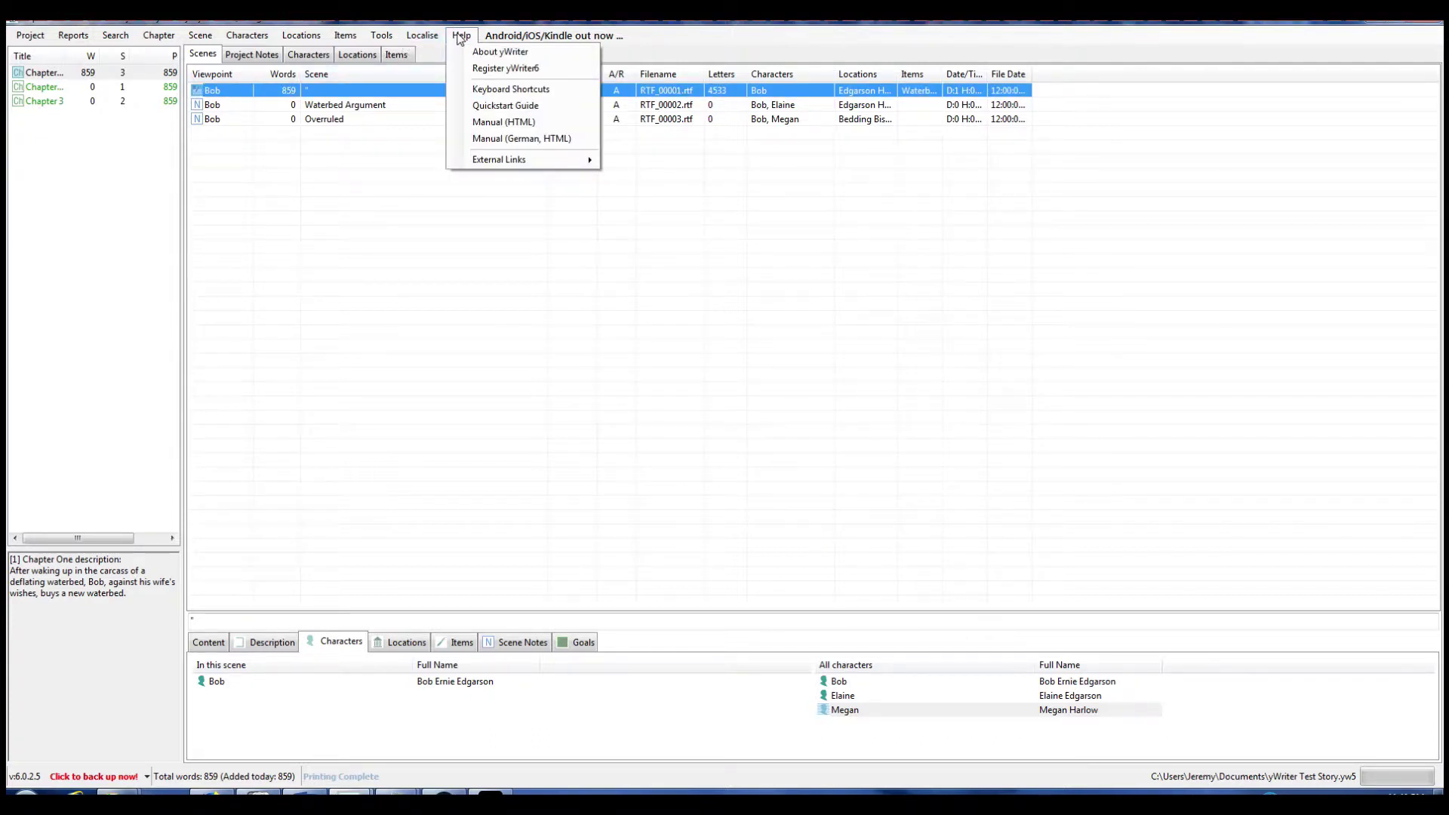
left_click(458, 36)
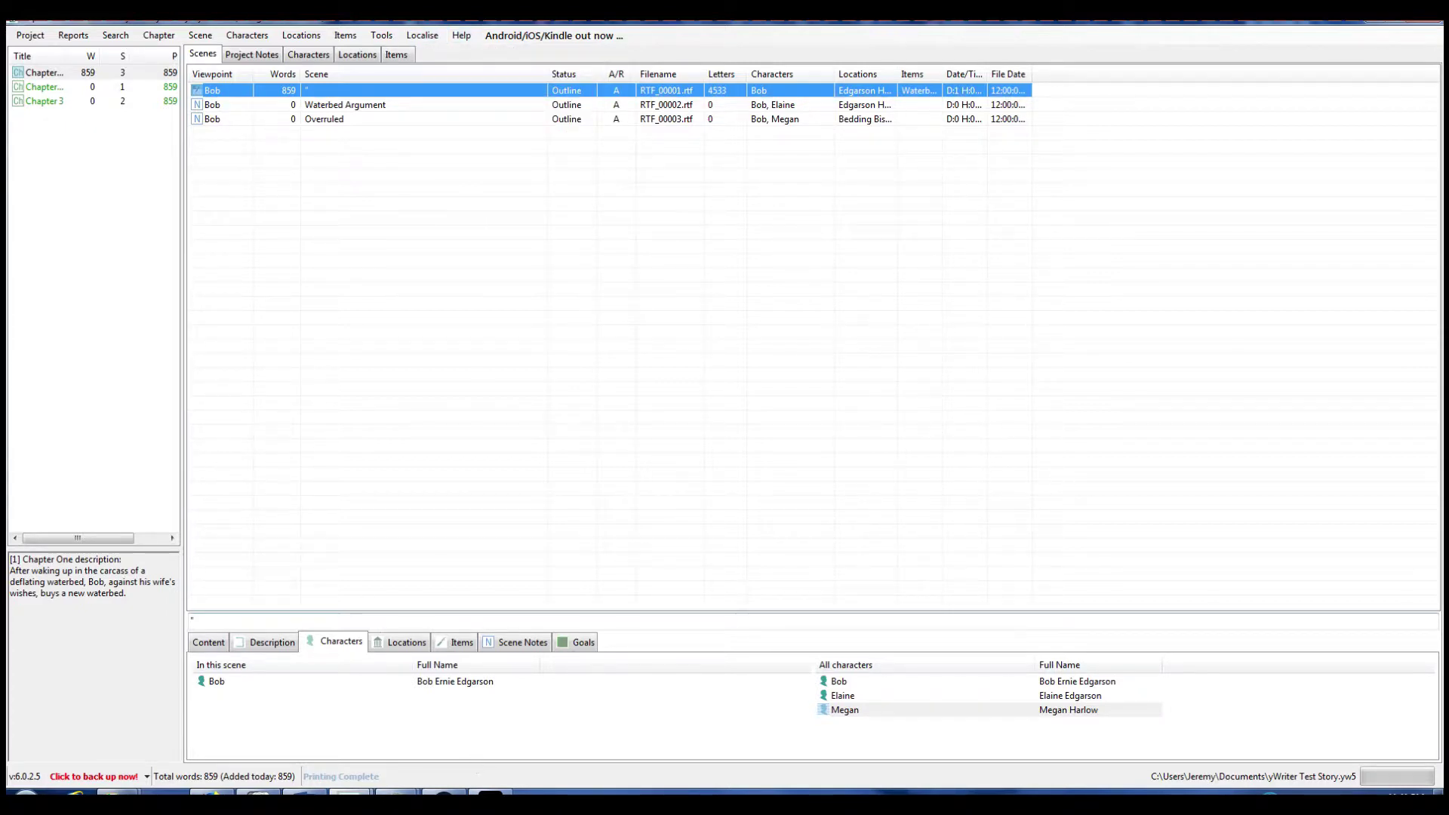
Return to the scene's editor window and extend Bob's last line of dialogue with "Julie!" before the closing quote
left_click(350, 792)
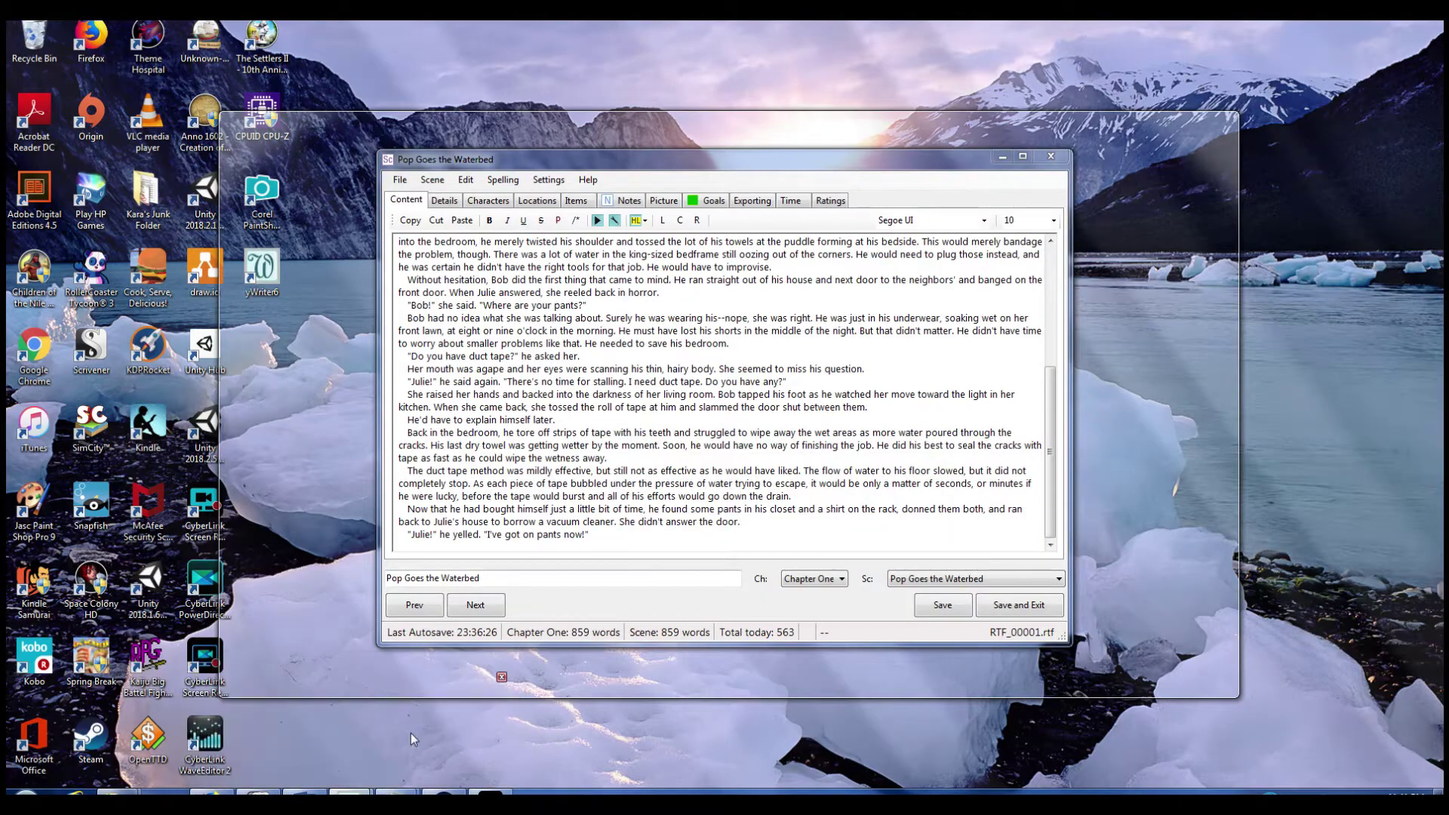
left_click(410, 733)
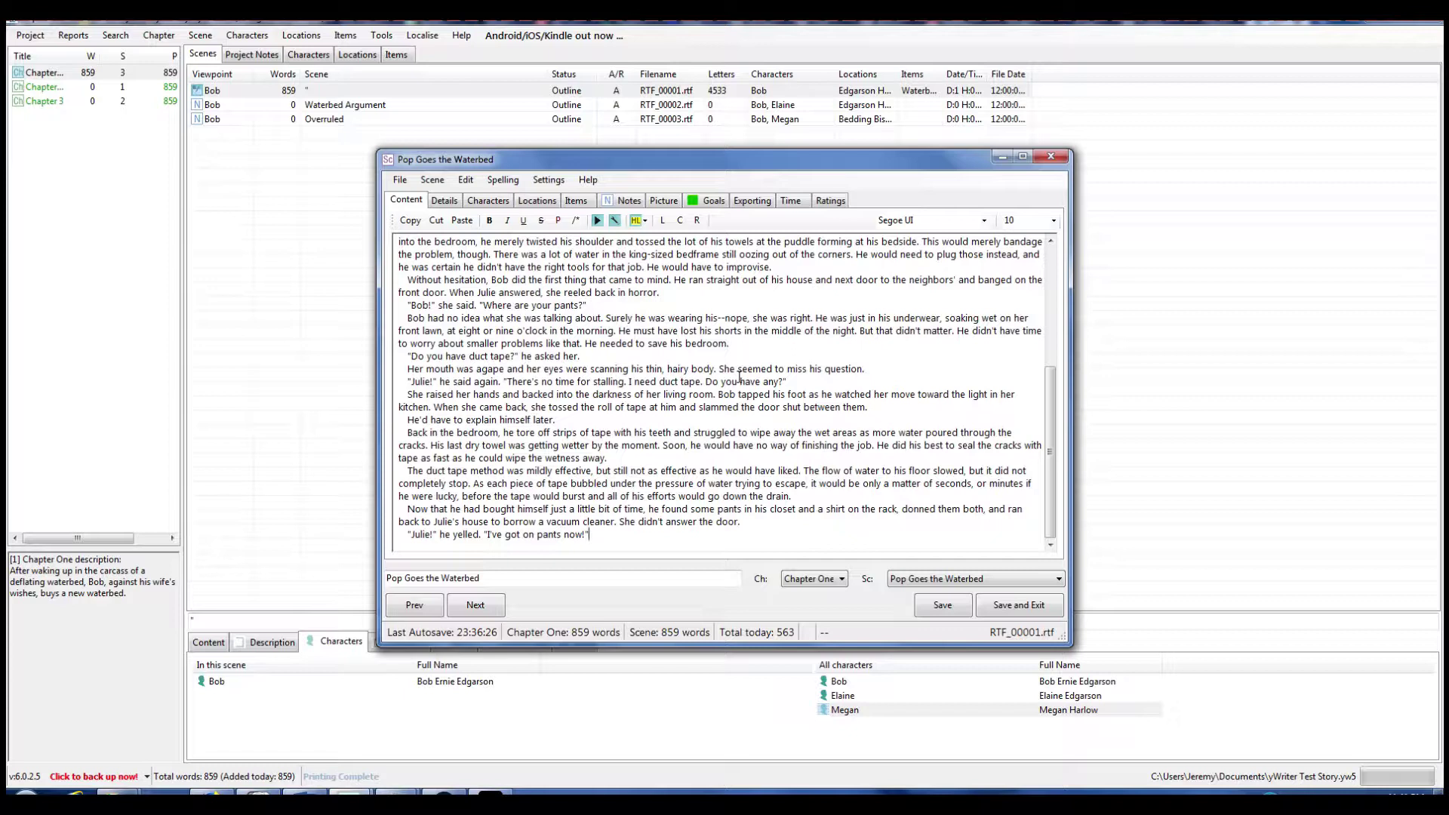
key("Return")
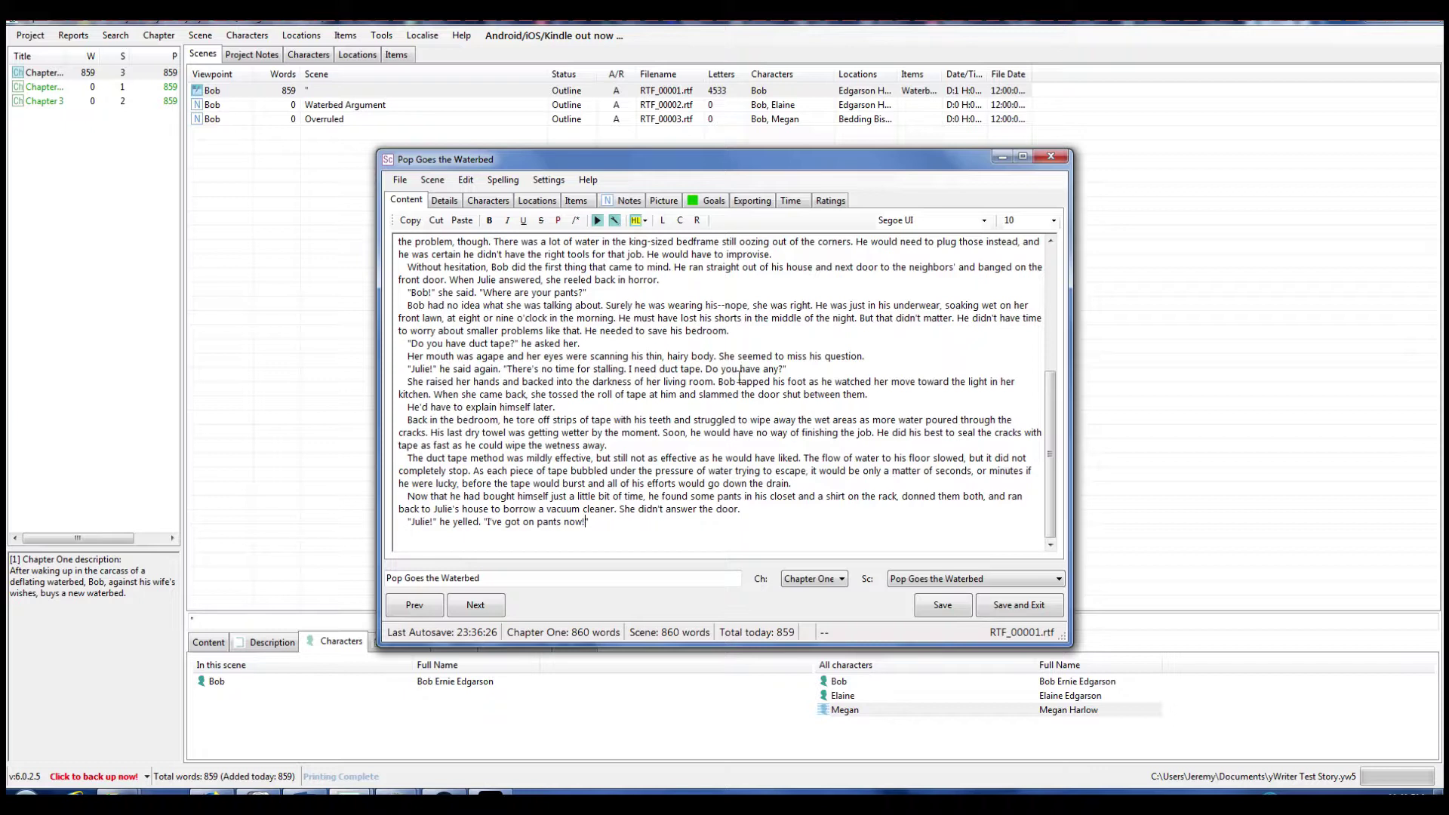
type("Julie!\"")
Add the paragraph "The front door never opened, but his own front door did. He heard another voice yelling in his ear."
key("Return")
type("The front door never opened,")
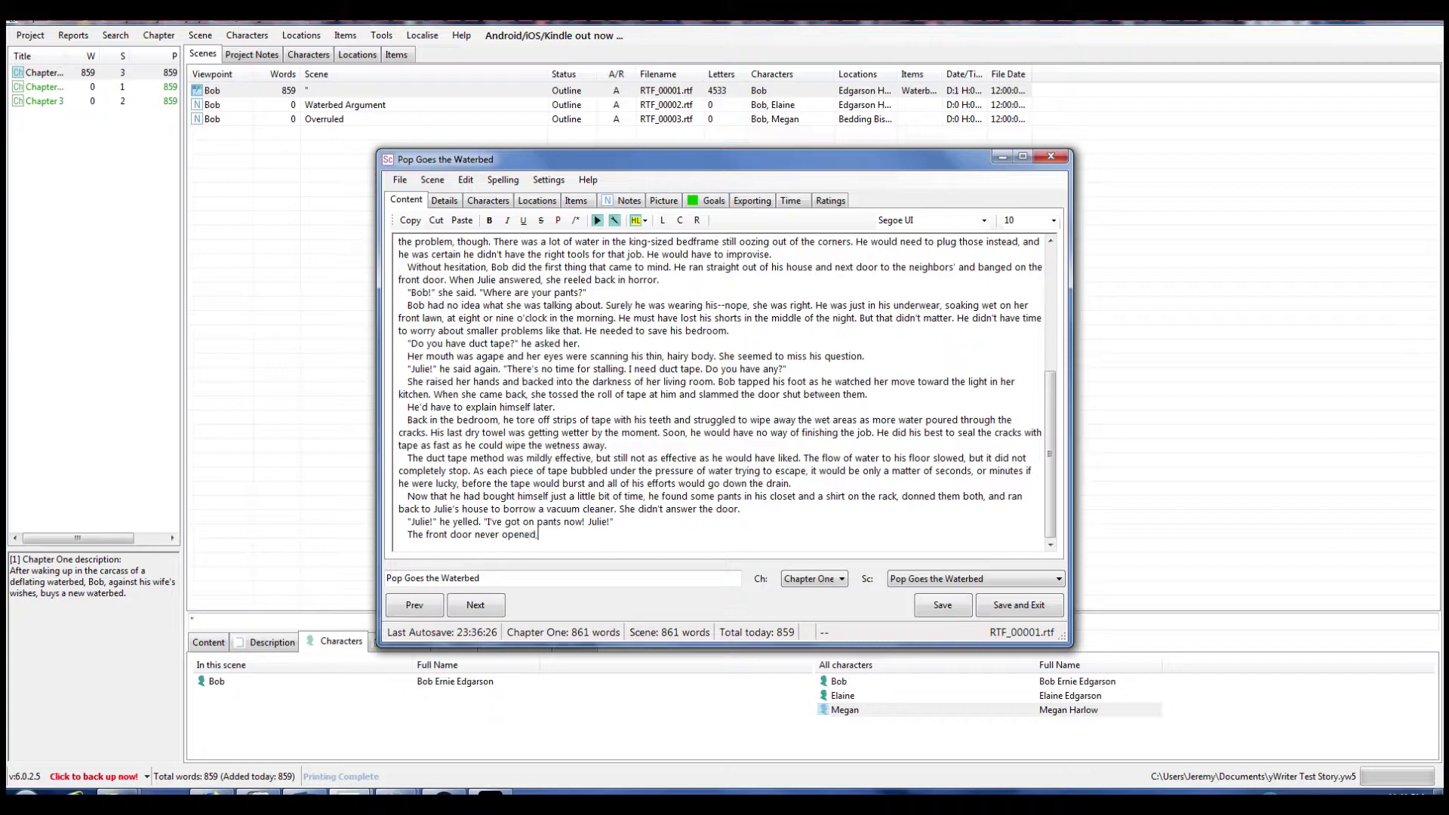
type(" but his own fron")
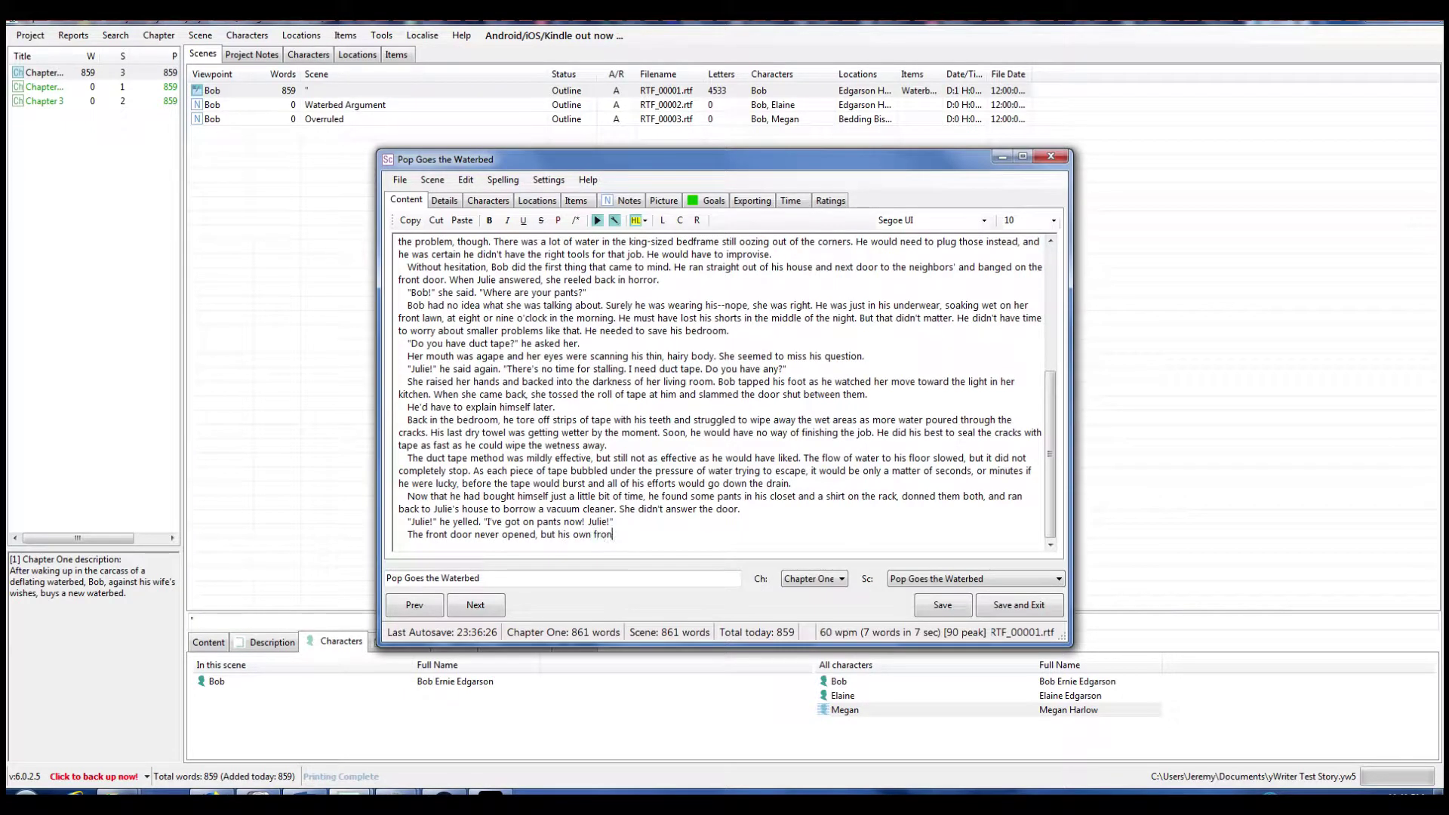
type("t door did. ")
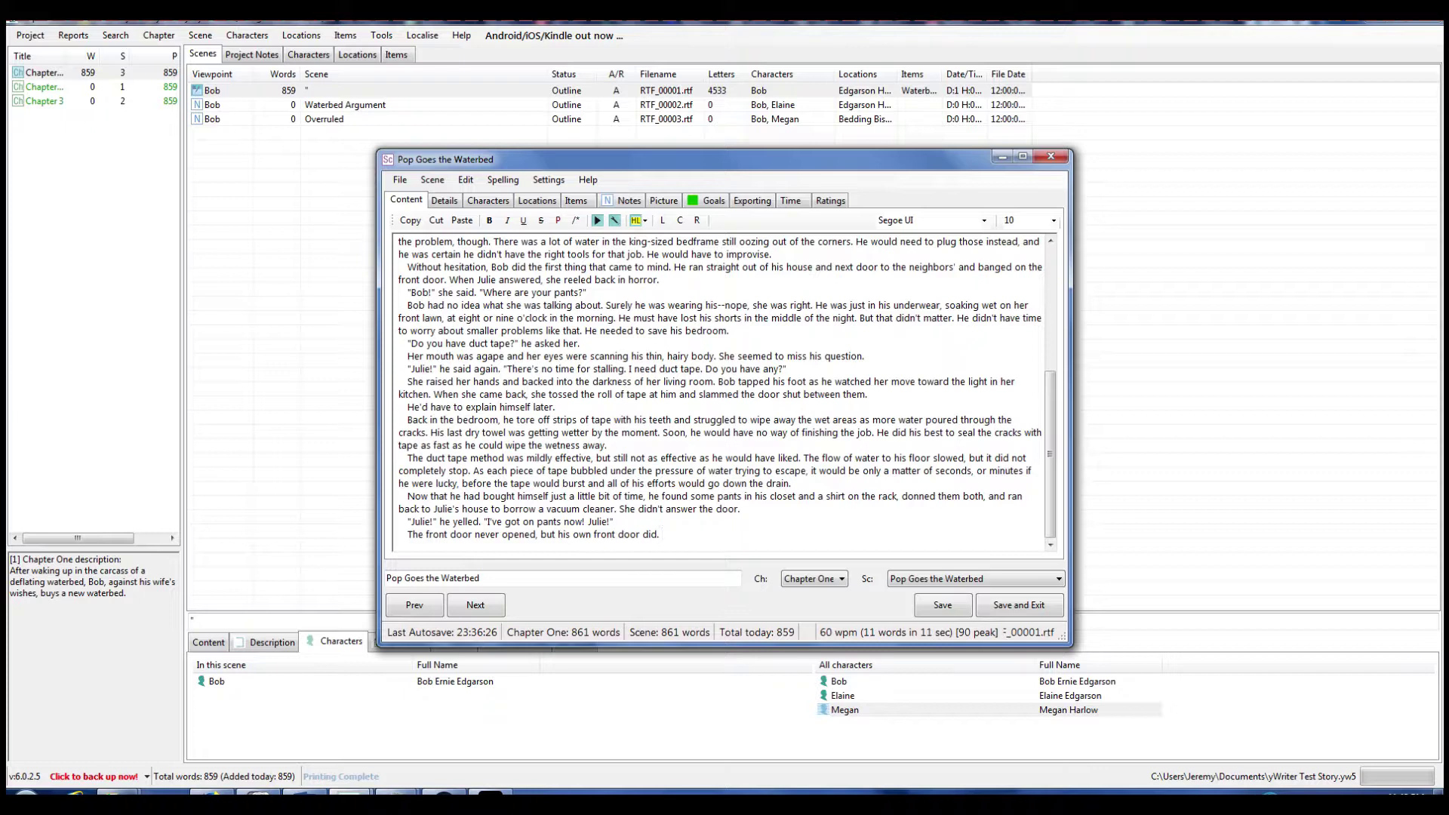
type("He heard another voice yelling in ")
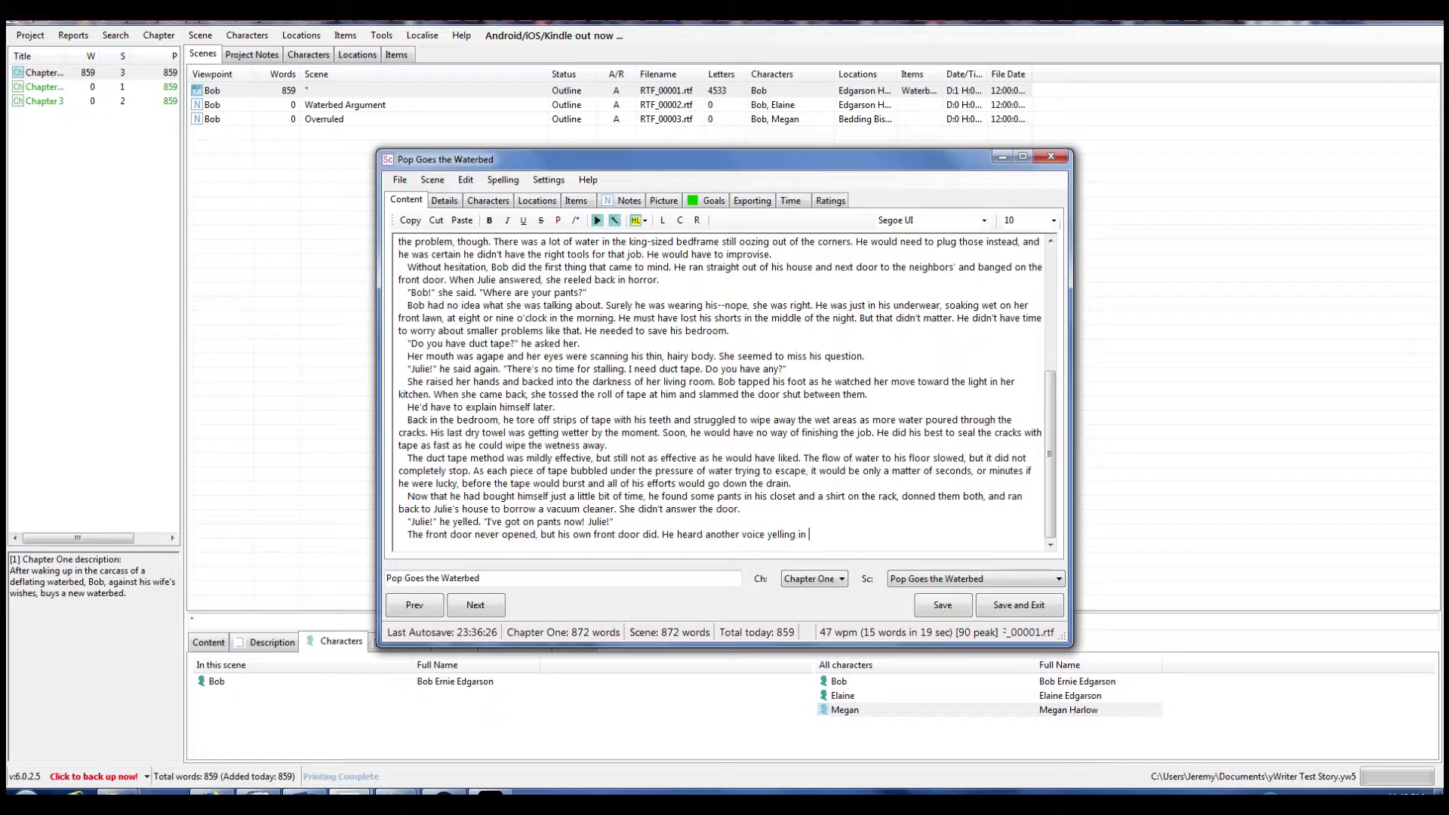
type("his ear.")
Add the lines "Bob!" he heard Elaine screaming, "Julie just called me. What are you doing?" and "I need a vacuum! Fast!"
key("Return")
type("\"B")
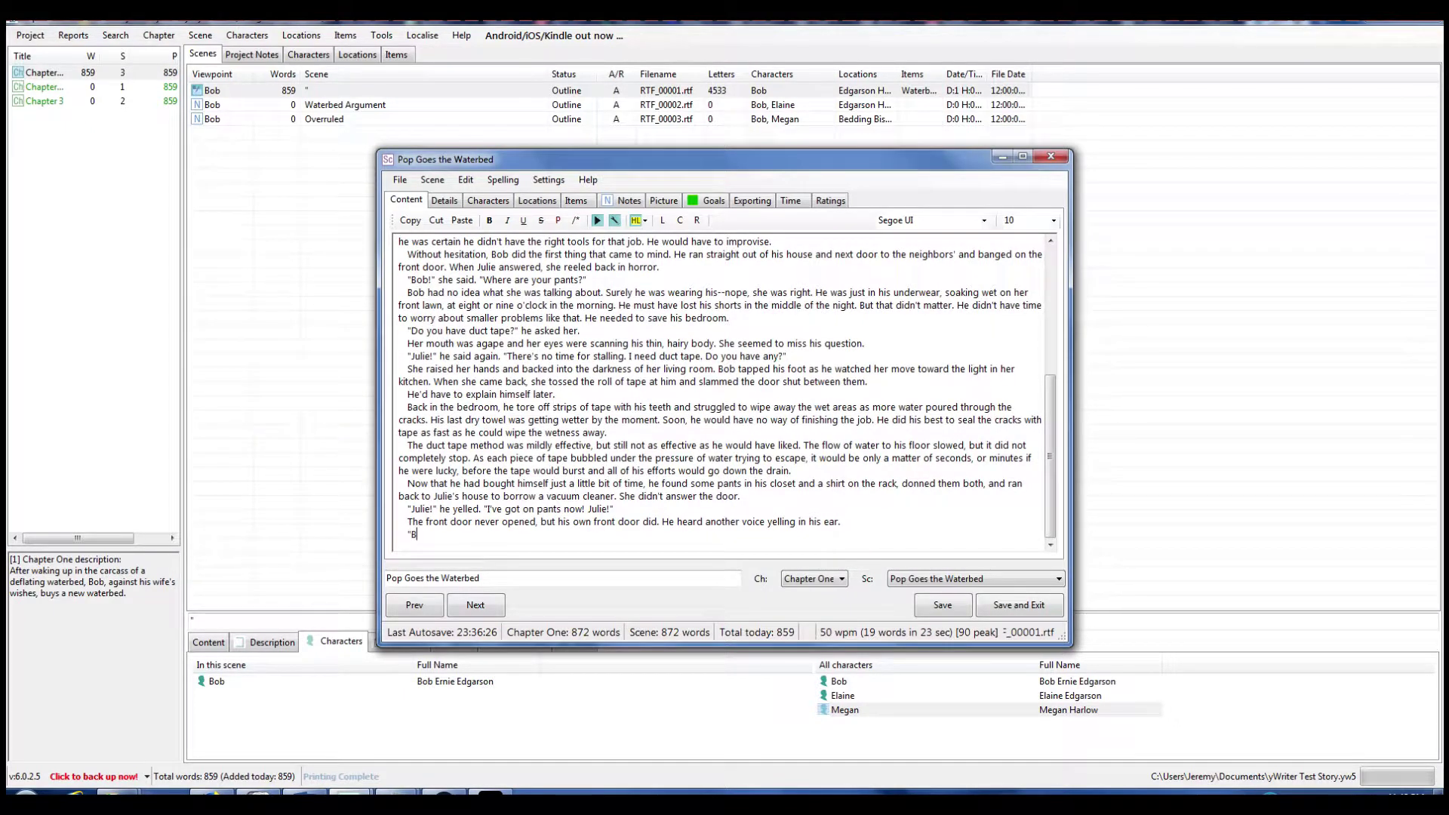
type("ob!\"")
type("he")
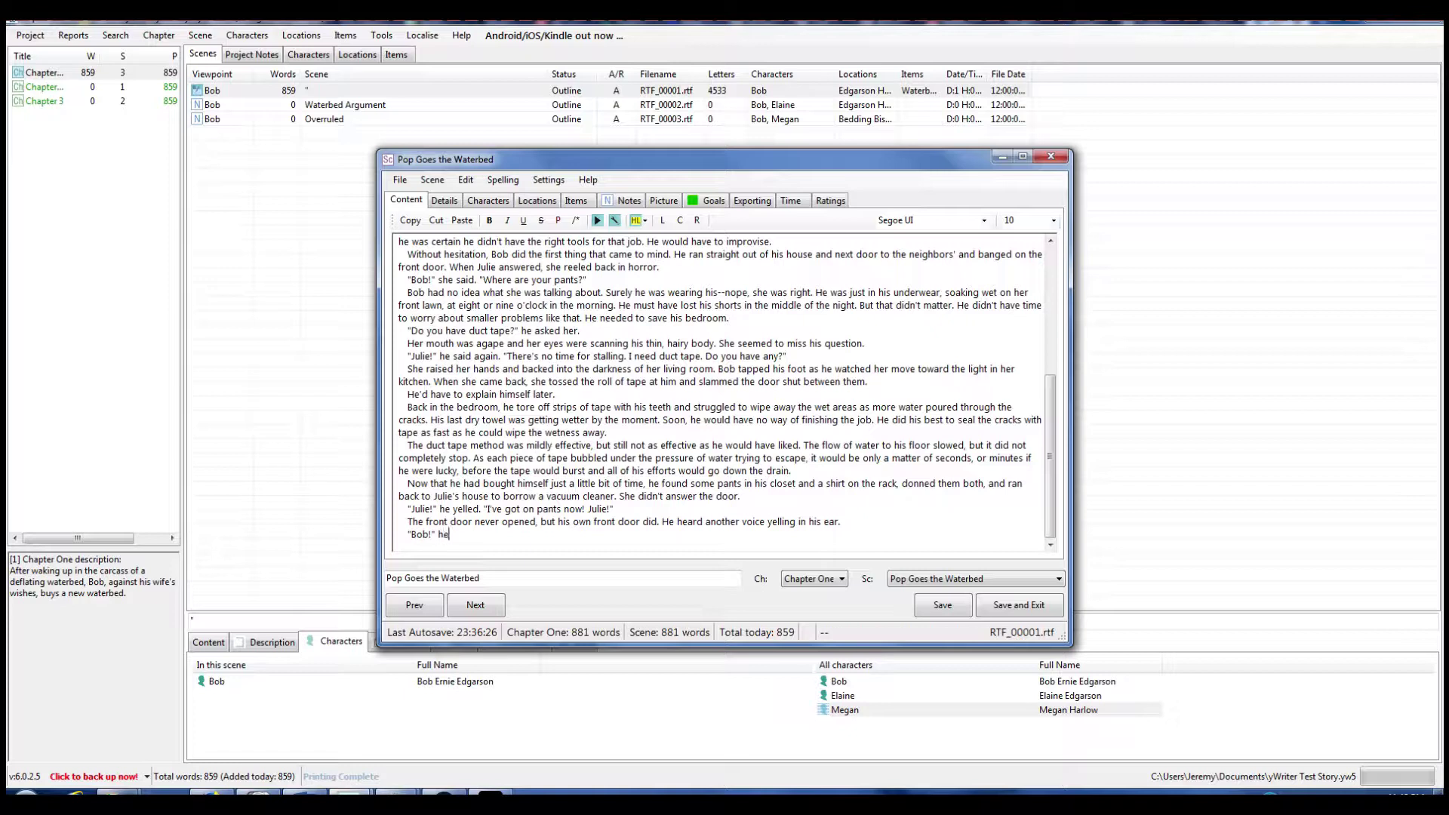
type(" heard Elaine screaming, \"Julie just called me")
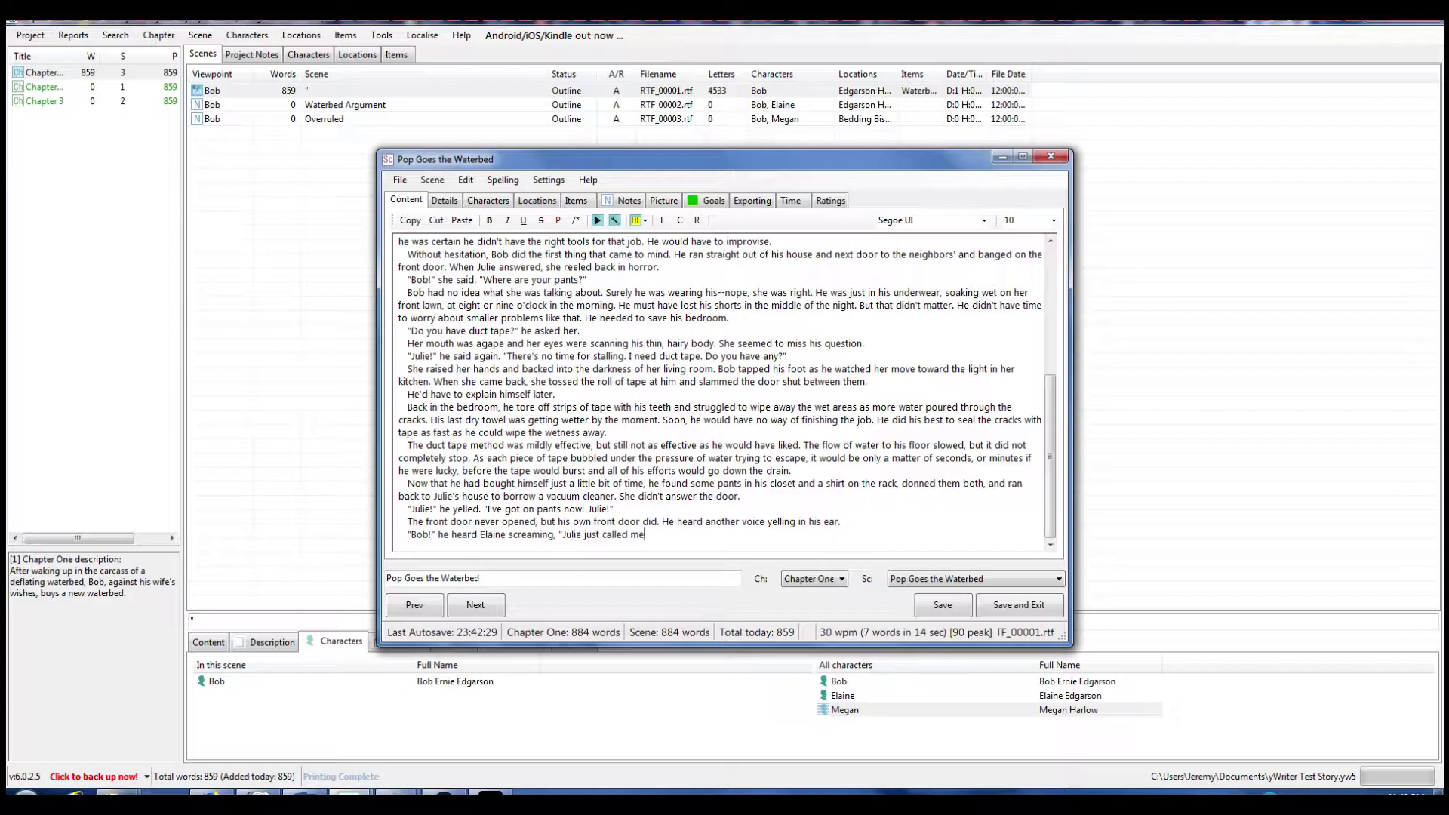
type(". What are you doing?\"")
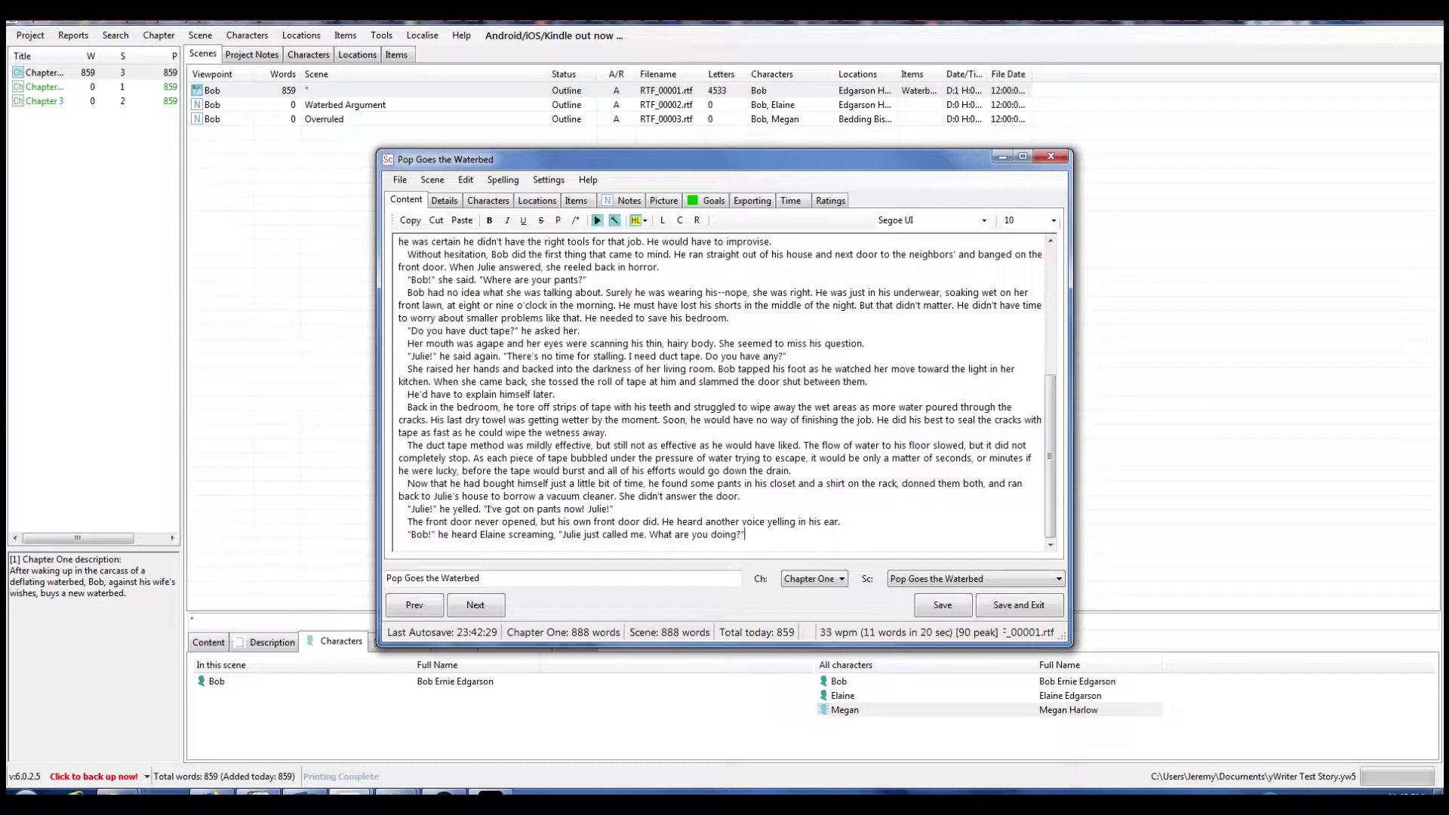
key("Return")
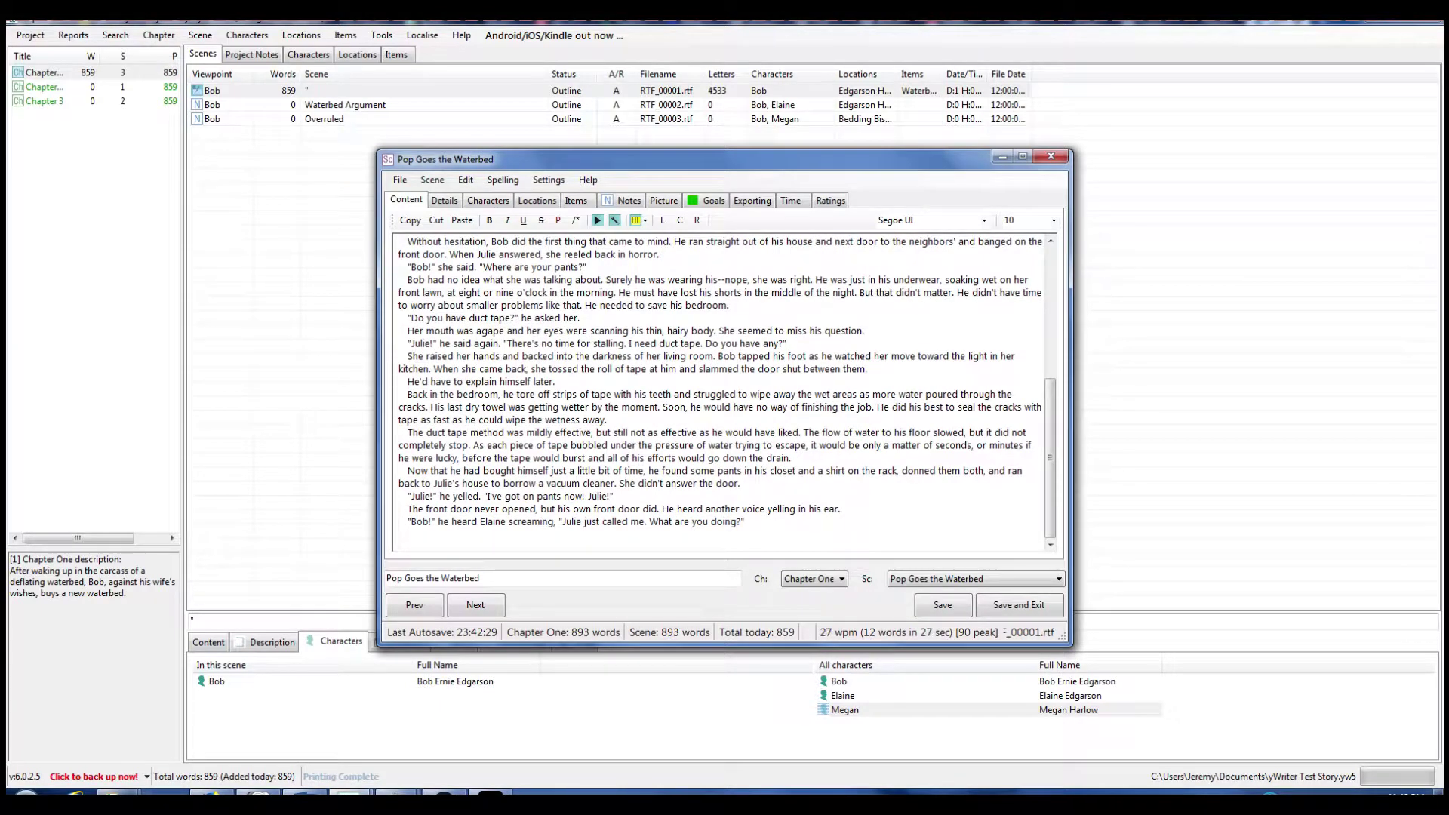
type("I need a vacuum! Fast!\"")
Add the paragraph "Elaine shook her head and ducked back into the house. A moment later, Julie came to the door with her phone to her ear."
key("Return")
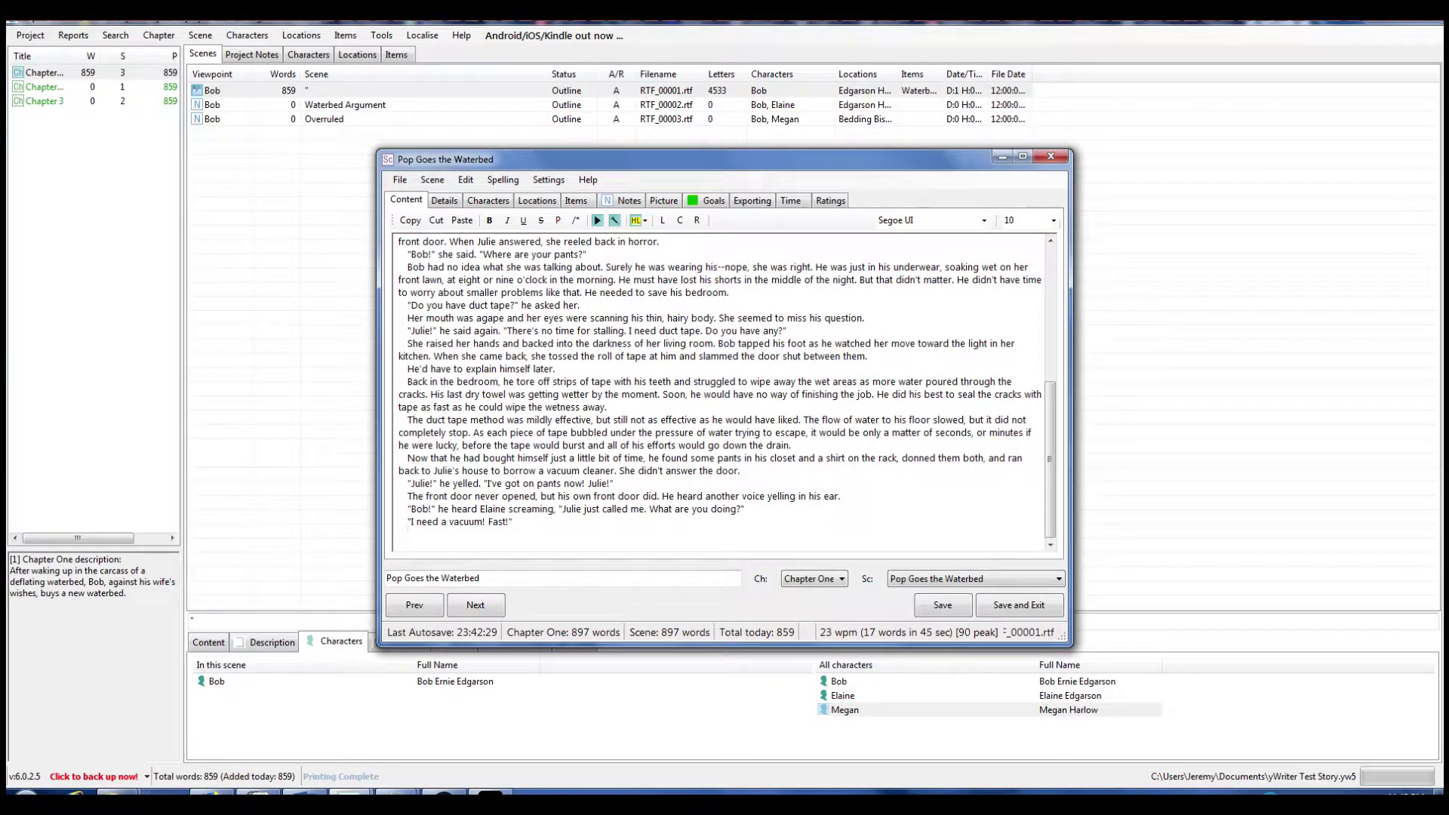
type("Ele")
type("aine sh")
type("ook her head and ")
type("ducked back iunto th")
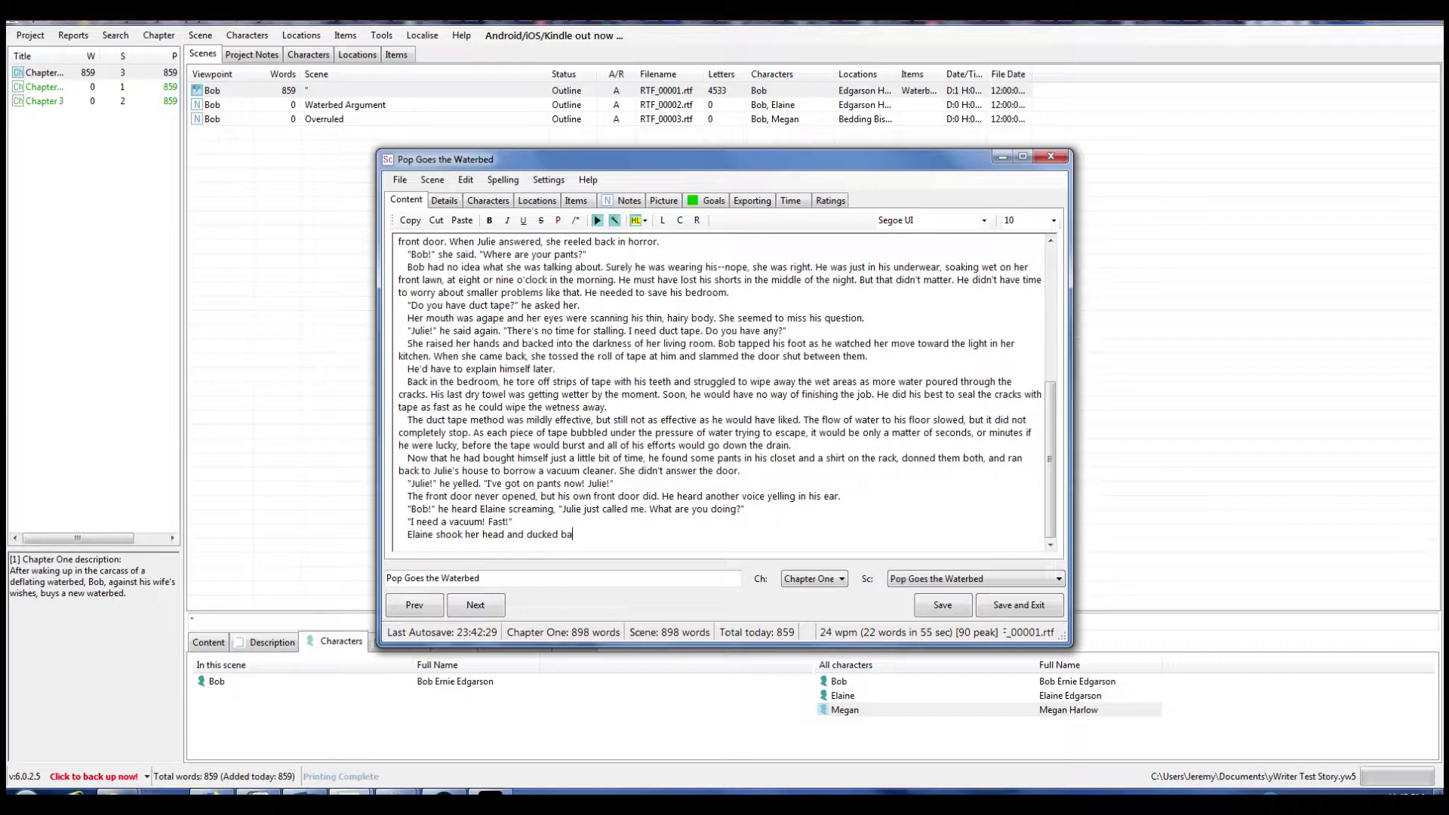
key("BackSpace")
key("BackSpace")
key("BackSpace")
key("BackSpace")
key("BackSpace")
key("BackSpace")
key("BackSpace")
key("BackSpace")
type("into the house. A moment later, Julie came to the door with")
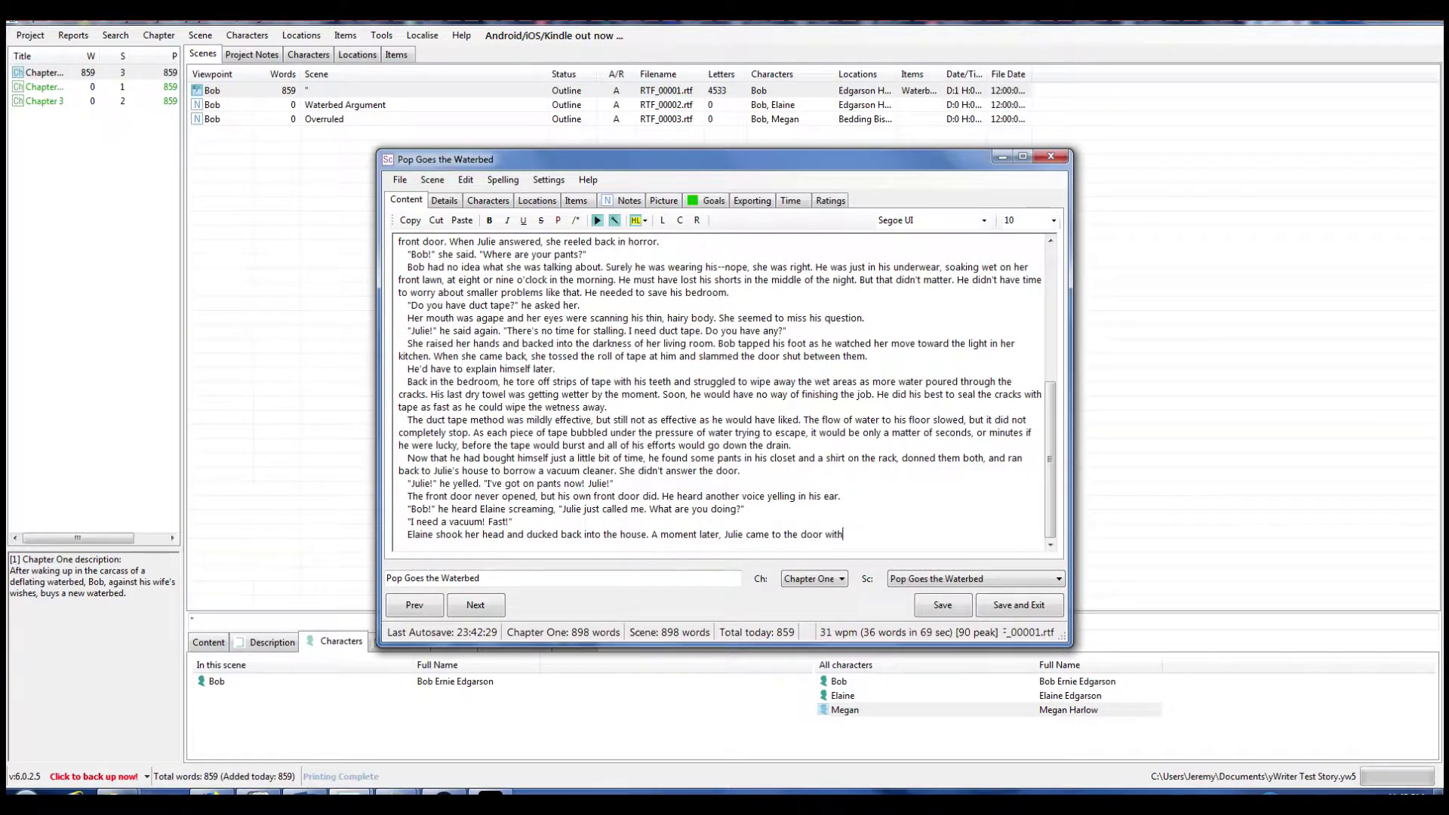
type(" her phone")
type(" to her ear")
type(".")
Add the dialogue paragraph "Yes, he's still standing there," she said. "Yes, he's wearing clothing now."
key("Return")
type("\"Ye")
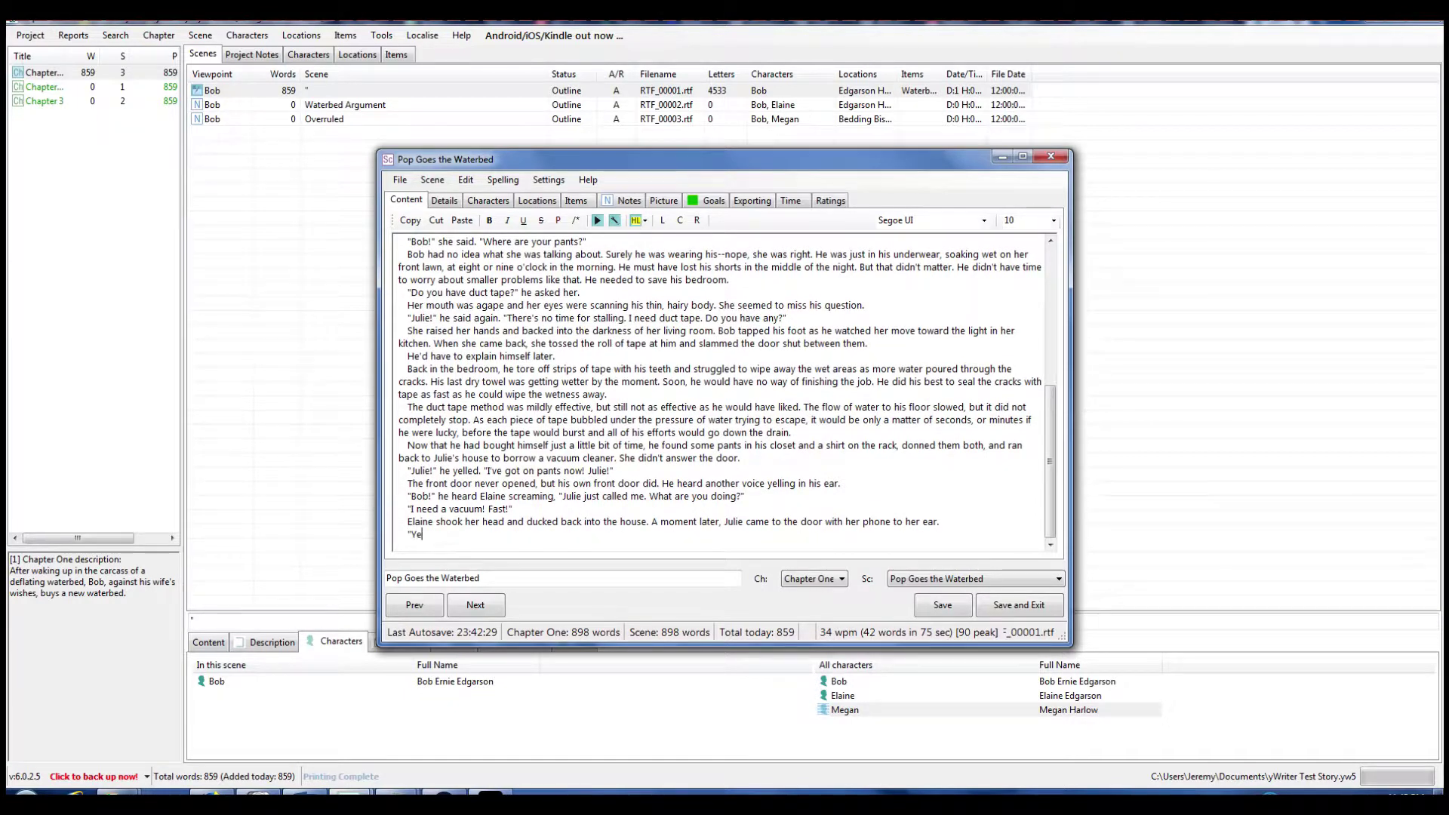
type("s, he's still standing th")
type("ere,\"")
type("she said")
type(". \"")
type("Yes, he's ")
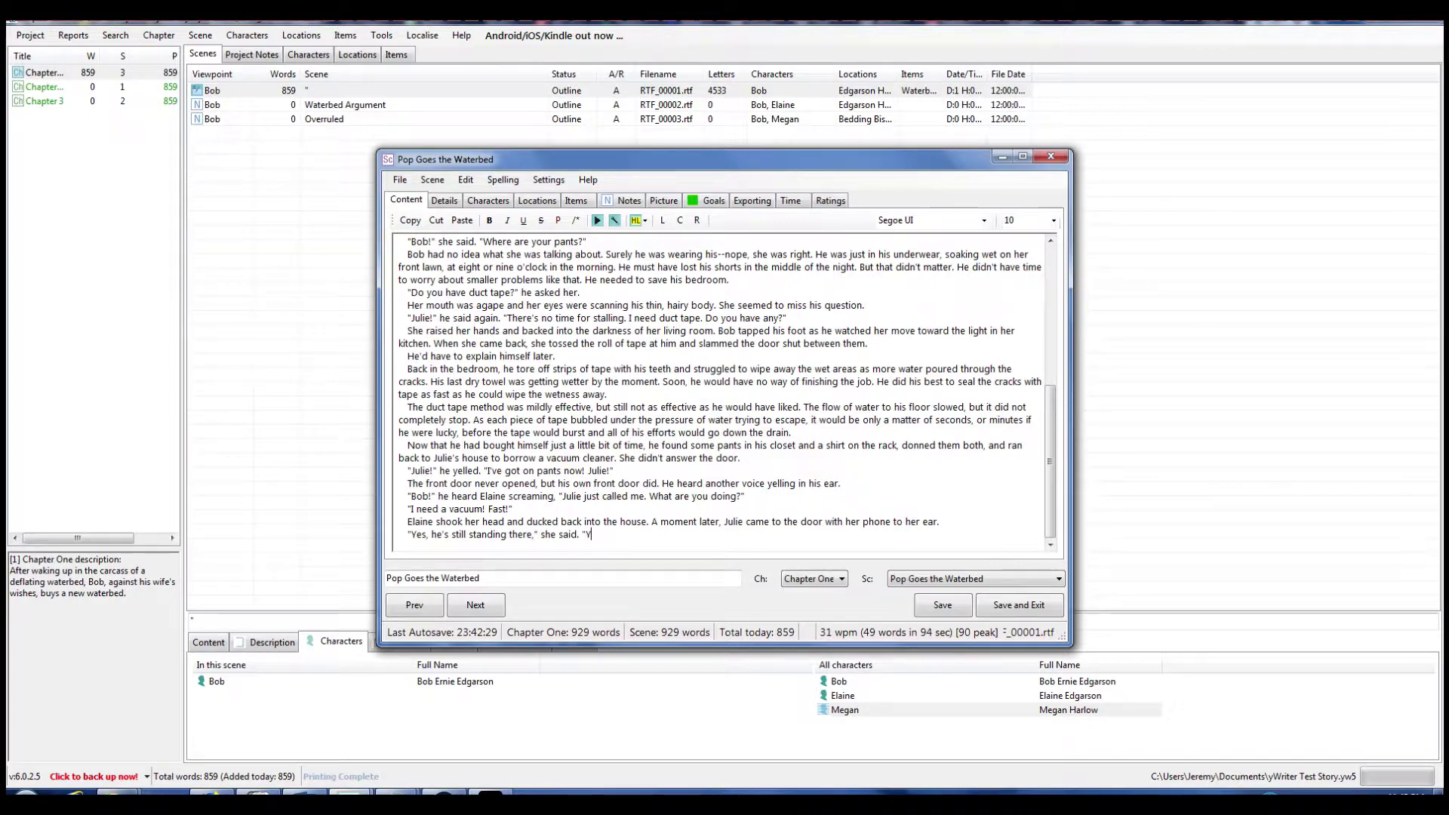
type("wearing clothing now.\"")
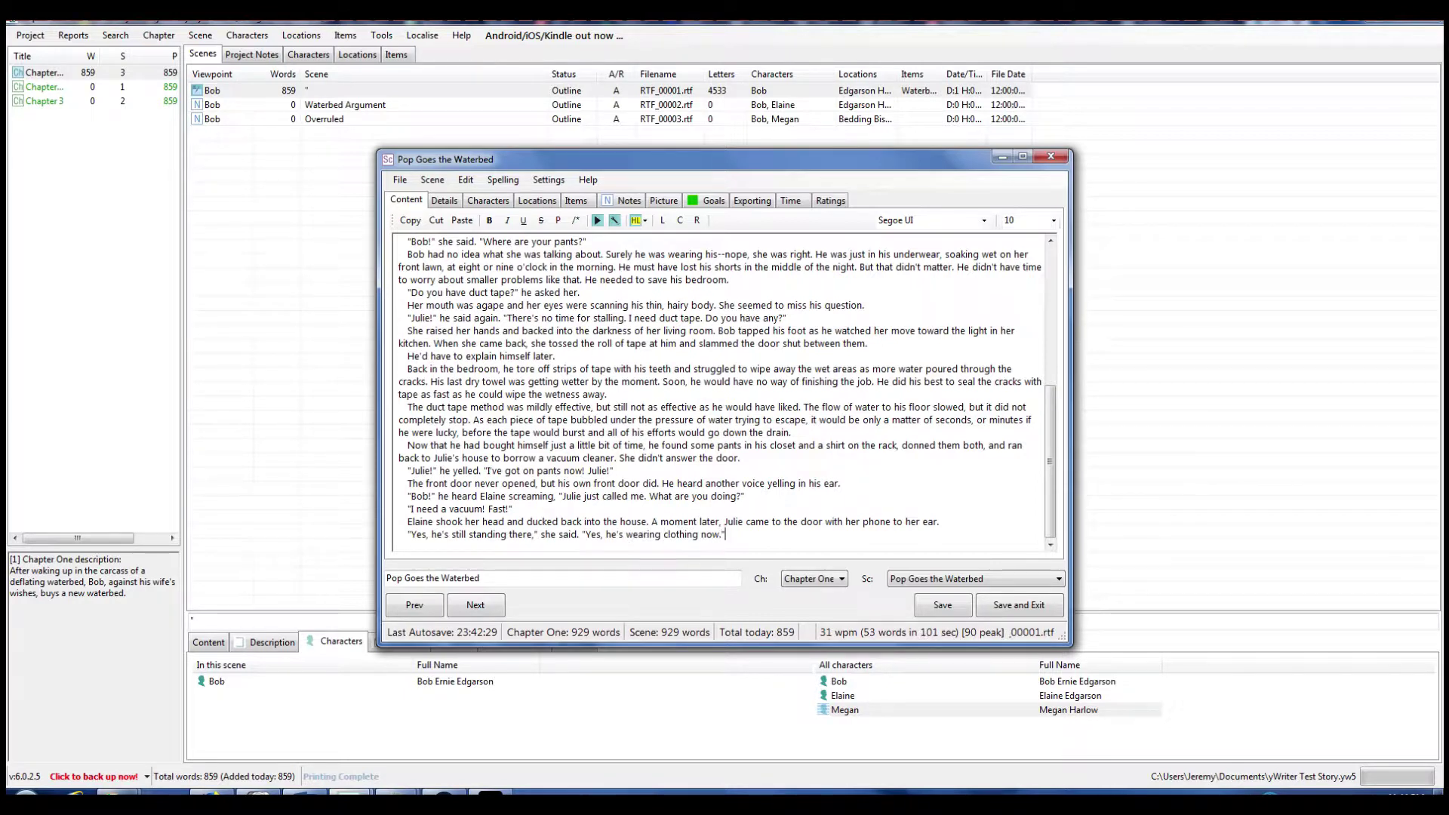
Add the paragraphs "Julie pressed a button on her phone and dropped it to her side." and "You've got issues, Bob," she said
key("Return")
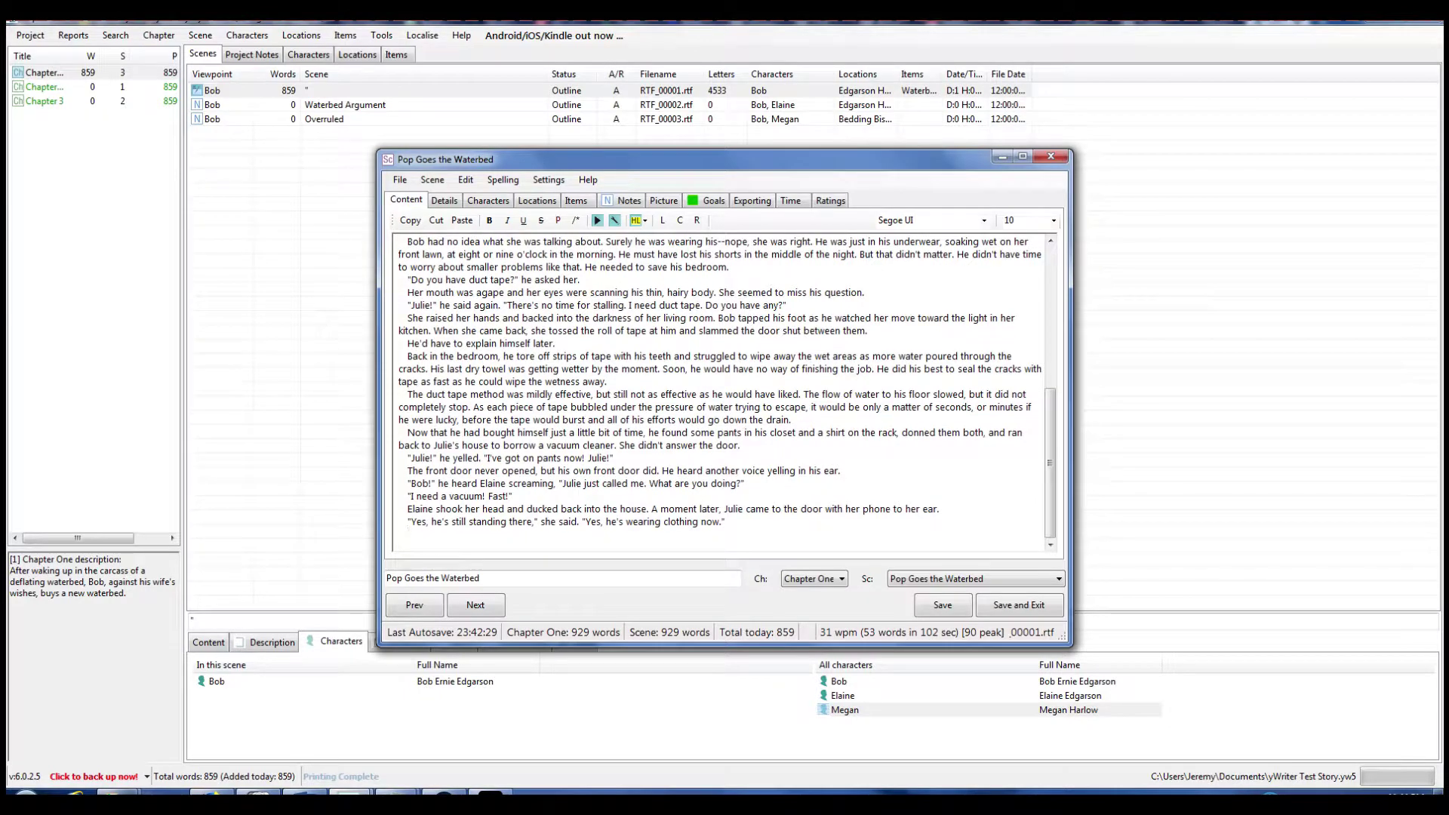
type("Julie pressed a button on her phone and dropped it to her side.")
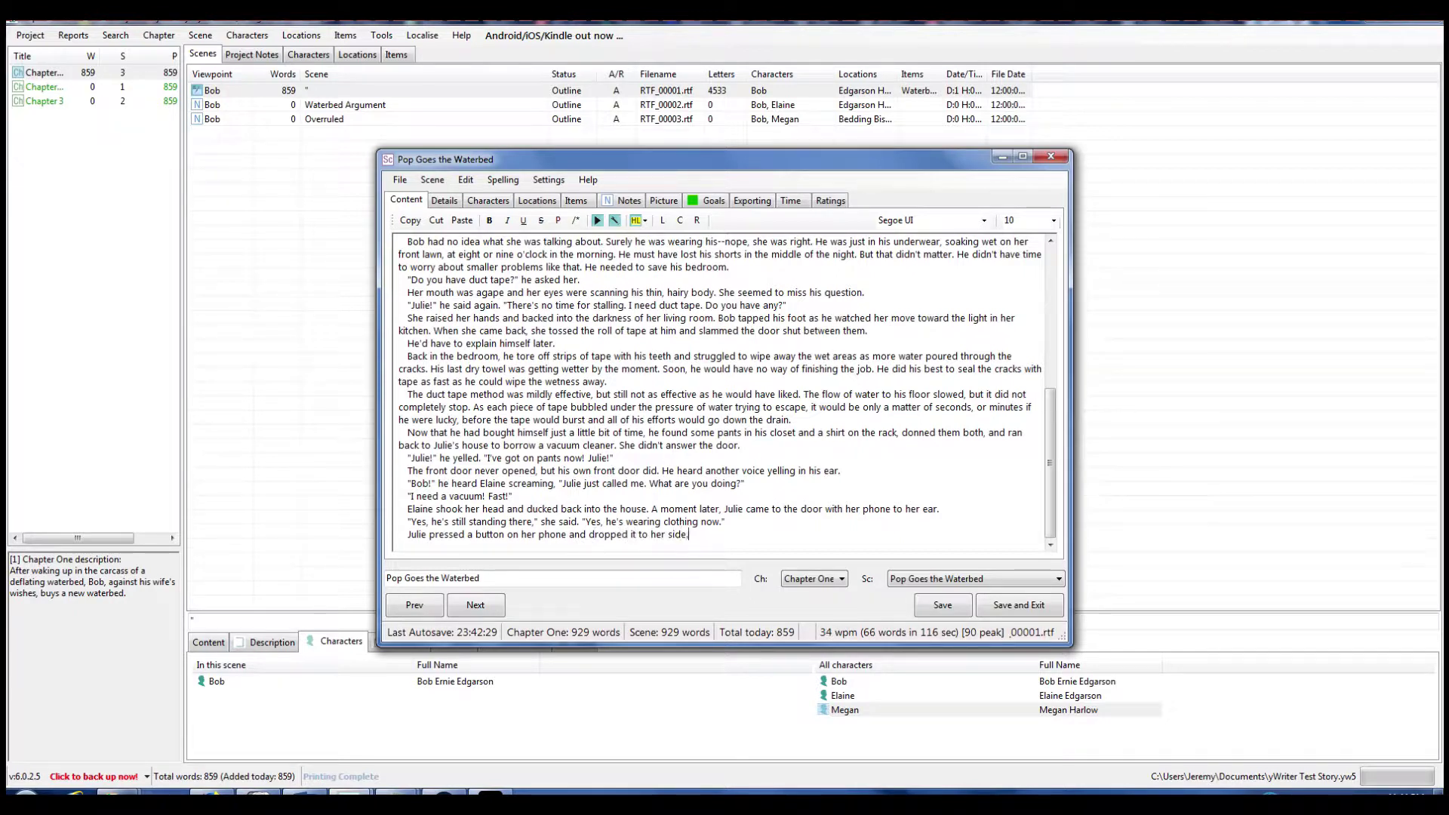
key("Return")
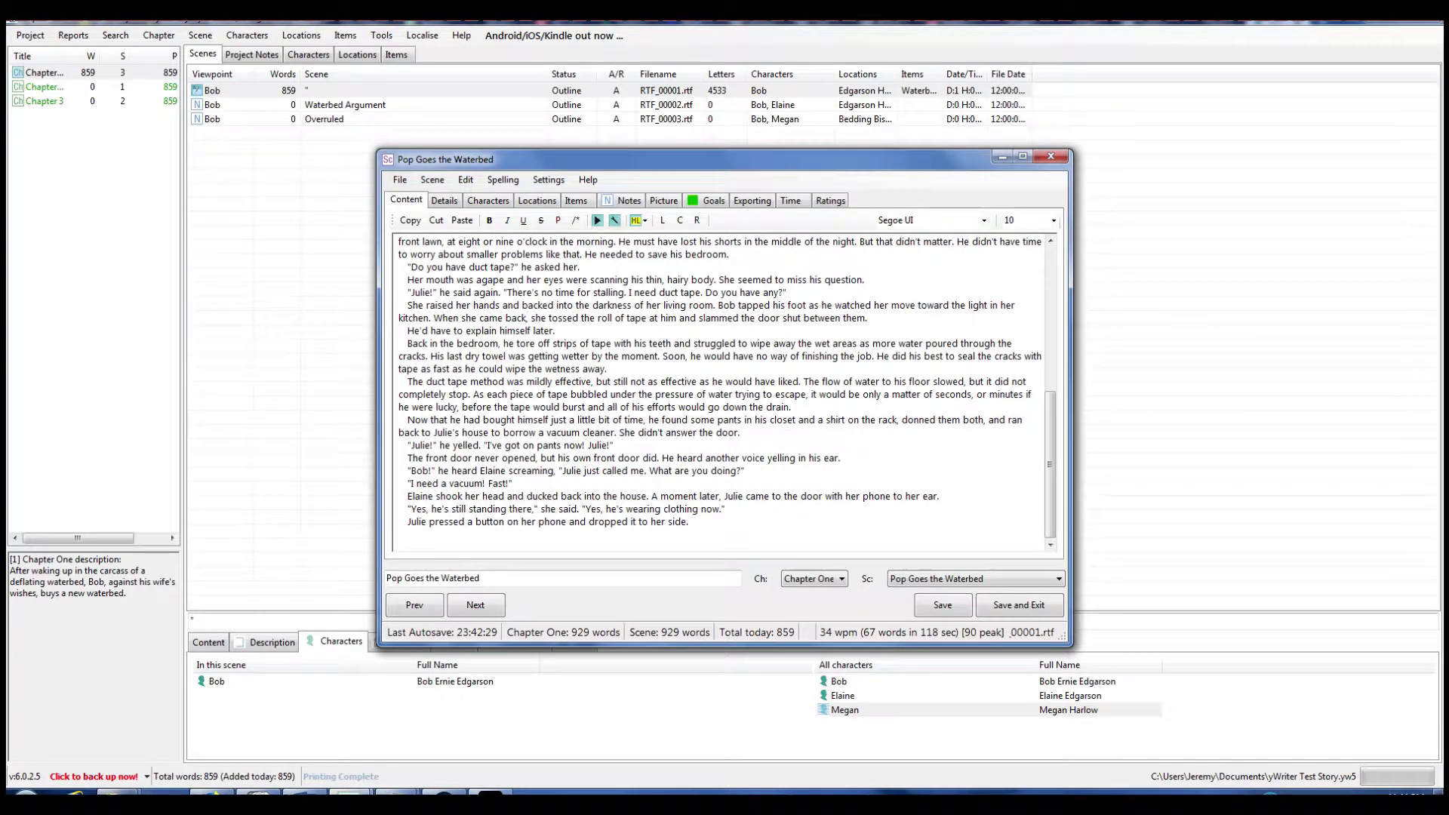
type("\"You've got issues, Bob,\" she said.")
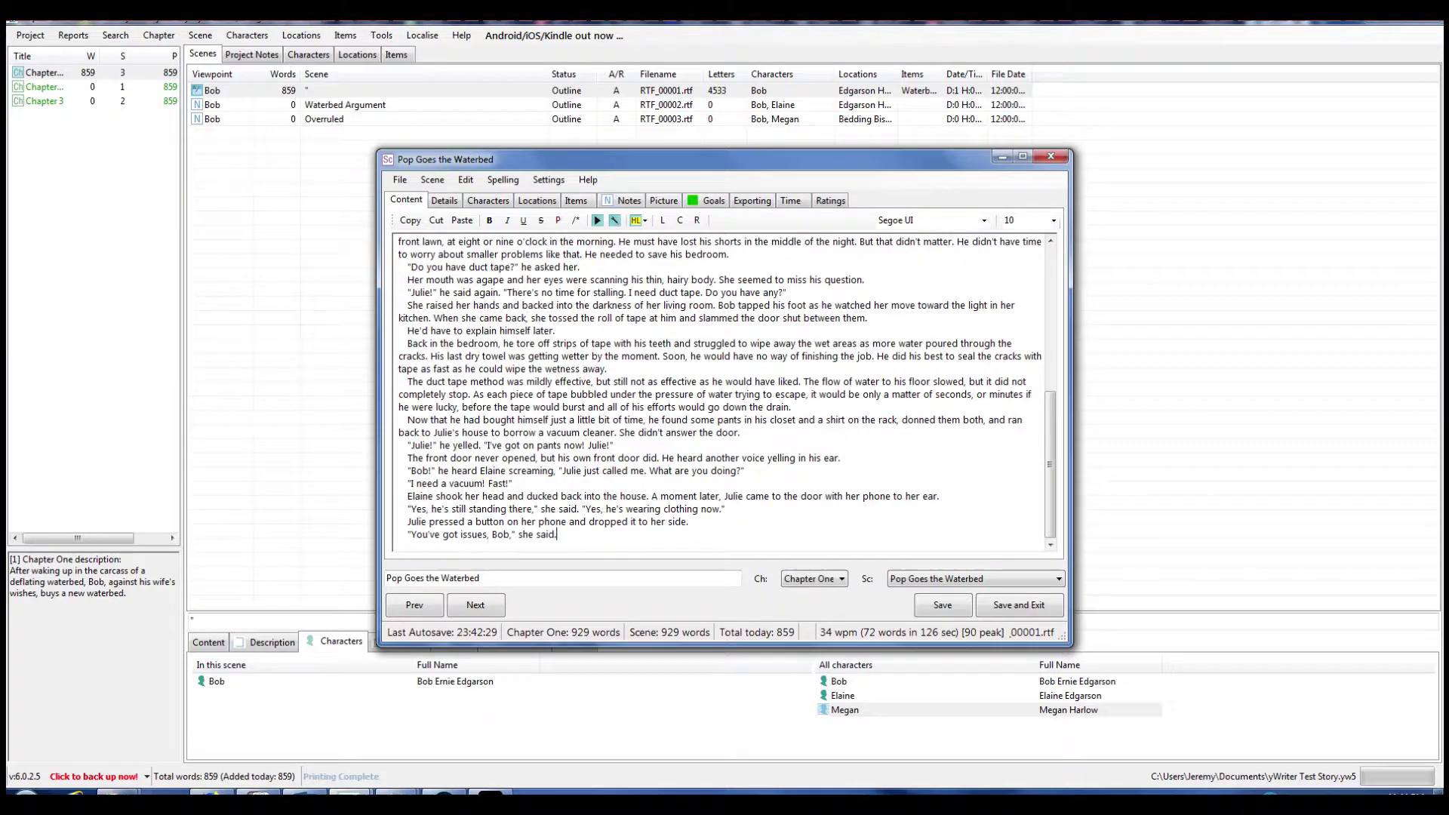
Add Bob's reply: "I'm sure you're right," Bob said. "I still need a vacuum. One that can soak up water if possible."
key("Return")
type("\"")
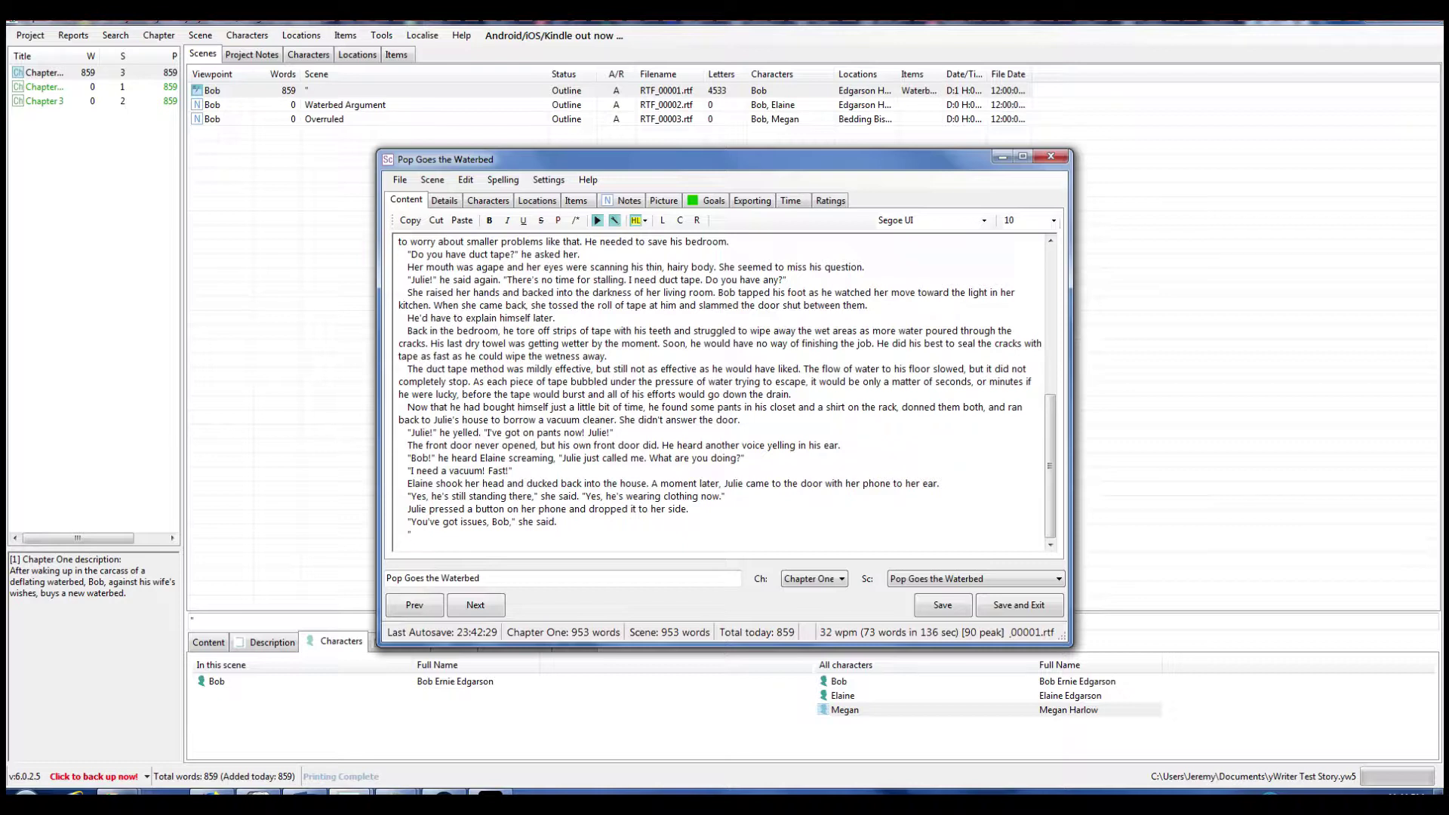
type("I'm sure you're right,\" Bob said. \"I still need a vacu")
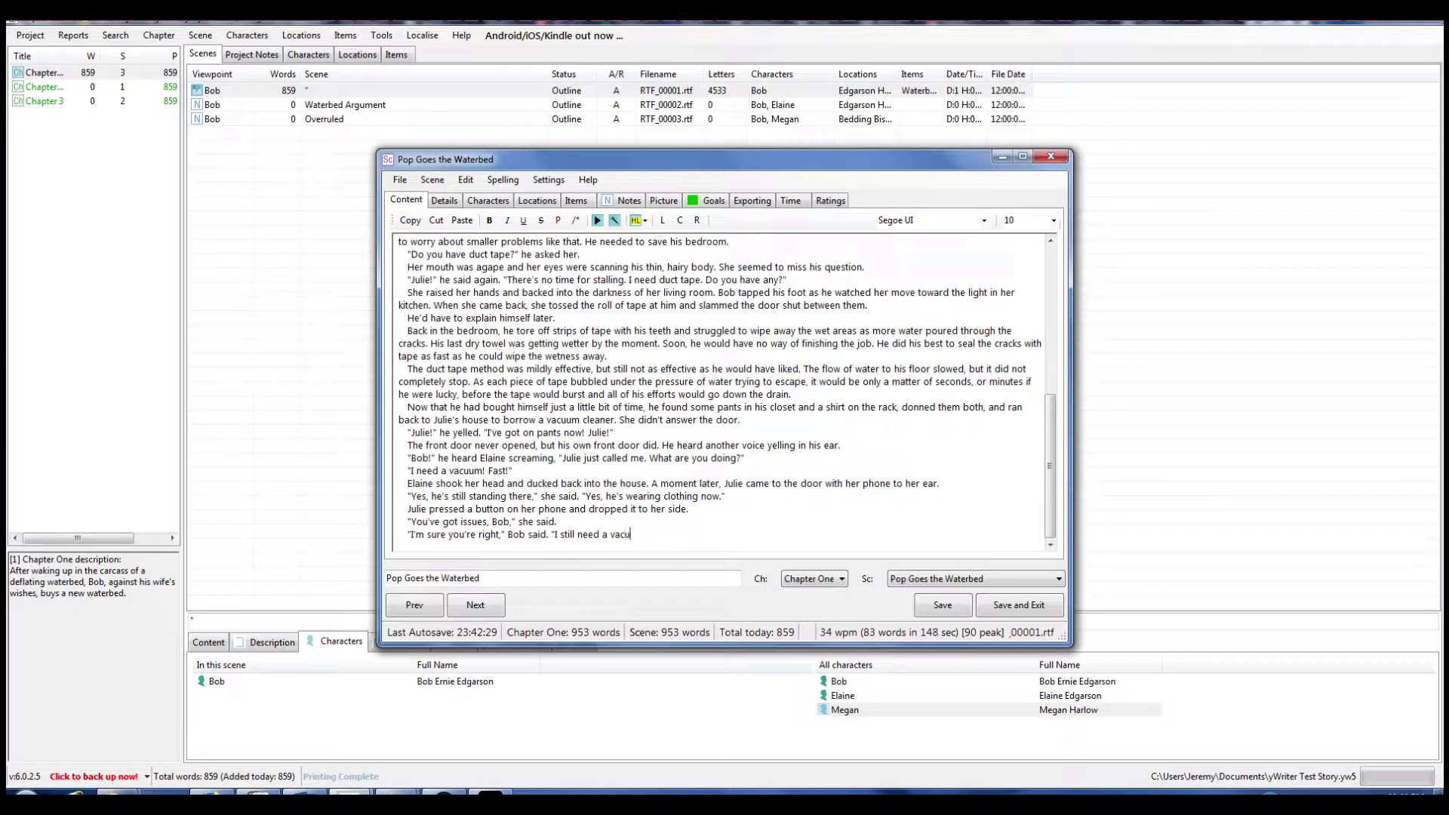
type("um. One that can soak up water if possible.")
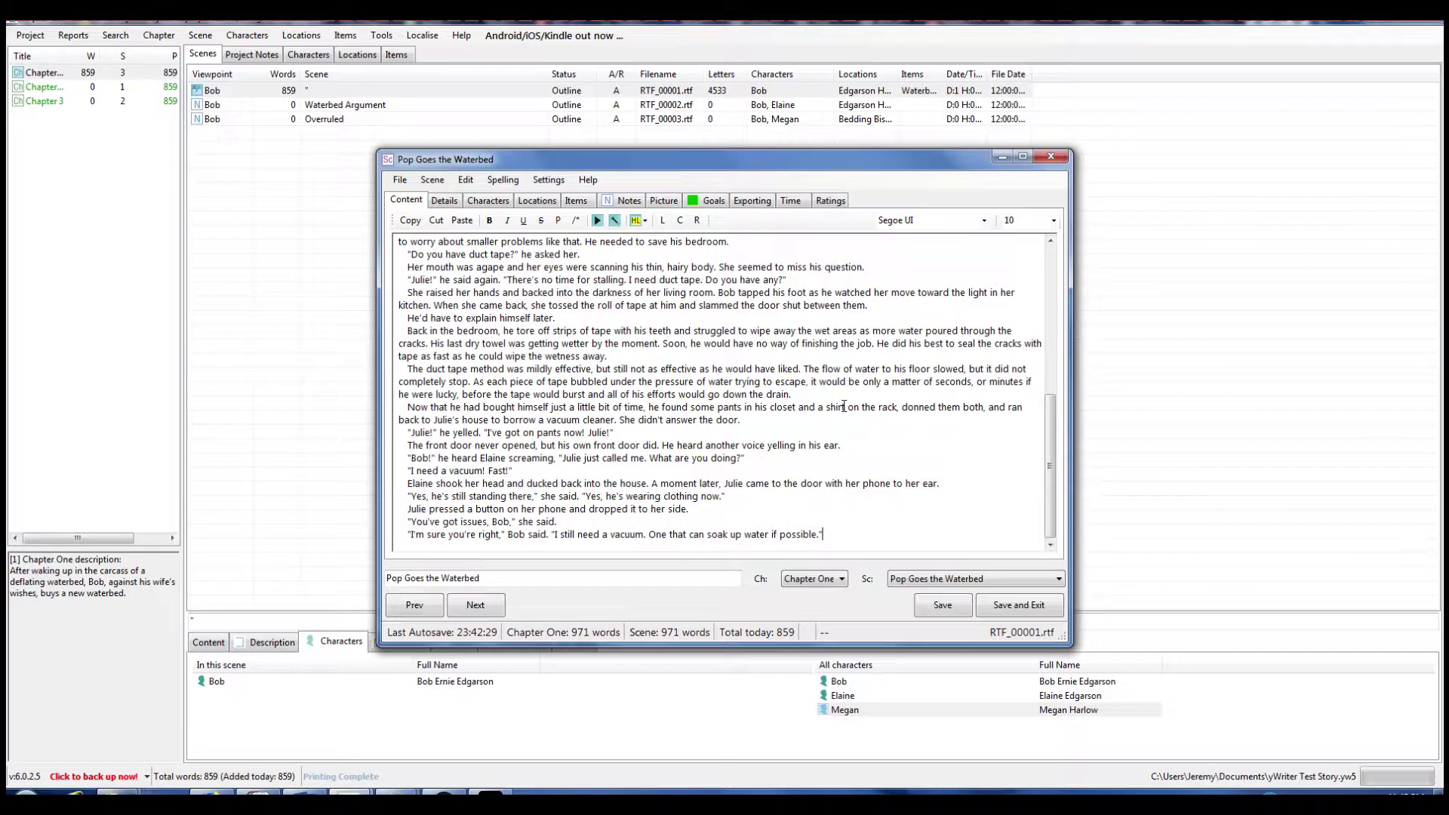
Append "He needed a more powerful approach." to the duct tape paragraph and save the scene
type("He needed a more powerful approach.")
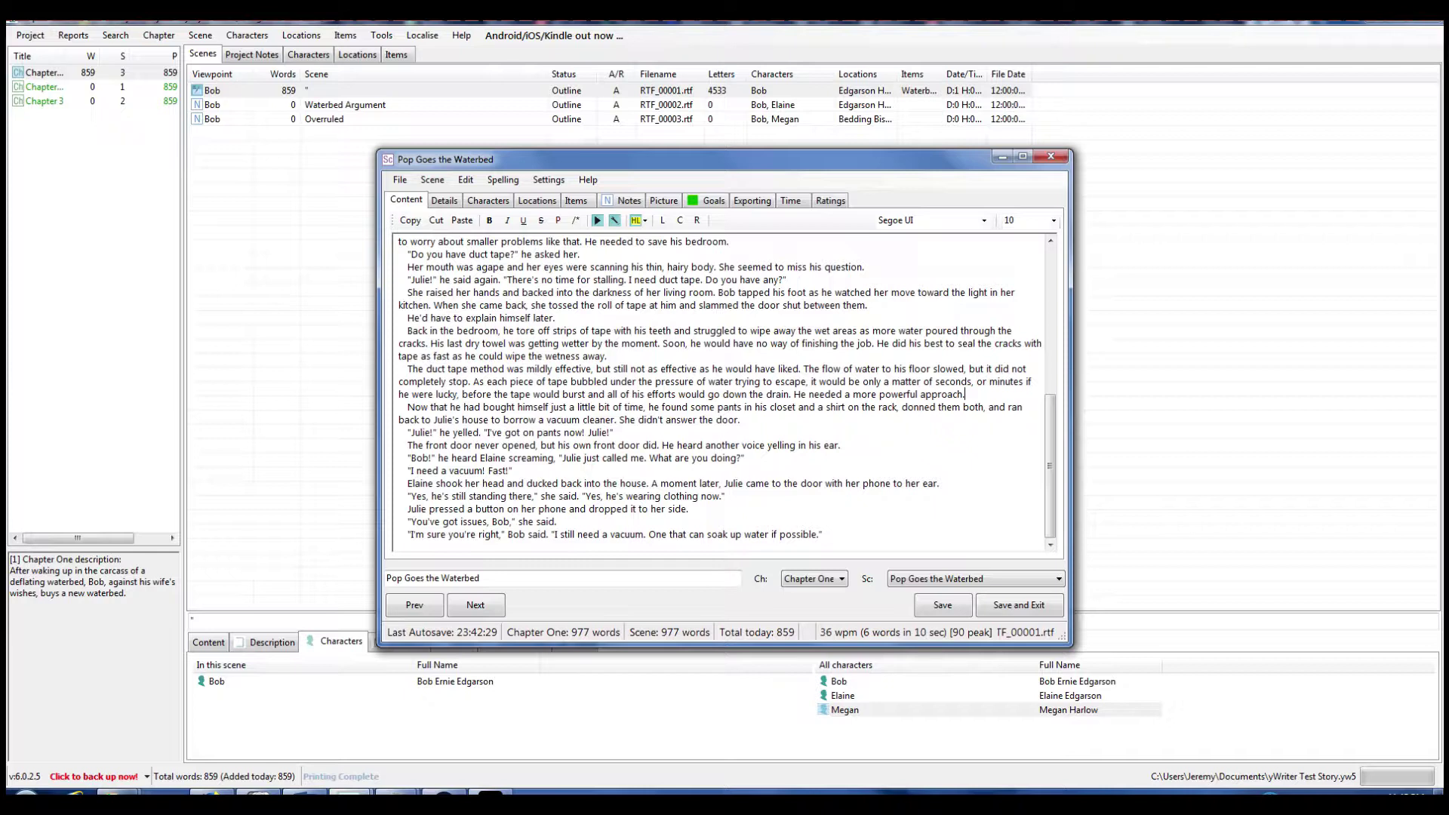
key("Down")
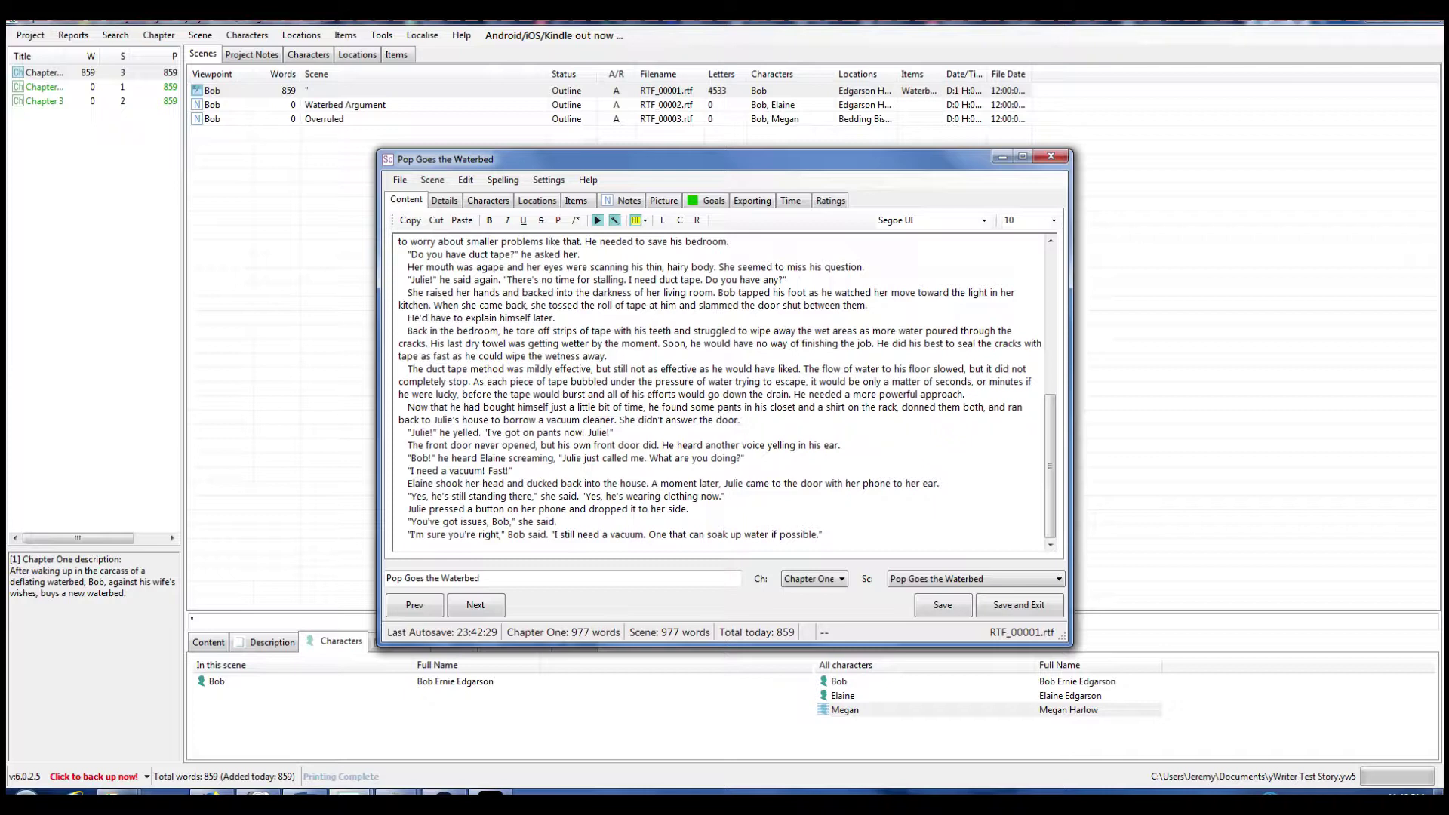
left_click(614, 432)
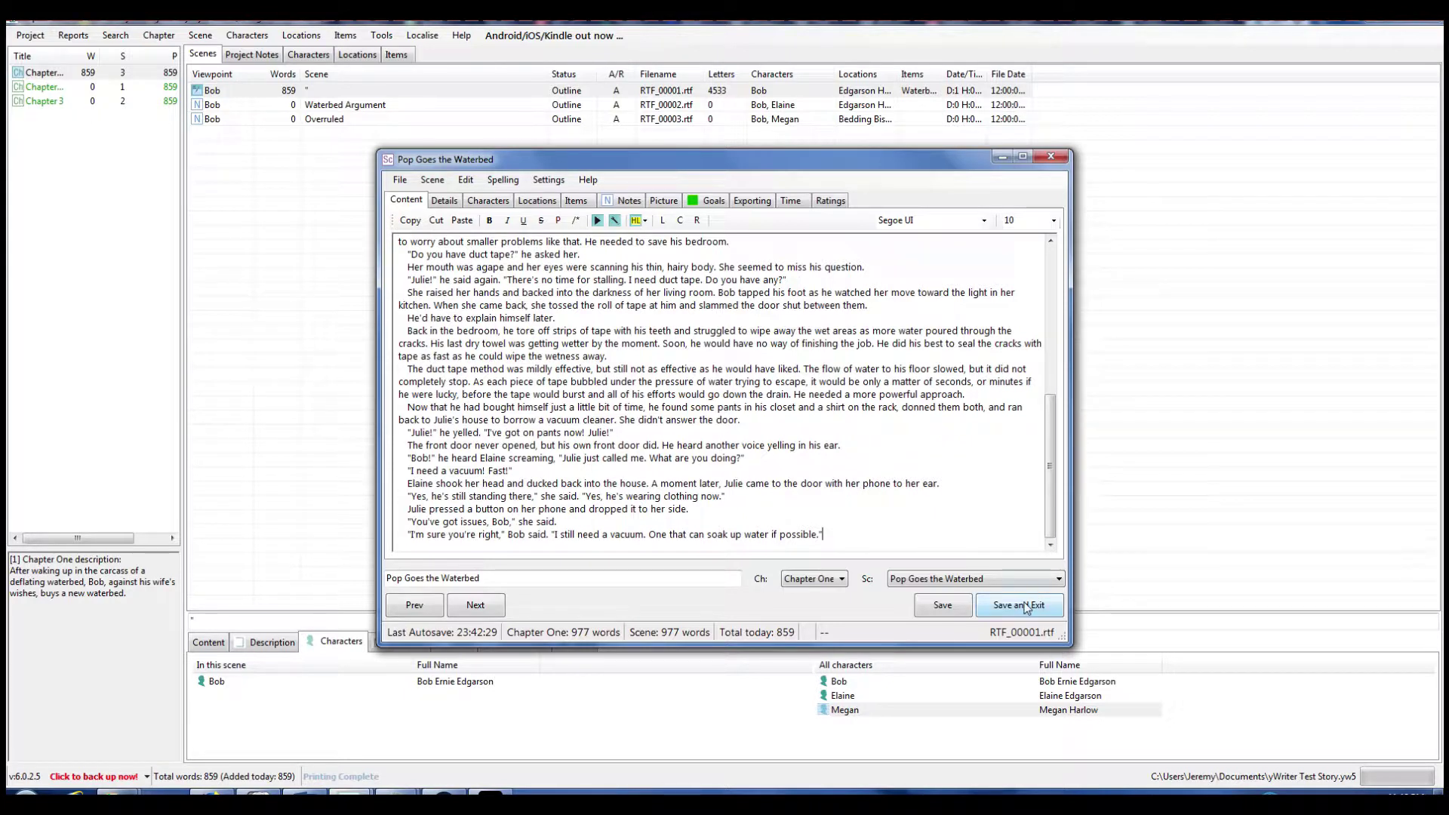
left_click(943, 606)
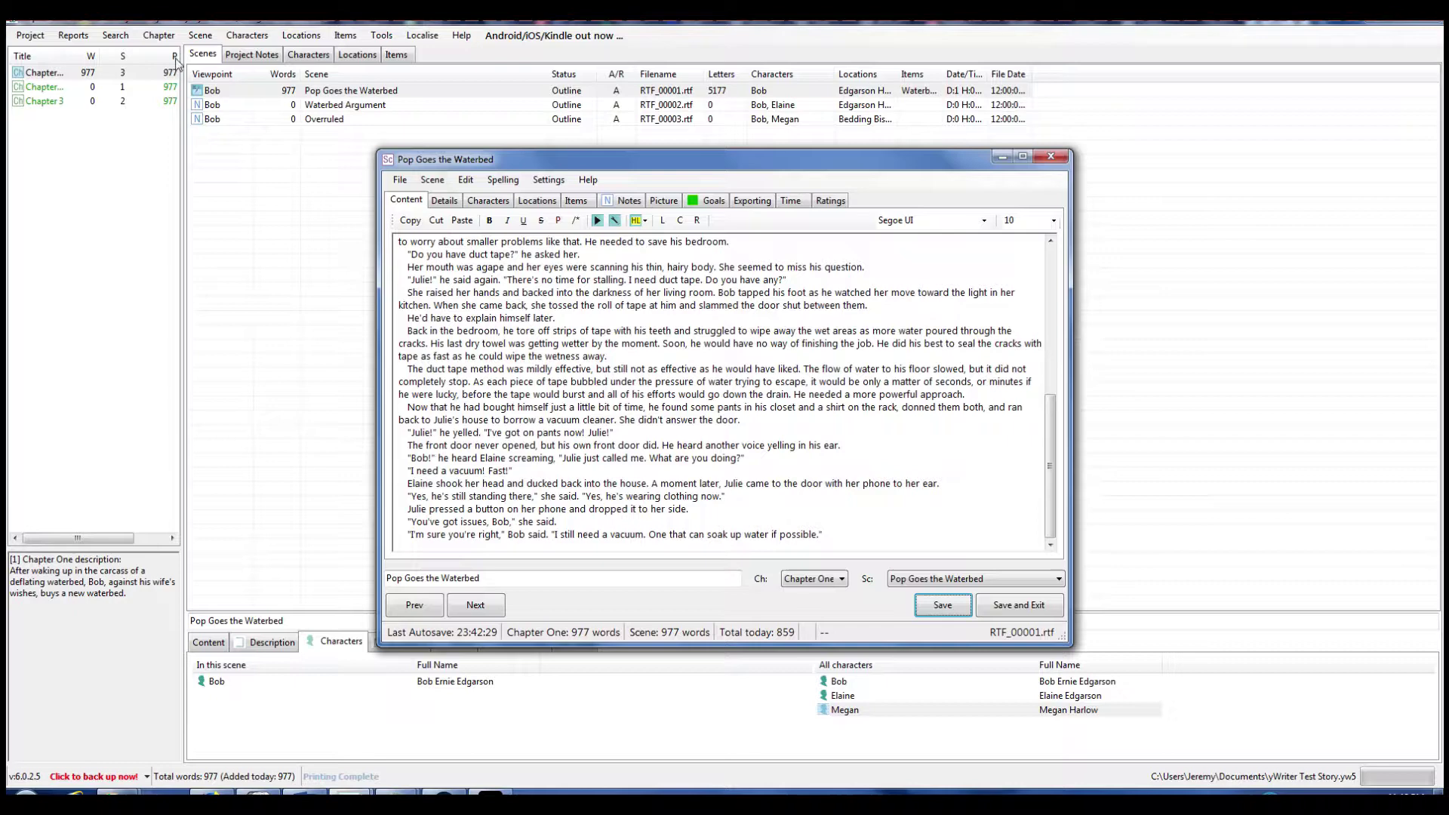
Create a new character in the project with the short name "Julie" and fill in her full name
left_click(251, 41)
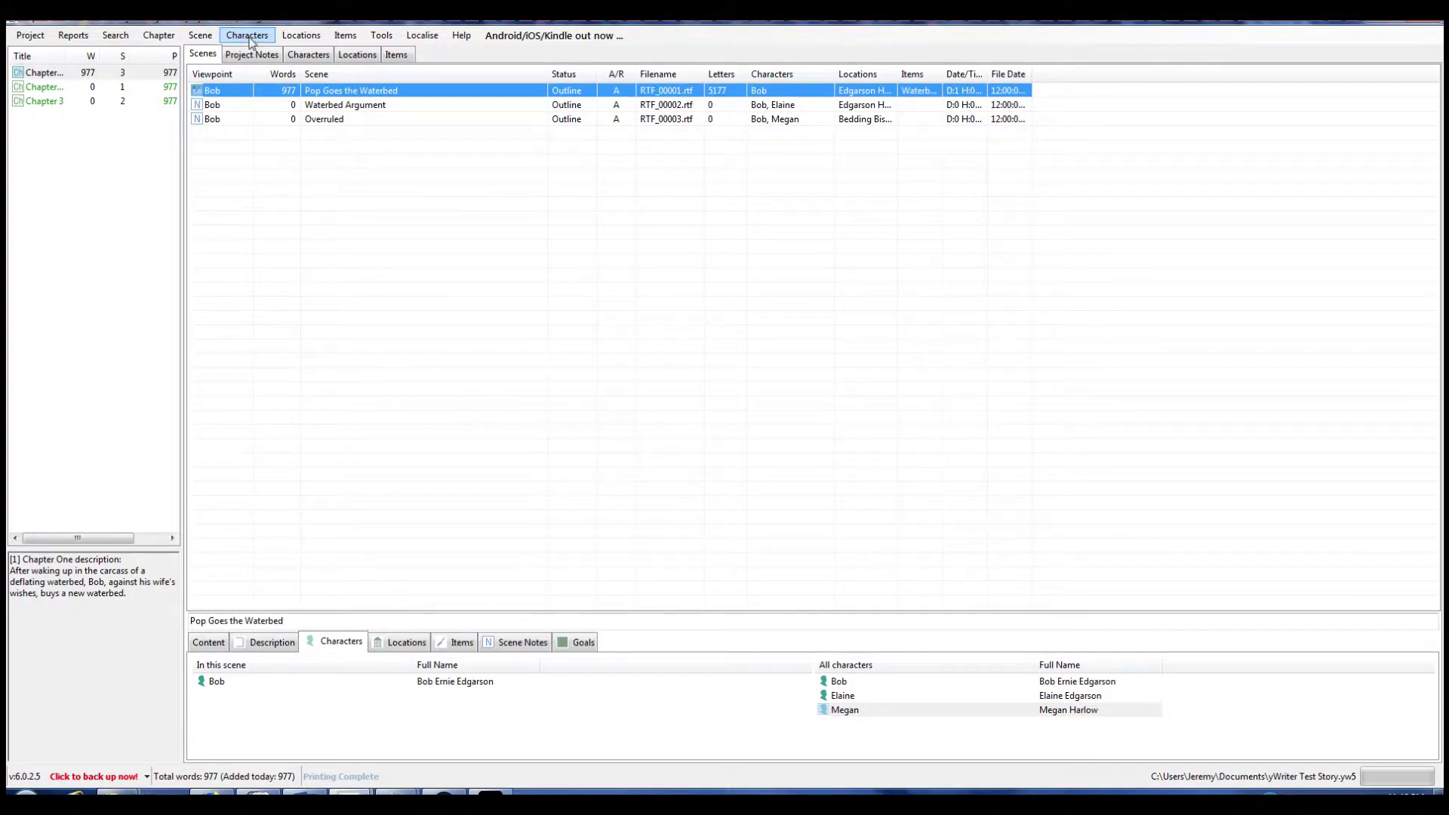
left_click(251, 39)
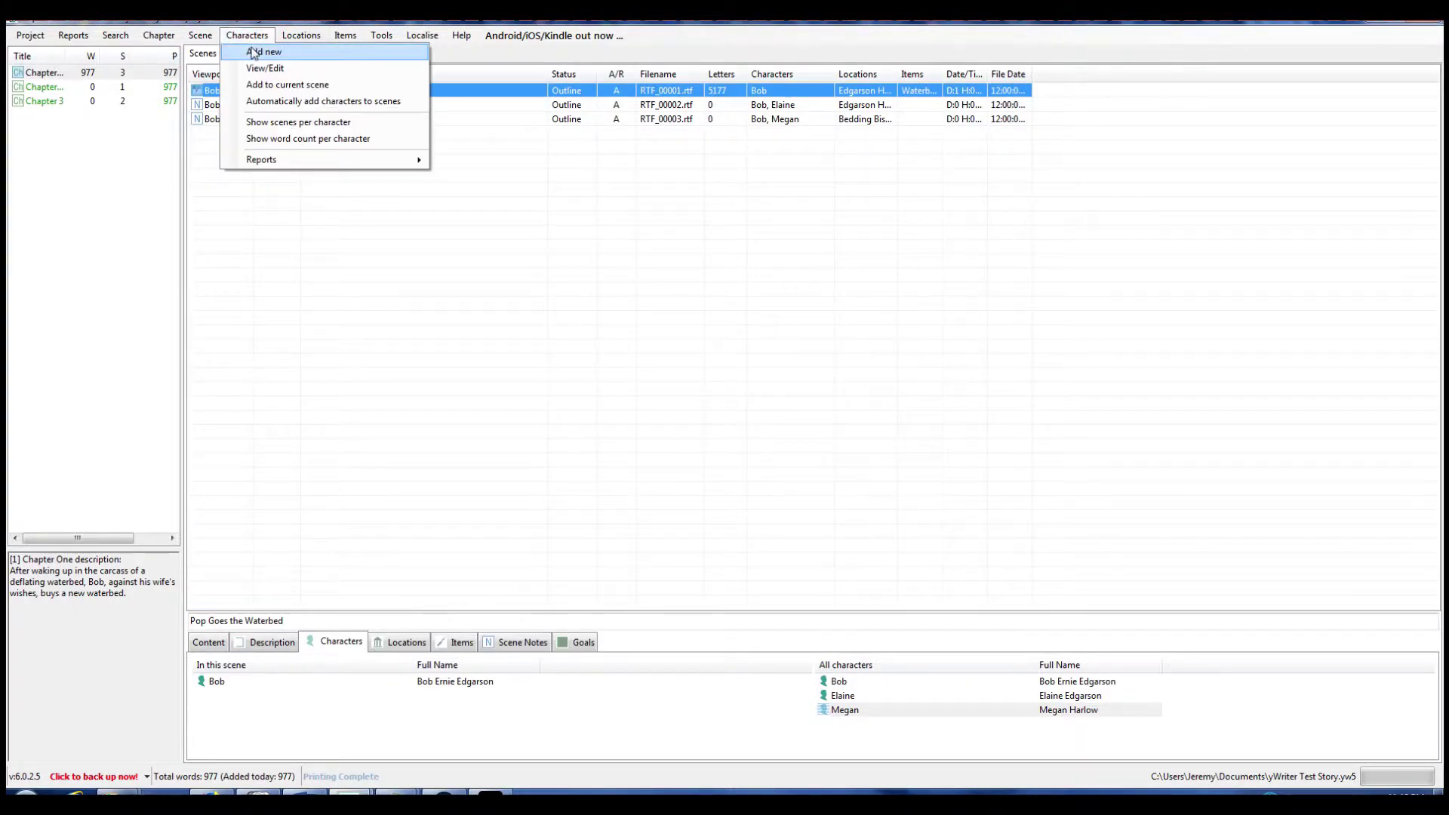
left_click(261, 52)
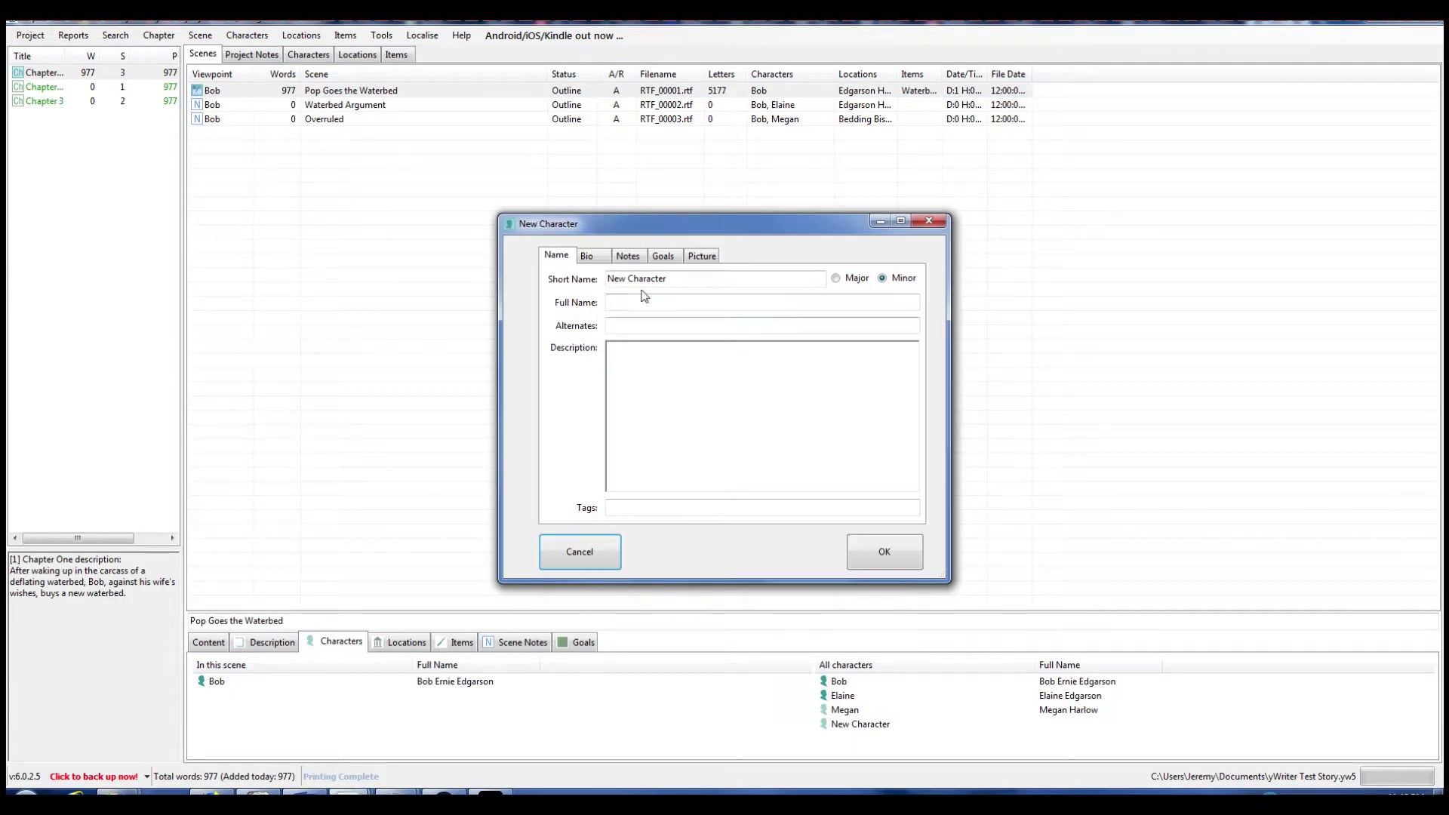
left_click_drag(672, 280, 581, 283)
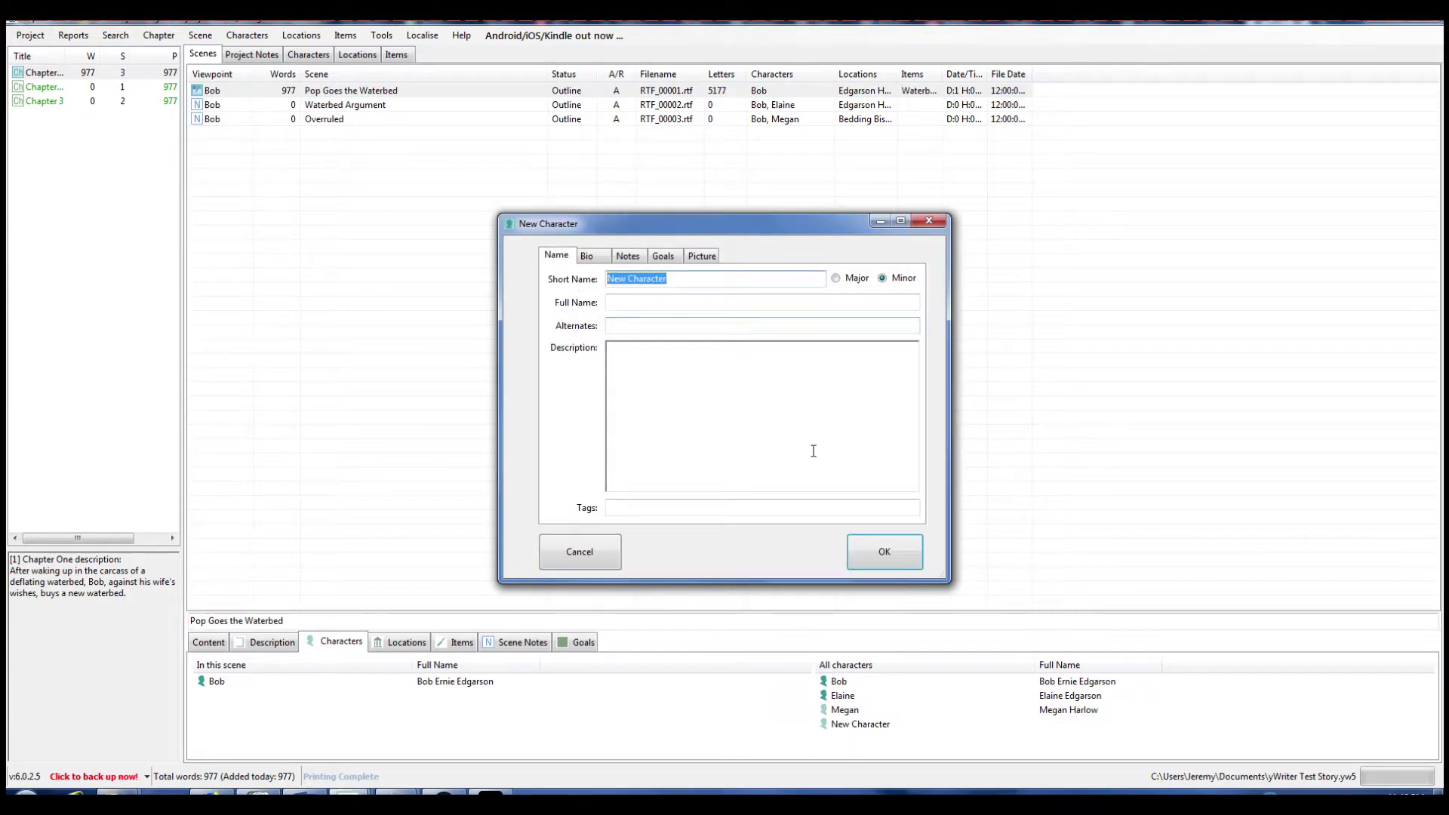
key("BackSpace")
type("Julie")
key("Tab")
type("Julie")
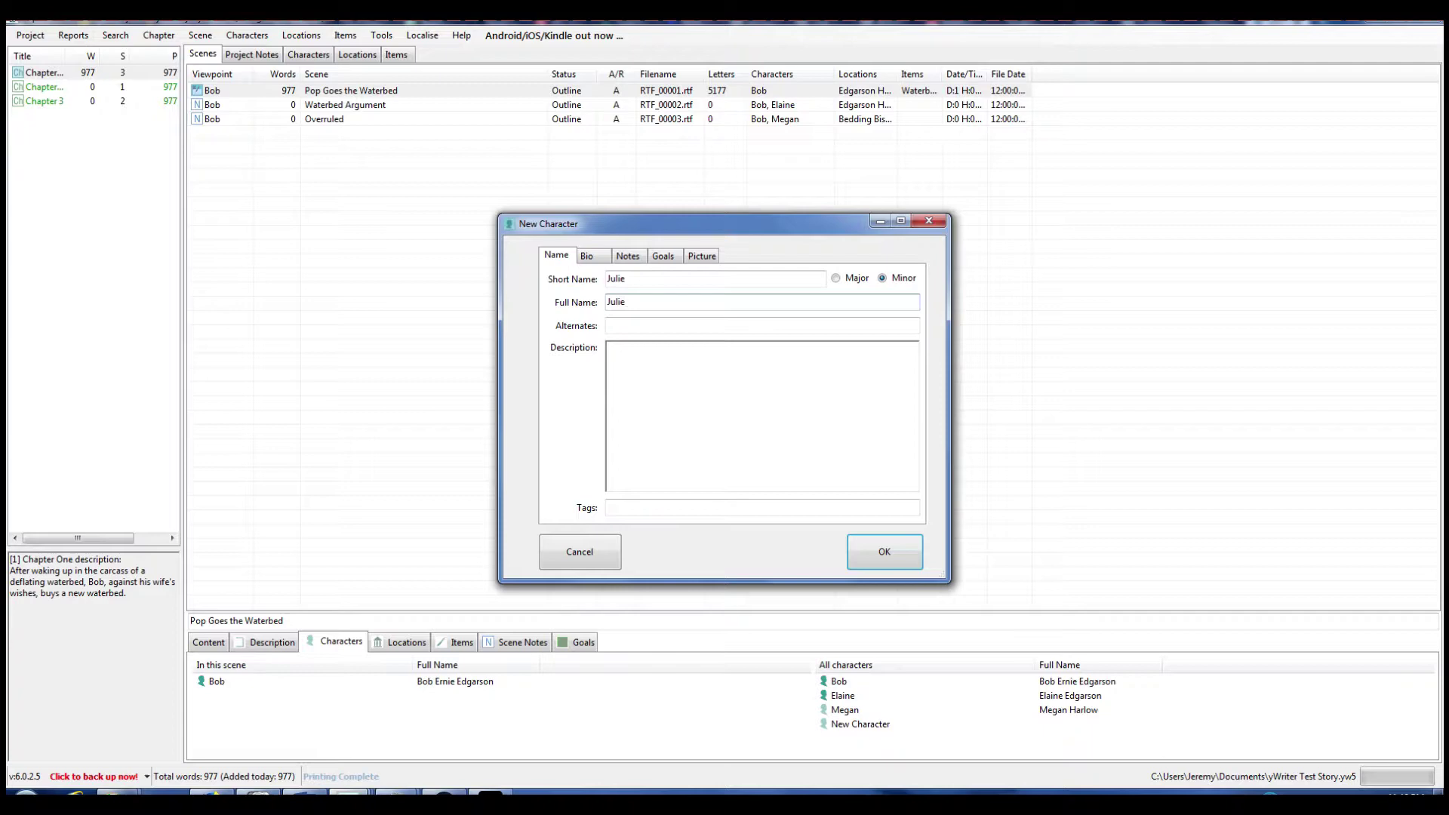
type(" Rochelle")
Describe the new character as "Julie is Bob's neighbor. Will fill in details later." and accept the character
left_click(639, 354)
type("Julie is Bo")
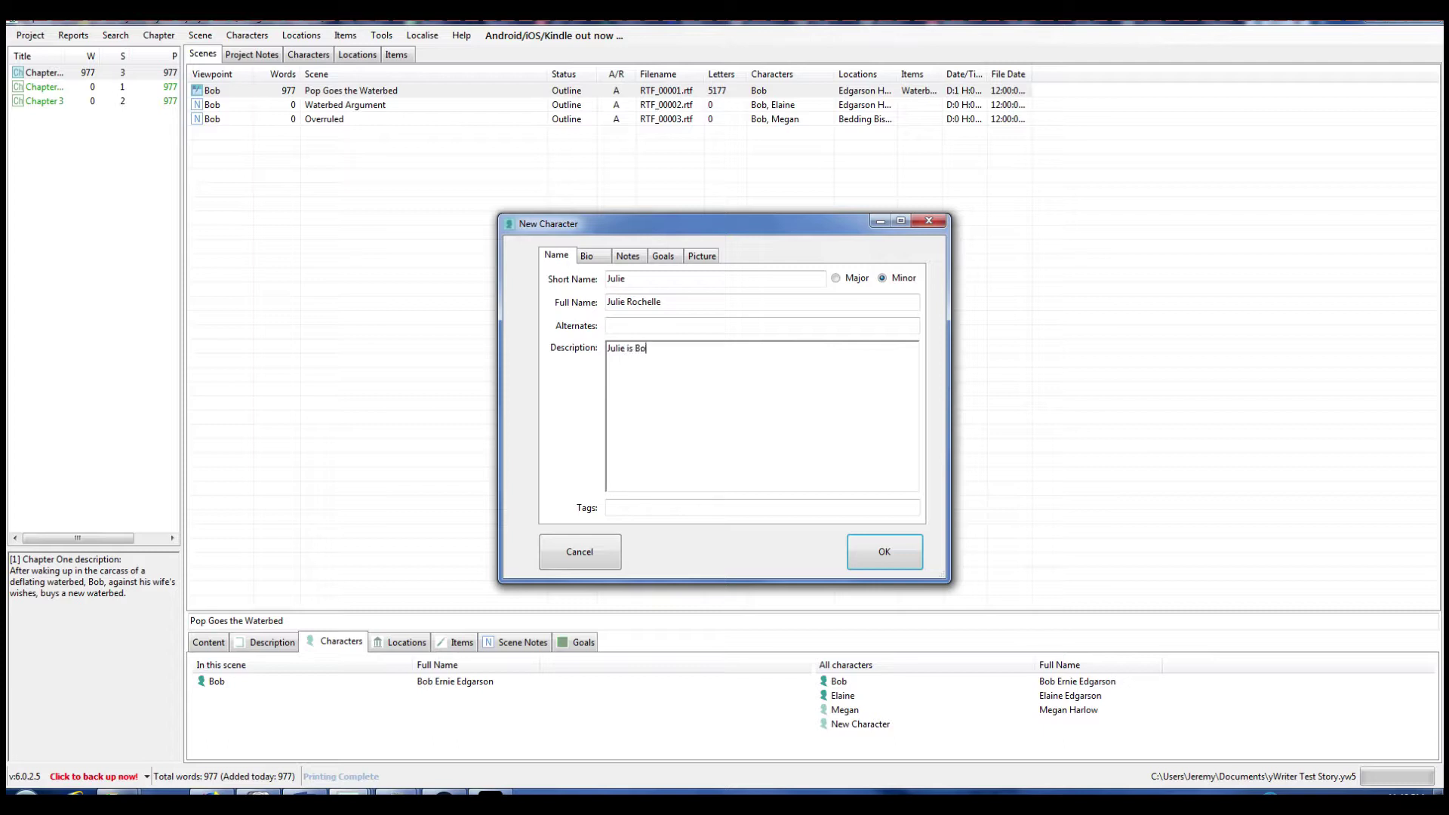
type("b's neighbor. Will fill in details later.")
left_click(874, 551)
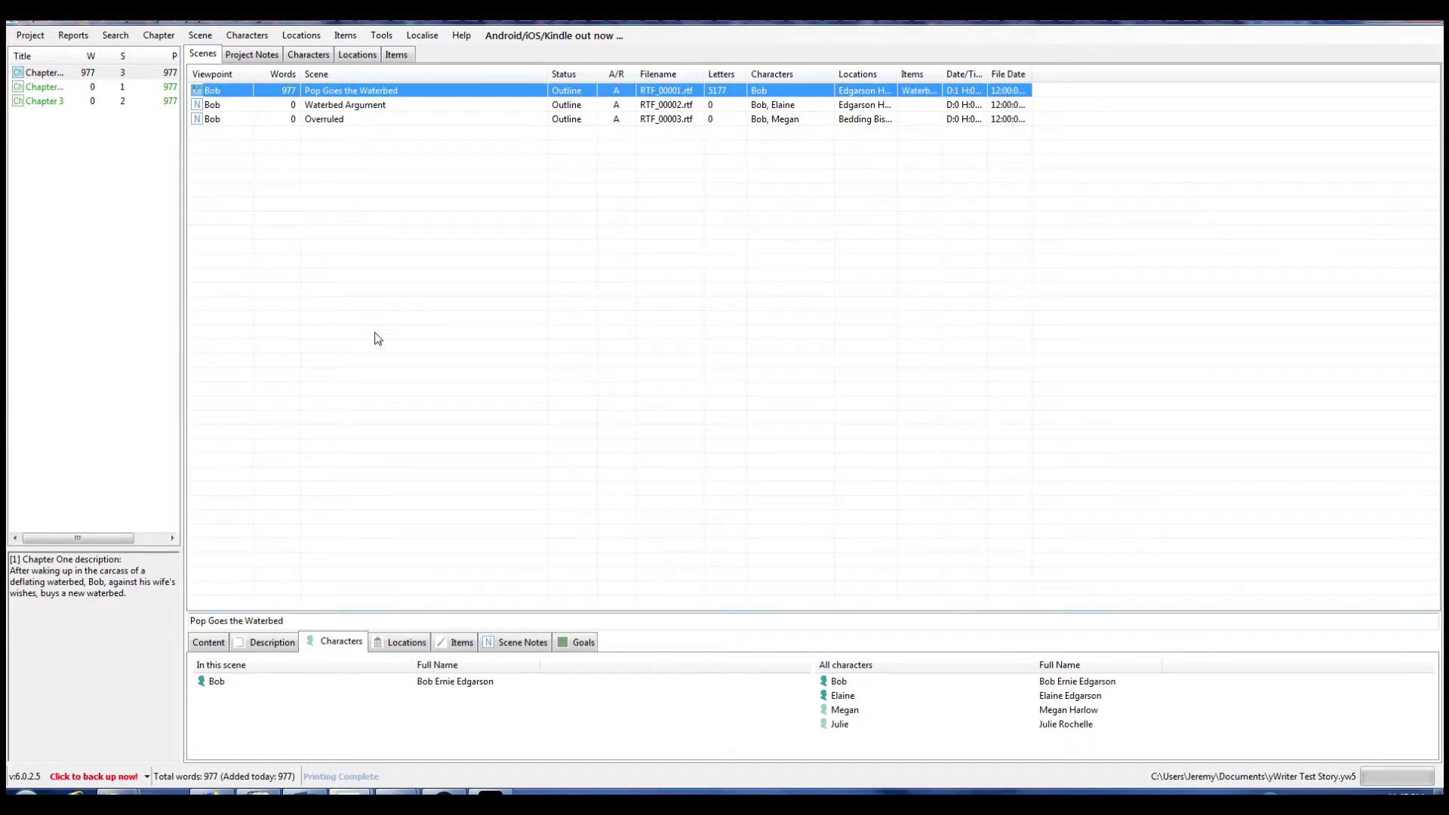
Add Julie and Elaine to the characters of the "Pop Goes the Waterbed" scene
left_click_drag(838, 726, 242, 702)
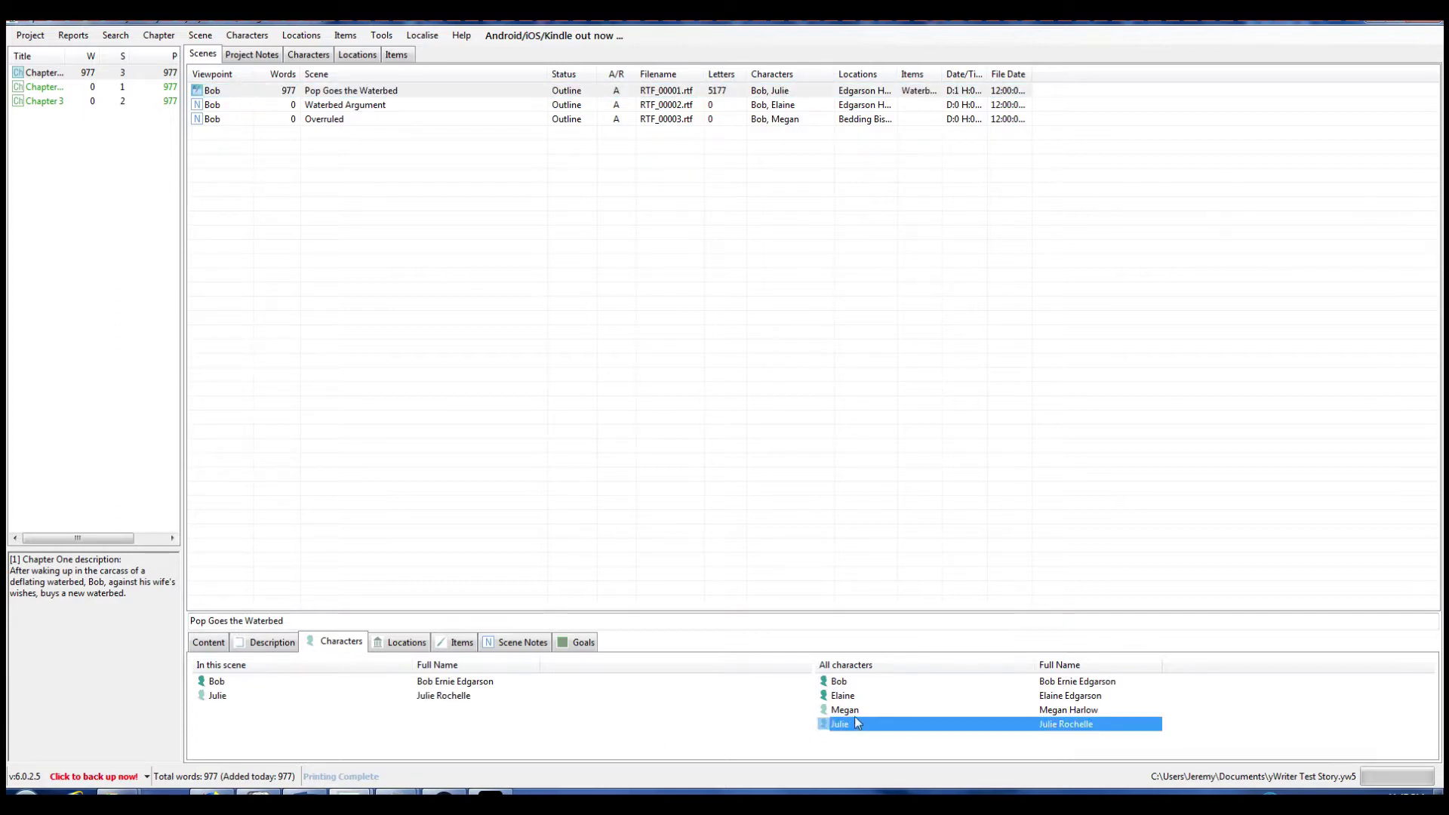
left_click_drag(868, 696, 473, 704)
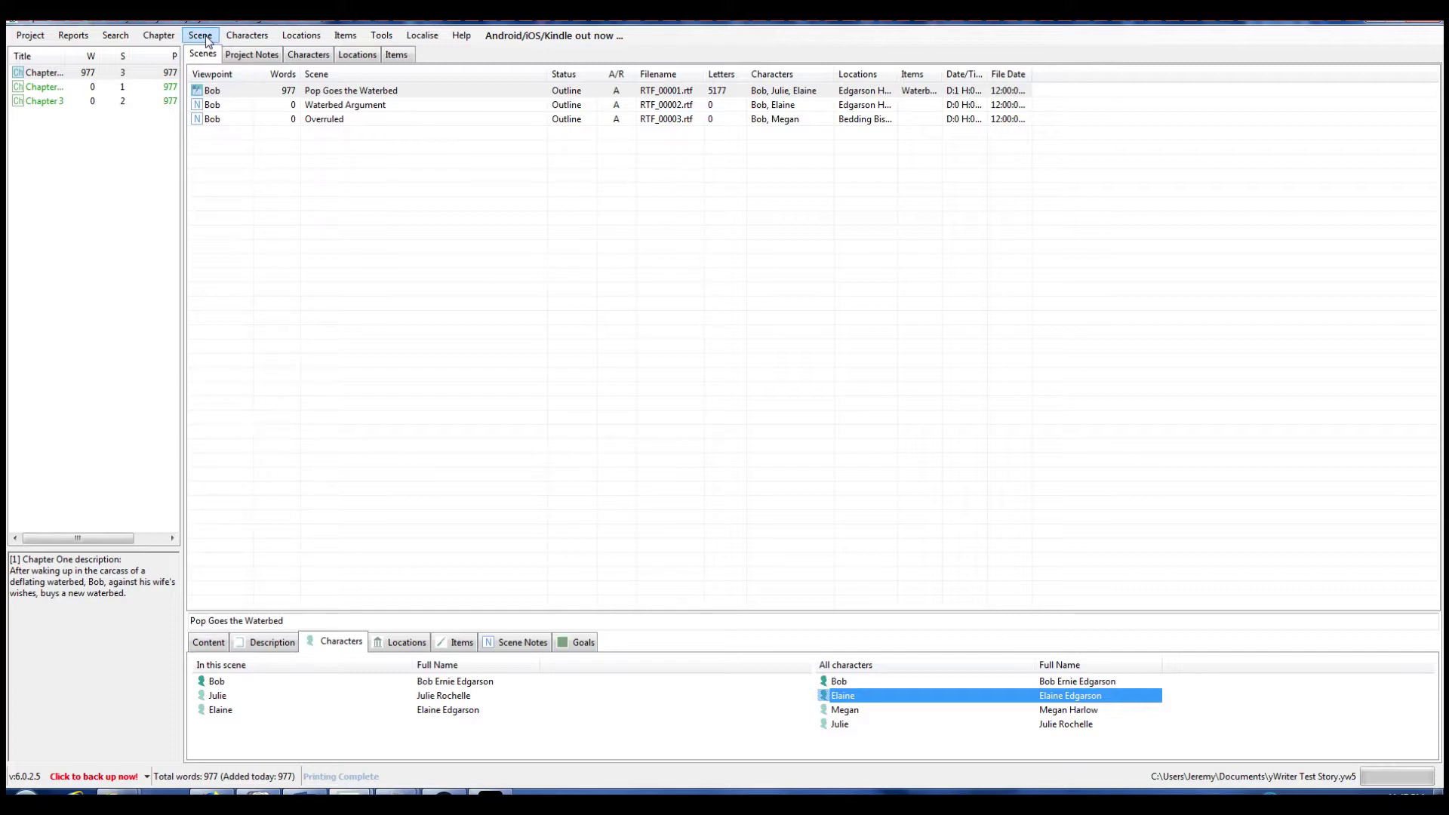
left_click(204, 37)
left_click(203, 38)
left_click(392, 90)
left_click(200, 38)
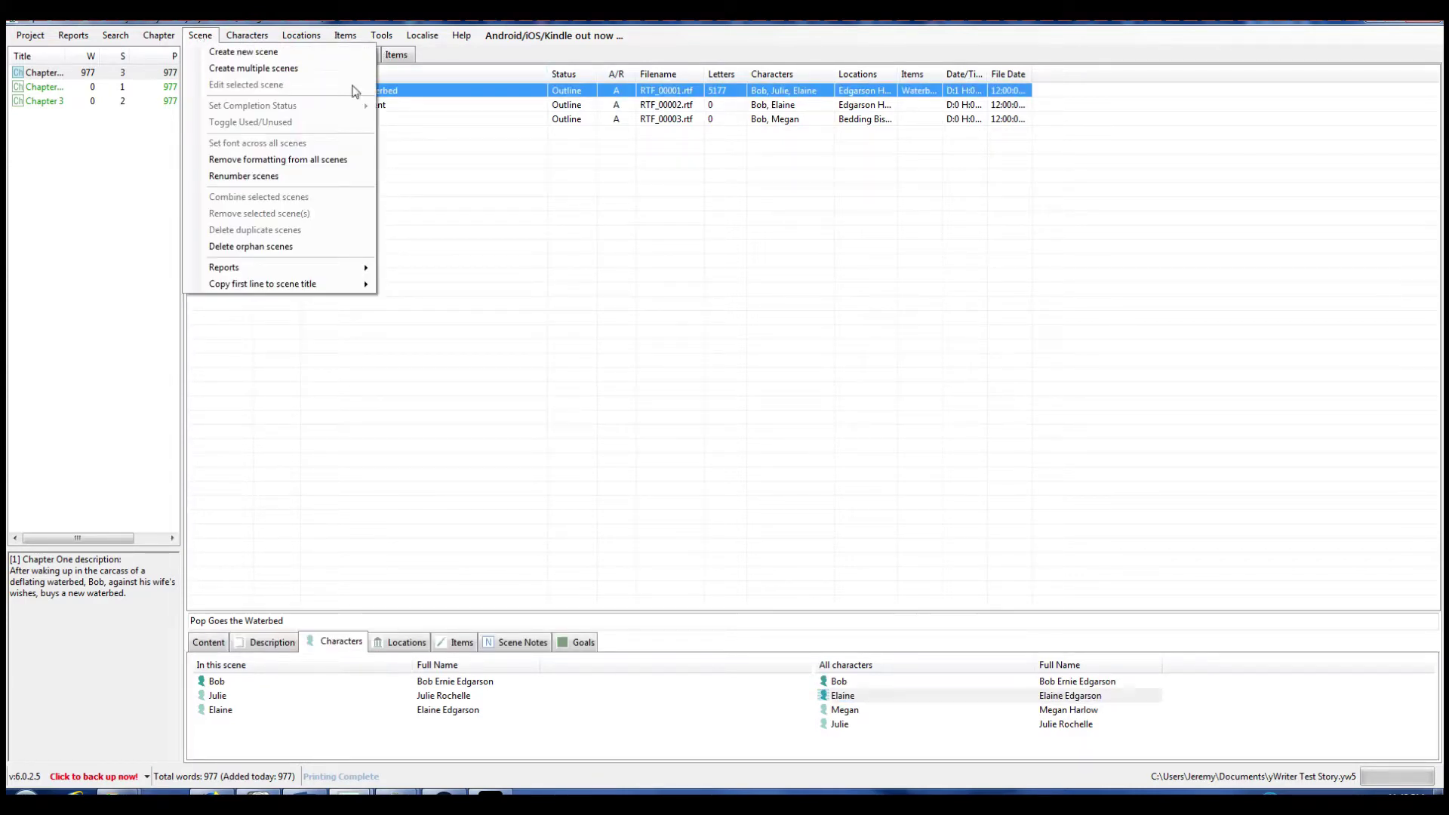
left_click(501, 105)
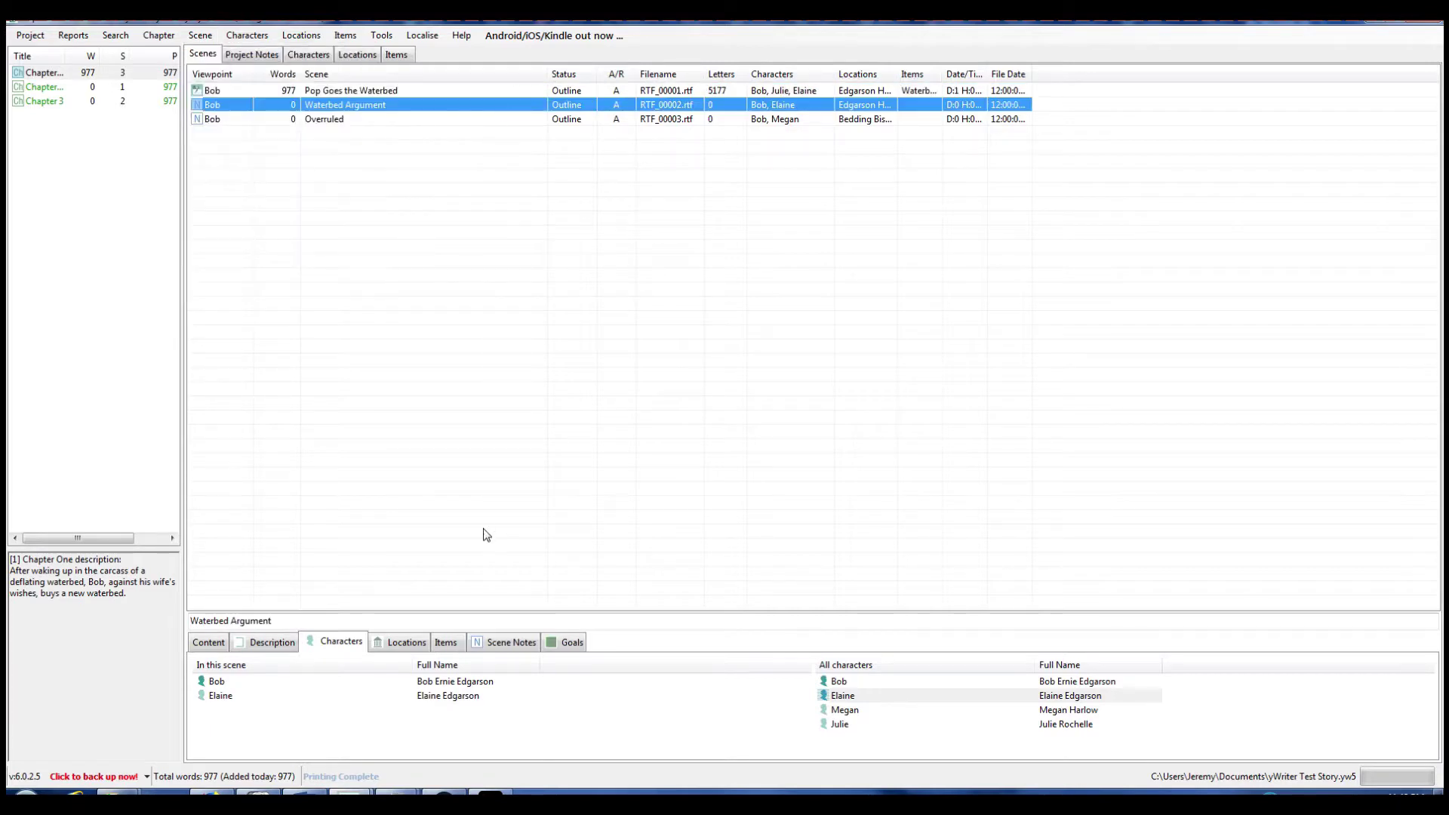
Return to the open "Pop Goes the Waterbed" scene editor and review the descriptions and notes of Julie, Elaine and Bob
left_click(265, 92)
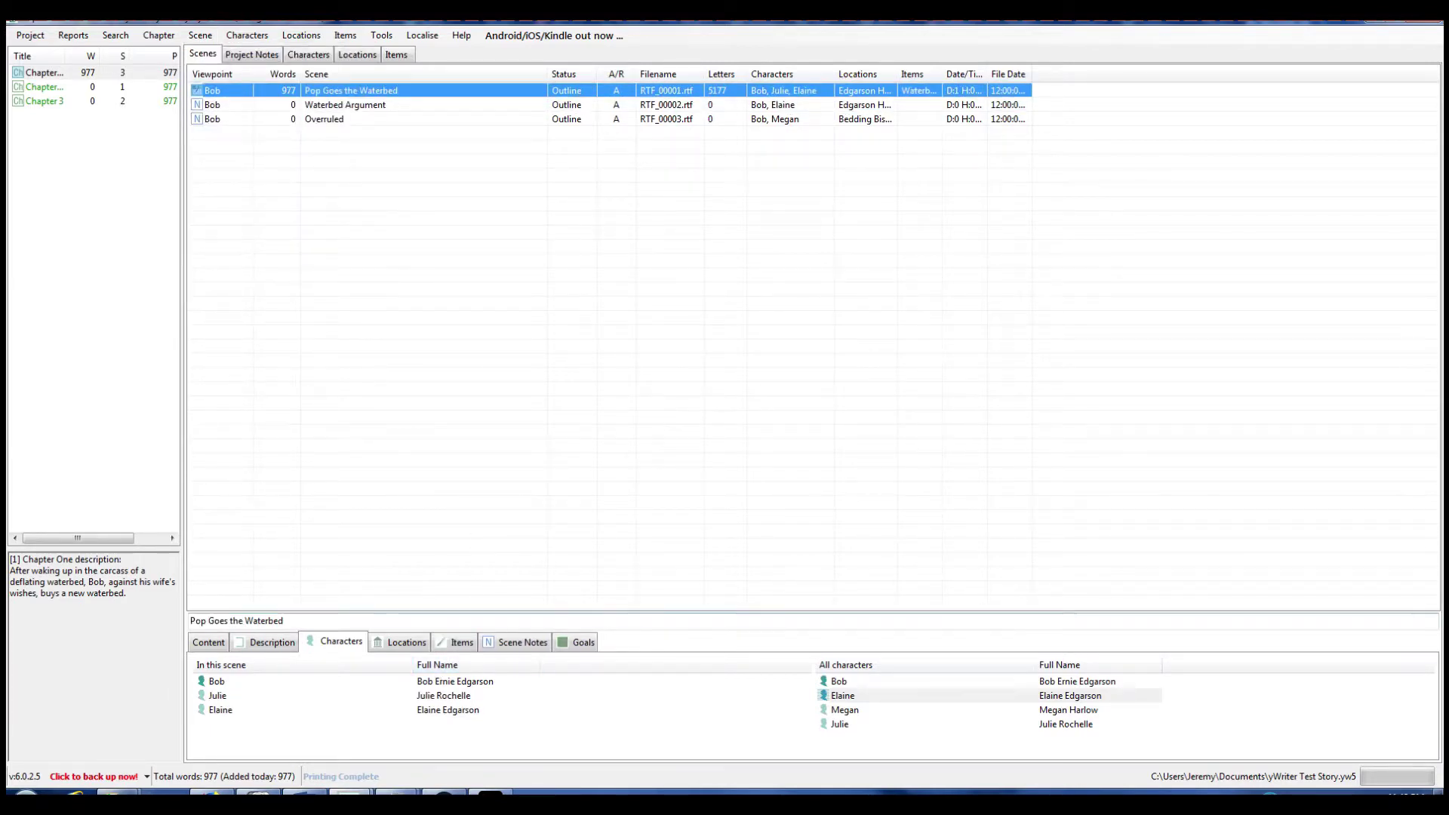
mouse_move(350, 798)
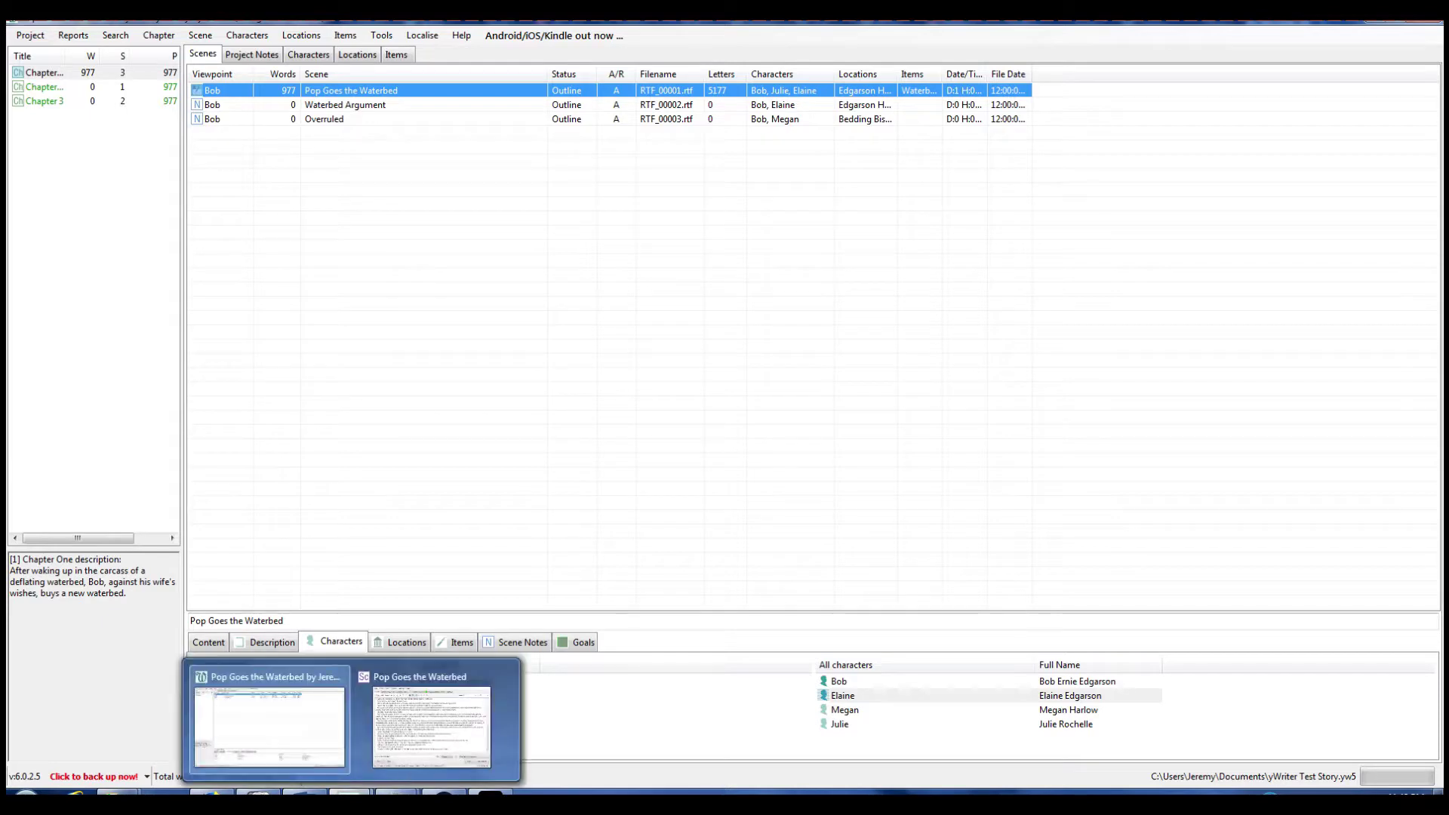
left_click(410, 759)
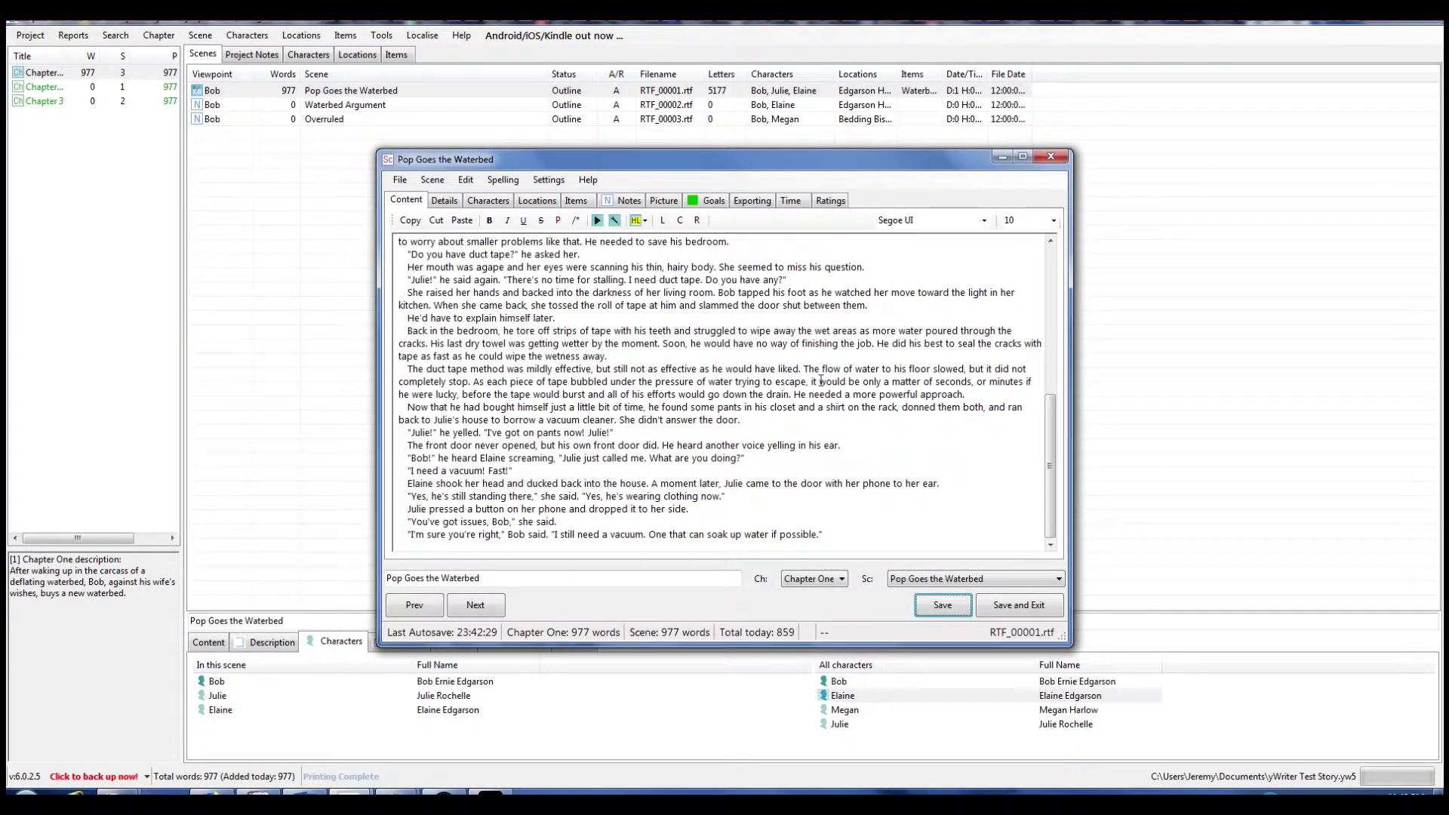
left_click(489, 201)
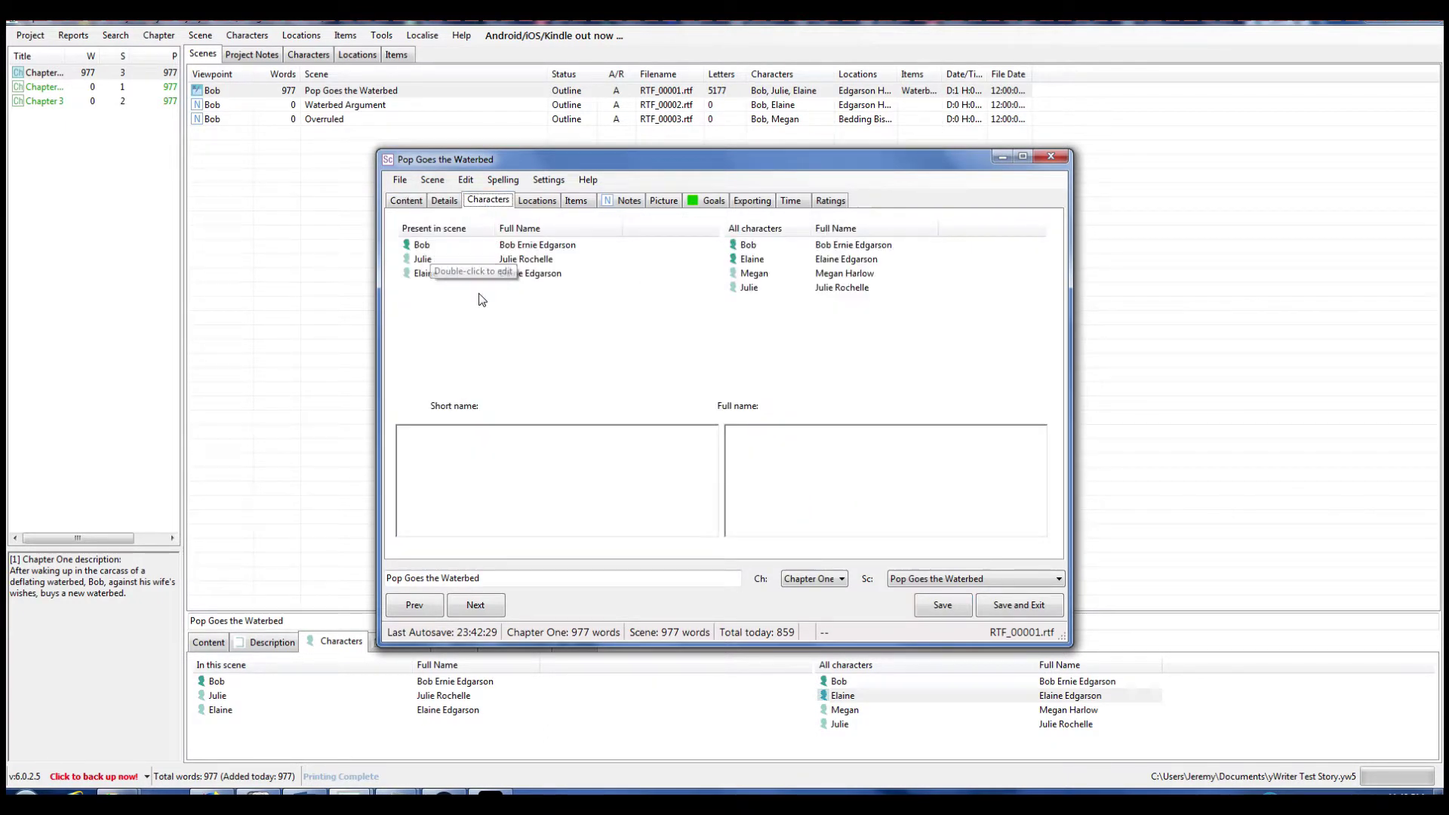
left_click(501, 261)
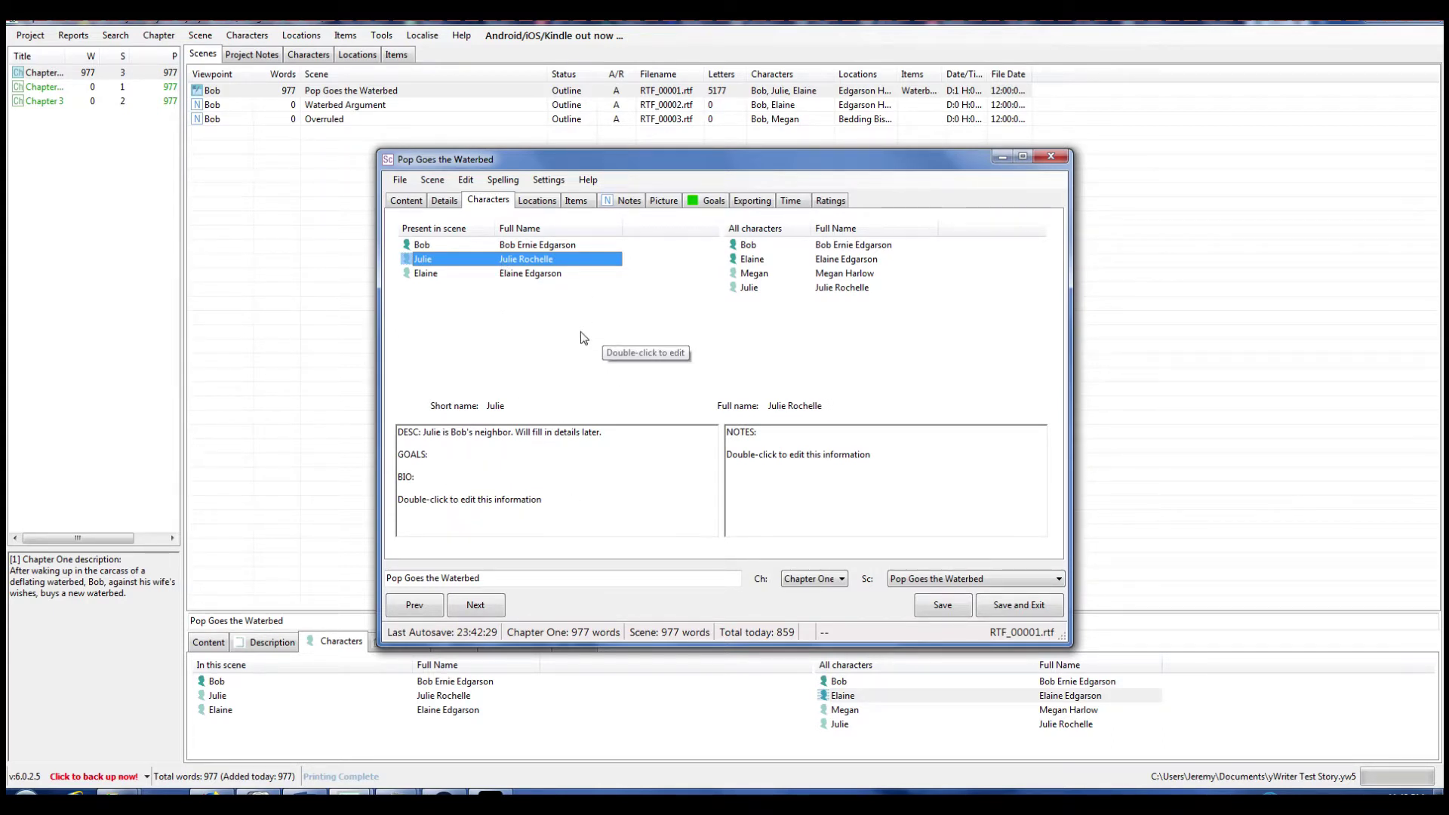
left_click(528, 274)
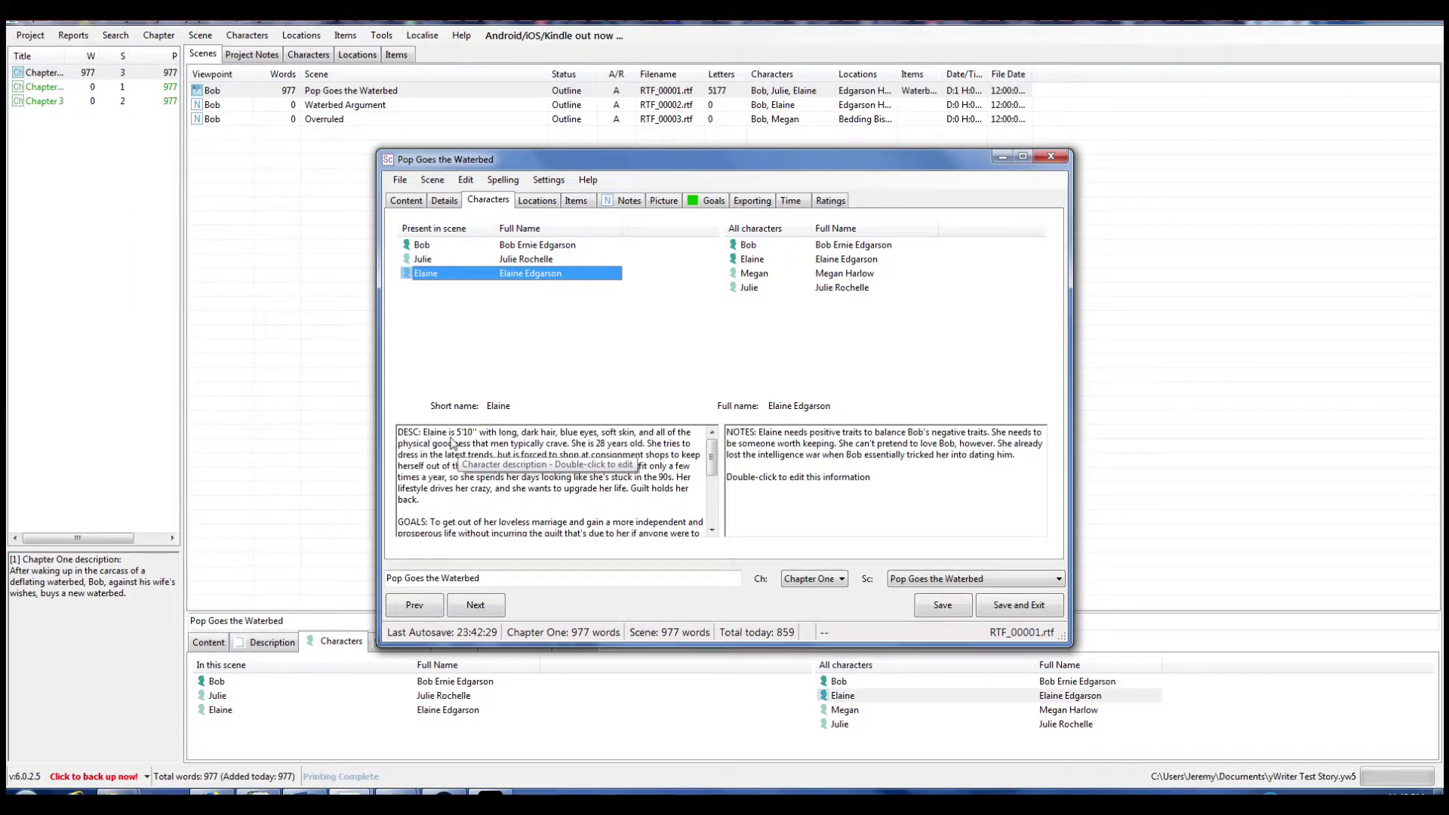
left_click(547, 248)
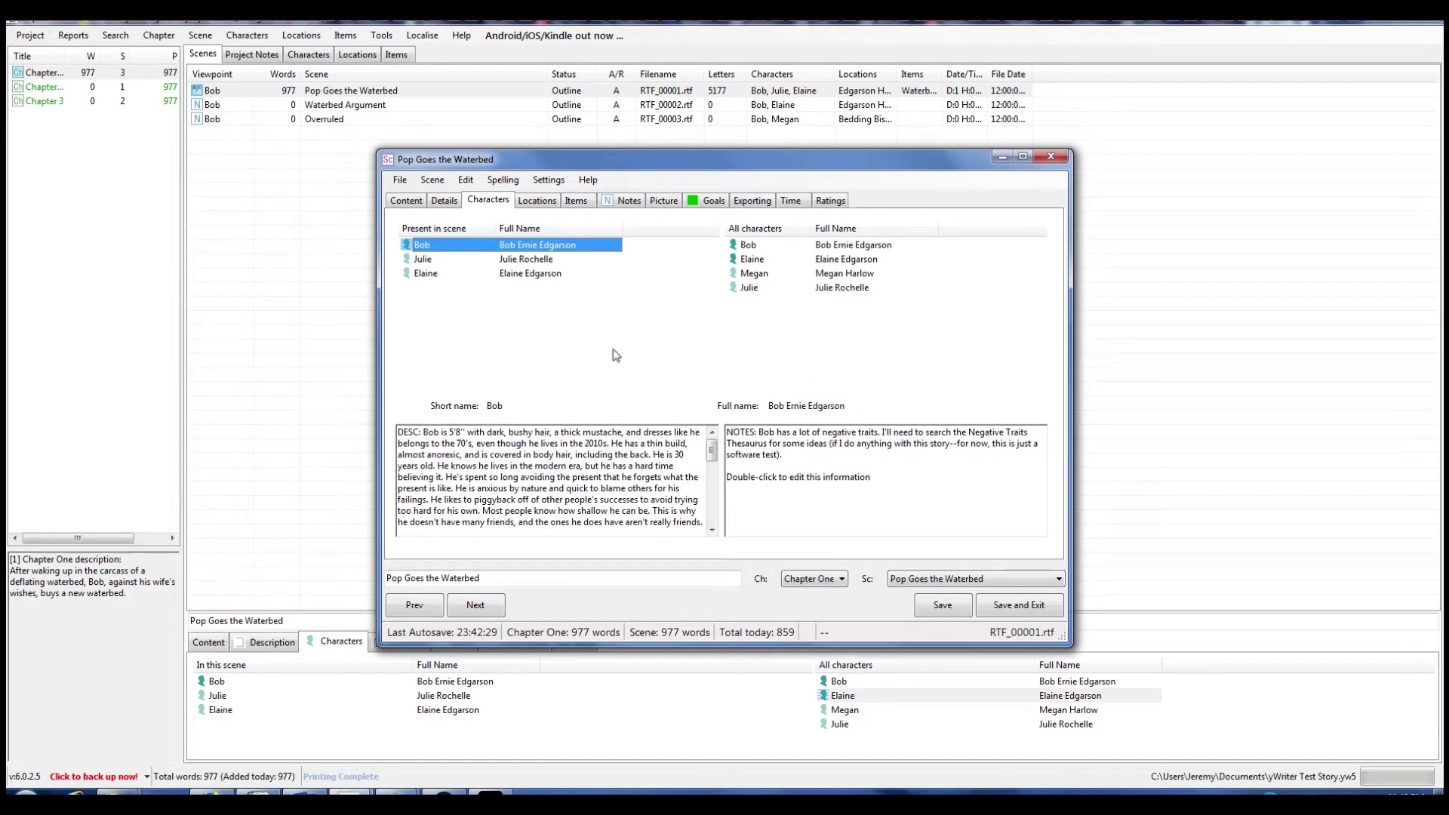
left_click(554, 275)
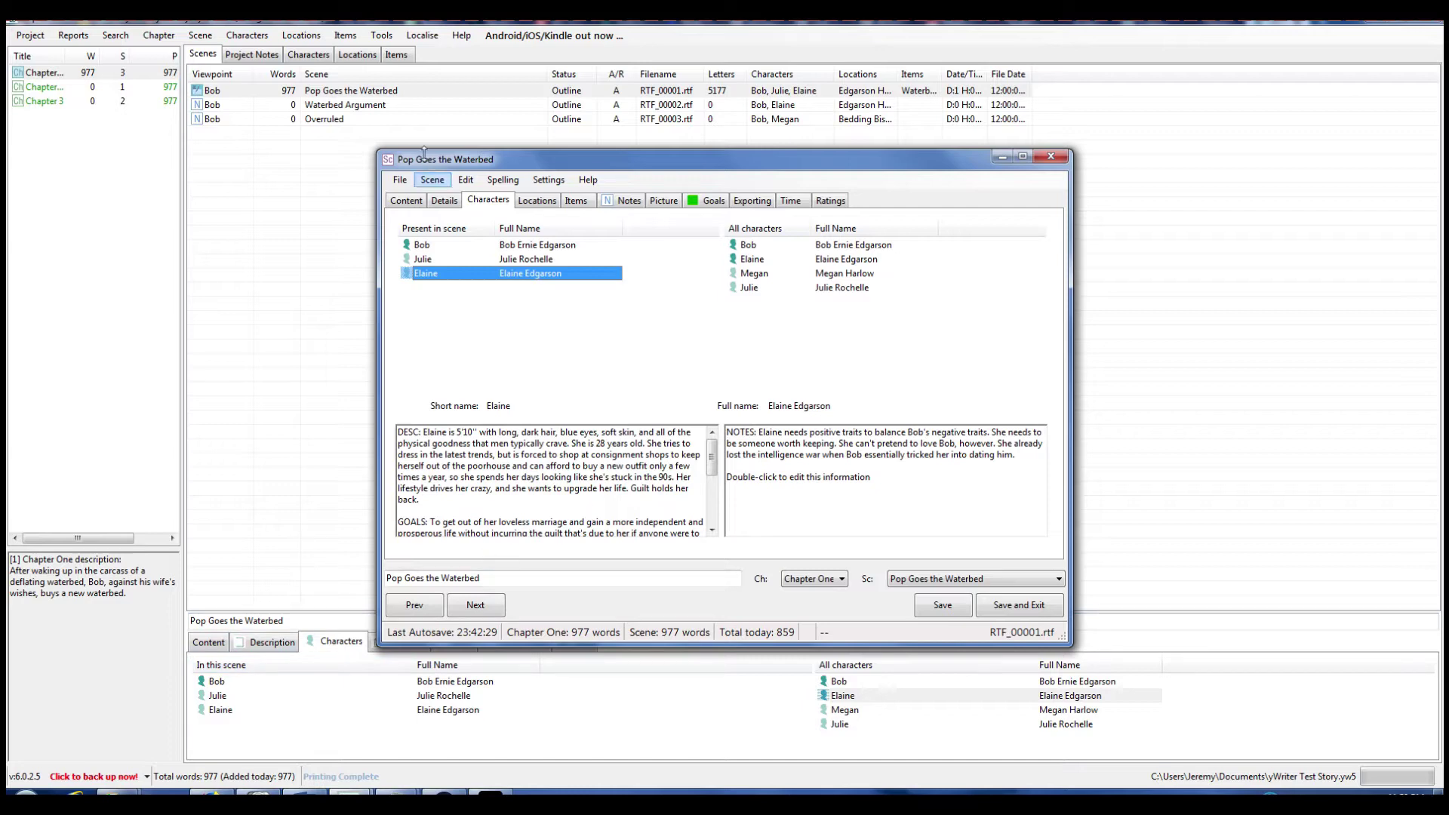
Delete the placeholder "[TK - Elaine's description]" after "a sleeping woman" in the scene text
left_click(408, 200)
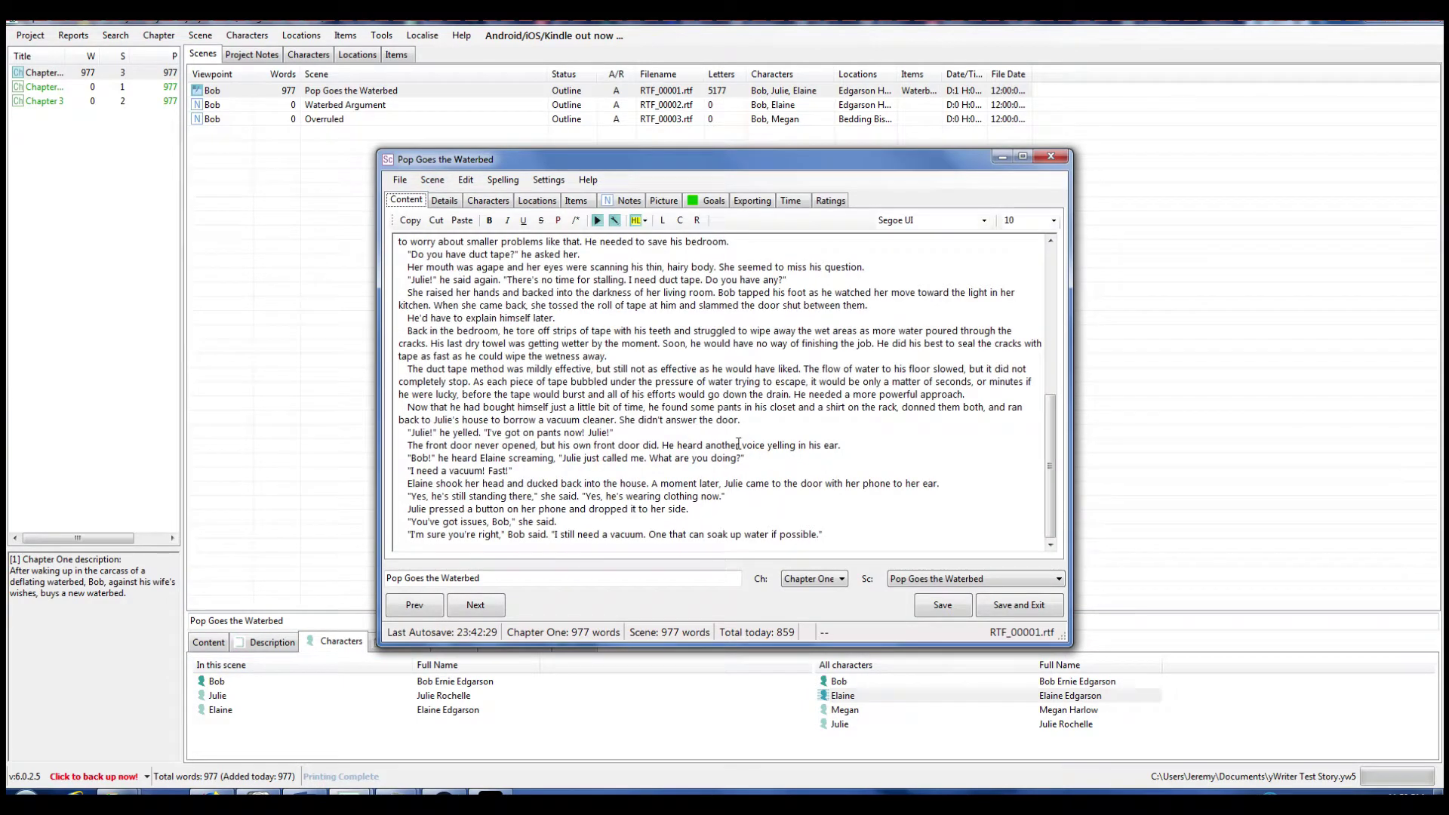
left_click_drag(1049, 483, 1046, 304)
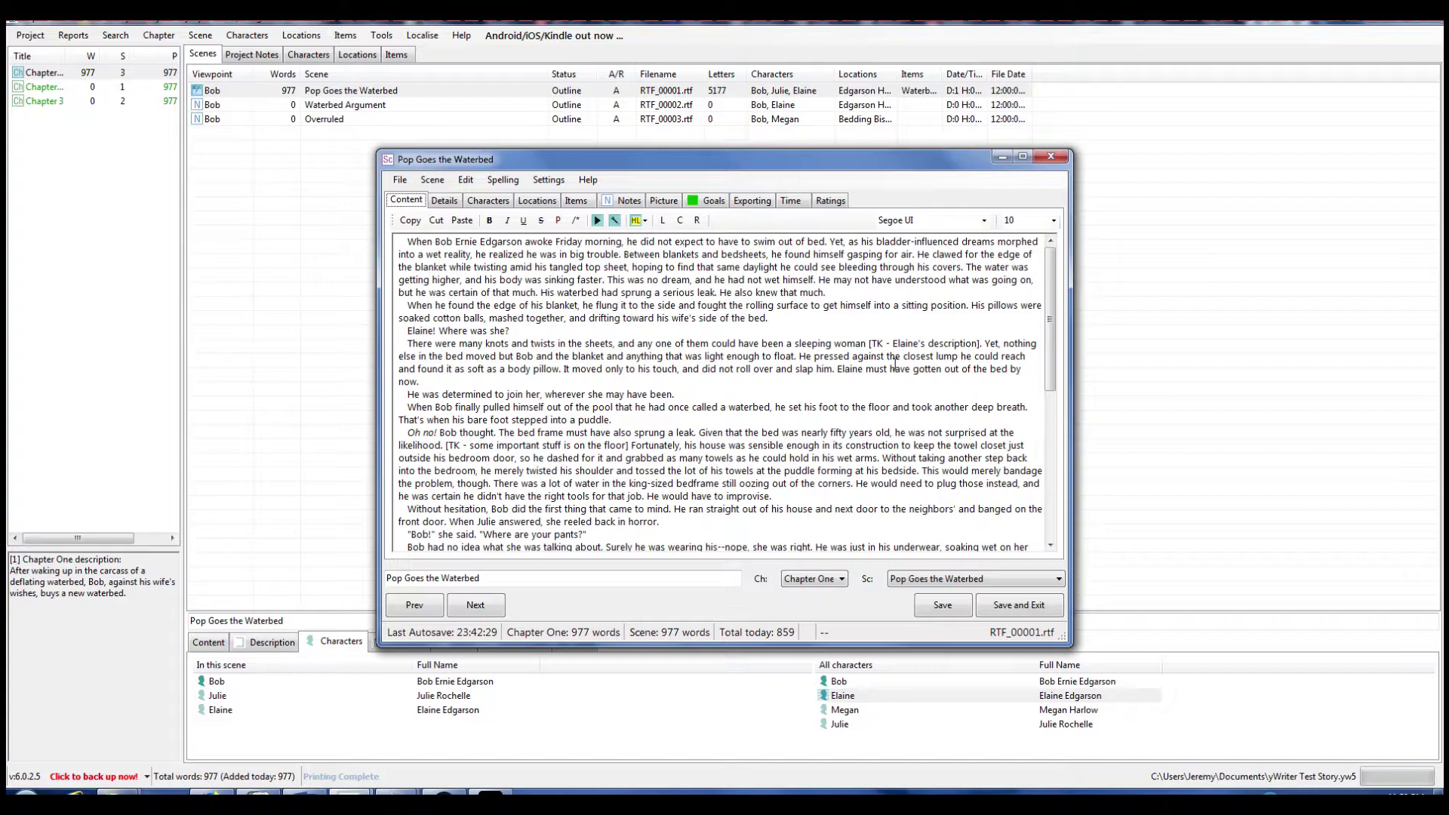
left_click(870, 344)
key("Delete")
key("Delete")
key("Delete")
key("Delete")
key("Delete")
key("Delete")
key("Delete")
key("Delete")
key("Delete")
key("Delete")
key("Delete")
key("Delete")
key("Delete")
key("Delete")
key("Delete")
key("Delete")
key("Delete")
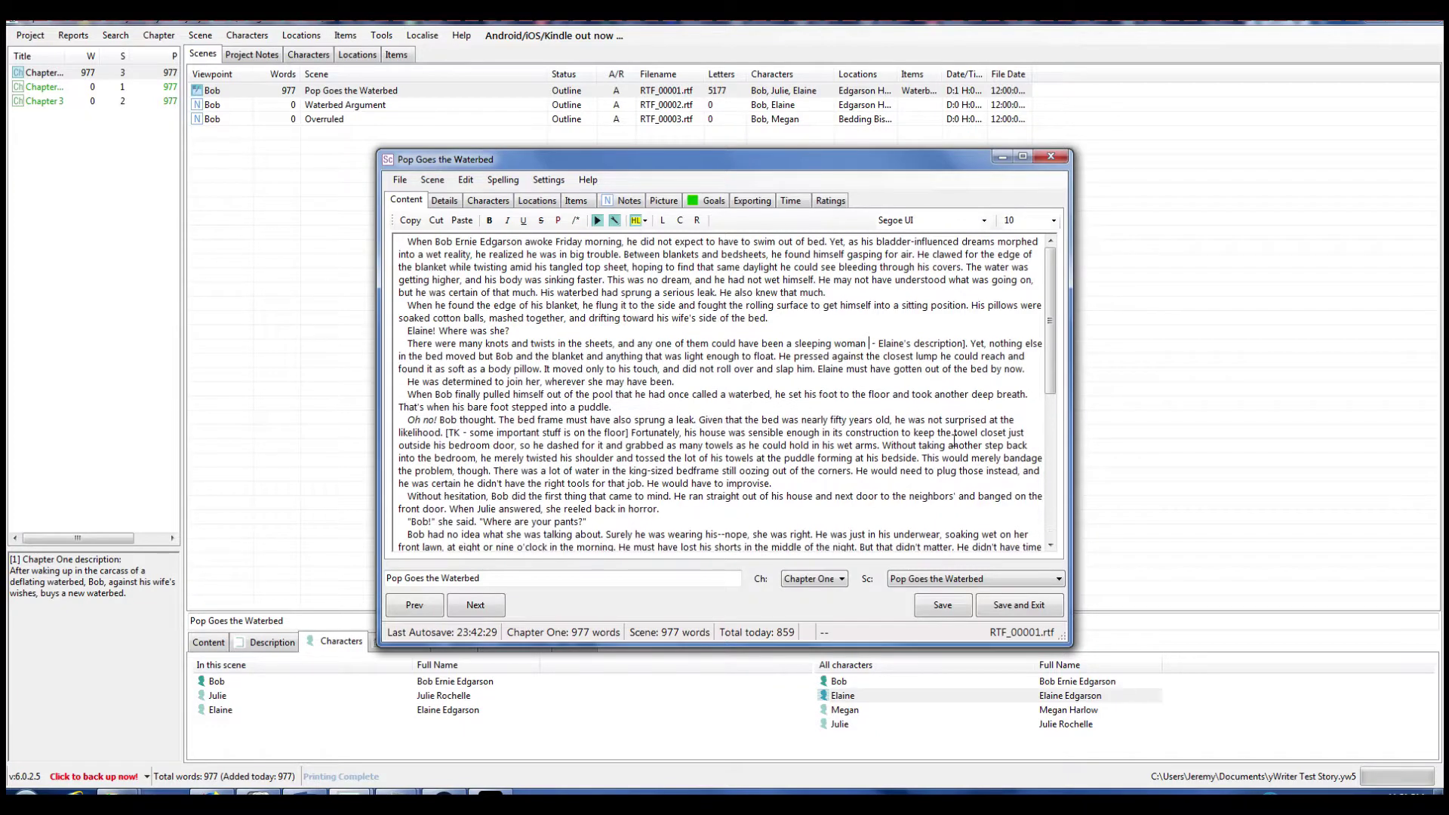
key("Delete")
key("Delete")
key("Delete")
key("Delete")
key("Delete")
key("Delete")
key("Delete")
key("Delete")
key("Delete")
key("Delete")
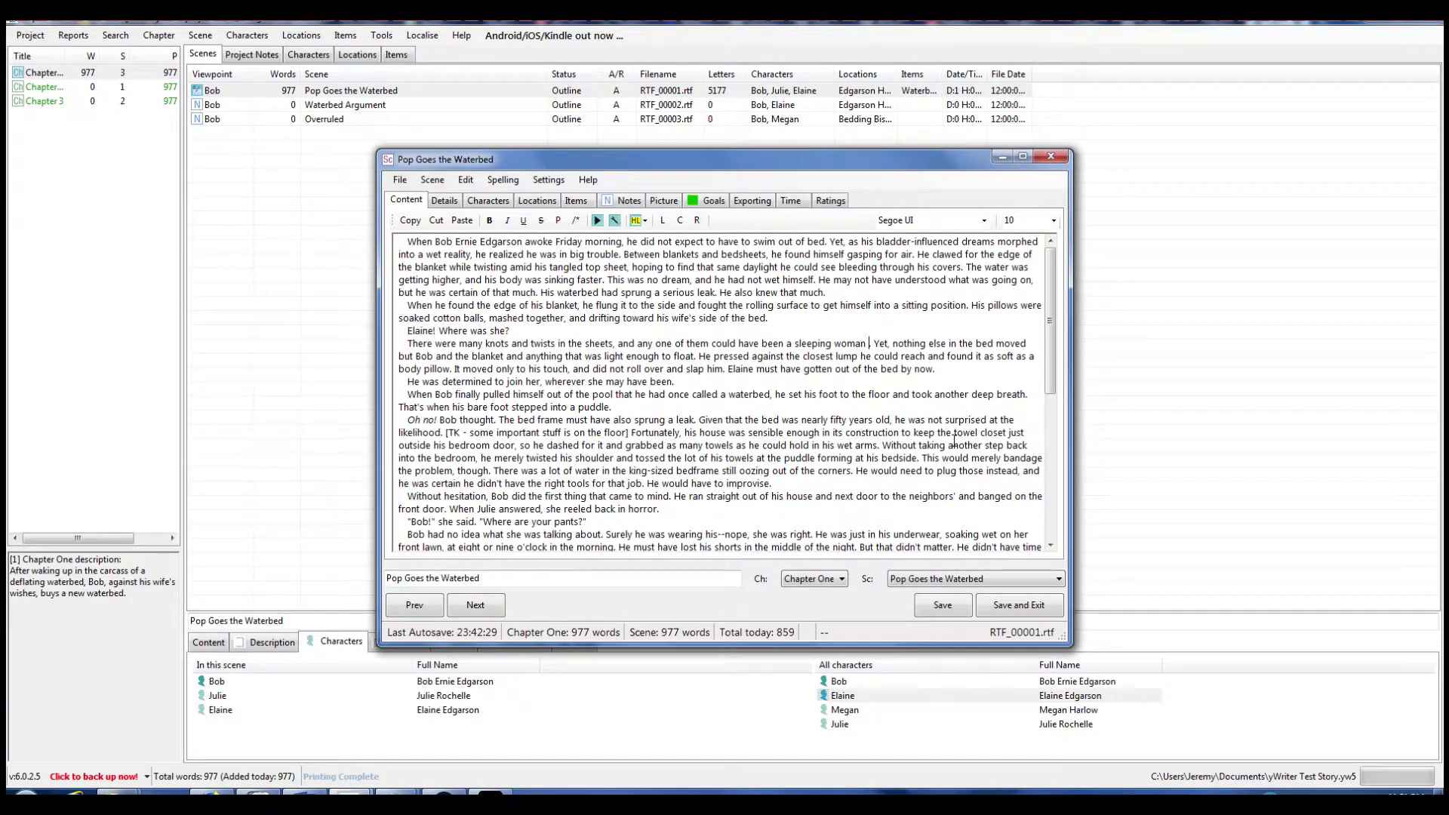
Continue the sentence after "a sleeping woman" with "who was generally on her side, faced away from him." and save the scene
type("who")
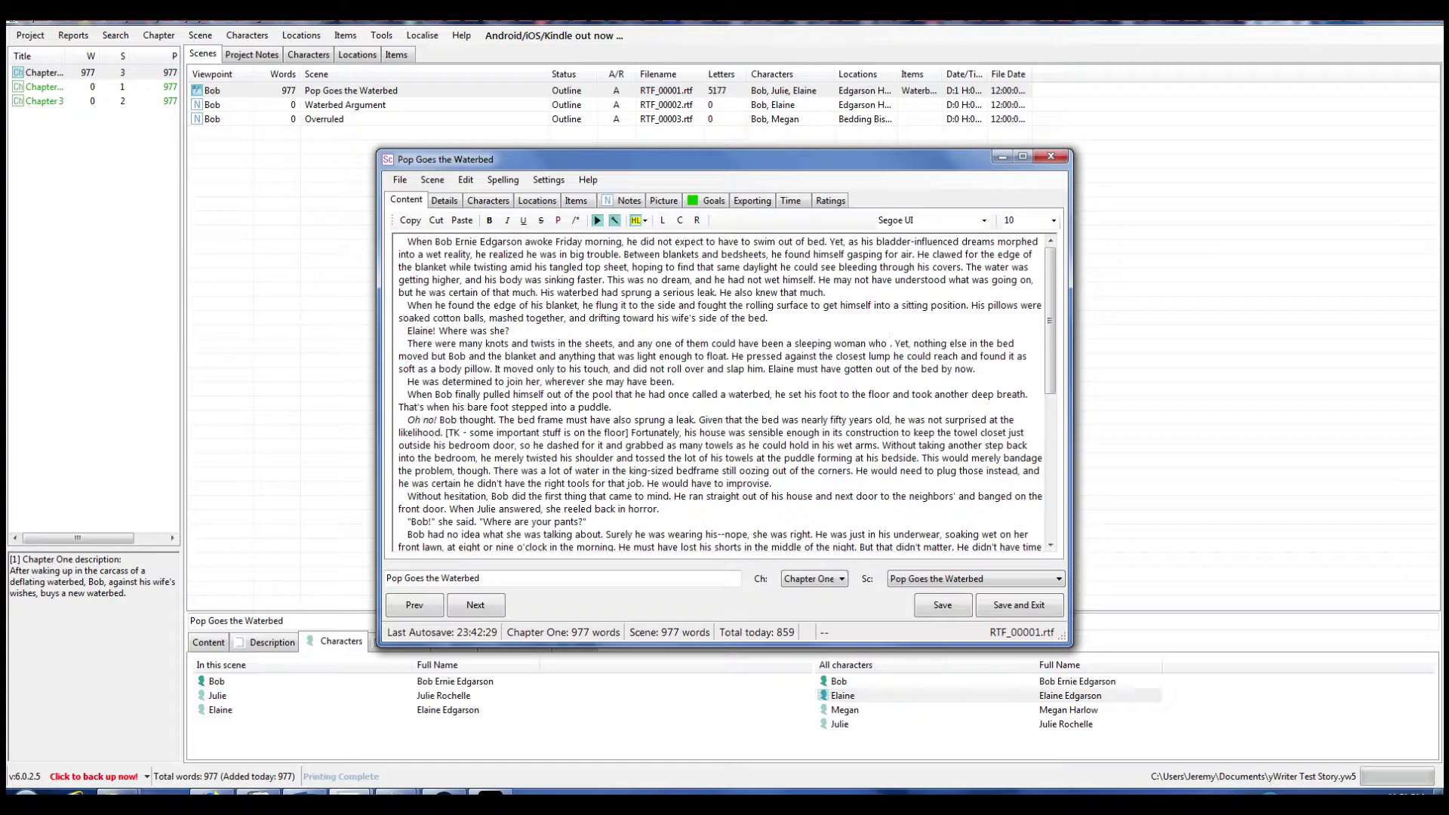
type("was")
type(" generally on h")
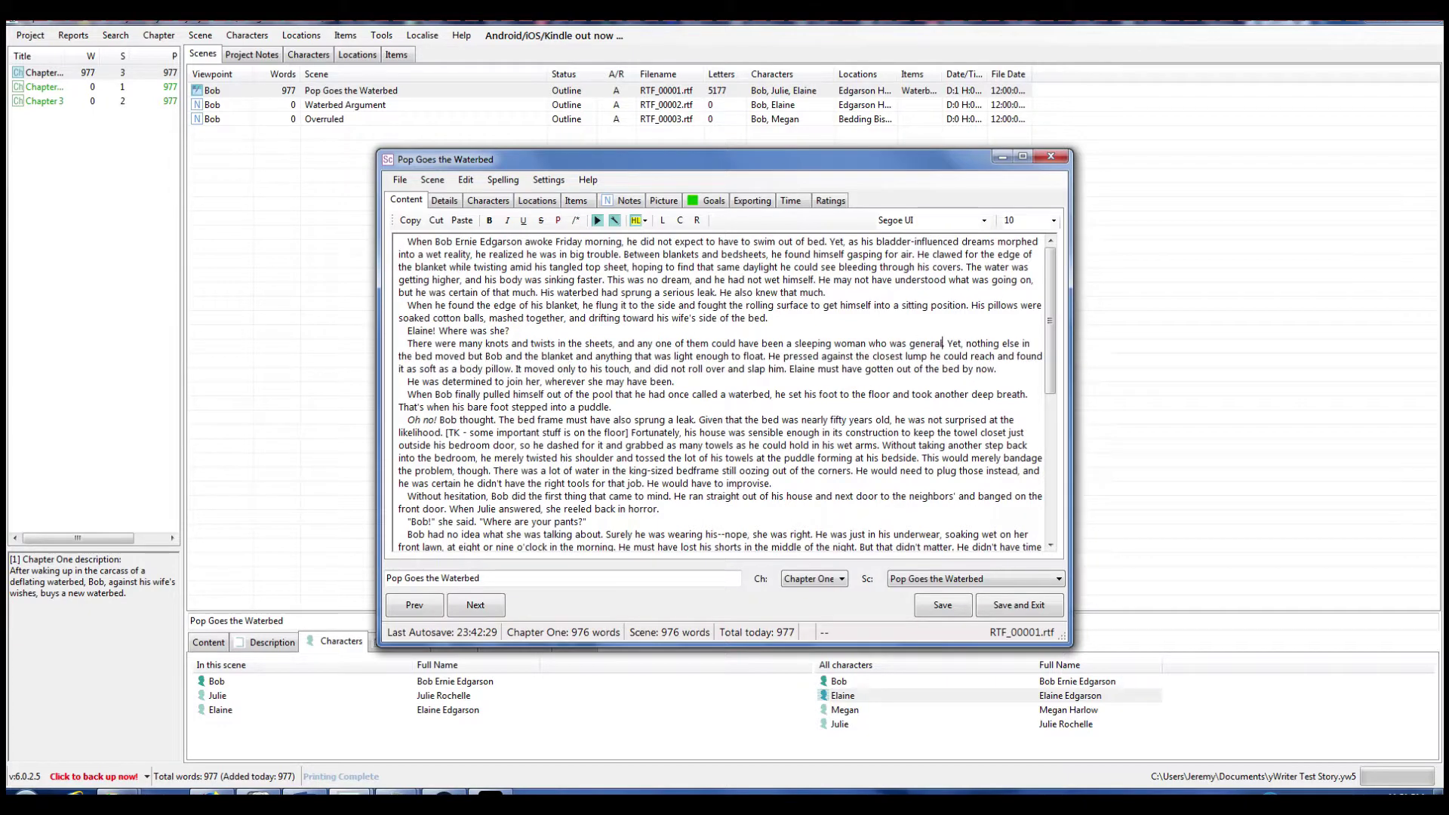
type("er side, face")
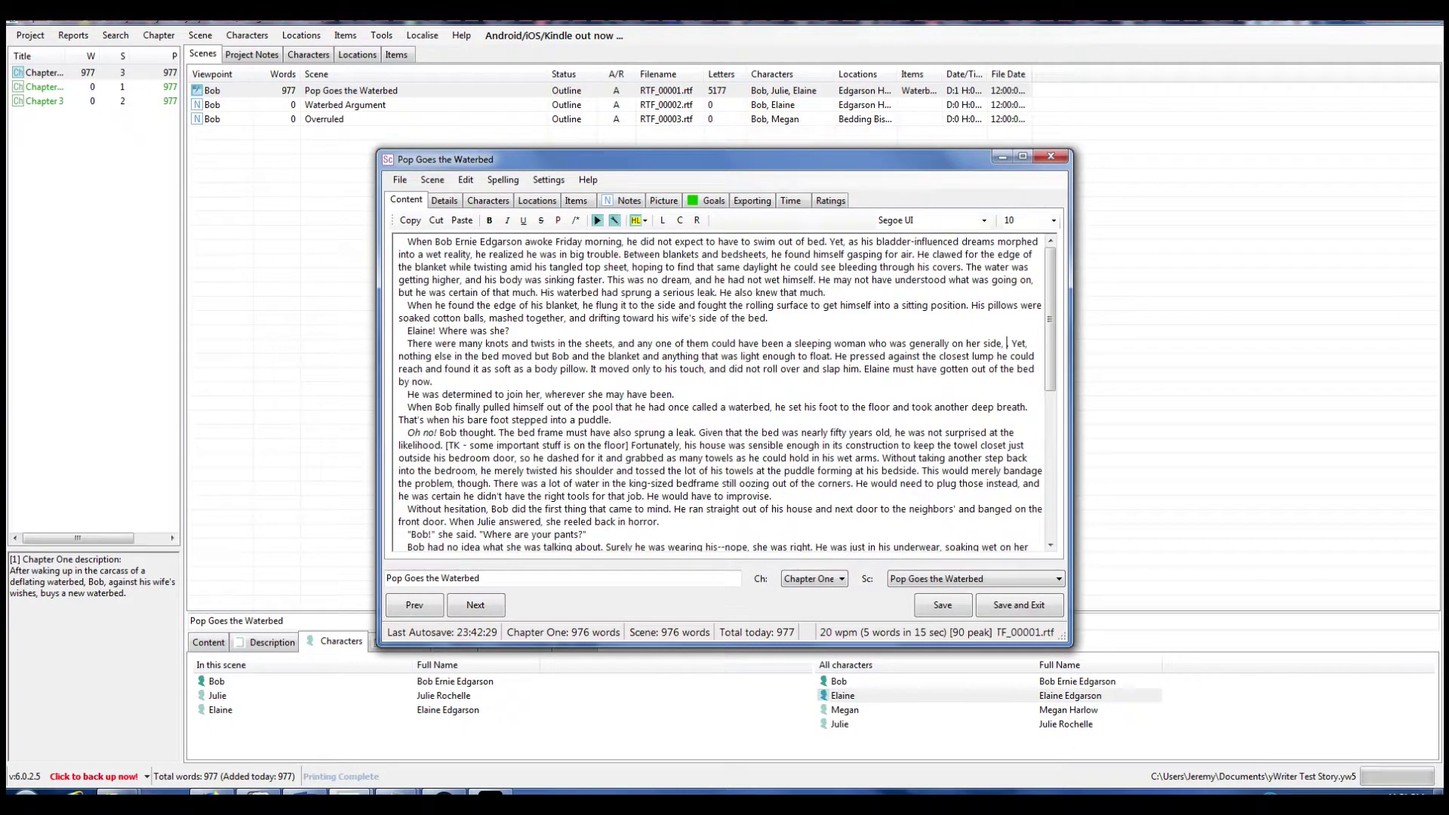
type("d away from h")
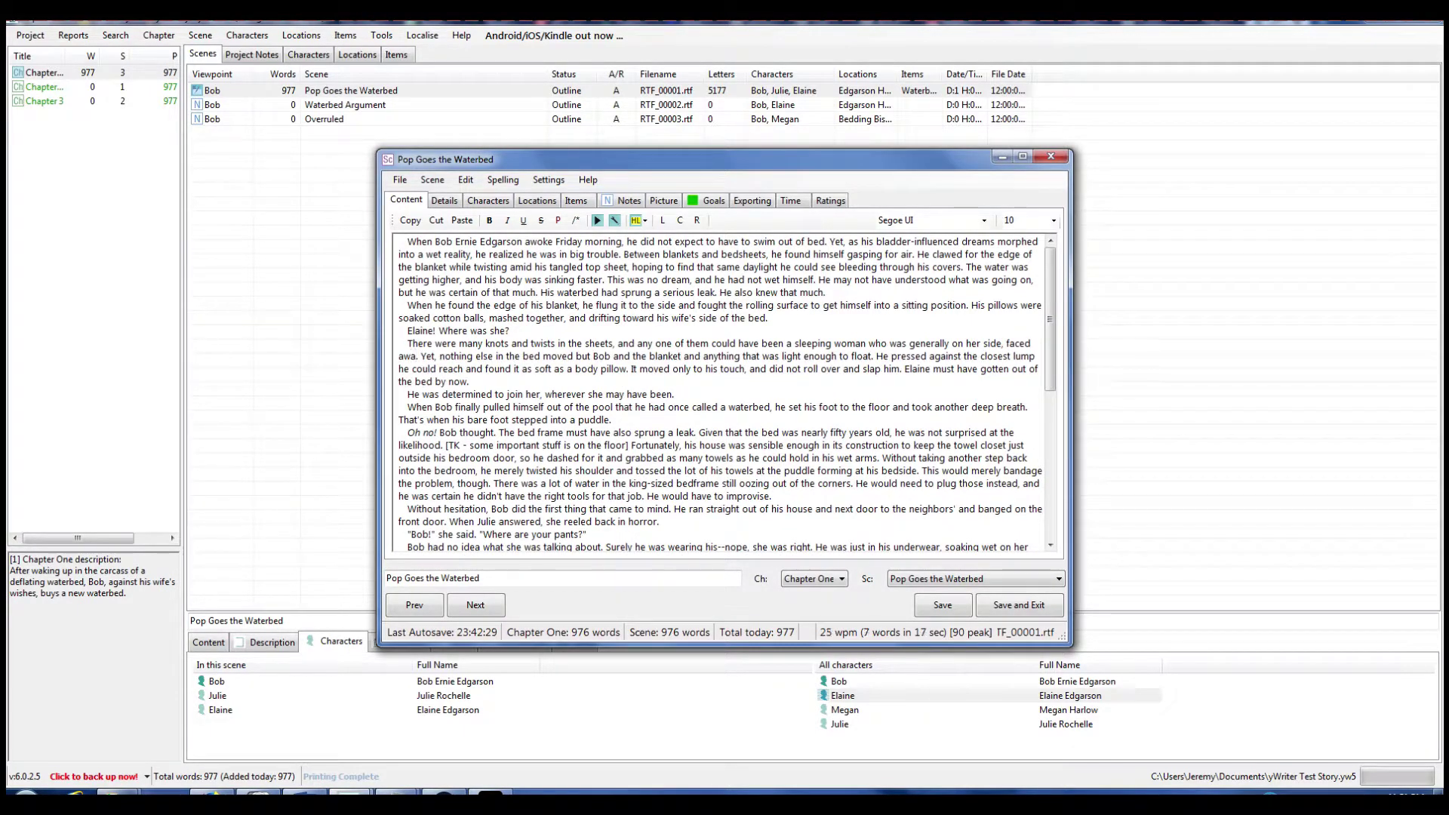
type("im")
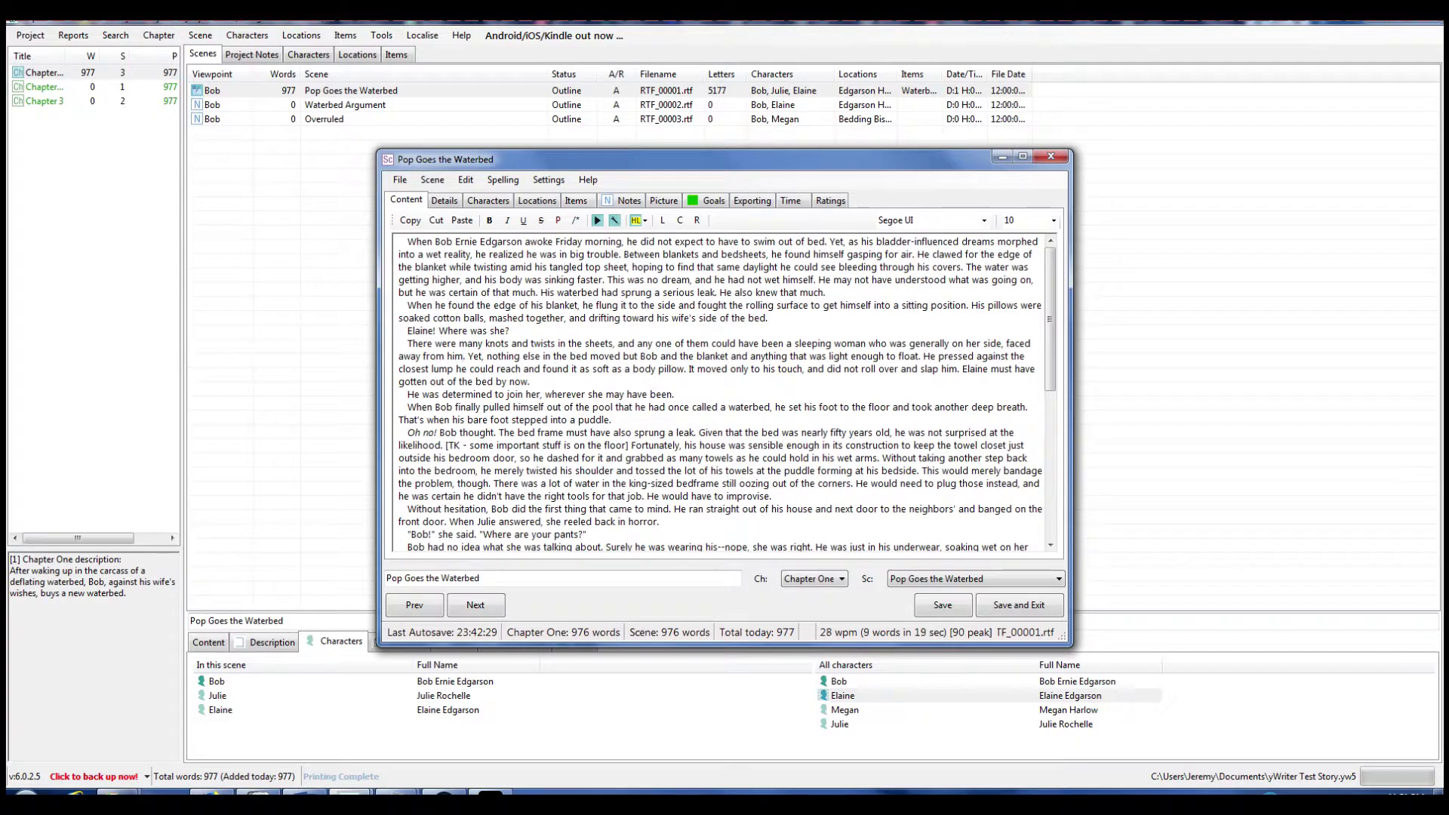
type(".")
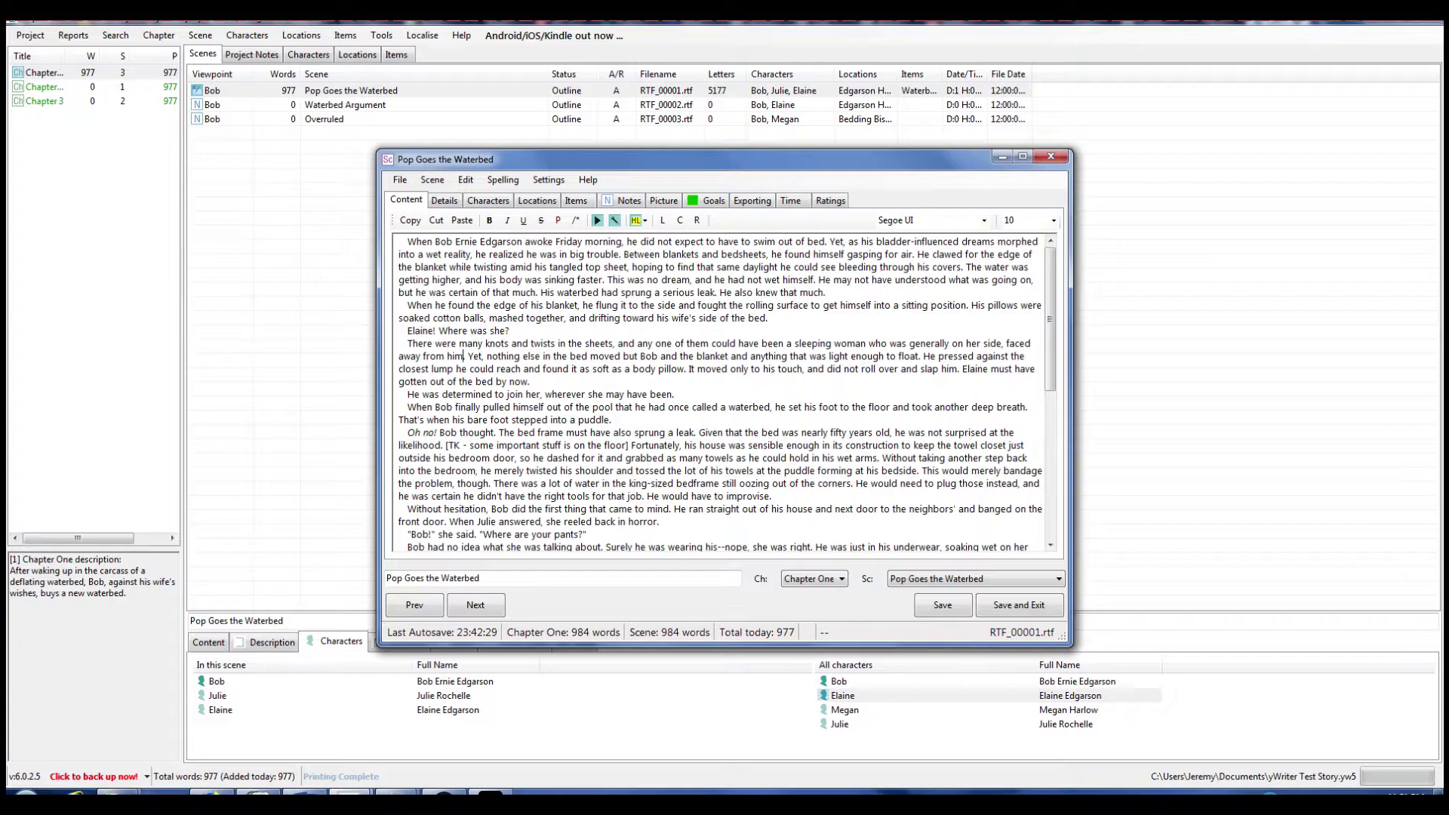
key("Down")
key("Down")
key("Down")
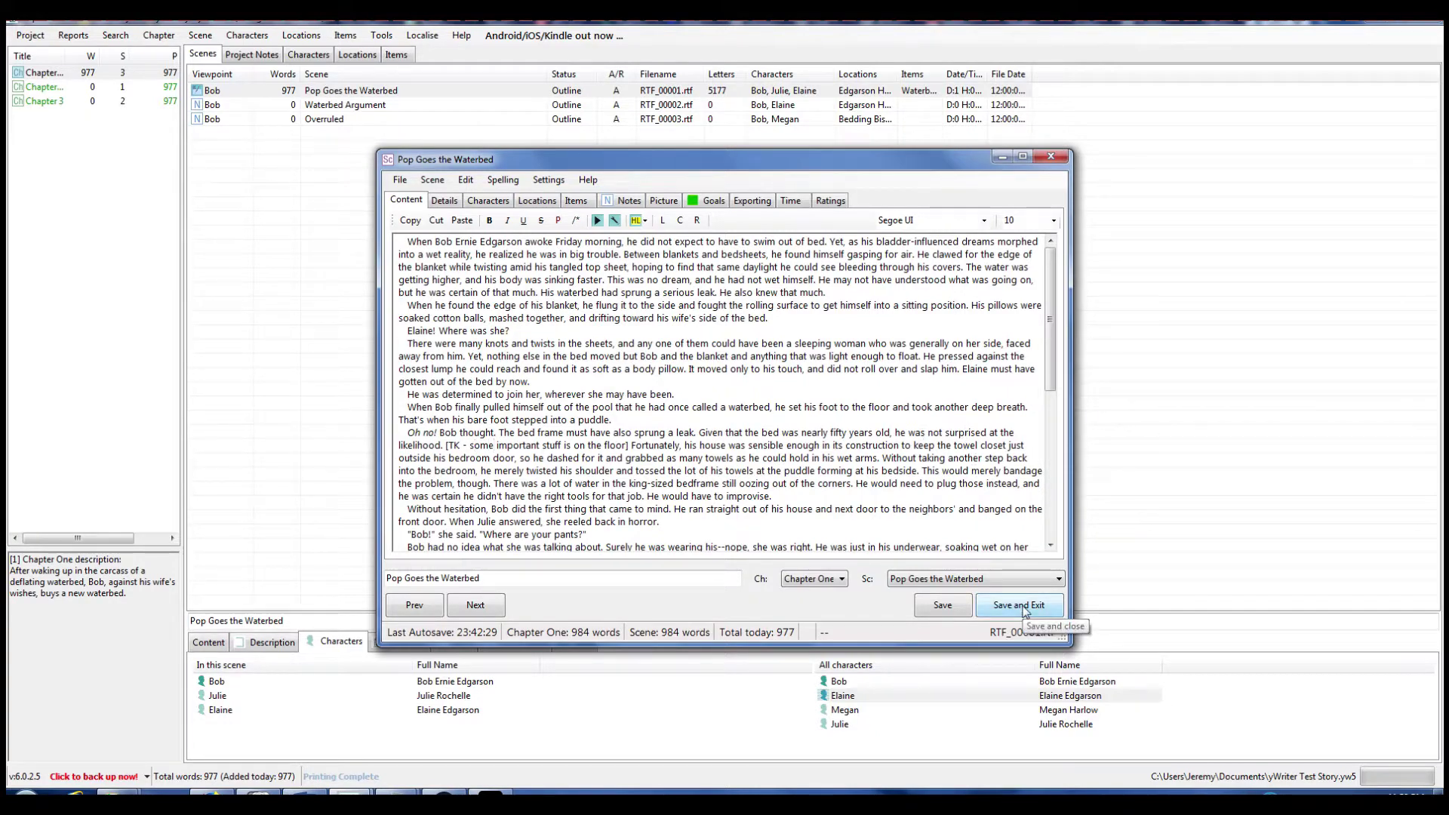
left_click(943, 605)
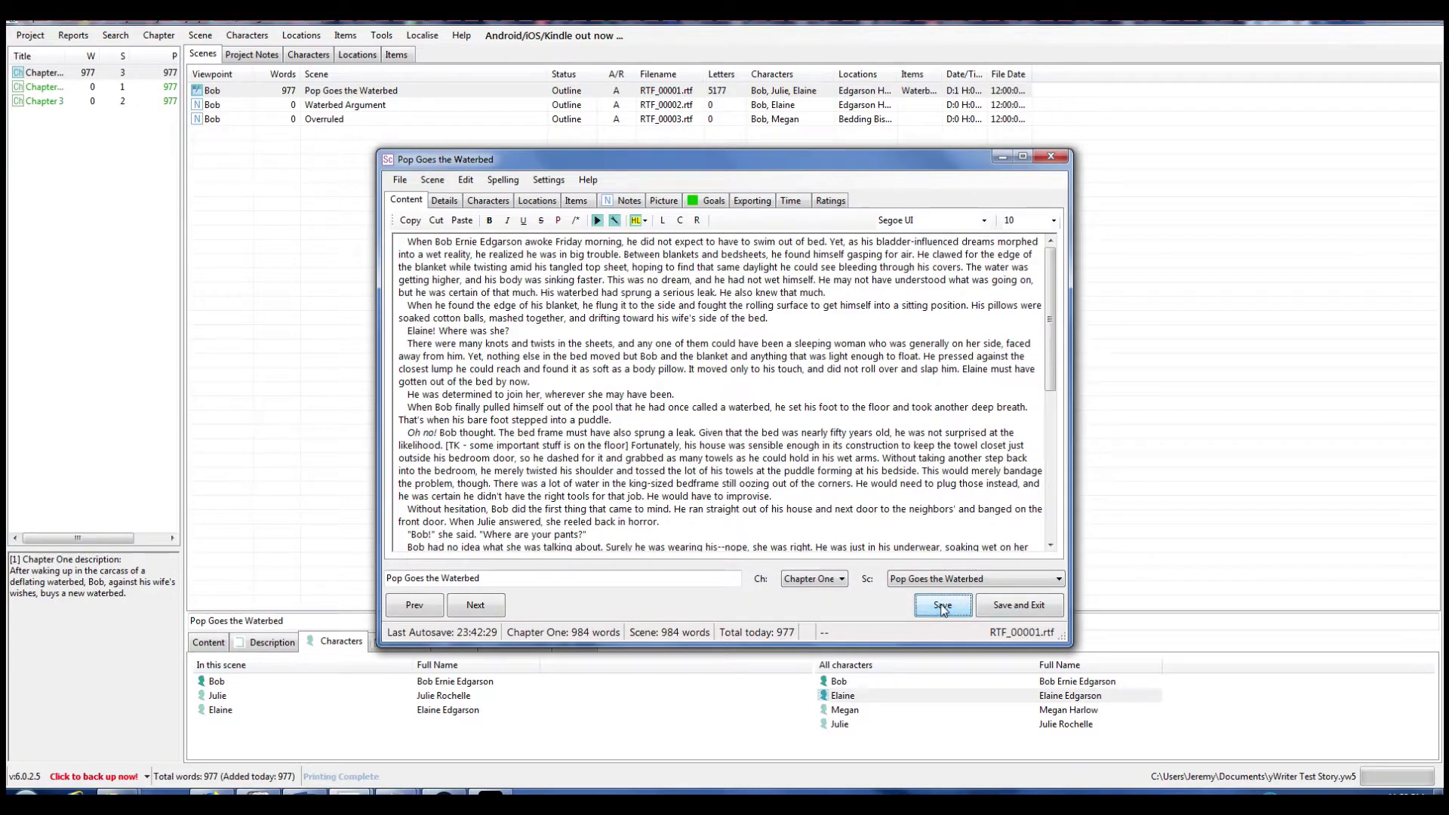
Extend the scene's goal to read "Get out of a leaking waterbed and stop it from ruining his floor."
left_click(704, 203)
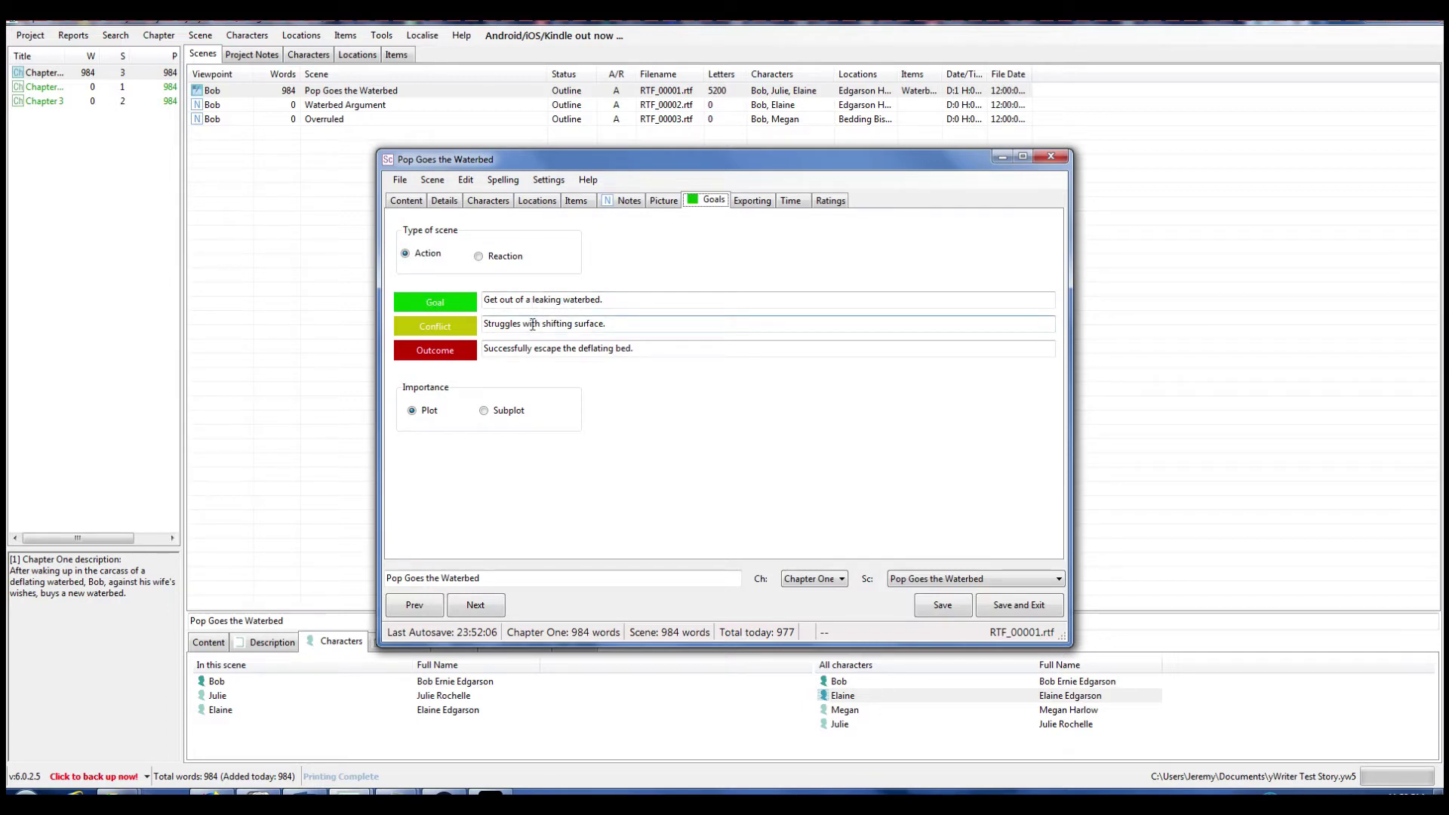
left_click(614, 301)
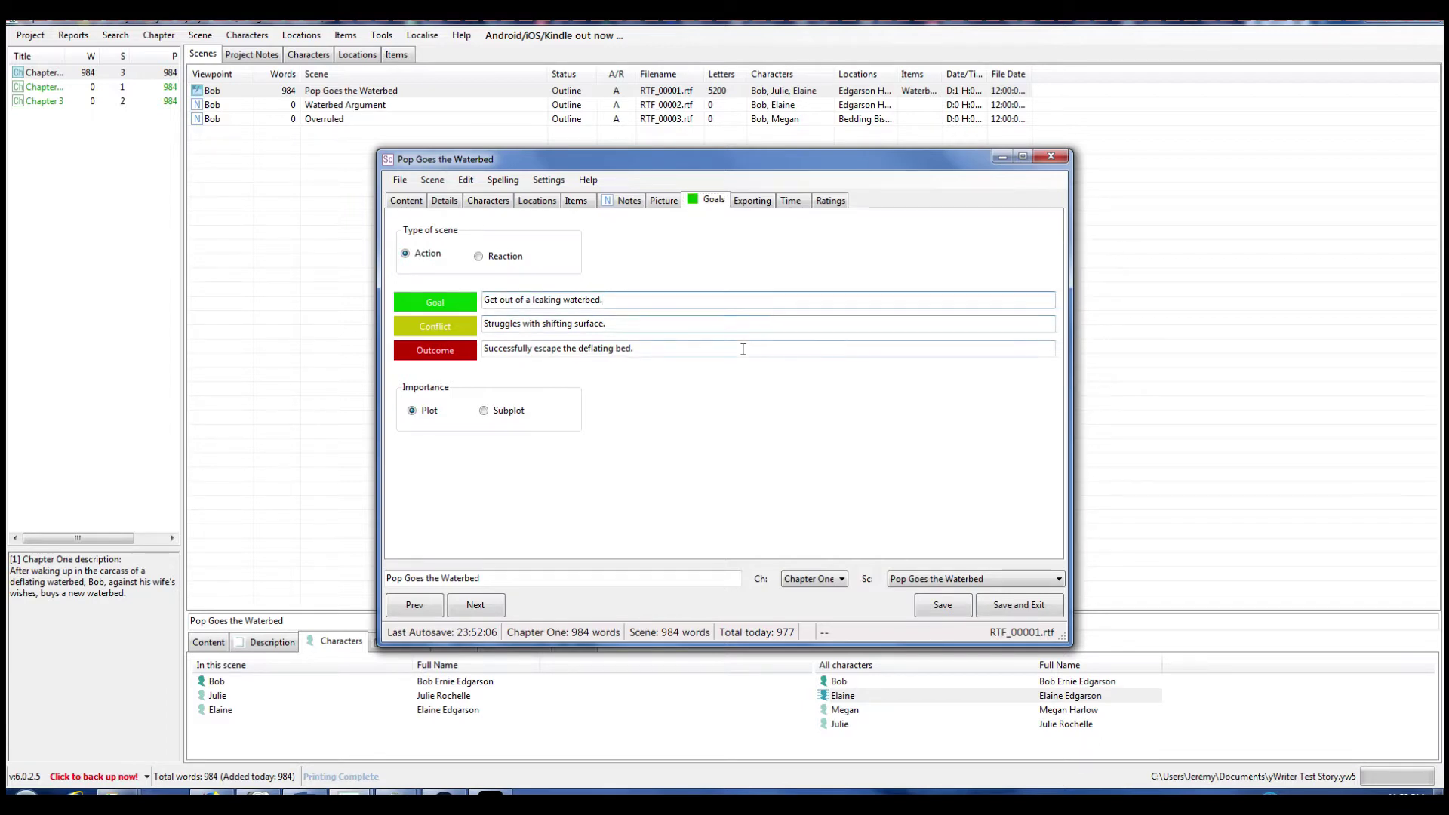
type("and stop it d")
key("BackSpace")
type("from ")
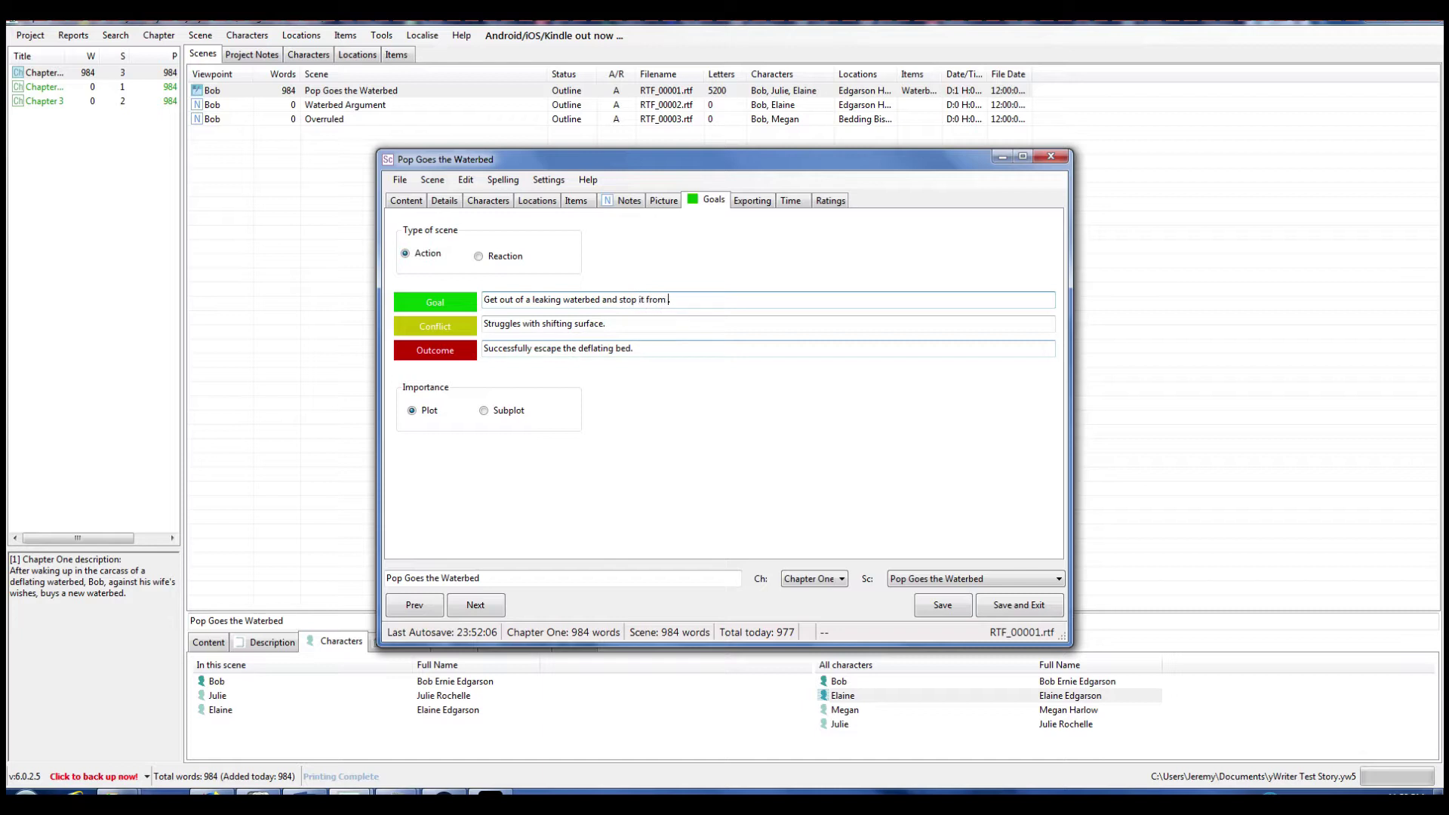
type("ruining his floor.")
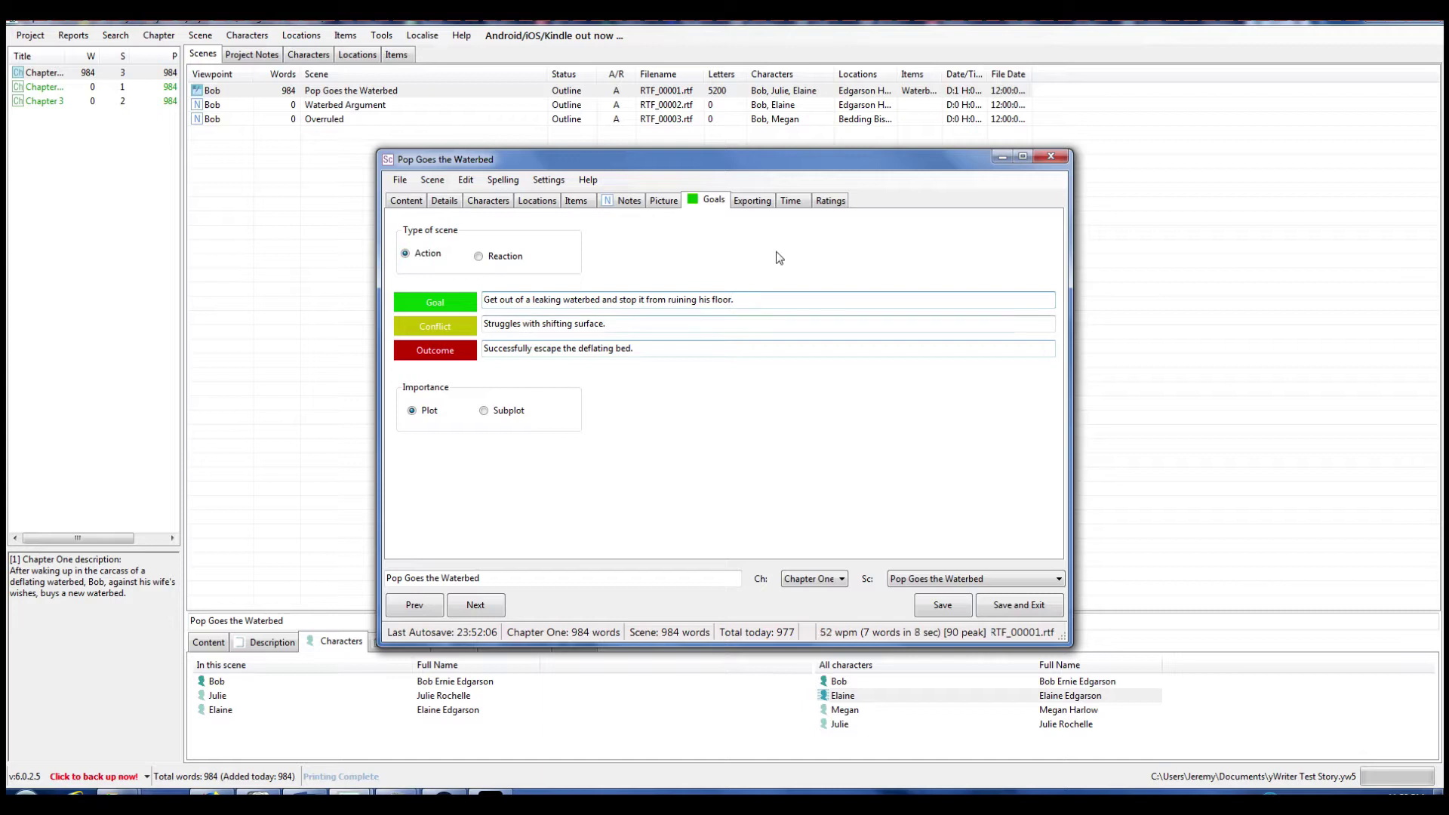
Append "Doesn't know how to patch the bed or fix the problem pooling on his floor." to the scene's conflict
left_click(607, 326)
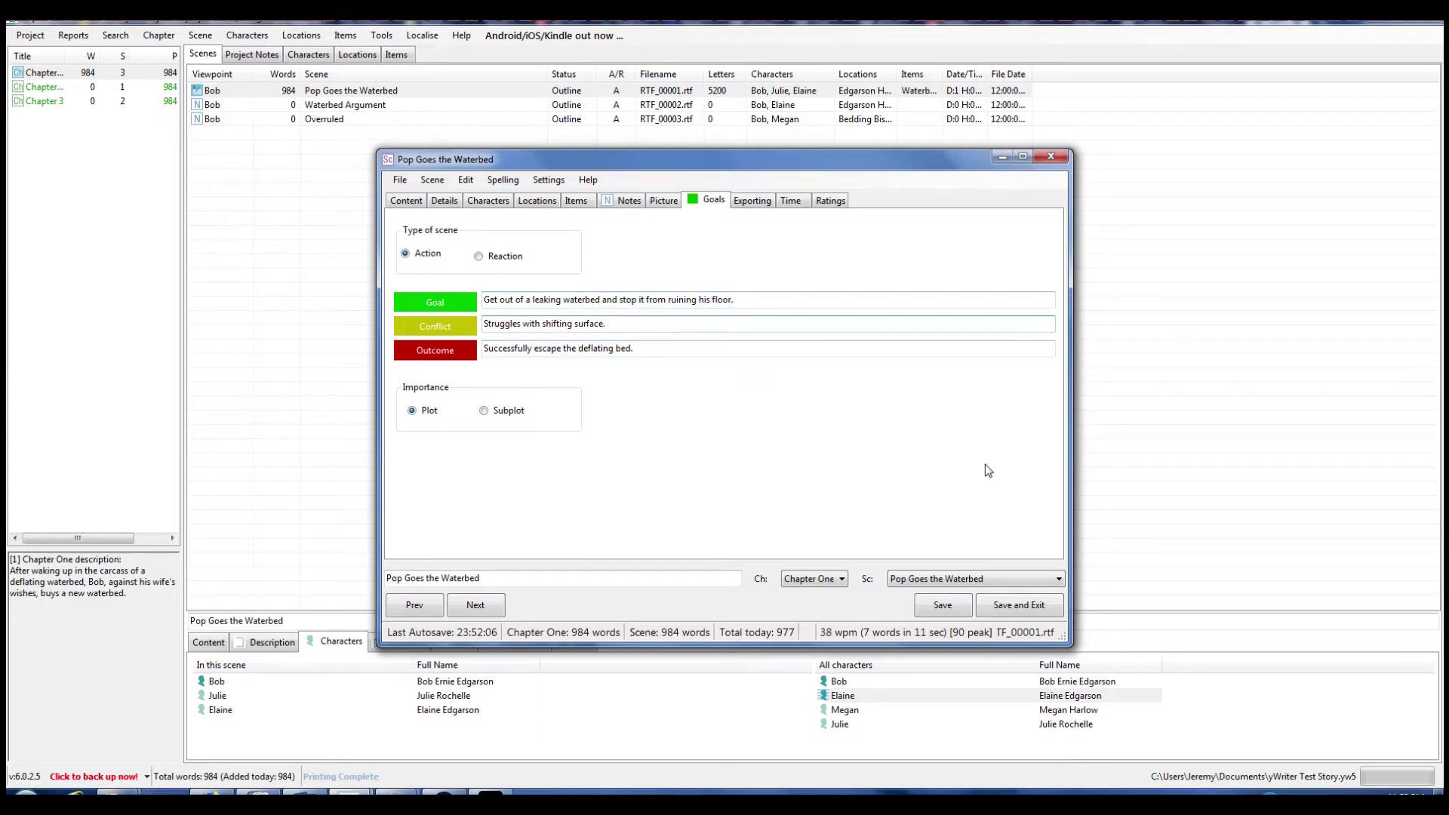
type("Doe")
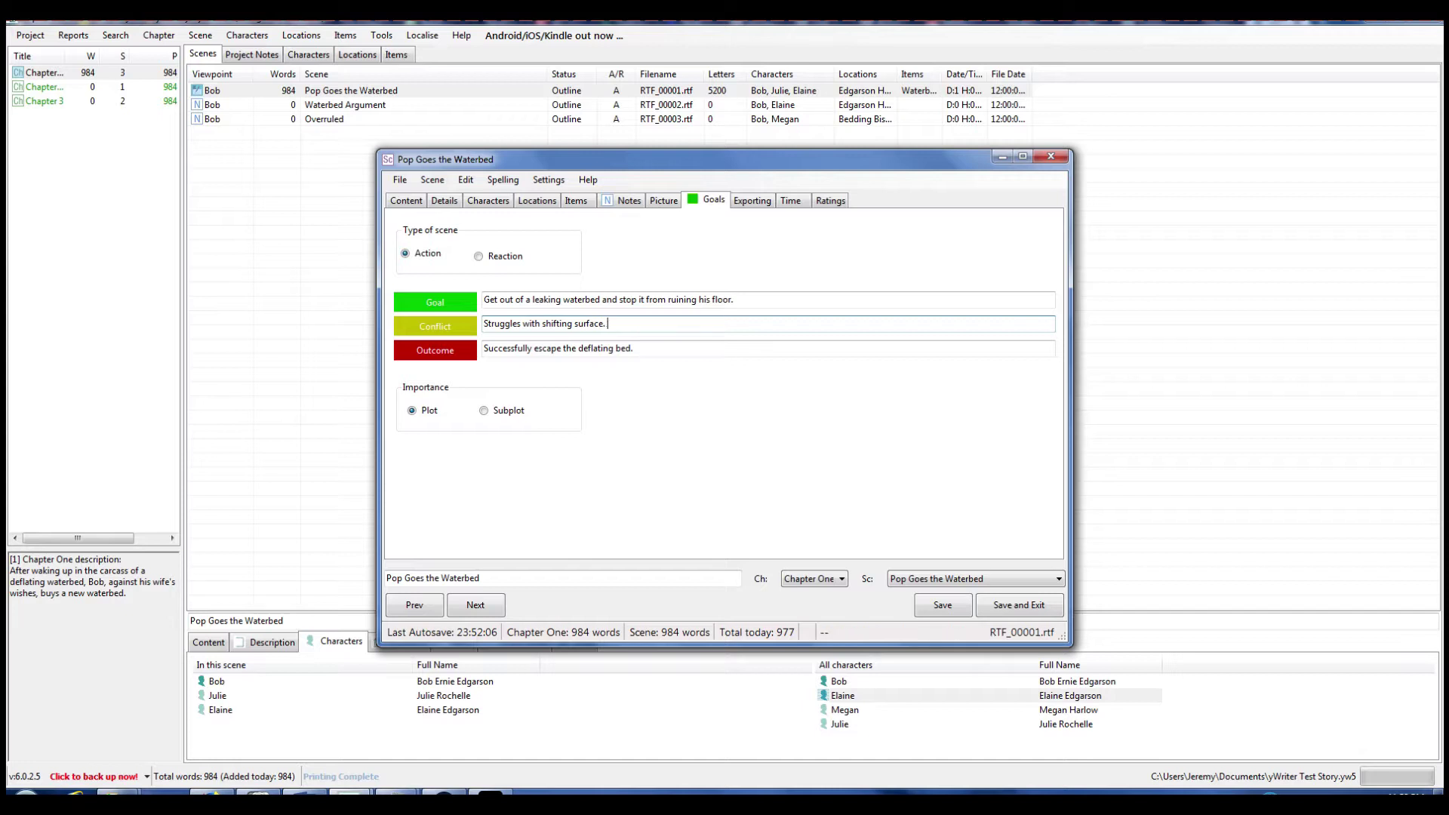
type("sn't know how to patch the bed")
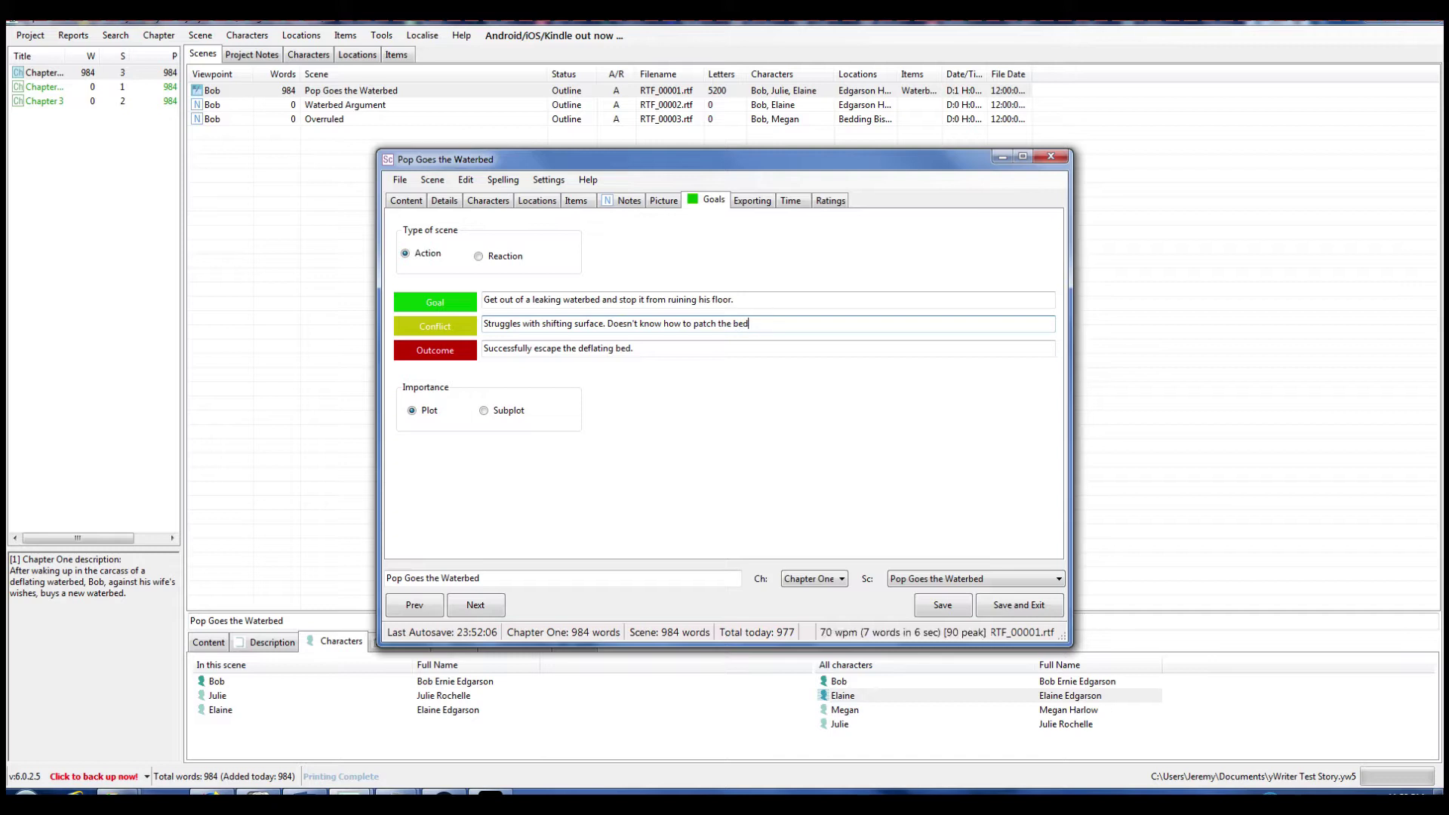
type(" or")
type(" fix the pr")
key("BackSpace")
type("the problem")
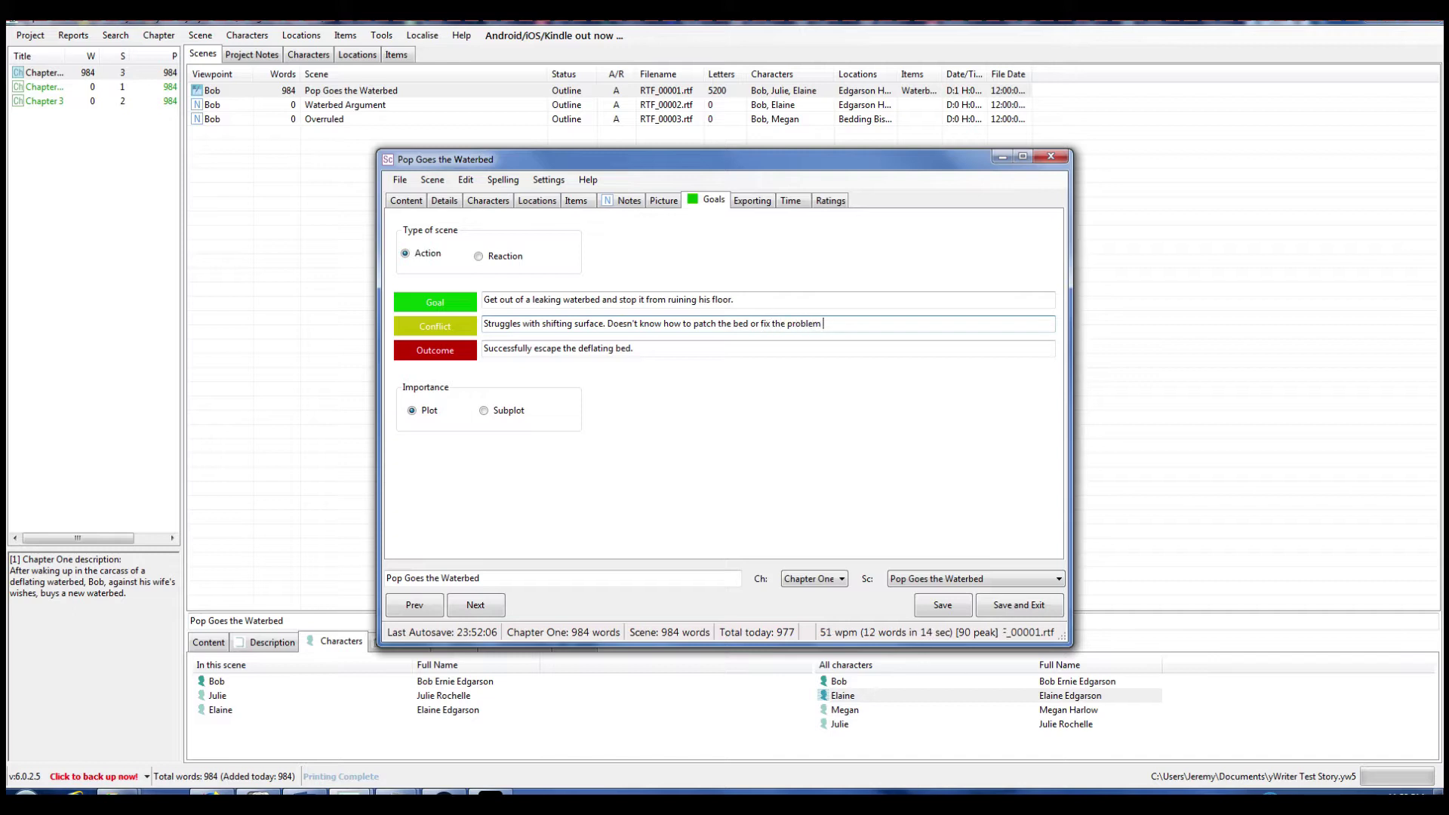
type(" pooling on his floor.")
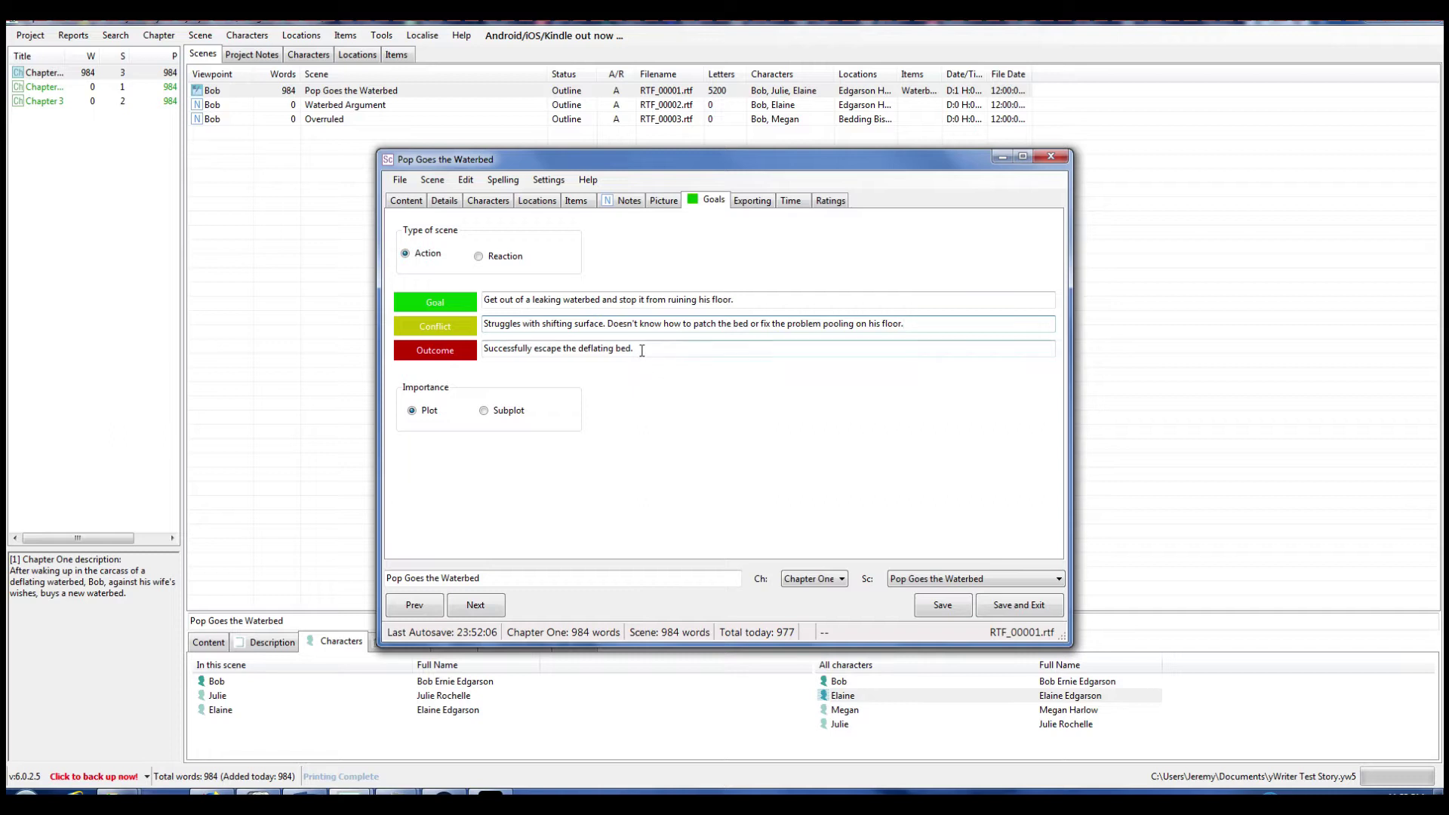
Rewrite the scene's outcome to read "Successfully stop the bed from leaking all over the floor."
left_click(533, 349)
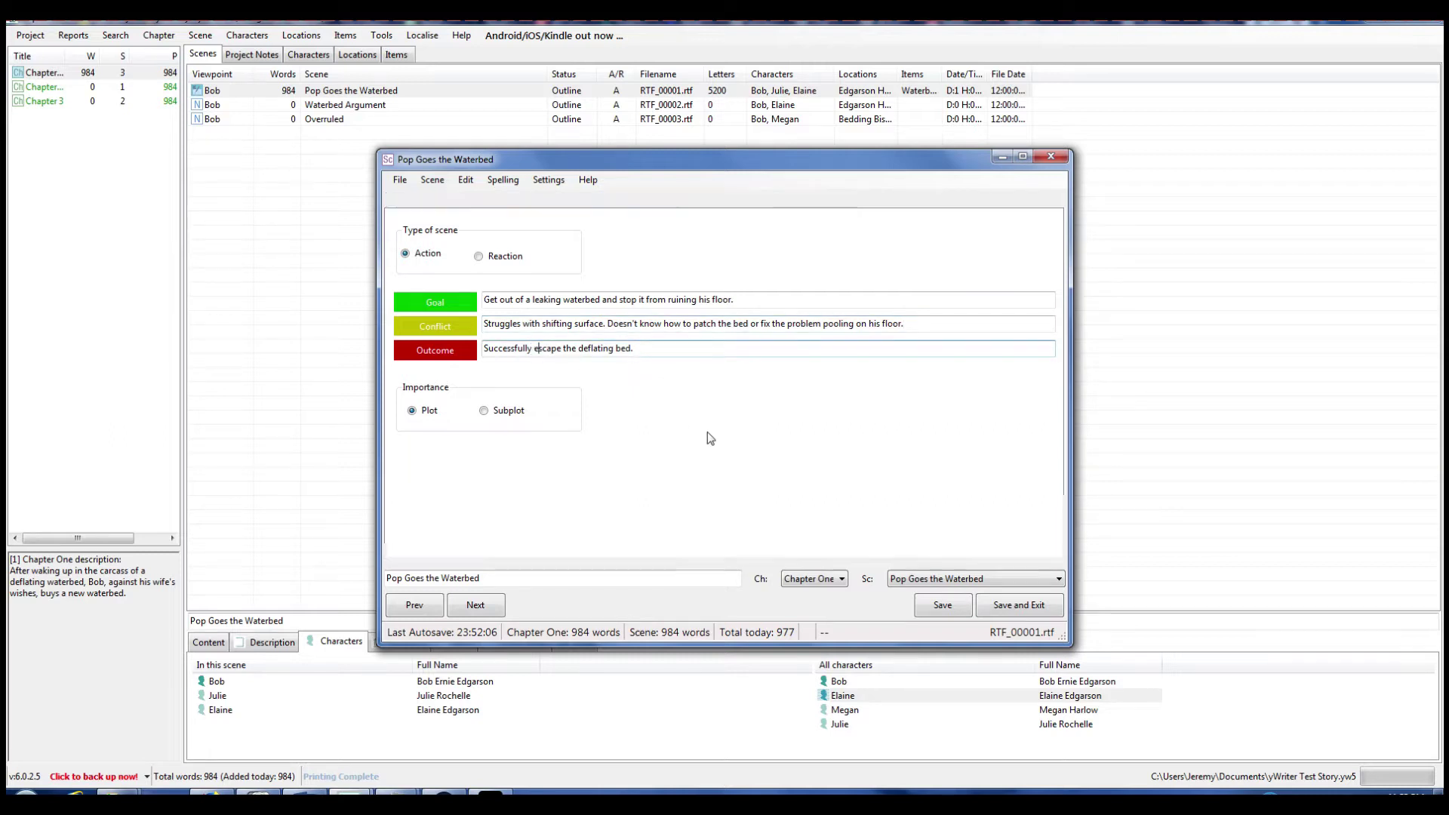
key("Delete")
key("Delete")
key("Delete")
key("Delete")
key("Delete")
key("Delete")
key("Delete")
type("stop")
key("Right")
key("Right")
key("Right")
key("Delete")
key("Delete")
key("Delete")
key("Delete")
key("Delete")
key("Delete")
key("Delete")
key("Delete")
key("Delete")
key("Delete")
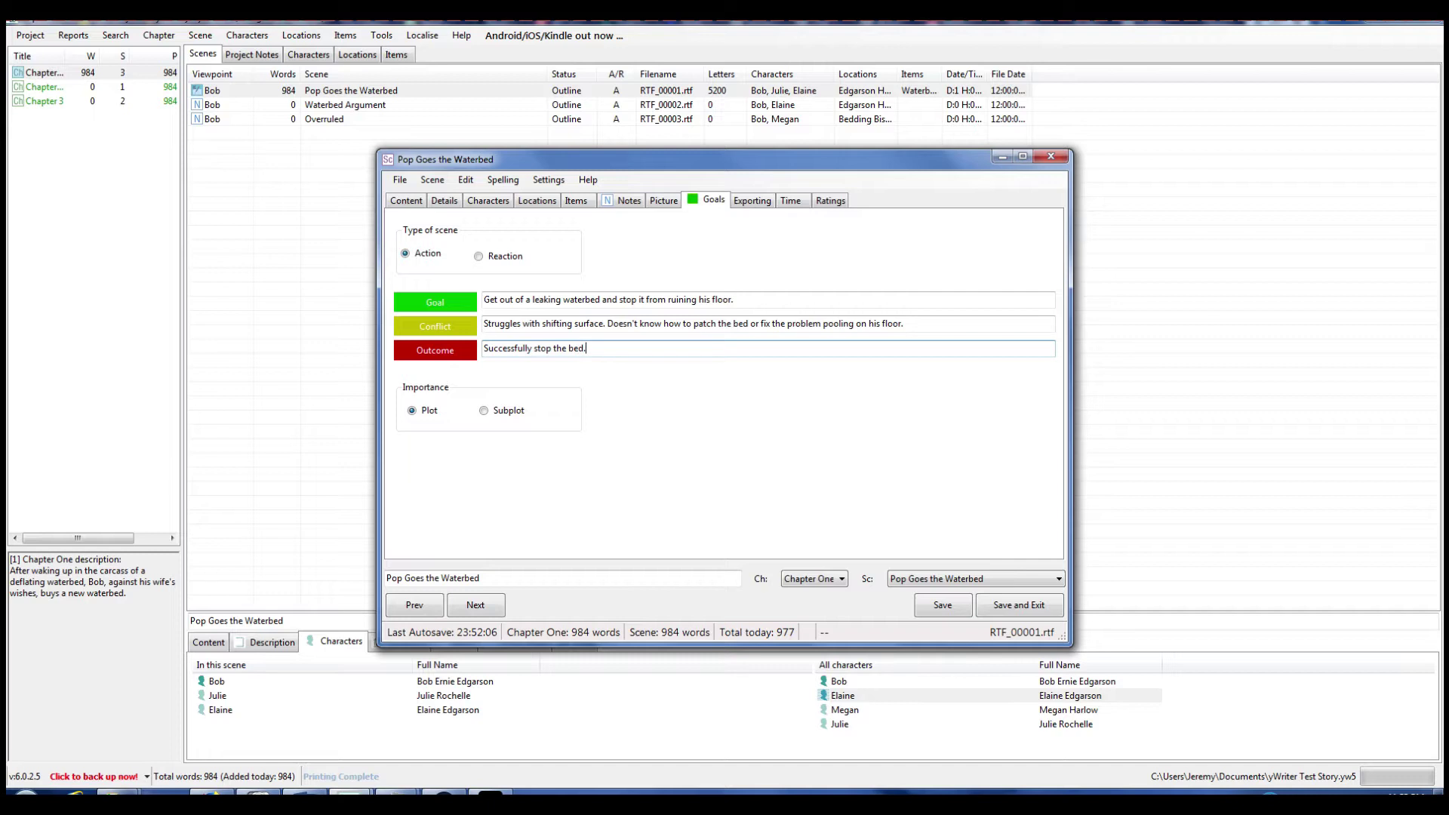
type("from leaking all over the ")
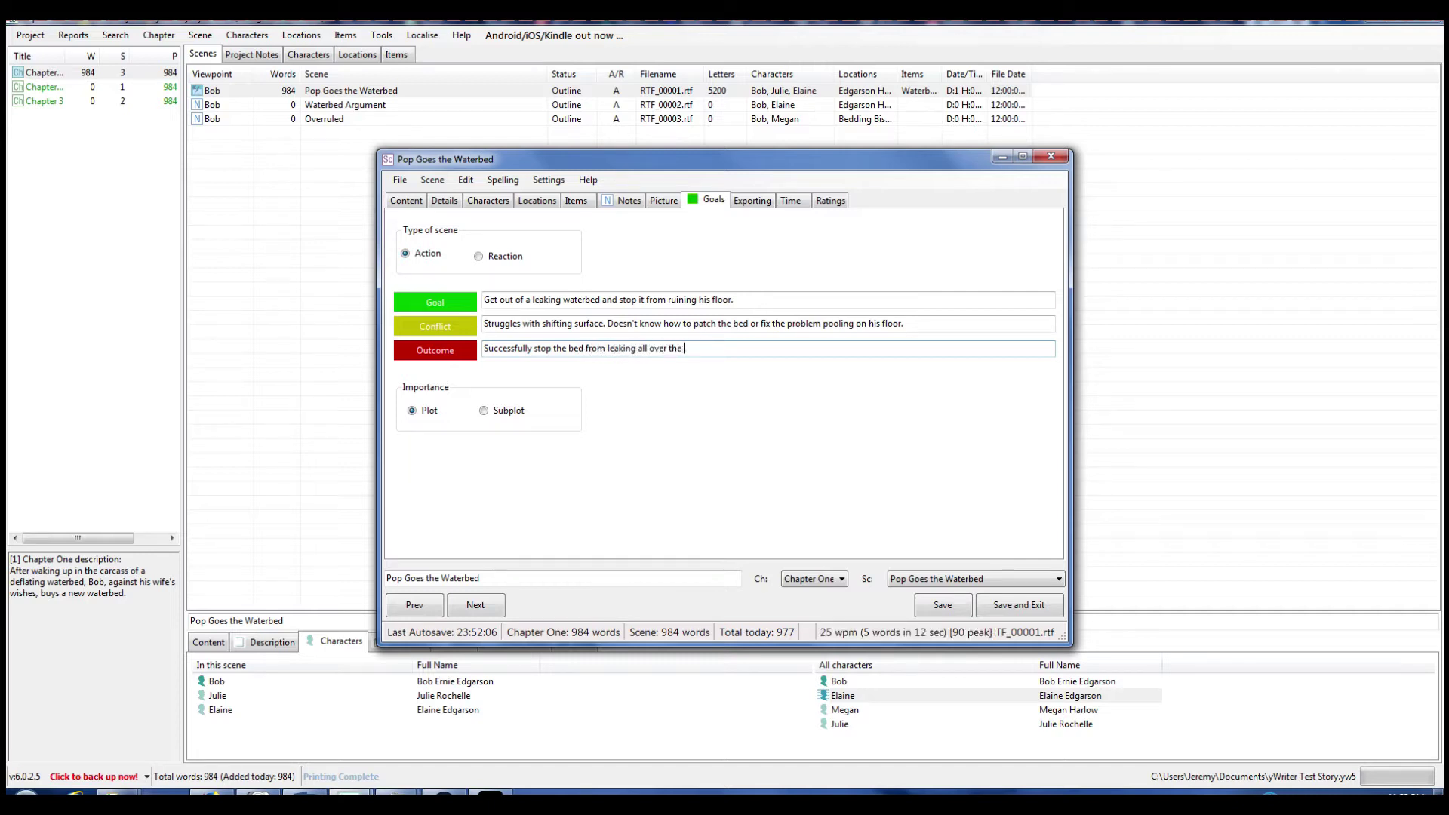
type("floor.")
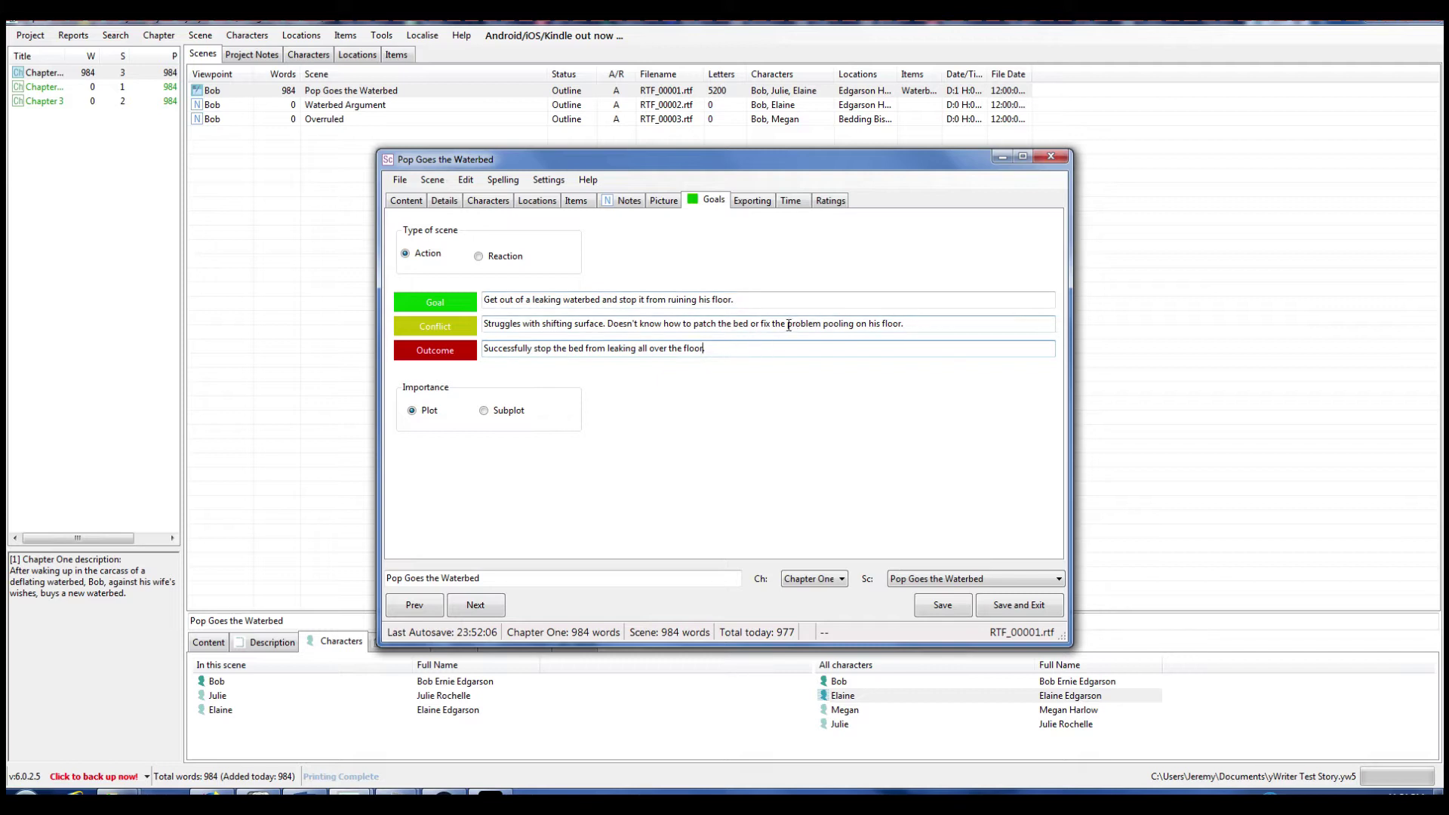
Set the amount of time the scene lasts to 15 minutes
left_click(759, 209)
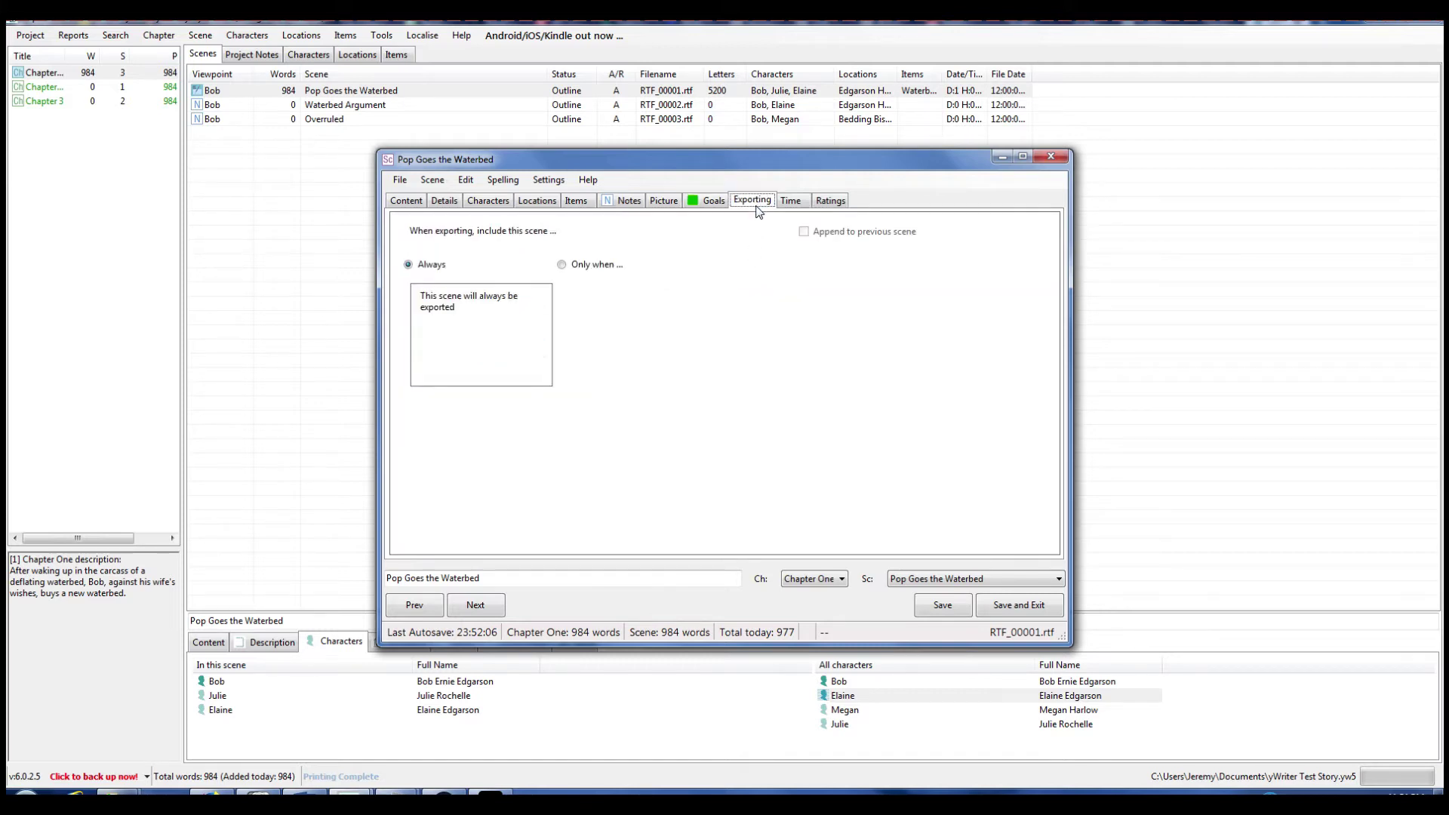
left_click(788, 204)
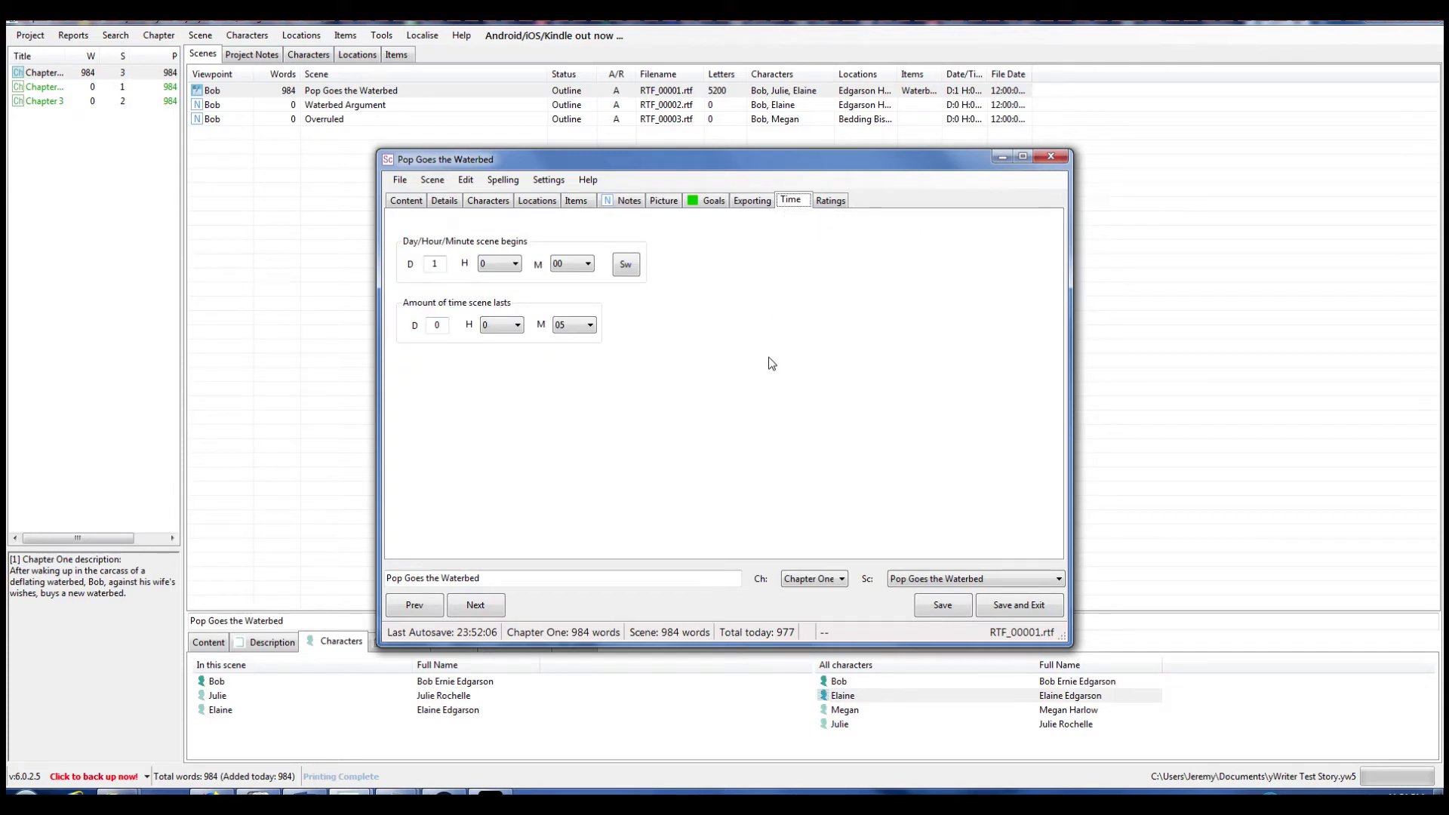
left_click(589, 326)
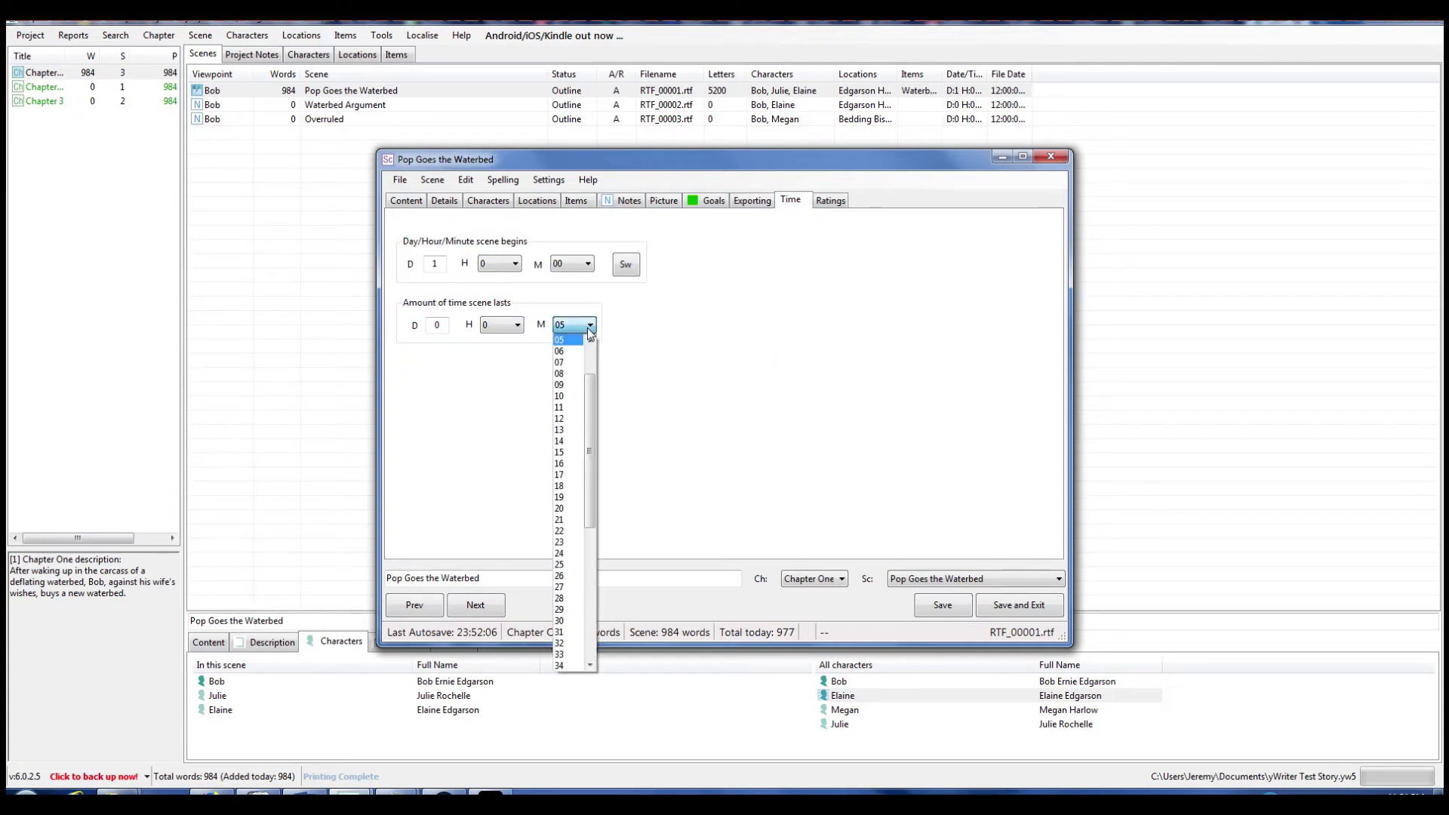
left_click(566, 452)
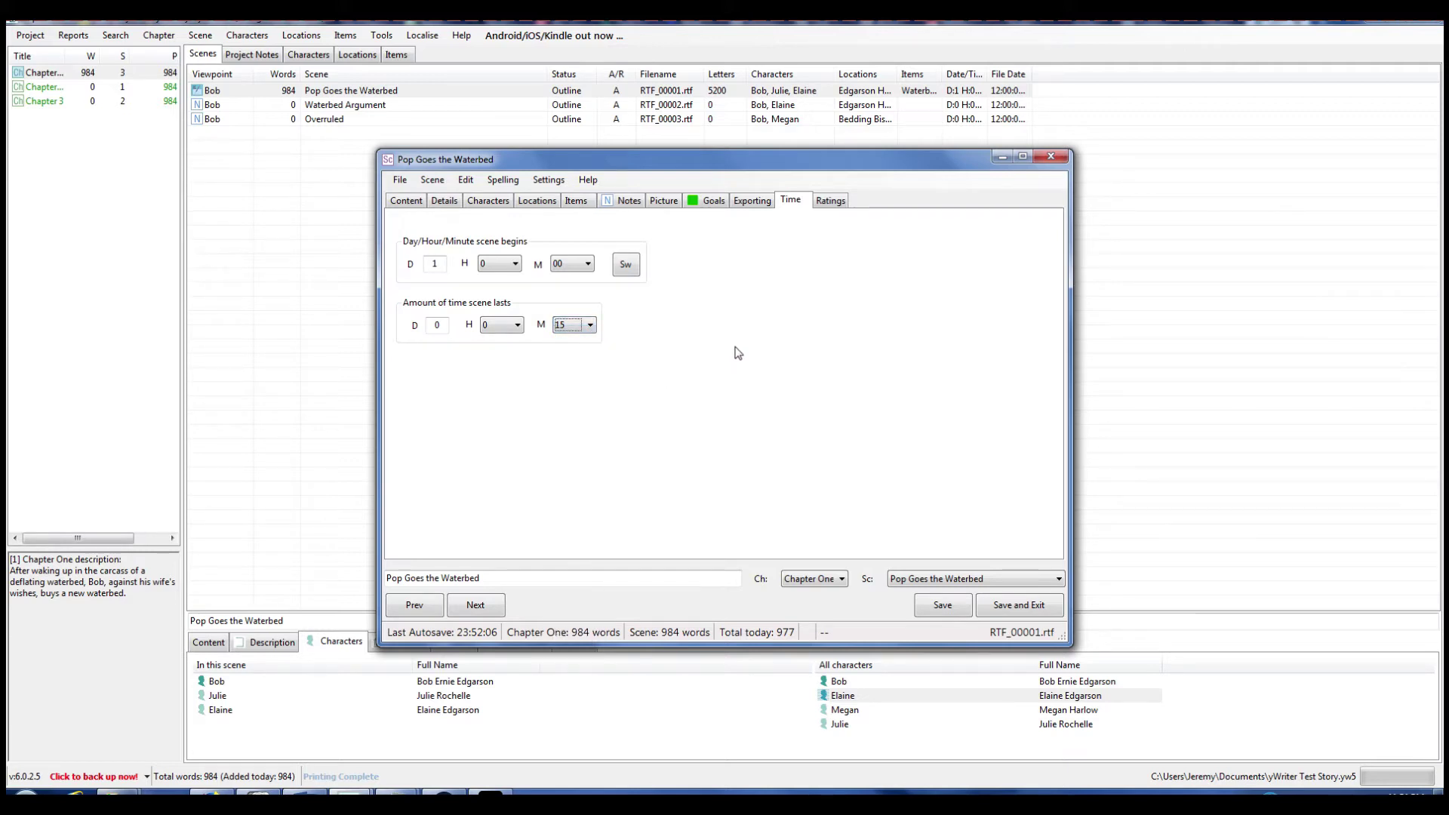
Rate the scene 10 for relevance, 7 for tension and 6 for humour
left_click(831, 202)
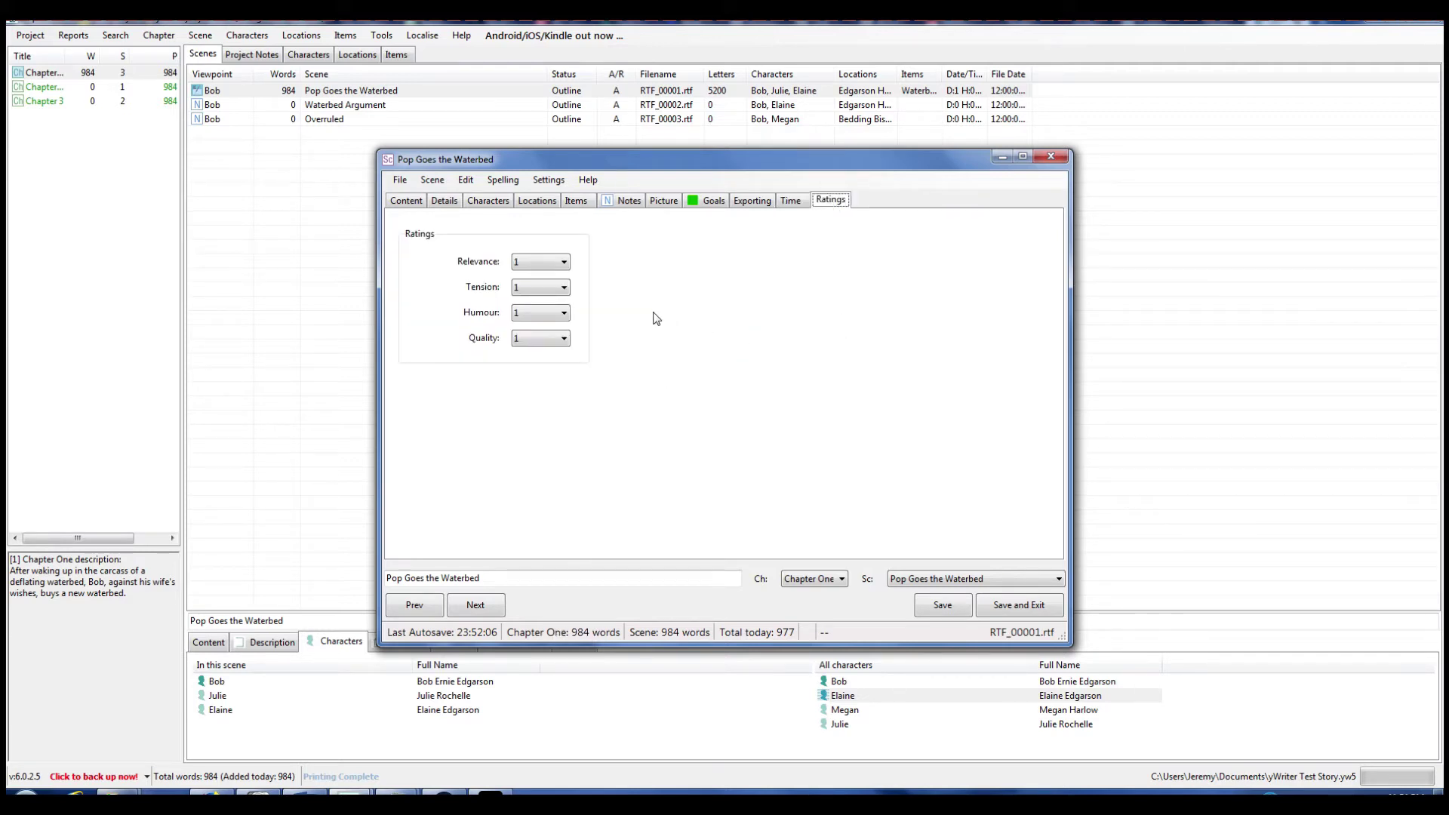
left_click(565, 262)
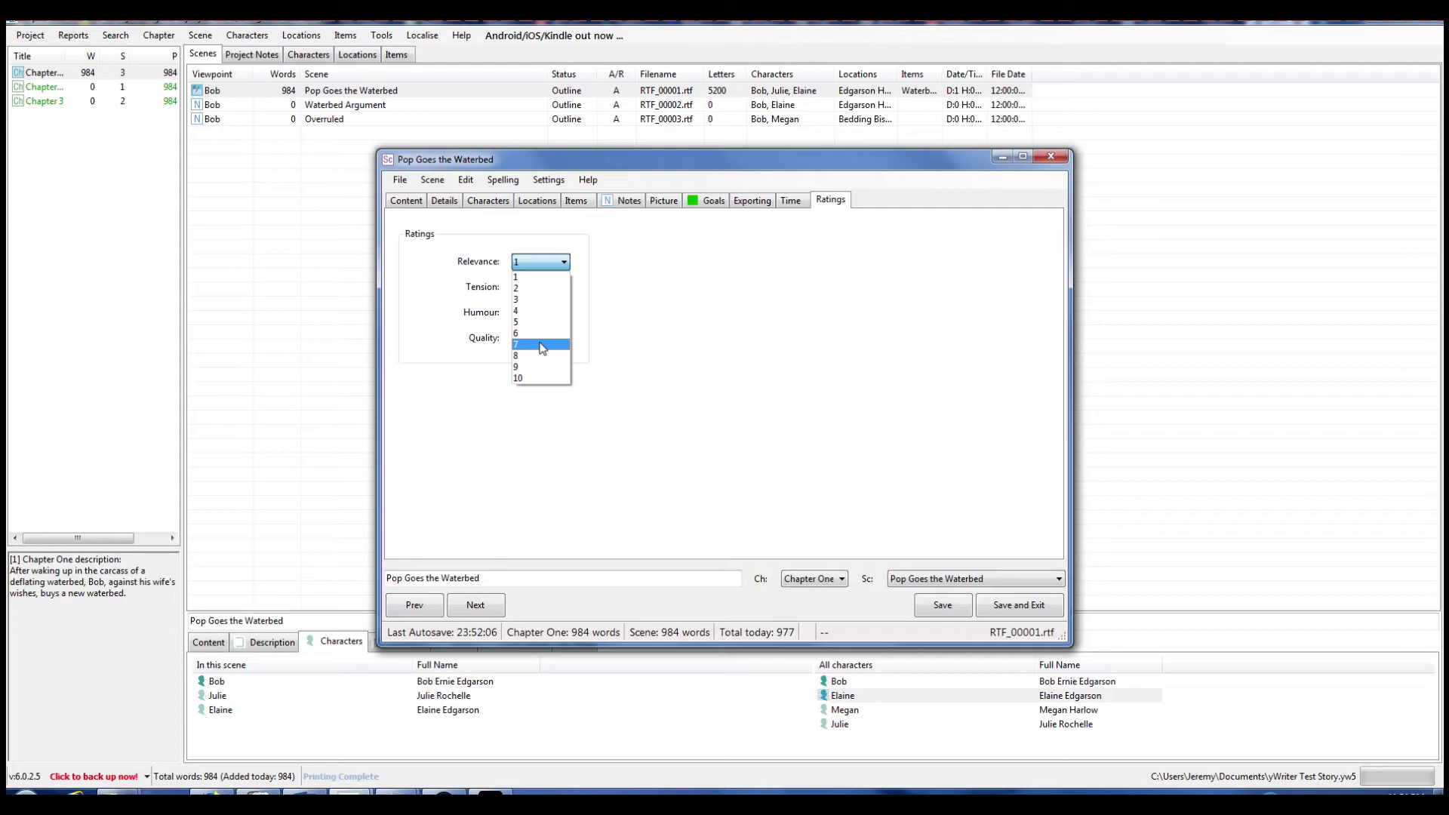
left_click(537, 377)
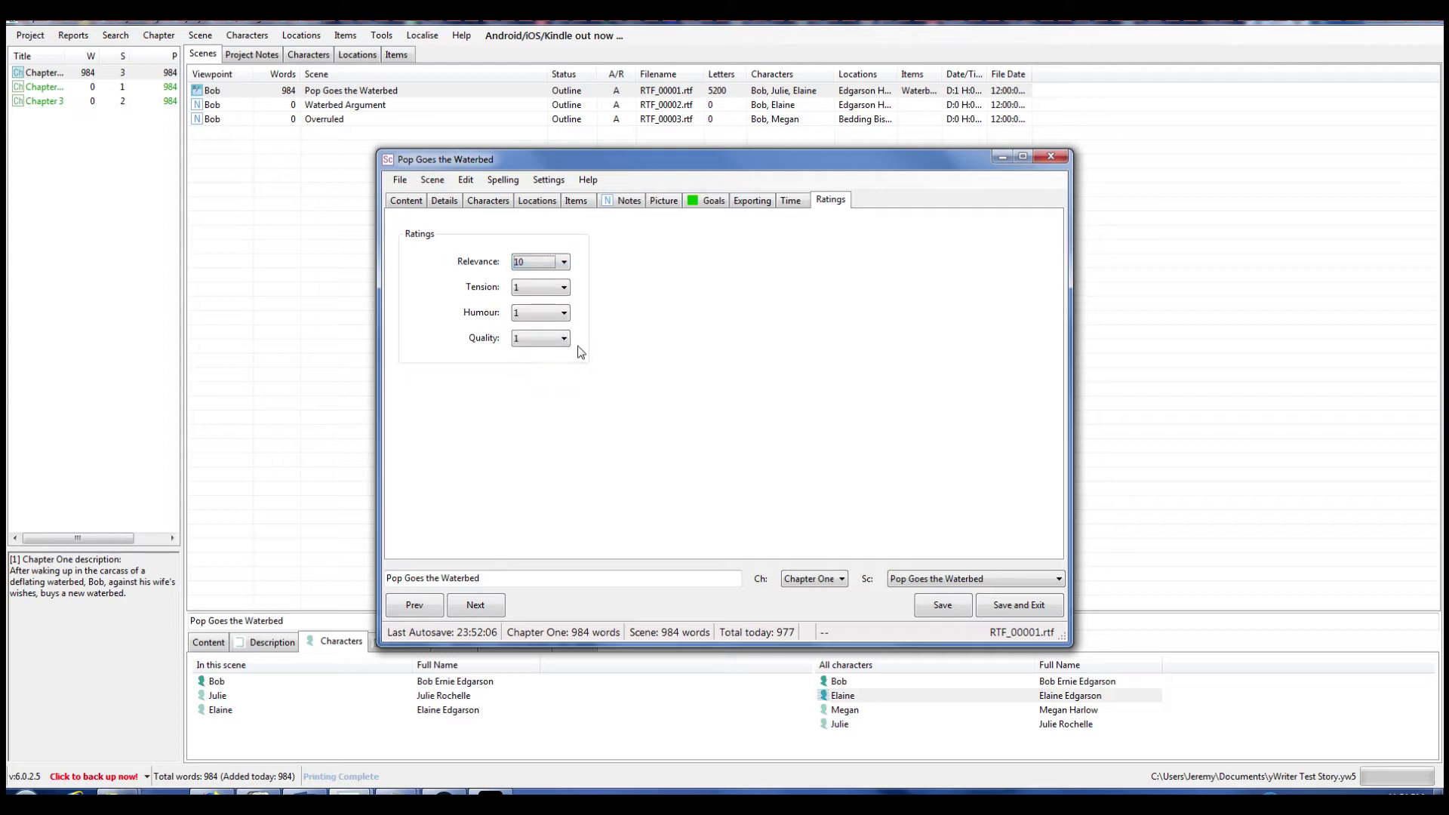
left_click(564, 288)
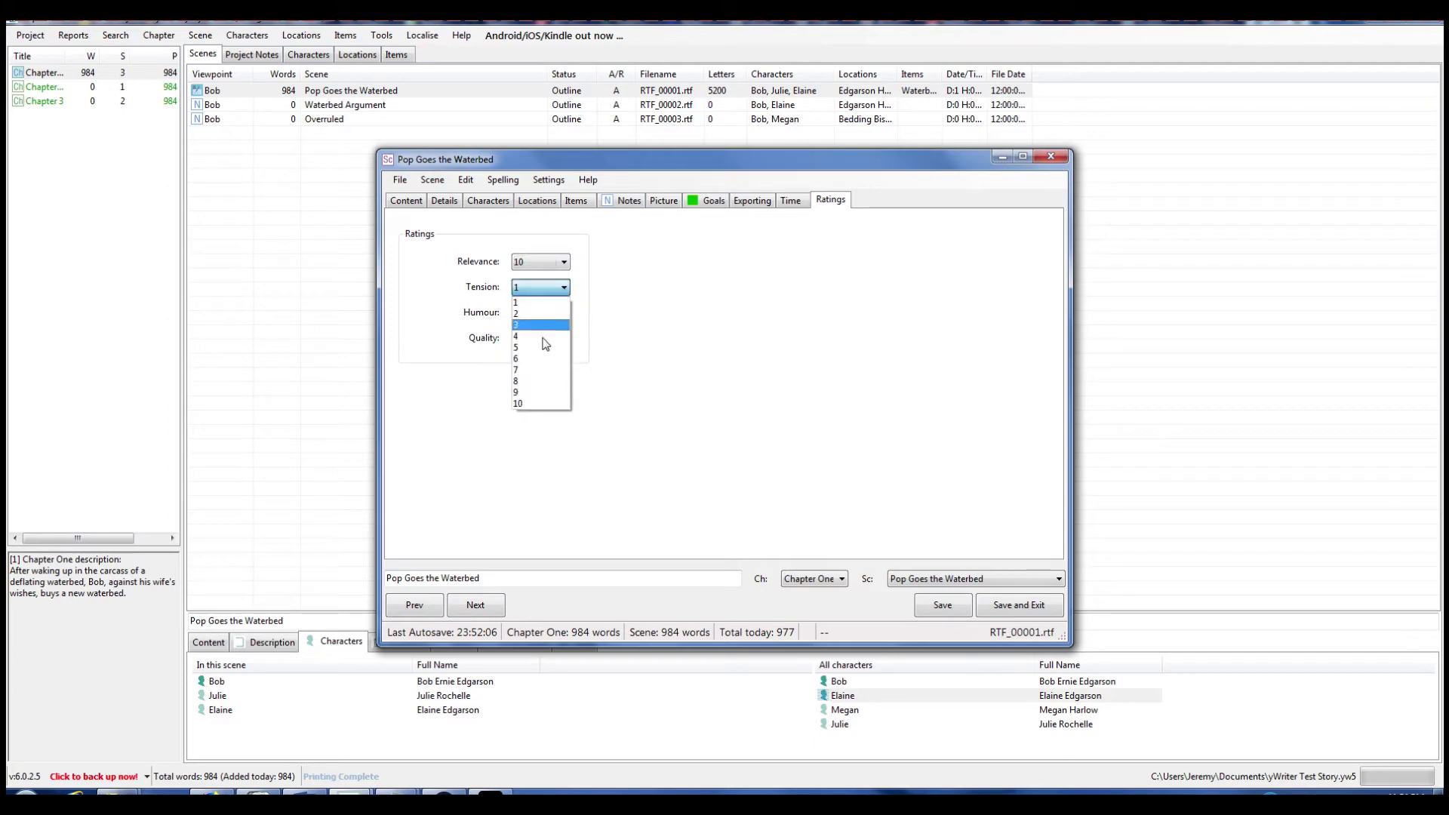
left_click(533, 370)
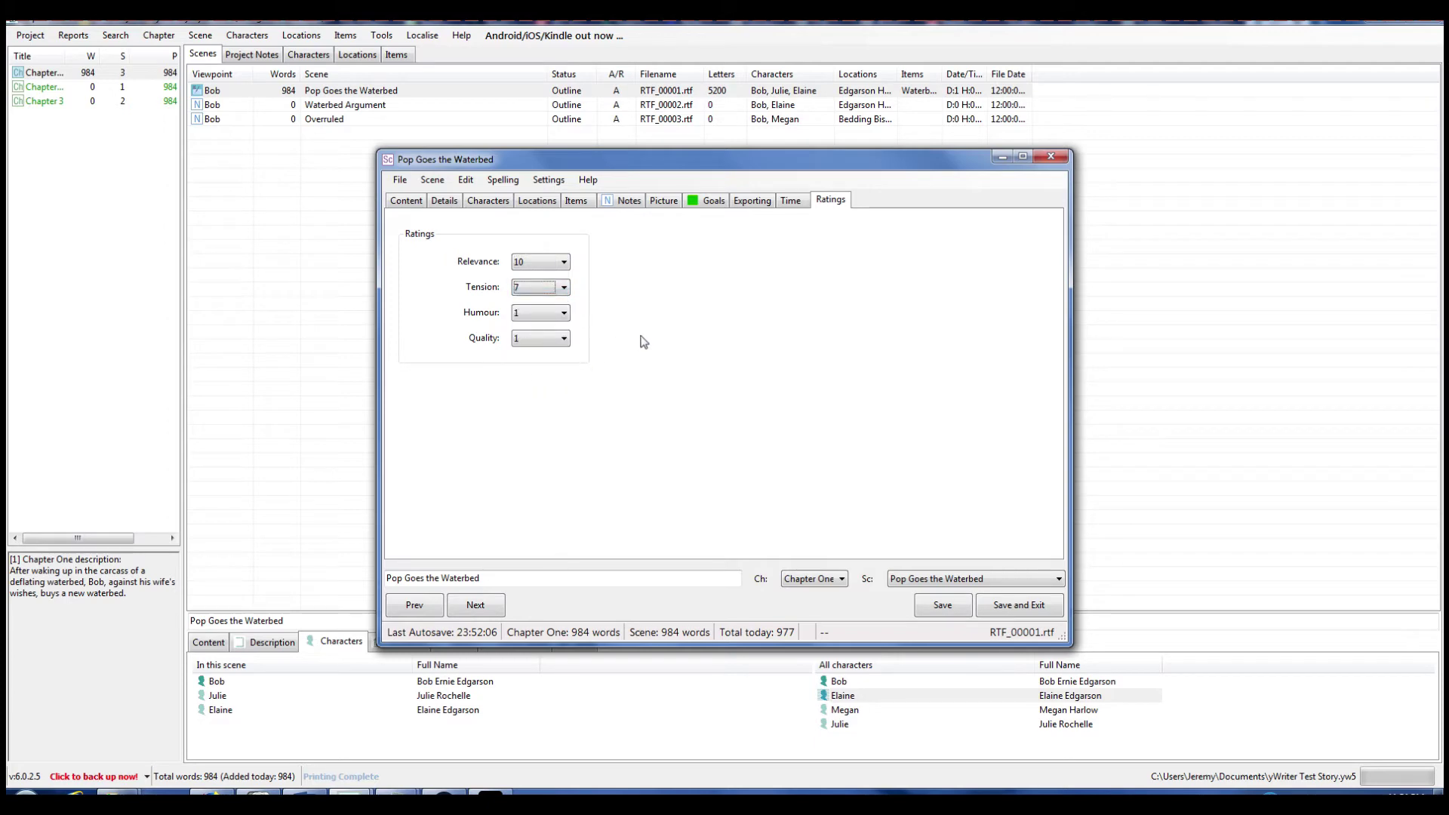
left_click(564, 313)
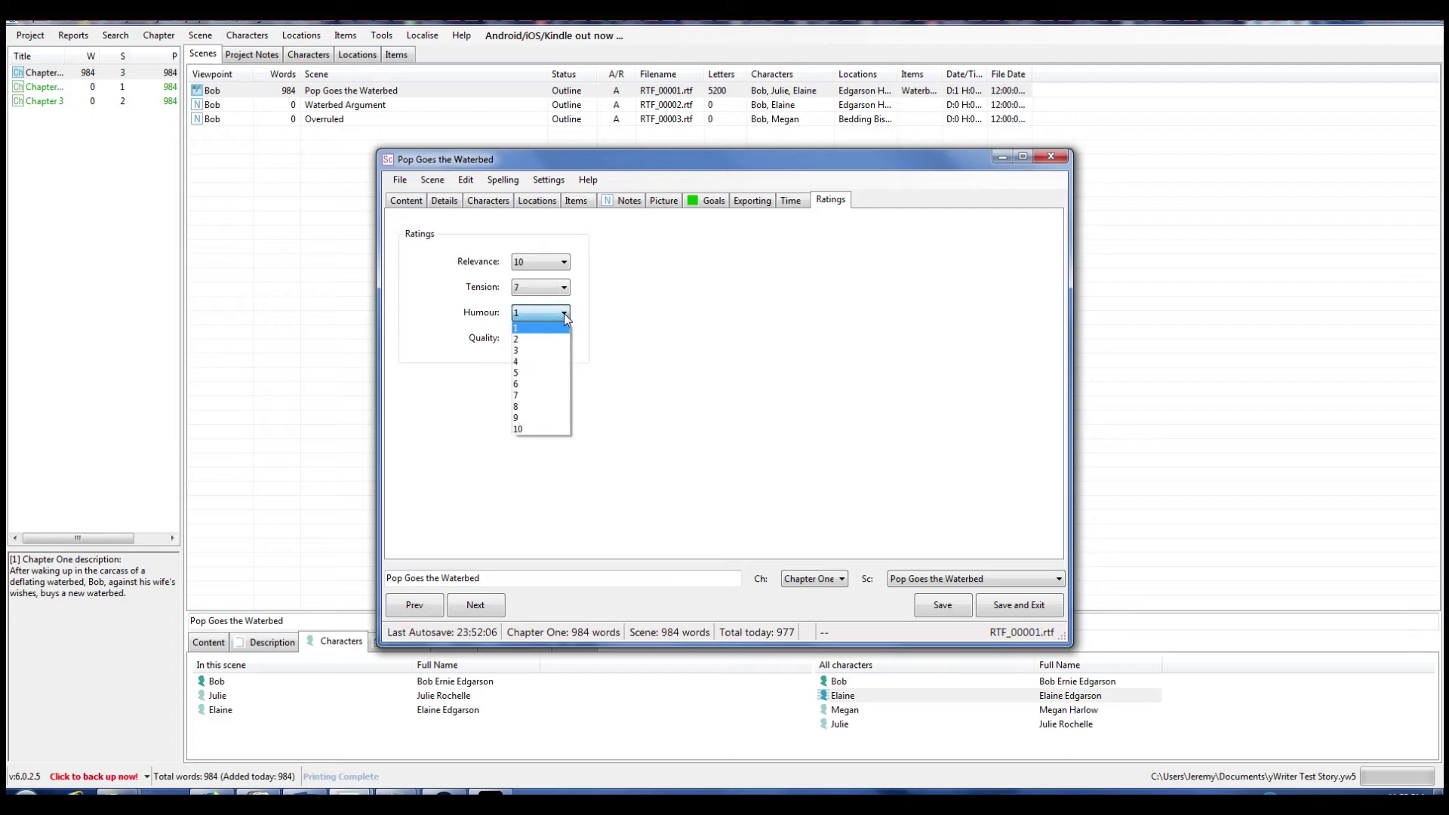
left_click(536, 385)
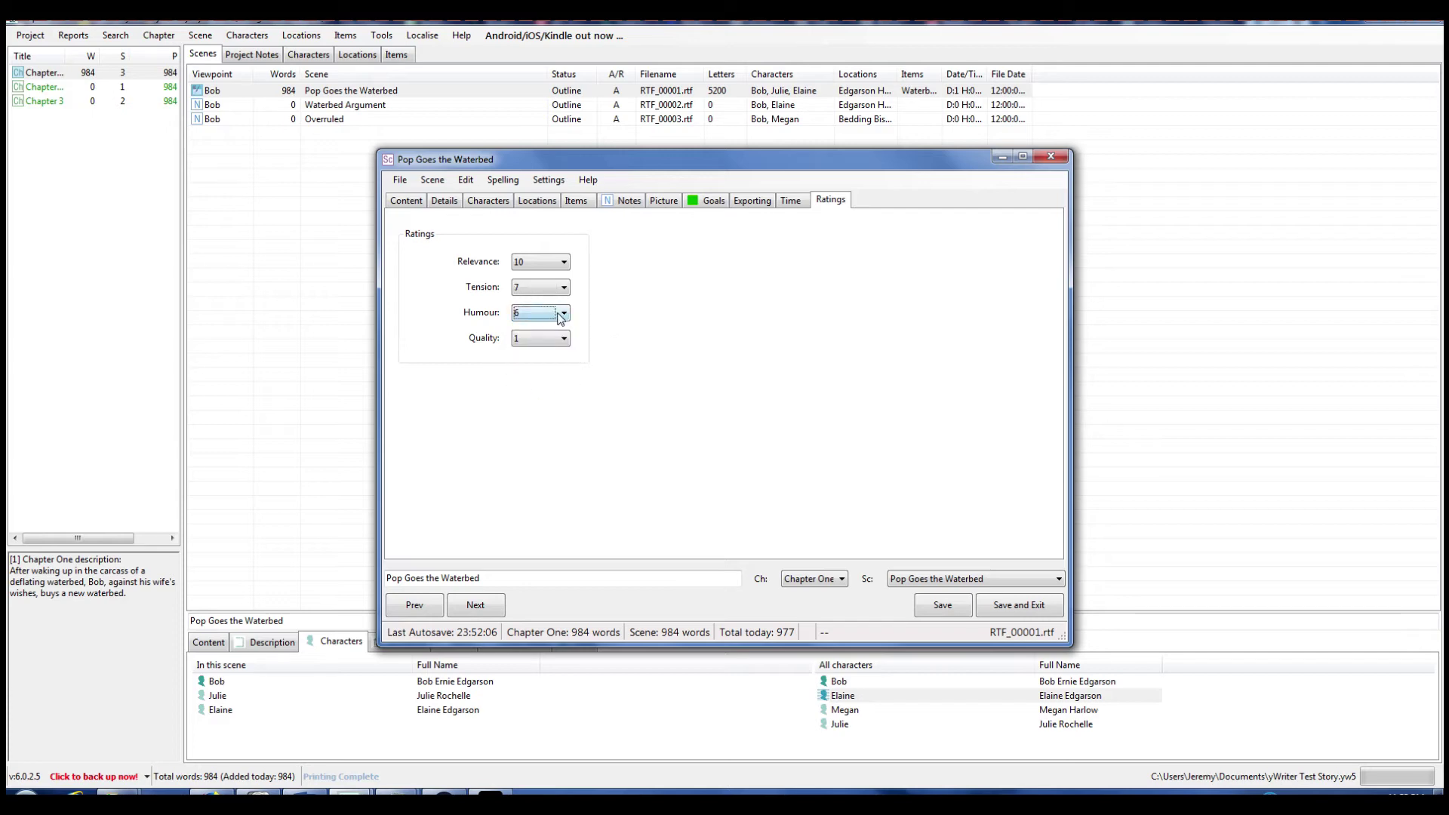
Change the scene's tension rating to 6 and set its quality rating to 7
left_click(560, 314)
left_click(564, 288)
left_click(564, 288)
left_click(535, 360)
left_click(564, 339)
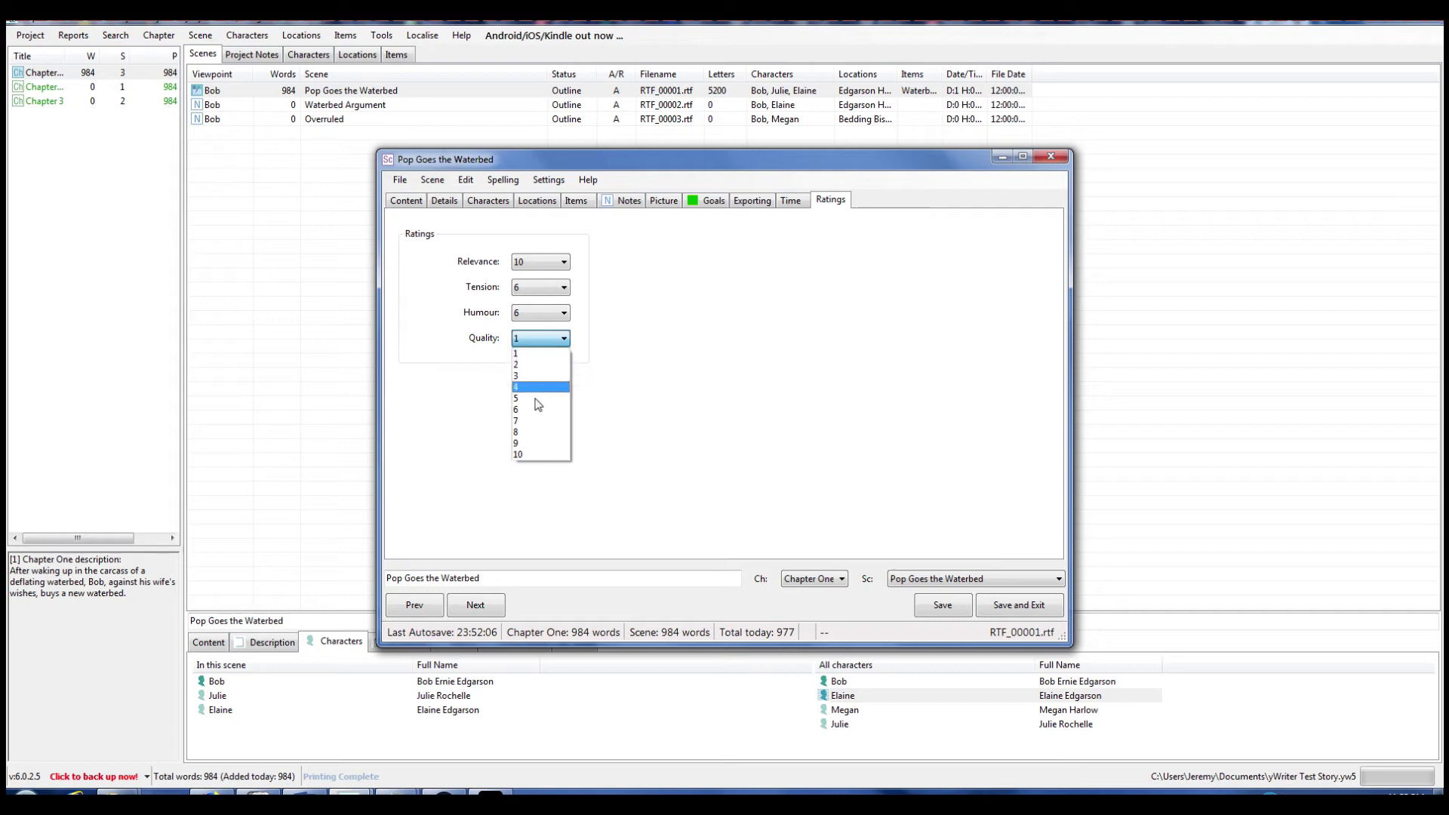
left_click(534, 421)
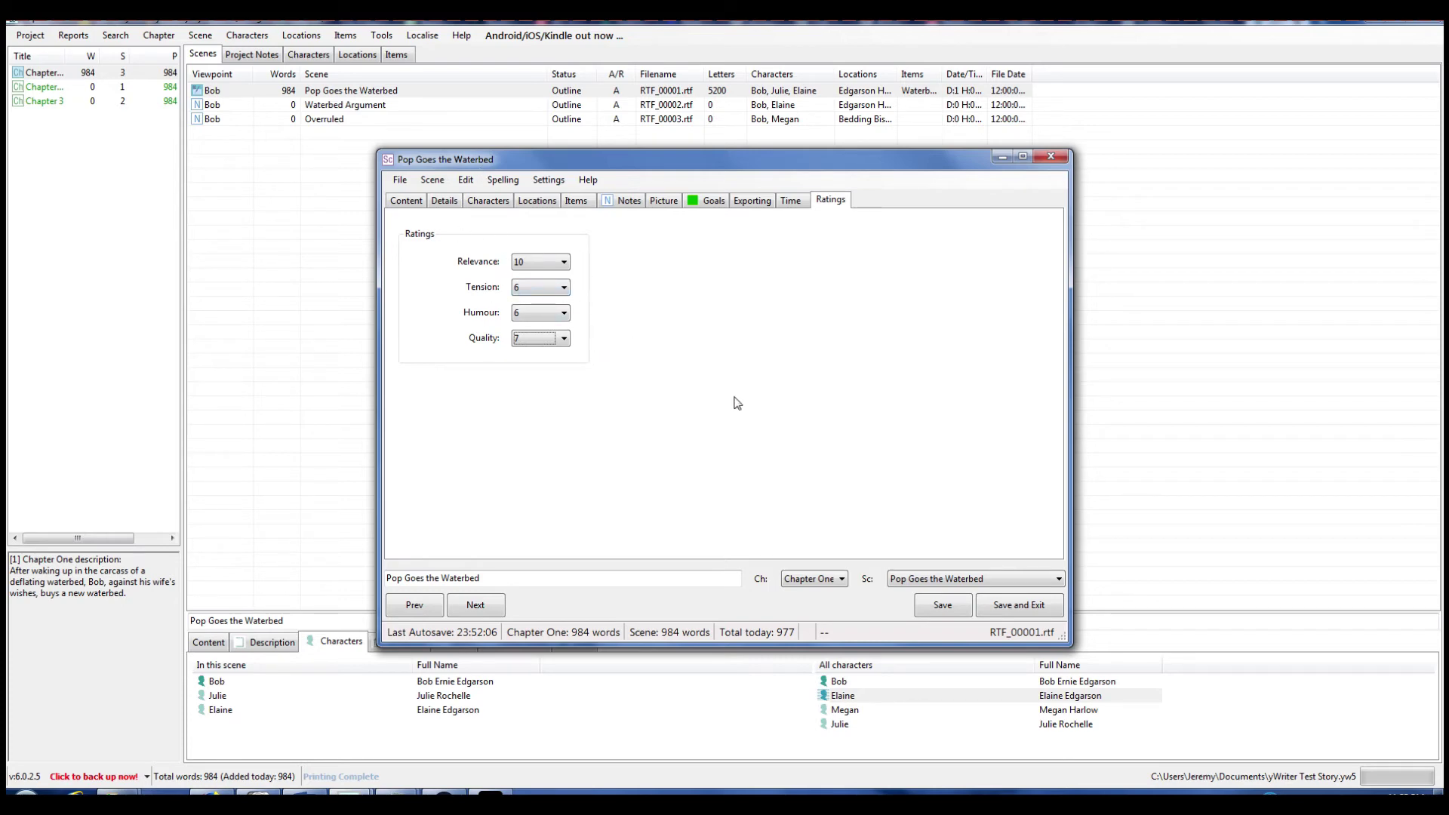
Show the scene's word usage counts, look through the list to its end and close it
left_click(536, 185)
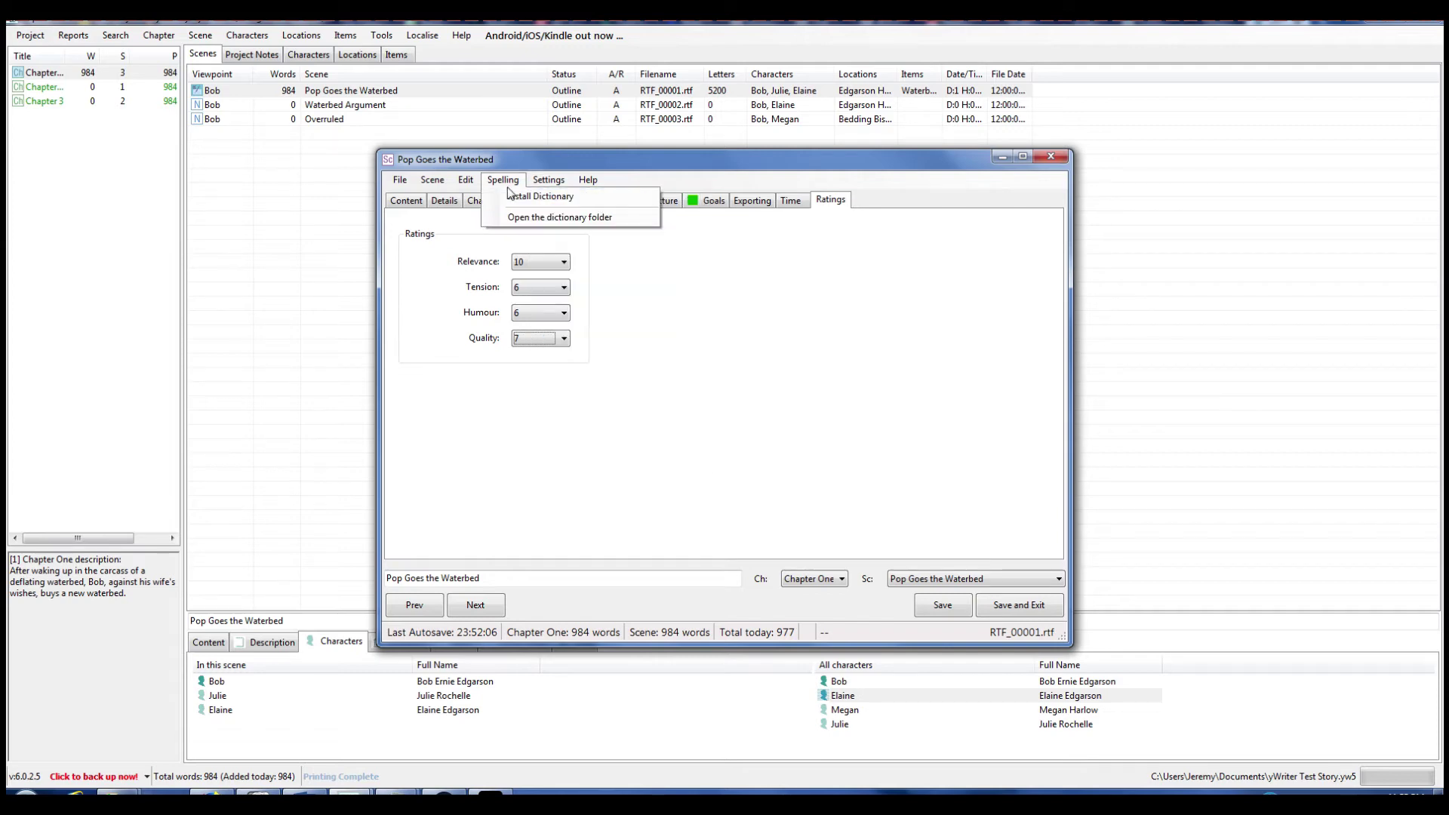
mouse_move(466, 187)
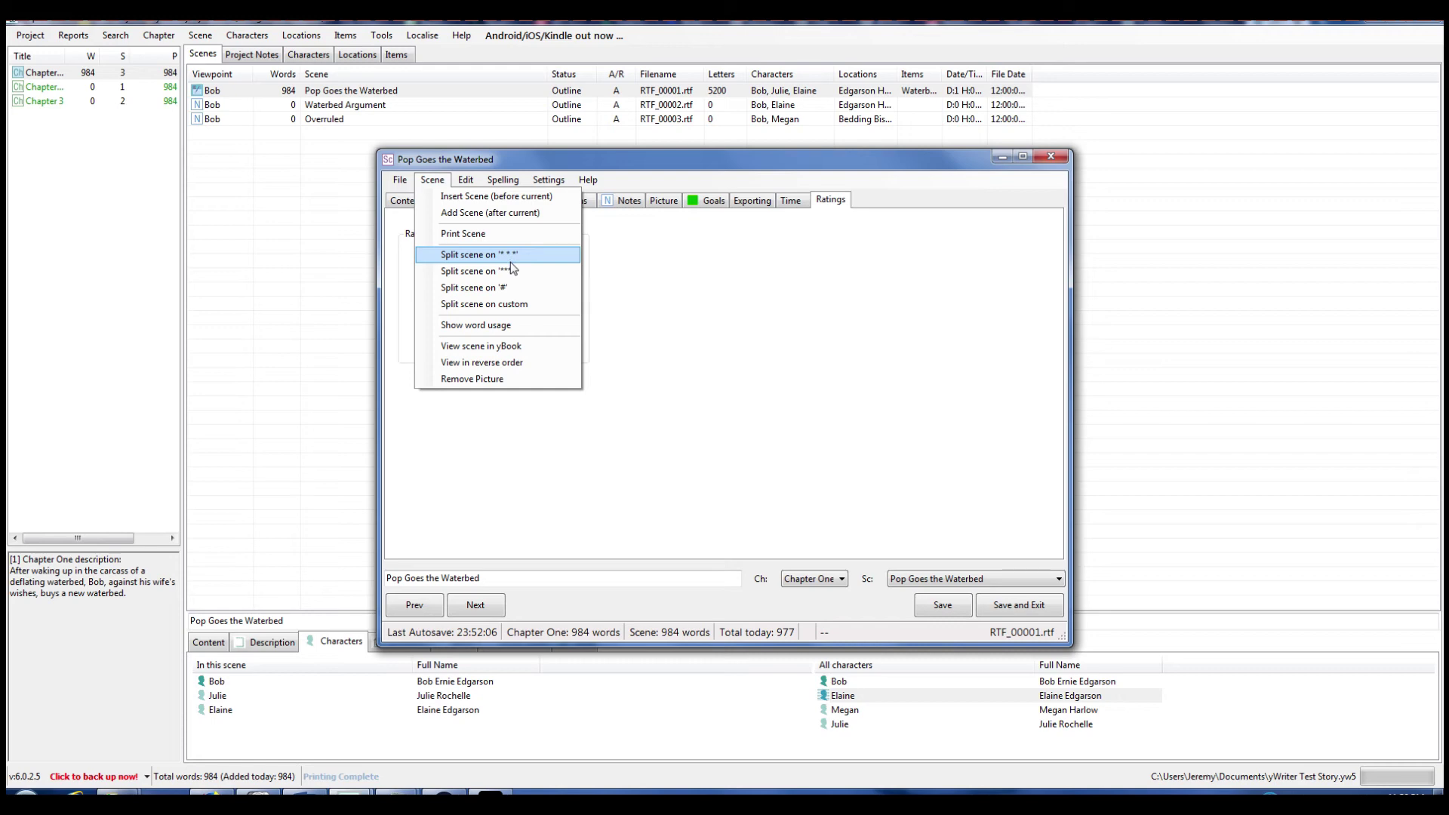
left_click(501, 325)
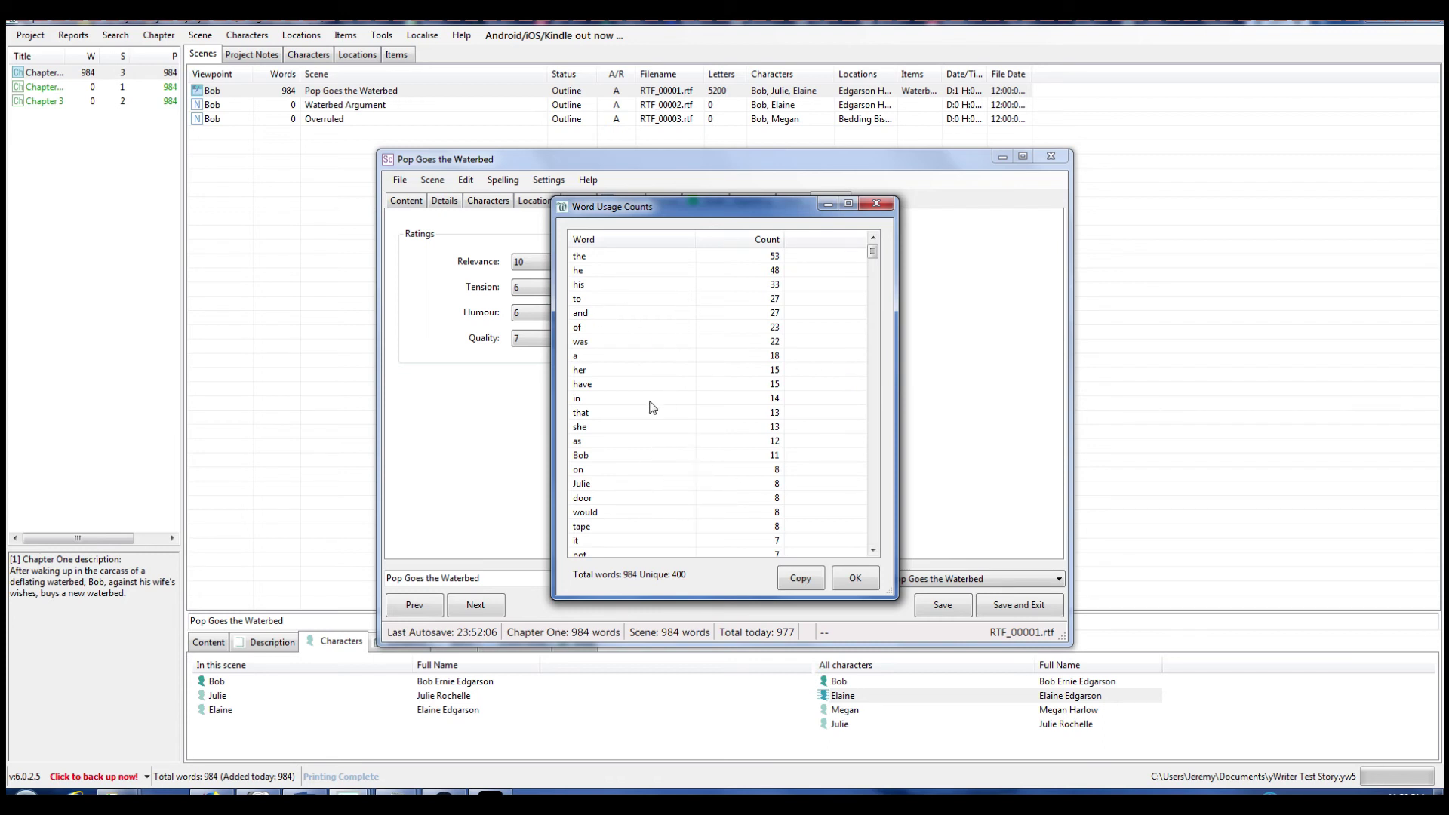
scroll(664, 378, "down", 10)
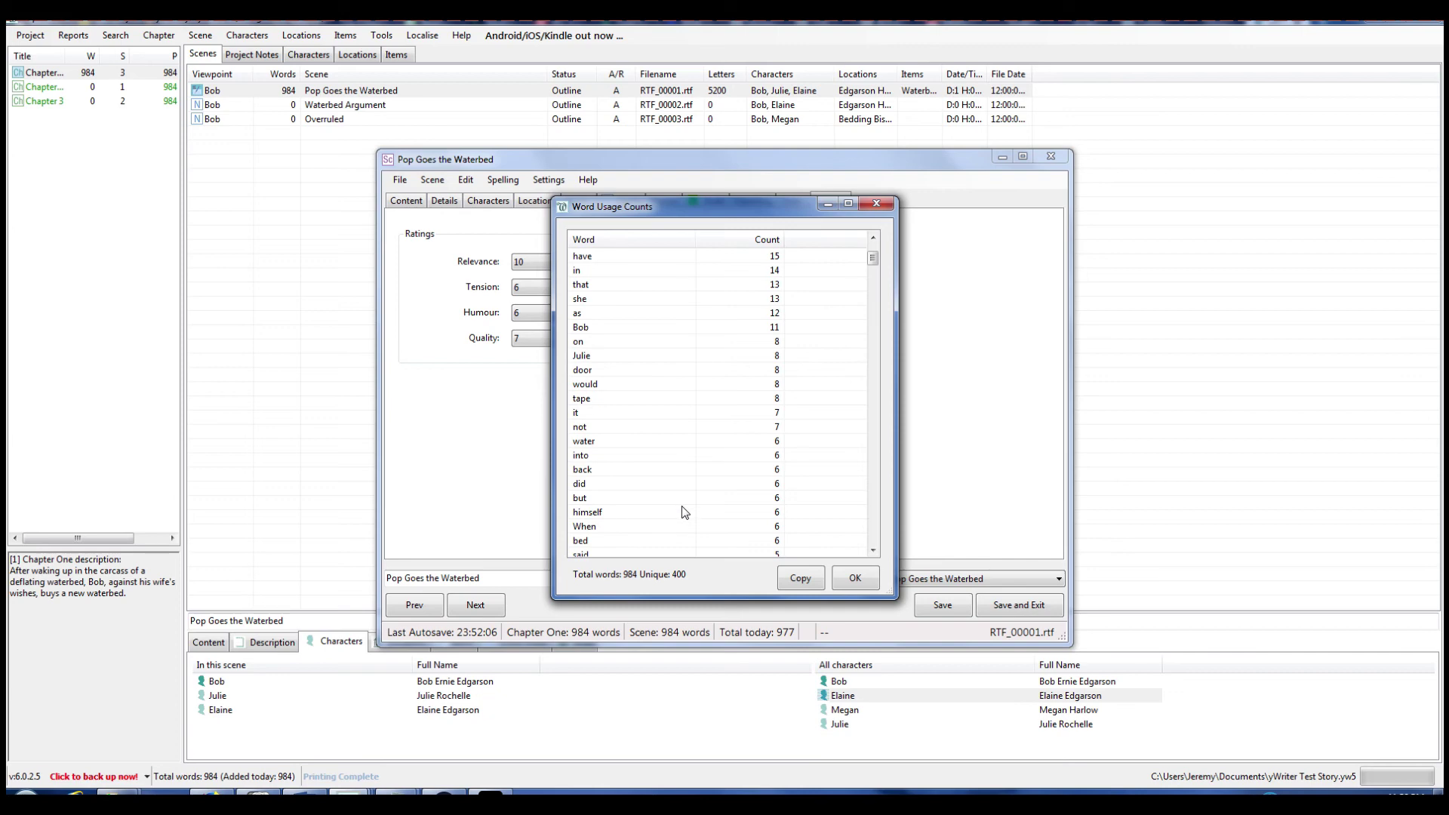
scroll(689, 513, "down", 20)
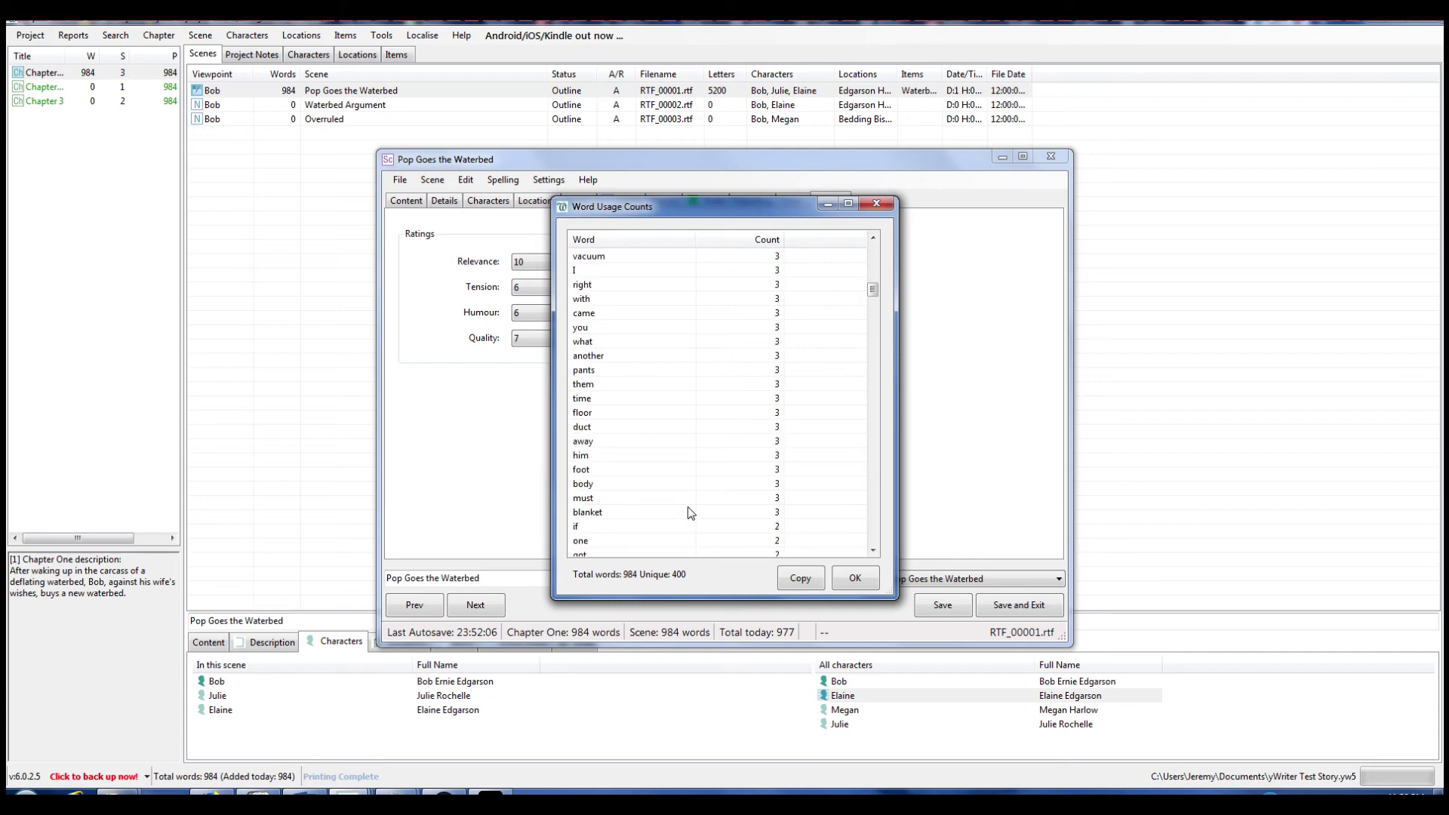
scroll(708, 518, "down", 20)
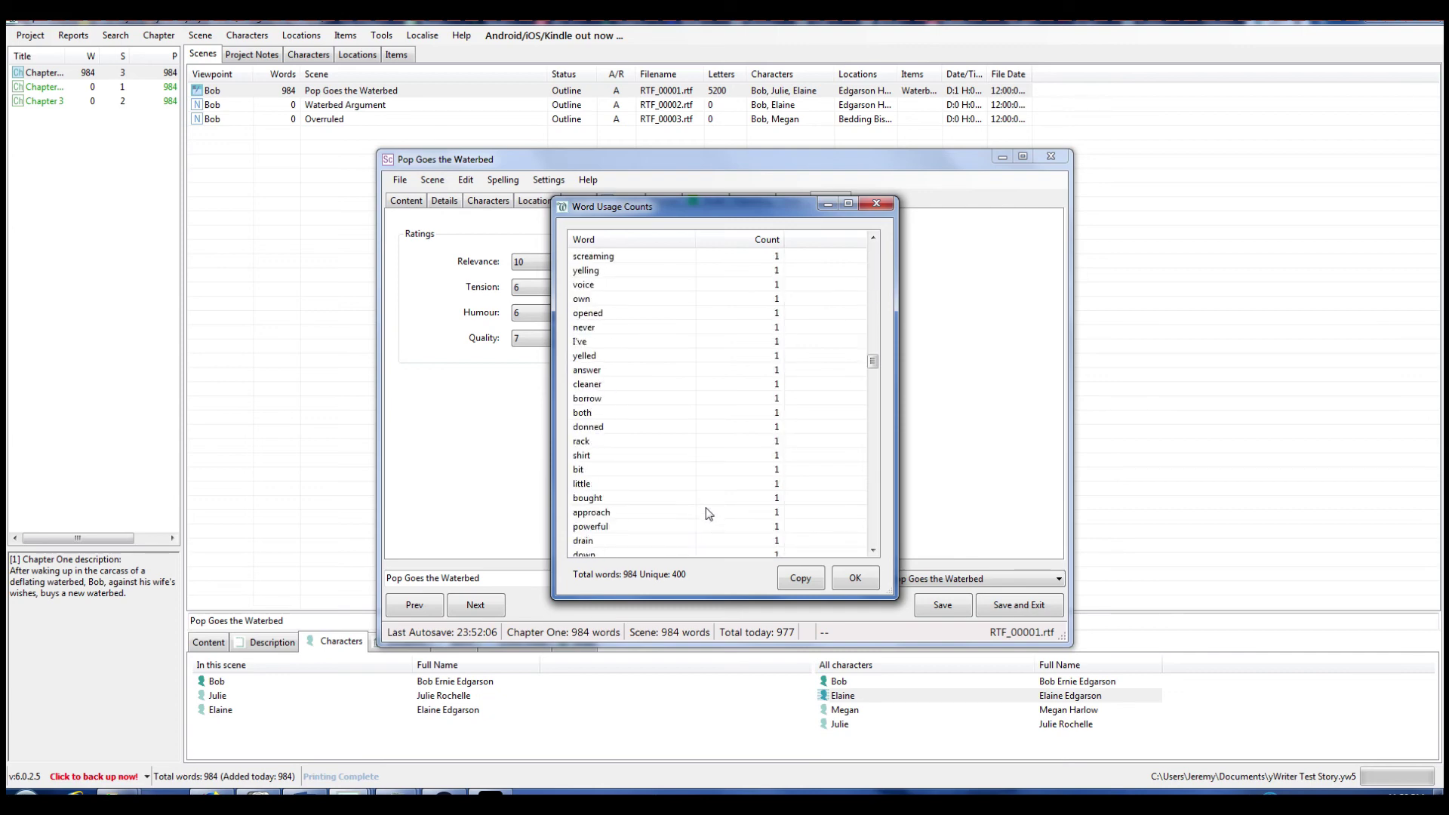
left_click_drag(872, 414, 840, 564)
left_click(855, 578)
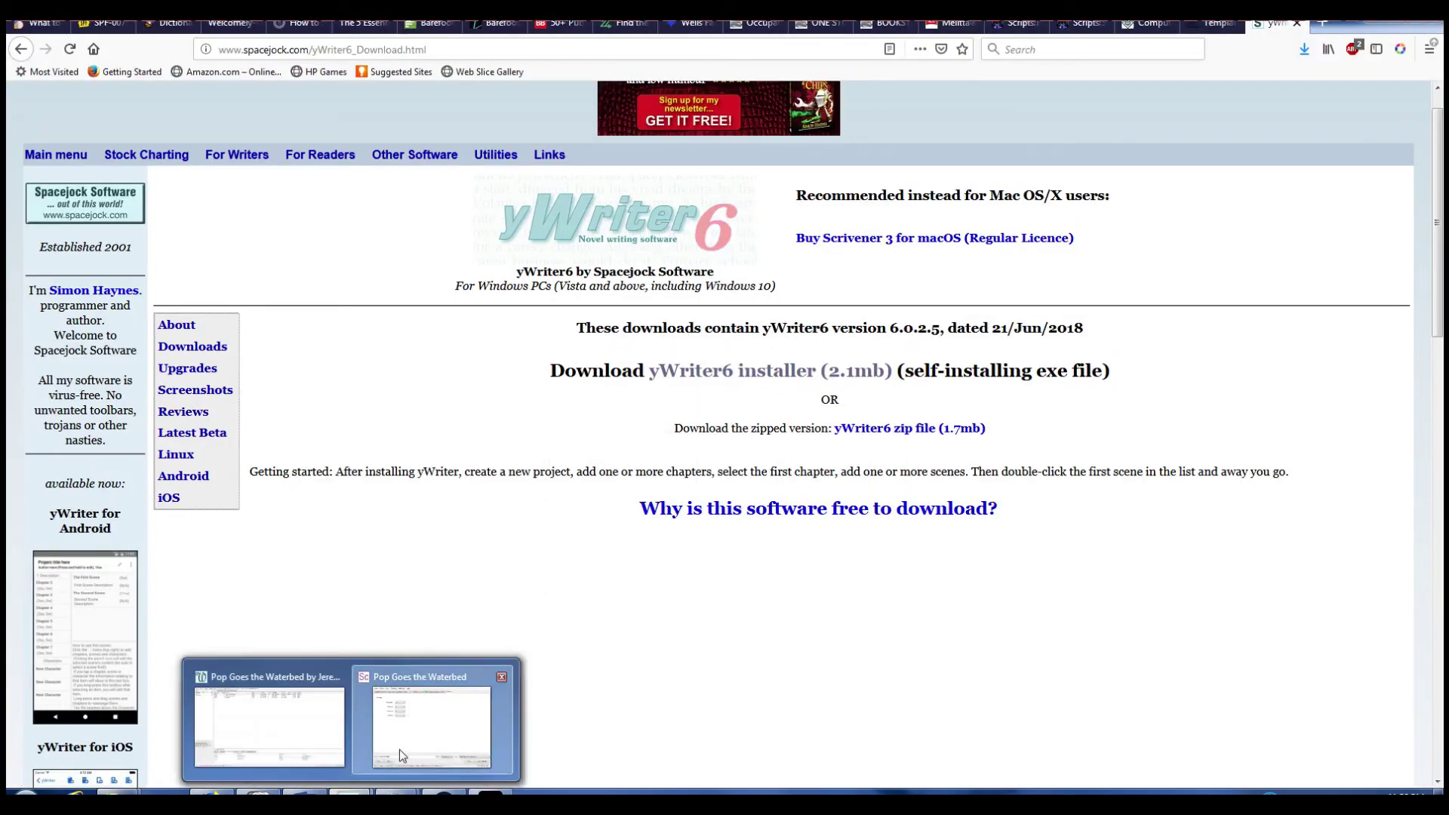
Switch back to the "Pop Goes the Waterbed" scene editor in yWriter, then save and exit the scene
left_click(404, 755)
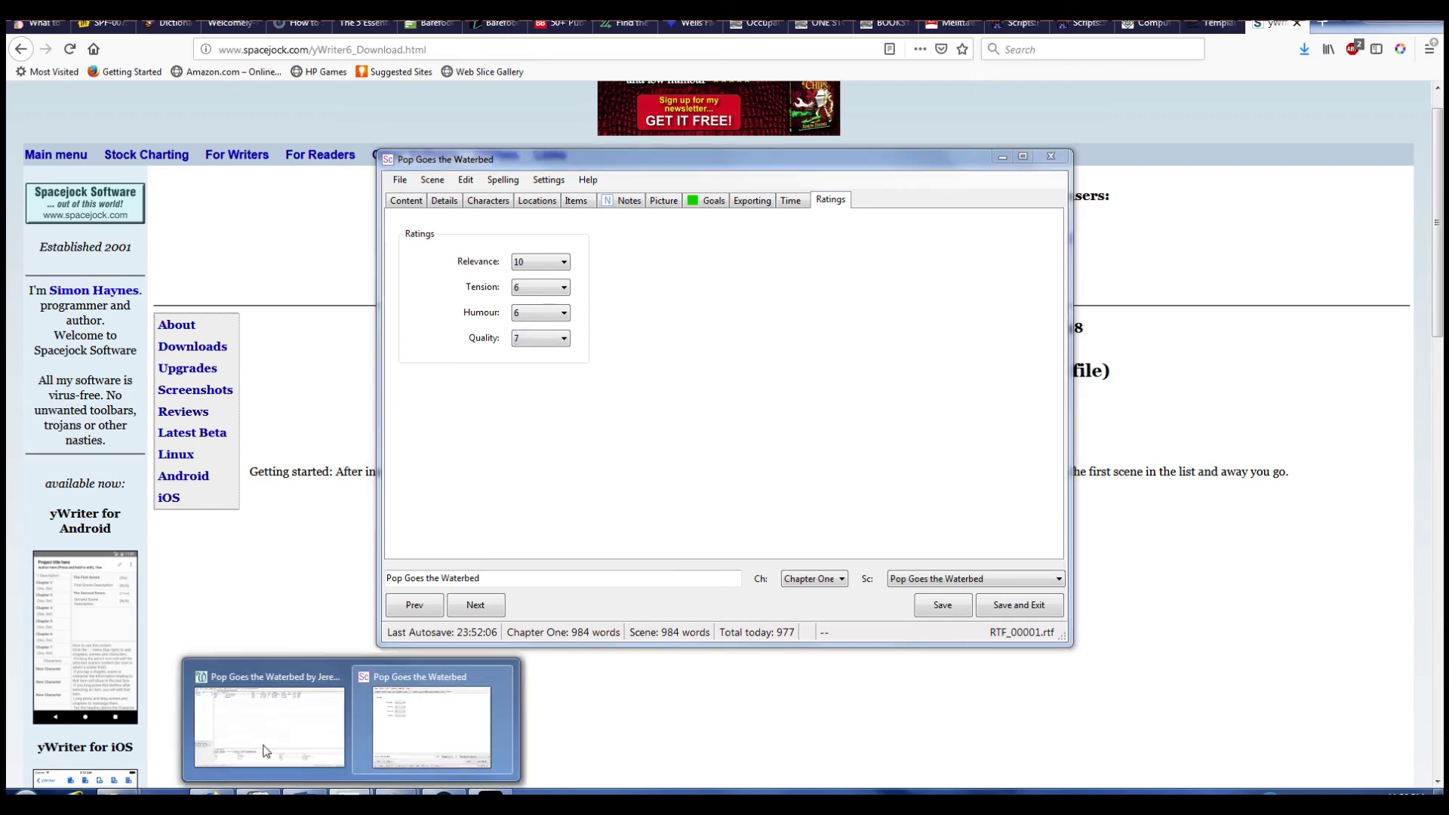
left_click(393, 710)
left_click(405, 718)
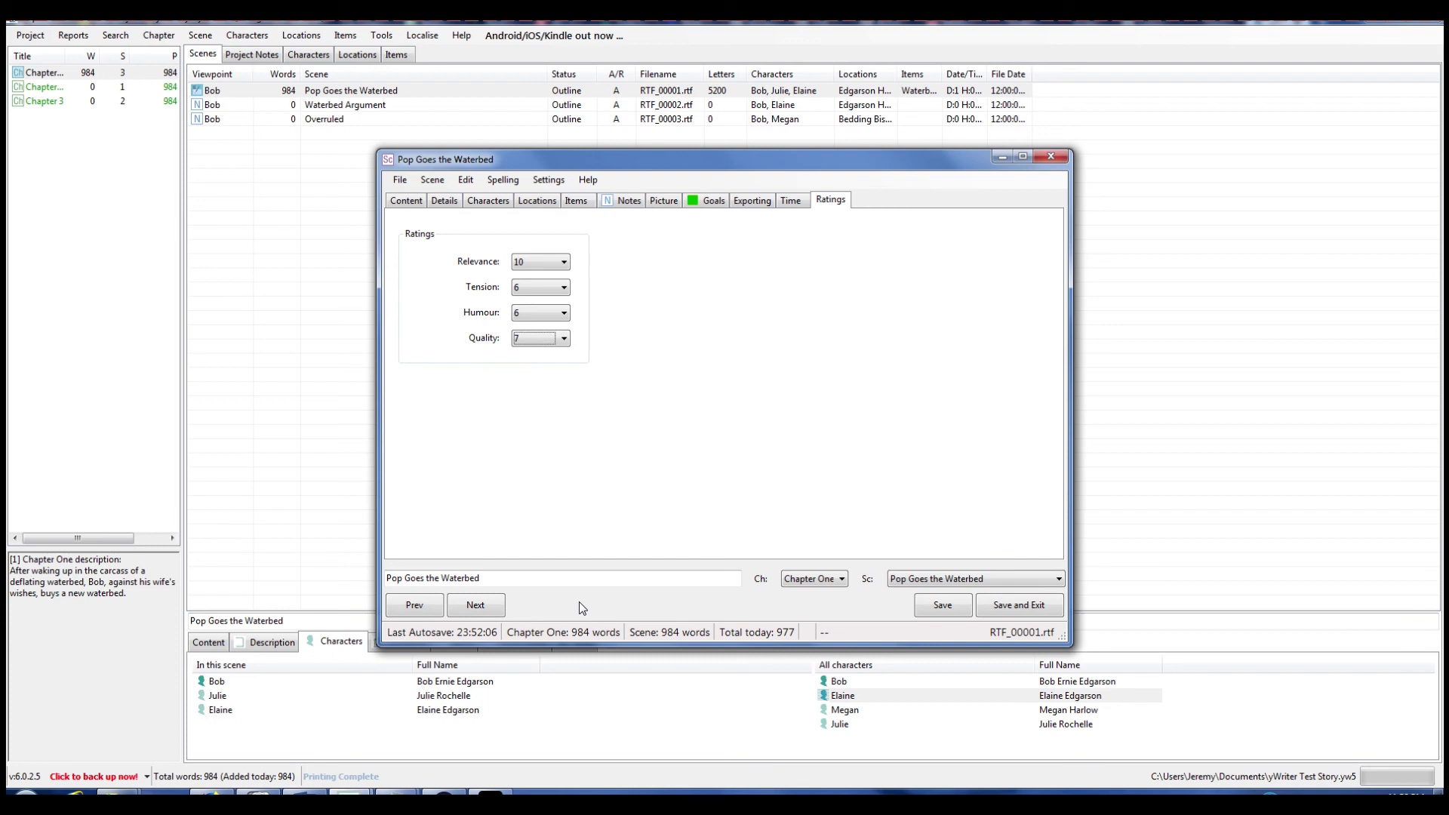
left_click(1003, 606)
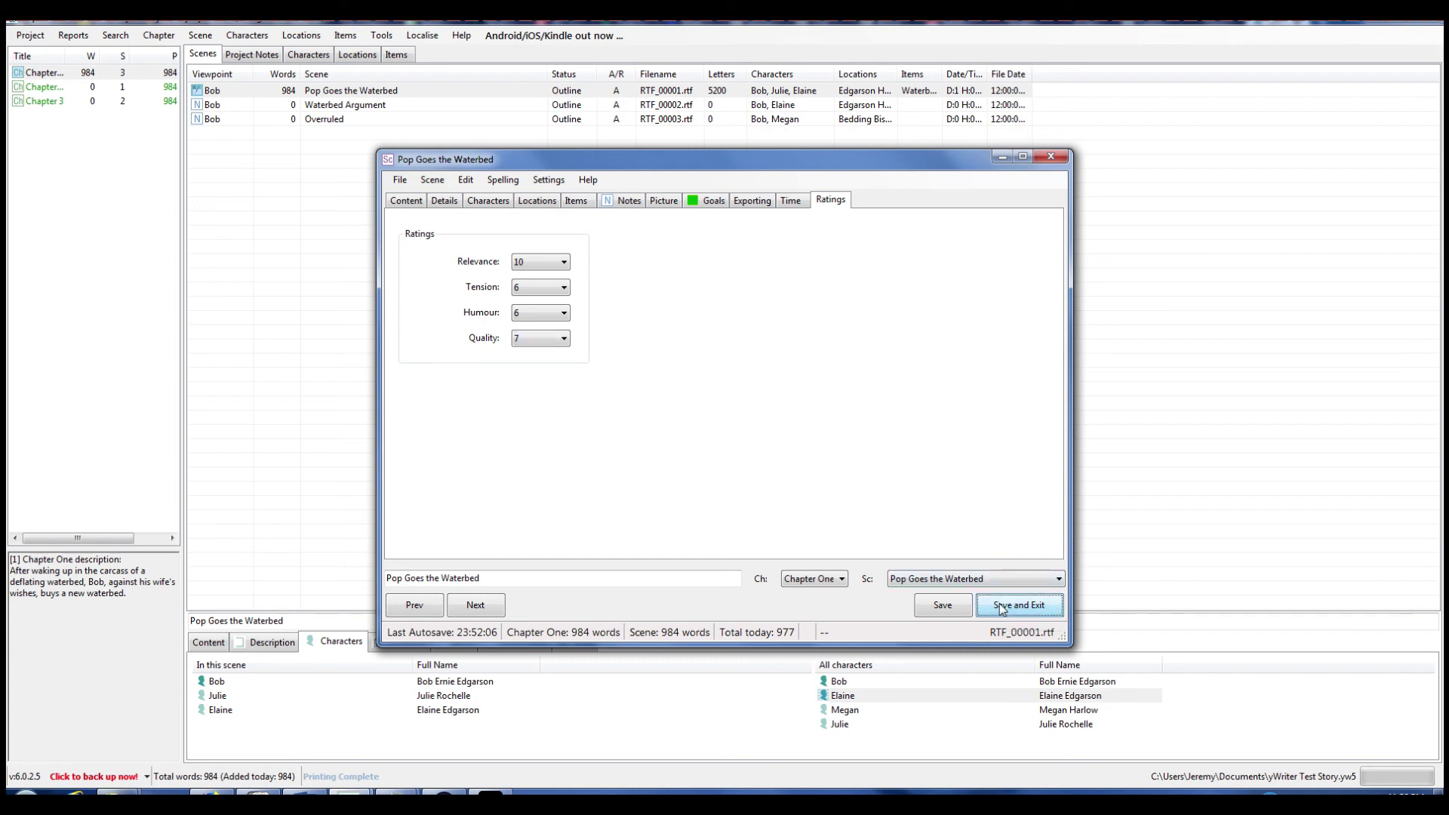